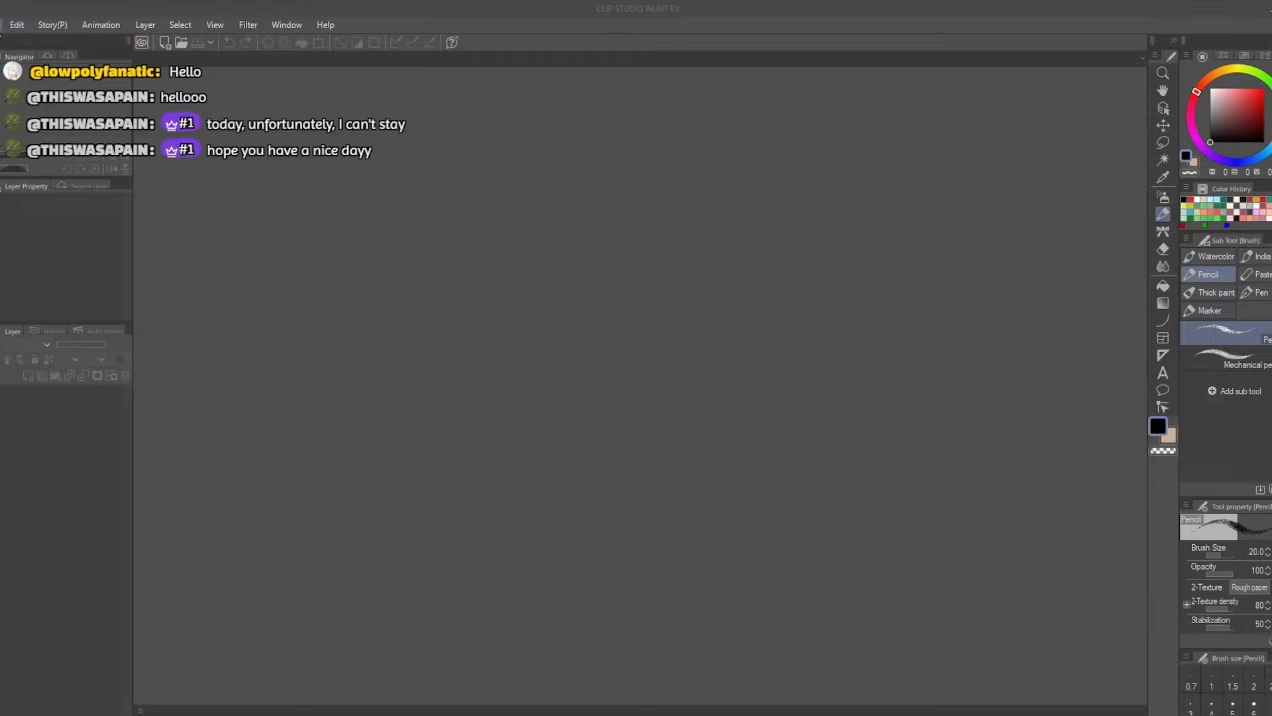
Open the recent illustration file Gesture Day 1
left_click(4, 24)
mouse_move(29, 96)
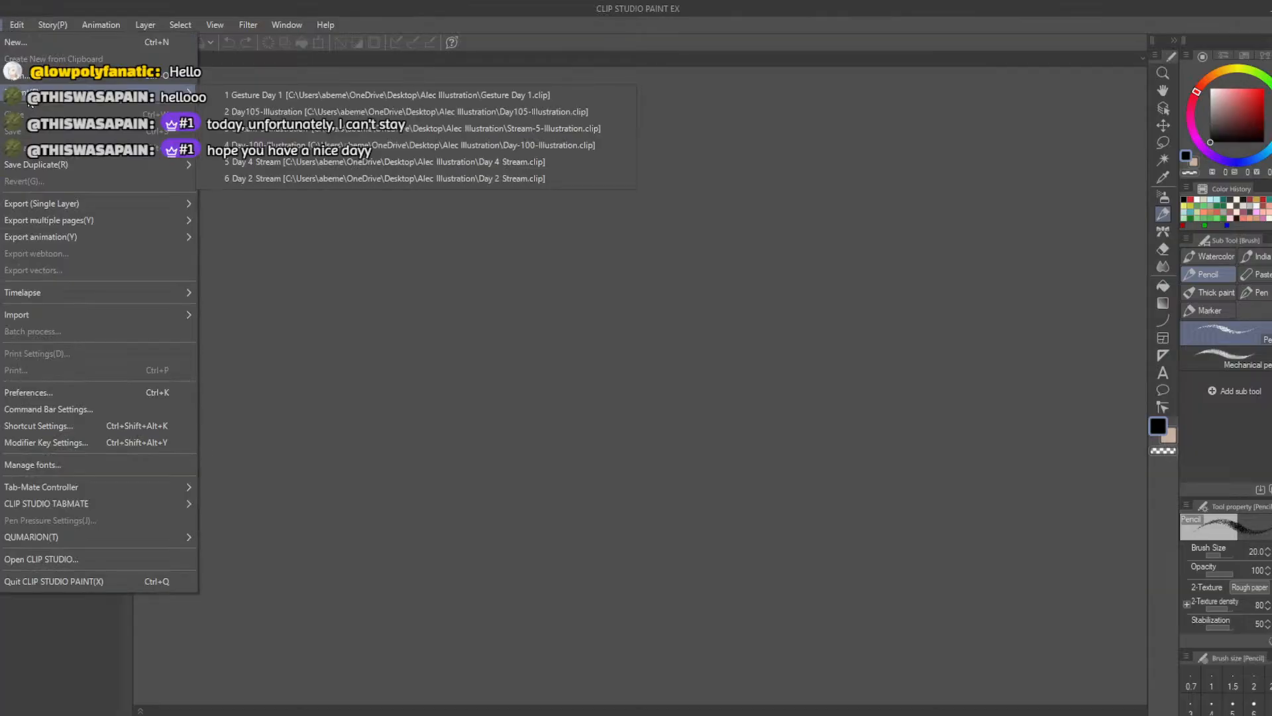
left_click(241, 93)
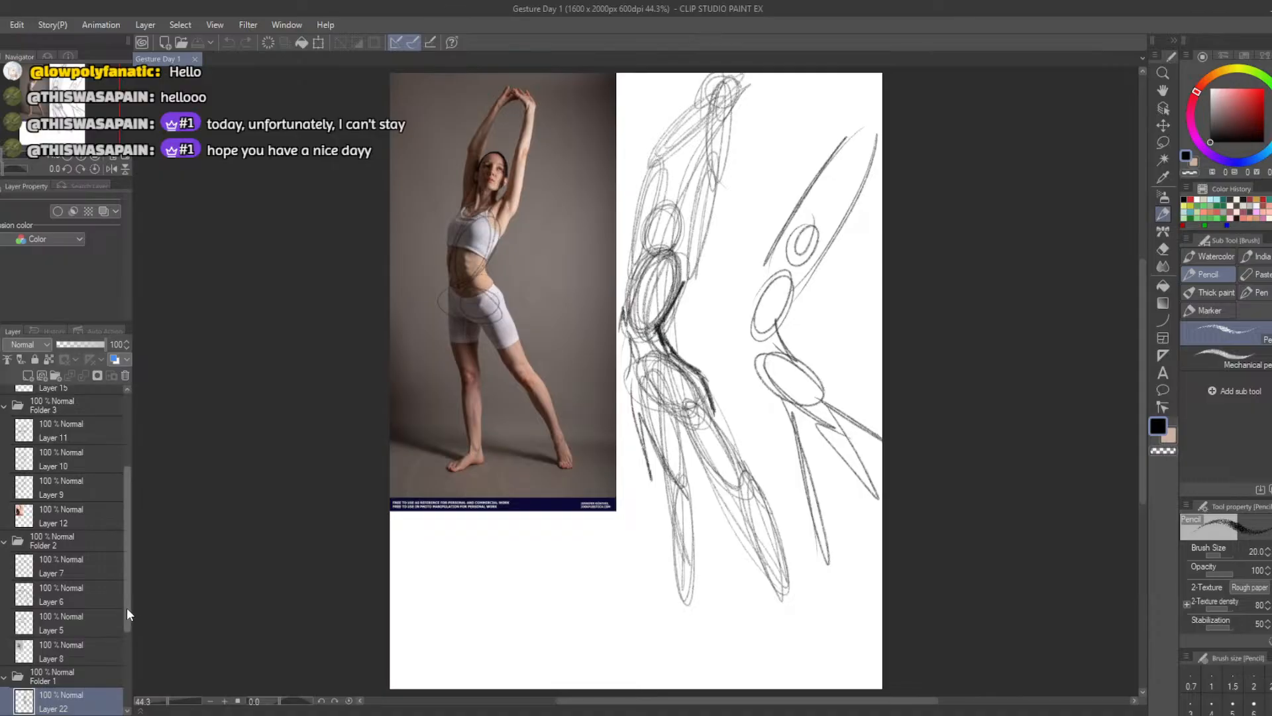
Hide all sketch layers and the reference photo layer inside Folder 1, leaving the canvas blank
left_click_drag(126, 607, 126, 673)
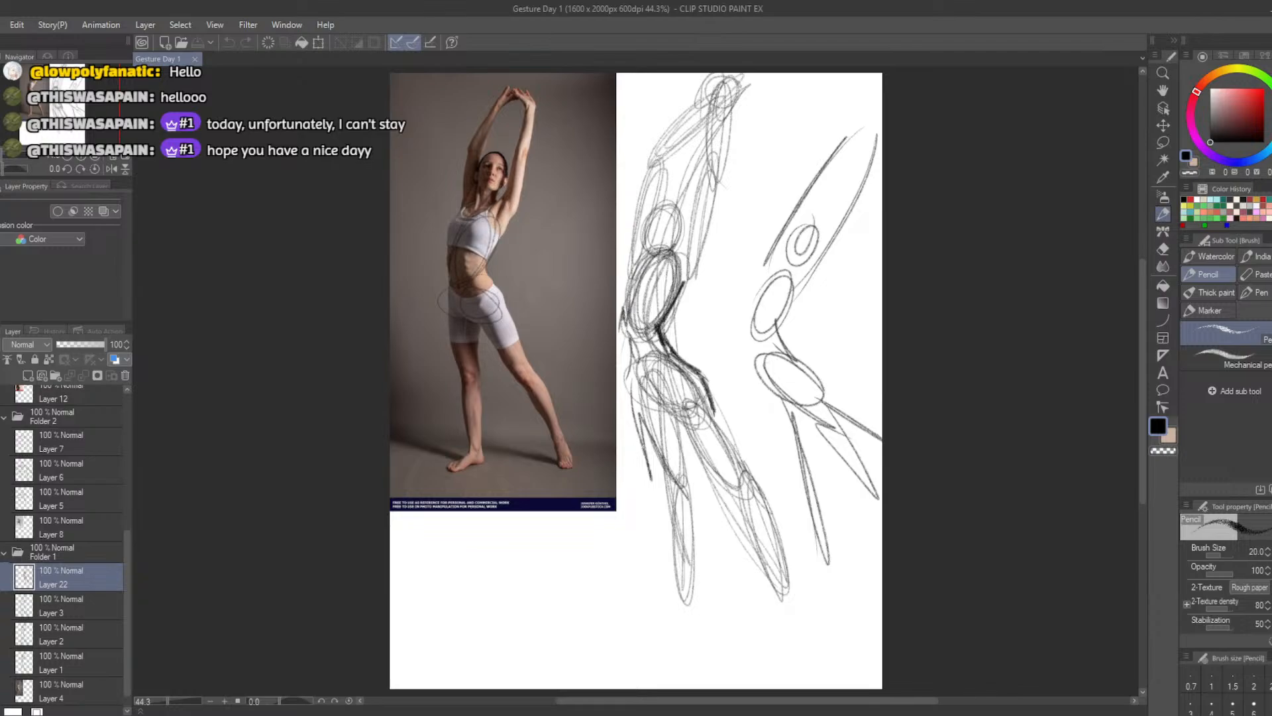
scroll(63, 550, "down", 1)
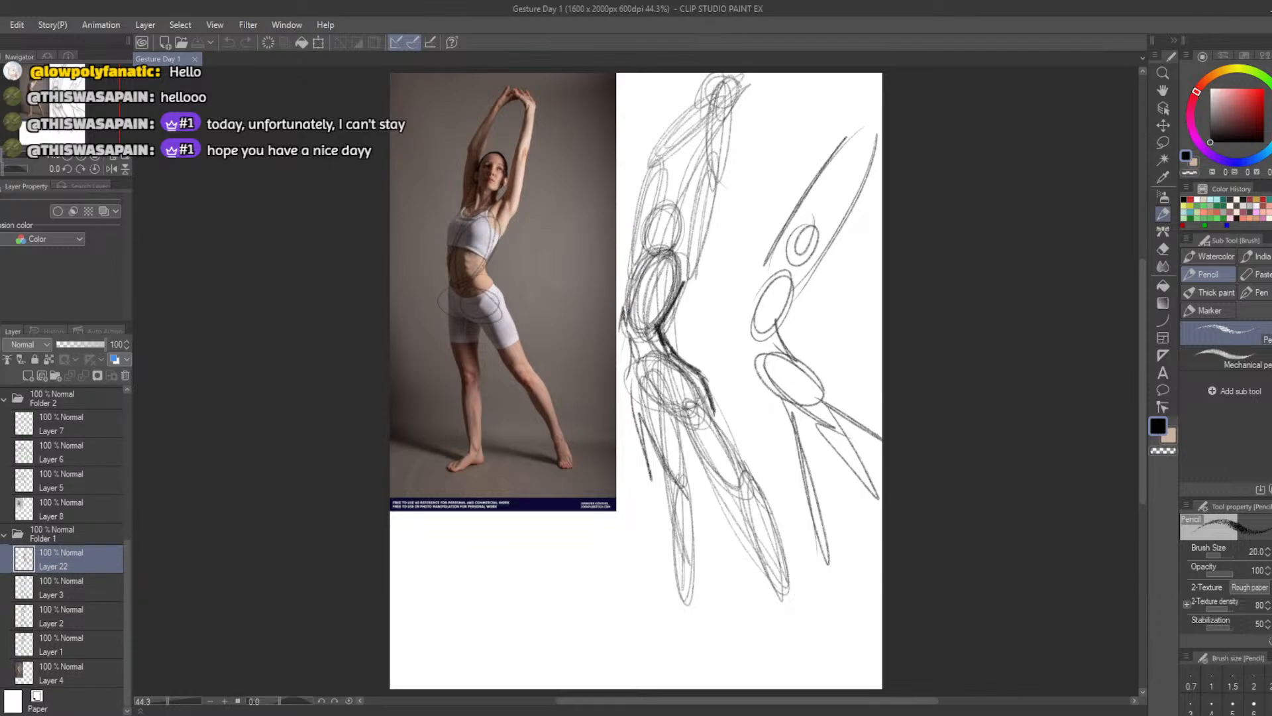
key("Delete")
key("ctrl+z")
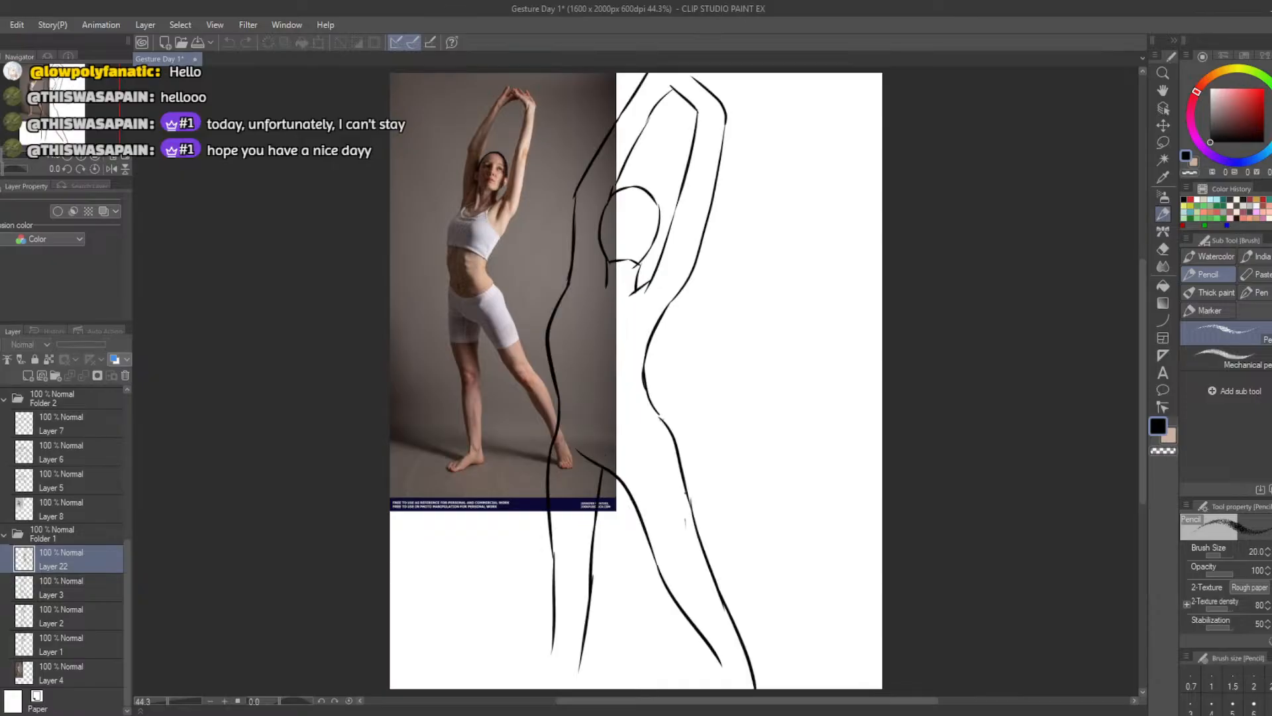
left_click(2, 587)
left_click(1, 559)
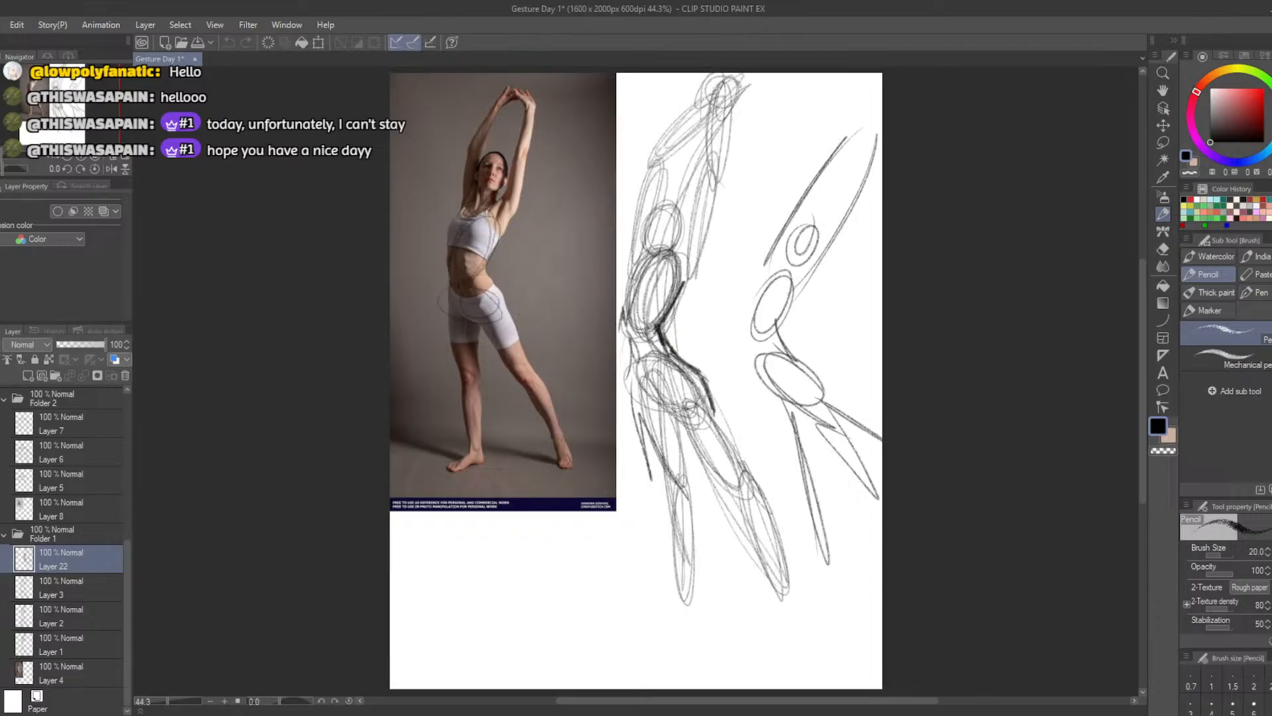
key("Delete")
left_click(1, 534)
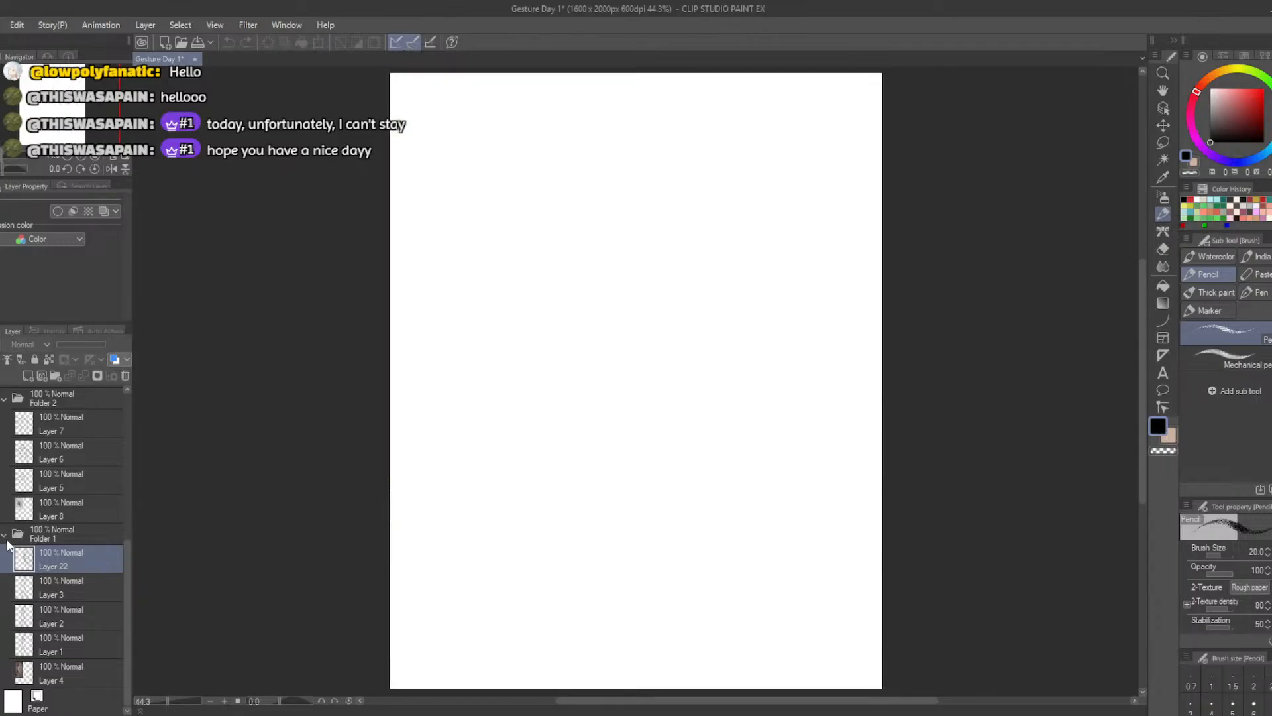
Collapse the upper layer folders, including Folder 2, Folder 3 and Folder 4, and keep Folder 1 expanded
left_click(4, 534)
left_click(13, 542)
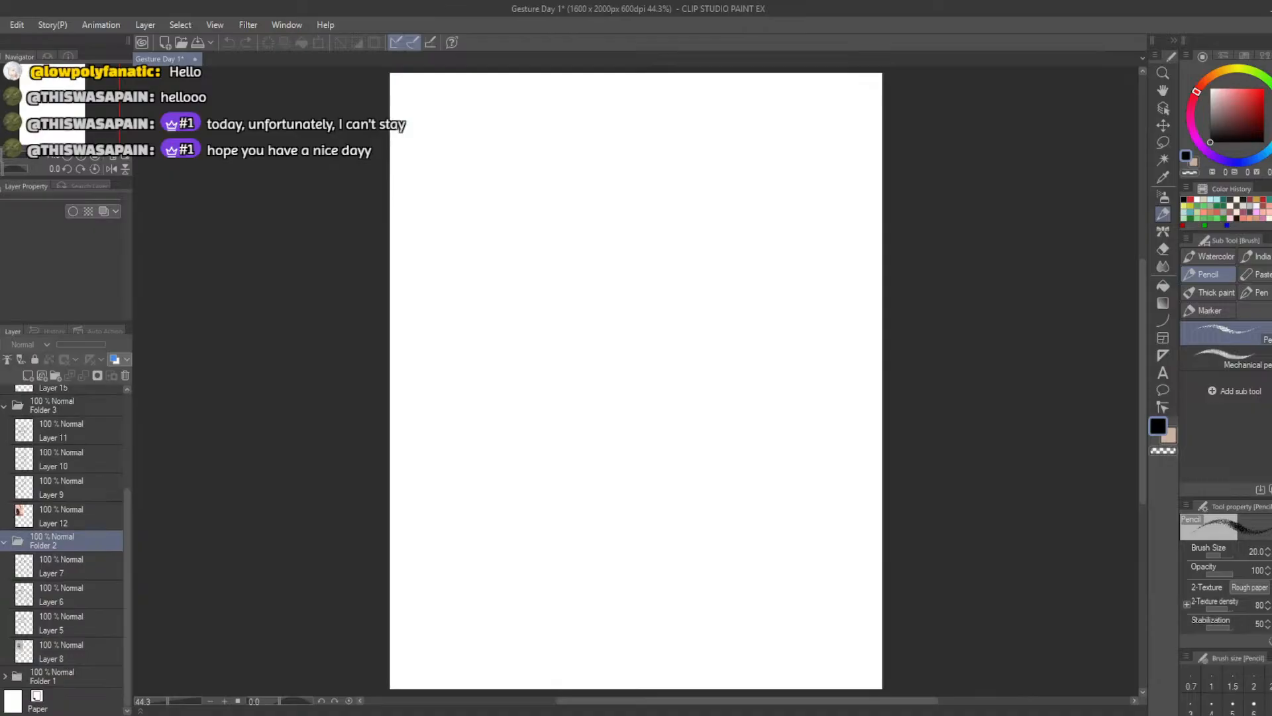
left_click(4, 543)
left_click(5, 528)
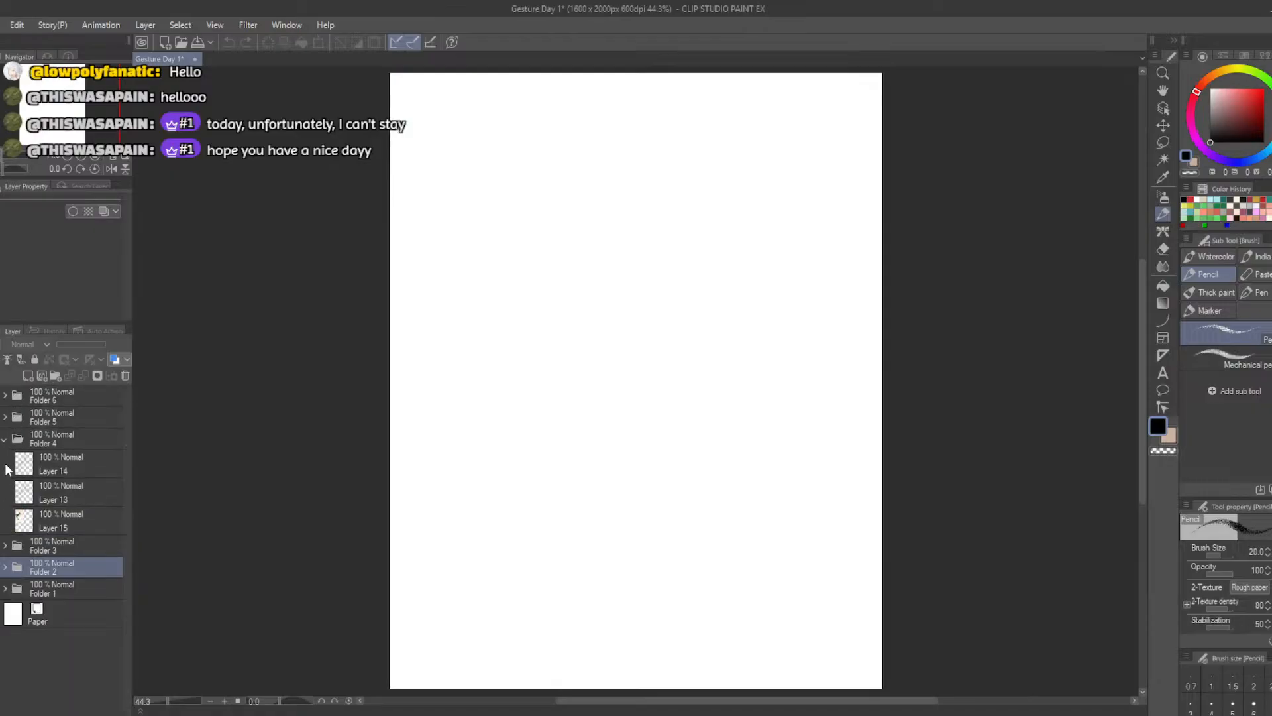
left_click(4, 439)
left_click(6, 506)
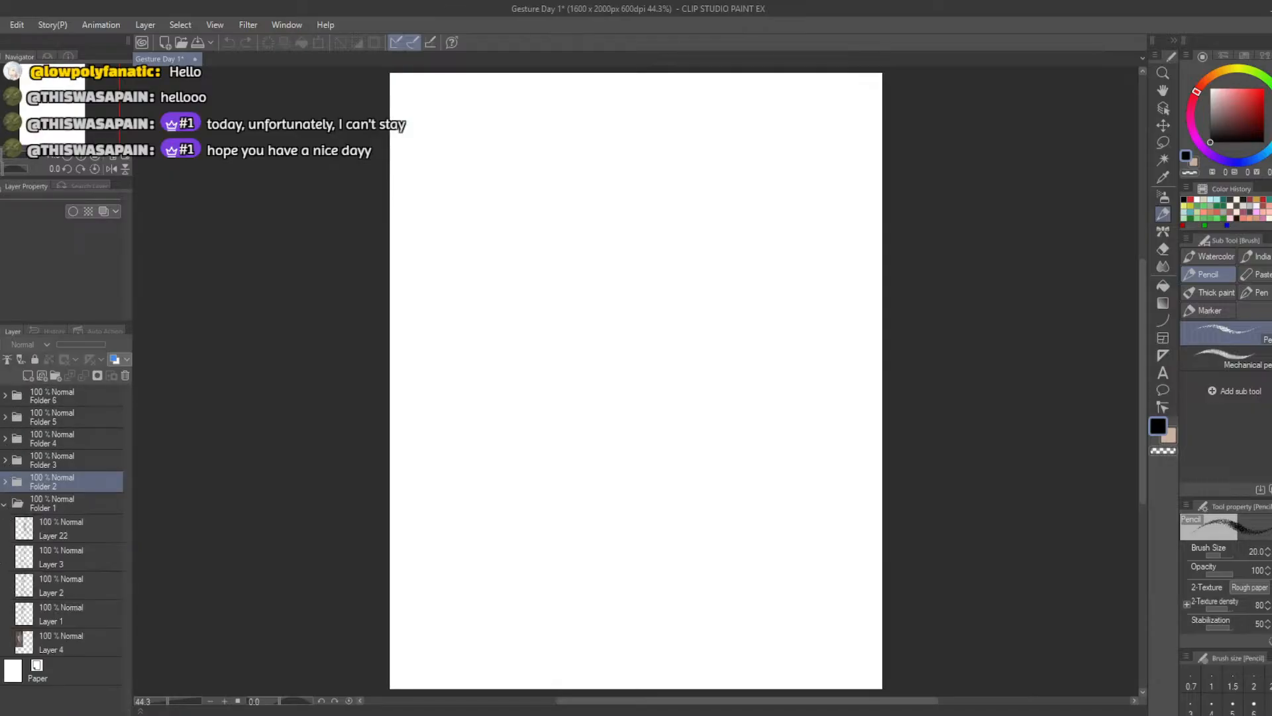
Show only the reference photo on Layer 4 and add a new raster layer at the top of Folder 1
left_click(1, 643)
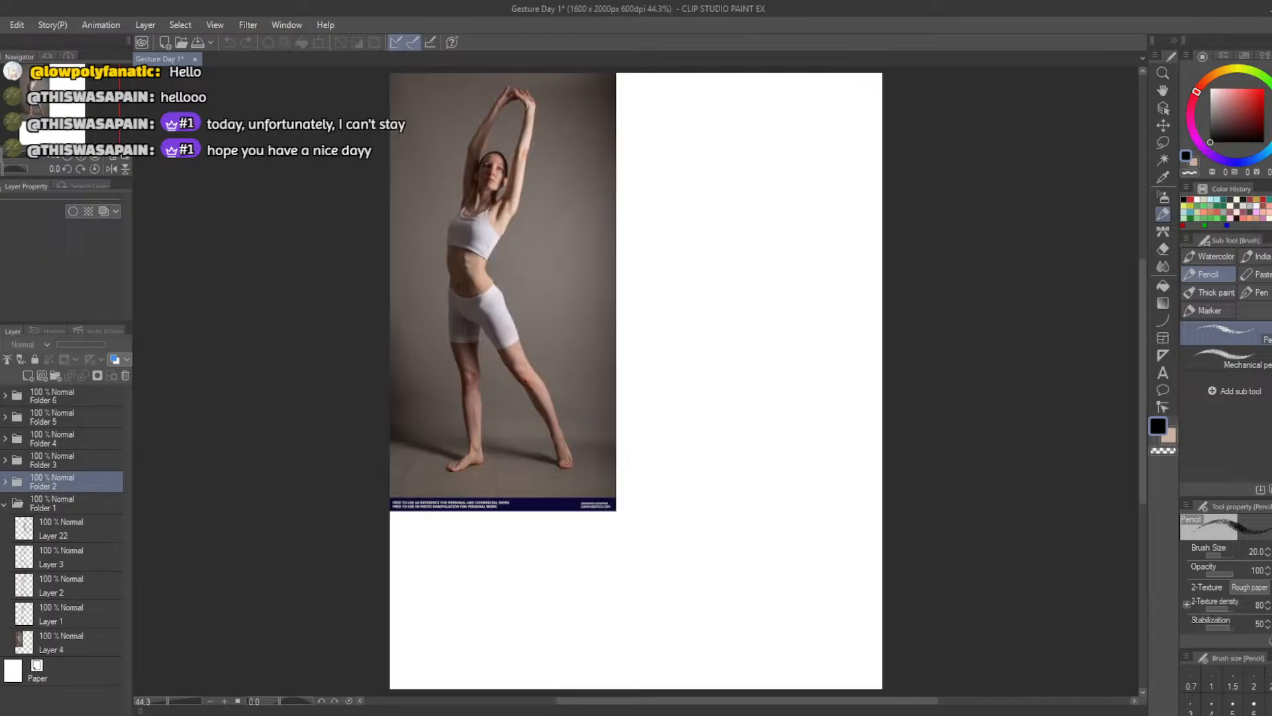
left_click_drag(1, 614, 0, 528)
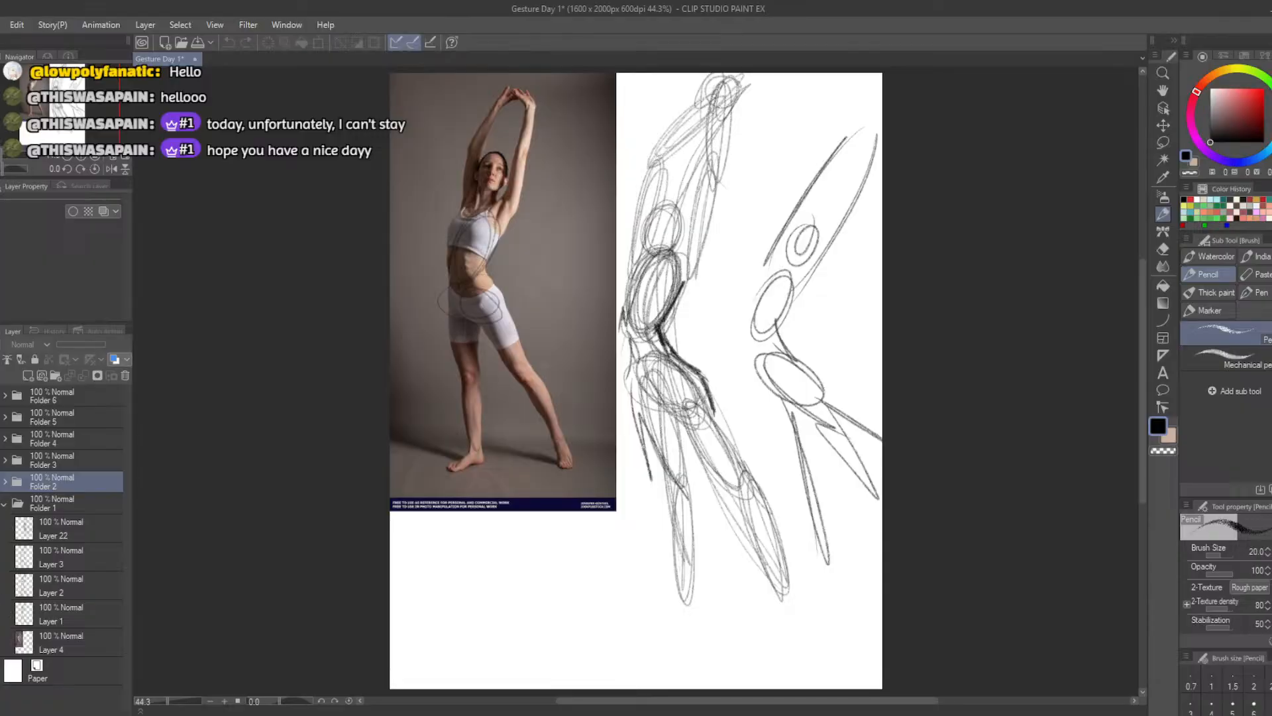
left_click_drag(1, 528, 1, 615)
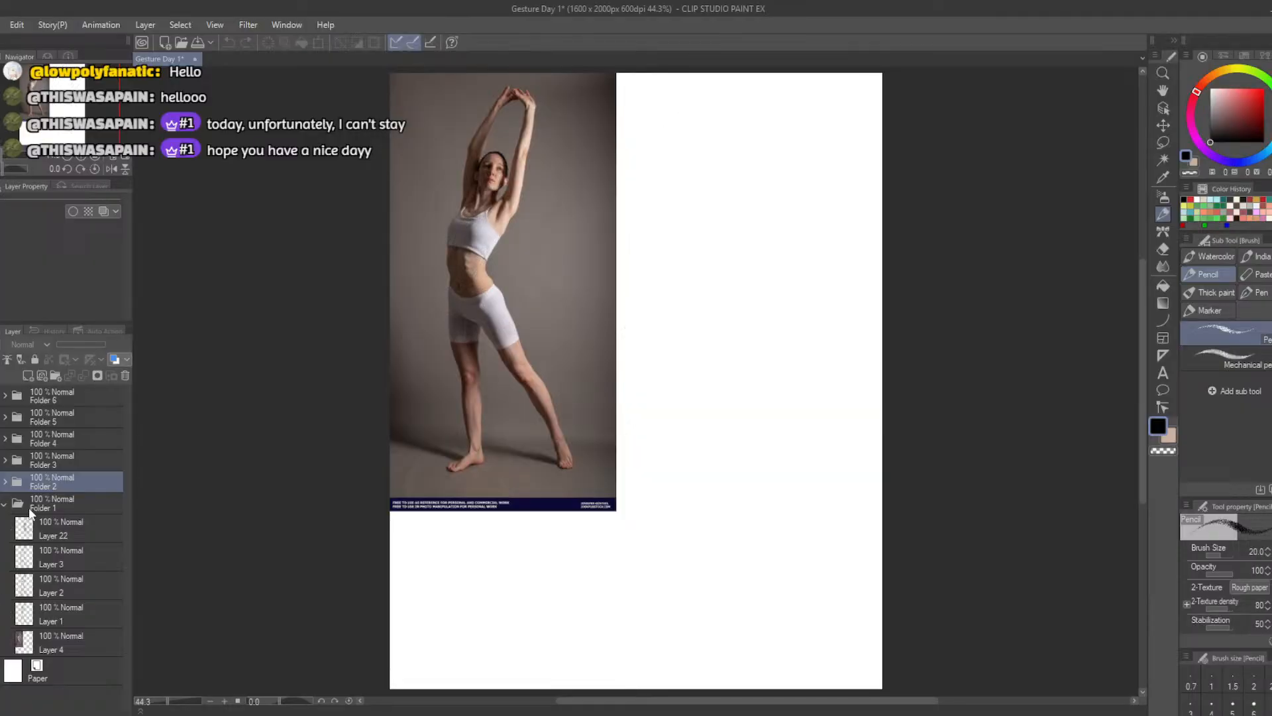
left_click(80, 502)
left_click(28, 375)
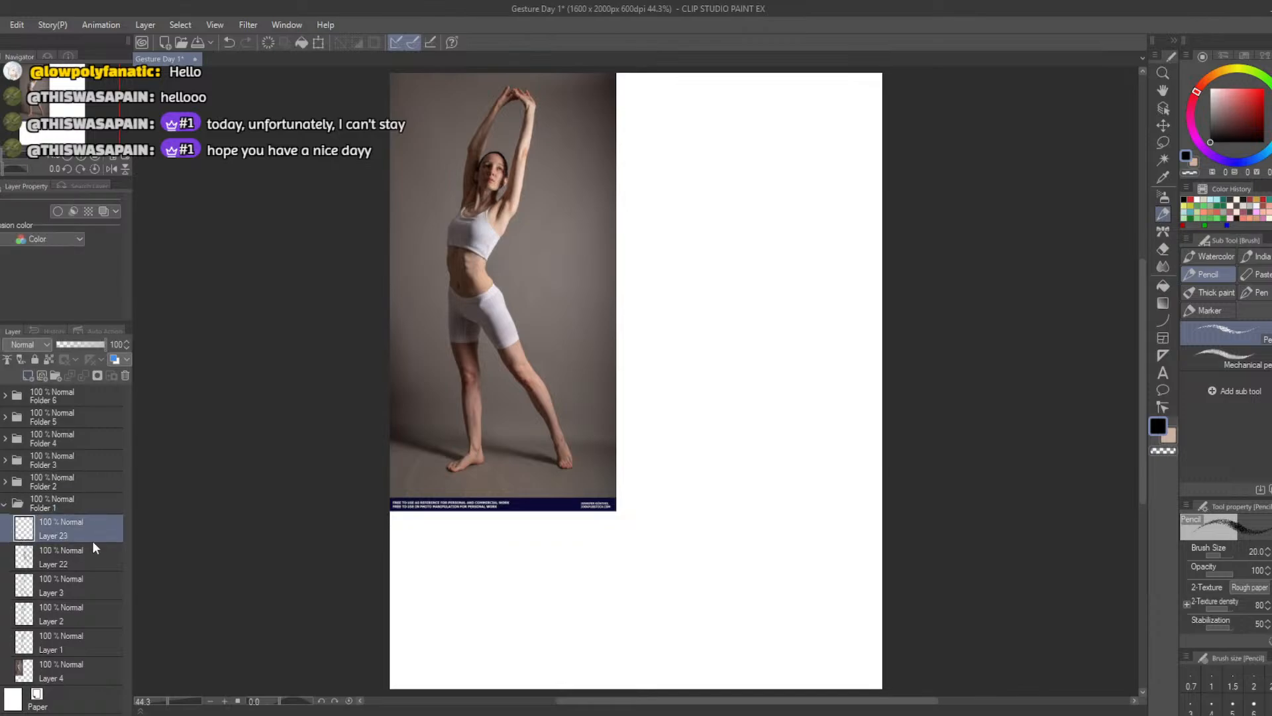
key("b")
mouse_move(722, 311)
left_mouse_down()
mouse_move(725, 397)
mouse_move(702, 319)
left_mouse_up()
key("ctrl+z")
mouse_move(705, 316)
left_mouse_down()
mouse_move(728, 457)
mouse_move(683, 317)
mouse_move(722, 424)
mouse_move(683, 331)
mouse_move(692, 364)
mouse_move(701, 317)
mouse_move(680, 350)
mouse_move(698, 428)
mouse_move(712, 411)
left_mouse_up()
key("ctrl+z")
key("ctrl+z")
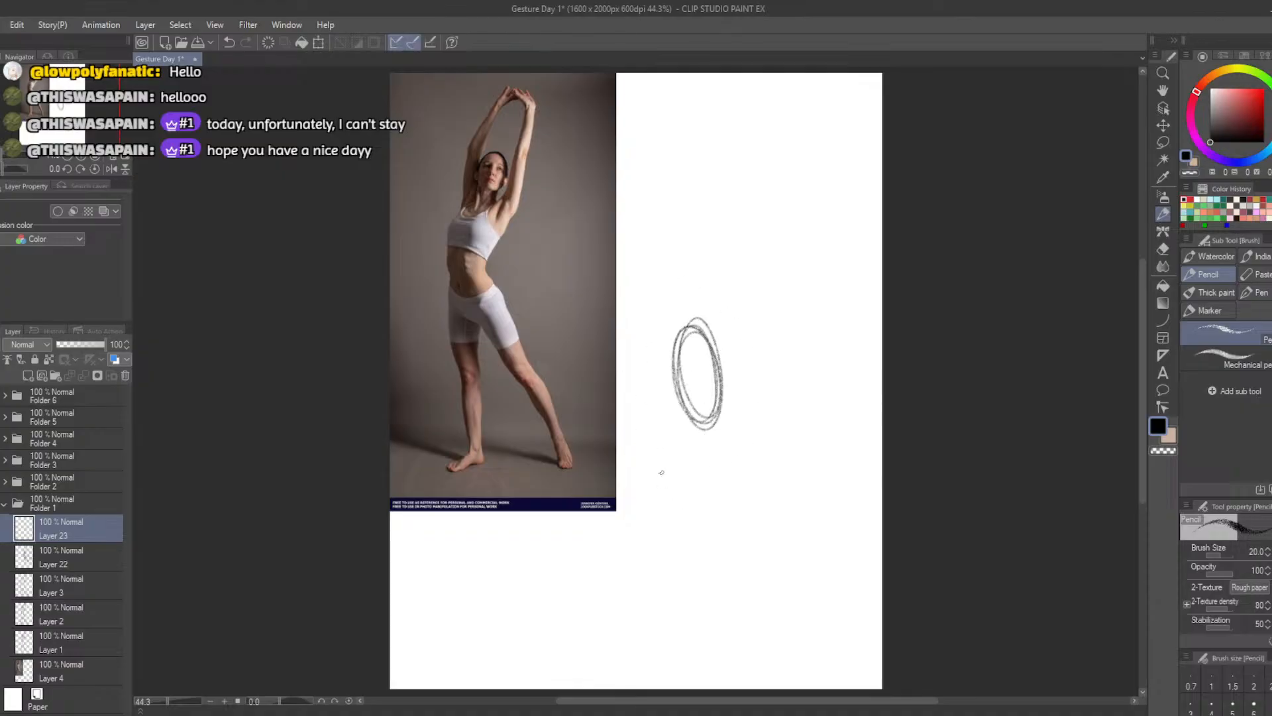
key("ctrl+z")
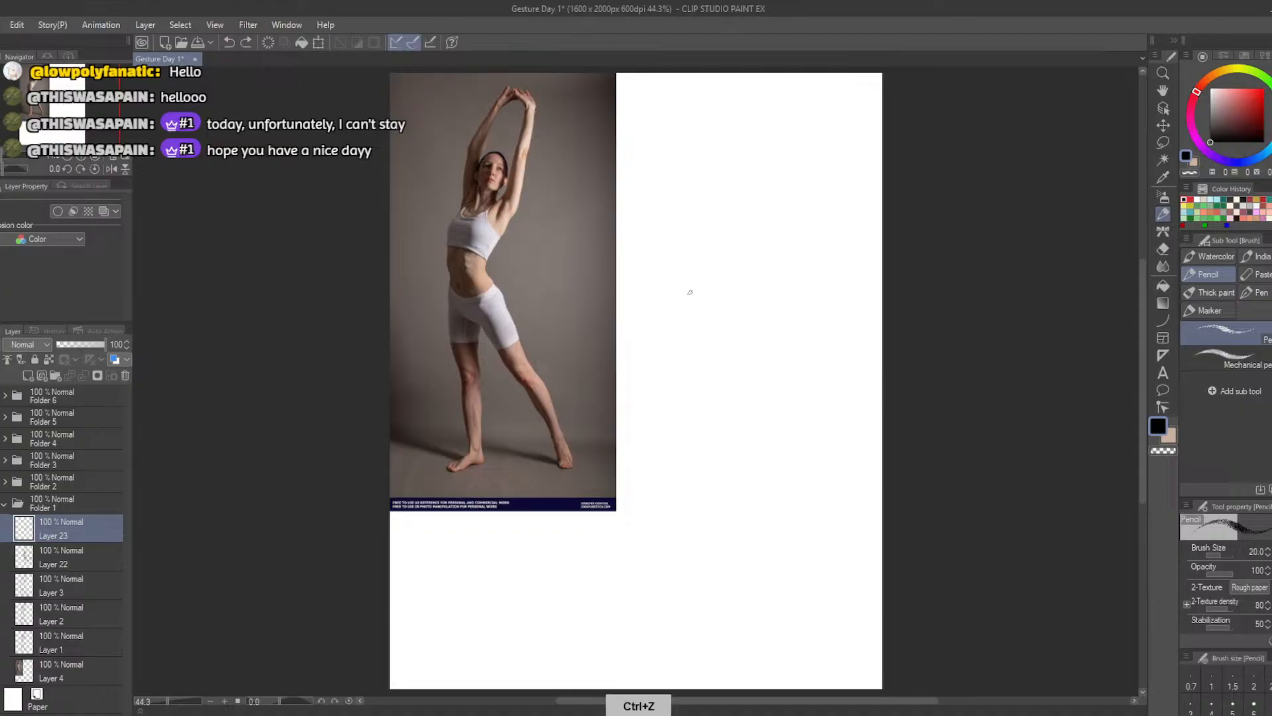
mouse_move(725, 246)
left_mouse_down()
mouse_move(737, 261)
mouse_move(710, 255)
mouse_move(718, 242)
mouse_move(722, 282)
left_mouse_up()
key("ctrl+z")
mouse_move(712, 239)
left_mouse_down()
mouse_move(707, 266)
mouse_move(727, 246)
mouse_move(718, 278)
mouse_move(708, 239)
mouse_move(730, 264)
left_mouse_up()
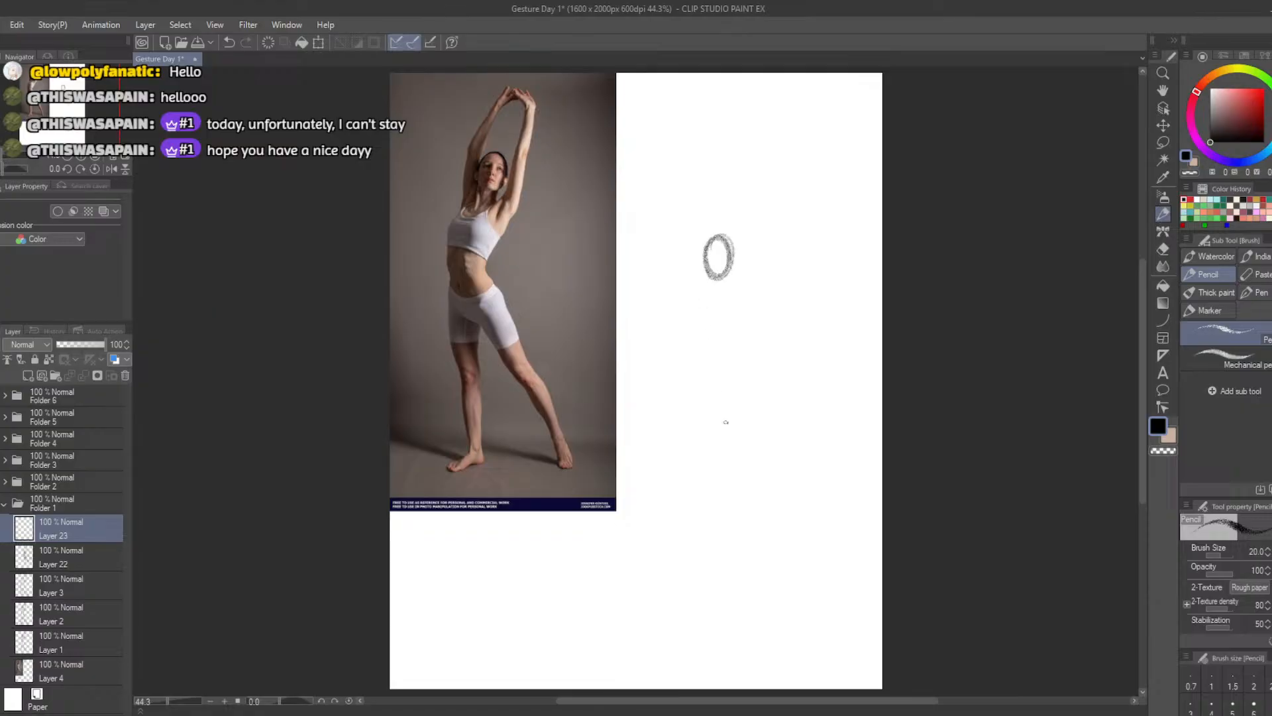
key("ctrl+z")
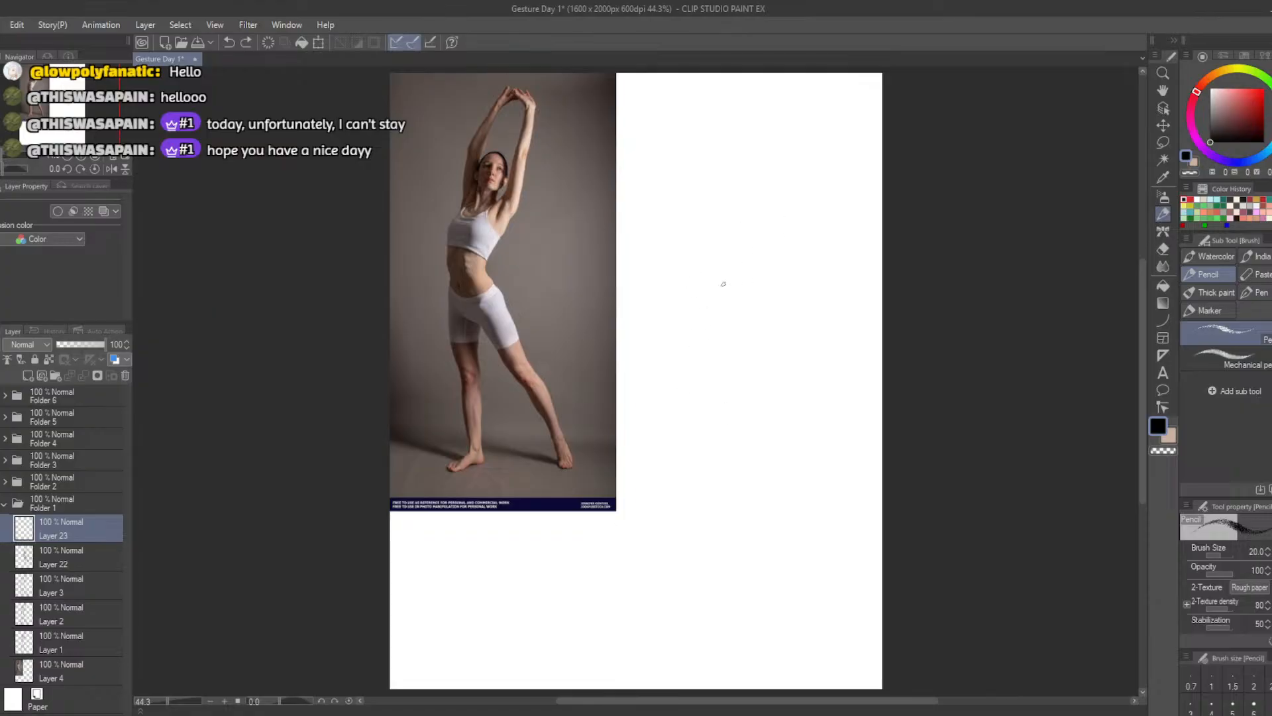
Sketch a small tilted pencil oval for the head beside the photo and briefly compare it with the earlier sketch layers
mouse_move(722, 281)
left_mouse_down()
mouse_move(715, 262)
mouse_move(735, 239)
mouse_move(727, 273)
mouse_move(739, 265)
mouse_move(710, 275)
mouse_move(740, 261)
mouse_move(715, 271)
mouse_move(732, 311)
mouse_move(706, 331)
mouse_move(722, 305)
mouse_move(708, 366)
left_mouse_up()
key("ctrl+z")
key("ctrl+z")
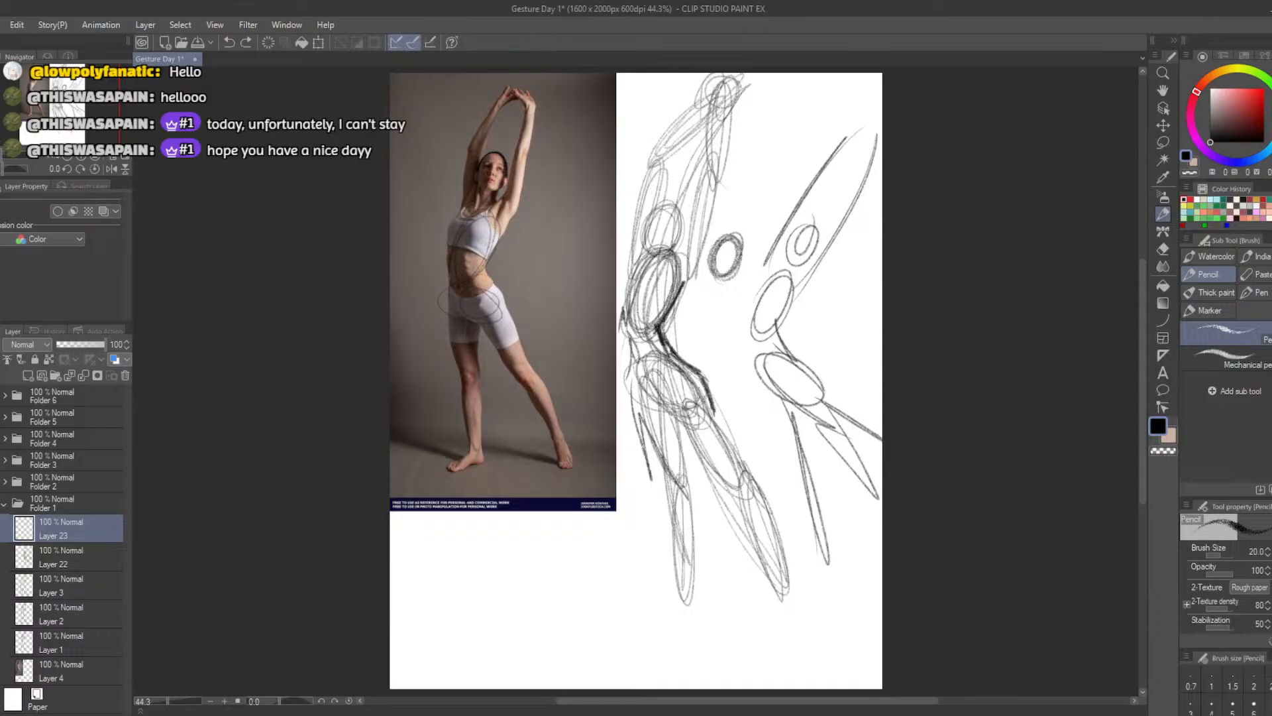
left_click(1, 528)
left_click(0, 528)
left_click_drag(0, 557, 1, 642)
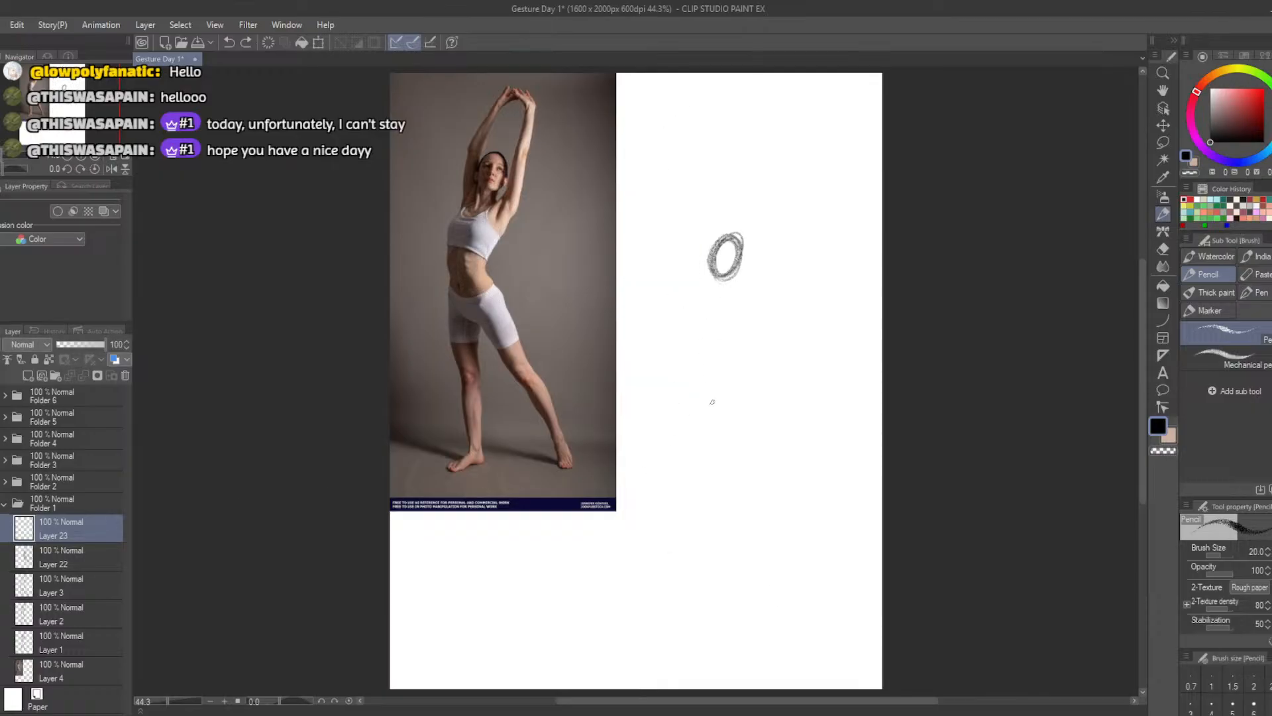
mouse_move(724, 332)
left_mouse_down()
mouse_move(713, 286)
mouse_move(691, 347)
mouse_move(708, 356)
left_mouse_up()
key("ctrl+z")
key("ctrl+z")
mouse_move(714, 287)
left_mouse_down()
mouse_move(709, 356)
mouse_move(717, 298)
mouse_move(712, 340)
mouse_move(703, 322)
mouse_move(725, 344)
mouse_move(693, 341)
mouse_move(729, 328)
mouse_move(700, 338)
mouse_move(695, 366)
mouse_move(751, 316)
mouse_move(700, 323)
mouse_move(691, 347)
mouse_move(728, 319)
mouse_move(694, 326)
mouse_move(727, 337)
mouse_move(699, 313)
mouse_move(725, 332)
mouse_move(693, 322)
mouse_move(732, 325)
mouse_move(696, 367)
mouse_move(720, 299)
mouse_move(703, 361)
mouse_move(723, 298)
mouse_move(687, 342)
mouse_move(732, 347)
mouse_move(707, 302)
mouse_move(711, 363)
left_mouse_up()
key("ctrl+z")
key("ctrl+z")
key("ctrl+z")
key("ctrl+z")
key("ctrl+z")
key("ctrl+z")
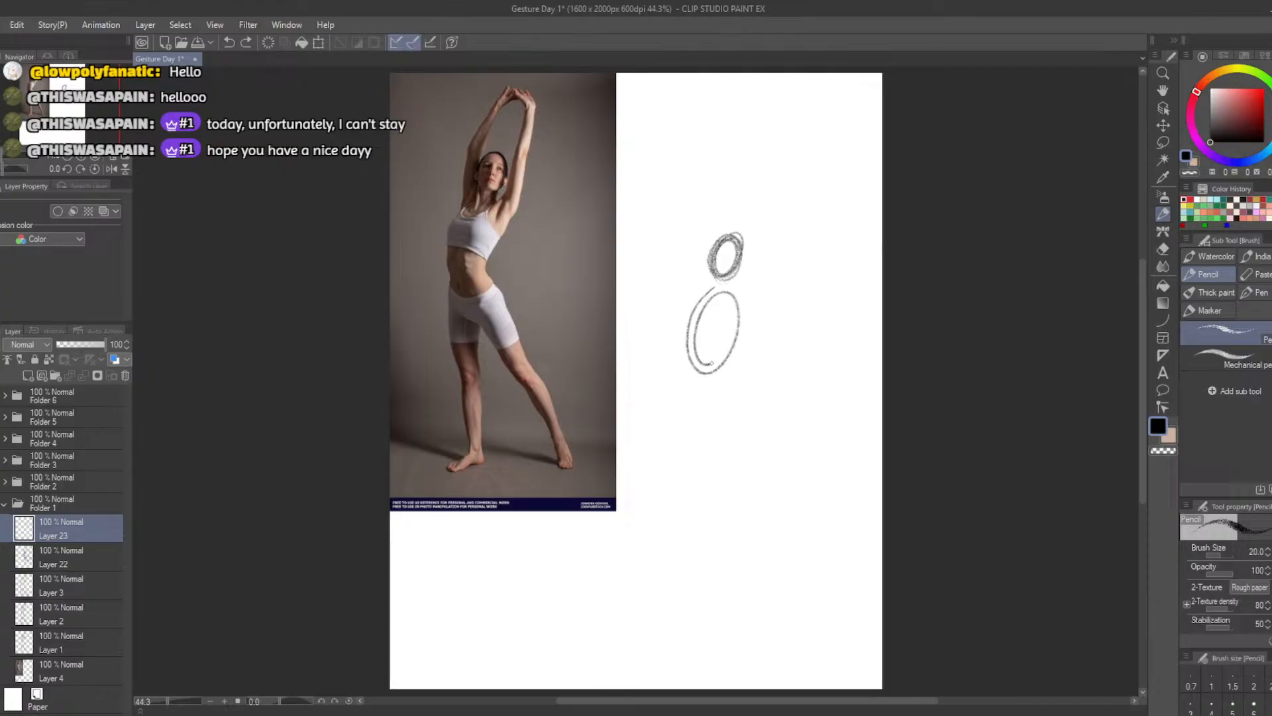
Sketch a larger tilted oval for the ribcage directly below the head
key("ctrl+z")
mouse_move(717, 287)
left_mouse_down()
mouse_move(690, 365)
mouse_move(733, 314)
mouse_move(692, 329)
mouse_move(730, 339)
mouse_move(699, 316)
mouse_move(715, 345)
mouse_move(689, 378)
left_mouse_up()
mouse_move(715, 279)
left_mouse_down()
mouse_move(693, 365)
mouse_move(707, 298)
mouse_move(702, 375)
left_mouse_up()
key("ctrl+z")
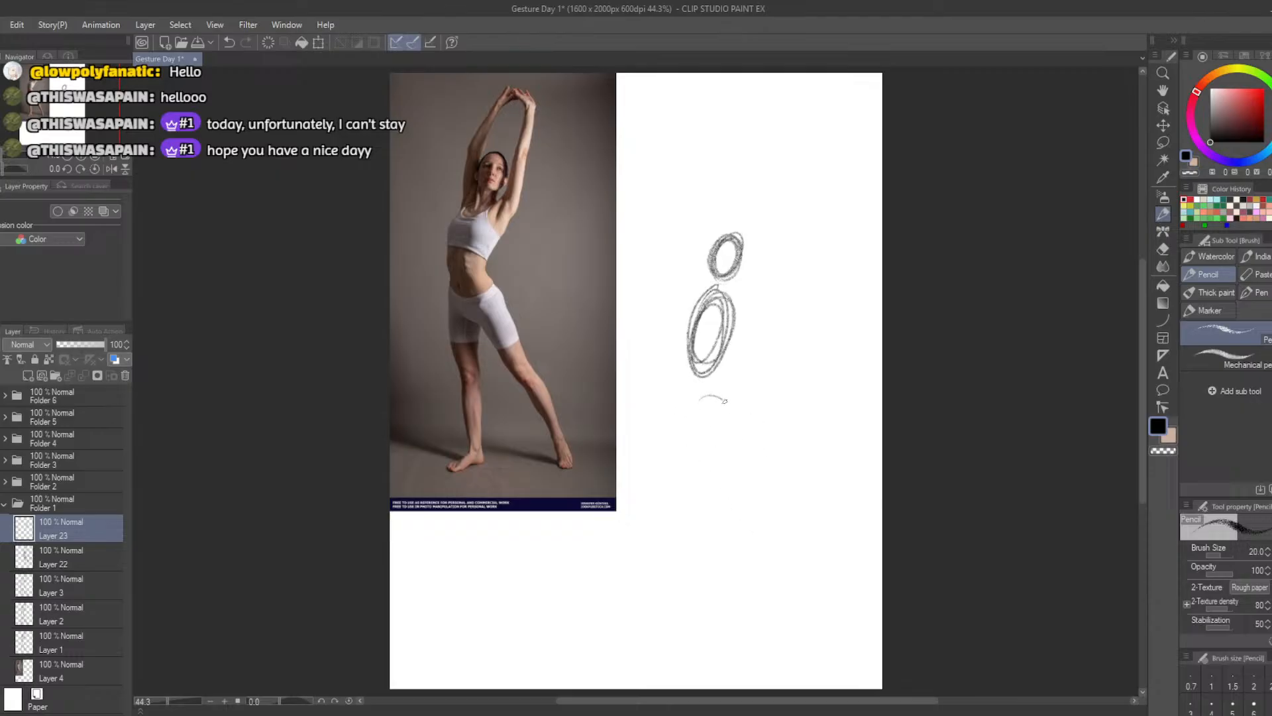
Sketch a wide oval for the pelvis and two narrow ovals for the thigh and calf of the outstretched leg
mouse_move(725, 400)
left_mouse_down()
mouse_move(701, 420)
mouse_move(715, 438)
mouse_move(728, 399)
mouse_move(688, 429)
mouse_move(740, 429)
mouse_move(703, 404)
mouse_move(718, 434)
mouse_move(720, 389)
mouse_move(710, 431)
mouse_move(725, 398)
mouse_move(701, 420)
mouse_move(734, 411)
mouse_move(709, 430)
mouse_move(753, 510)
mouse_move(754, 459)
mouse_move(742, 481)
mouse_move(762, 486)
mouse_move(766, 460)
mouse_move(741, 456)
mouse_move(763, 473)
mouse_move(737, 441)
mouse_move(770, 463)
mouse_move(784, 526)
mouse_move(769, 538)
mouse_move(779, 519)
mouse_move(768, 525)
mouse_move(789, 536)
mouse_move(761, 499)
mouse_move(768, 534)
left_mouse_up()
key("ctrl+z")
key("ctrl+z")
key("ctrl+z")
key("ctrl+z")
key("ctrl+z")
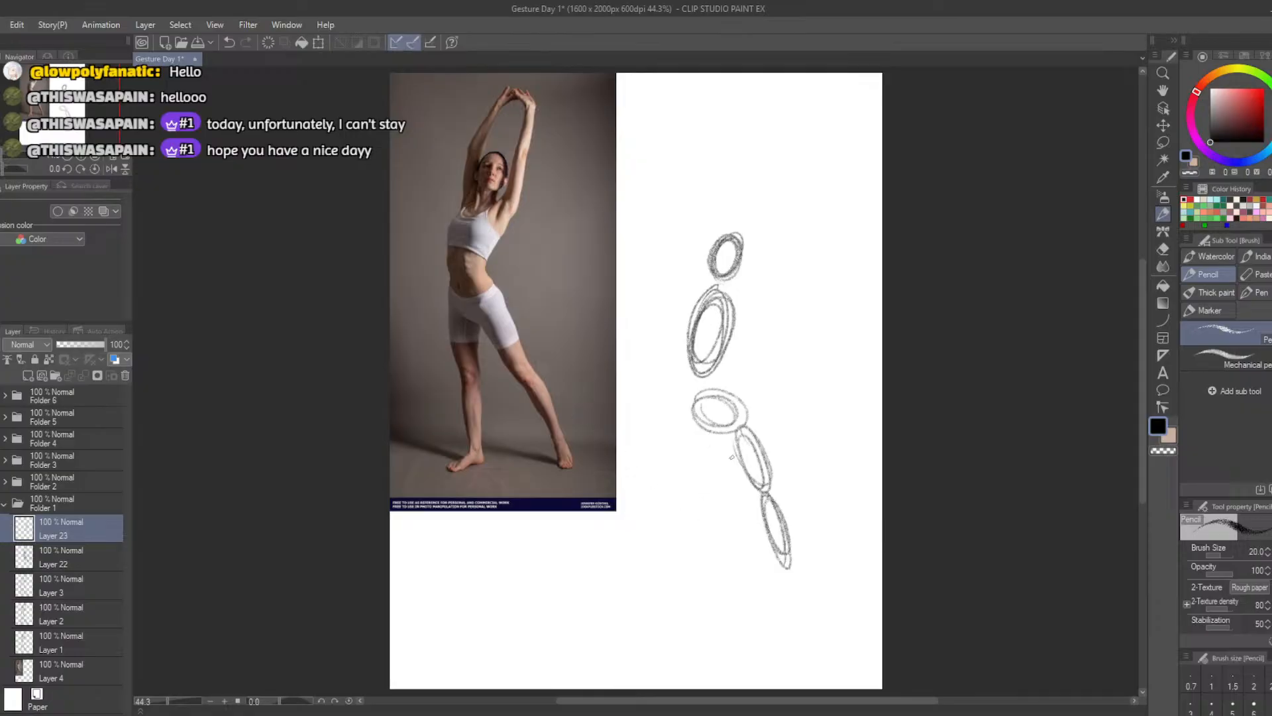
Sketch two upright ovals for the thigh and calf of the straight standing leg
mouse_move(719, 414)
left_mouse_down()
mouse_move(712, 498)
mouse_move(692, 457)
mouse_move(704, 477)
mouse_move(702, 430)
mouse_move(693, 471)
mouse_move(710, 431)
mouse_move(713, 498)
mouse_move(697, 451)
mouse_move(701, 490)
mouse_move(709, 431)
mouse_move(696, 464)
mouse_move(702, 424)
left_mouse_up()
key("ctrl+z")
key("ctrl+z")
key("ctrl+z")
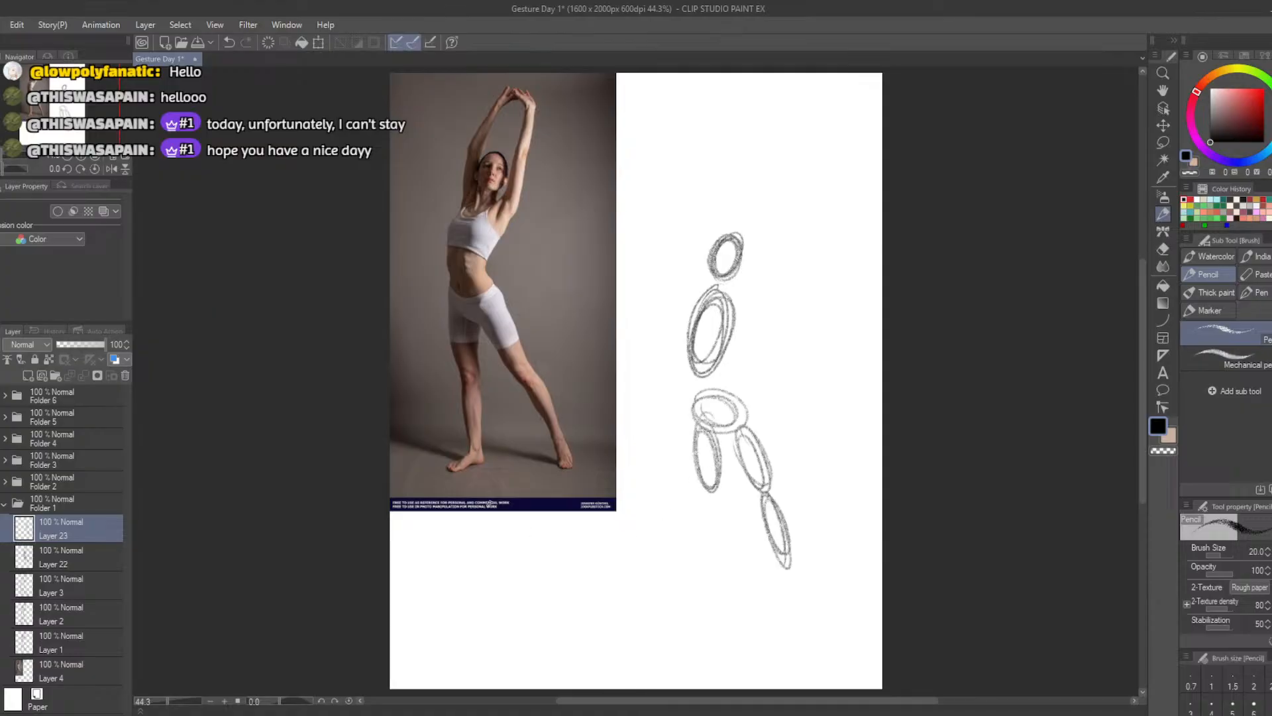
mouse_move(706, 494)
left_mouse_down()
mouse_move(710, 562)
mouse_move(706, 494)
left_mouse_up()
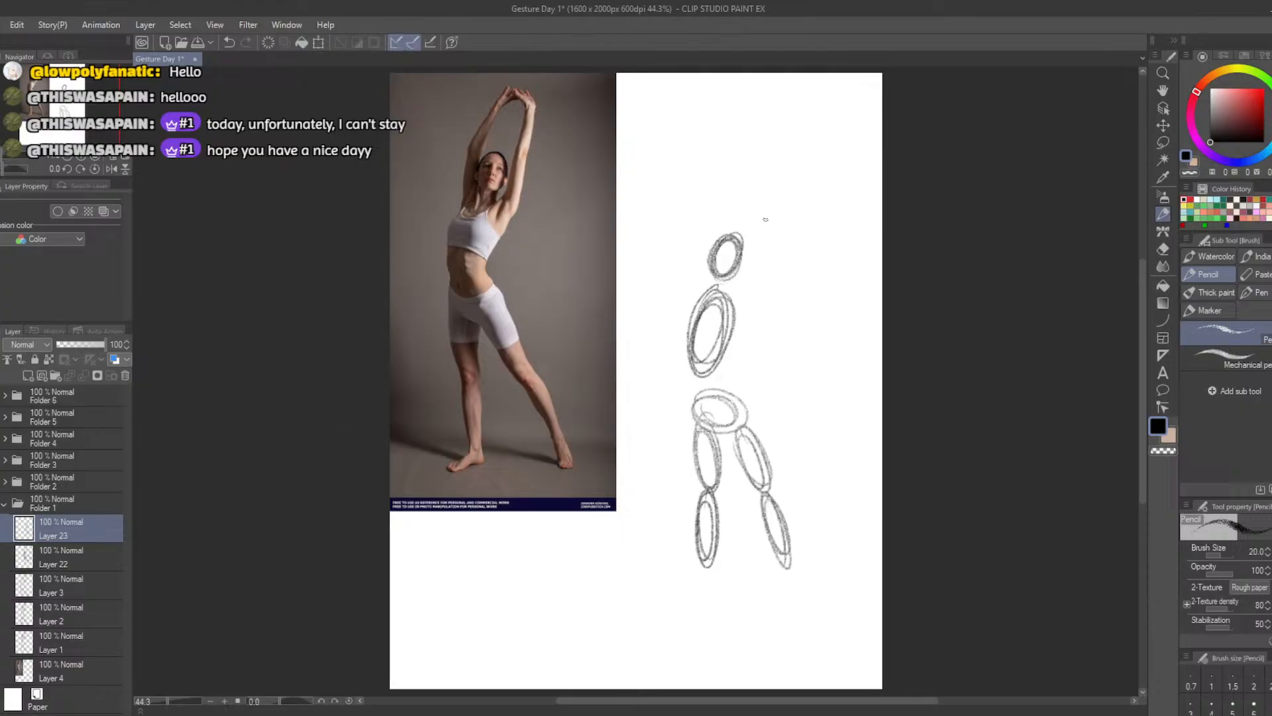
Sketch a long tilted oval for the raised upper arm on the right side of the head
mouse_move(765, 219)
left_mouse_down()
mouse_move(764, 264)
mouse_move(742, 283)
left_mouse_up()
key("ctrl+z")
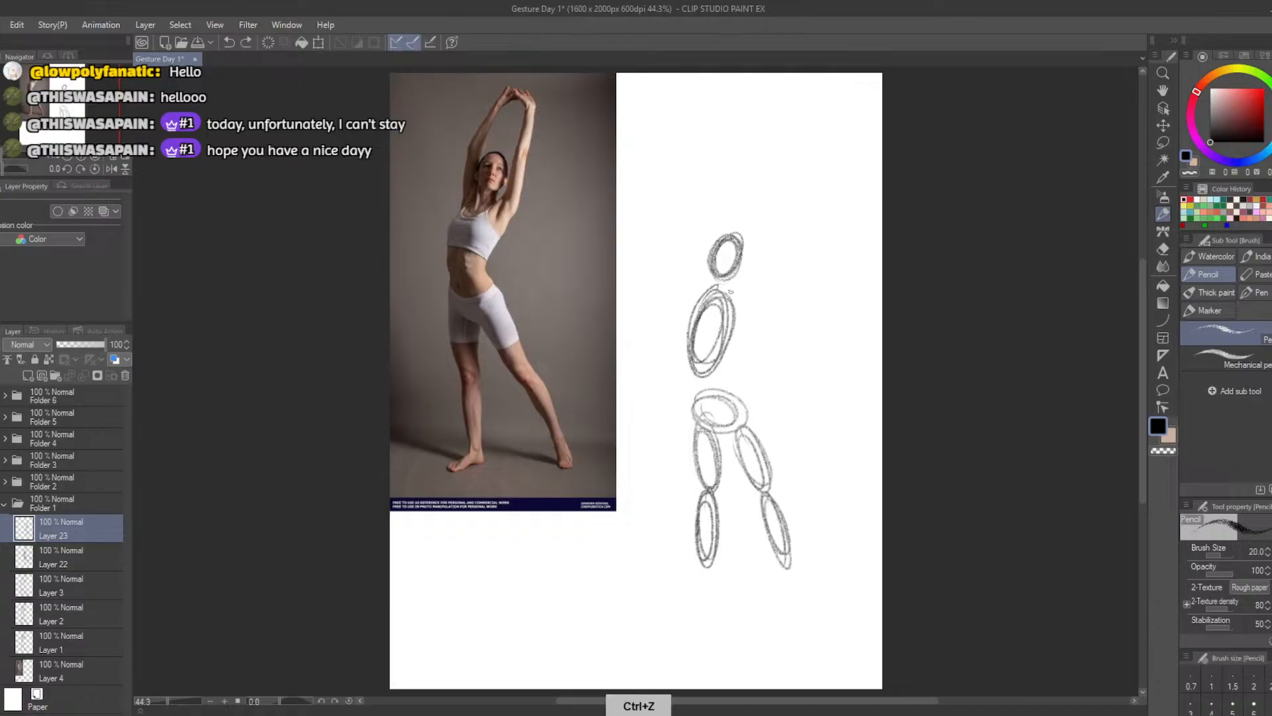
mouse_move(763, 219)
left_mouse_down()
mouse_move(759, 265)
mouse_move(774, 199)
mouse_move(749, 292)
mouse_move(765, 192)
left_mouse_up()
key("ctrl+z")
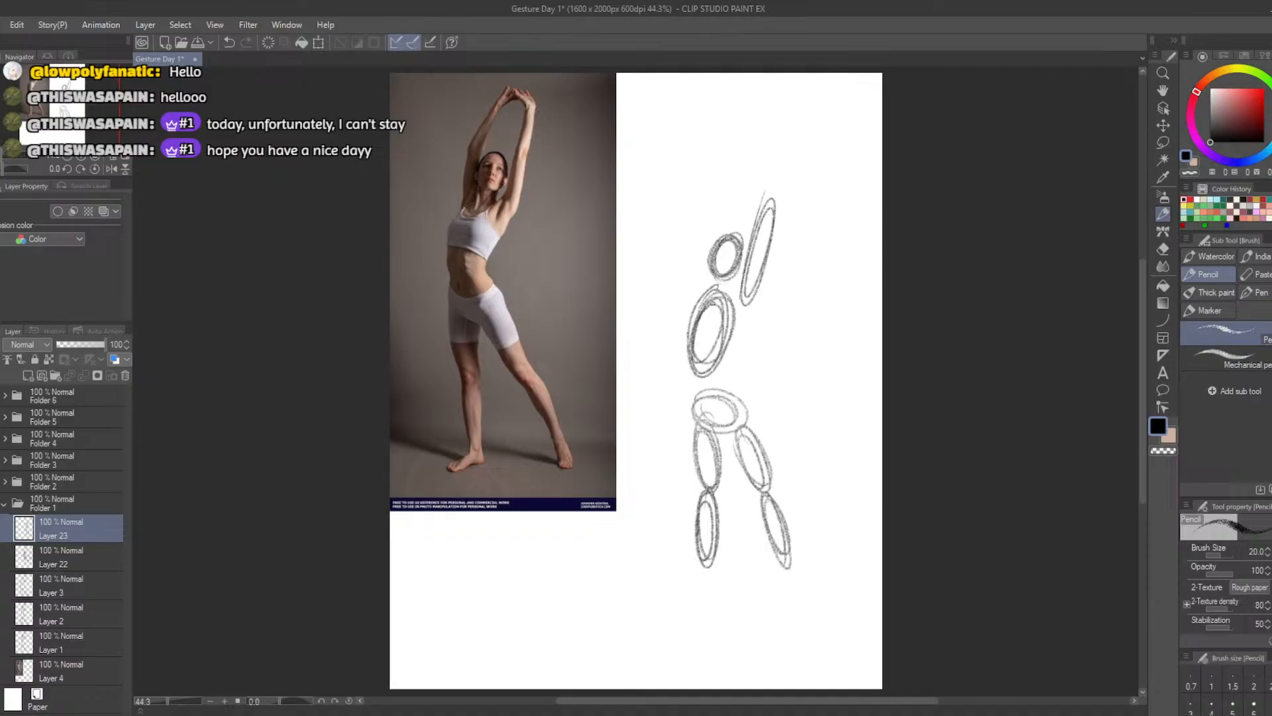
Sketch ovals for the upper arm and forearm on the head's left side, and for the right forearm
mouse_move(712, 301)
left_mouse_down()
mouse_move(725, 205)
mouse_move(708, 292)
mouse_move(715, 177)
mouse_move(711, 289)
mouse_move(714, 189)
mouse_move(695, 255)
mouse_move(712, 176)
mouse_move(754, 126)
mouse_move(712, 213)
mouse_move(753, 114)
mouse_move(719, 175)
mouse_move(749, 128)
mouse_move(782, 204)
left_mouse_up()
key("ctrl+z")
key("ctrl+z")
key("ctrl+z")
key("ctrl+z")
key("ctrl+z")
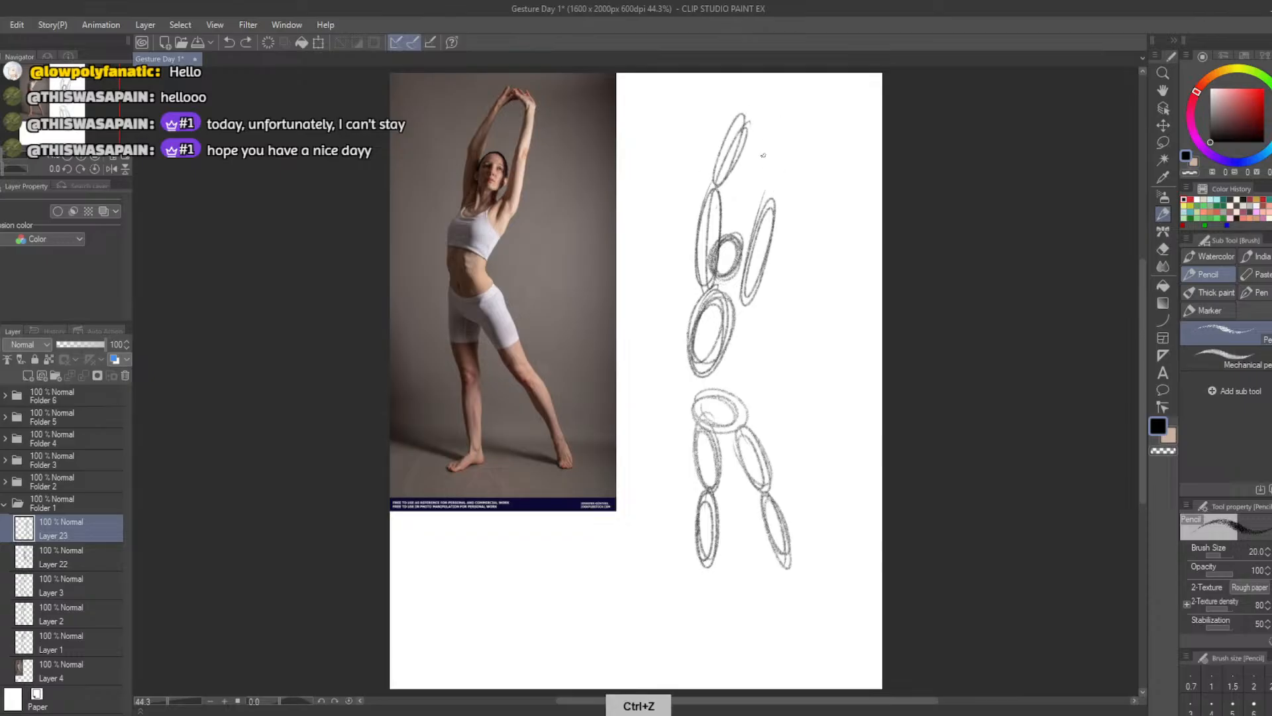
mouse_move(773, 120)
left_mouse_down()
mouse_move(768, 192)
mouse_move(773, 126)
mouse_move(762, 171)
mouse_move(770, 197)
left_mouse_up()
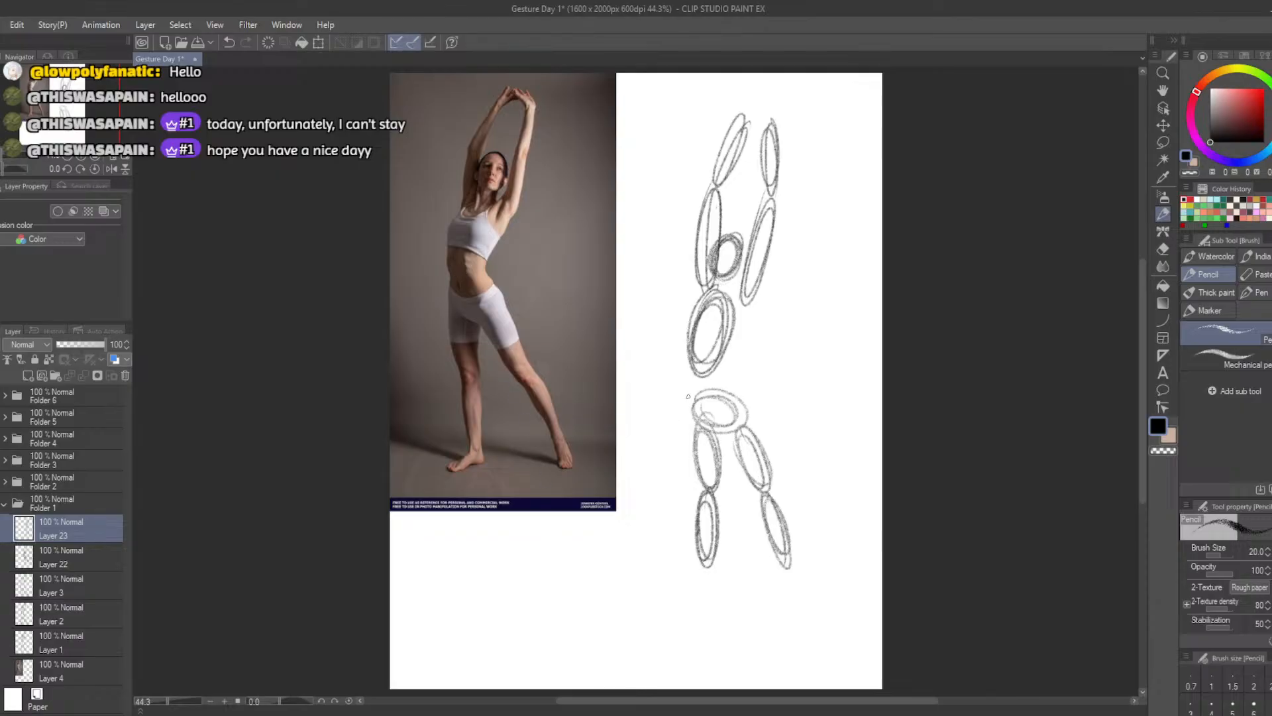
left_click_drag(687, 363, 695, 401)
key("ctrl+z")
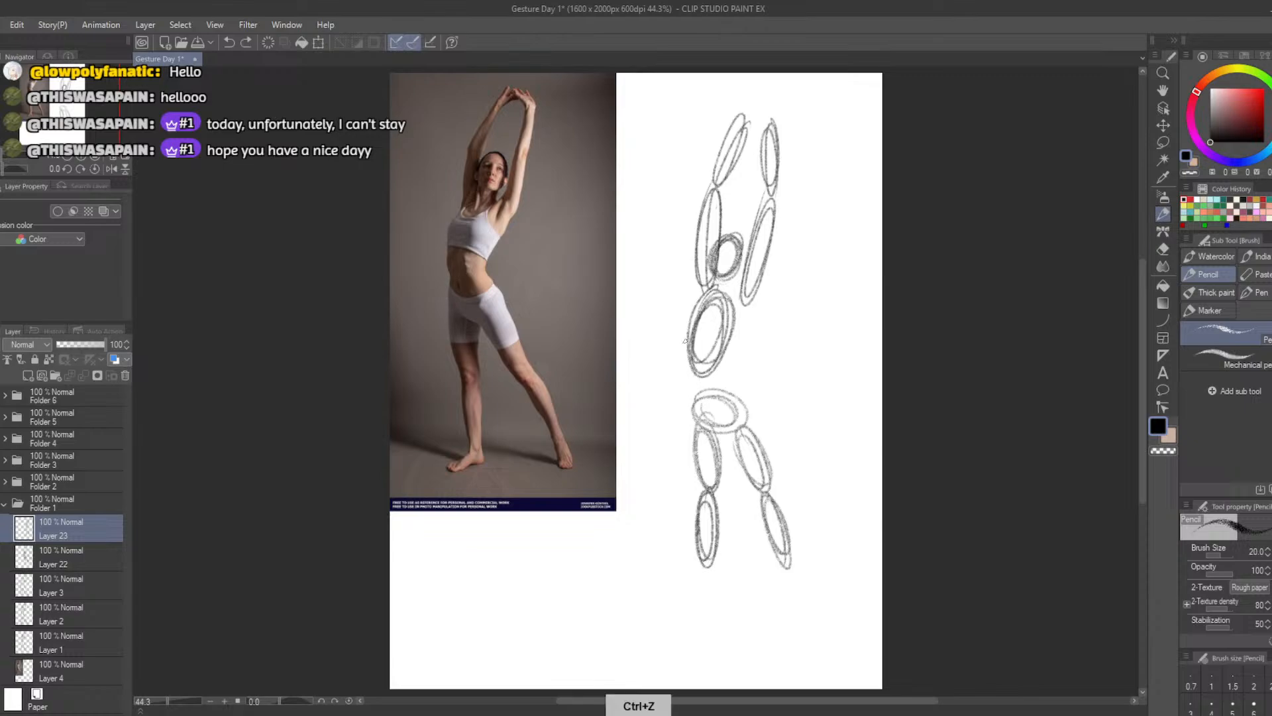
key("ctrl+y")
key("ctrl+z")
key("ctrl+y")
key("ctrl+z")
Lasso the head, ribcage and arm ovals, rotate them slightly clockwise and shift them up, and clear the selection
left_click(1163, 142)
left_click(630, 216)
mouse_move(671, 130)
left_mouse_down()
mouse_move(660, 381)
mouse_move(802, 317)
mouse_move(689, 100)
left_mouse_up()
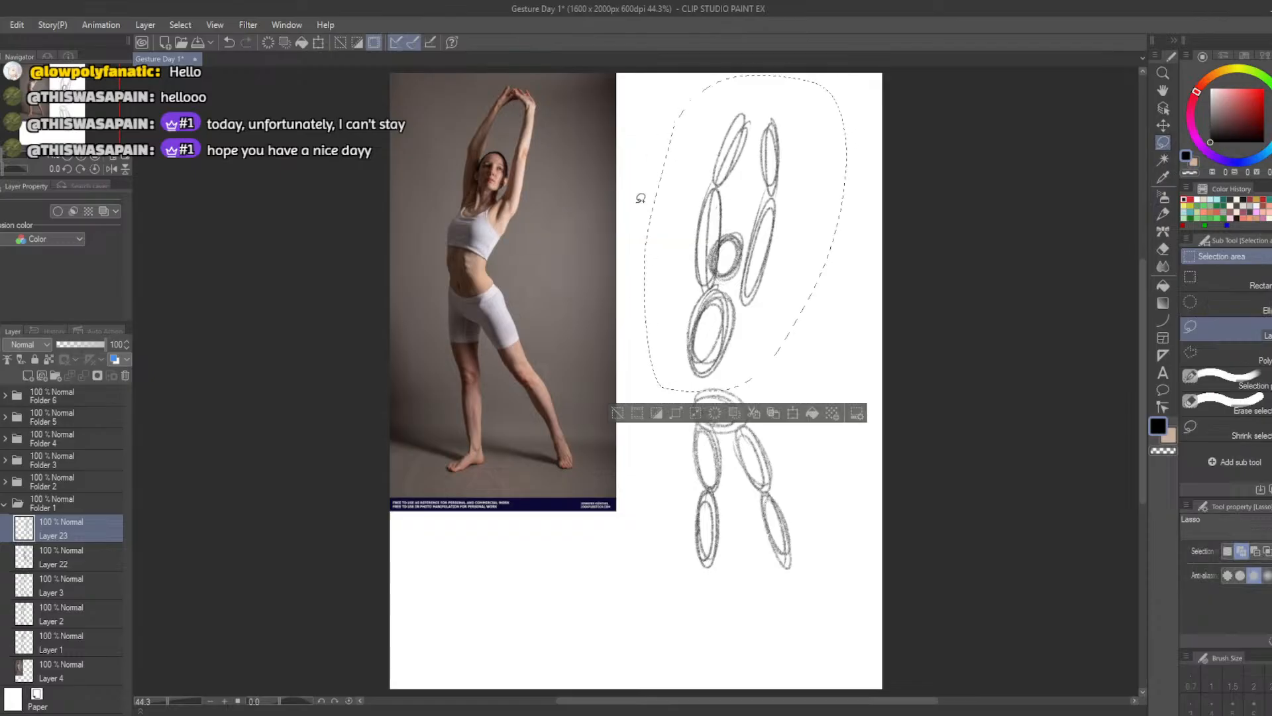
left_click(792, 414)
left_click_drag(617, 406, 655, 359)
left_click(695, 414)
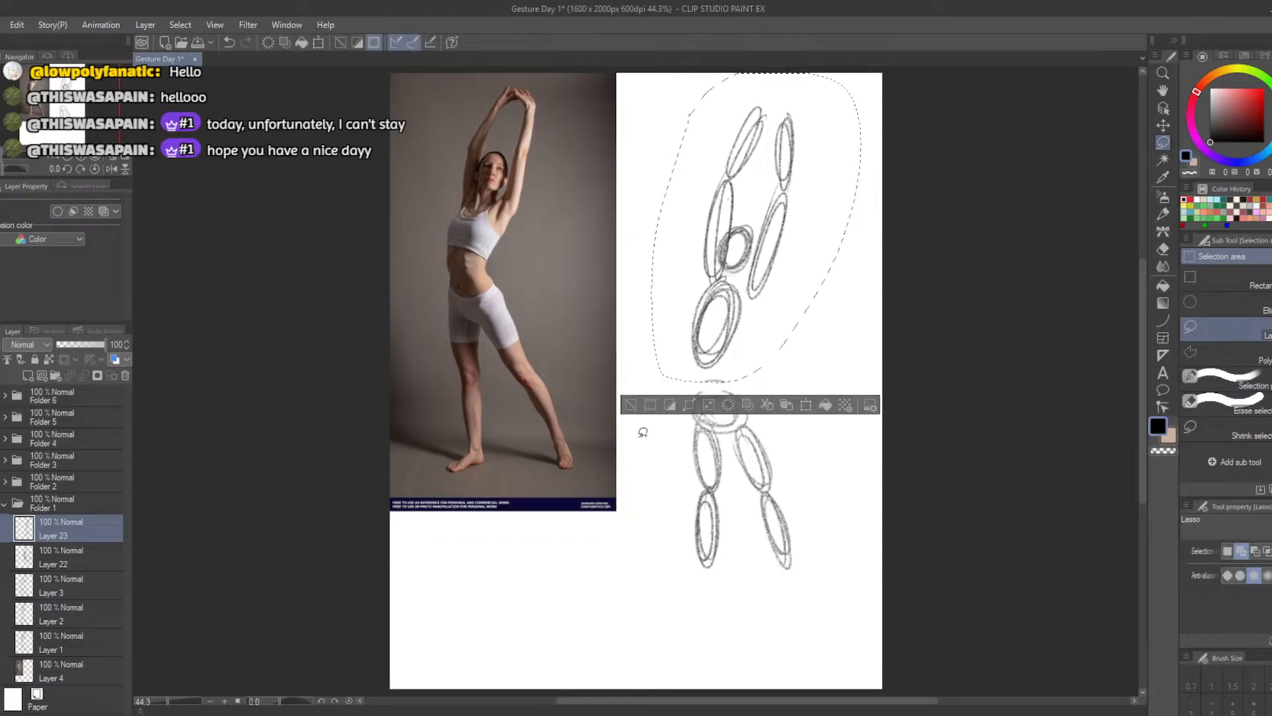
key("ctrl+d")
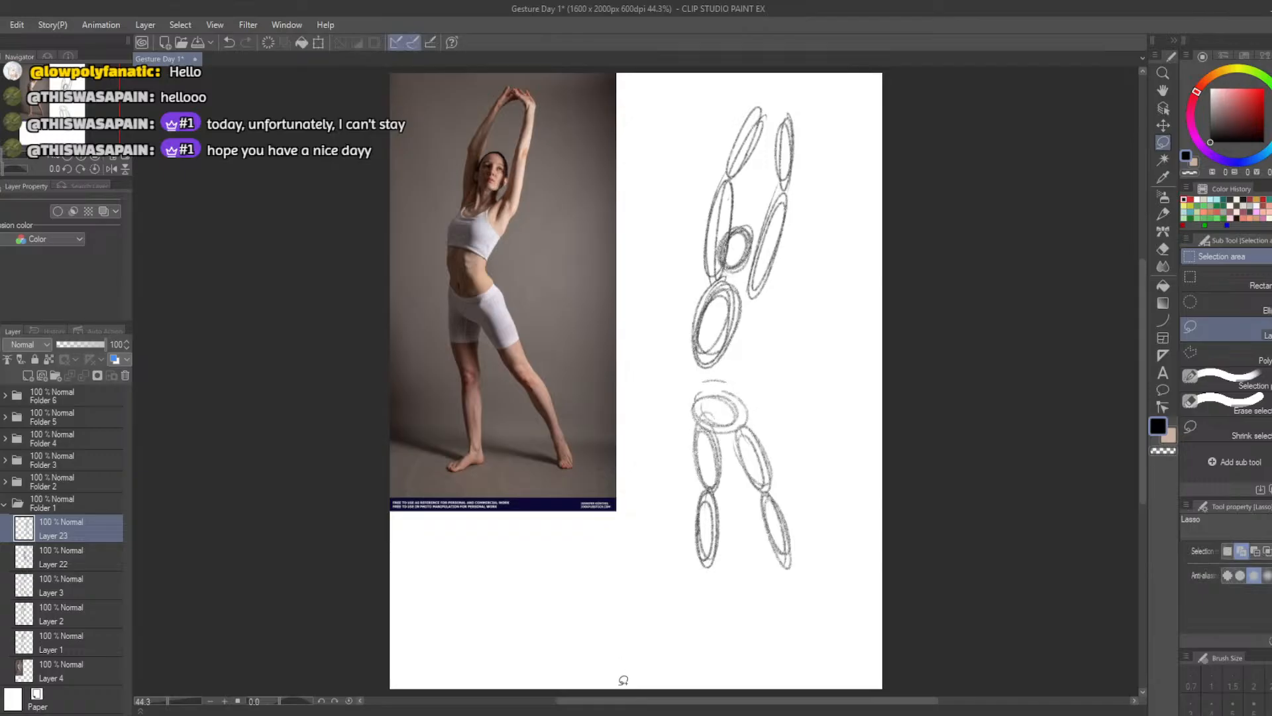
Lasso the outstretched leg's thigh and calf ovals, rotate them slightly counterclockwise, shift them up and outward, and clear the selection
mouse_move(762, 419)
left_mouse_down()
mouse_move(729, 435)
mouse_move(747, 528)
mouse_move(812, 588)
mouse_move(768, 419)
left_mouse_up()
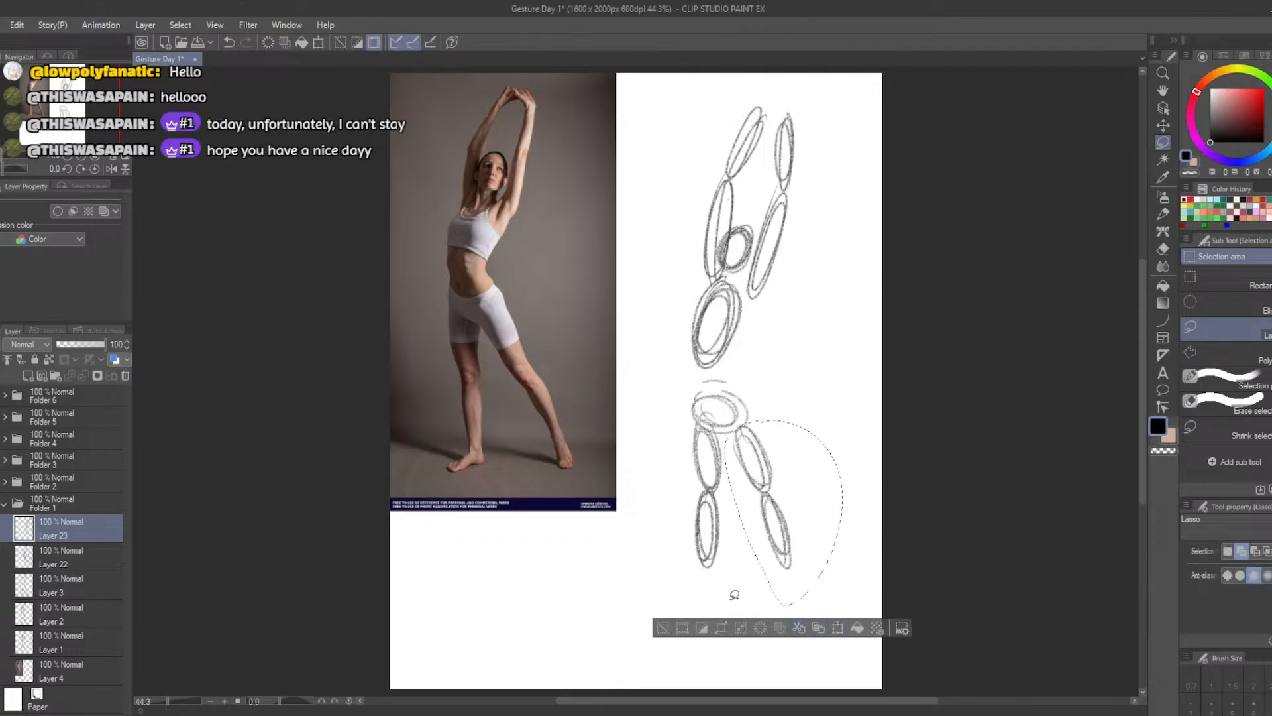
left_click(837, 628)
left_click_drag(710, 611, 718, 616)
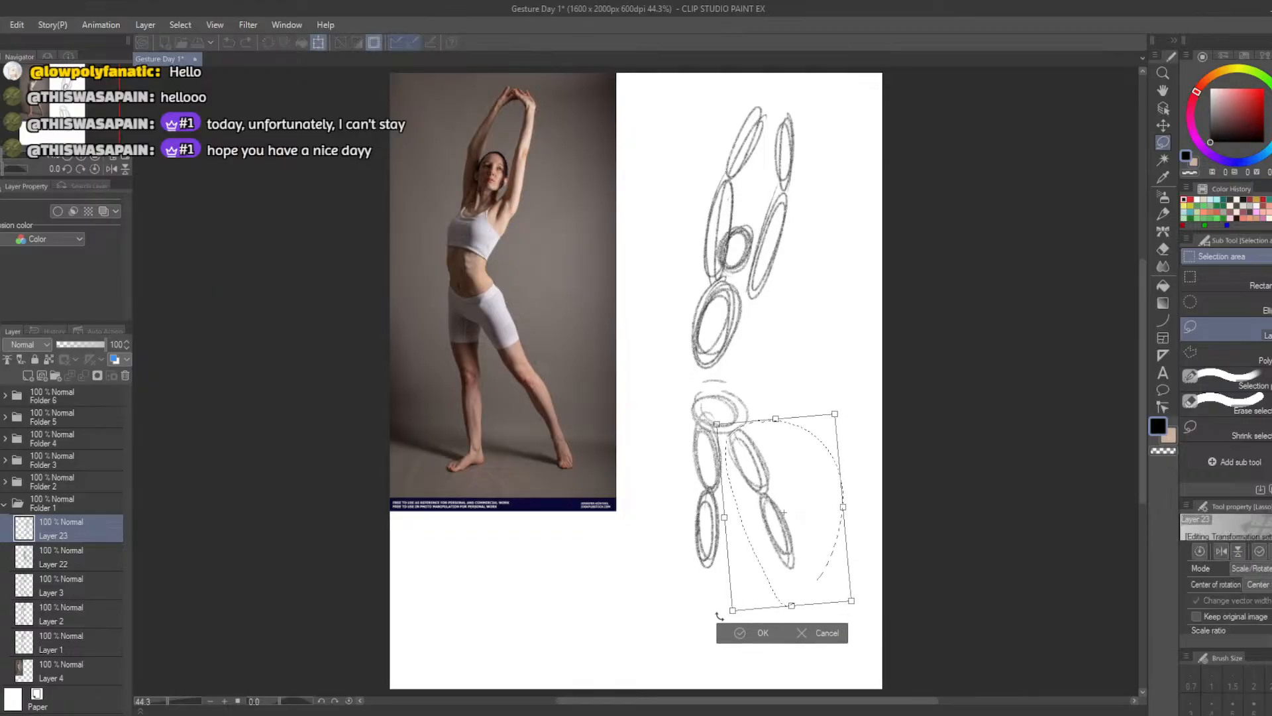
left_click_drag(738, 563, 742, 556)
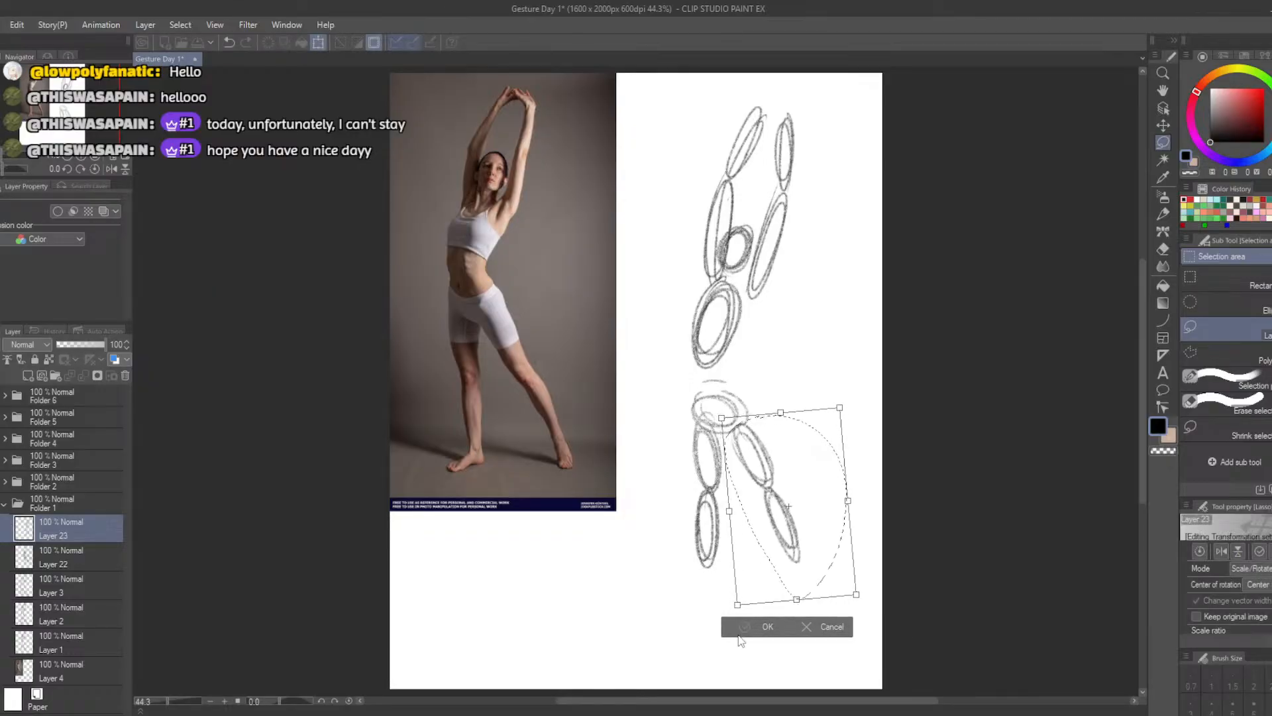
left_click(744, 626)
left_click(662, 622)
Sketch light pencil lines down both sides of the waist, joining the ribcage oval to the pelvis oval
key("b")
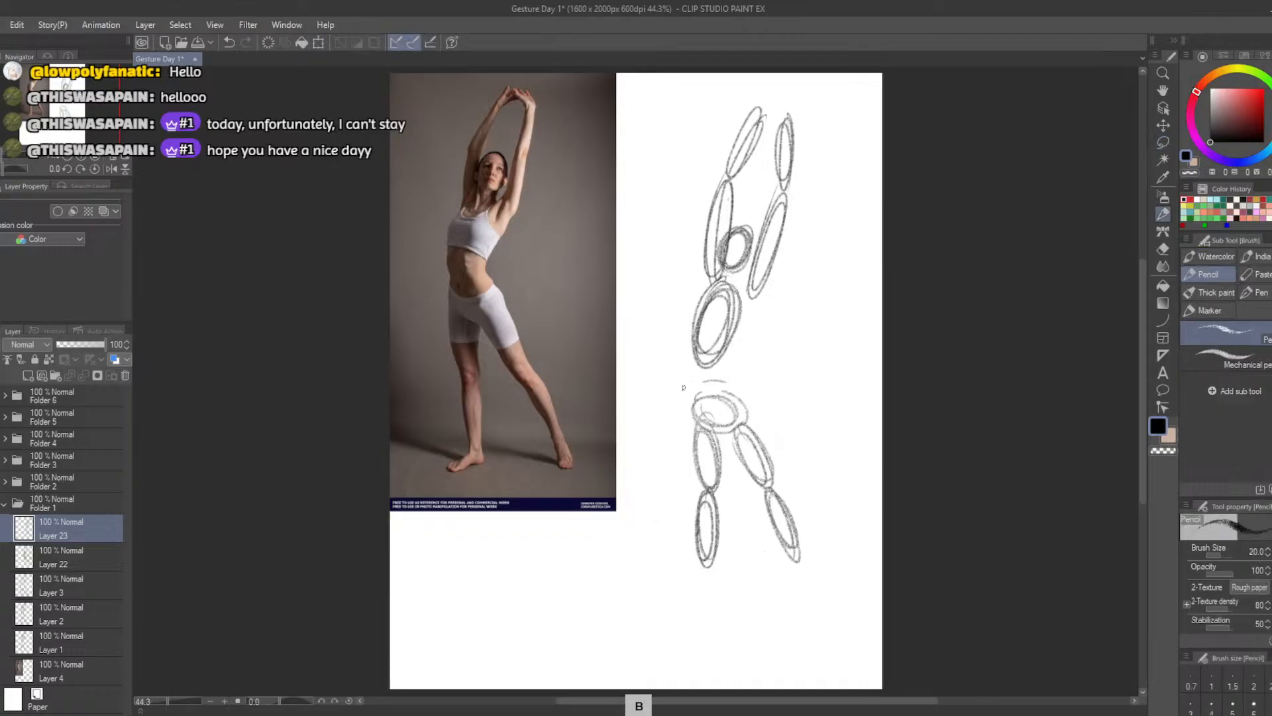
left_click_drag(695, 361, 699, 414)
key("ctrl+z")
key("ctrl+z")
left_click_drag(695, 364, 697, 403)
mouse_move(752, 303)
left_mouse_down()
mouse_move(732, 381)
mouse_move(732, 359)
mouse_move(743, 410)
left_mouse_up()
key("ctrl+z")
key("ctrl+z")
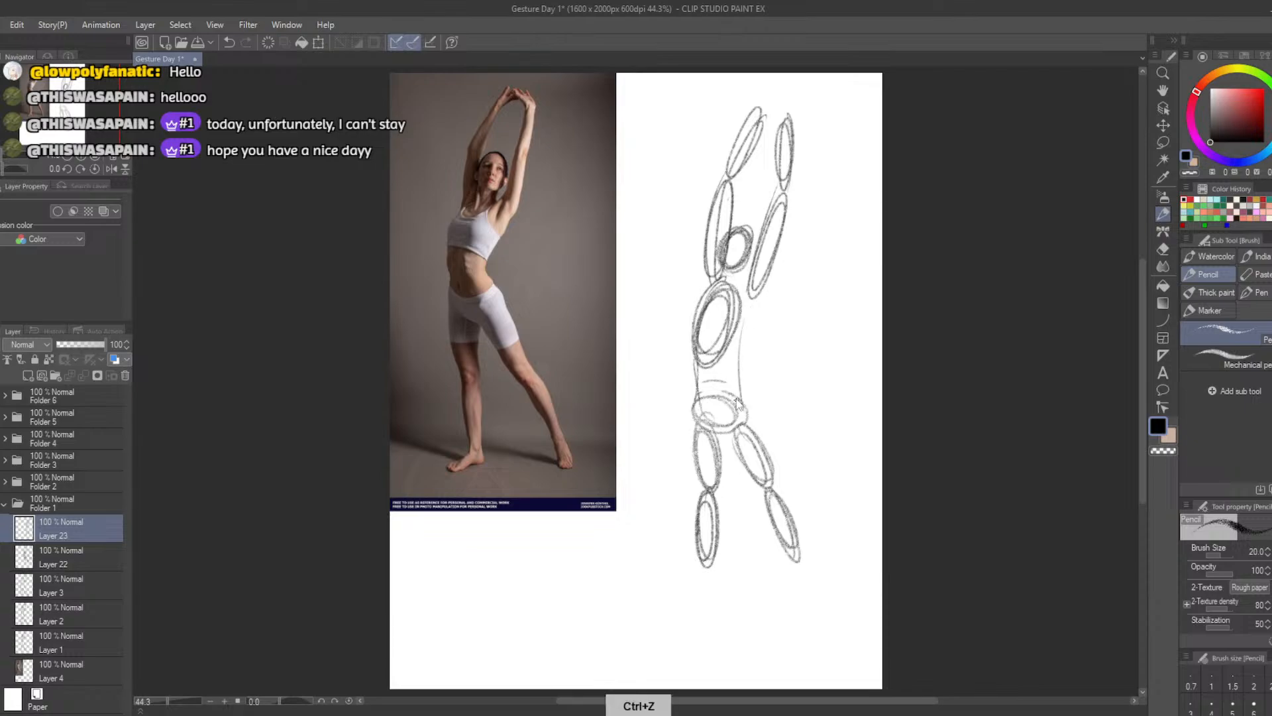
key("ctrl+z")
left_click_drag(737, 354, 744, 405)
mouse_move(742, 286)
left_mouse_down()
mouse_move(722, 295)
mouse_move(714, 356)
left_mouse_up()
key("ctrl+z")
mouse_move(703, 306)
left_mouse_down()
mouse_move(702, 356)
mouse_move(740, 295)
mouse_move(703, 295)
mouse_move(741, 298)
mouse_move(705, 358)
mouse_move(734, 359)
mouse_move(694, 310)
mouse_move(737, 337)
mouse_move(727, 287)
mouse_move(723, 357)
left_mouse_up()
key("ctrl+z")
key("ctrl+z")
key("ctrl+z")
key("ctrl+z")
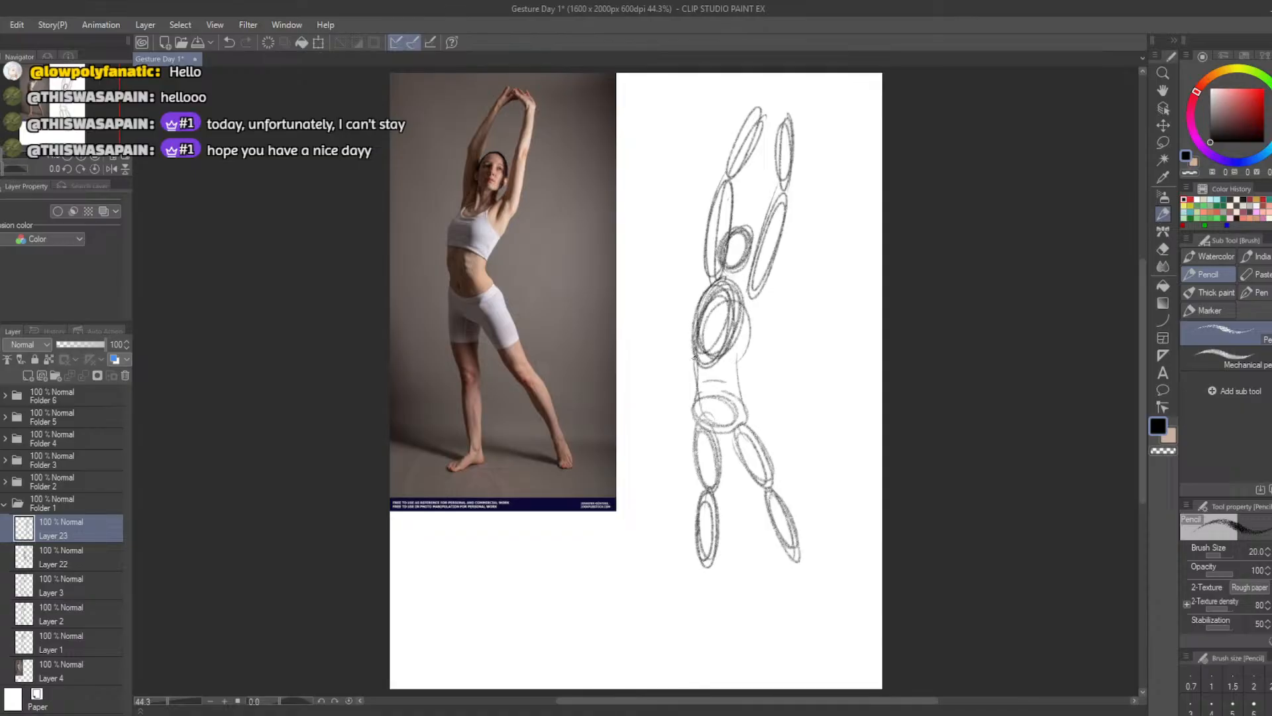
key("ctrl+z")
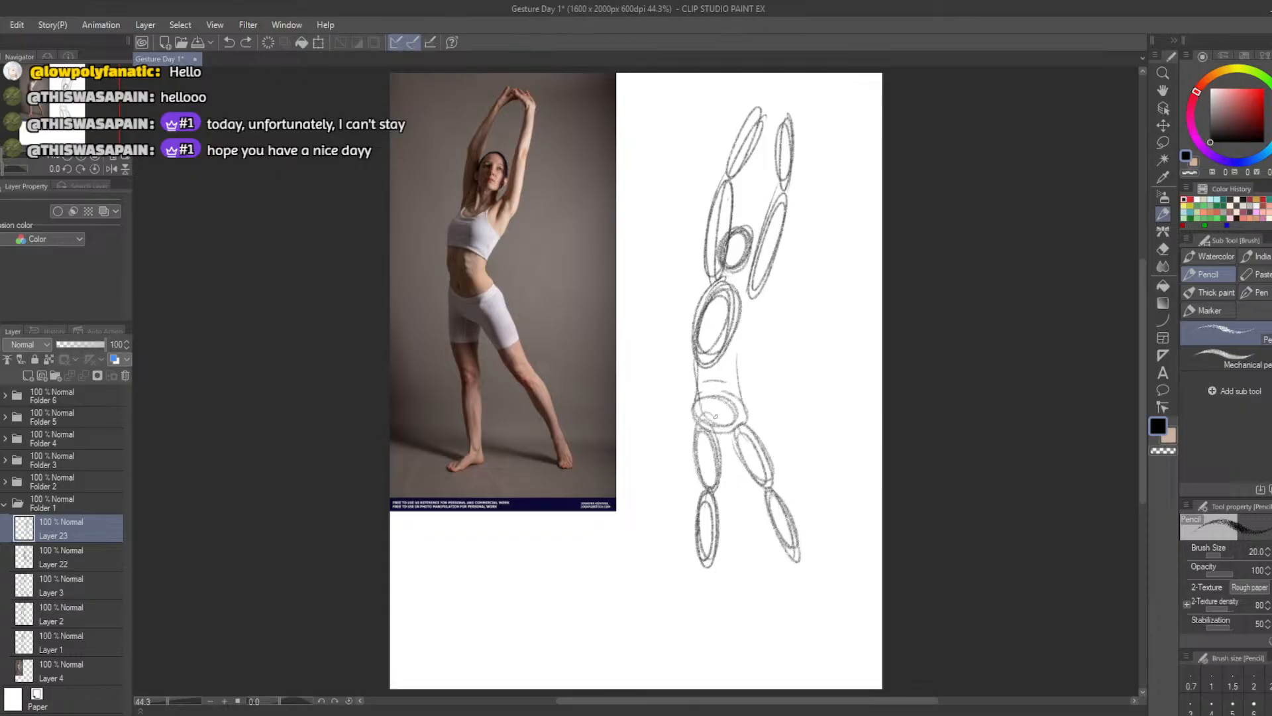
Sketch the torso's right contour from the armpit to the waist and curve it out over the hip
left_click_drag(759, 294, 740, 340)
key("ctrl+z")
key("ctrl+z")
key("ctrl+z")
left_click_drag(739, 370, 747, 428)
left_click_drag(694, 357, 700, 397)
key("ctrl+z")
Lasso the raised left forearm oval, rotate it slightly clockwise toward the other hand, and clear the selection
left_click(1163, 142)
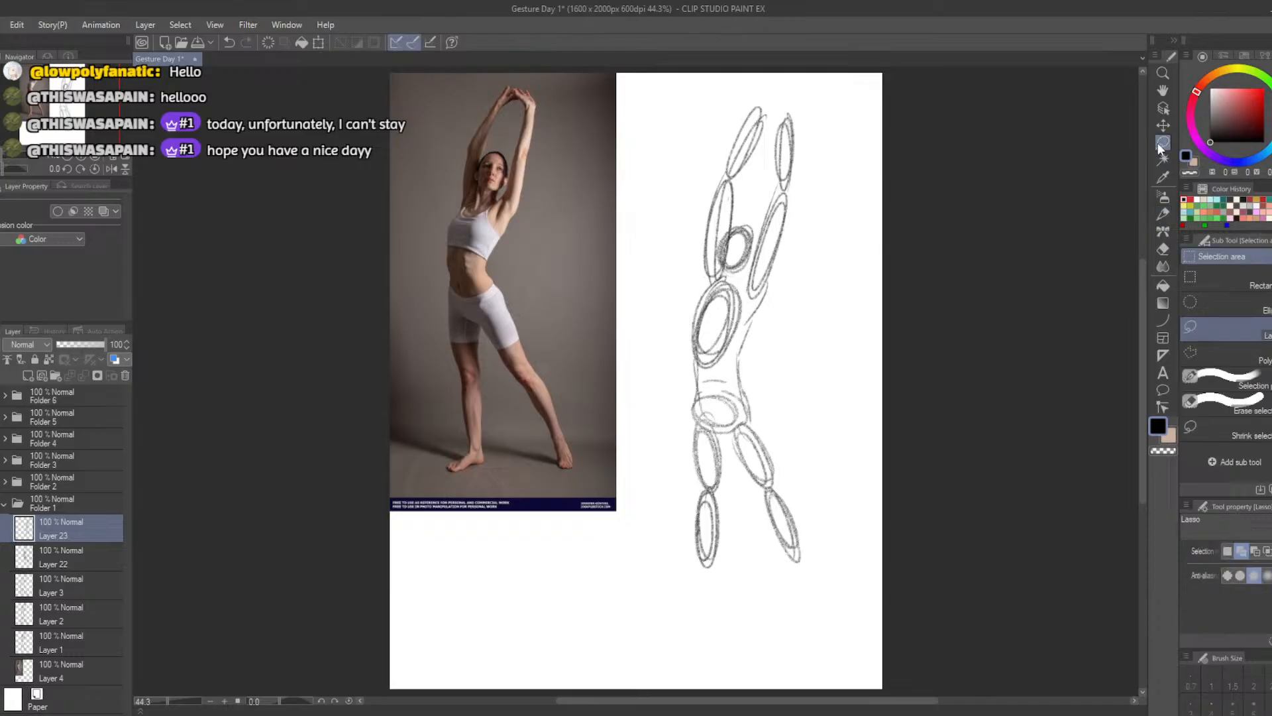
mouse_move(699, 165)
left_mouse_down()
mouse_move(763, 152)
mouse_move(786, 86)
mouse_move(699, 166)
left_mouse_up()
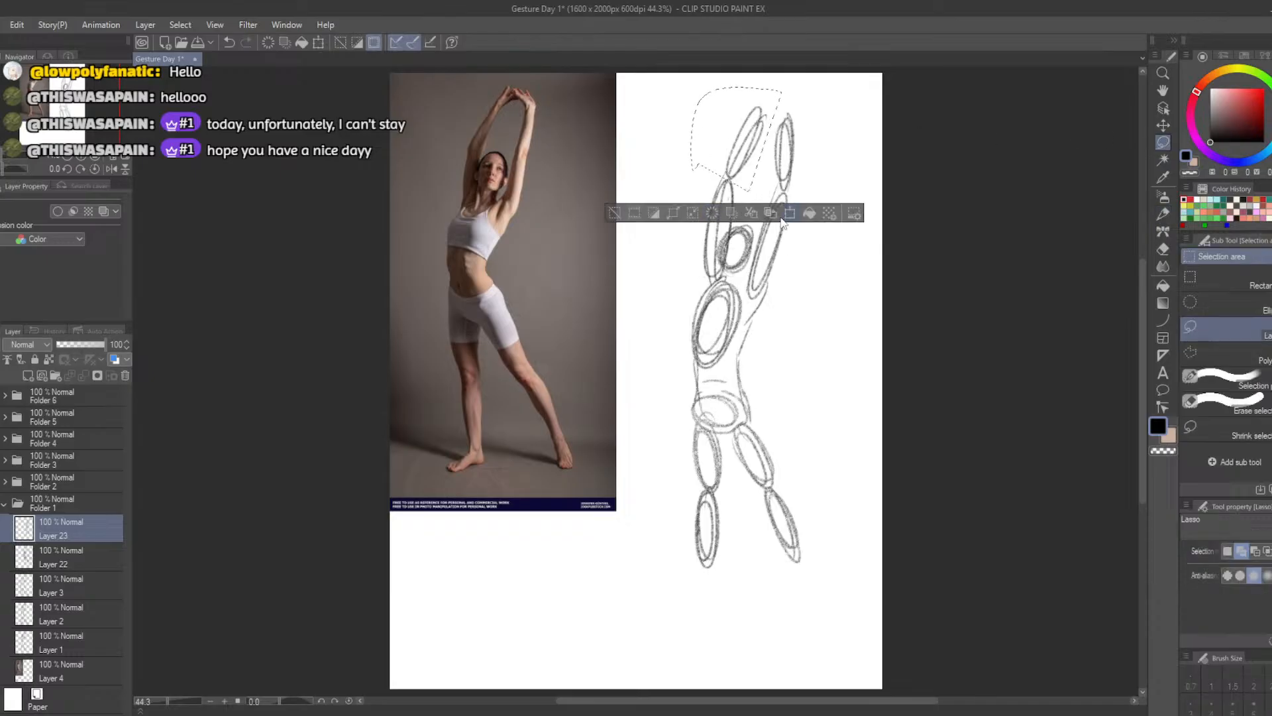
key("ctrl+t")
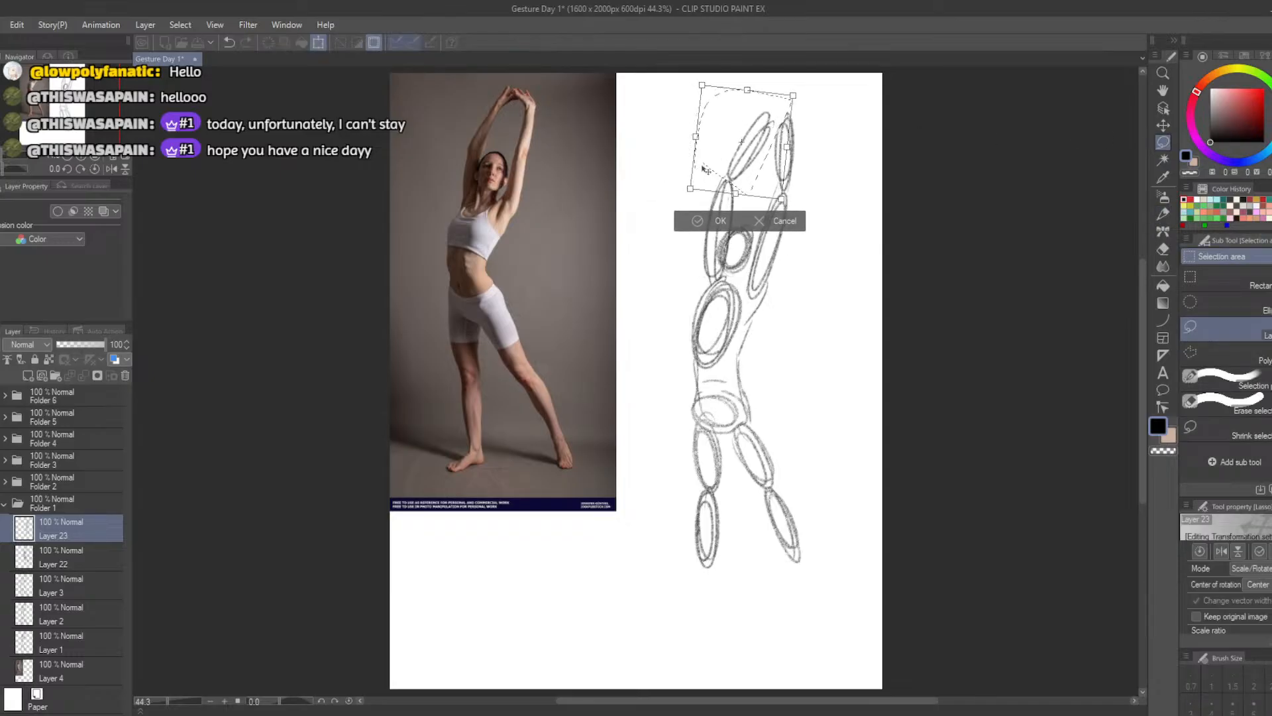
left_click(720, 221)
left_click(617, 218)
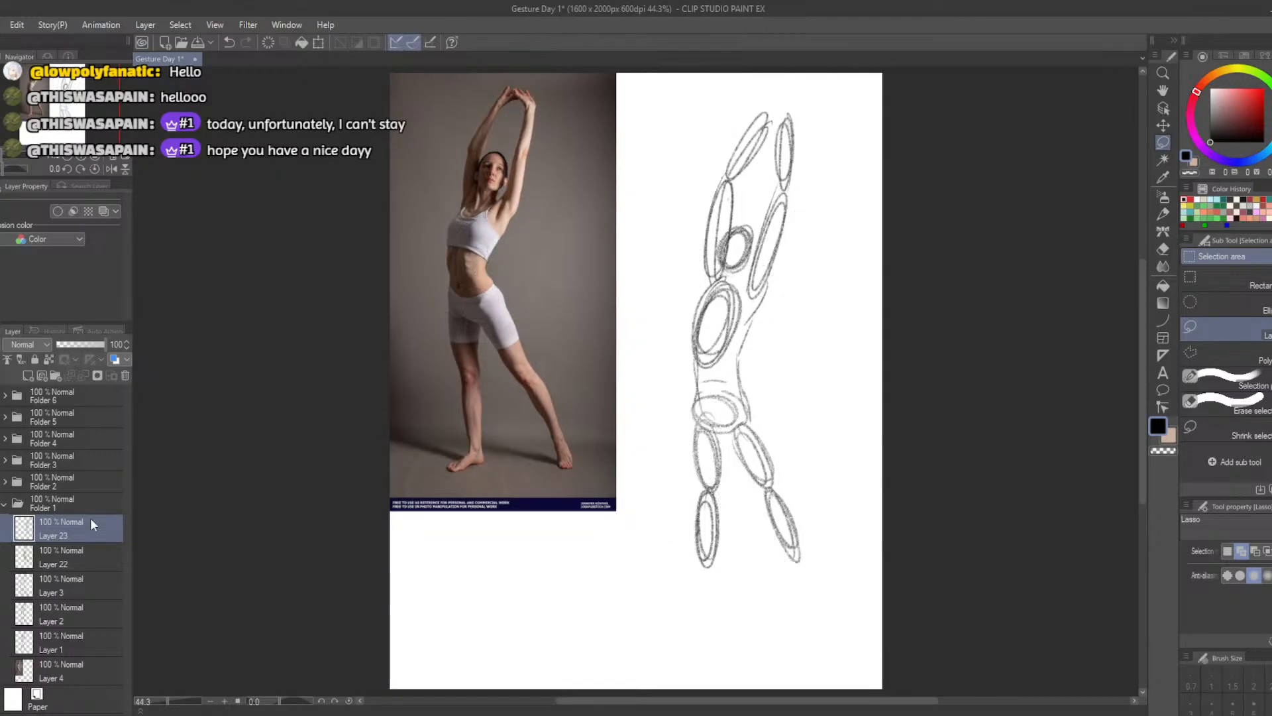
Erase the torso's right contour and redraw it in pencil from the armpit to a sharper inward bend at the waist
key("e")
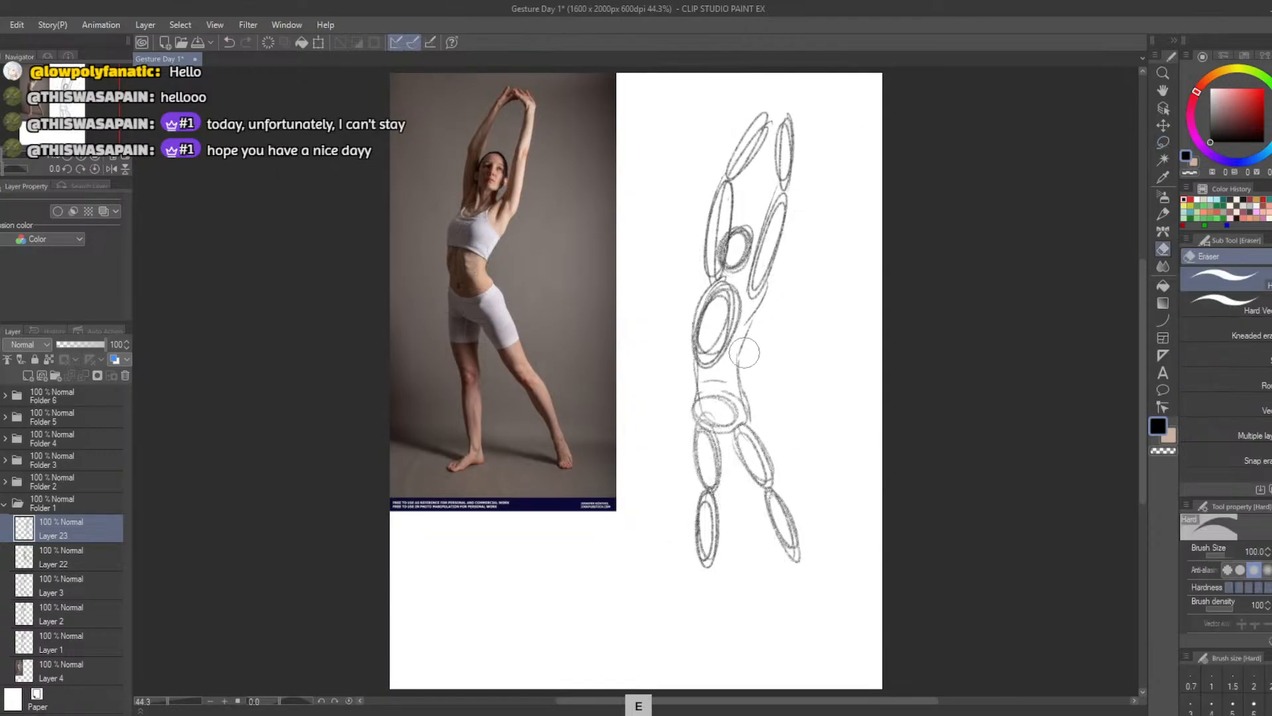
key("b")
key("ctrl+z")
left_click_drag(746, 306, 730, 358)
key("ctrl+z")
mouse_move(750, 306)
left_mouse_down()
mouse_move(726, 363)
mouse_move(731, 351)
mouse_move(742, 396)
left_mouse_up()
key("ctrl+z")
key("ctrl+z")
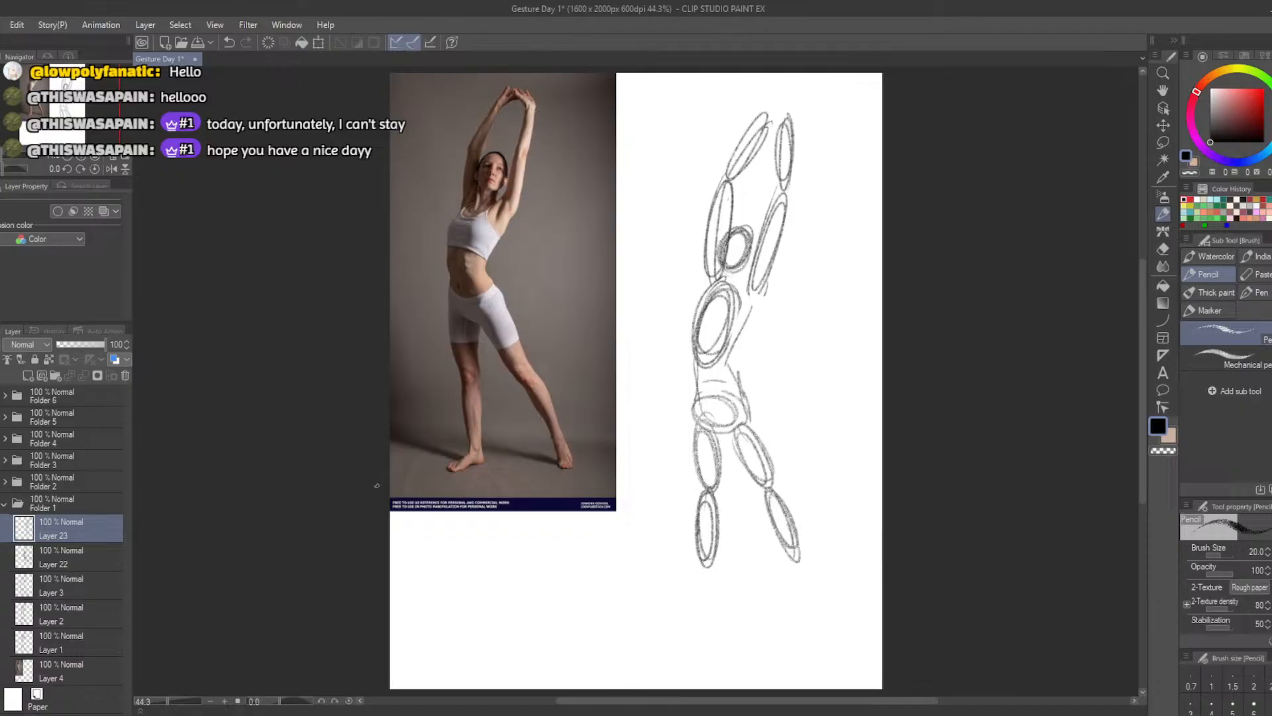
Darken the right torso contour through the waist bend to the hip and connect it up to the raised arm
left_click_drag(751, 307, 726, 363)
key("ctrl+z")
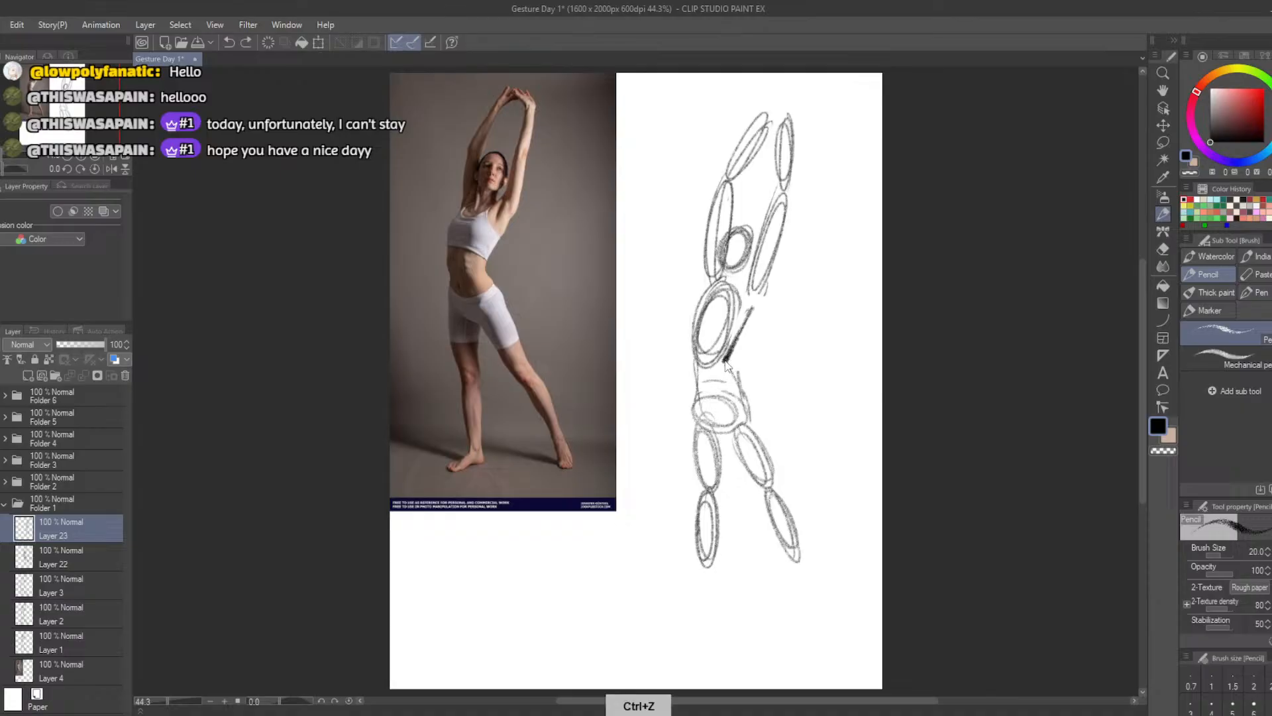
left_click_drag(728, 363, 744, 395)
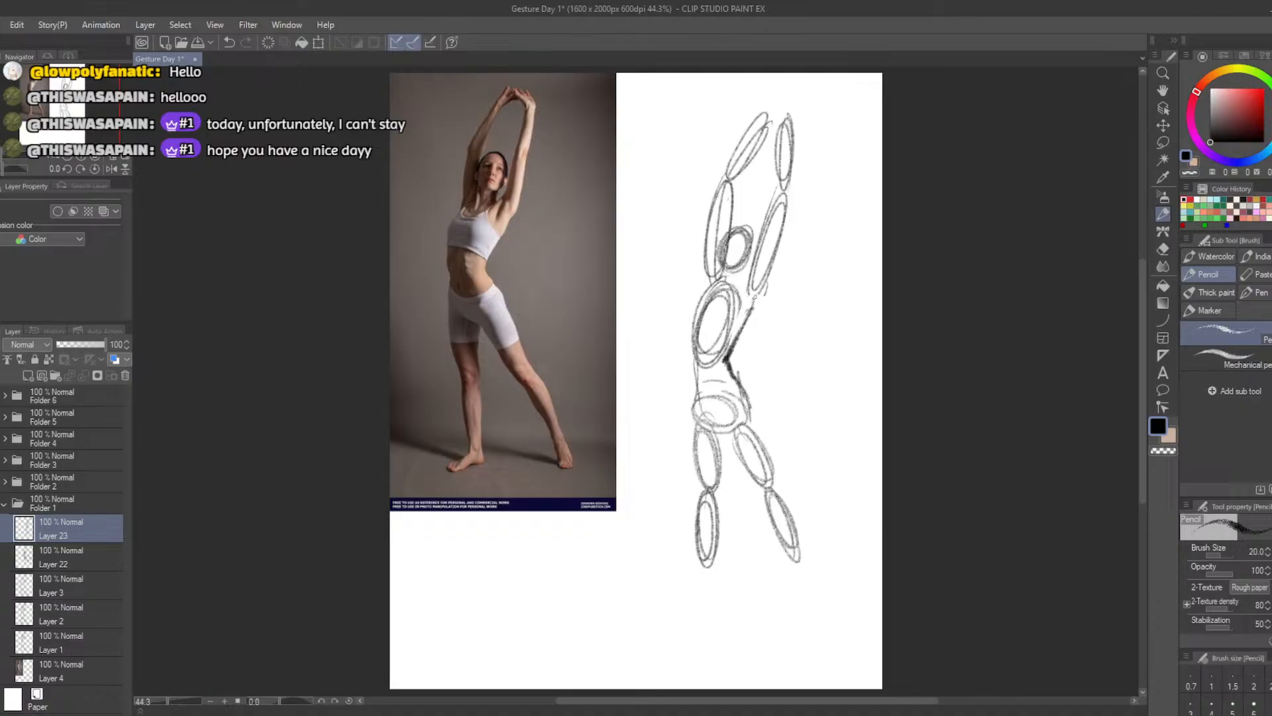
left_click_drag(753, 297, 767, 273)
Hide Folder 1, then show and expand Folder 2 with the leaping man reference
left_click(0, 502)
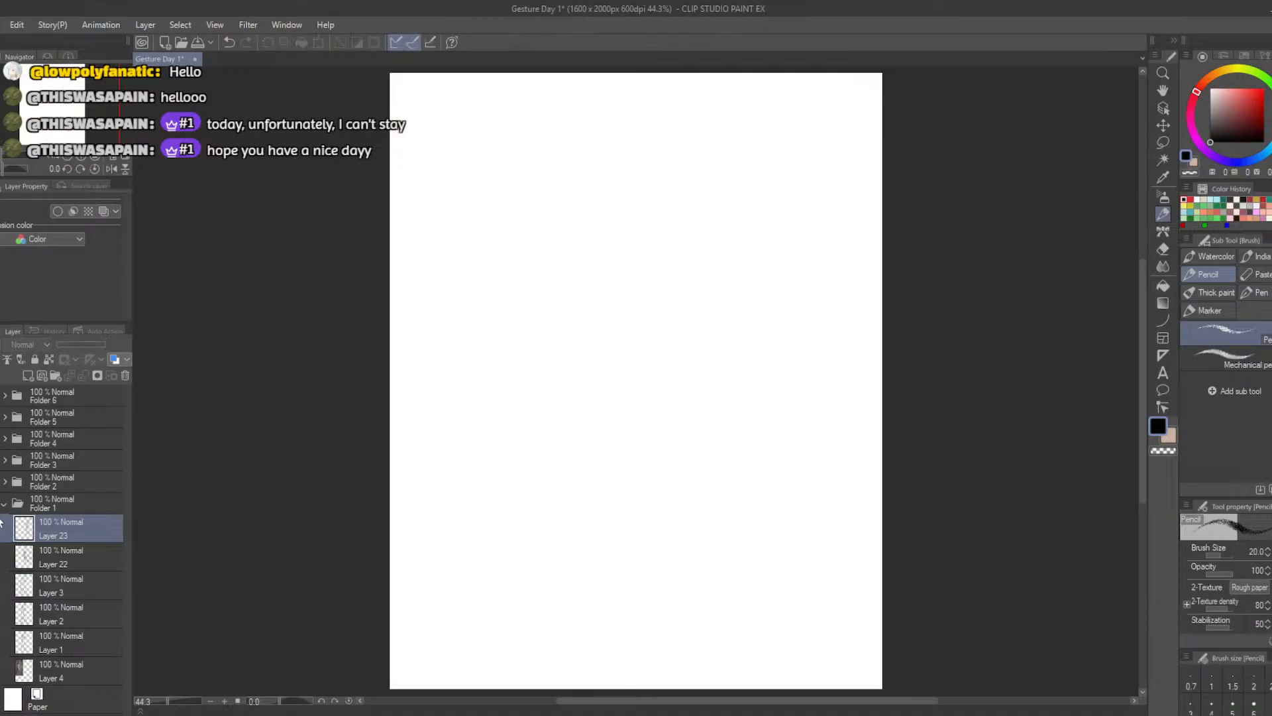
left_click(0, 482)
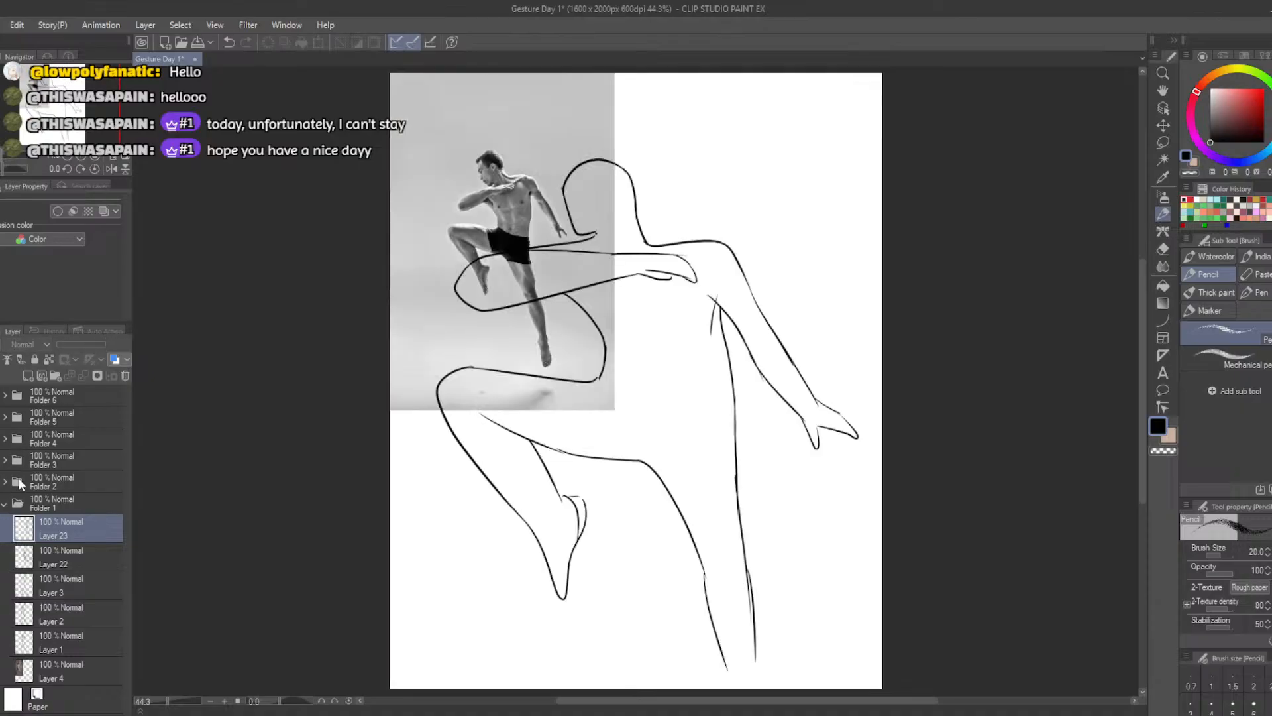
left_click(5, 483)
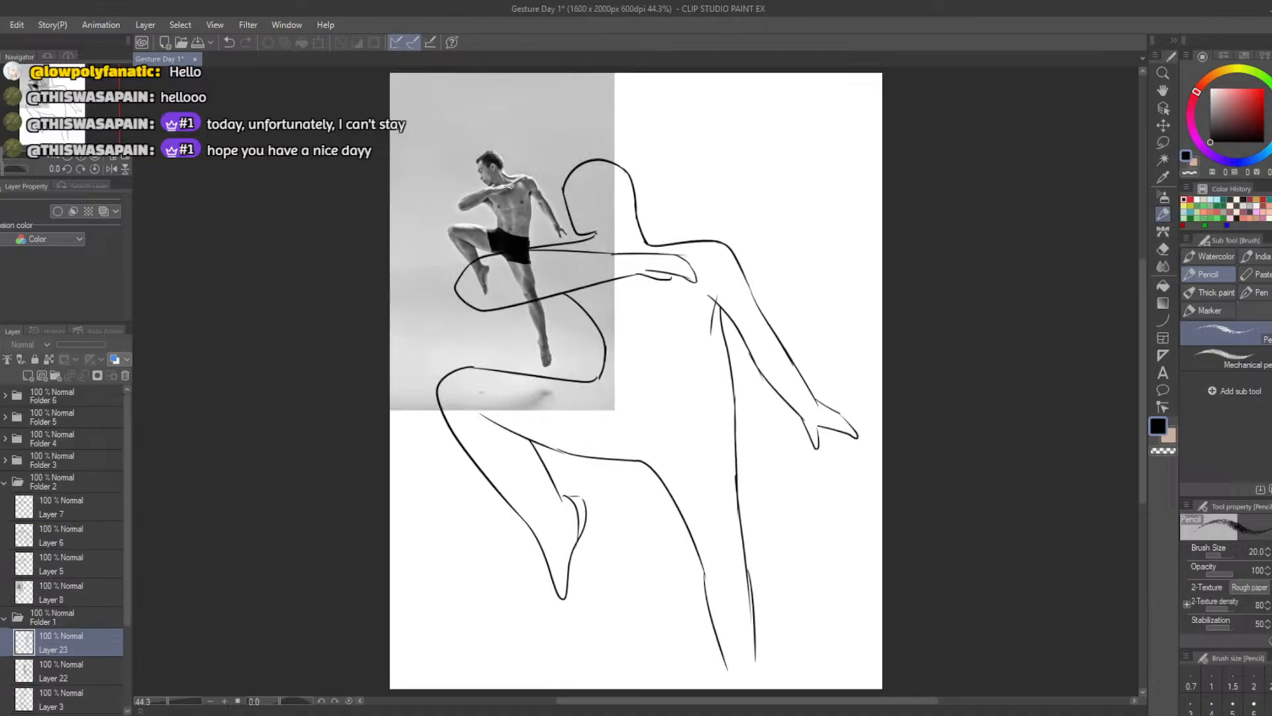
Hide the old line drawing in Folder 2, keeping the reference photo visible, and add a new layer above Layer 7
left_click(0, 592)
left_click(0, 593)
left_click(0, 507)
left_click(27, 504)
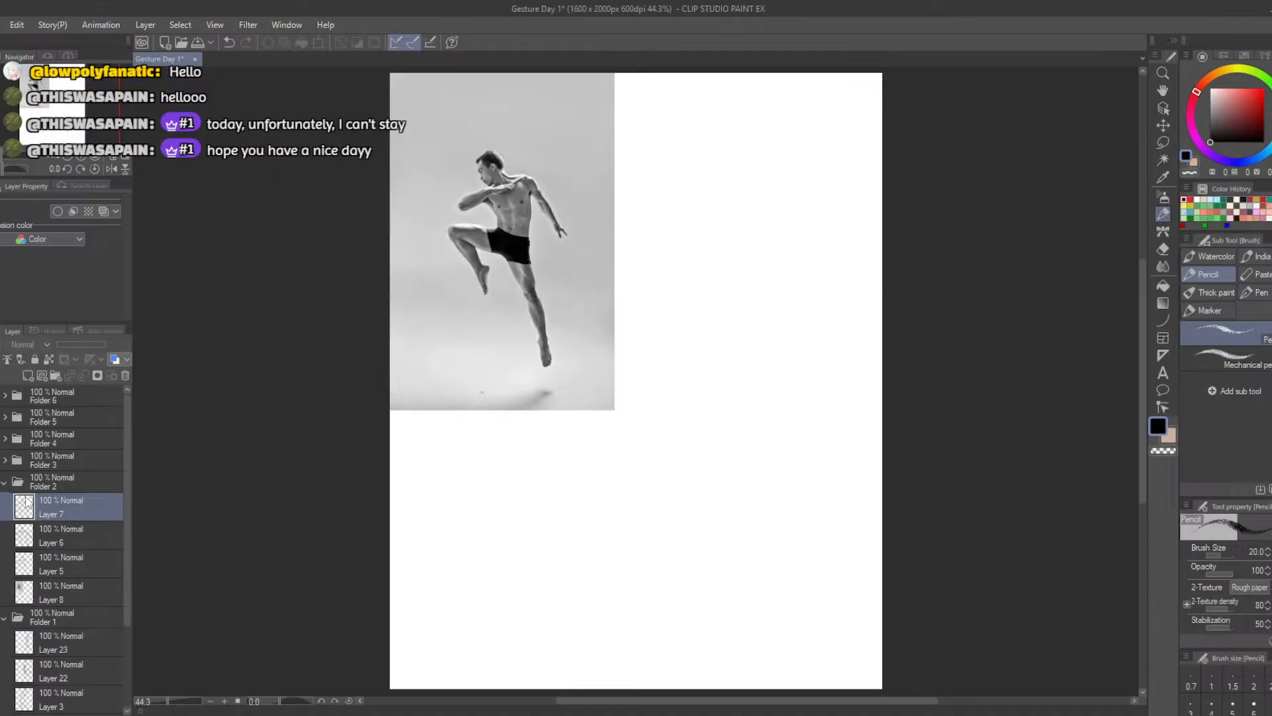
left_click(27, 376)
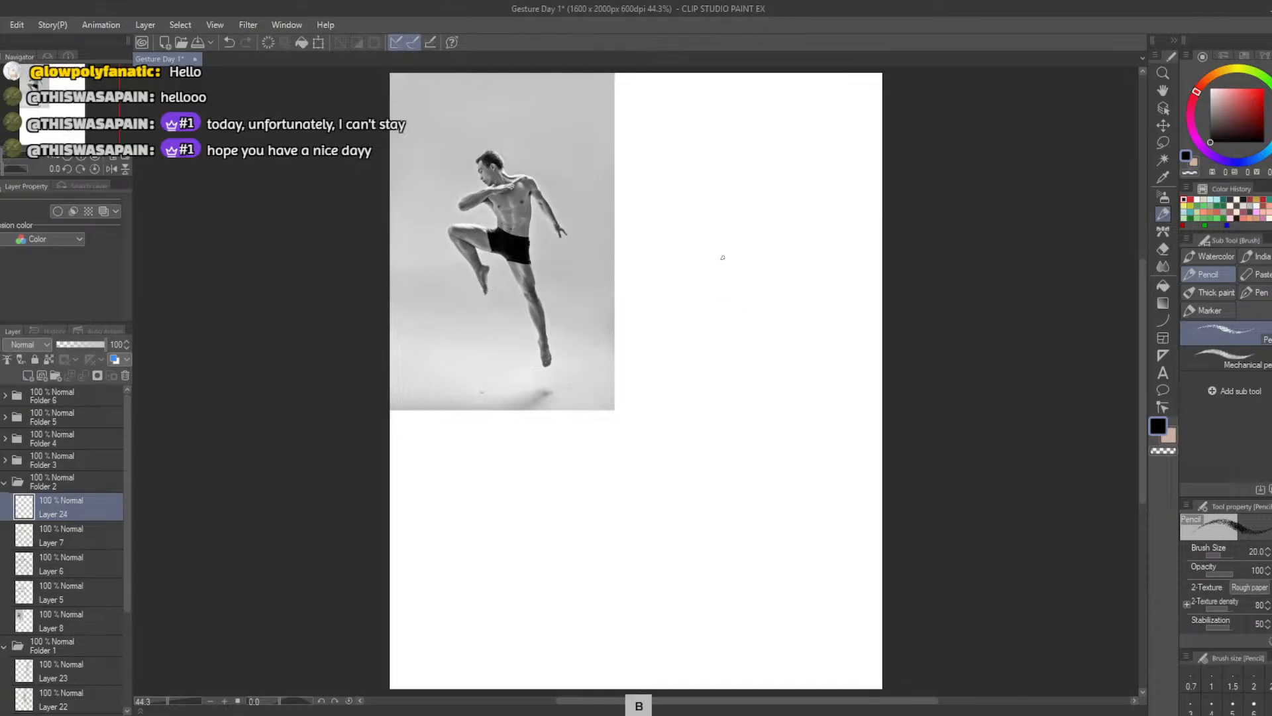
Sketch a small tilted head oval beside the leaping man photo and a larger ribcage oval just below it
mouse_move(692, 244)
left_mouse_down()
mouse_move(721, 274)
mouse_move(701, 268)
mouse_move(732, 297)
mouse_move(707, 245)
mouse_move(714, 289)
mouse_move(719, 259)
mouse_move(704, 270)
mouse_move(726, 273)
mouse_move(695, 255)
mouse_move(729, 282)
mouse_move(696, 252)
left_mouse_up()
key("ctrl+z")
key("ctrl+z")
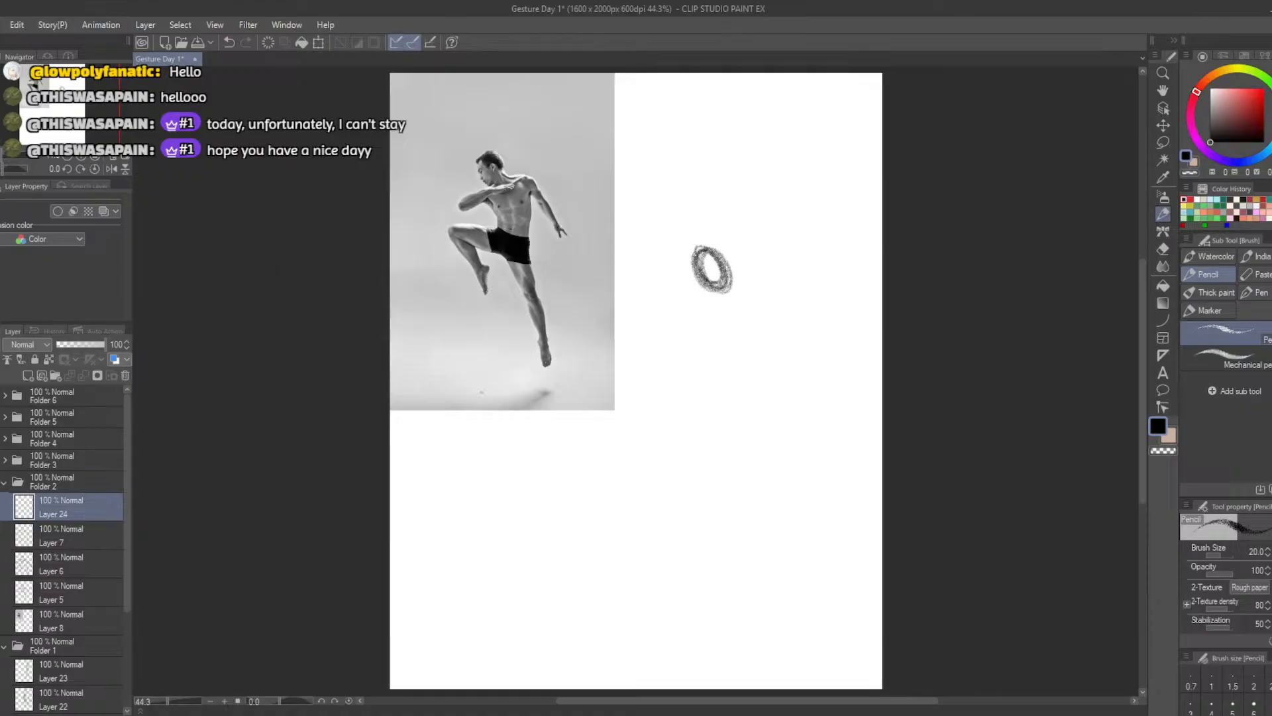
mouse_move(735, 304)
left_mouse_down()
mouse_move(729, 361)
mouse_move(719, 318)
mouse_move(716, 359)
mouse_move(771, 344)
mouse_move(708, 316)
mouse_move(742, 376)
mouse_move(746, 307)
mouse_move(713, 315)
mouse_move(772, 324)
mouse_move(728, 374)
mouse_move(737, 312)
mouse_move(736, 370)
mouse_move(721, 306)
mouse_move(745, 323)
mouse_move(711, 355)
left_mouse_up()
key("ctrl+z")
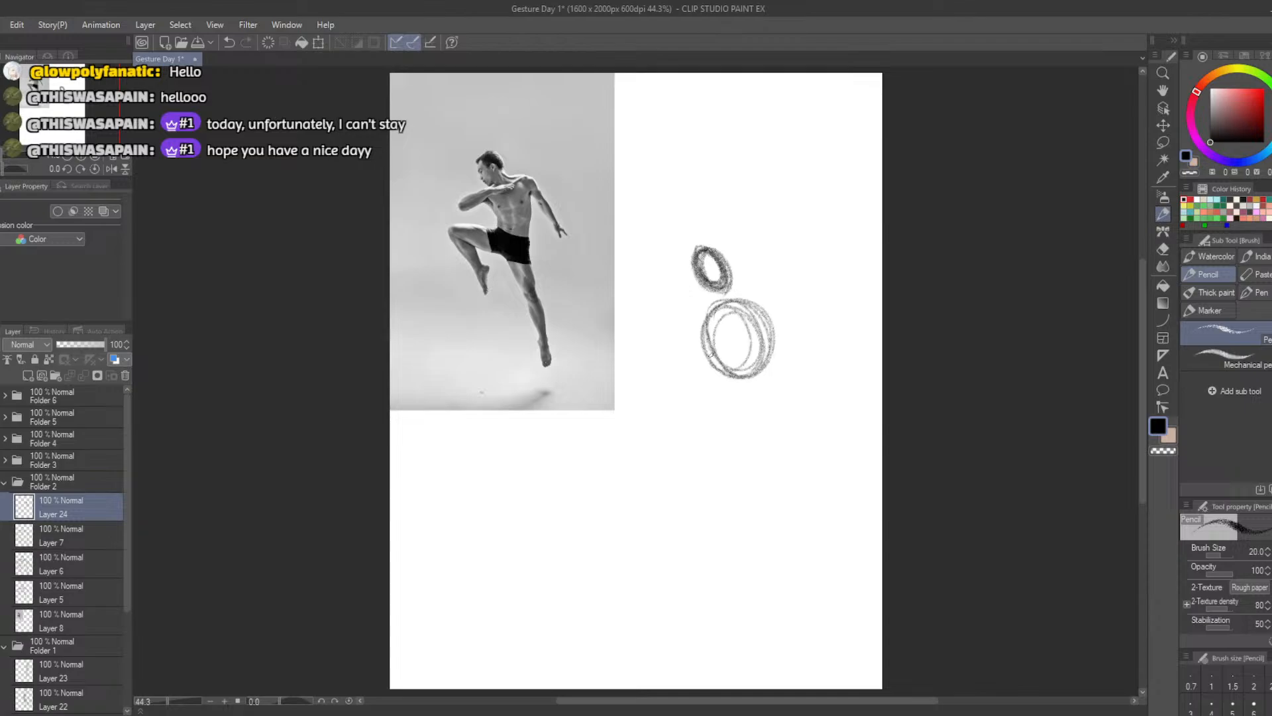
key("ctrl+z")
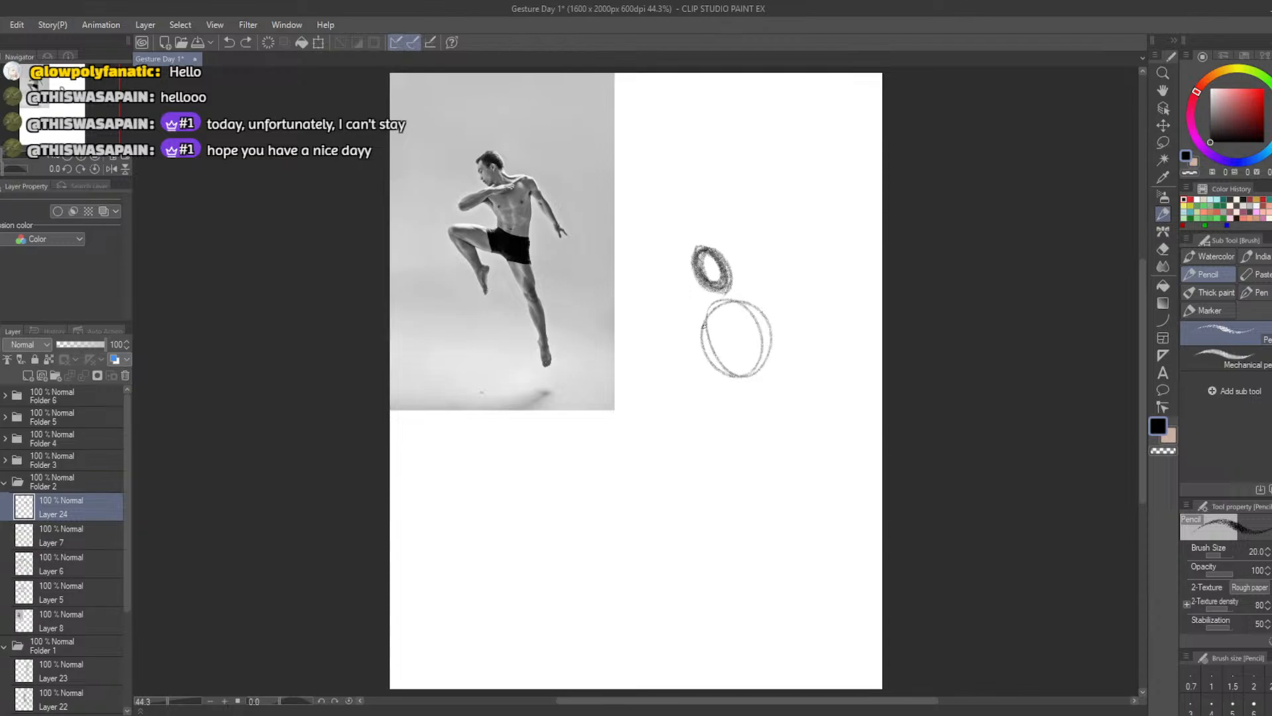
mouse_move(729, 298)
left_mouse_down()
mouse_move(706, 326)
mouse_move(762, 338)
mouse_move(730, 302)
mouse_move(748, 356)
mouse_move(710, 325)
mouse_move(760, 333)
mouse_move(729, 352)
left_mouse_up()
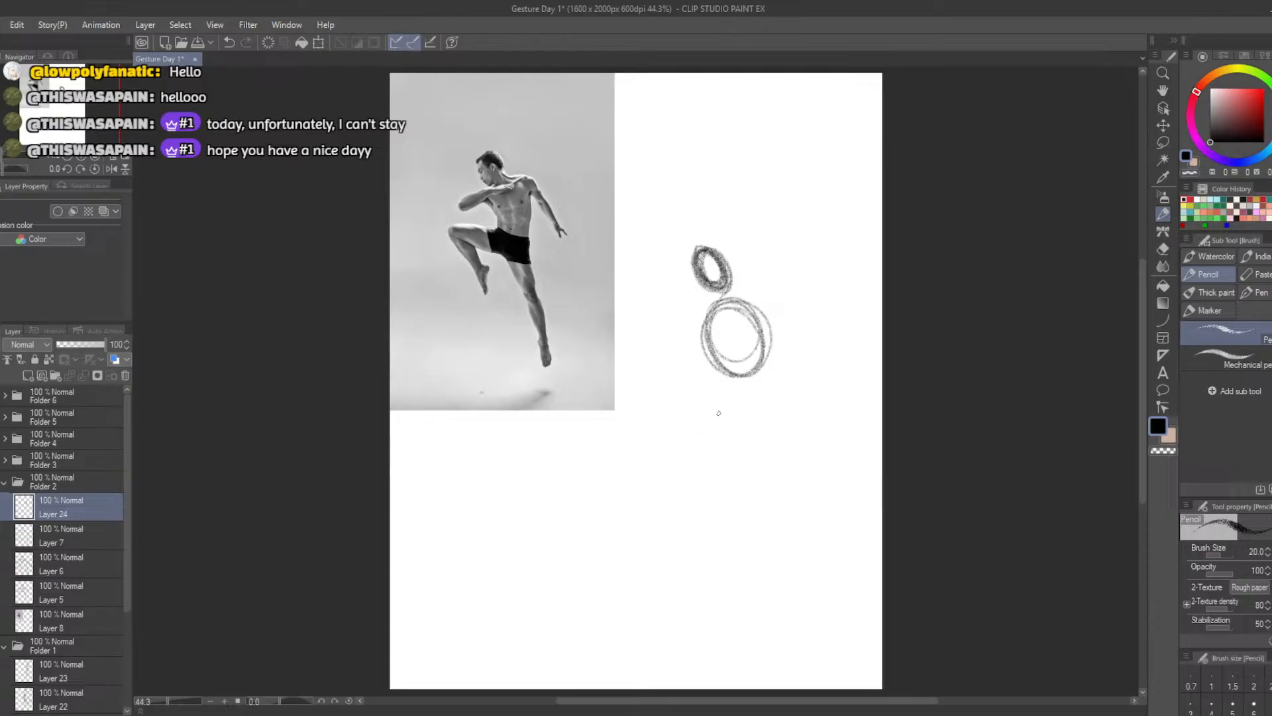
Sketch a tilted pelvis oval below the ribcage and a narrow thigh oval for the straight leg
mouse_move(702, 400)
left_mouse_down()
mouse_move(738, 405)
mouse_move(743, 445)
mouse_move(713, 402)
mouse_move(750, 441)
mouse_move(697, 401)
mouse_move(751, 429)
mouse_move(688, 408)
mouse_move(744, 429)
mouse_move(759, 469)
mouse_move(746, 534)
mouse_move(742, 448)
mouse_move(752, 538)
left_mouse_up()
key("ctrl+z")
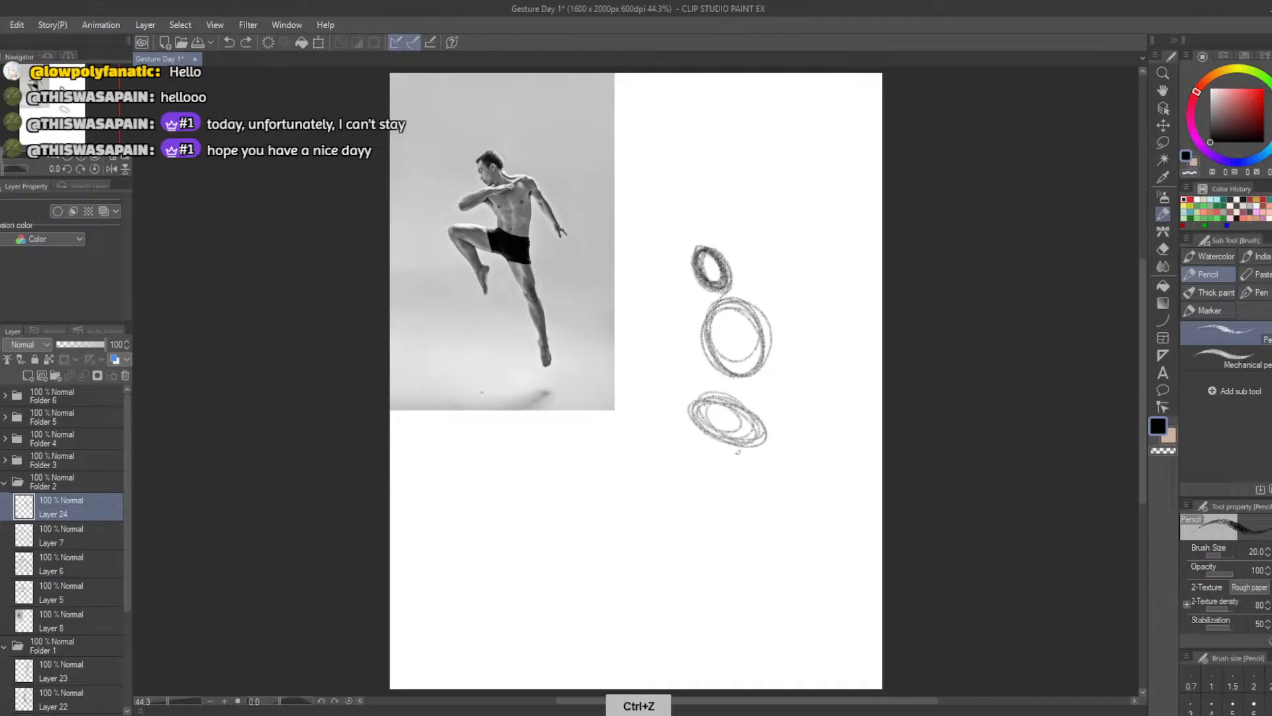
mouse_move(752, 445)
left_mouse_down()
mouse_move(761, 533)
mouse_move(772, 523)
mouse_move(738, 464)
mouse_move(761, 523)
mouse_move(745, 451)
mouse_move(758, 463)
left_mouse_up()
Sketch thigh and calf ovals for the raised bent leg, plus a narrow calf oval for the straight leg
mouse_move(675, 394)
left_mouse_down()
mouse_move(576, 423)
mouse_move(636, 414)
mouse_move(698, 433)
mouse_move(616, 424)
mouse_move(689, 408)
mouse_move(620, 418)
mouse_move(691, 422)
mouse_move(637, 432)
mouse_move(614, 405)
mouse_move(682, 398)
mouse_move(646, 389)
mouse_move(662, 463)
mouse_move(616, 418)
mouse_move(646, 487)
left_mouse_up()
key("ctrl+z")
key("ctrl+z")
key("ctrl+z")
key("ctrl+z")
mouse_move(620, 407)
left_mouse_down()
mouse_move(639, 455)
mouse_move(656, 465)
mouse_move(623, 424)
mouse_move(662, 470)
mouse_move(643, 430)
left_mouse_up()
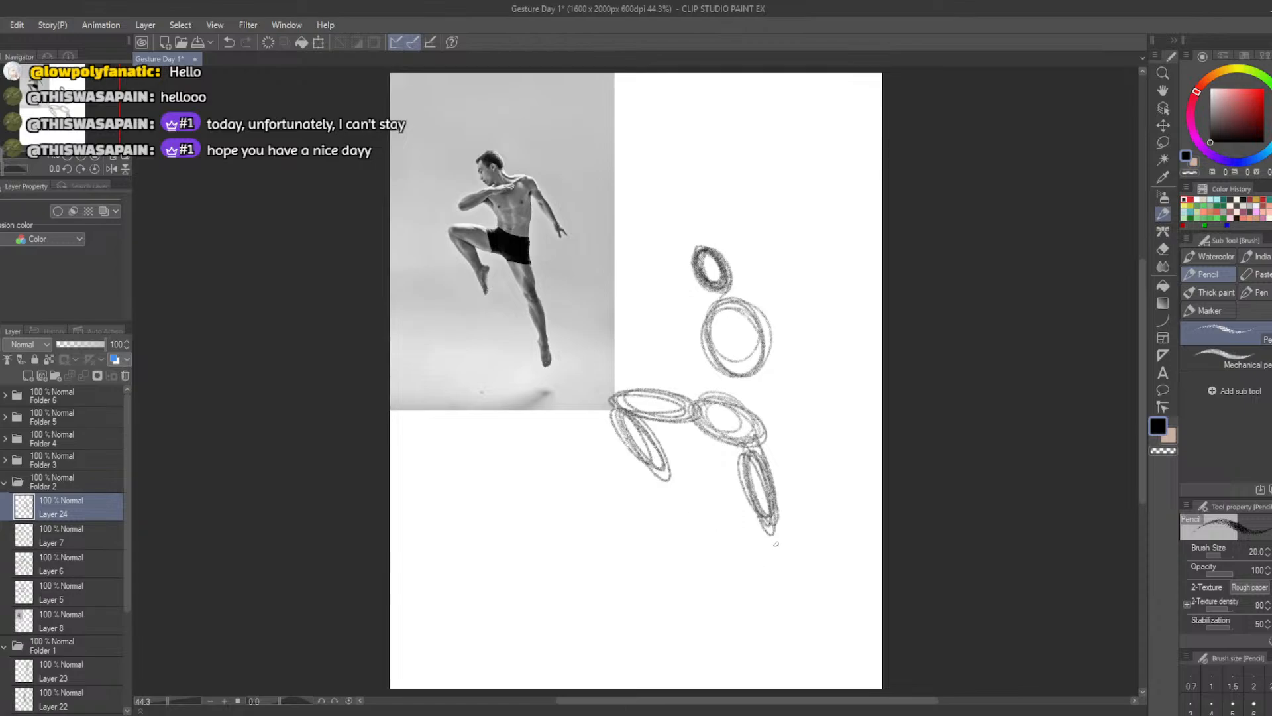
mouse_move(776, 544)
left_mouse_down()
mouse_move(785, 611)
mouse_move(769, 527)
mouse_move(785, 600)
left_mouse_up()
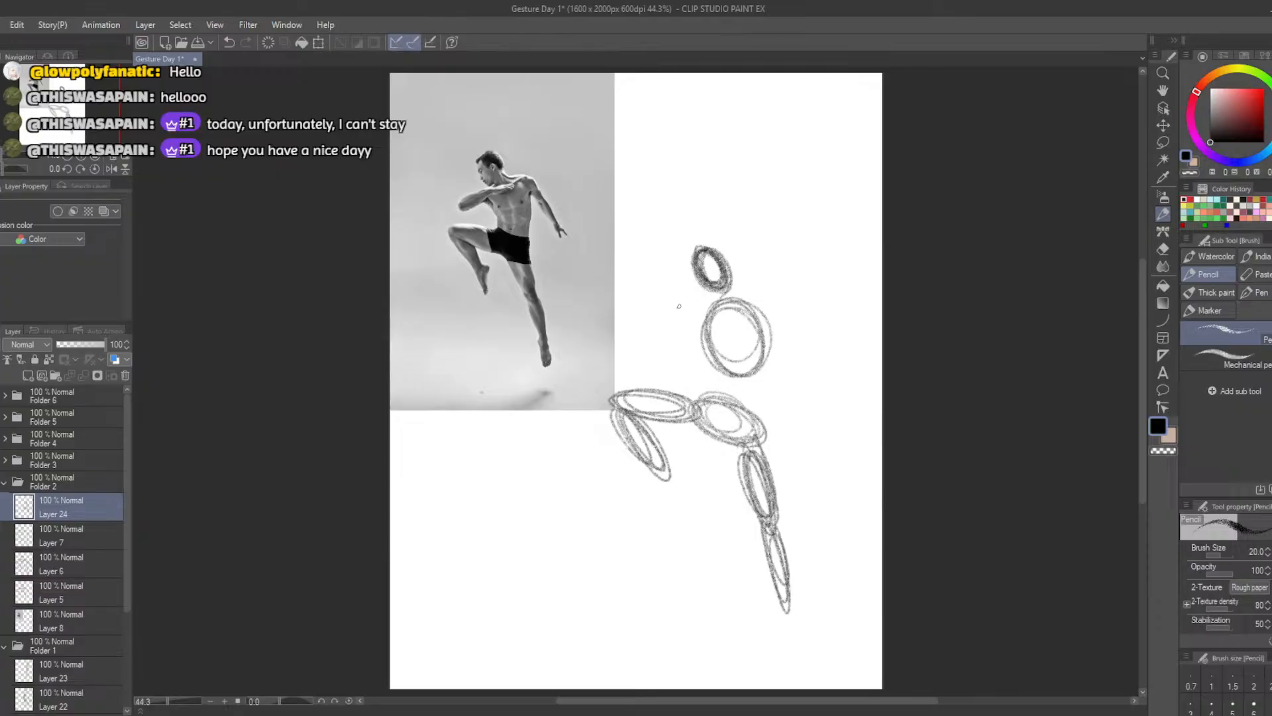
Sketch a long horizontal oval for the bent arm reaching to the ribcage and two slanted ovals for the arm trailing behind
mouse_move(713, 305)
left_mouse_down()
mouse_move(672, 308)
mouse_move(678, 294)
mouse_move(617, 314)
mouse_move(687, 305)
mouse_move(611, 323)
mouse_move(698, 318)
mouse_move(632, 310)
mouse_move(681, 325)
mouse_move(640, 328)
mouse_move(691, 305)
mouse_move(639, 319)
mouse_move(678, 320)
mouse_move(626, 316)
mouse_move(704, 311)
mouse_move(634, 316)
mouse_move(680, 301)
mouse_move(627, 321)
mouse_move(667, 303)
mouse_move(657, 318)
mouse_move(644, 306)
mouse_move(791, 370)
mouse_move(770, 345)
mouse_move(790, 339)
mouse_move(806, 387)
left_mouse_up()
key("ctrl+z")
key("ctrl+z")
key("ctrl+z")
key("ctrl+z")
key("ctrl+z")
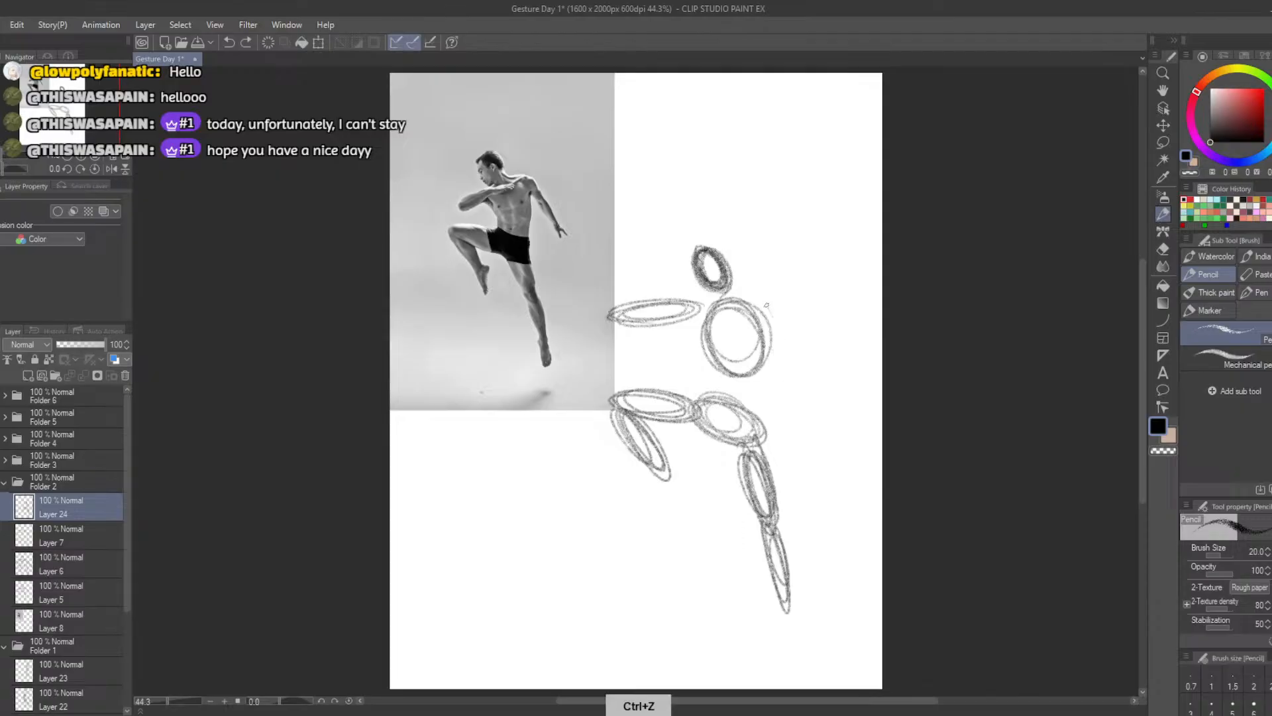
mouse_move(767, 306)
left_mouse_down()
mouse_move(802, 349)
mouse_move(772, 337)
mouse_move(772, 307)
mouse_move(792, 355)
mouse_move(758, 286)
mouse_move(839, 413)
mouse_move(825, 379)
mouse_move(836, 404)
left_mouse_up()
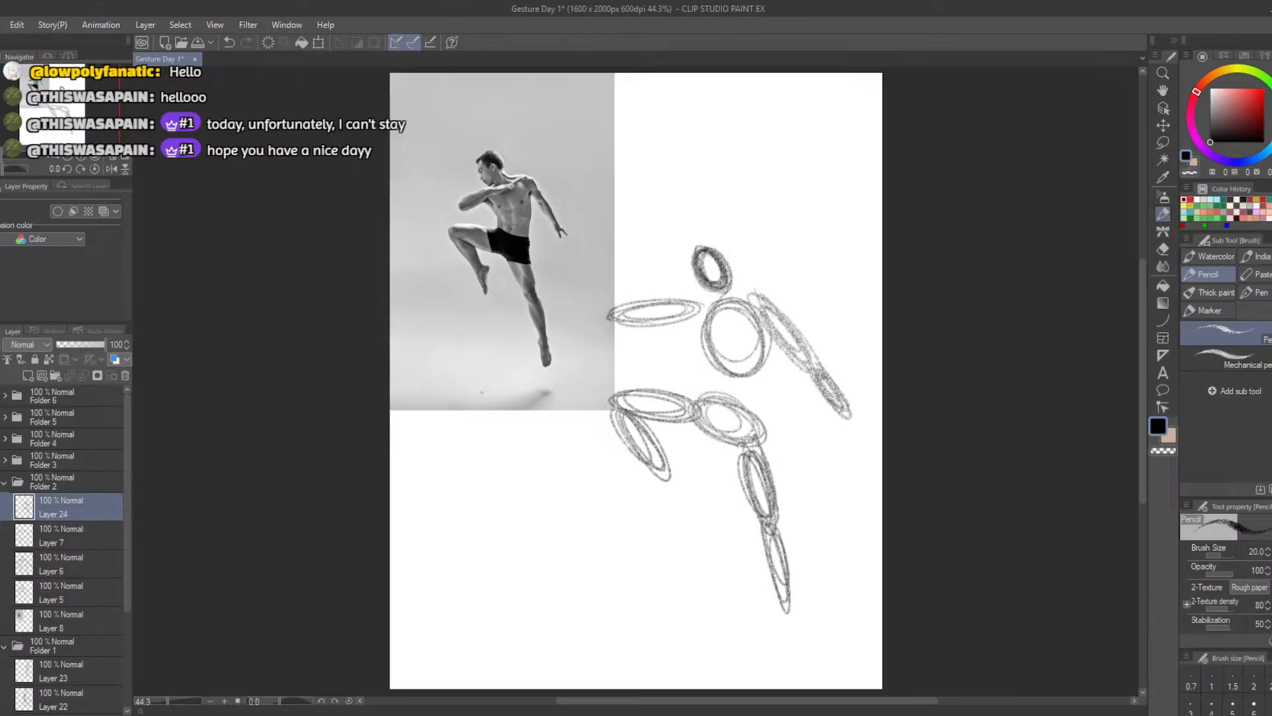
mouse_move(599, 315)
left_mouse_down()
mouse_move(681, 330)
mouse_move(642, 327)
mouse_move(687, 309)
mouse_move(669, 326)
mouse_move(709, 318)
left_mouse_up()
key("ctrl+z")
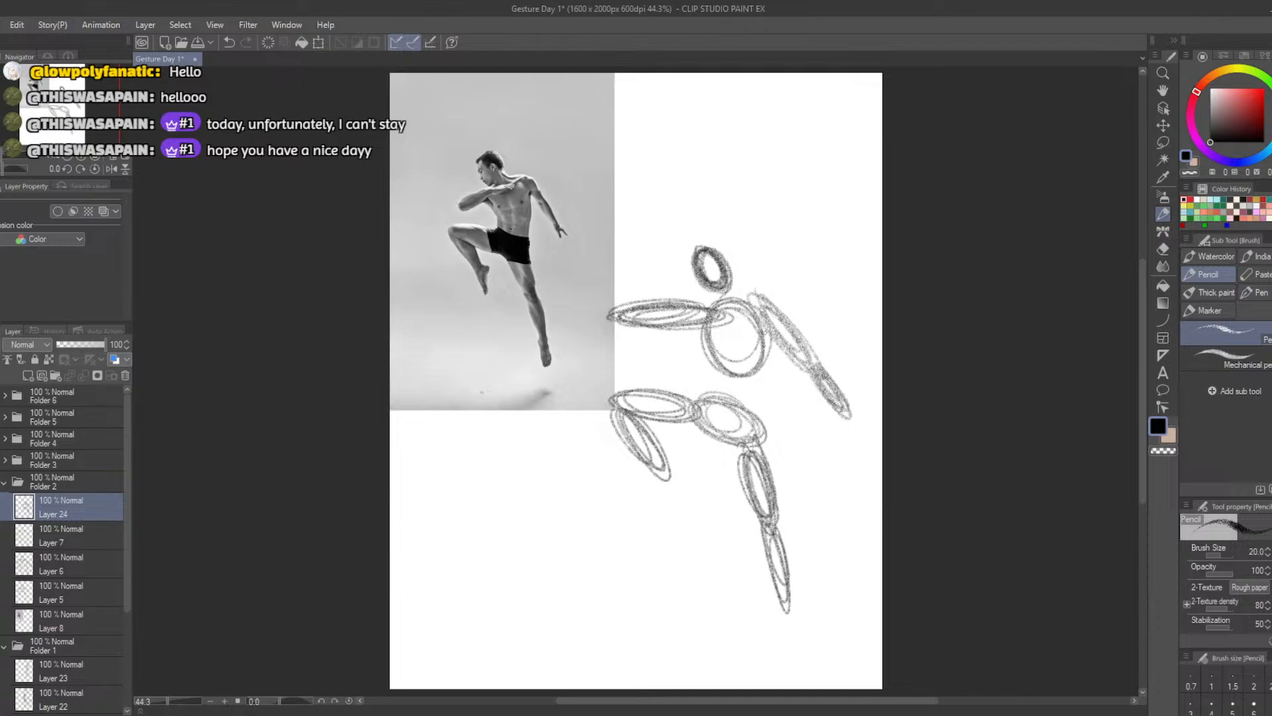
left_click_drag(763, 332, 772, 432)
key("ctrl+z")
left_click_drag(763, 337, 769, 466)
key("ctrl+z")
key("ctrl+z")
key("ctrl+z")
key("ctrl+z")
key("ctrl+z")
key("ctrl+z")
key("ctrl+z")
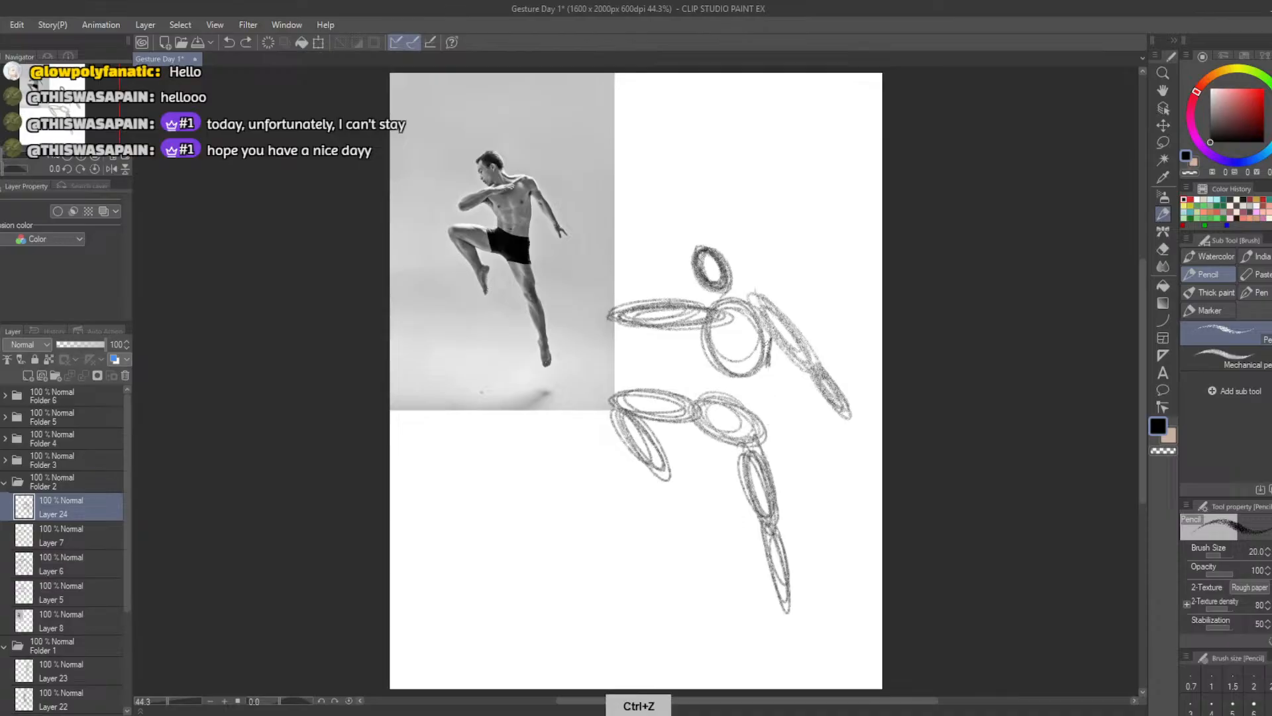
key("ctrl+z")
key("ctrl+z")
Draw the back contour from the armpit to the hip and the curved belly contour from the arm to the raised thigh
left_click_drag(762, 326, 764, 352)
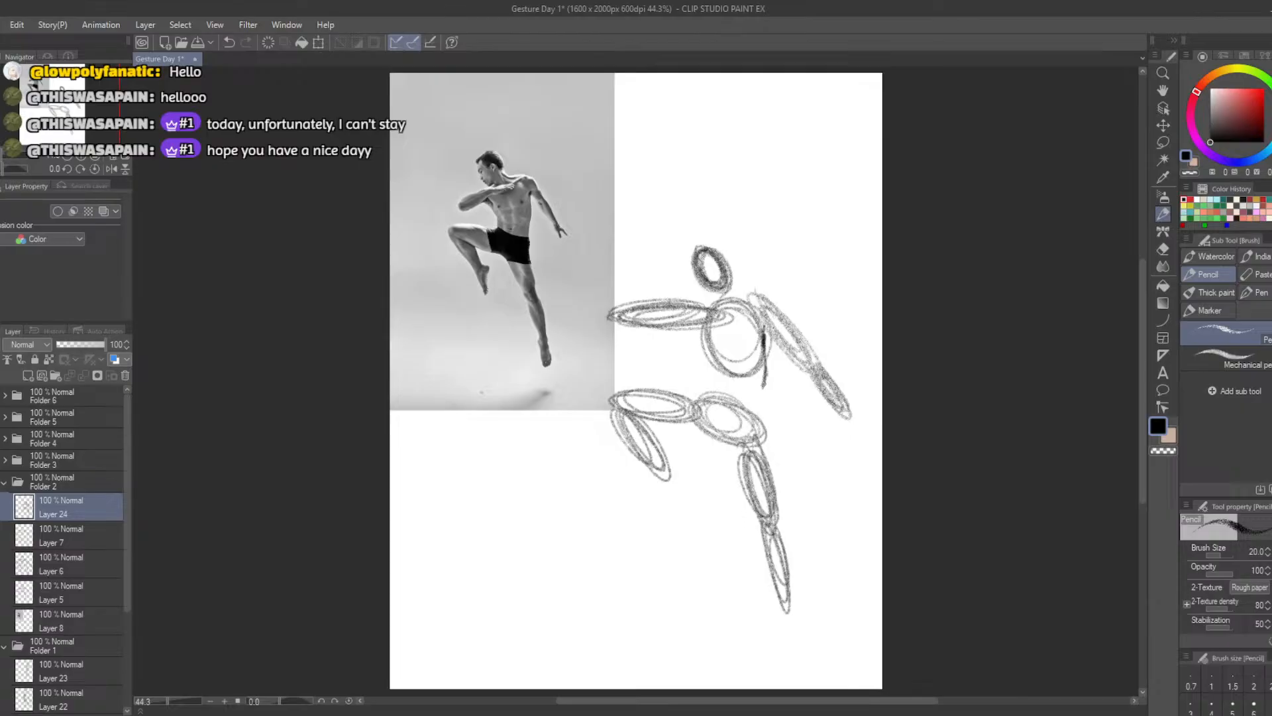
left_click_drag(764, 387, 766, 426)
mouse_move(698, 399)
left_mouse_down()
mouse_move(715, 364)
mouse_move(708, 376)
mouse_move(700, 358)
mouse_move(711, 376)
mouse_move(647, 389)
left_mouse_up()
key("ctrl+z")
key("ctrl+z")
key("ctrl+z")
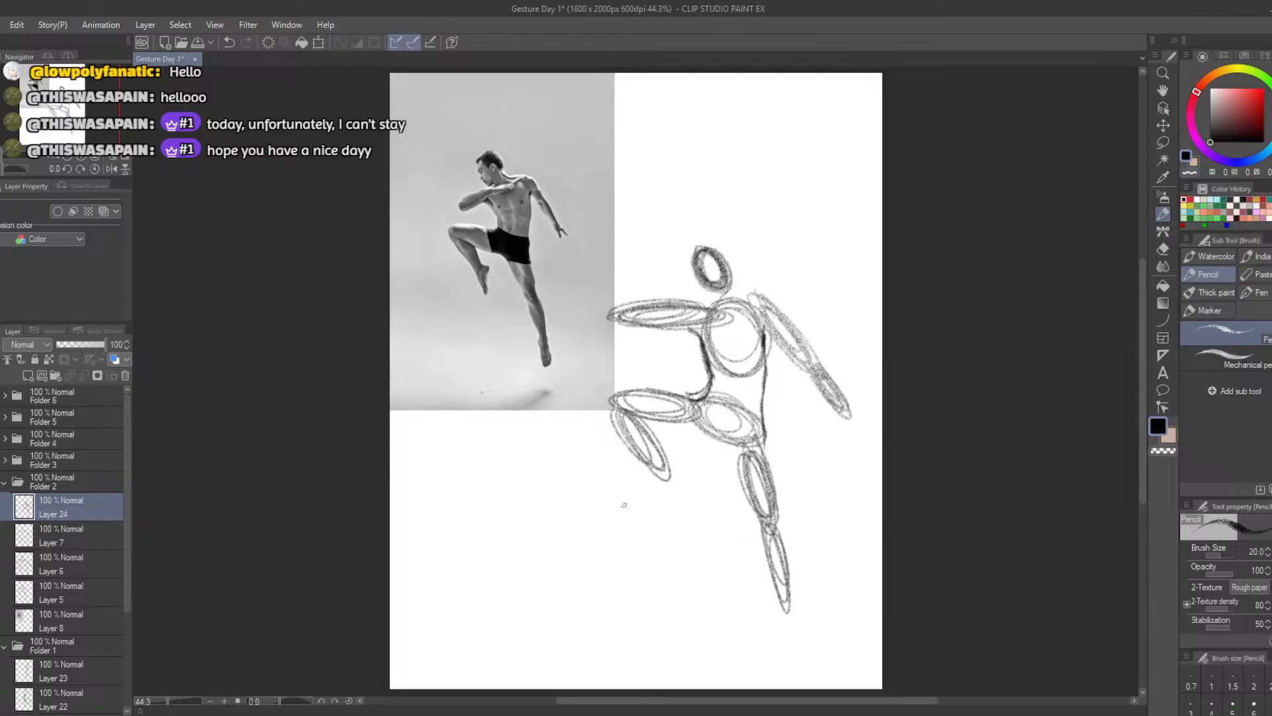
Add a small foot oval to the raised leg and sketch short neck and shoulder lines under the head
left_click_drag(669, 473, 659, 503)
mouse_move(729, 285)
left_mouse_down()
mouse_move(752, 302)
mouse_move(737, 293)
mouse_move(777, 295)
mouse_move(727, 292)
left_mouse_up()
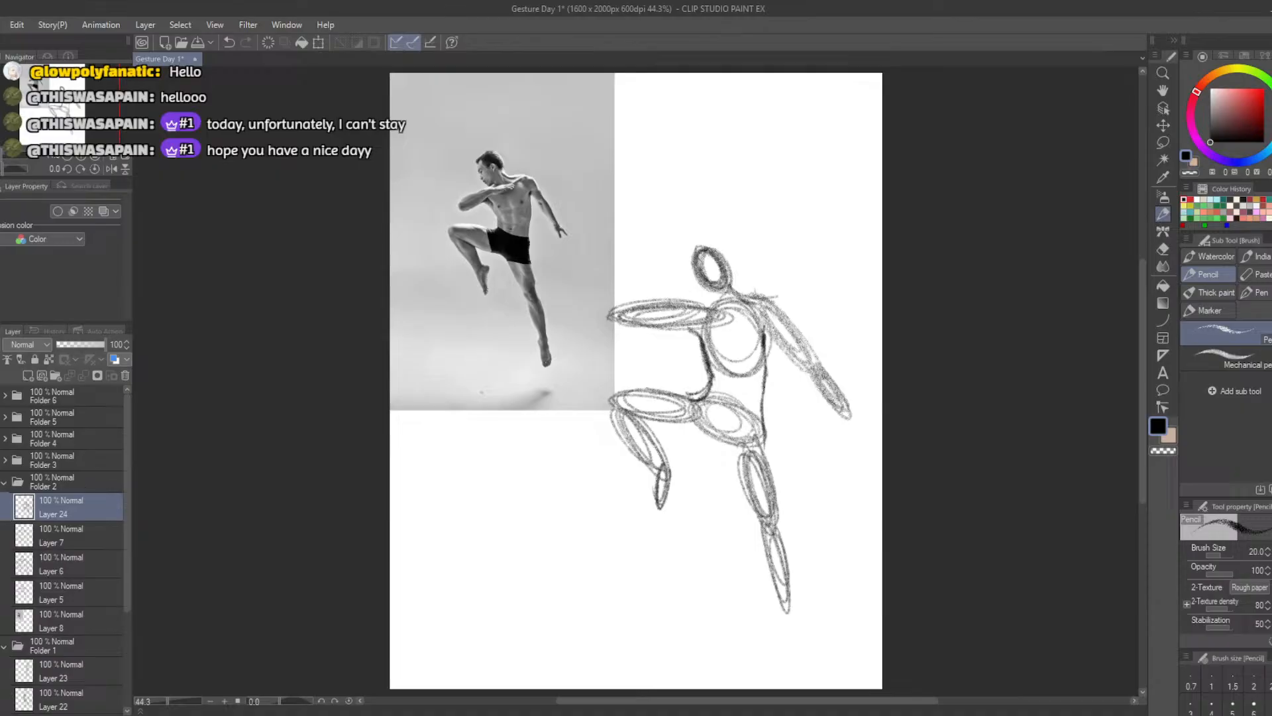
Compare the new sketch with the old drawing by switching the visibility of Layer 24 and Layer 7
left_click(1, 506)
left_click(2, 507)
left_click(1, 535)
left_click(1, 536)
Start a second figure below the photo with a small head oval and a large round ribcage oval
mouse_move(472, 469)
left_mouse_down()
mouse_move(457, 483)
mouse_move(471, 493)
mouse_move(482, 478)
mouse_move(447, 478)
mouse_move(453, 496)
mouse_move(542, 515)
mouse_move(490, 556)
mouse_move(534, 556)
left_mouse_up()
key("ctrl+z")
mouse_move(471, 520)
left_mouse_down()
mouse_move(530, 527)
mouse_move(527, 508)
mouse_move(543, 538)
mouse_move(522, 506)
mouse_move(474, 530)
mouse_move(503, 556)
mouse_move(543, 524)
mouse_move(490, 549)
left_mouse_up()
key("ctrl+z")
left_click_drag(470, 507, 394, 526)
key("ctrl+z")
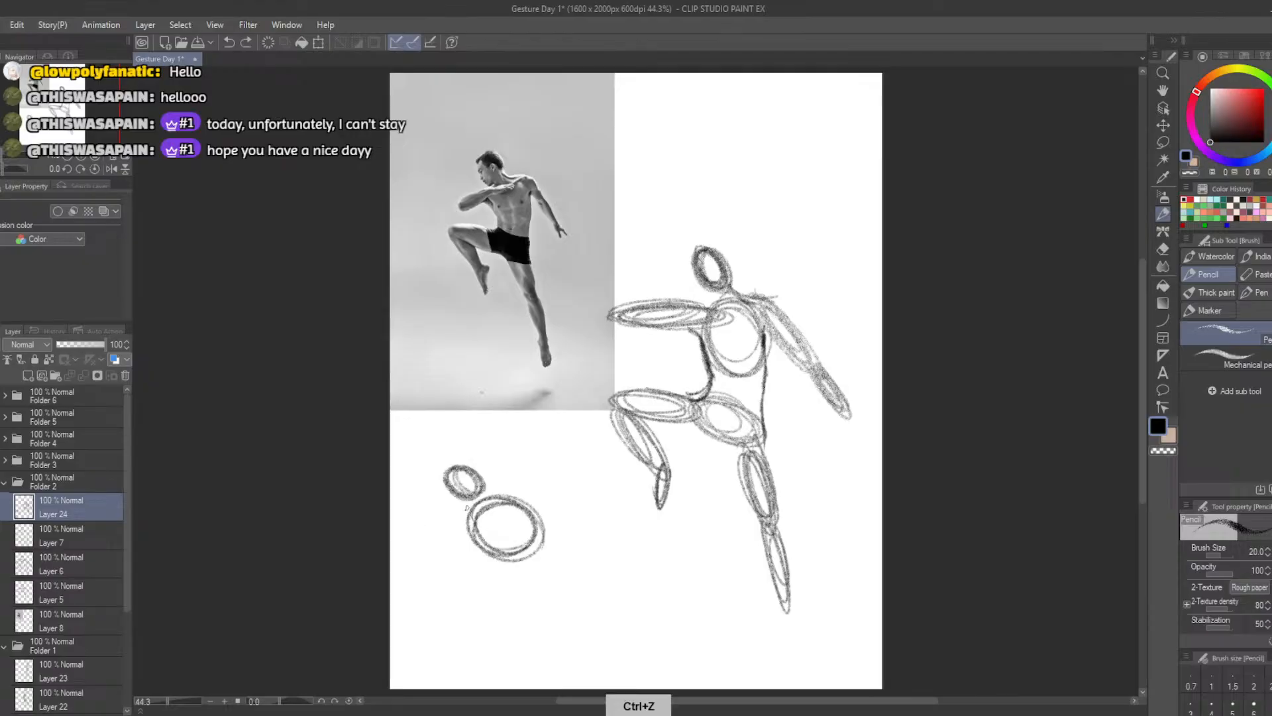
Draw the second figure's arm ovals, one bent arm reaching to the canvas edge and one two-oval arm slanting down and outward
left_click_drag(467, 510, 394, 528)
key("ctrl+z")
mouse_move(467, 510)
left_mouse_down()
mouse_move(394, 502)
mouse_move(586, 549)
mouse_move(524, 504)
mouse_move(636, 592)
mouse_move(587, 550)
left_mouse_up()
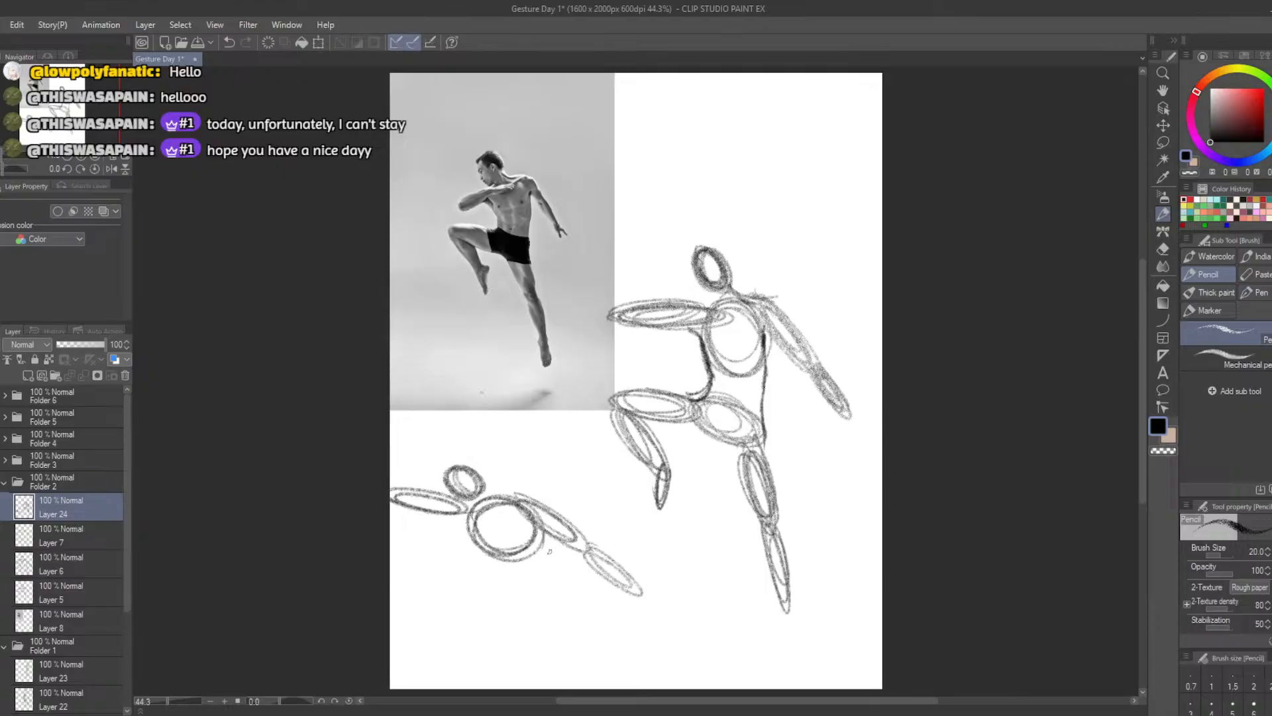
Sketch the second figure's hip oval with a raised thigh oval and a downward-slanting thigh oval attached
mouse_move(474, 574)
left_mouse_down()
mouse_move(514, 611)
mouse_move(473, 573)
mouse_move(504, 612)
mouse_move(461, 580)
mouse_move(485, 573)
mouse_move(479, 610)
mouse_move(500, 586)
mouse_move(462, 596)
mouse_move(506, 595)
mouse_move(419, 558)
mouse_move(427, 546)
mouse_move(433, 576)
mouse_move(398, 538)
mouse_move(431, 566)
mouse_move(402, 544)
mouse_move(424, 570)
left_mouse_up()
key("ctrl+z")
mouse_move(528, 602)
left_mouse_down()
mouse_move(559, 662)
mouse_move(527, 616)
mouse_move(540, 636)
left_mouse_up()
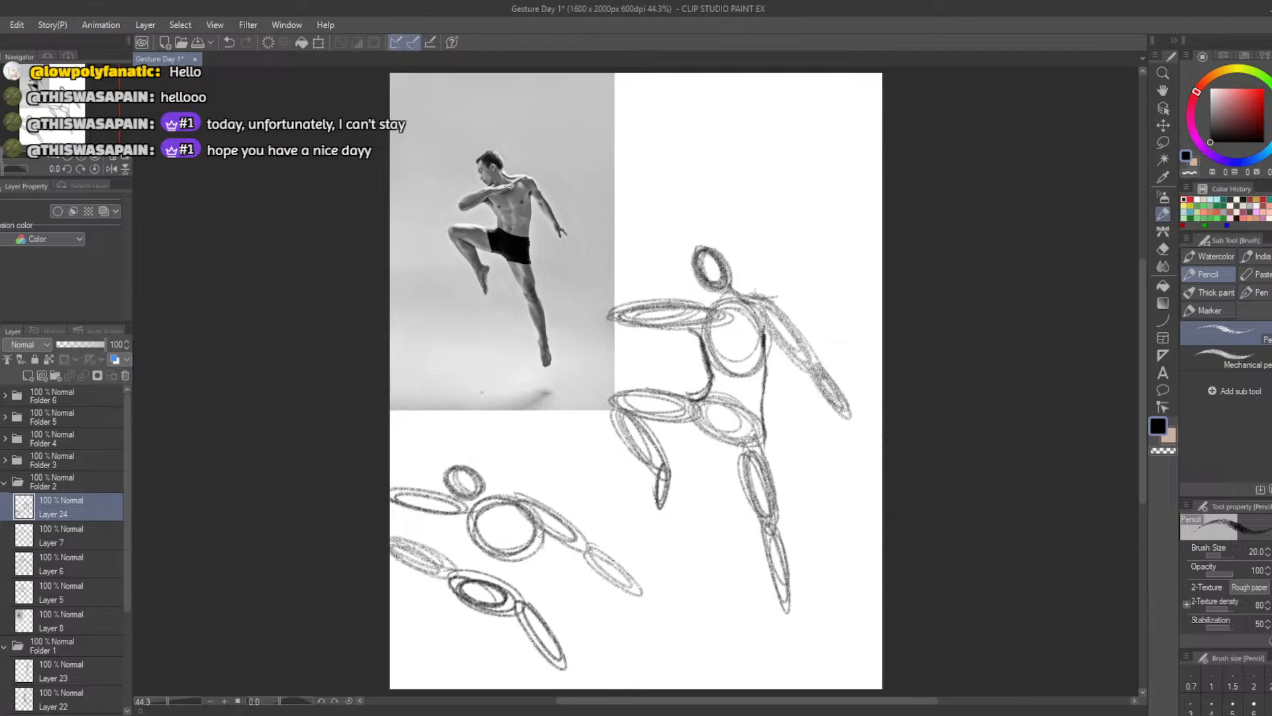
left_click_drag(543, 535, 526, 611)
mouse_move(469, 521)
left_mouse_down()
mouse_move(464, 567)
mouse_move(414, 646)
mouse_move(393, 563)
mouse_move(387, 587)
left_mouse_up()
key("ctrl+z")
key("ctrl+z")
key("ctrl+z")
key("ctrl+z")
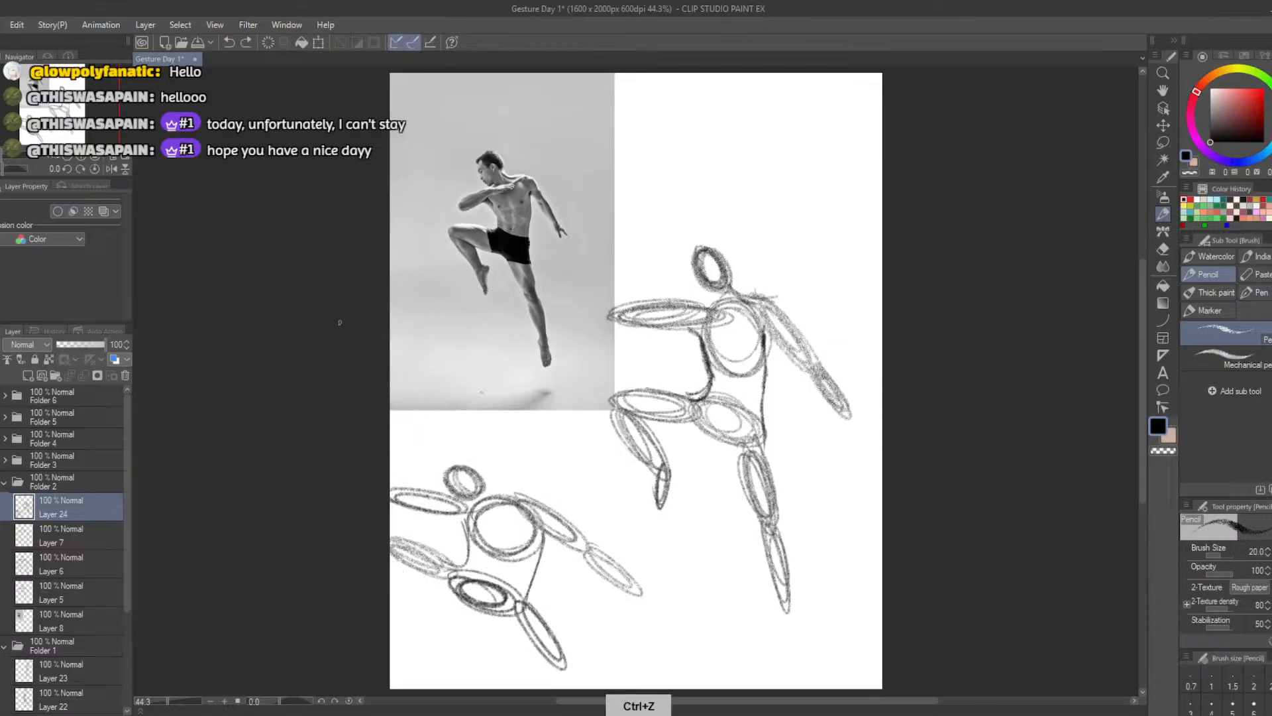
left_click(318, 43)
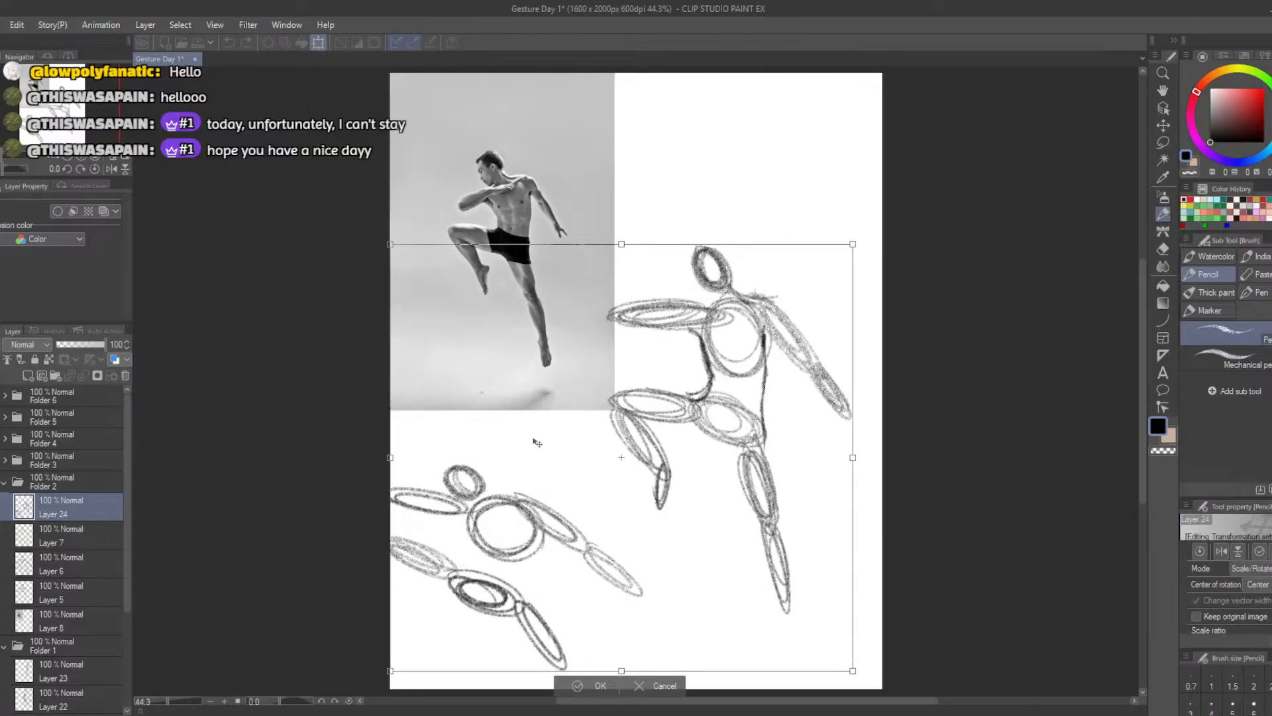
left_click(646, 685)
Lasso the second figure, move it sideways away from the canvas's left edge, and clear the selection
left_click(1163, 126)
left_click(1163, 142)
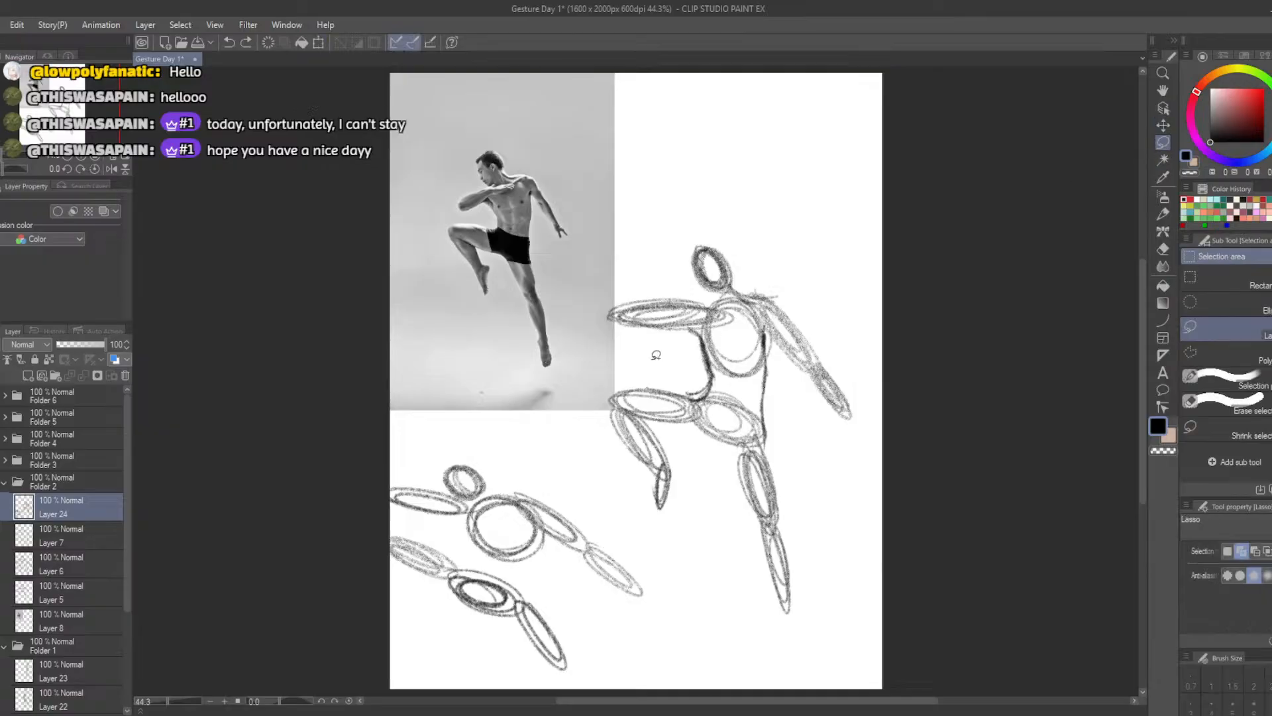
mouse_move(368, 437)
left_mouse_down()
mouse_move(662, 605)
mouse_move(394, 630)
left_mouse_up()
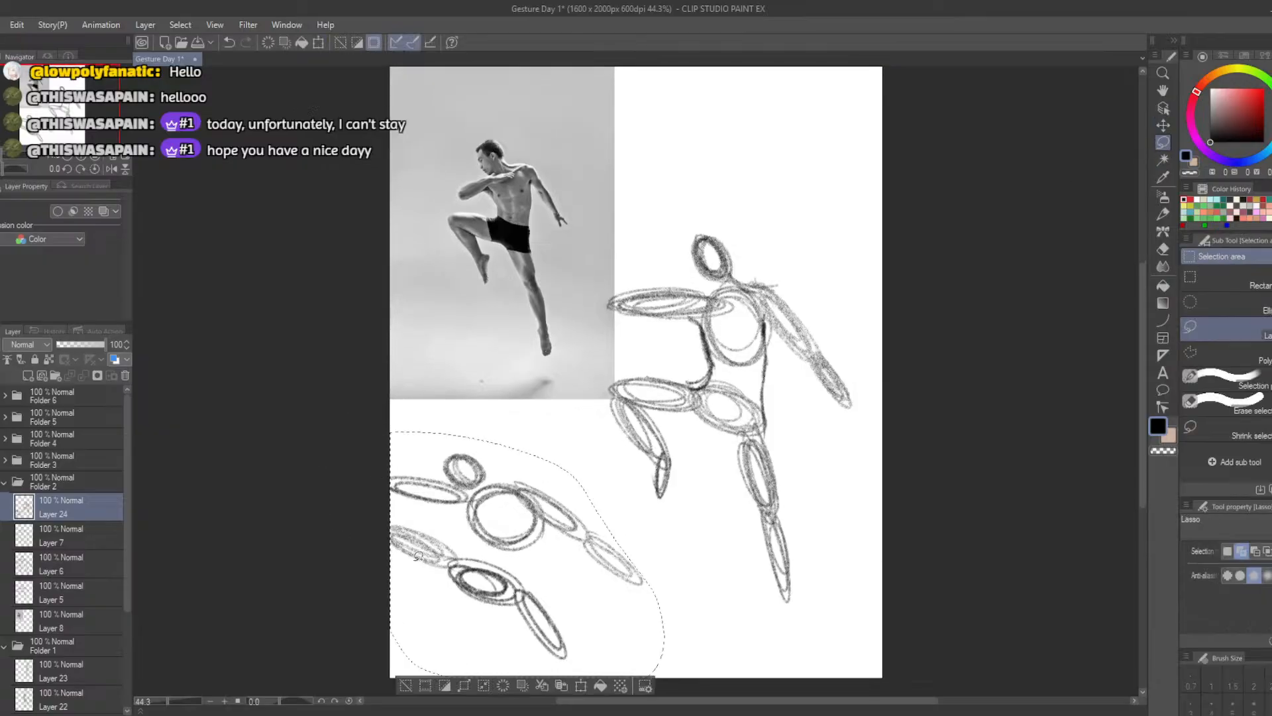
key("ctrl+t")
left_click_drag(495, 601, 565, 600)
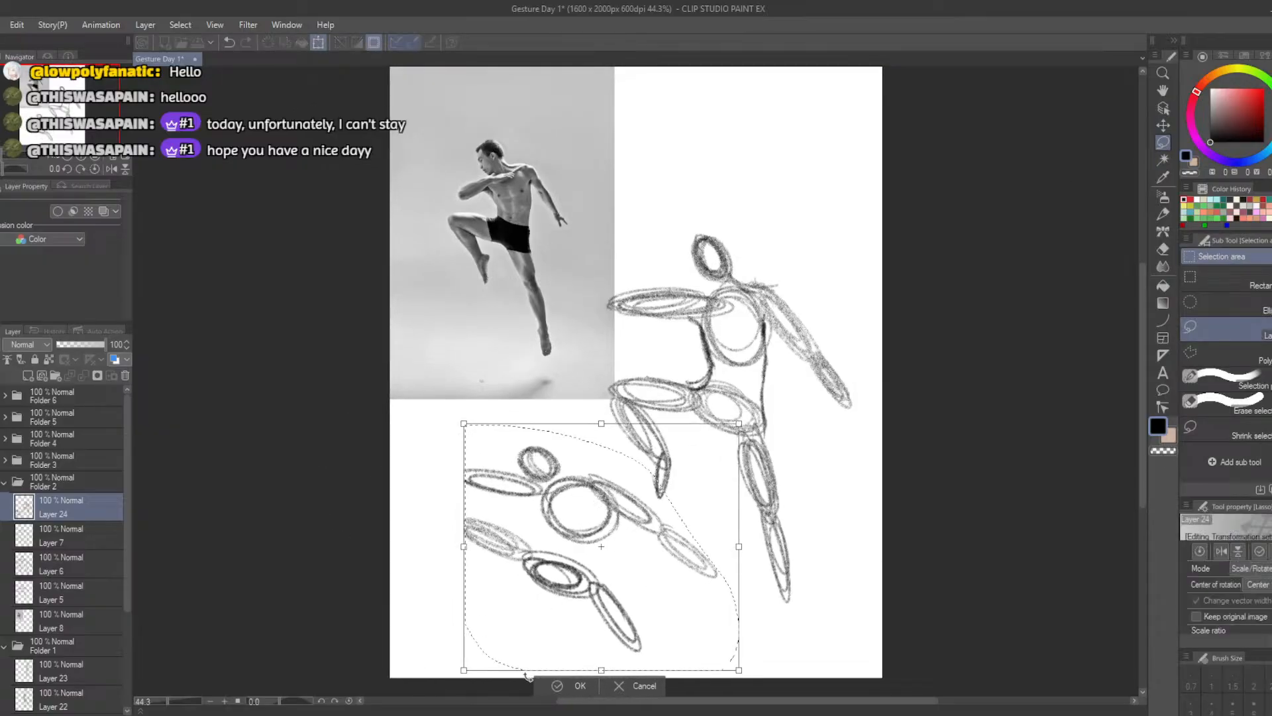
left_click(556, 685)
key("ctrl+d")
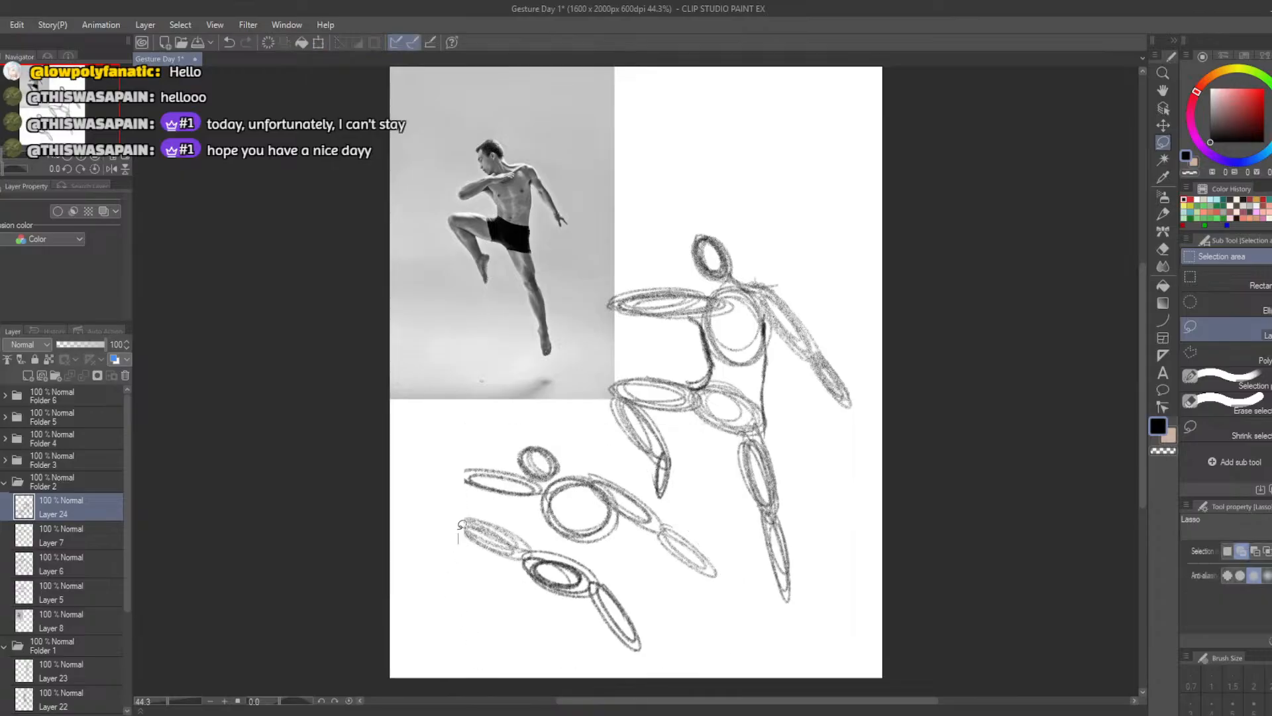
Add pencil ovals for the shin of the raised leg and the lower part of the extended leg
mouse_move(464, 523)
left_mouse_down()
mouse_move(456, 578)
mouse_move(469, 550)
mouse_move(457, 530)
mouse_move(477, 586)
mouse_move(469, 576)
mouse_move(466, 592)
mouse_move(460, 551)
left_mouse_up()
key("ctrl+d")
key("b")
key("ctrl+z")
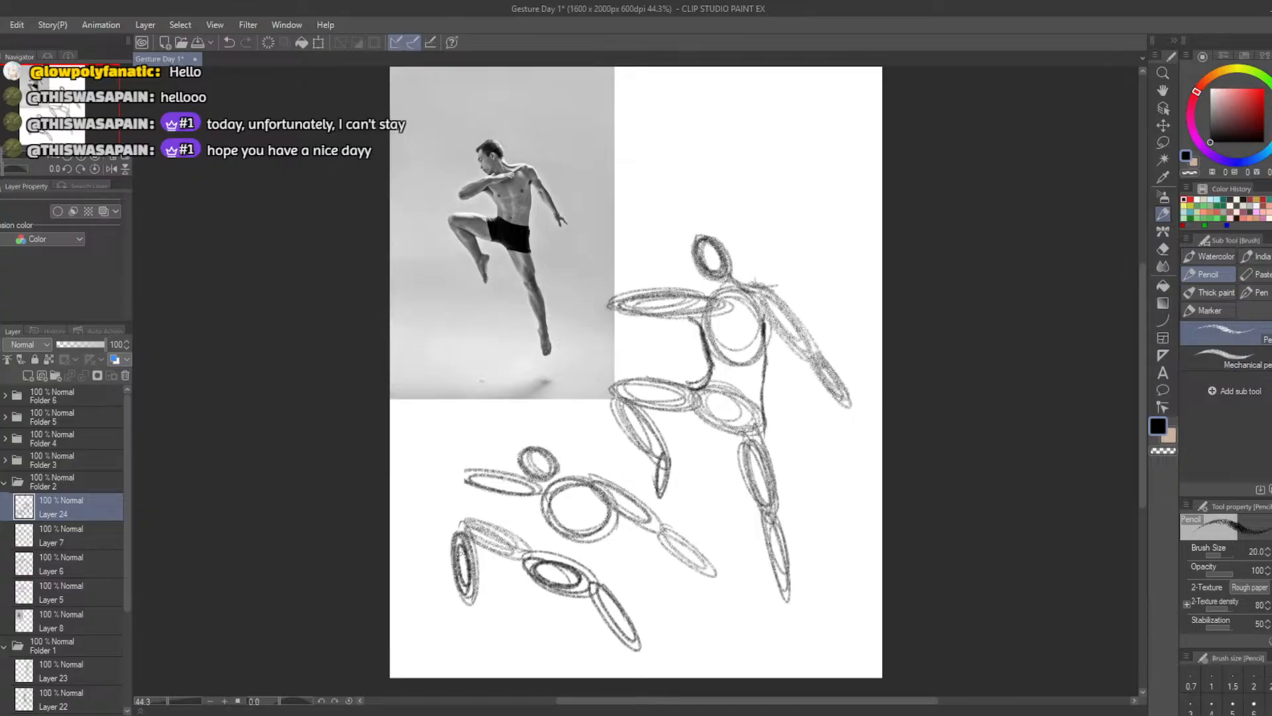
mouse_move(613, 644)
left_mouse_down()
mouse_move(653, 674)
mouse_move(629, 648)
mouse_move(643, 677)
left_mouse_up()
Erase the bent arm's oval and redraw it sloping from the shoulder down and outward
key("e")
left_click_drag(460, 487, 540, 493)
key("b")
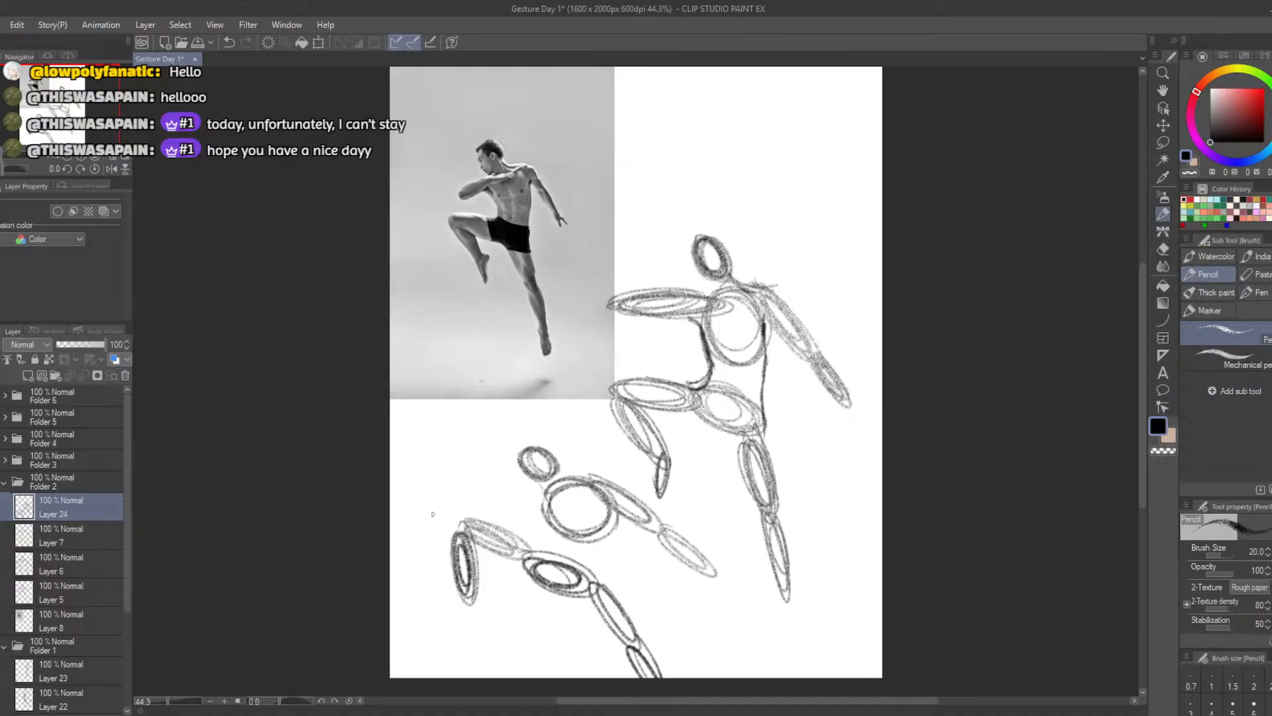
key("b")
mouse_move(543, 487)
left_mouse_down()
mouse_move(509, 503)
mouse_move(534, 486)
mouse_move(550, 502)
mouse_move(464, 495)
mouse_move(467, 508)
mouse_move(530, 496)
mouse_move(465, 509)
mouse_move(547, 490)
left_mouse_up()
key("ctrl+z")
key("ctrl+z")
key("ctrl+z")
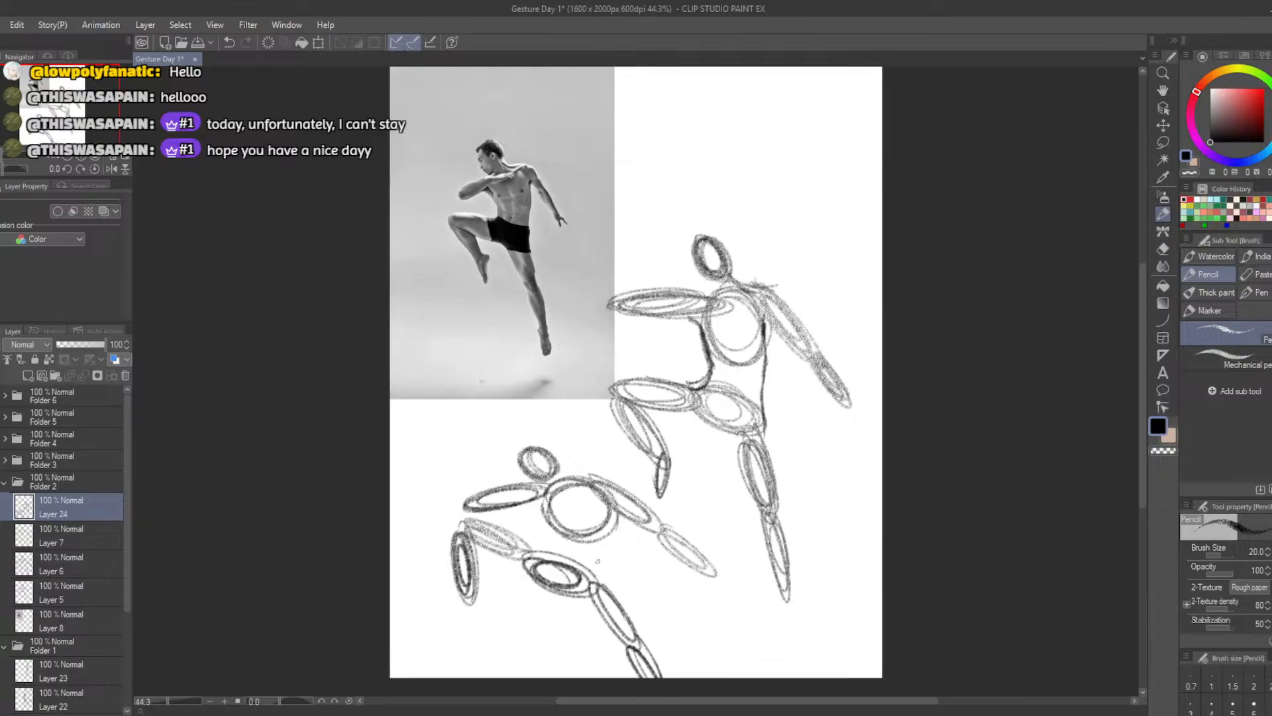
Sketch contour strokes around the waist and raised thigh of the second figure
left_click_drag(617, 520, 595, 578)
key("ctrl+z")
left_click_drag(518, 528, 467, 514)
Replace Folder 2 with Folder 3 on the canvas, hide its old Layer 11 drawing, and add a new layer above Layer 11
left_click(1, 482)
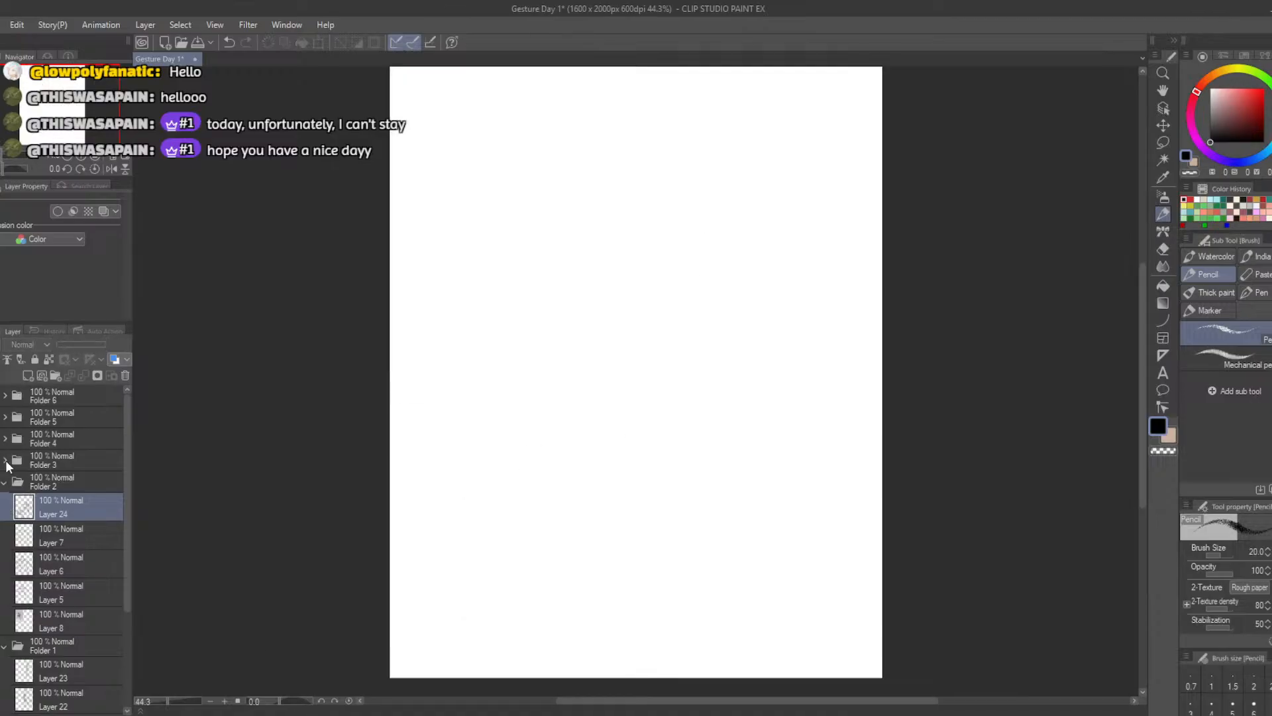
left_click(6, 461)
left_click(1, 461)
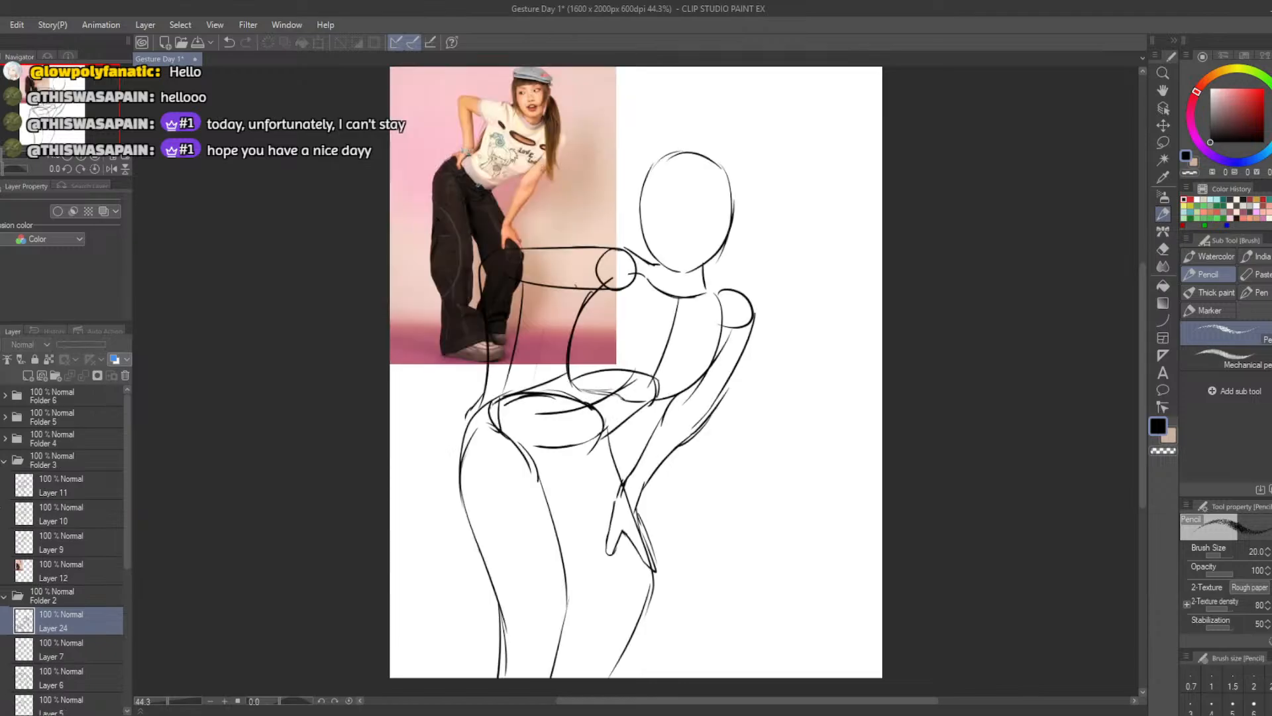
left_click(1, 496)
left_click(18, 486)
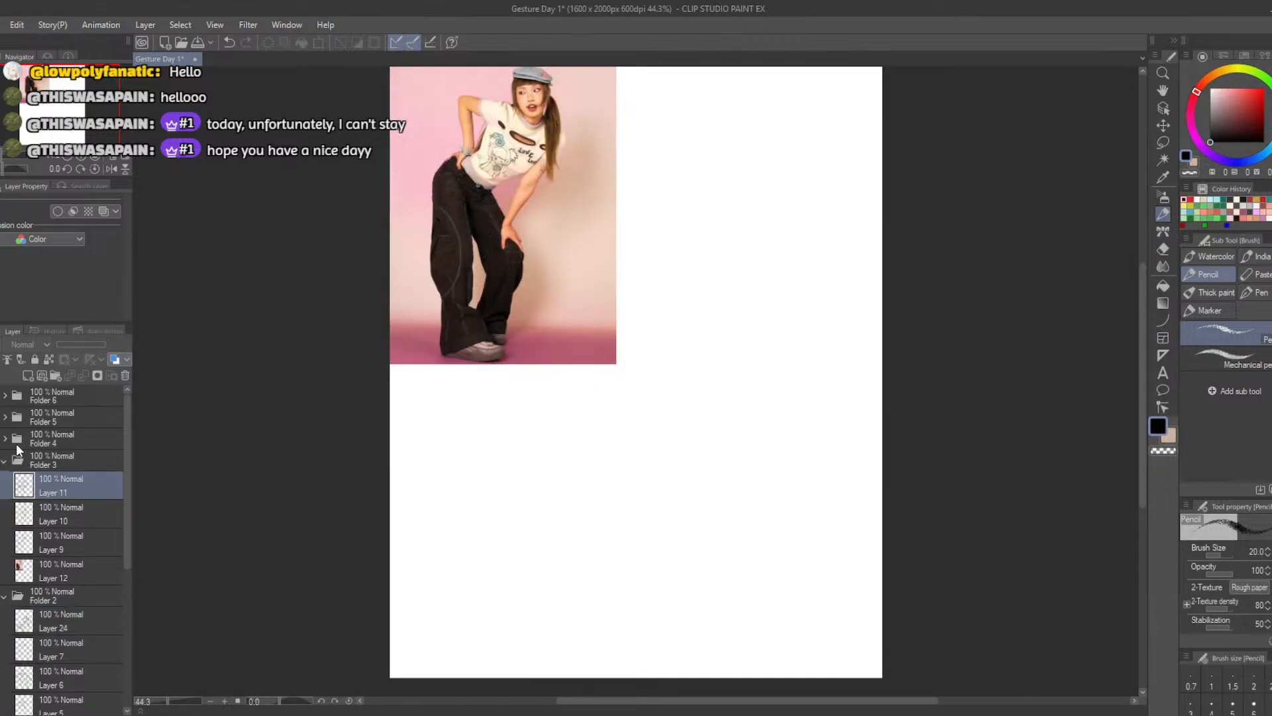
left_click(26, 375)
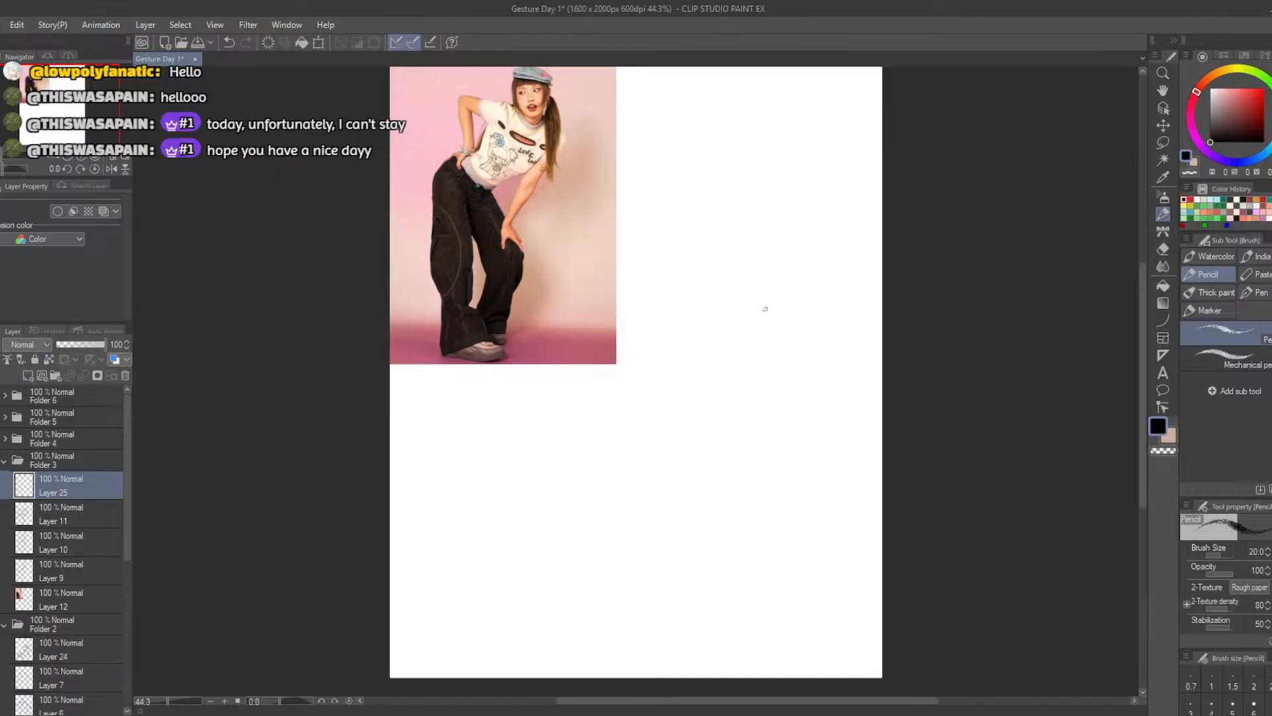
Draw a small upright head oval beside the photo of the leaning woman
mouse_move(753, 306)
left_mouse_down()
mouse_move(774, 333)
mouse_move(738, 309)
mouse_move(763, 333)
mouse_move(748, 293)
mouse_move(763, 338)
mouse_move(753, 297)
mouse_move(750, 335)
mouse_move(757, 298)
mouse_move(732, 316)
mouse_move(754, 347)
mouse_move(726, 307)
mouse_move(756, 352)
mouse_move(776, 303)
mouse_move(739, 311)
mouse_move(768, 338)
mouse_move(732, 316)
mouse_move(741, 298)
mouse_move(775, 337)
mouse_move(733, 321)
mouse_move(767, 305)
mouse_move(742, 335)
mouse_move(763, 299)
mouse_move(745, 342)
mouse_move(745, 286)
mouse_move(742, 326)
left_mouse_up()
key("ctrl+z")
key("ctrl+z")
key("ctrl+z")
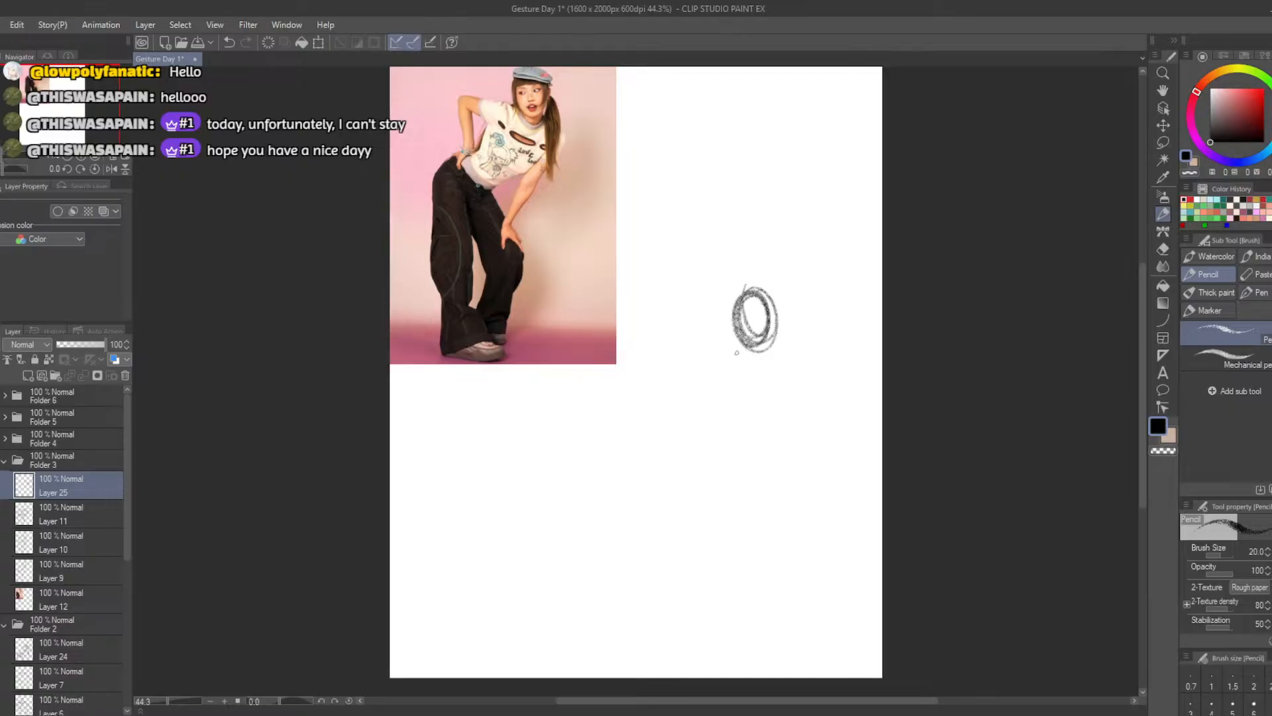
Sketch the slanted shoulder shape and a rounded ribcage oval directly below the head
left_click_drag(716, 334, 788, 369)
key("ctrl+z")
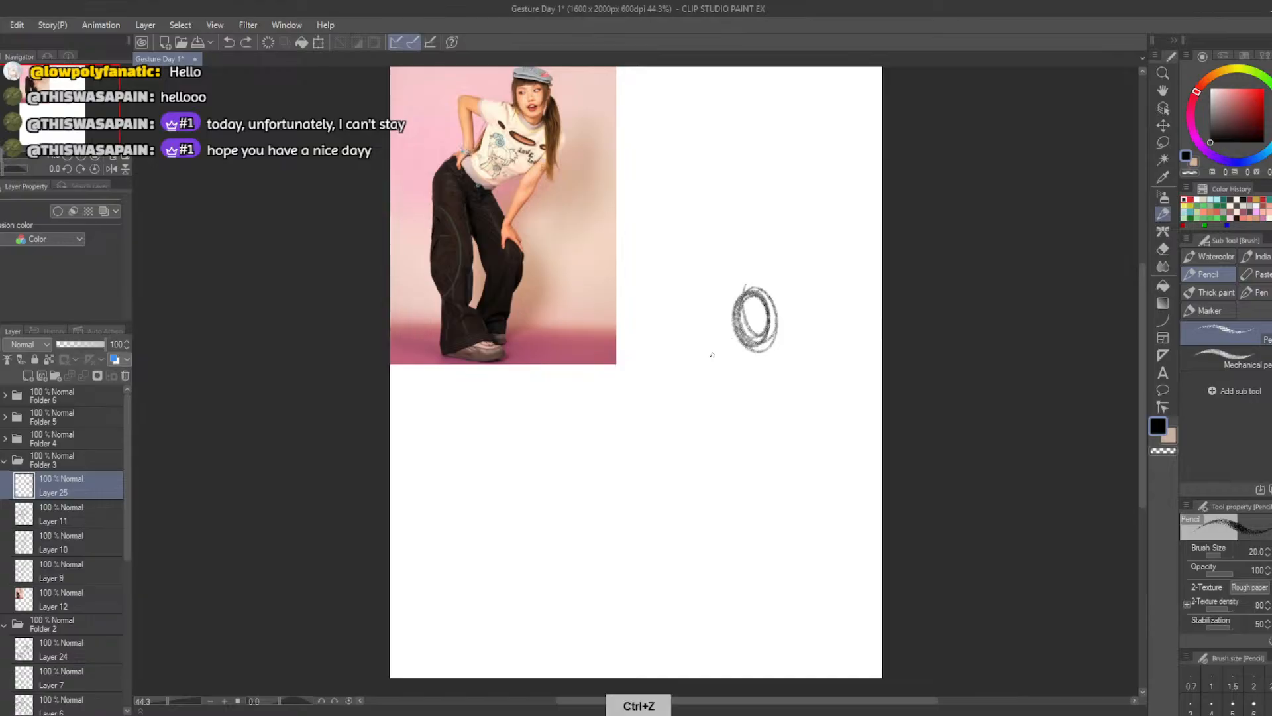
mouse_move(718, 410)
left_mouse_down()
mouse_move(806, 365)
mouse_move(726, 420)
mouse_move(766, 353)
mouse_move(704, 350)
mouse_move(781, 369)
mouse_move(715, 345)
mouse_move(777, 355)
mouse_move(756, 406)
mouse_move(709, 380)
mouse_move(768, 395)
mouse_move(706, 406)
mouse_move(714, 346)
mouse_move(794, 369)
mouse_move(706, 411)
mouse_move(713, 352)
mouse_move(791, 370)
mouse_move(724, 424)
mouse_move(705, 386)
mouse_move(757, 355)
mouse_move(707, 371)
mouse_move(742, 416)
left_mouse_up()
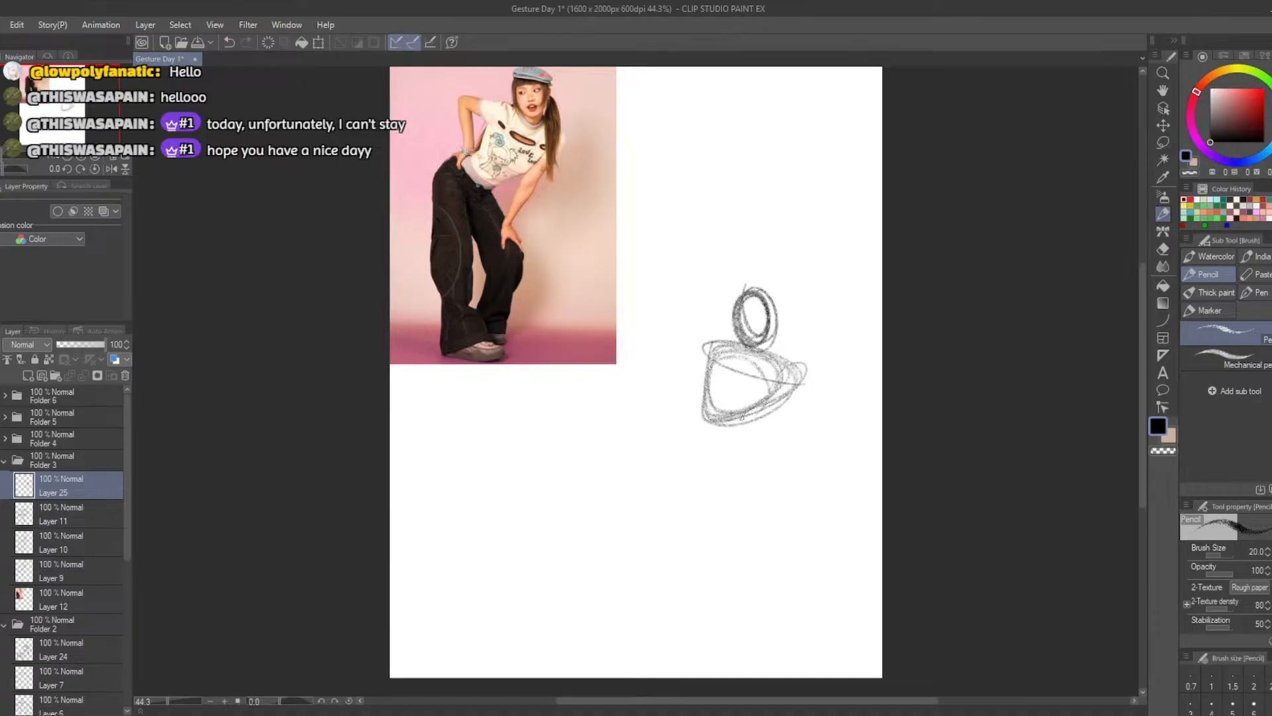
mouse_move(771, 361)
left_mouse_down()
mouse_move(712, 397)
mouse_move(762, 371)
mouse_move(723, 407)
mouse_move(732, 415)
mouse_move(765, 363)
mouse_move(715, 381)
mouse_move(769, 378)
mouse_move(747, 358)
mouse_move(763, 375)
left_mouse_up()
key("ctrl+z")
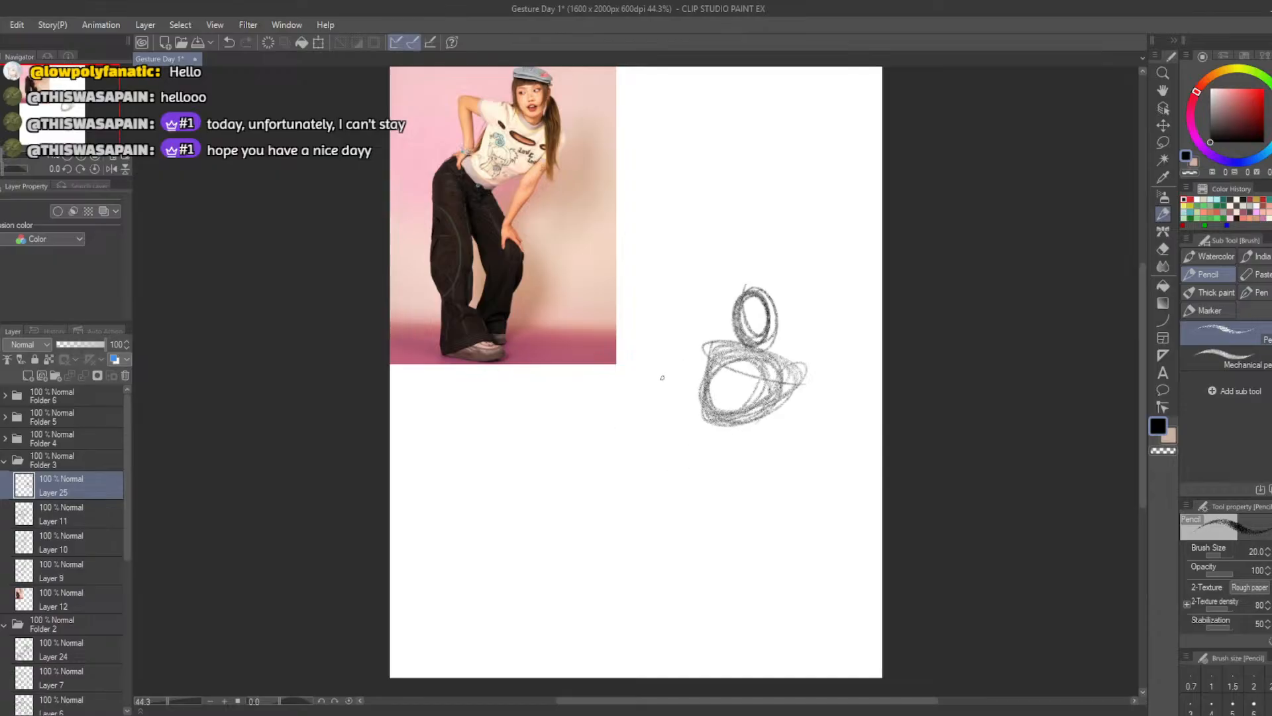
Draw a flat, tilted hip oval below the ribcage and offset toward the photo
mouse_move(643, 401)
left_mouse_down()
mouse_move(689, 441)
mouse_move(663, 456)
mouse_move(656, 431)
mouse_move(648, 443)
mouse_move(626, 431)
mouse_move(696, 451)
mouse_move(636, 437)
mouse_move(688, 442)
mouse_move(660, 452)
mouse_move(689, 450)
left_mouse_up()
key("ctrl+z")
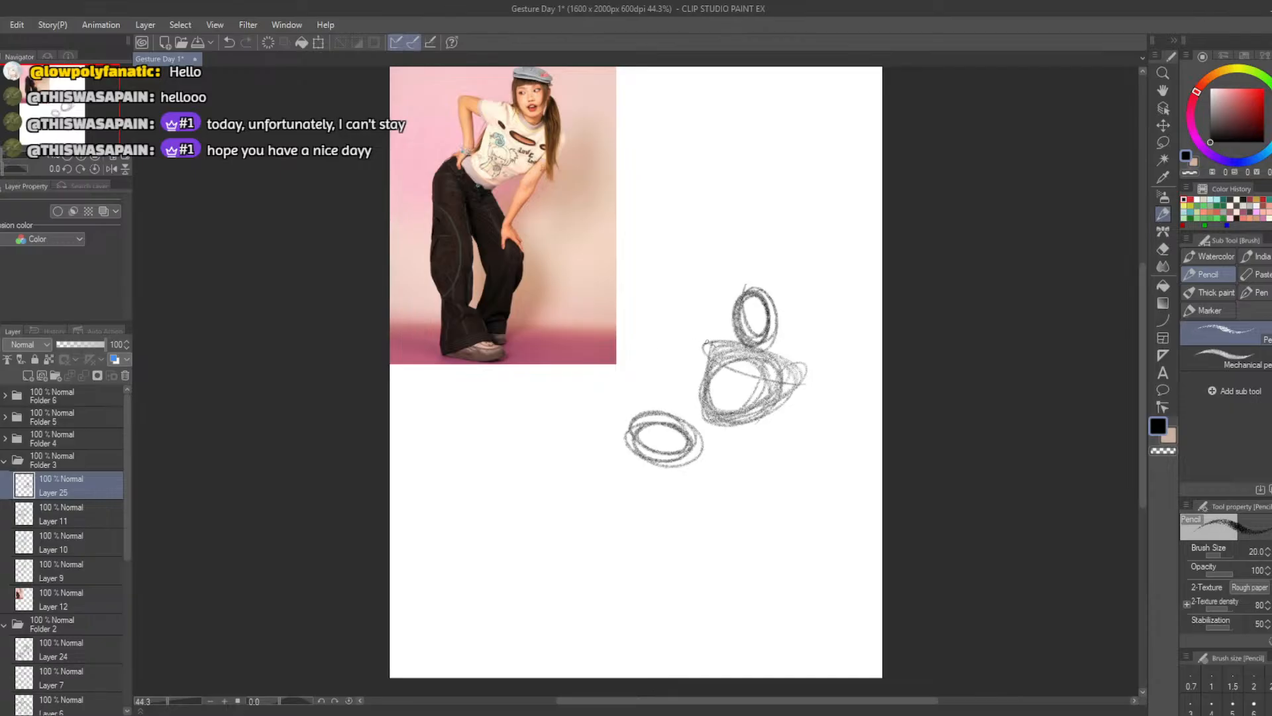
mouse_move(706, 334)
left_mouse_down()
mouse_move(639, 343)
mouse_move(698, 358)
left_mouse_up()
key("ctrl+z")
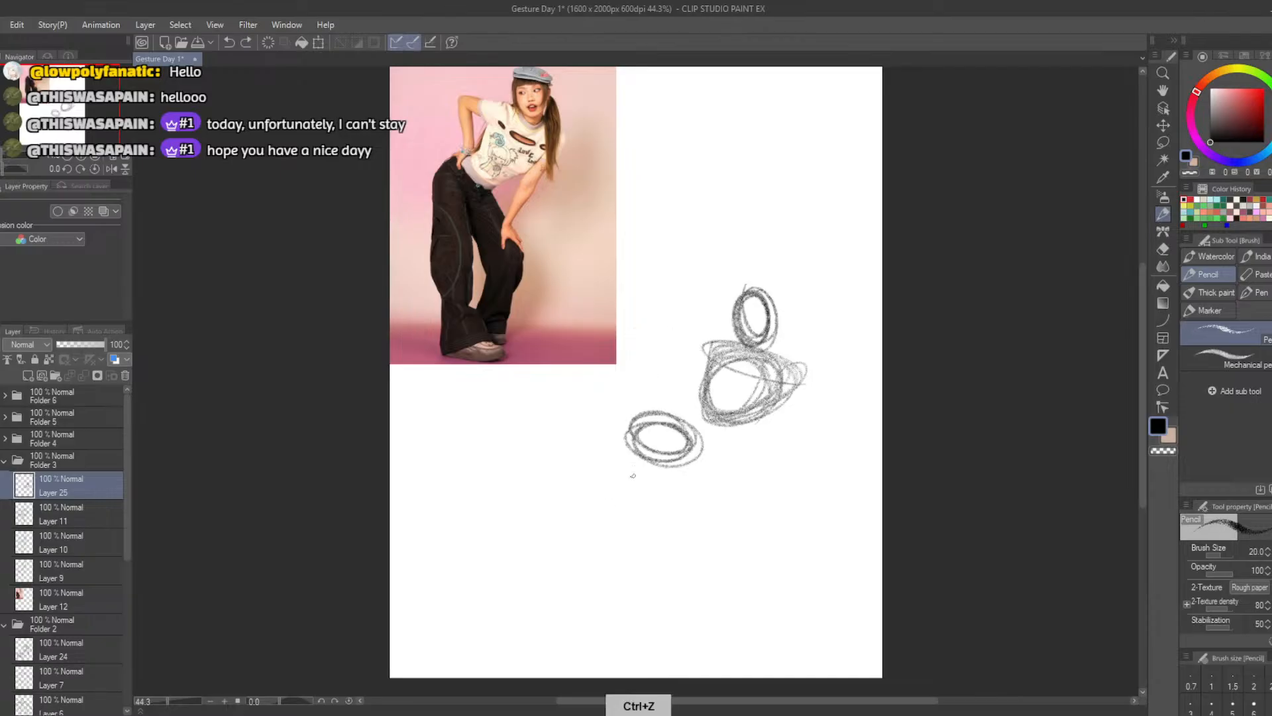
Draw the straighter leg as thigh and shin ovals below the hips, and add the bent leg's slanted thigh oval
mouse_move(627, 443)
left_mouse_down()
mouse_move(618, 545)
mouse_move(611, 456)
mouse_move(614, 532)
left_mouse_up()
key("ctrl+z")
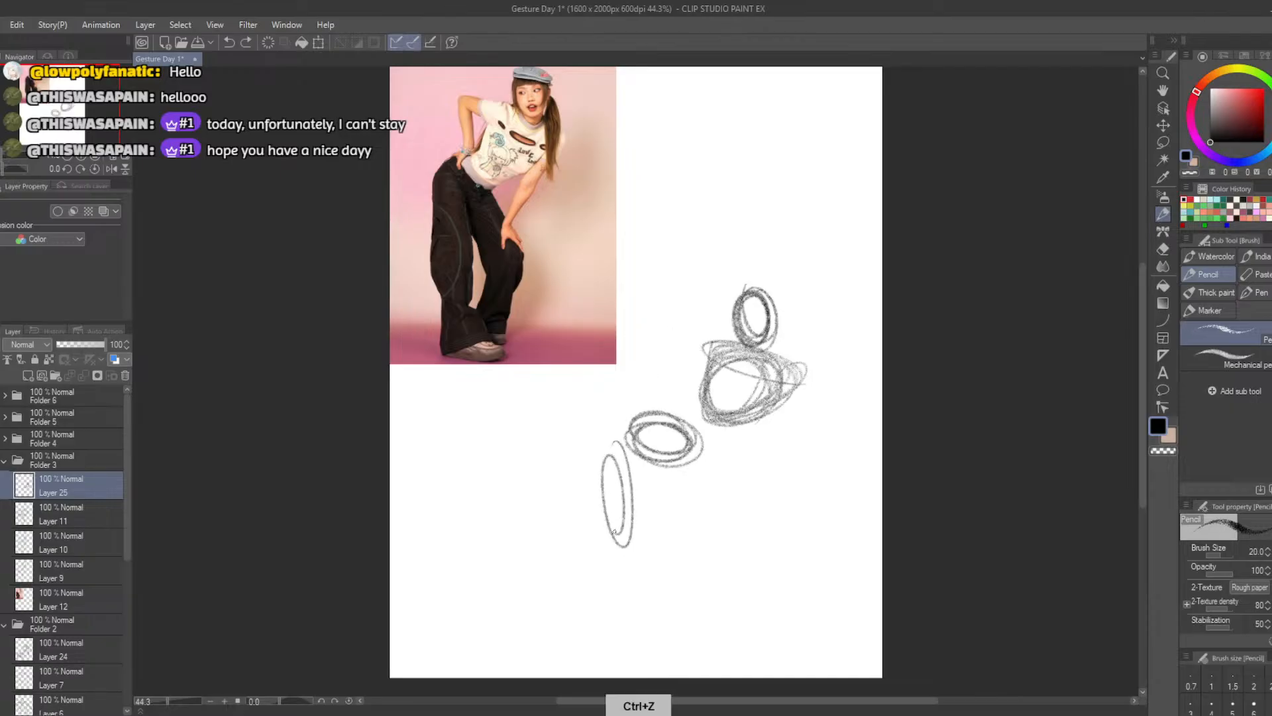
key("ctrl+z")
mouse_move(638, 440)
left_mouse_down()
mouse_move(622, 543)
mouse_move(619, 464)
mouse_move(622, 524)
mouse_move(626, 477)
mouse_move(612, 510)
mouse_move(619, 457)
mouse_move(633, 626)
mouse_move(616, 536)
left_mouse_up()
key("ctrl+z")
mouse_move(692, 462)
left_mouse_down()
mouse_move(729, 541)
mouse_move(695, 473)
mouse_move(741, 554)
mouse_move(694, 616)
left_mouse_up()
key("ctrl+z")
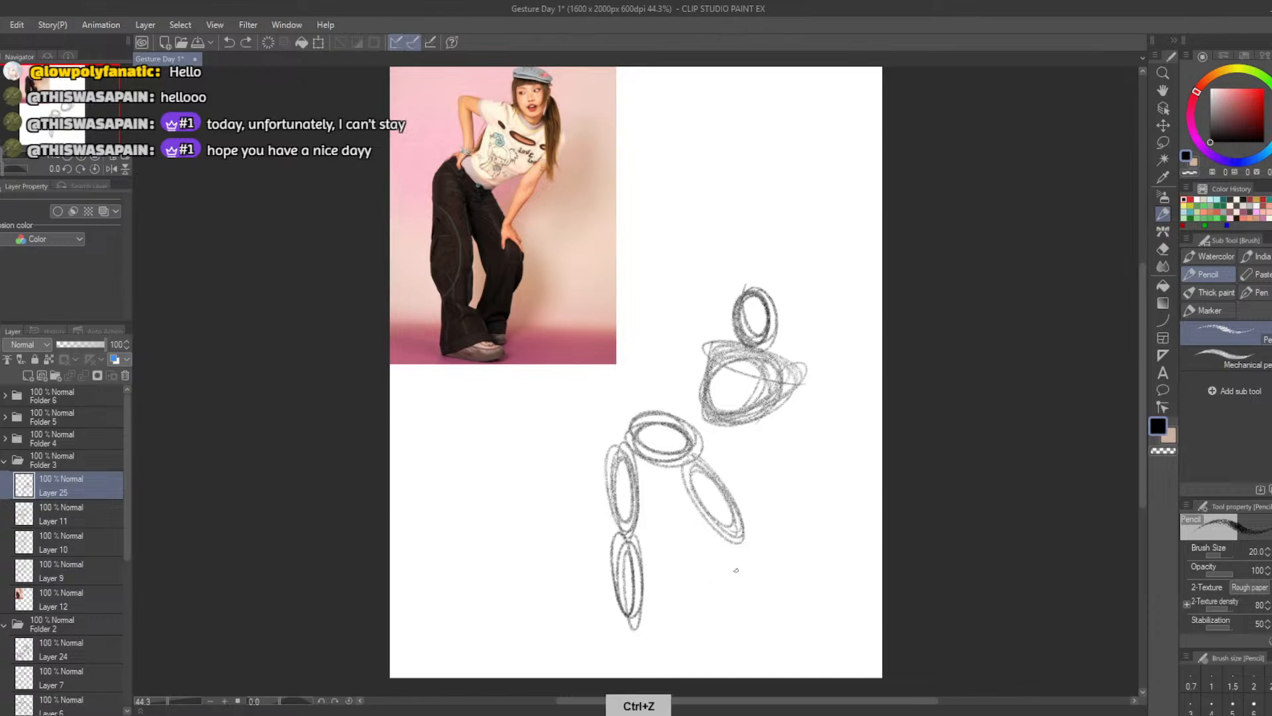
Draw the bent leg's shin oval slanting back inward from the knee
mouse_move(752, 542)
left_mouse_down()
mouse_move(708, 626)
mouse_move(730, 546)
mouse_move(701, 623)
mouse_move(712, 564)
mouse_move(681, 582)
mouse_move(690, 608)
mouse_move(706, 597)
mouse_move(693, 616)
mouse_move(710, 550)
mouse_move(698, 593)
left_mouse_up()
key("ctrl+z")
key("ctrl+z")
key("ctrl+z")
key("ctrl+z")
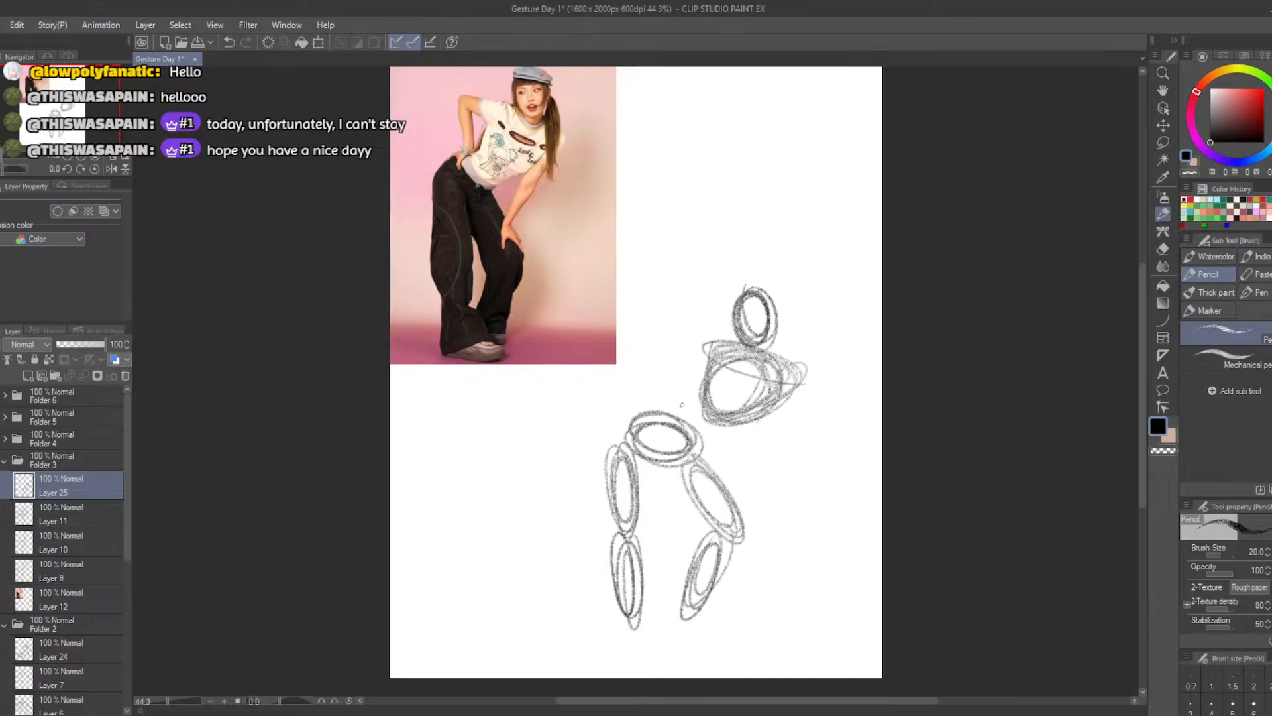
Draw the hand-on-hip arm with an upper arm oval from the shoulder and a forearm oval down to the hip
mouse_move(692, 342)
left_mouse_down()
mouse_move(652, 348)
mouse_move(619, 329)
mouse_move(699, 342)
mouse_move(656, 398)
left_mouse_up()
key("ctrl+z")
key("ctrl+z")
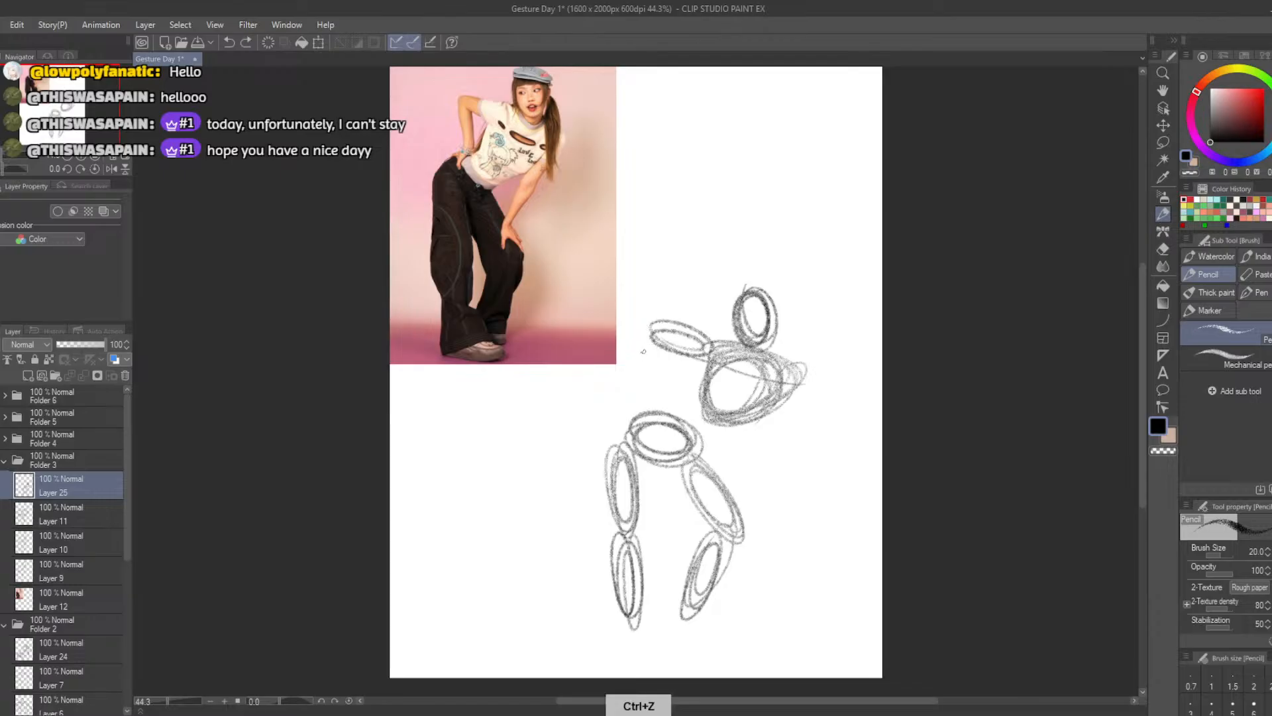
mouse_move(653, 328)
left_mouse_down()
mouse_move(656, 404)
mouse_move(642, 402)
mouse_move(648, 335)
mouse_move(641, 391)
left_mouse_up()
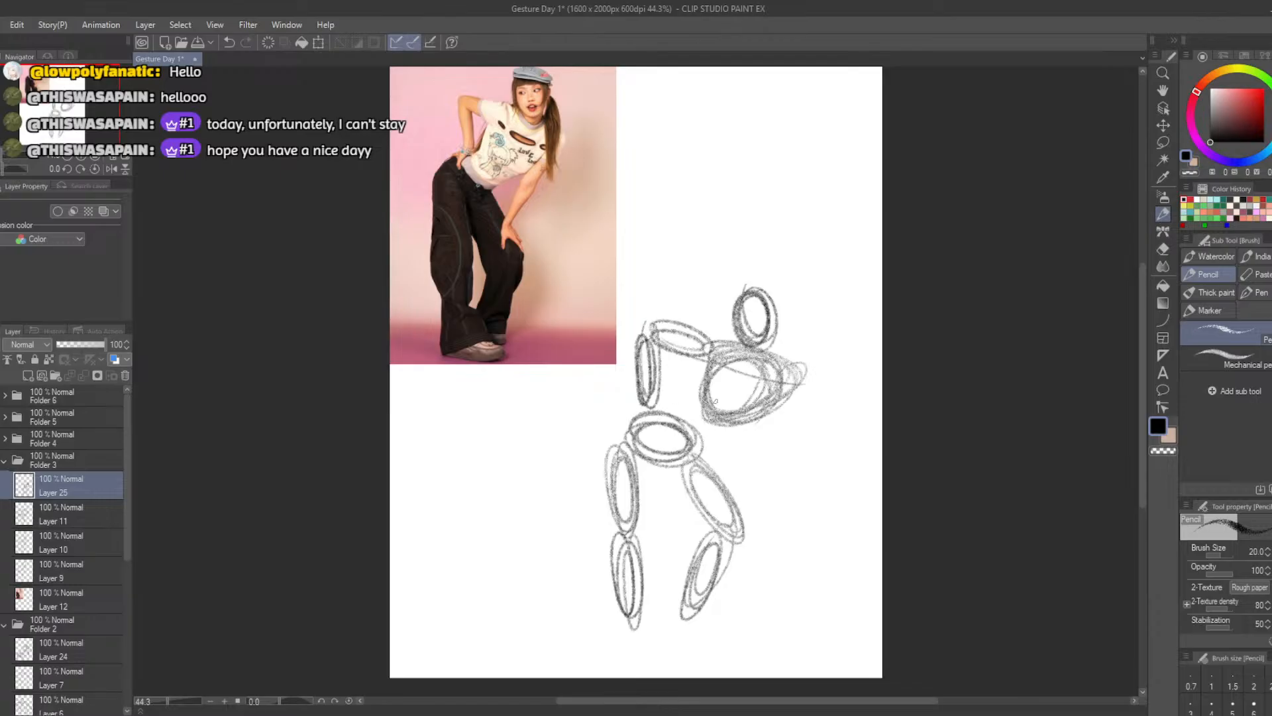
Draw the other arm as two narrow ovals reaching from the shoulder down to the bent knee
mouse_move(794, 380)
left_mouse_down()
mouse_move(743, 490)
mouse_move(772, 447)
mouse_move(779, 392)
mouse_move(746, 484)
mouse_move(782, 394)
left_mouse_up()
key("ctrl+z")
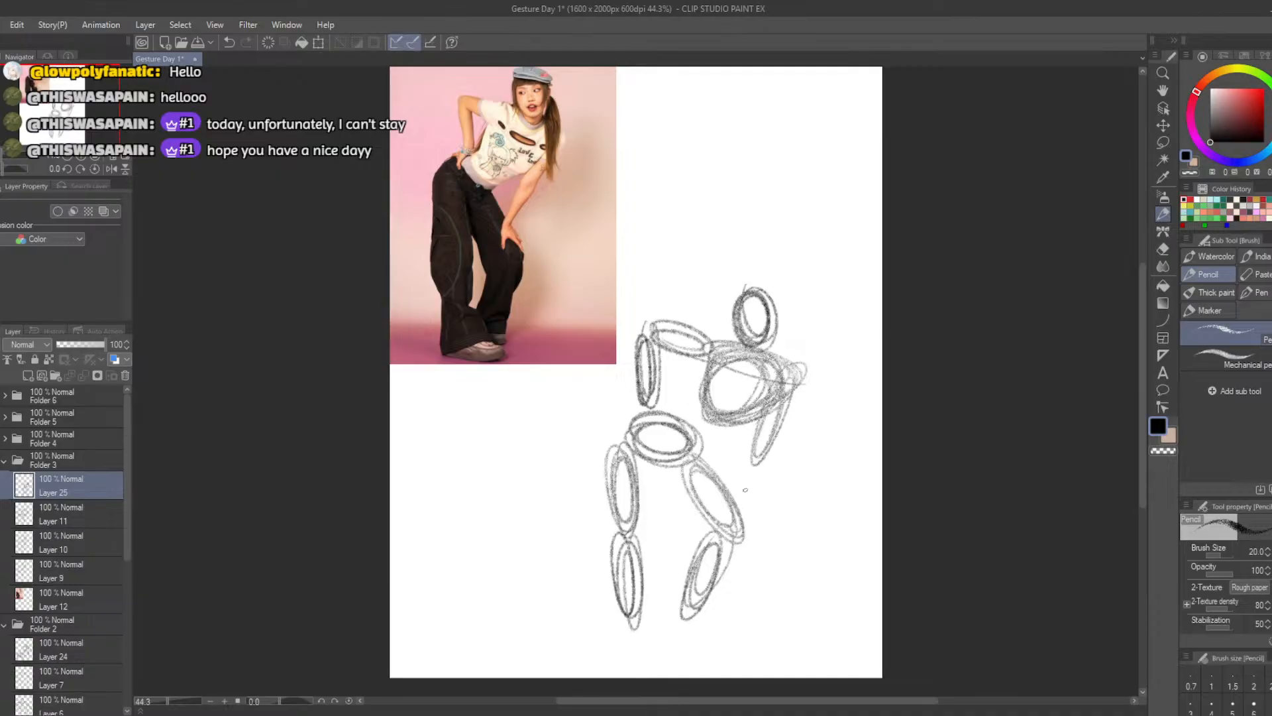
mouse_move(762, 455)
left_mouse_down()
mouse_move(730, 518)
mouse_move(752, 470)
mouse_move(733, 486)
left_mouse_up()
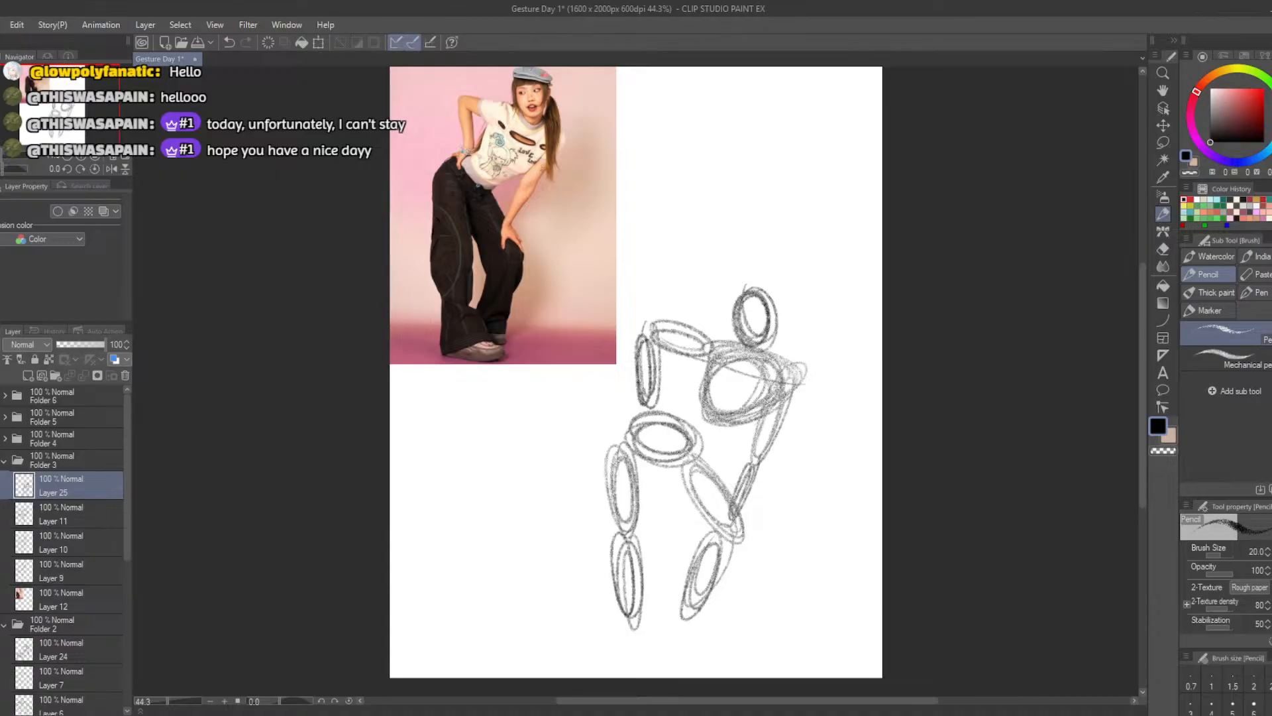
Draw the curved back line and the belly line connecting the ribcage to the hips
key("ctrl+z")
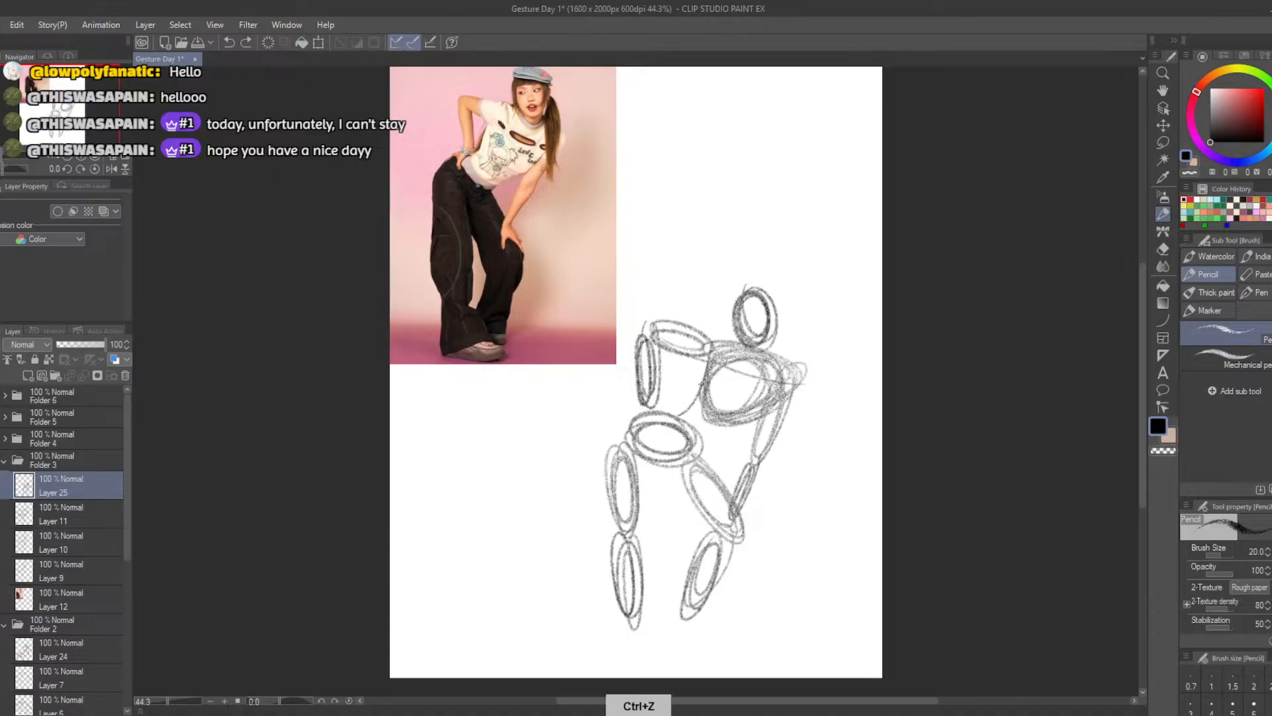
left_click_drag(706, 368, 697, 399)
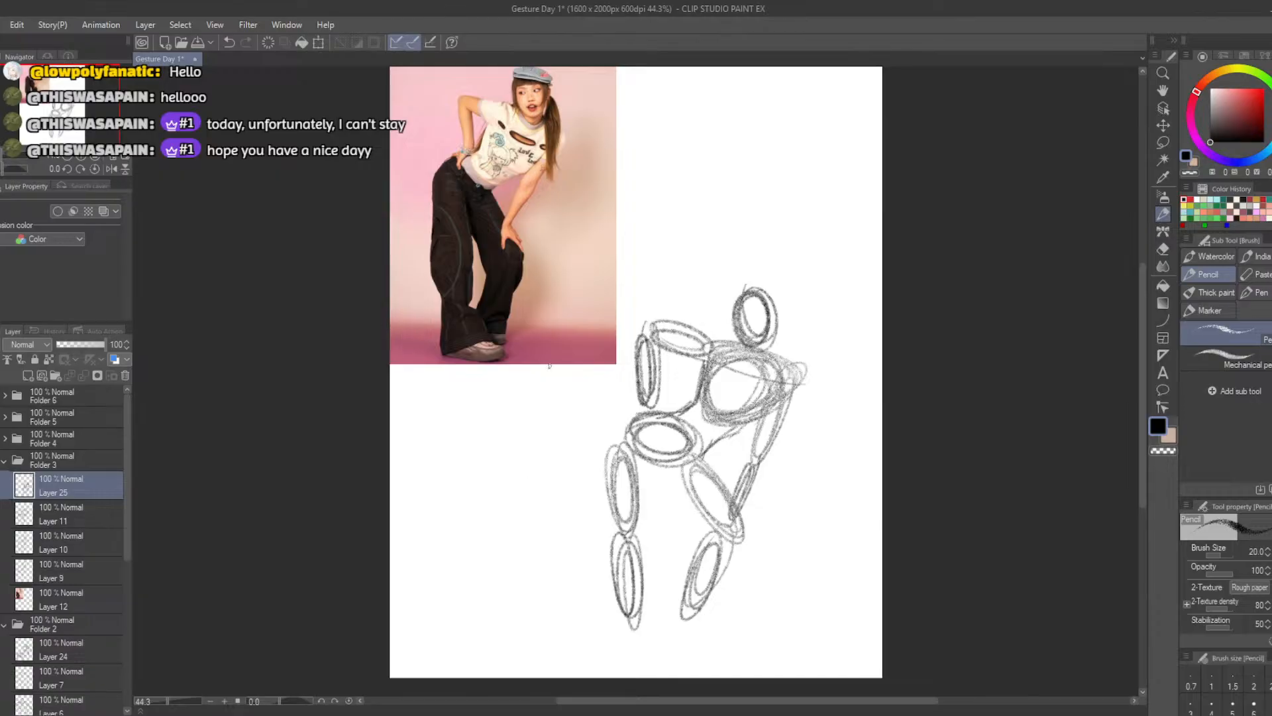
key("ctrl+z")
key("ctrl+z")
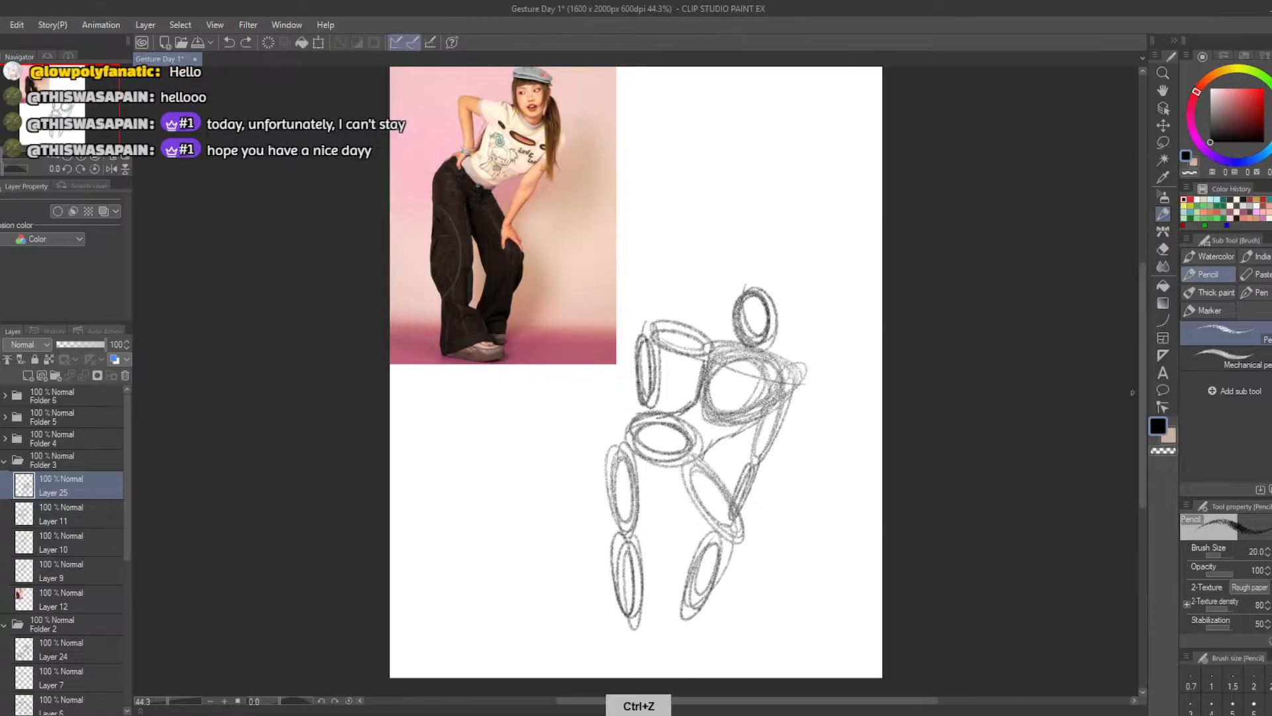
Move the whole figure sketch up into the canvas's upper right area beside the photo and apply the transformation
left_click_drag(1142, 333, 1143, 318)
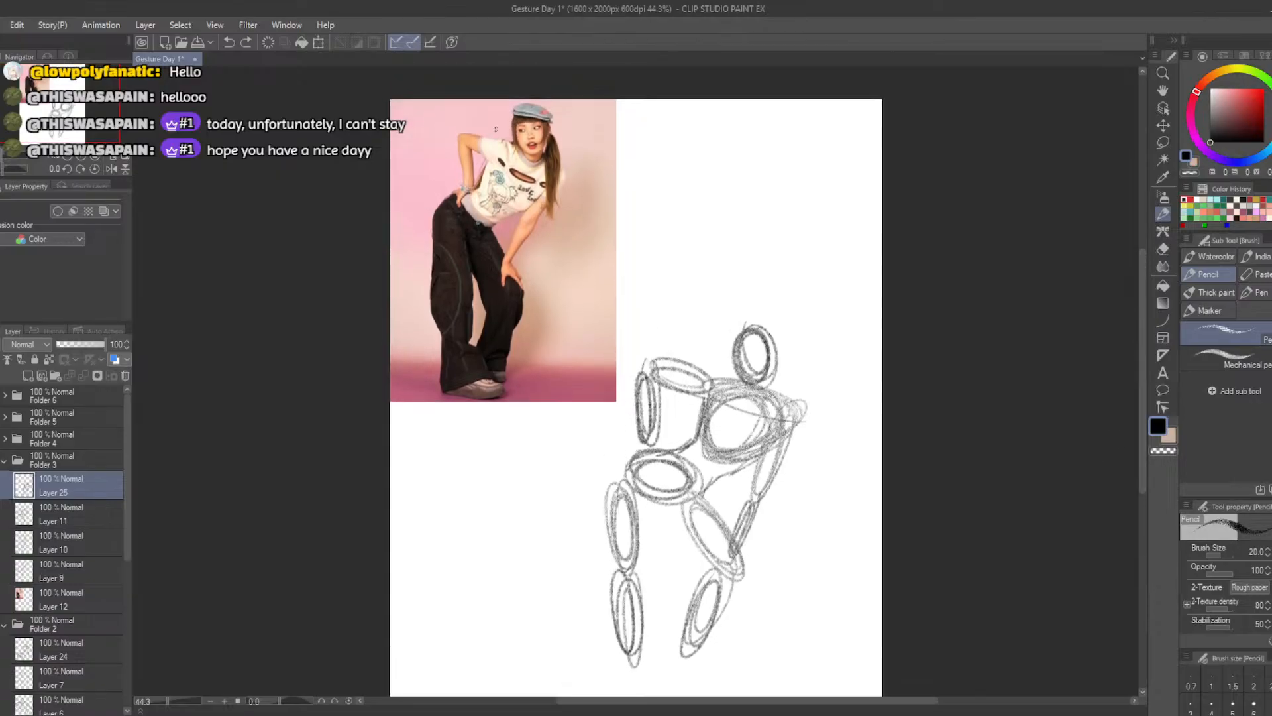
left_click(318, 42)
mouse_move(665, 576)
left_mouse_down()
mouse_move(718, 604)
mouse_move(737, 593)
mouse_move(734, 602)
left_mouse_up()
left_click_drag(1144, 406, 1146, 431)
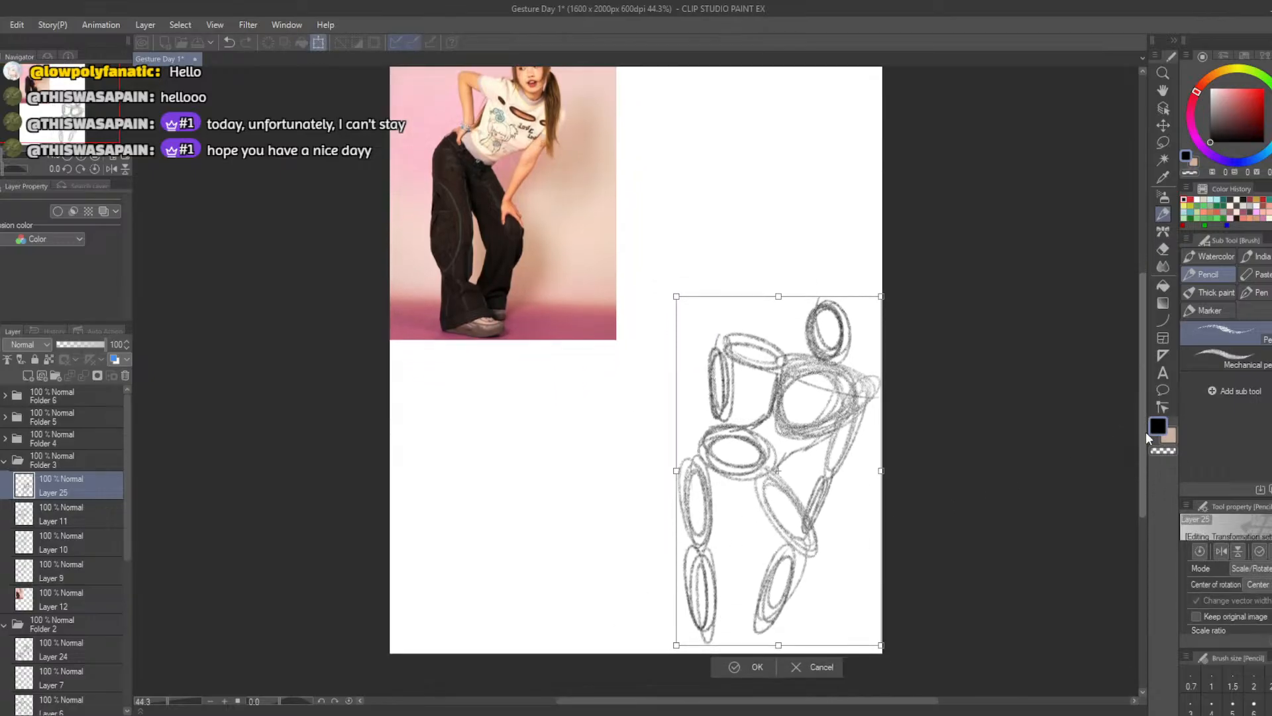
left_click_drag(753, 590, 736, 355)
left_click_drag(1142, 372, 1138, 345)
left_click_drag(723, 483, 733, 466)
left_click(728, 499)
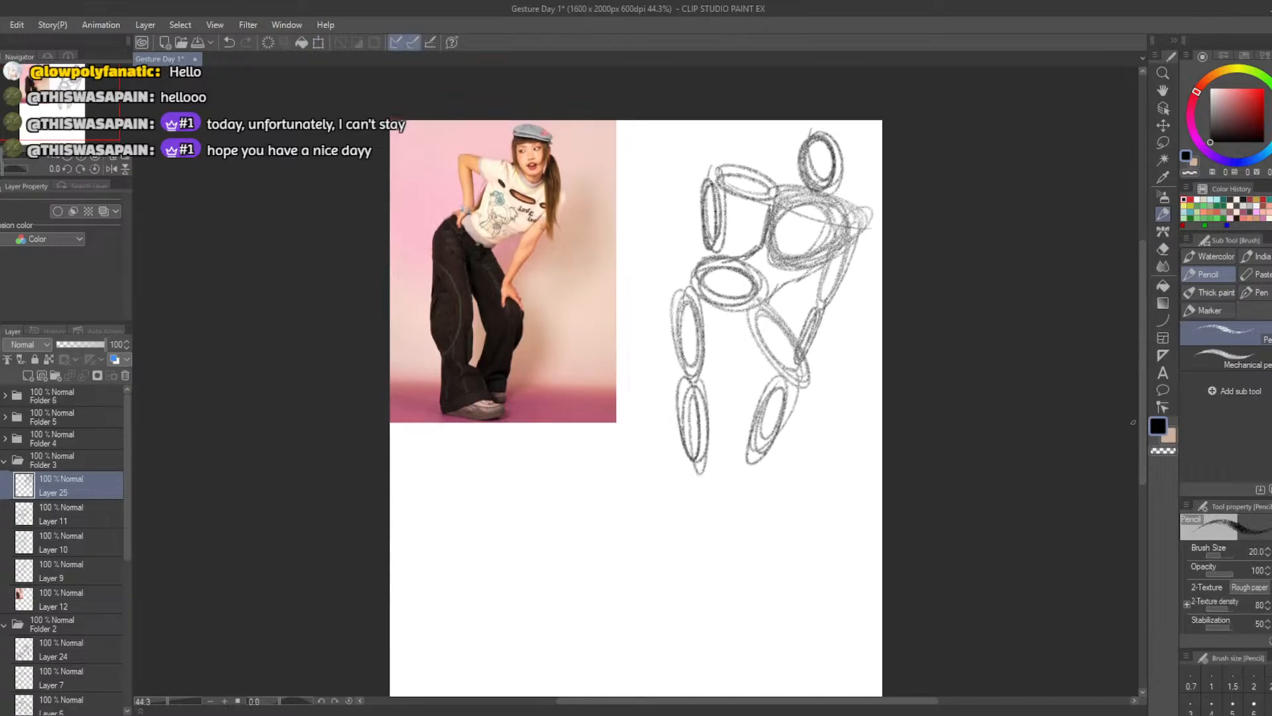
mouse_move(1136, 413)
left_mouse_down()
mouse_move(1132, 466)
mouse_move(1139, 432)
left_mouse_up()
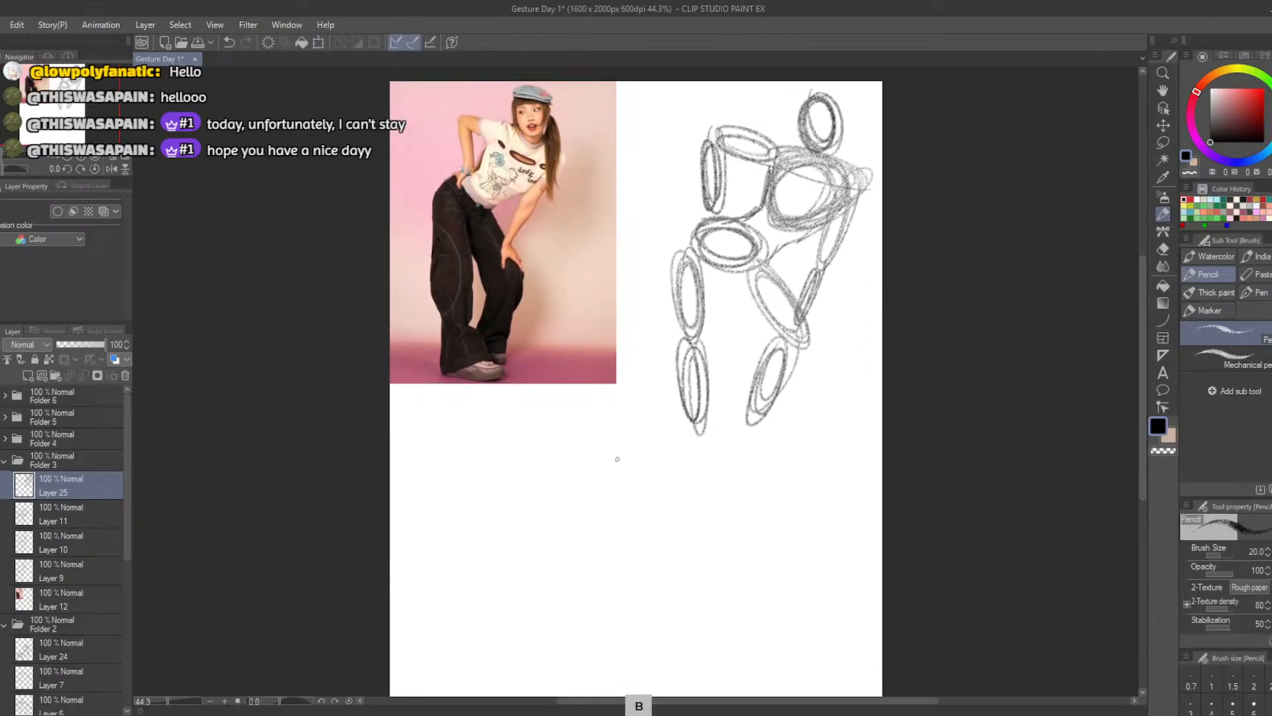
Try to draw a tilted head oval and a ribcage oval for a smaller second figure below the photo
mouse_move(617, 458)
left_mouse_down()
mouse_move(600, 477)
mouse_move(616, 457)
mouse_move(623, 484)
left_mouse_up()
key("ctrl+z")
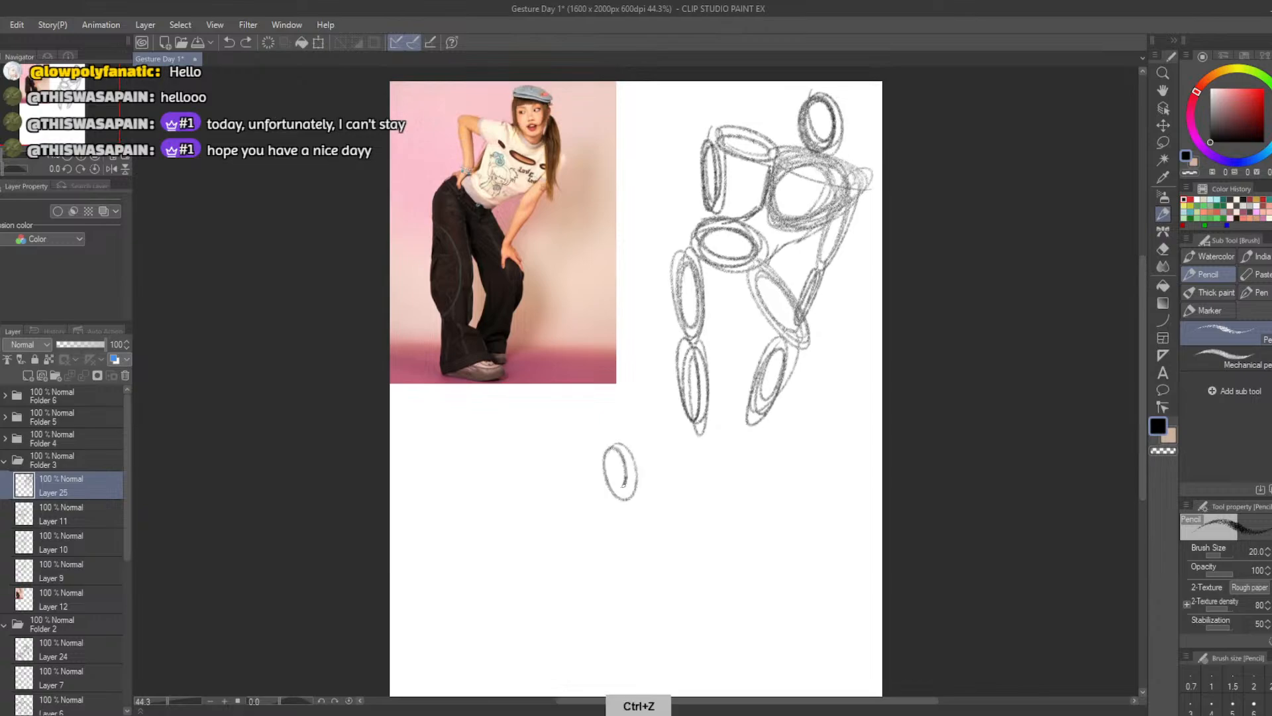
key("ctrl+z")
mouse_move(613, 438)
left_mouse_down()
mouse_move(606, 487)
mouse_move(600, 444)
mouse_move(596, 457)
mouse_move(616, 451)
mouse_move(600, 477)
mouse_move(606, 464)
mouse_move(598, 472)
mouse_move(593, 458)
mouse_move(610, 480)
mouse_move(596, 442)
mouse_move(557, 532)
left_mouse_up()
key("ctrl+z")
key("ctrl+z")
key("ctrl+z")
key("ctrl+z")
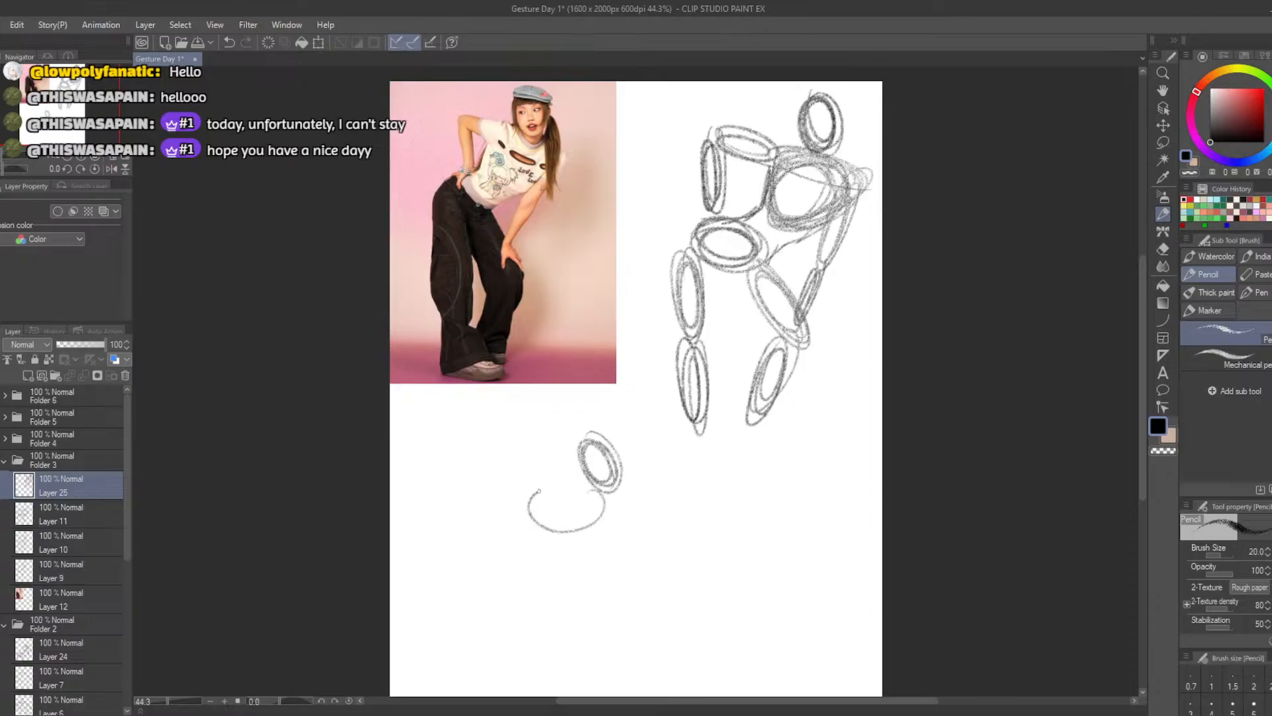
Try to complete the small figure's ribcage and add a darkened hip oval diagonally below it
key("ctrl+z")
mouse_move(576, 482)
left_mouse_down()
mouse_move(563, 515)
mouse_move(571, 487)
mouse_move(557, 485)
mouse_move(574, 526)
mouse_move(550, 490)
mouse_move(568, 522)
mouse_move(540, 506)
mouse_move(598, 494)
mouse_move(477, 548)
mouse_move(514, 549)
mouse_move(498, 534)
mouse_move(490, 547)
mouse_move(510, 518)
mouse_move(479, 560)
mouse_move(504, 532)
mouse_move(526, 533)
mouse_move(468, 548)
mouse_move(517, 550)
mouse_move(462, 532)
left_mouse_up()
key("ctrl+z")
key("ctrl+z")
key("ctrl+z")
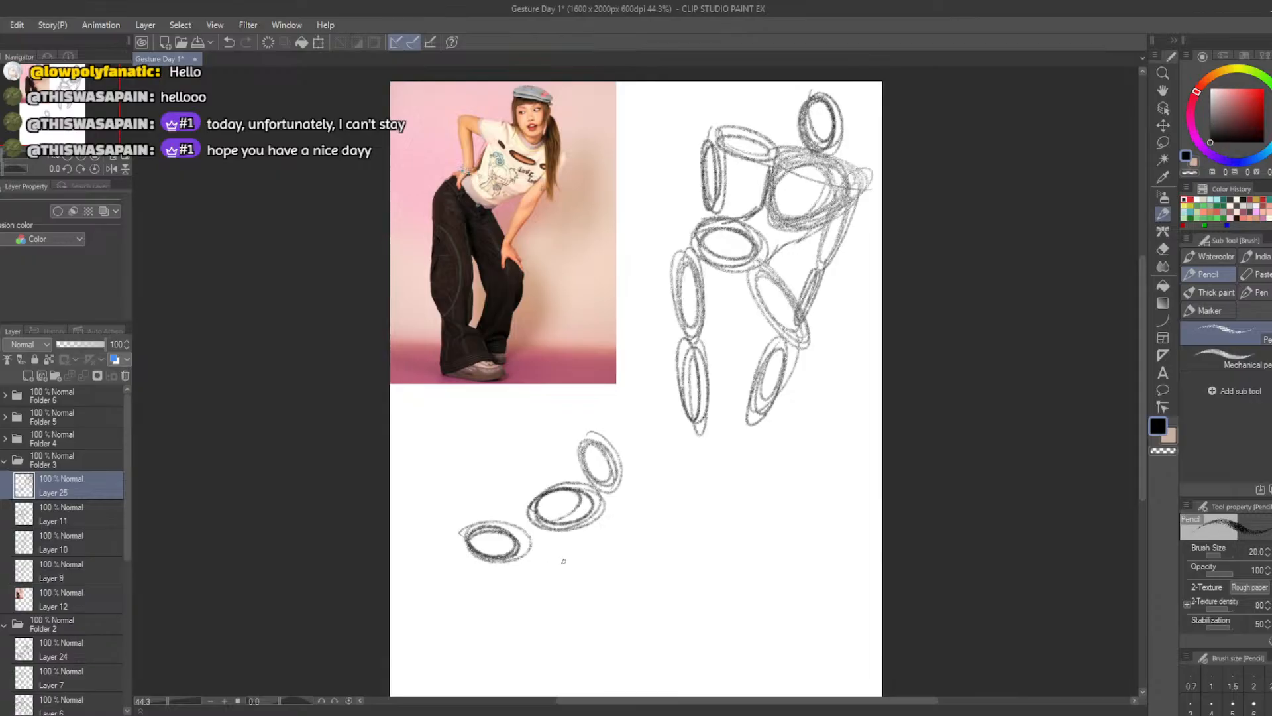
mouse_move(550, 551)
left_mouse_down()
mouse_move(619, 583)
mouse_move(580, 579)
mouse_move(603, 563)
mouse_move(554, 570)
left_mouse_up()
key("ctrl+z")
mouse_move(586, 611)
left_mouse_down()
mouse_move(568, 663)
mouse_move(587, 606)
mouse_move(571, 653)
mouse_move(549, 615)
left_mouse_up()
key("ctrl+z")
key("ctrl+z")
key("ctrl+z")
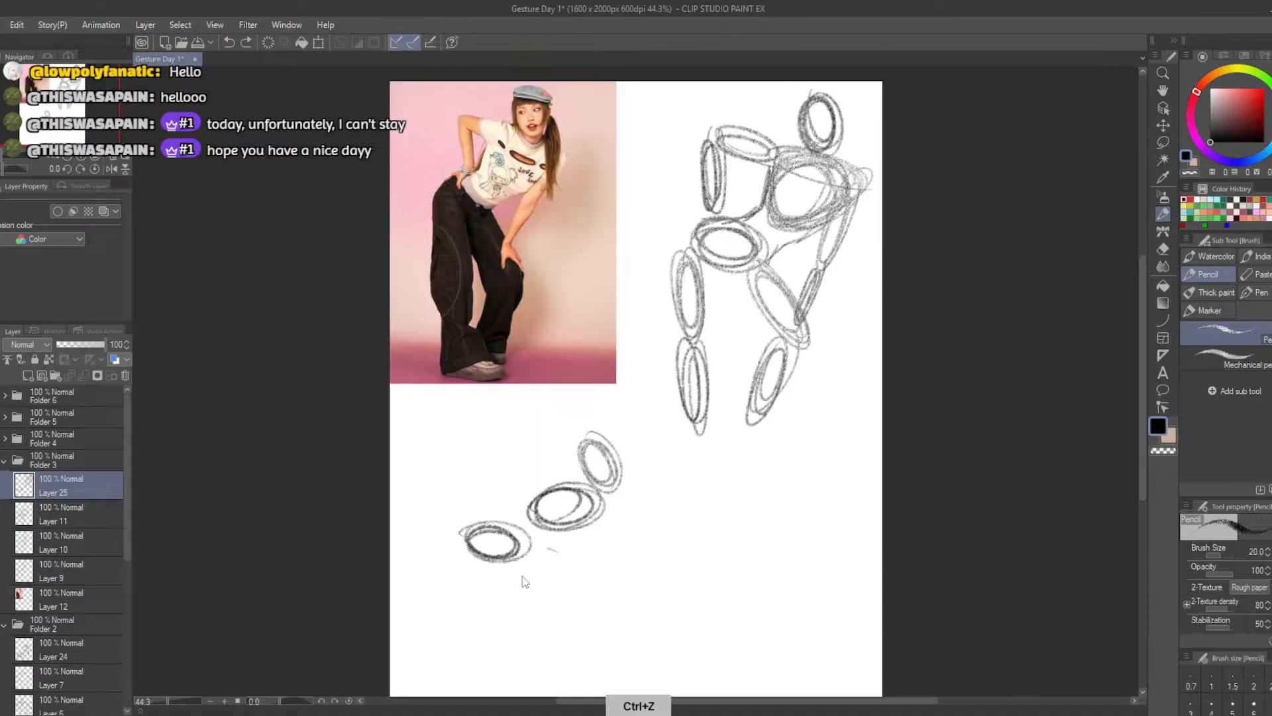
mouse_move(490, 527)
left_mouse_down()
mouse_move(524, 553)
mouse_move(464, 540)
left_mouse_up()
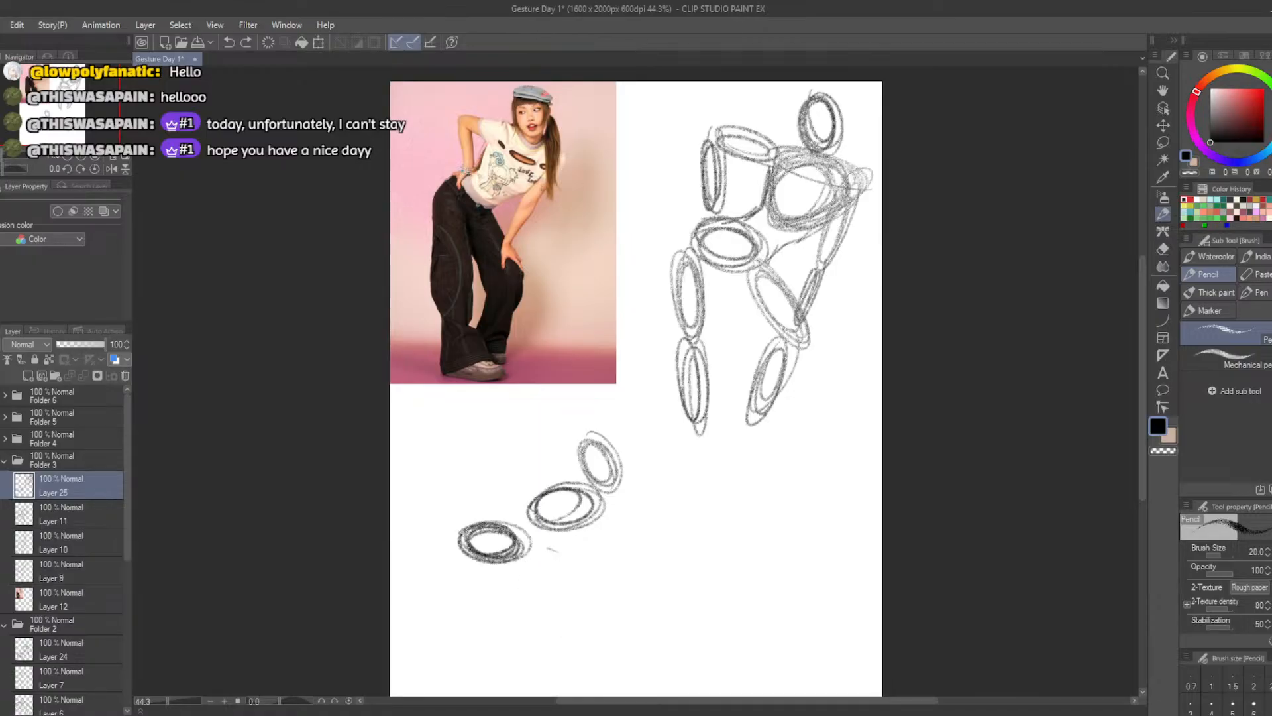
Try to draw the small figure's hand-on-hip arm as two narrow ovals from ribcage to hips
mouse_move(558, 484)
left_mouse_down()
mouse_move(489, 463)
mouse_move(468, 510)
left_mouse_up()
key("ctrl+z")
key("ctrl+z")
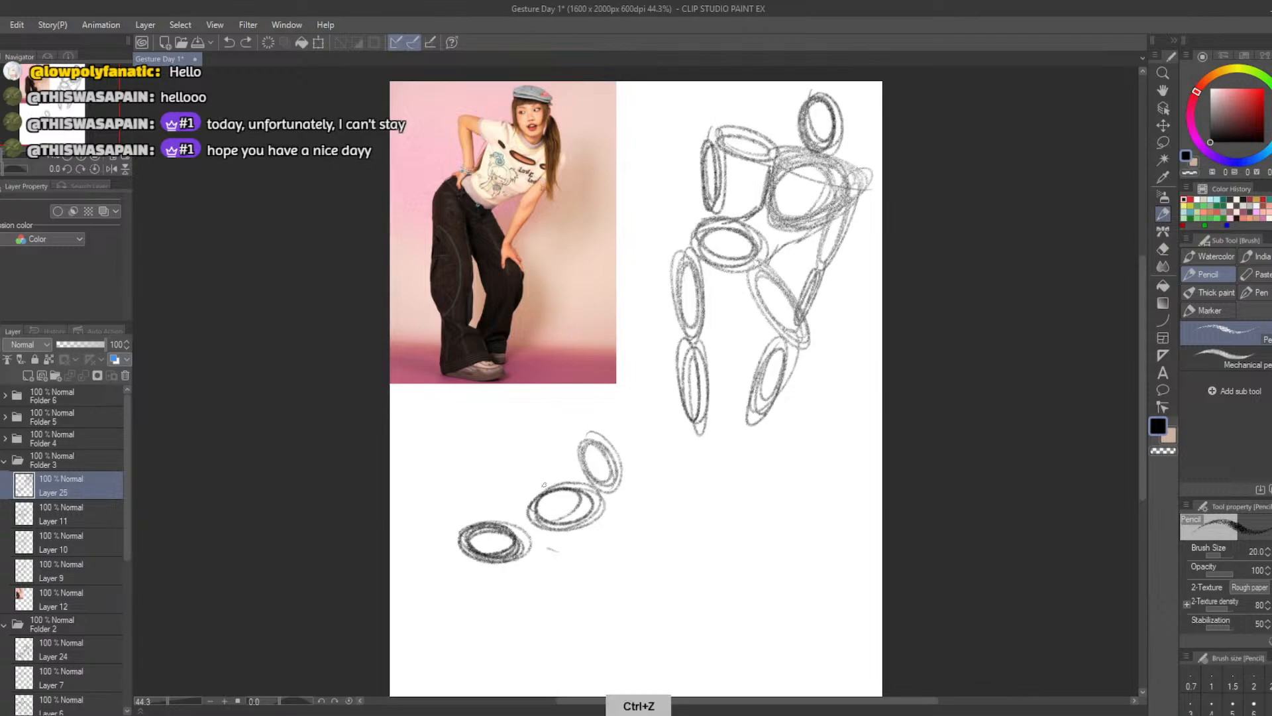
mouse_move(563, 481)
left_mouse_down()
mouse_move(465, 445)
mouse_move(550, 474)
mouse_move(553, 463)
mouse_move(510, 472)
mouse_move(502, 457)
mouse_move(479, 517)
mouse_move(484, 463)
left_mouse_up()
key("ctrl+z")
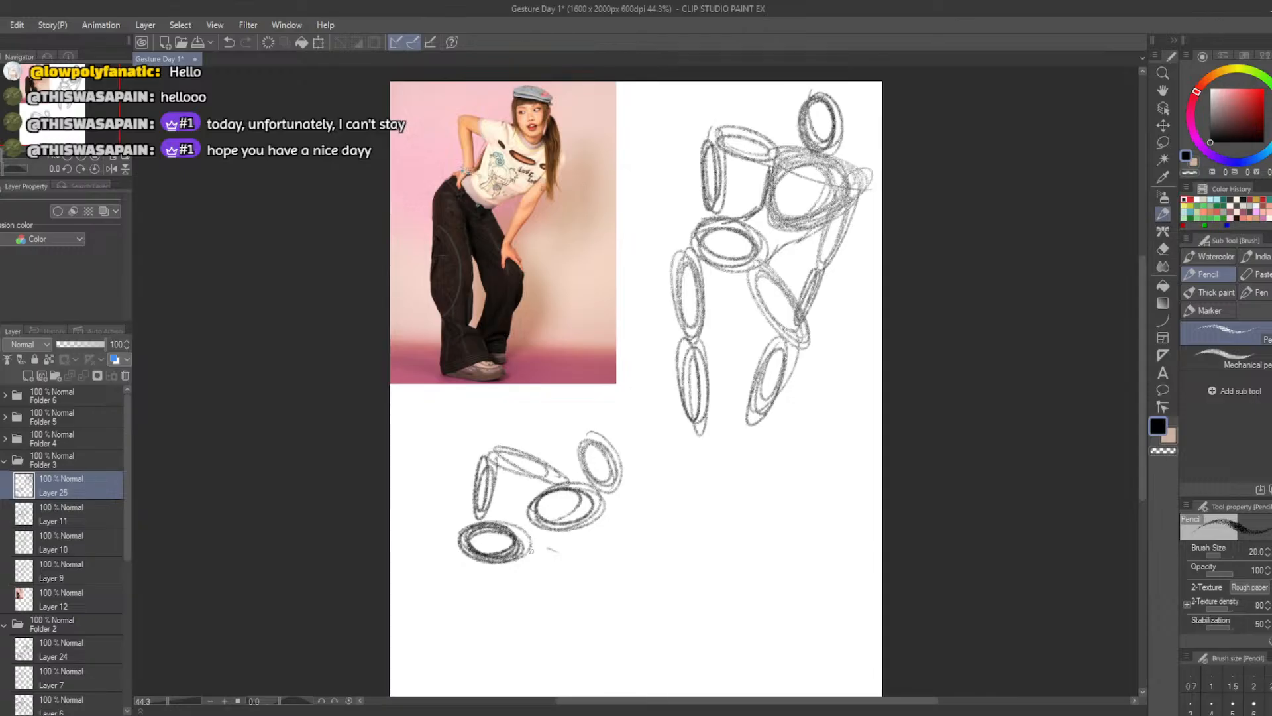
Try to draw the small figure's bent front leg as two ovals and its rear thigh below the hips
mouse_move(566, 550)
left_mouse_down()
mouse_move(629, 580)
mouse_move(538, 554)
mouse_move(593, 574)
mouse_move(571, 673)
mouse_move(593, 587)
mouse_move(582, 636)
mouse_move(595, 590)
mouse_move(582, 597)
left_mouse_up()
key("ctrl+z")
key("ctrl+z")
key("ctrl+z")
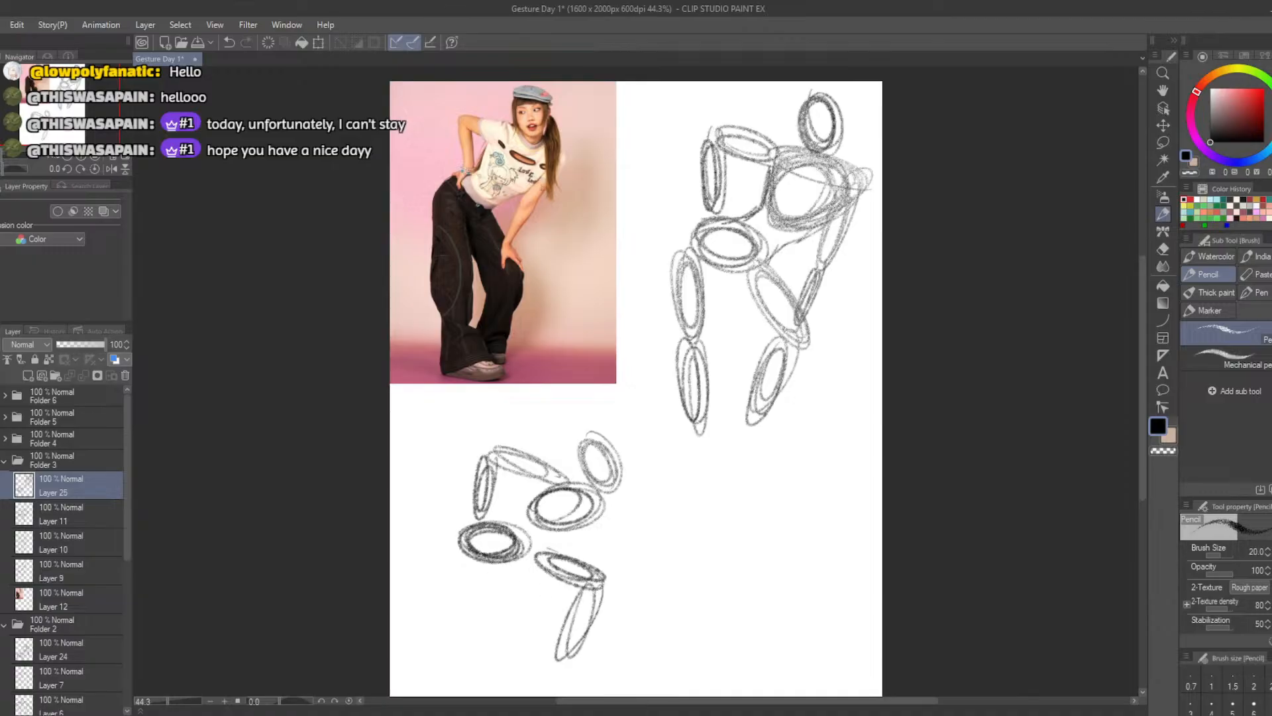
mouse_move(461, 547)
left_mouse_down()
mouse_move(491, 611)
mouse_move(462, 590)
mouse_move(445, 628)
mouse_move(464, 559)
mouse_move(423, 672)
left_mouse_up()
key("ctrl+z")
key("ctrl+z")
Undo all strokes of the small figure below the photo
key("ctrl+z")
key("ctrl+z")
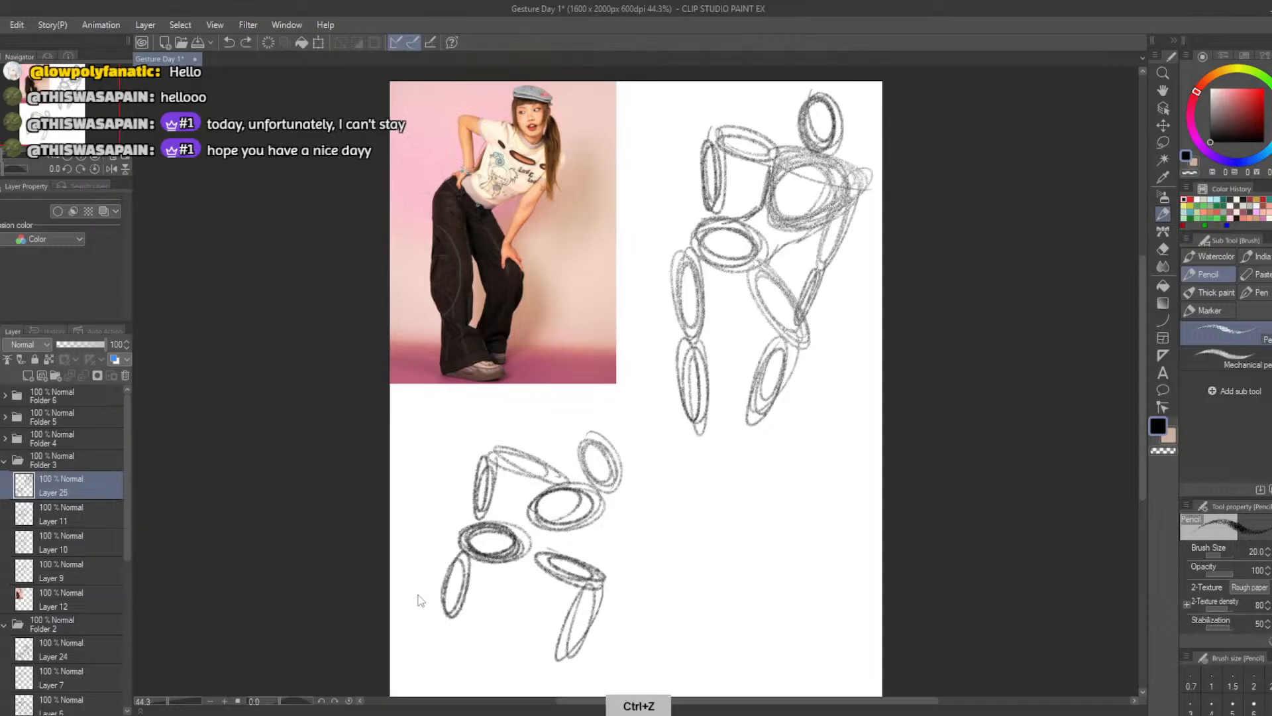
key("ctrl+z")
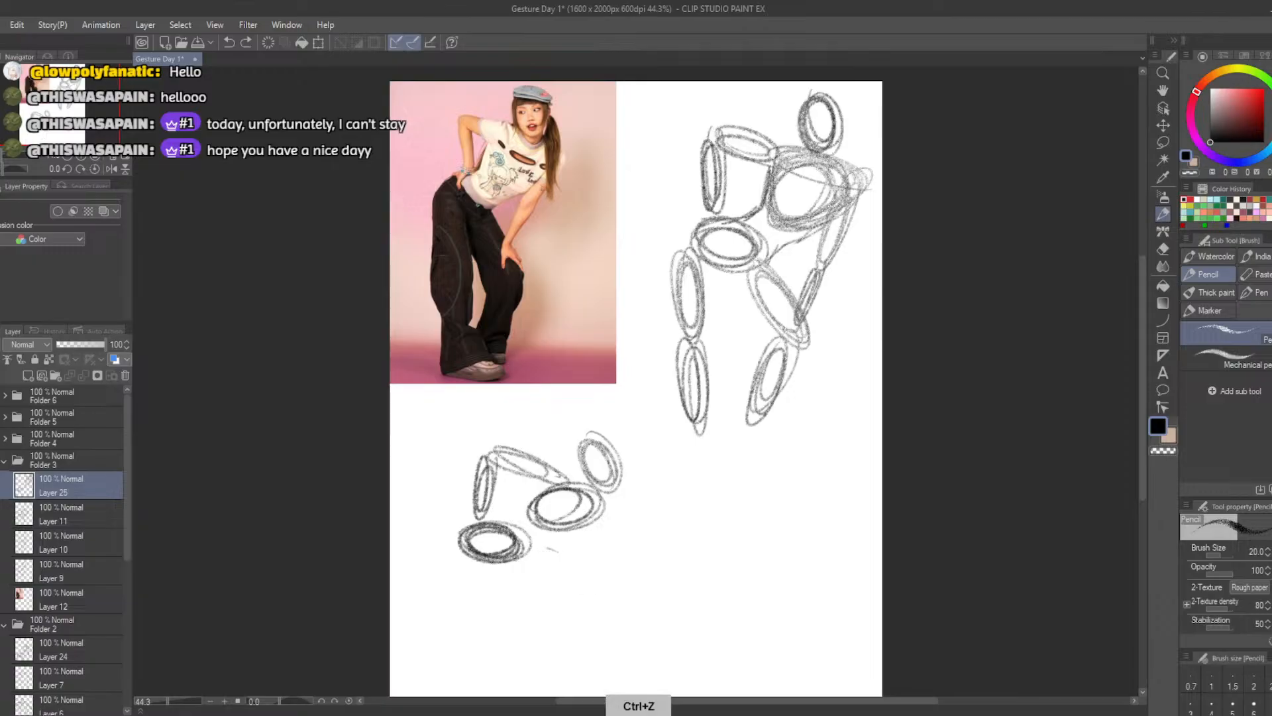
key("ctrl+z")
key("ctrl+z")
key("ctrl+z")
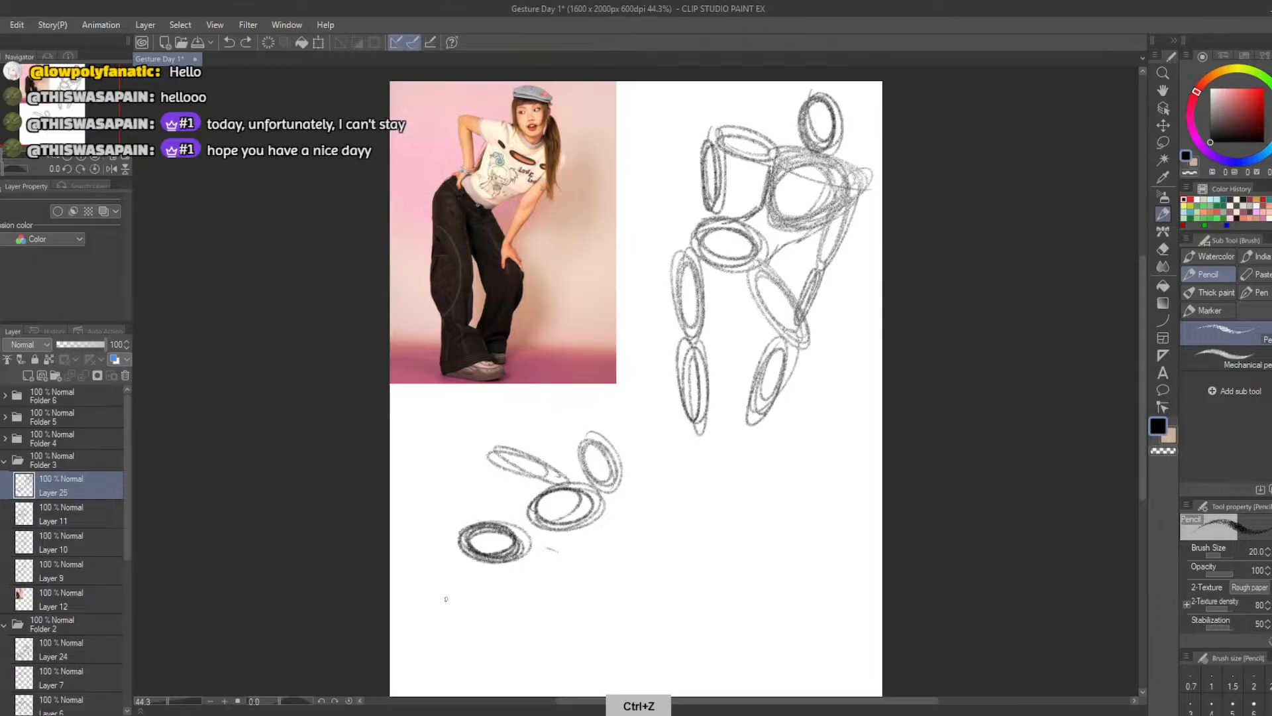
Try a new small figure with hips, upright ribcage and head ovals plus a hand-on-hip arm
key("ctrl+z")
key("ctrl+z")
key("ctrl+z")
key("ctrl+z")
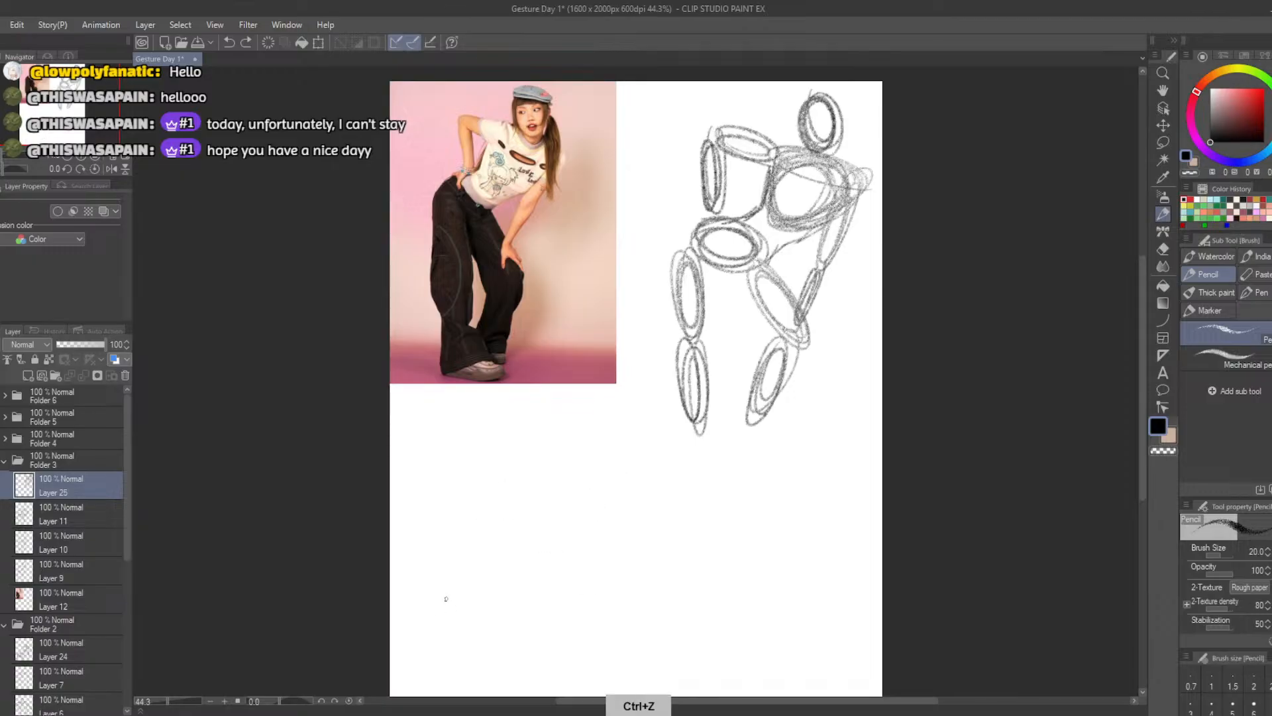
left_click_drag(456, 531, 518, 522)
key("ctrl+z")
mouse_move(513, 471)
left_mouse_down()
mouse_move(490, 458)
mouse_move(545, 476)
mouse_move(485, 446)
mouse_move(593, 492)
mouse_move(535, 470)
mouse_move(578, 495)
mouse_move(558, 454)
mouse_move(567, 498)
mouse_move(524, 496)
mouse_move(580, 472)
mouse_move(535, 458)
mouse_move(567, 503)
mouse_move(533, 462)
mouse_move(569, 475)
mouse_move(528, 491)
mouse_move(568, 471)
mouse_move(553, 443)
left_mouse_up()
key("ctrl+z")
key("ctrl+z")
mouse_move(550, 398)
left_mouse_down()
mouse_move(530, 424)
mouse_move(563, 424)
mouse_move(547, 436)
mouse_move(535, 411)
left_mouse_up()
key("ctrl+z")
mouse_move(517, 457)
left_mouse_down()
mouse_move(506, 441)
mouse_move(465, 445)
mouse_move(480, 507)
mouse_move(473, 494)
left_mouse_up()
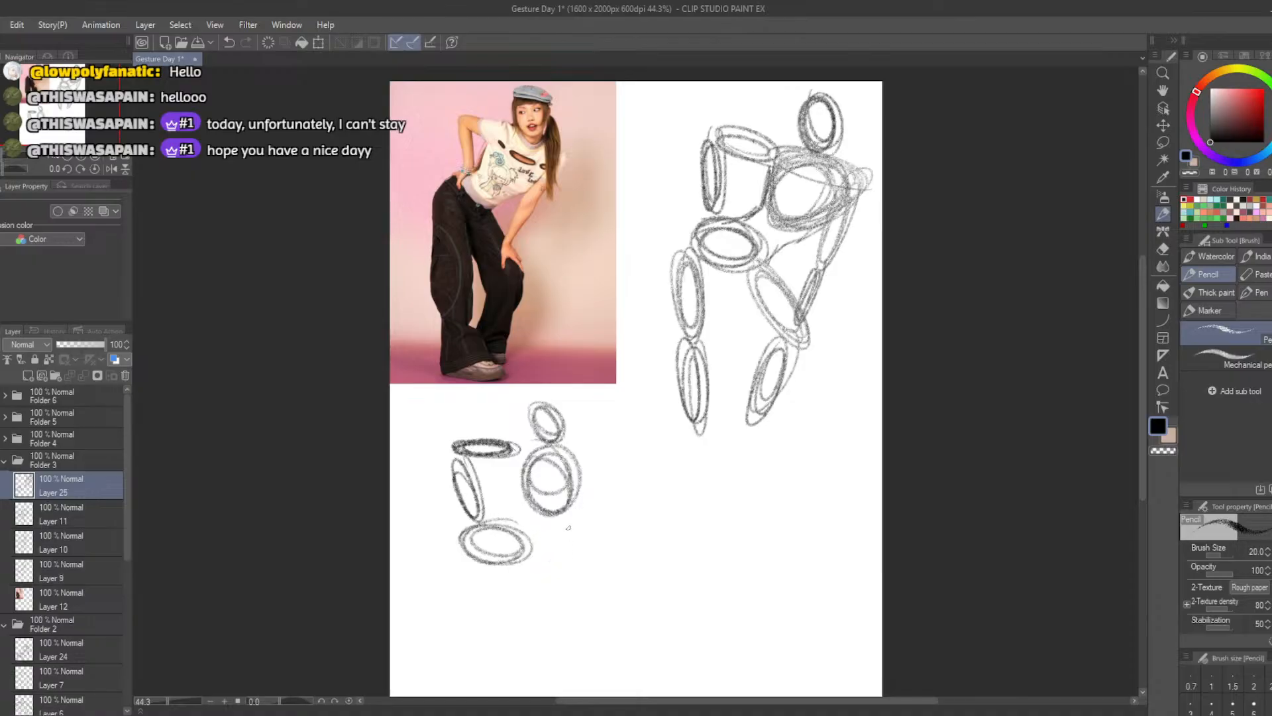
Try to add oval legs and the other arm to the new small figure
mouse_move(569, 527)
left_mouse_down()
mouse_move(573, 502)
mouse_move(563, 569)
left_mouse_up()
key("ctrl+z")
mouse_move(586, 457)
left_mouse_down()
mouse_move(586, 497)
mouse_move(580, 469)
left_mouse_up()
mouse_move(547, 552)
left_mouse_down()
mouse_move(597, 565)
mouse_move(540, 554)
left_mouse_up()
mouse_move(485, 583)
left_mouse_down()
mouse_move(471, 567)
mouse_move(445, 633)
mouse_move(468, 563)
left_mouse_up()
left_click_drag(443, 640, 417, 690)
mouse_move(593, 577)
left_mouse_down()
mouse_move(571, 642)
mouse_move(589, 581)
left_mouse_up()
Undo the second small figure attempt to clear the area below the photo
key("ctrl+z")
key("ctrl+z")
key("ctrl+z")
key("ctrl+z")
key("ctrl+z")
key("ctrl+z")
key("ctrl+z")
key("ctrl+z")
key("ctrl+z")
key("ctrl+z")
key("ctrl+z")
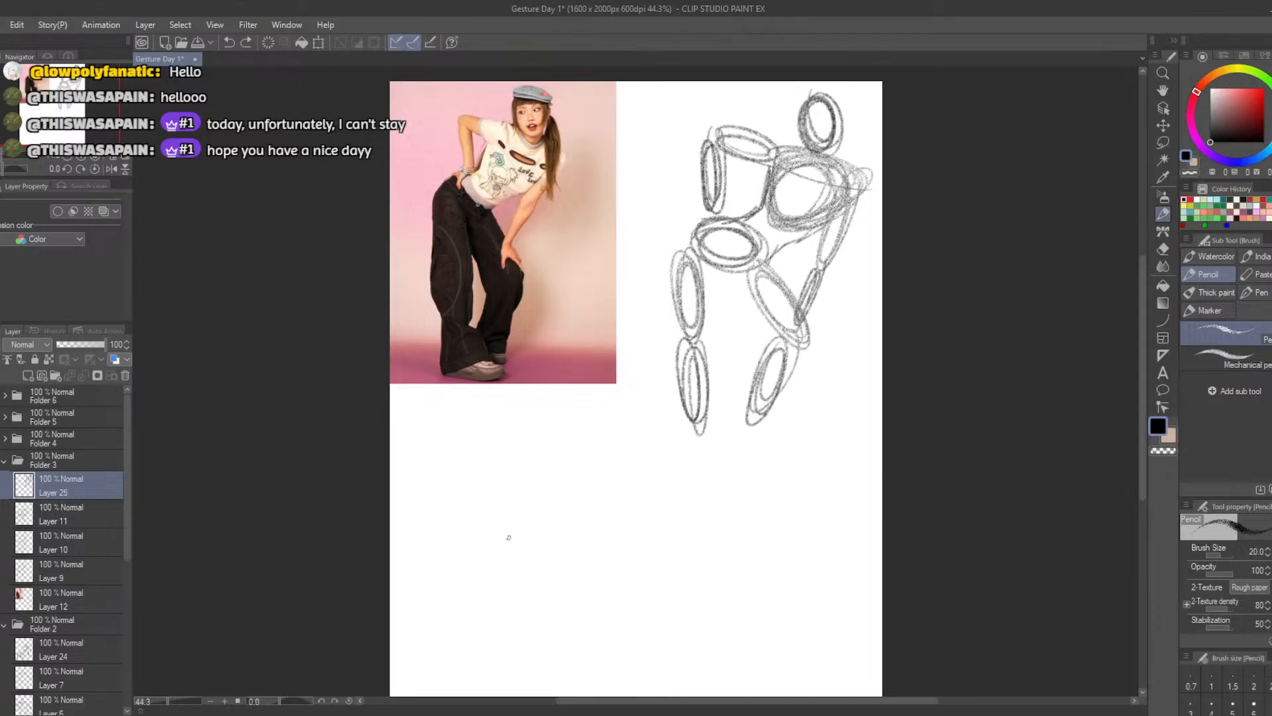
Draw a small, dark head oval below the photo to start the second figure
left_click(521, 481)
mouse_move(521, 470)
left_mouse_down()
mouse_move(561, 516)
mouse_move(555, 460)
mouse_move(517, 466)
left_mouse_up()
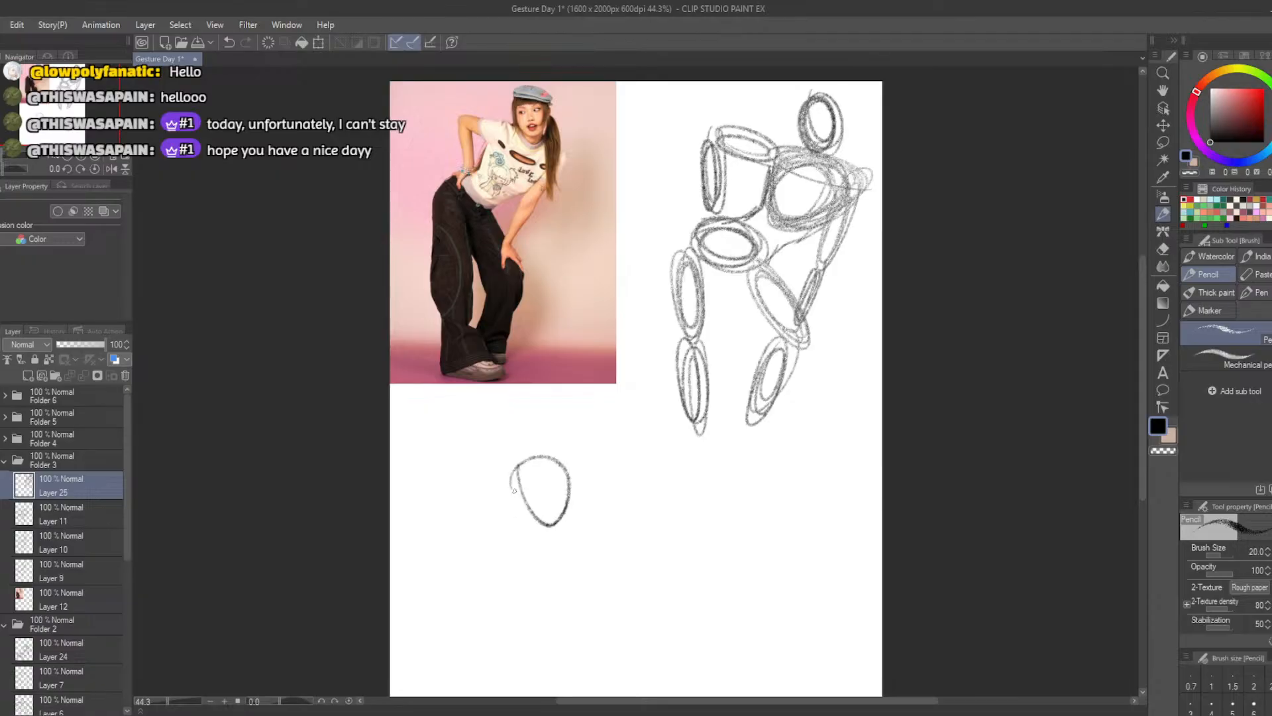
key("ctrl+z")
mouse_move(506, 548)
left_mouse_down()
mouse_move(524, 527)
mouse_move(503, 530)
mouse_move(530, 530)
left_mouse_up()
mouse_move(535, 456)
left_mouse_down()
mouse_move(545, 443)
mouse_move(543, 474)
mouse_move(533, 457)
mouse_move(556, 467)
mouse_move(562, 437)
left_mouse_up()
key("ctrl+z")
key("ctrl+z")
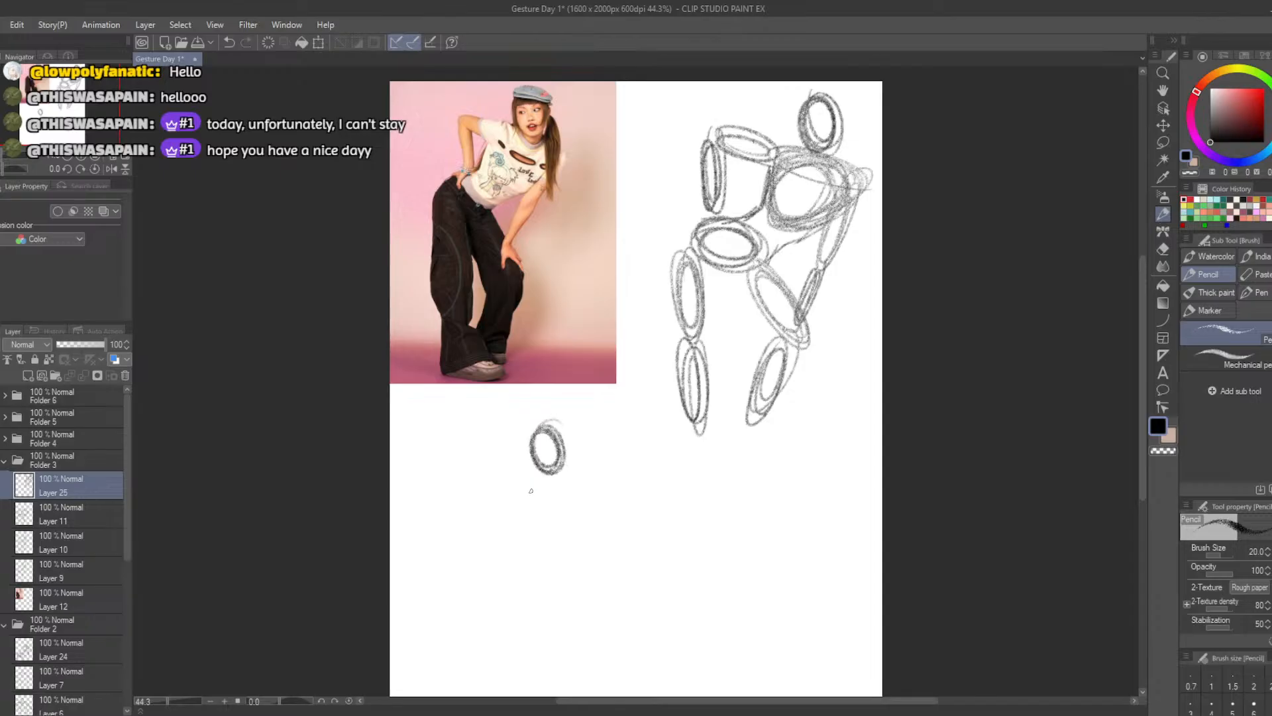
Draw a rounded ribcage oval directly beneath the small head
mouse_move(507, 479)
left_mouse_down()
mouse_move(555, 517)
mouse_move(508, 483)
mouse_move(570, 491)
mouse_move(521, 518)
mouse_move(567, 502)
mouse_move(507, 496)
mouse_move(550, 522)
mouse_move(569, 503)
mouse_move(507, 512)
mouse_move(566, 496)
mouse_move(504, 513)
left_mouse_up()
key("ctrl+z")
key("ctrl+z")
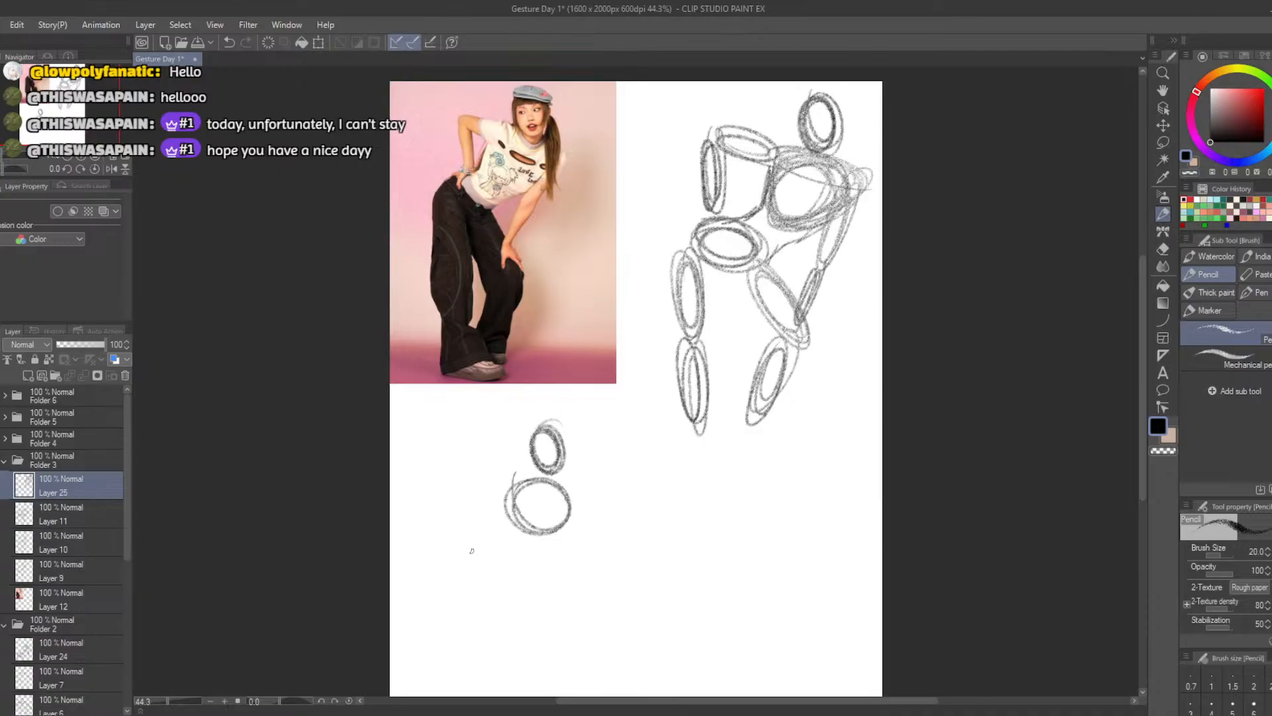
mouse_move(461, 538)
left_mouse_down()
mouse_move(514, 560)
mouse_move(472, 542)
mouse_move(493, 565)
mouse_move(461, 524)
mouse_move(513, 491)
left_mouse_up()
key("ctrl+z")
mouse_move(466, 538)
left_mouse_down()
mouse_move(464, 561)
mouse_move(491, 570)
left_mouse_up()
key("ctrl+z")
key("ctrl+z")
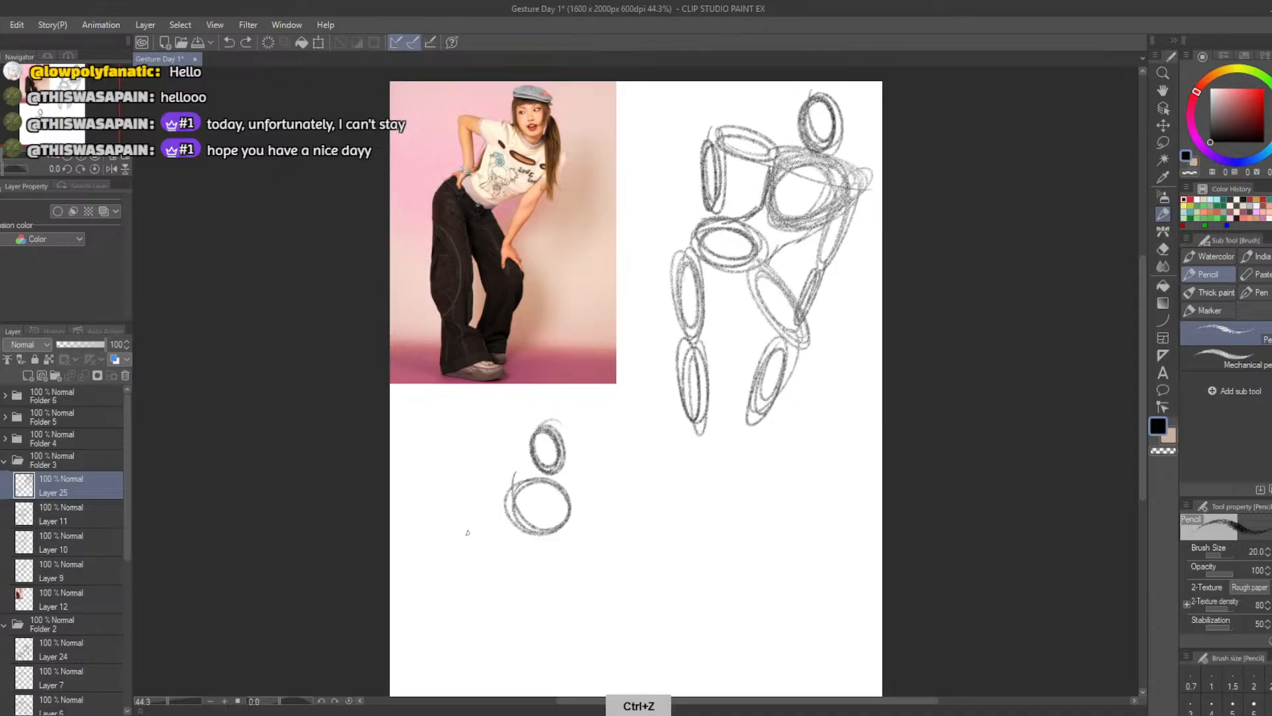
Draw a tilted hip oval diagonally below the ribcage and build both legs with thigh and calf ovals
mouse_move(460, 531)
left_mouse_down()
mouse_move(509, 570)
mouse_move(468, 534)
mouse_move(479, 565)
mouse_move(482, 535)
mouse_move(475, 562)
mouse_move(509, 546)
mouse_move(534, 552)
mouse_move(578, 609)
mouse_move(546, 565)
mouse_move(568, 609)
mouse_move(528, 569)
mouse_move(544, 600)
mouse_move(532, 581)
mouse_move(569, 600)
mouse_move(522, 578)
mouse_move(557, 603)
mouse_move(547, 629)
mouse_move(564, 617)
mouse_move(538, 662)
mouse_move(560, 641)
mouse_move(553, 612)
left_mouse_up()
key("ctrl+z")
key("ctrl+z")
mouse_move(464, 556)
left_mouse_down()
mouse_move(443, 612)
mouse_move(457, 563)
mouse_move(440, 686)
mouse_move(434, 607)
left_mouse_up()
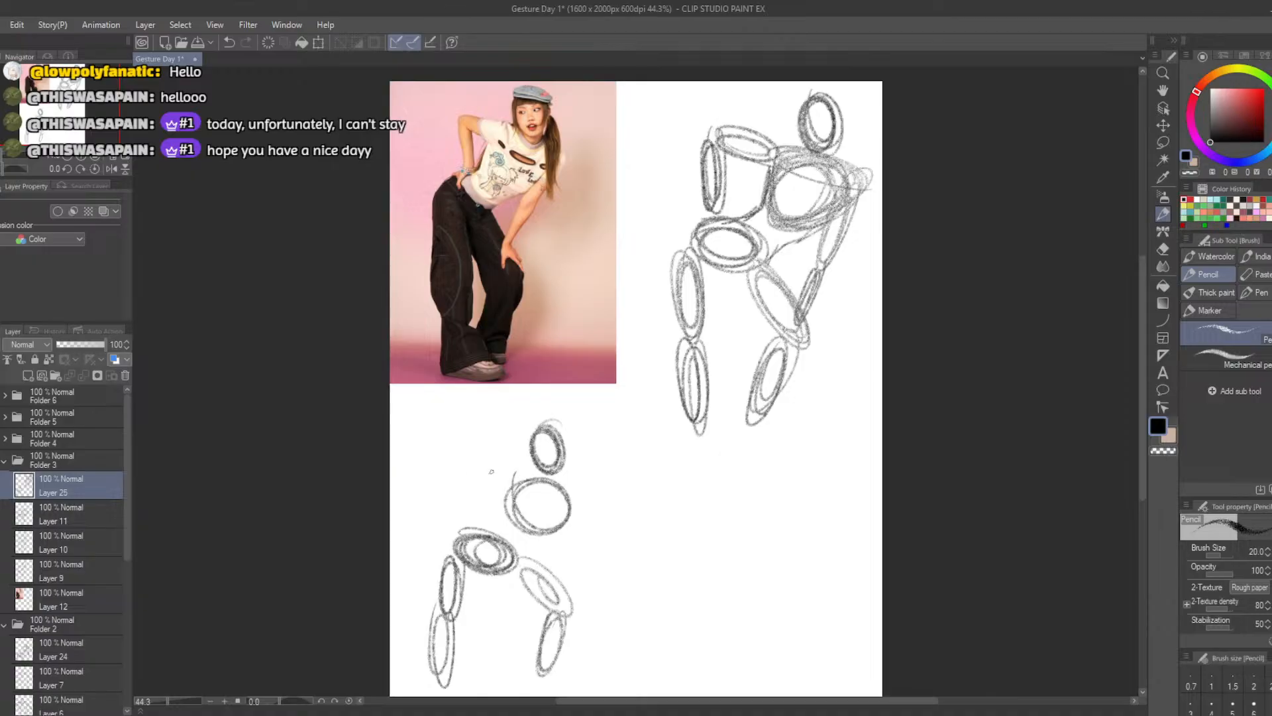
Draw the small figure's hand-on-hip arm and its other arm reaching to the knee, using two ovals each
mouse_move(516, 476)
left_mouse_down()
mouse_move(464, 476)
mouse_move(510, 464)
mouse_move(440, 464)
mouse_move(464, 477)
mouse_move(452, 527)
mouse_move(441, 484)
left_mouse_up()
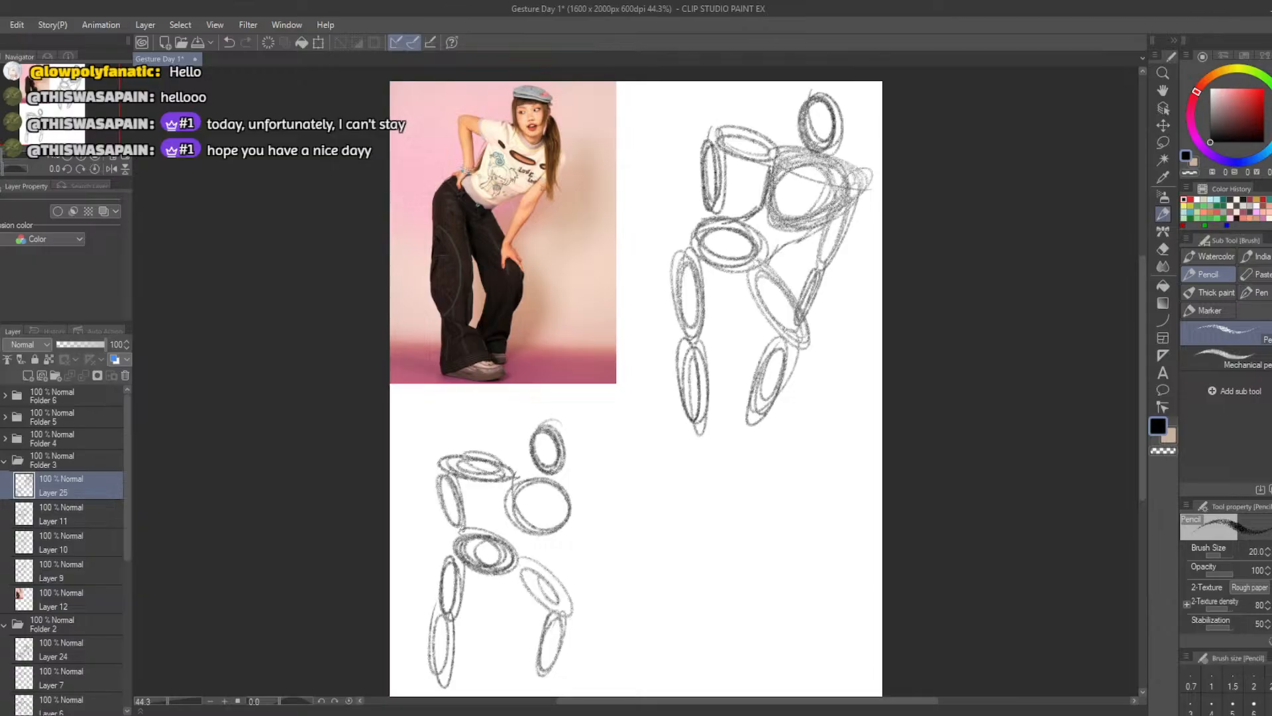
mouse_move(560, 553)
left_mouse_down()
mouse_move(577, 503)
mouse_move(562, 586)
left_mouse_up()
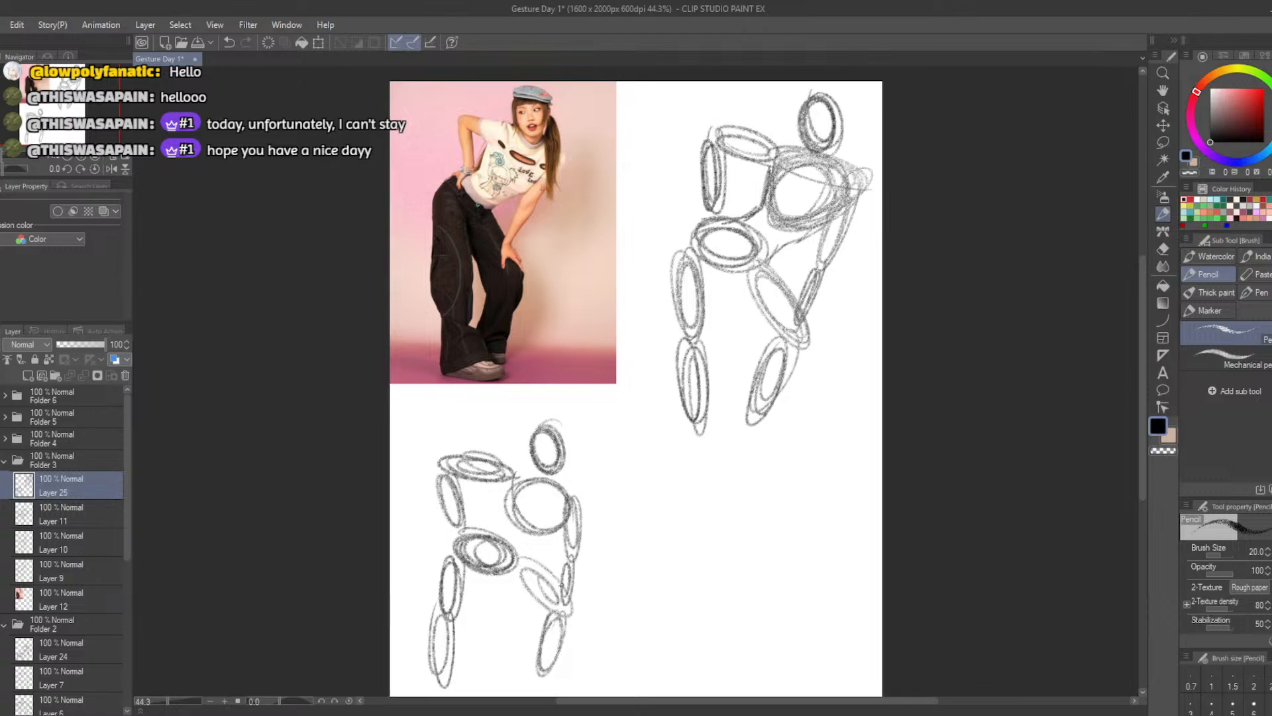
Draw a double-headed arrow between the large figure sketch and the reference photo
mouse_move(685, 208)
left_mouse_down()
mouse_move(598, 193)
mouse_move(620, 215)
mouse_move(674, 218)
mouse_move(683, 195)
mouse_move(697, 212)
left_mouse_up()
mouse_move(667, 199)
left_mouse_down()
mouse_move(673, 189)
mouse_move(687, 212)
mouse_move(668, 195)
left_mouse_up()
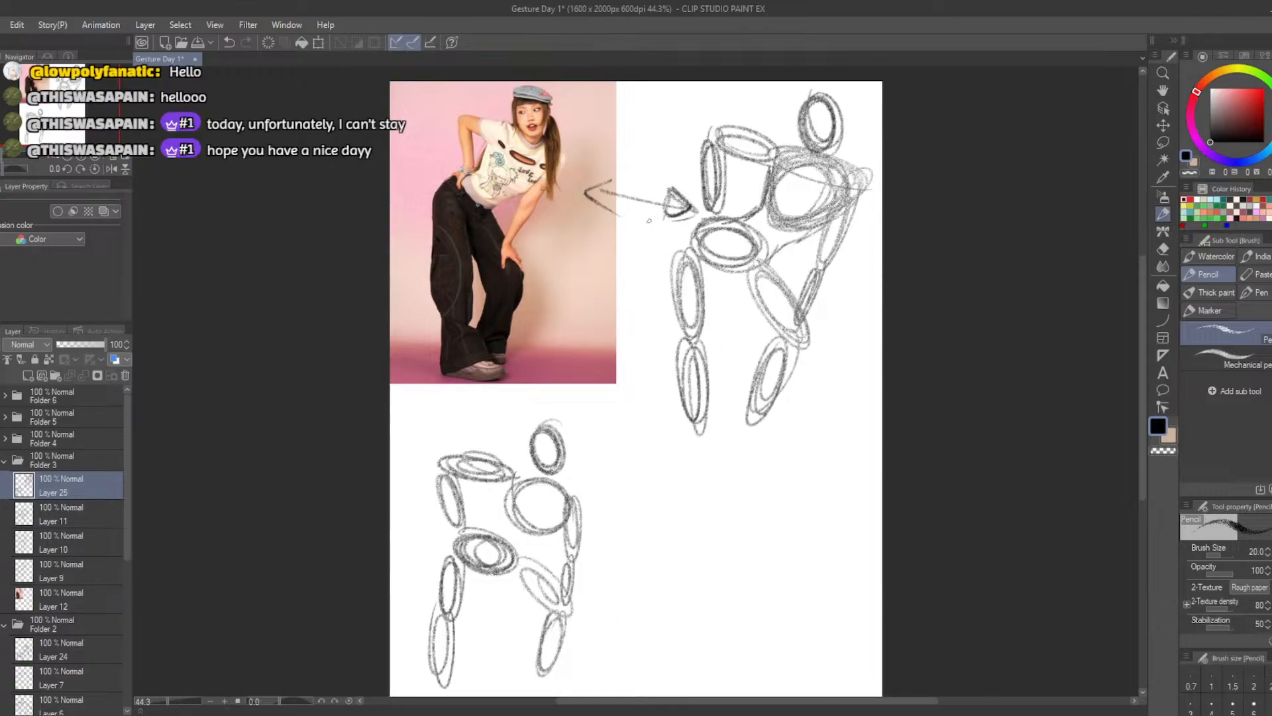
key("b")
mouse_move(722, 322)
left_mouse_down()
mouse_move(722, 351)
mouse_move(716, 302)
left_mouse_up()
key("ctrl+z")
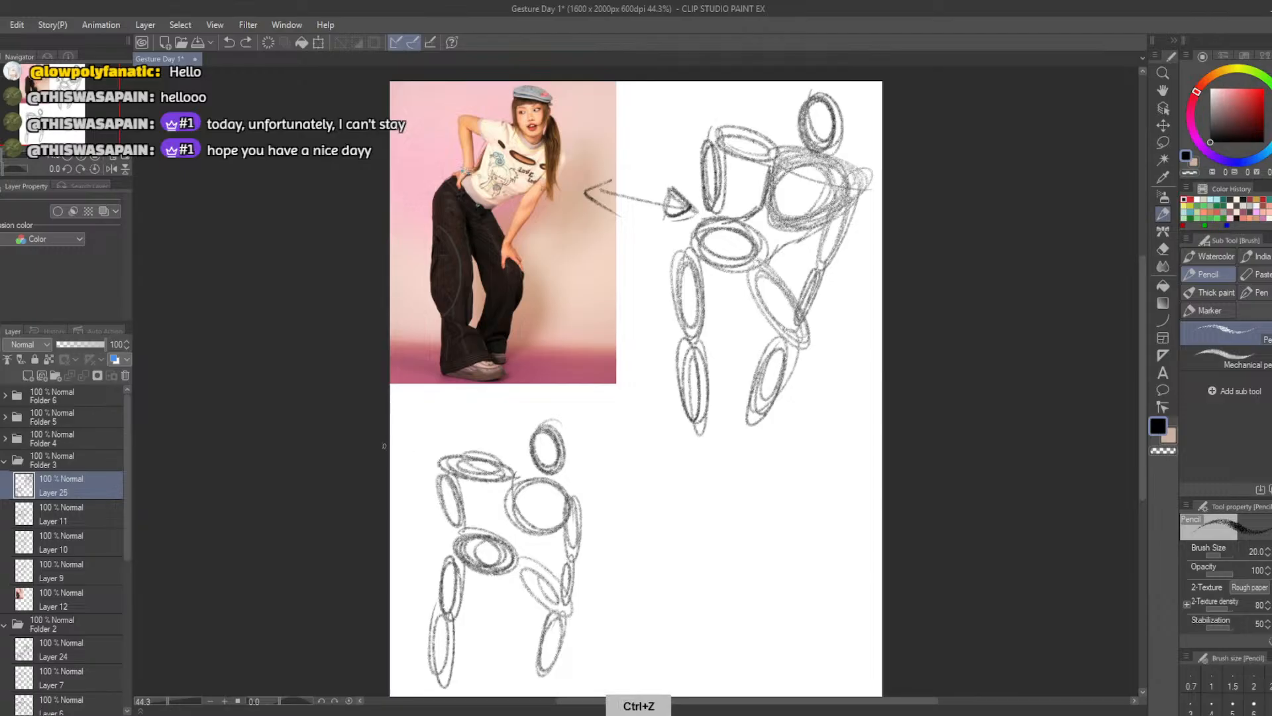
Try out bent direction strokes in the empty area beside the small figure, and undo them
left_click(312, 652)
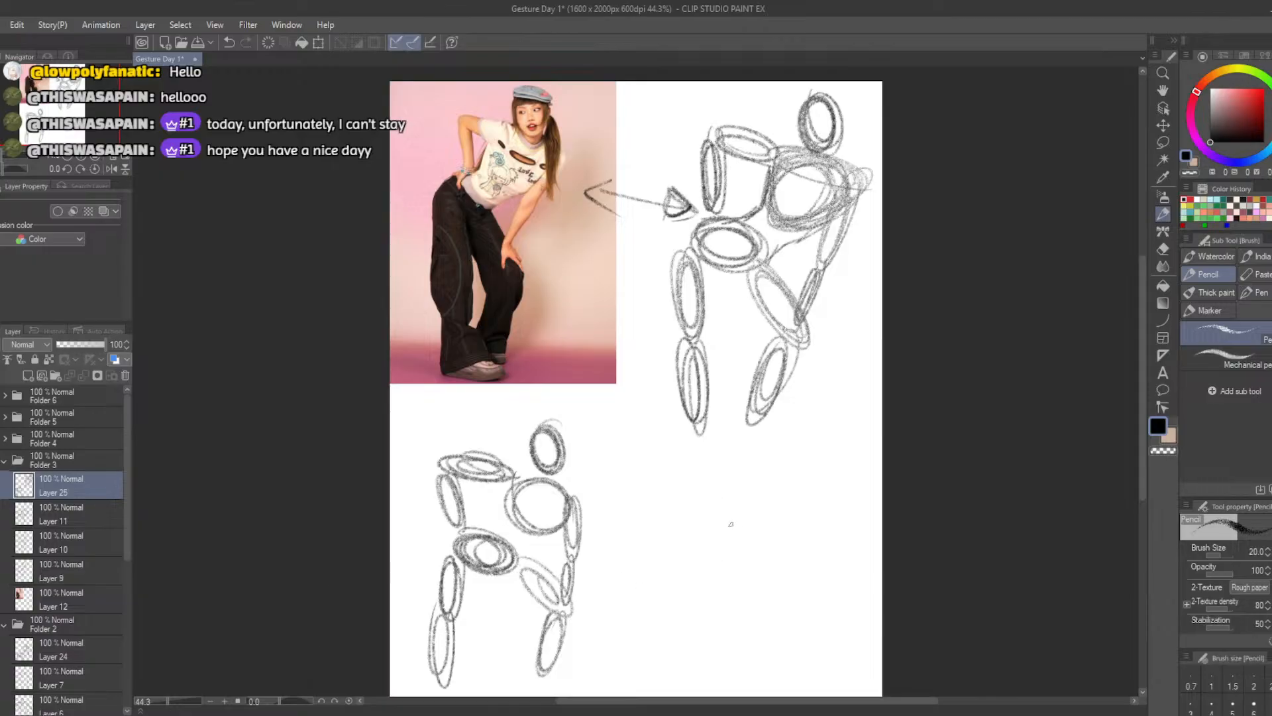
mouse_move(684, 570)
left_mouse_down()
mouse_move(719, 555)
mouse_move(707, 475)
left_mouse_up()
mouse_move(608, 622)
left_mouse_down()
mouse_move(617, 568)
mouse_move(605, 559)
left_mouse_up()
mouse_move(655, 714)
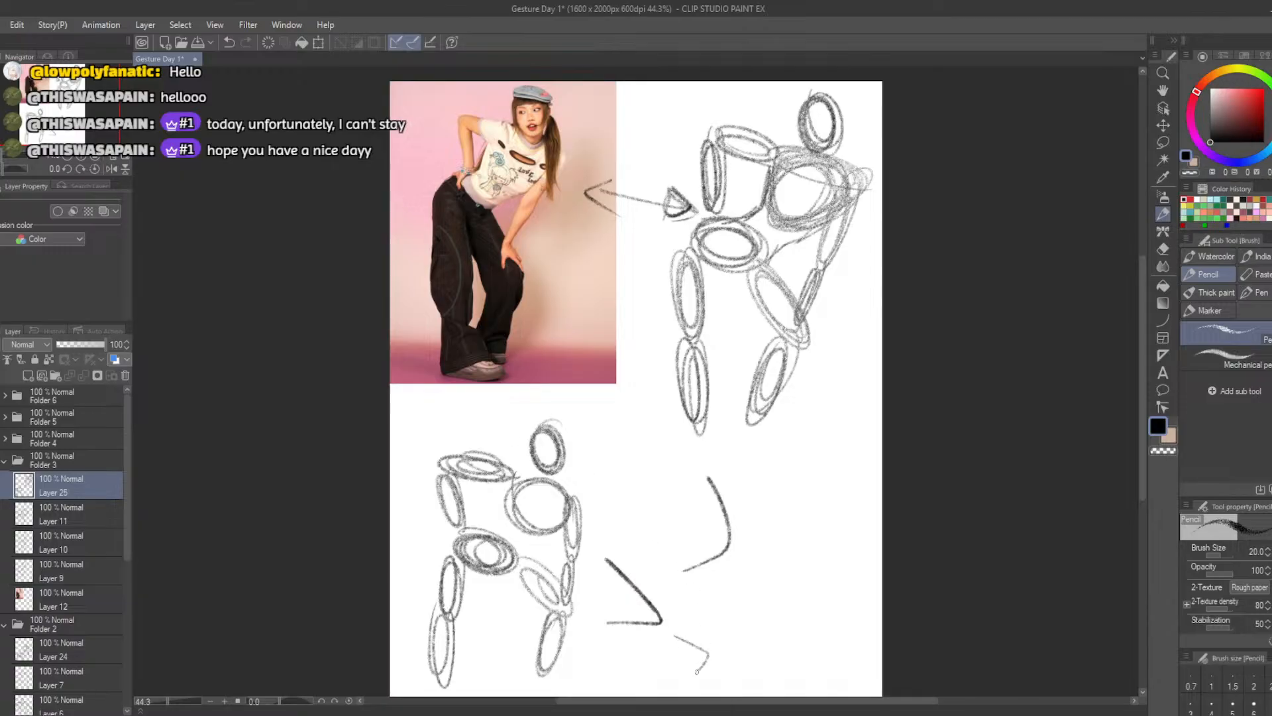
key("ctrl+z")
key("ctrl+z")
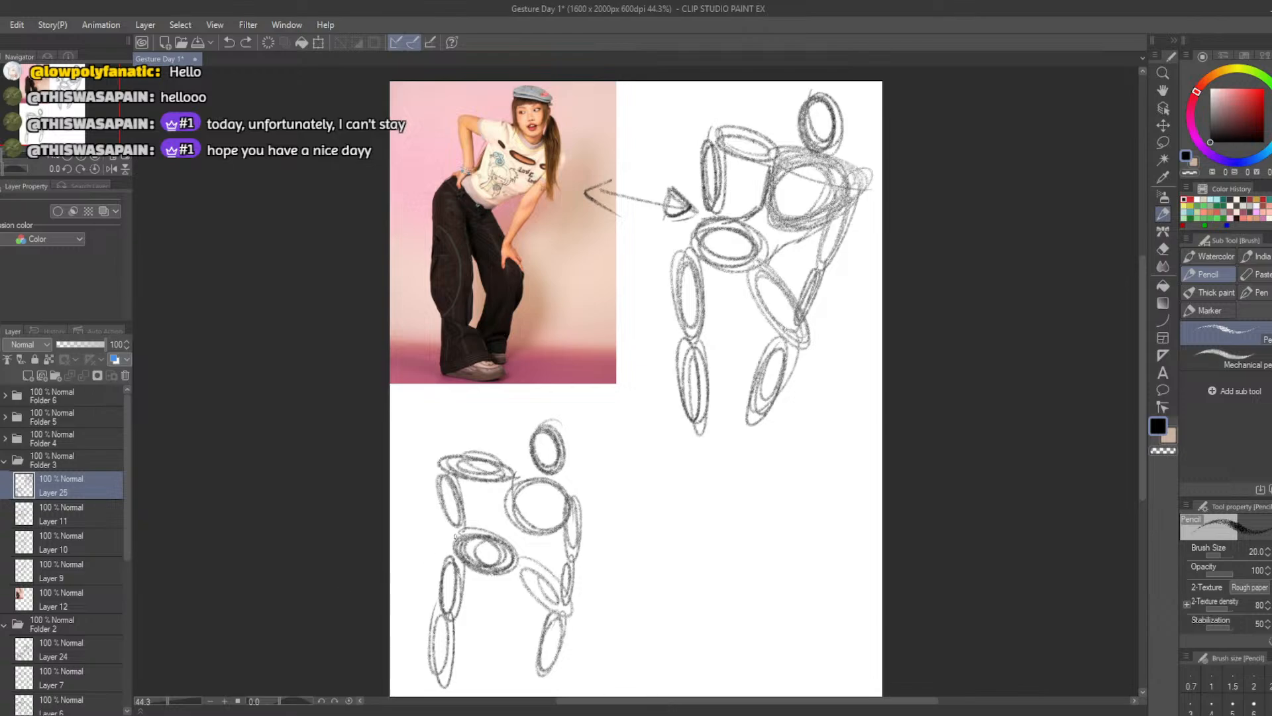
Draw the back and belly lines connecting the small figure's ribcage to its hips
mouse_move(512, 508)
left_mouse_down()
mouse_move(495, 536)
mouse_move(461, 529)
left_mouse_up()
left_click_drag(540, 535, 515, 560)
Erase the small figure's rear leg and redraw its thigh and calf ovals slanting inward beneath the body
key("e")
mouse_move(441, 652)
left_mouse_down()
mouse_move(437, 679)
mouse_move(451, 673)
mouse_move(454, 607)
mouse_move(497, 630)
left_mouse_up()
key("b")
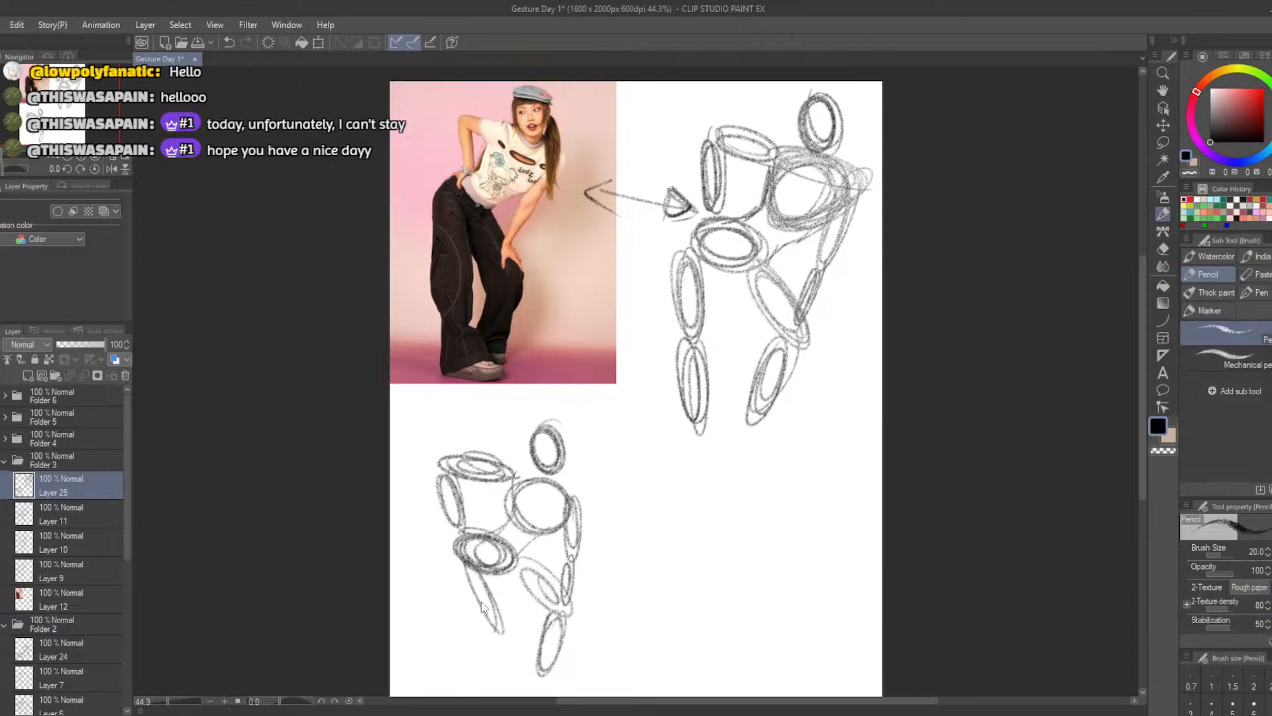
key("ctrl+z")
mouse_move(472, 567)
left_mouse_down()
mouse_move(499, 616)
mouse_move(467, 561)
mouse_move(501, 632)
mouse_move(507, 694)
mouse_move(502, 636)
mouse_move(494, 692)
mouse_move(489, 674)
left_mouse_up()
key("ctrl+z")
key("ctrl+z")
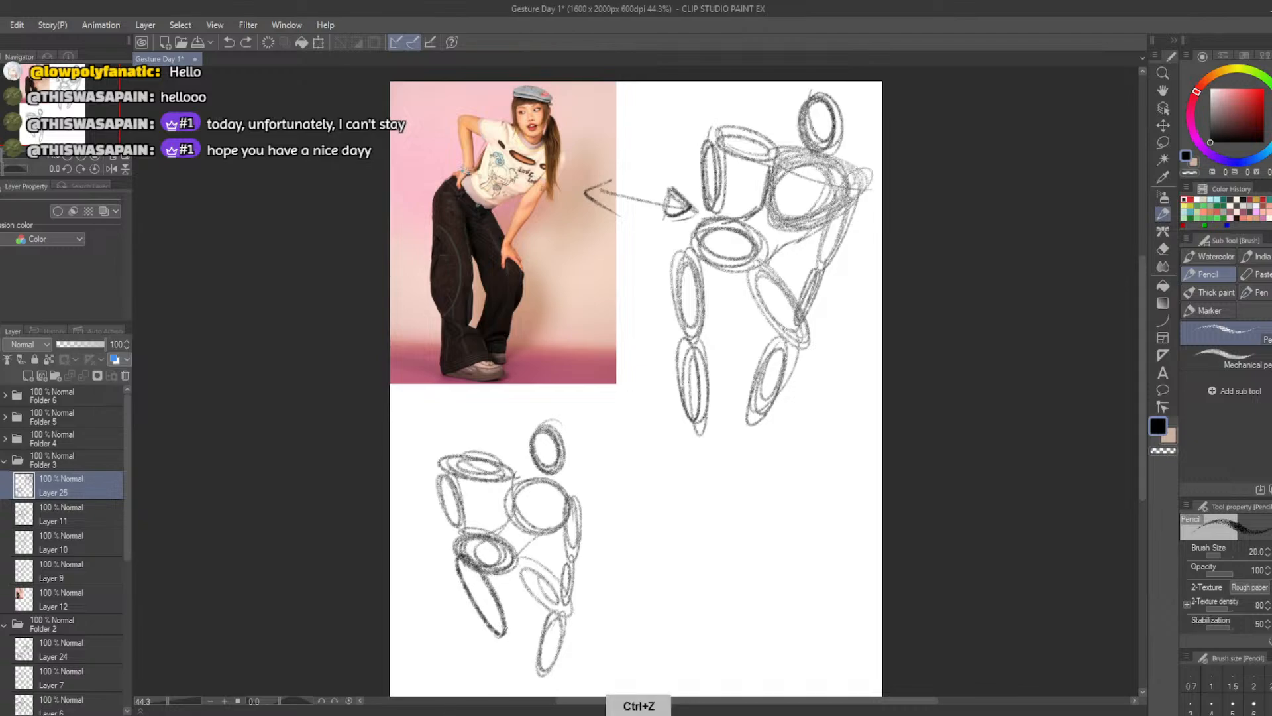
mouse_move(503, 630)
left_mouse_down()
mouse_move(527, 692)
mouse_move(503, 596)
left_mouse_up()
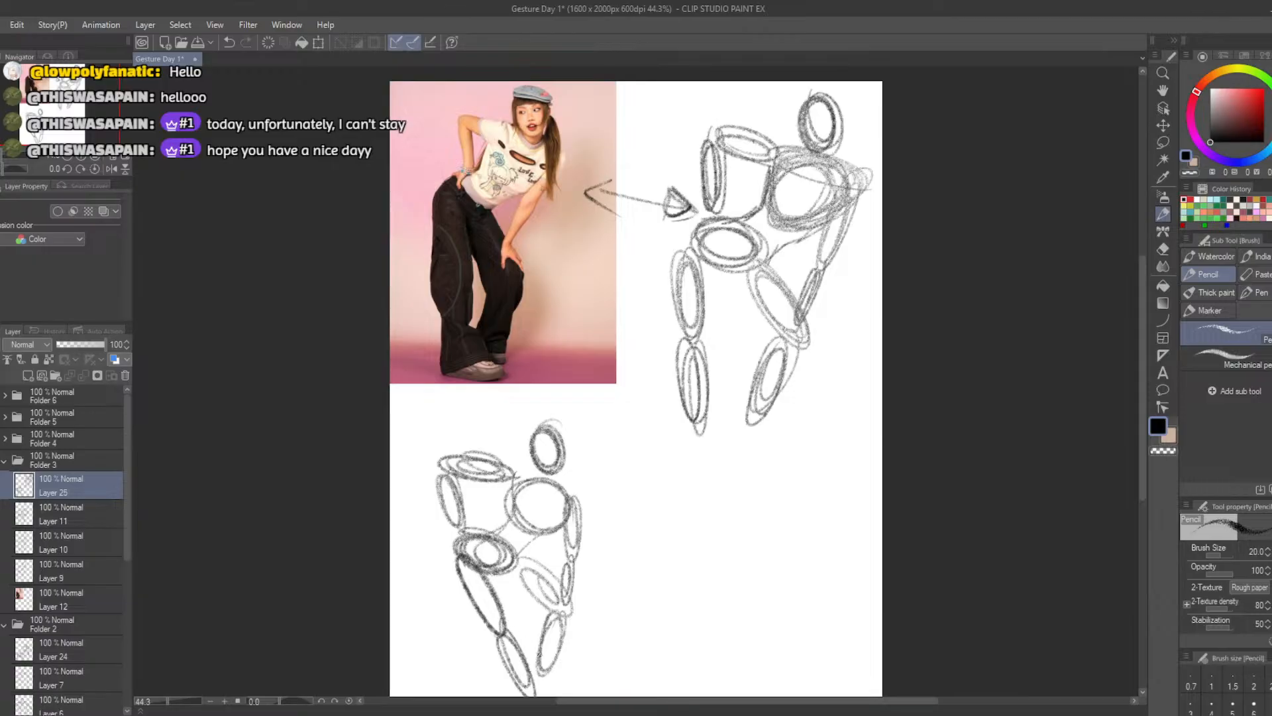
Erase the small figure's front leg and redraw it with a slanted thigh and a calf angled back toward the rear foot
key("e")
mouse_move(549, 676)
left_mouse_down()
mouse_move(539, 583)
mouse_move(544, 601)
mouse_move(554, 571)
mouse_move(560, 595)
left_mouse_up()
key("b")
key("ctrl+z")
mouse_move(517, 558)
left_mouse_down()
mouse_move(536, 587)
mouse_move(555, 575)
mouse_move(571, 613)
mouse_move(518, 563)
left_mouse_up()
key("ctrl+z")
mouse_move(577, 608)
left_mouse_down()
mouse_move(522, 677)
mouse_move(532, 680)
left_mouse_up()
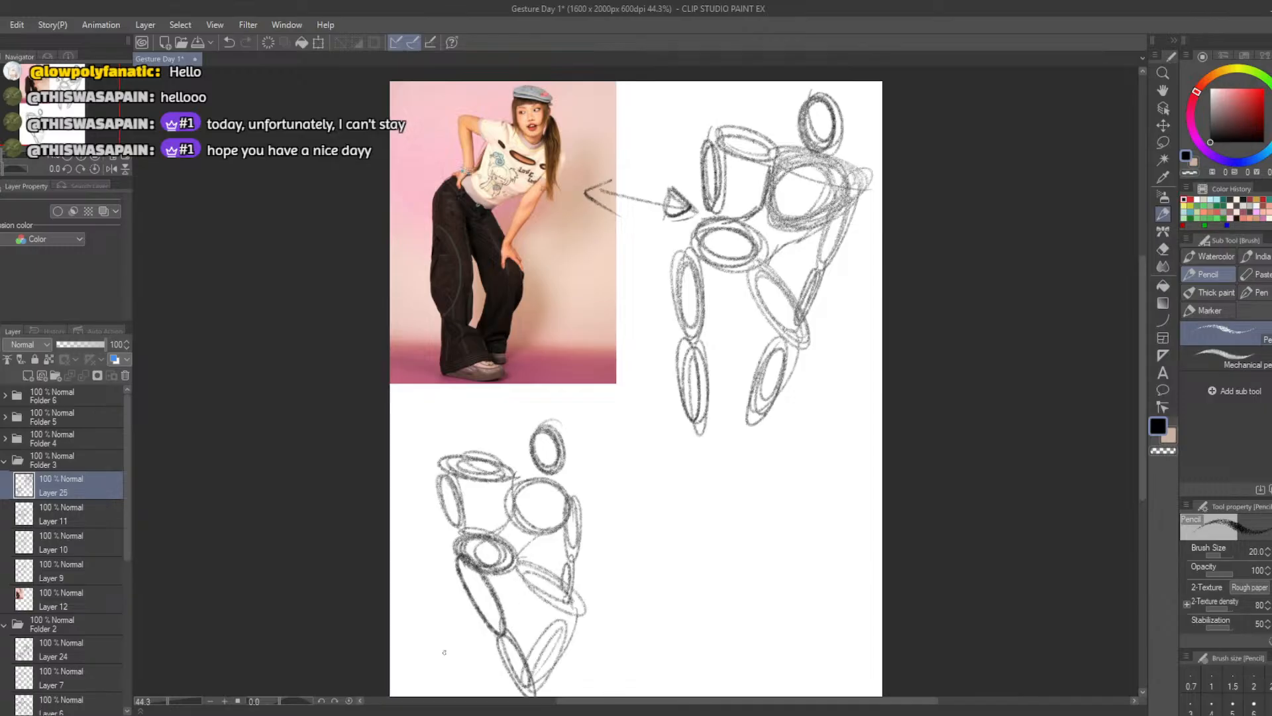
key("ctrl+z")
mouse_move(571, 611)
left_mouse_down()
mouse_move(520, 679)
mouse_move(557, 616)
left_mouse_up()
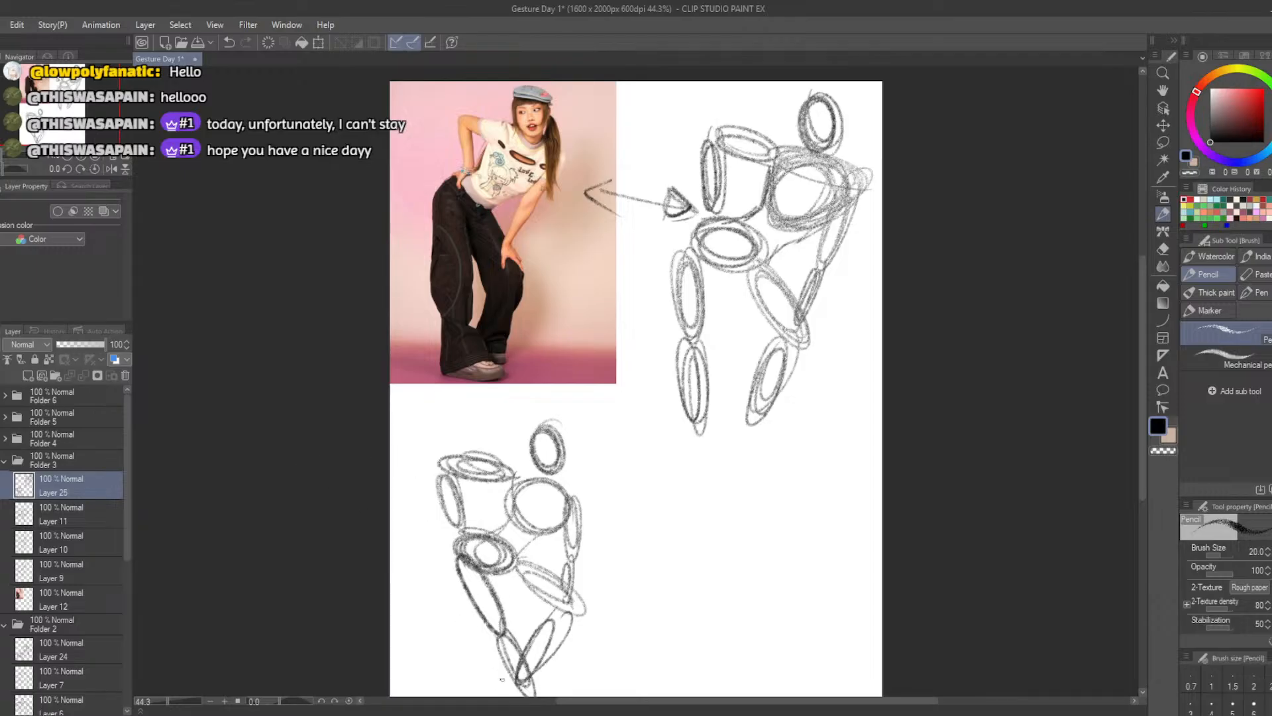
mouse_move(516, 692)
left_mouse_down()
mouse_move(550, 692)
mouse_move(553, 679)
left_mouse_up()
key("ctrl+z")
Lasso the whole small figure, scale it down and move it toward the middle of the area beneath the photo
left_click(321, 41)
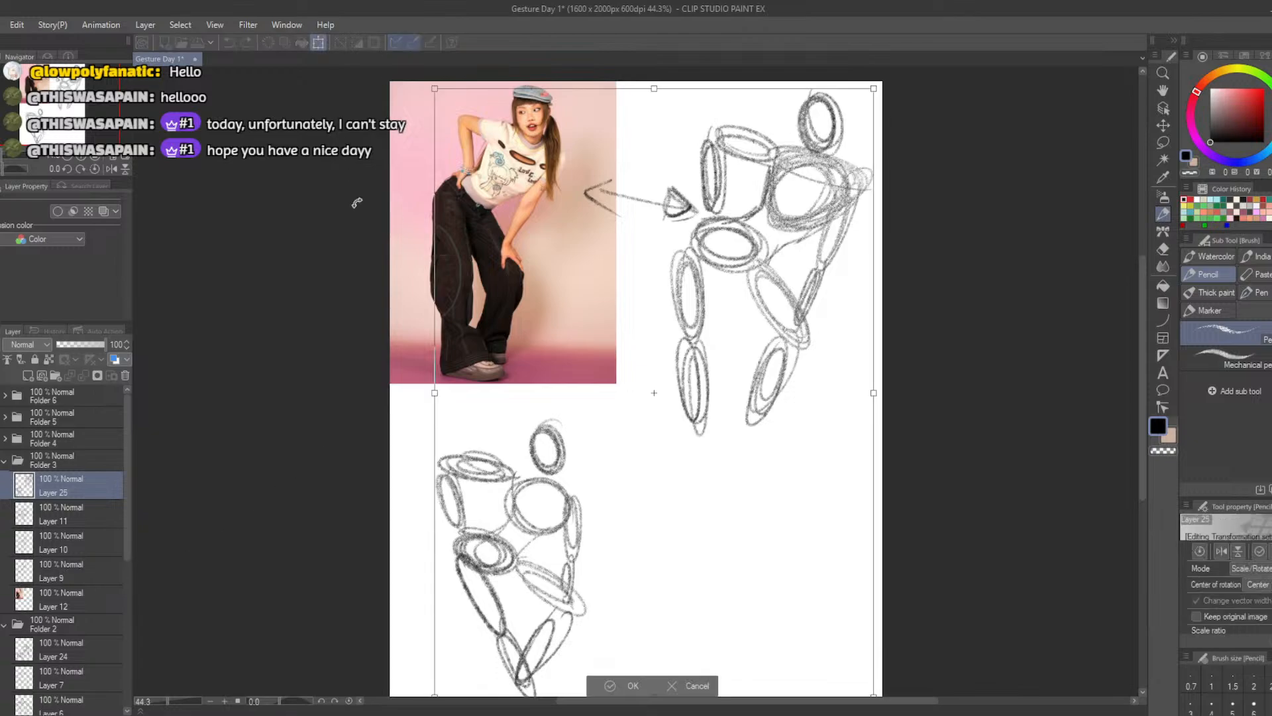
left_click(702, 689)
left_click(1159, 141)
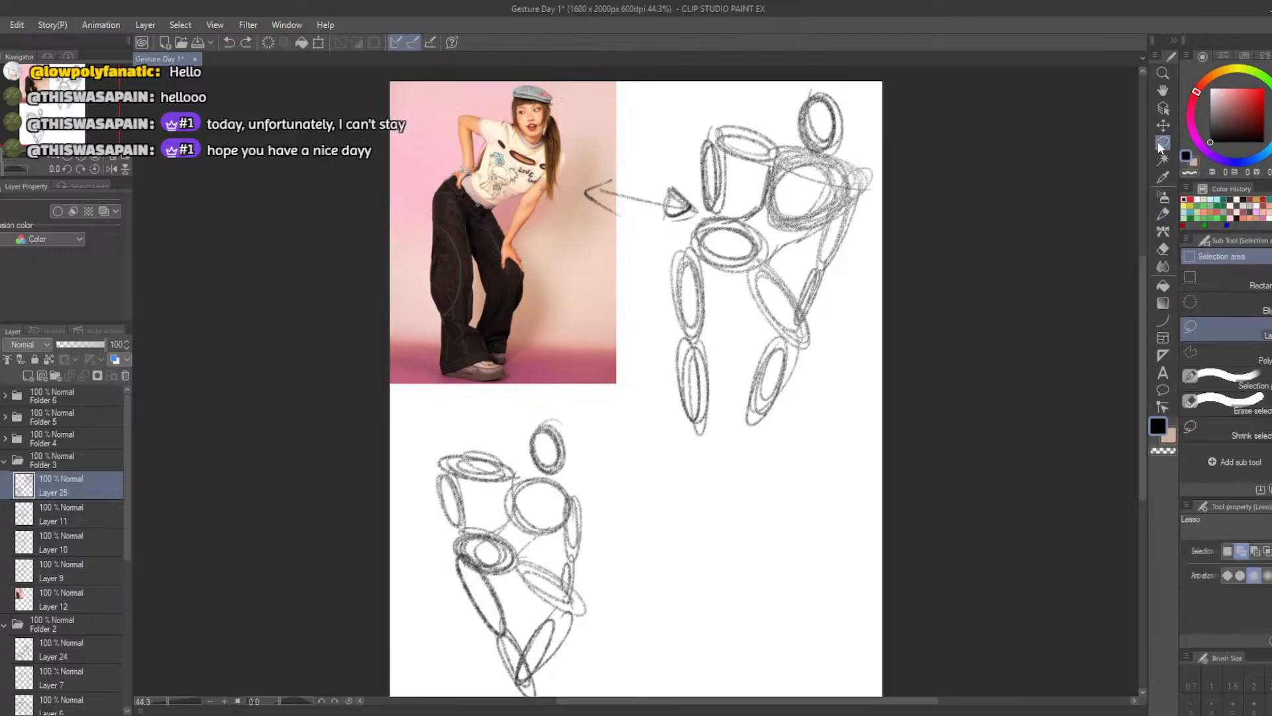
mouse_move(414, 413)
left_mouse_down()
mouse_move(618, 441)
mouse_move(613, 646)
mouse_move(388, 351)
left_mouse_up()
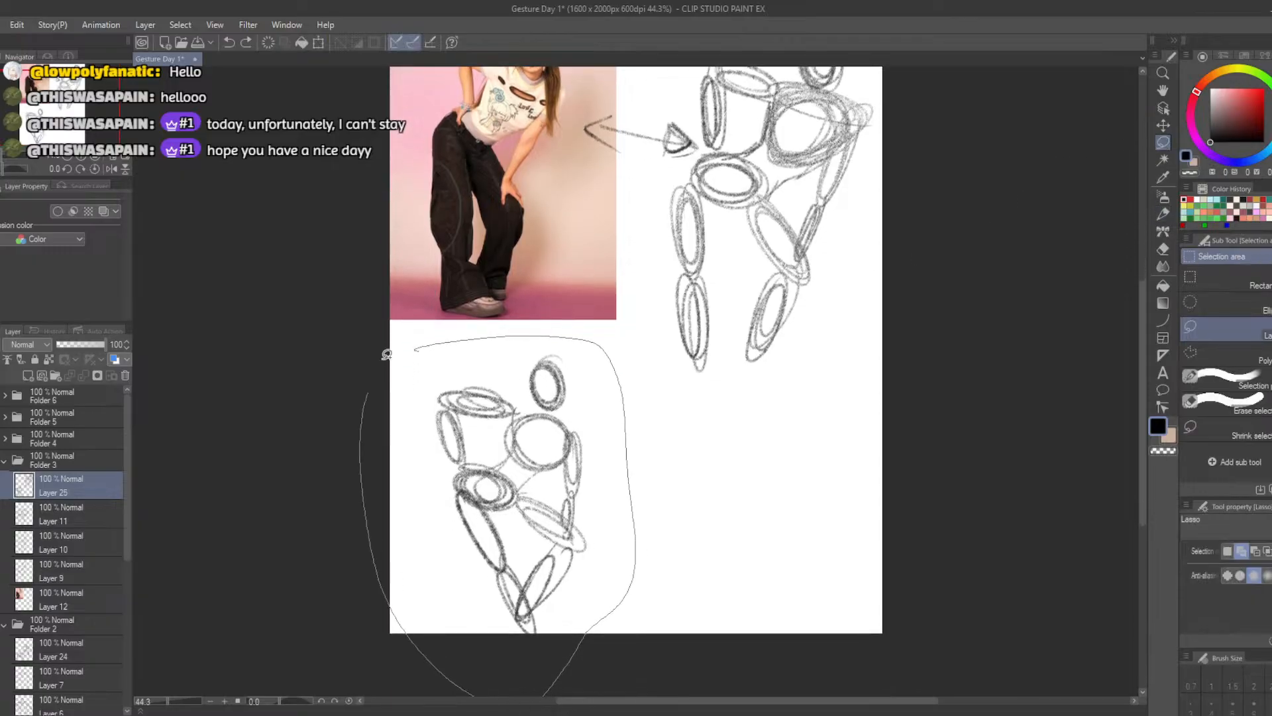
left_click(567, 655)
left_click_drag(553, 563, 595, 519)
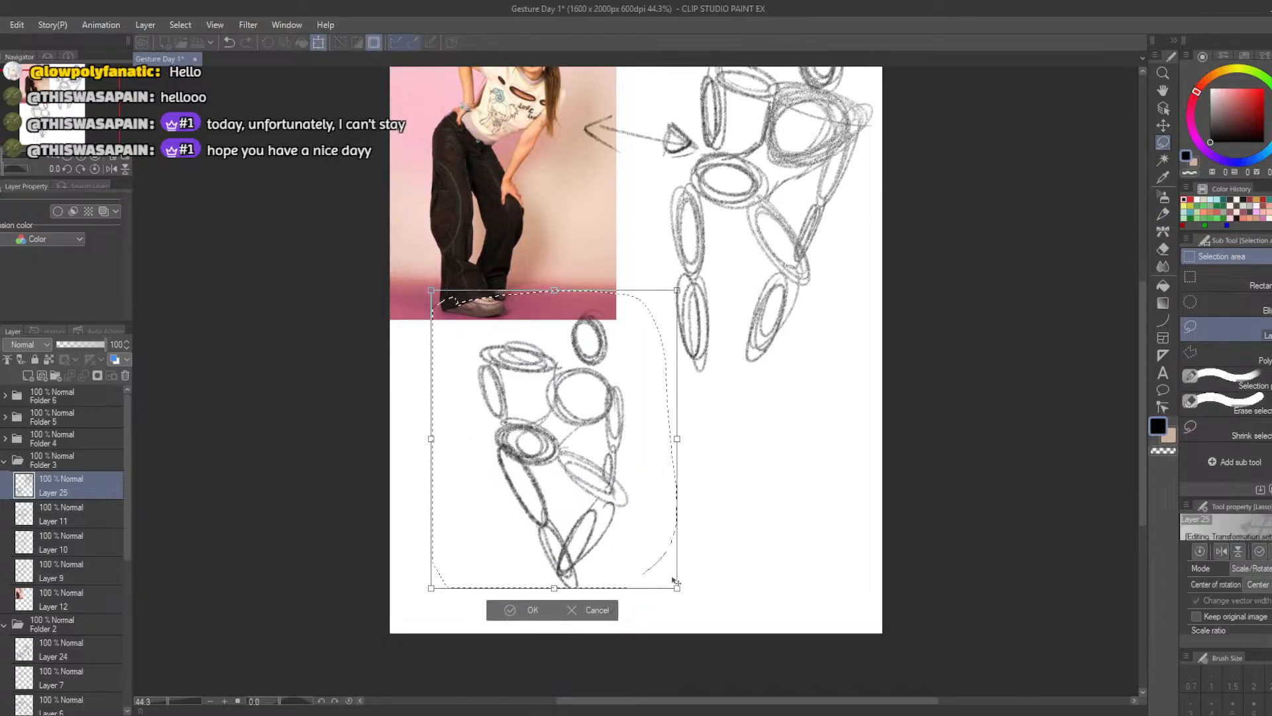
left_click_drag(677, 587, 638, 540)
left_click_drag(555, 489, 608, 537)
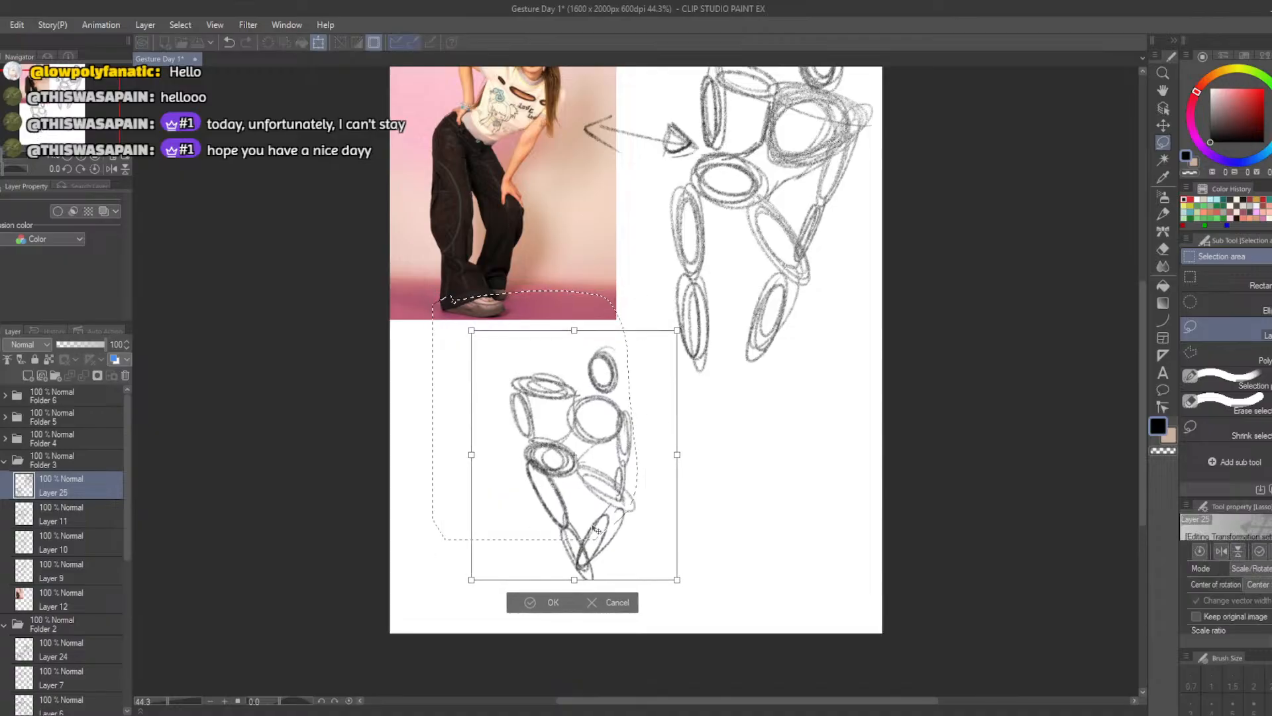
left_click(523, 604)
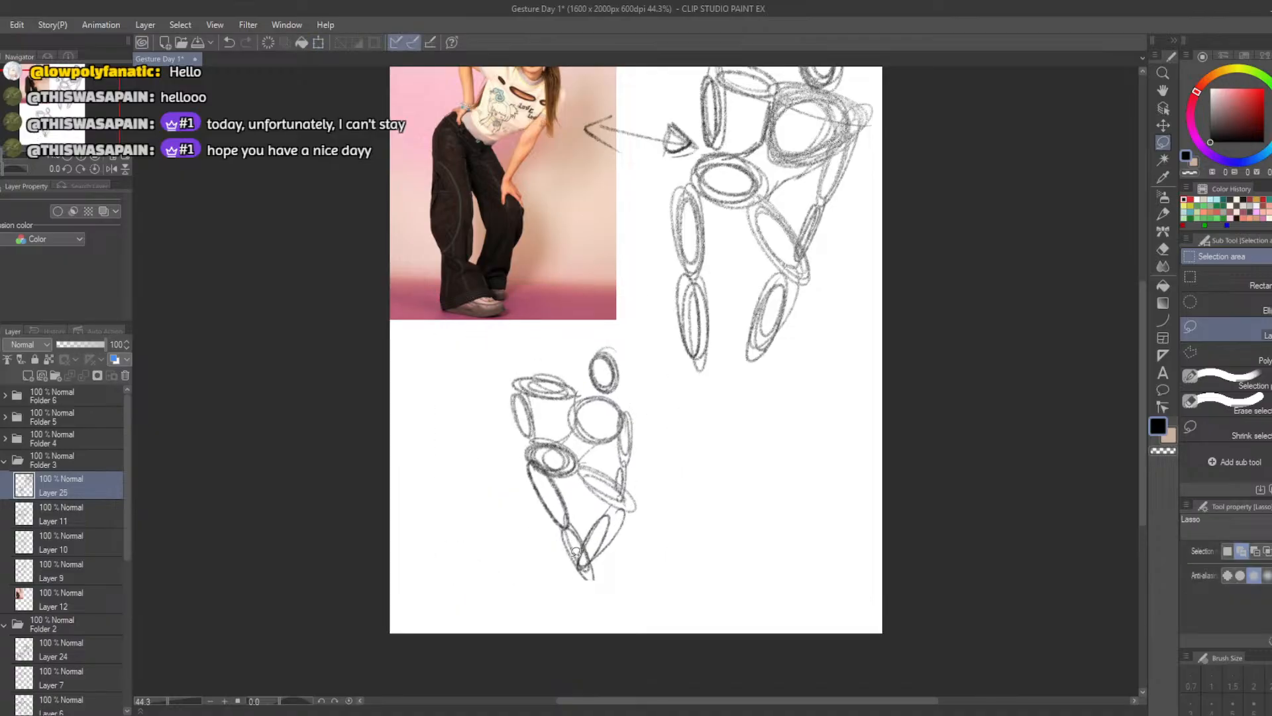
Darken the small figure's calf and bent-arm ovals with the pencil and add a flat foot oval beneath the legs
key("b")
left_click_drag(586, 548, 580, 568)
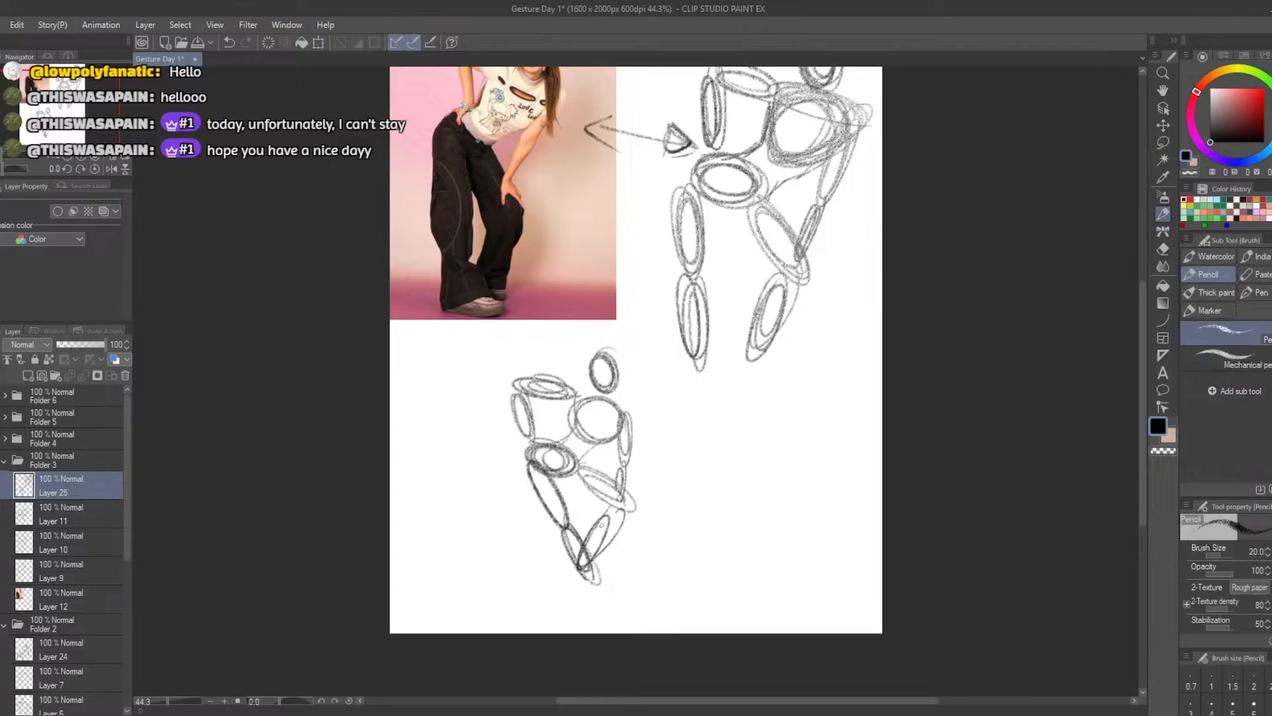
mouse_move(600, 525)
left_mouse_down()
mouse_move(583, 560)
mouse_move(613, 511)
left_mouse_up()
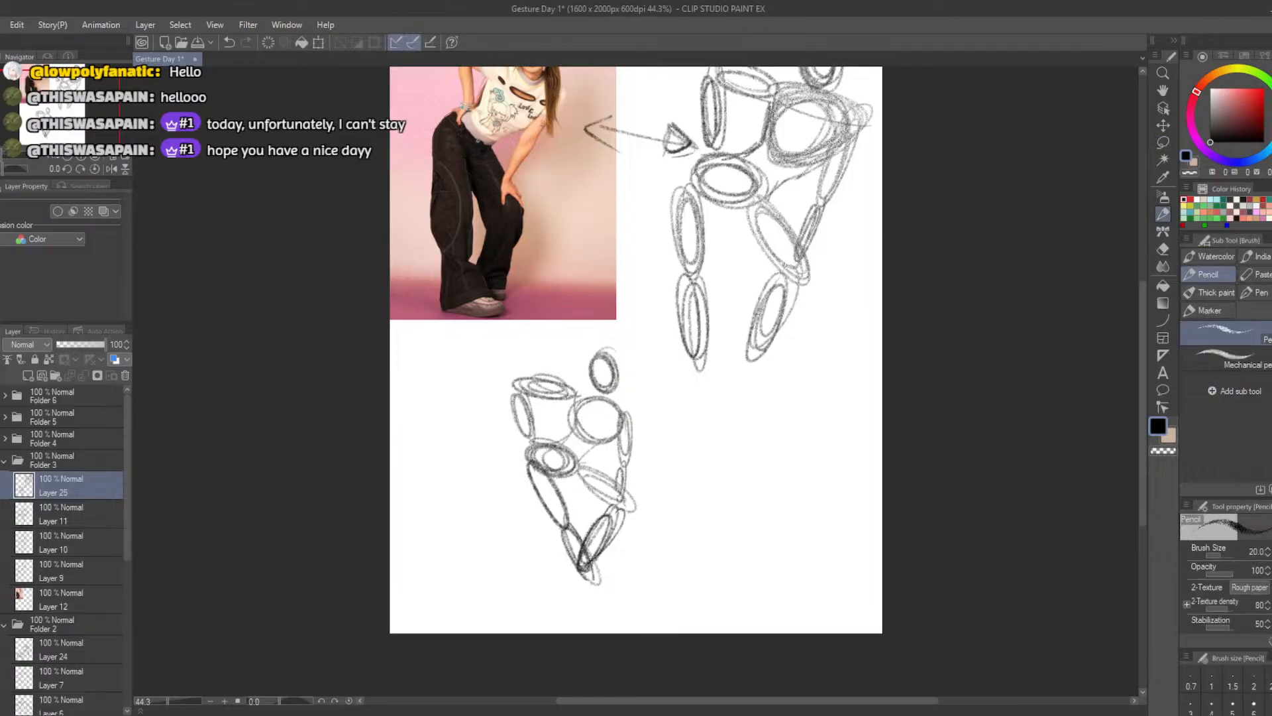
mouse_move(514, 395)
left_mouse_down()
mouse_move(532, 418)
mouse_move(513, 408)
mouse_move(508, 376)
mouse_move(573, 386)
mouse_move(517, 386)
left_mouse_up()
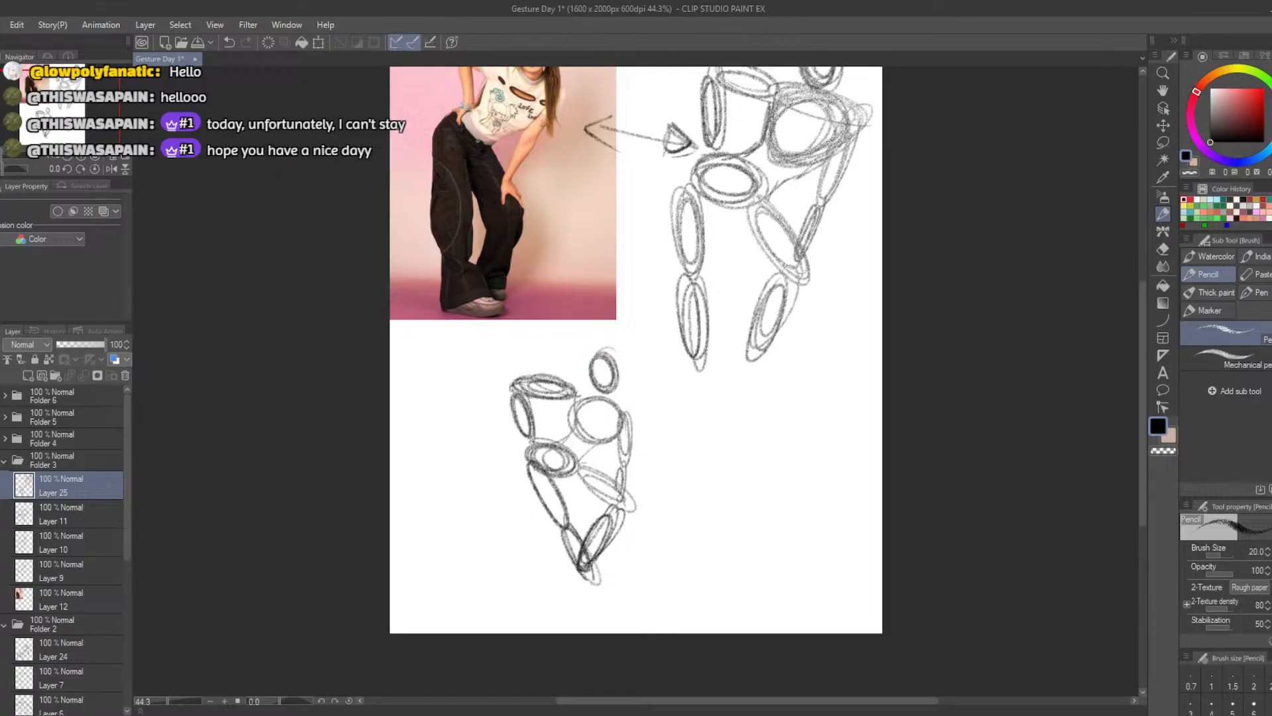
mouse_move(584, 569)
left_mouse_down()
mouse_move(596, 570)
mouse_move(585, 583)
mouse_move(626, 578)
left_mouse_up()
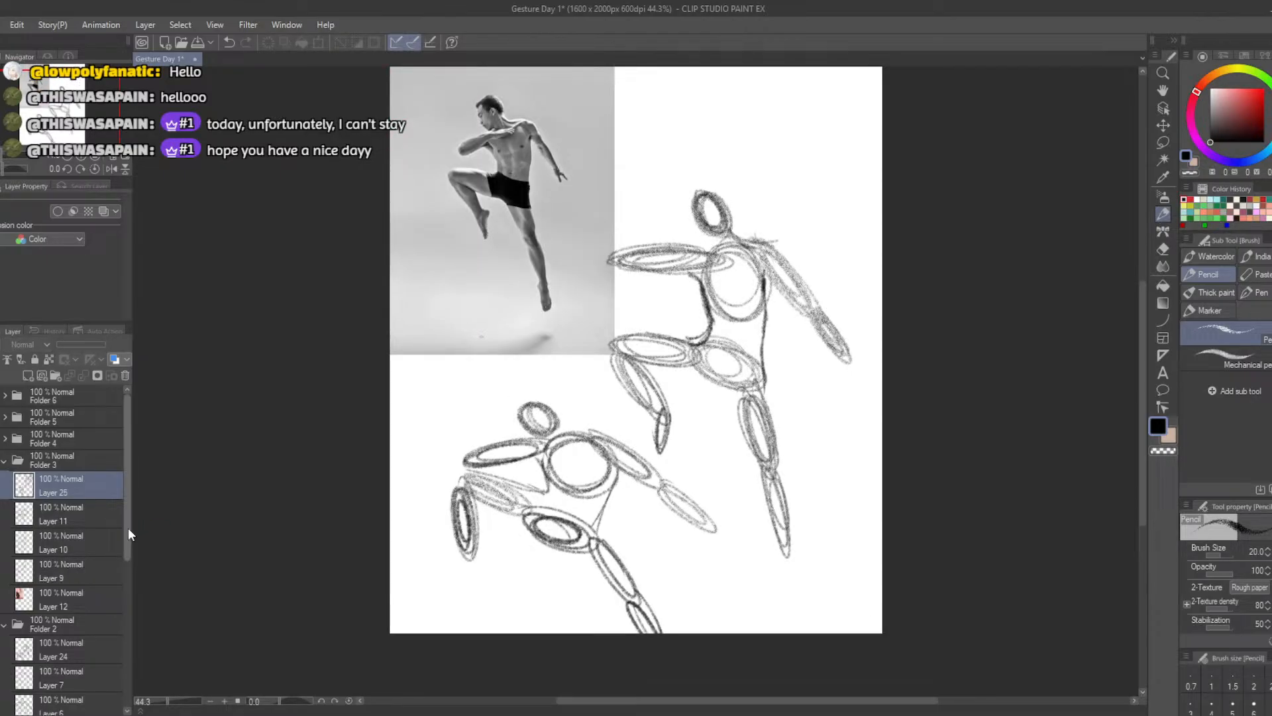
On Layer 24 in Folder 2, draw a double-headed arrow between the jumping man photo and the large figure
left_click_drag(126, 535, 126, 561)
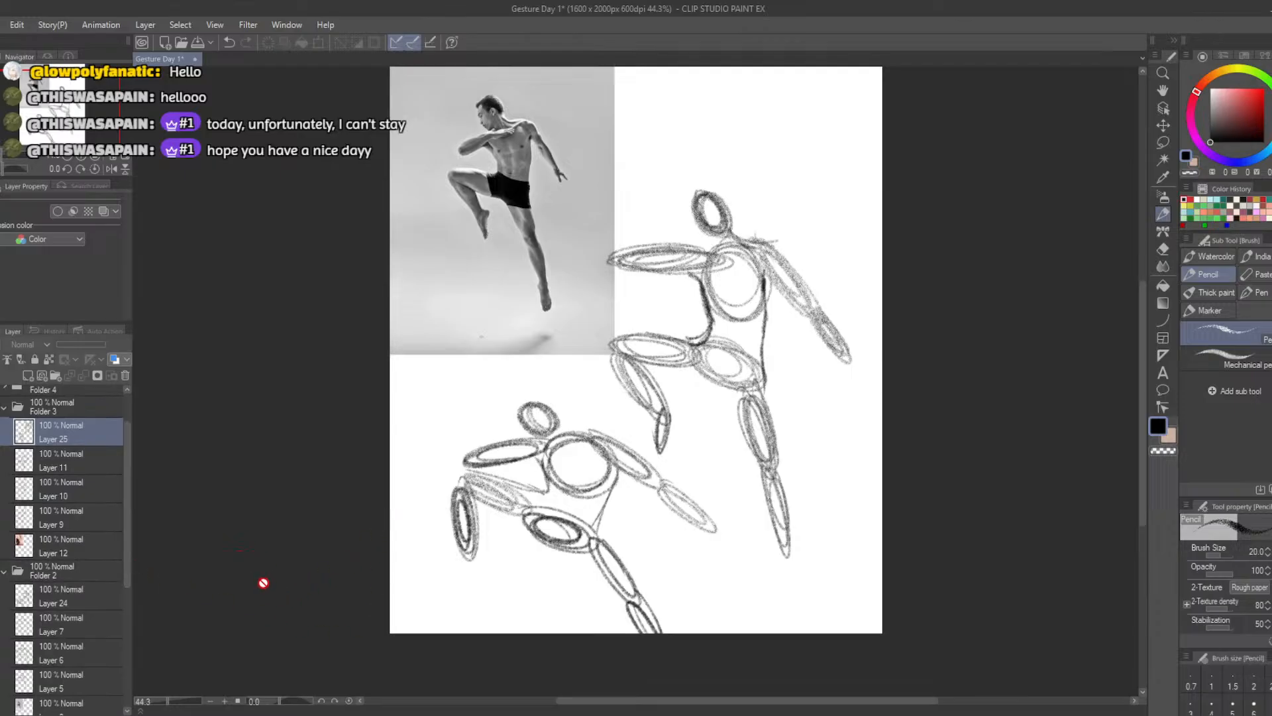
left_click(24, 604)
mouse_move(648, 302)
left_mouse_down()
mouse_move(568, 265)
mouse_move(603, 298)
mouse_move(647, 306)
mouse_move(626, 308)
left_mouse_up()
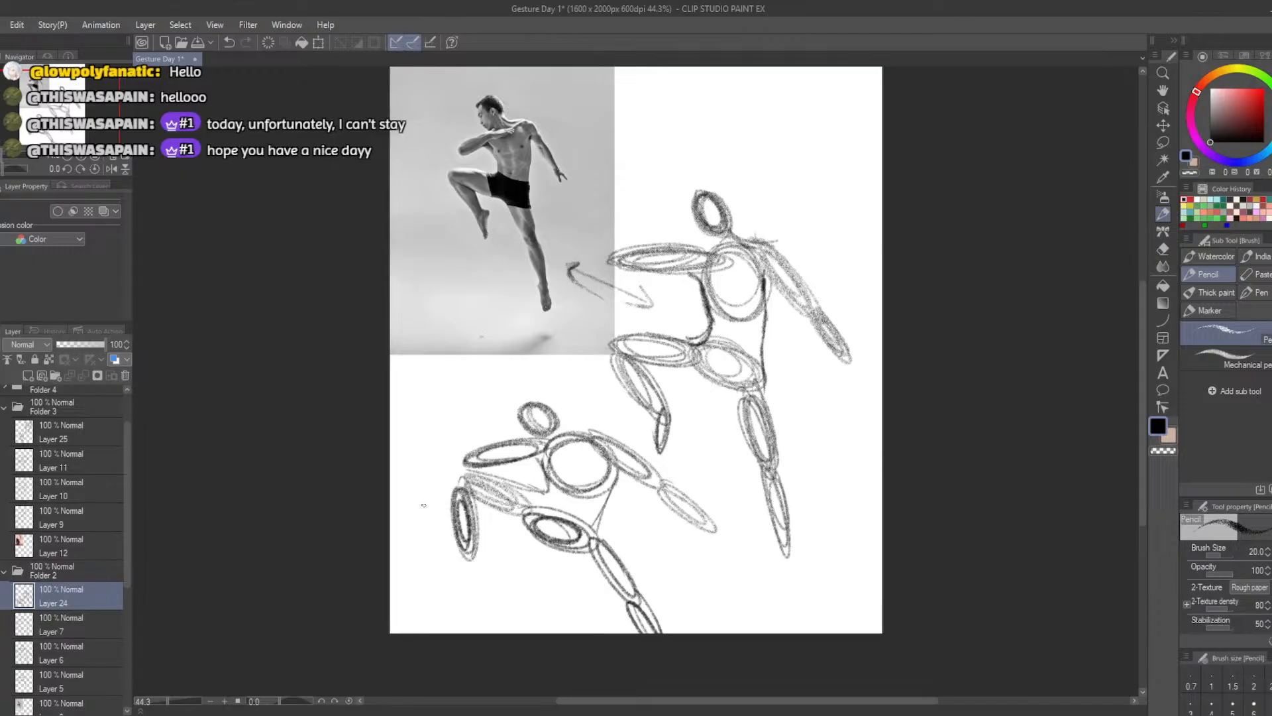
Erase the raised leg's vertical calf oval on the small jumping figure and redraw it angled back toward the body
key("e")
mouse_move(434, 517)
left_mouse_down()
mouse_move(469, 564)
mouse_move(481, 561)
mouse_move(463, 511)
mouse_move(492, 558)
mouse_move(483, 515)
mouse_move(494, 549)
left_mouse_up()
key("b")
key("ctrl+z")
mouse_move(464, 497)
left_mouse_down()
mouse_move(495, 526)
mouse_move(476, 527)
mouse_move(494, 530)
mouse_move(476, 489)
left_mouse_up()
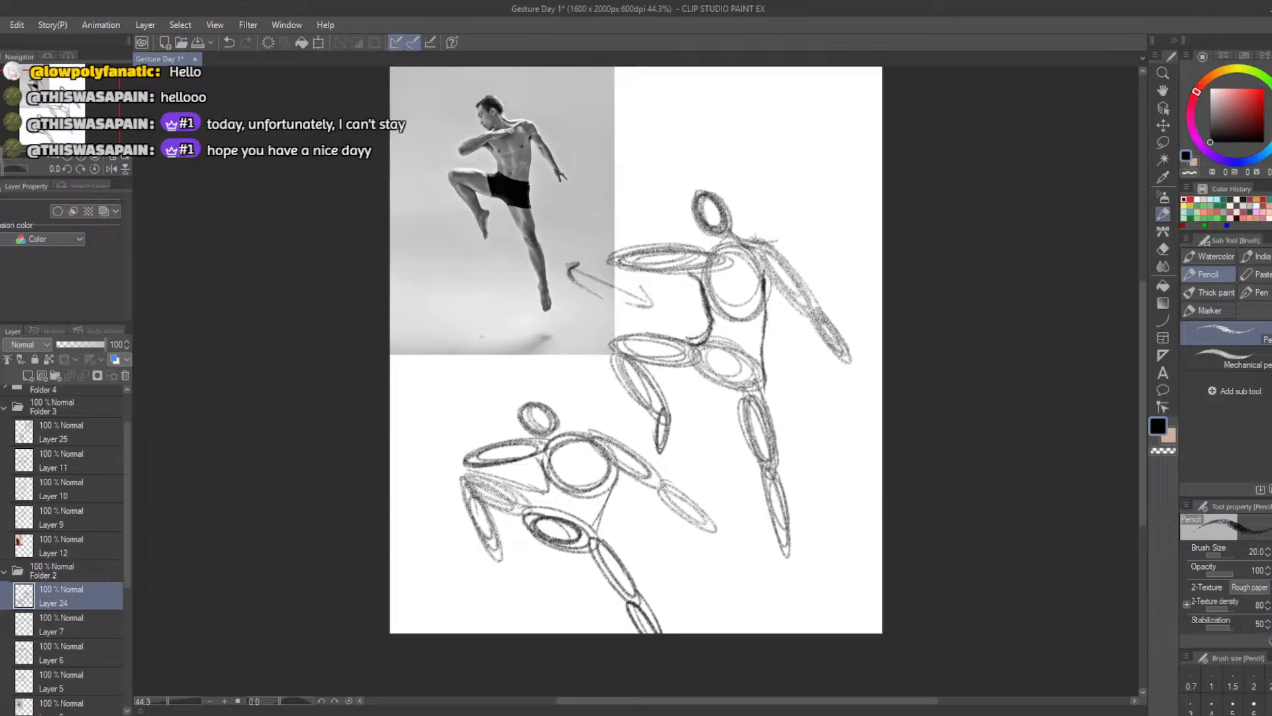
Try out converging direction strokes in the empty area above the large jumping figure, and undo them
mouse_move(706, 104)
left_mouse_down()
mouse_move(722, 131)
mouse_move(651, 144)
left_mouse_up()
key("ctrl+z")
mouse_move(738, 108)
left_mouse_down()
mouse_move(782, 139)
mouse_move(700, 129)
mouse_move(774, 146)
left_mouse_up()
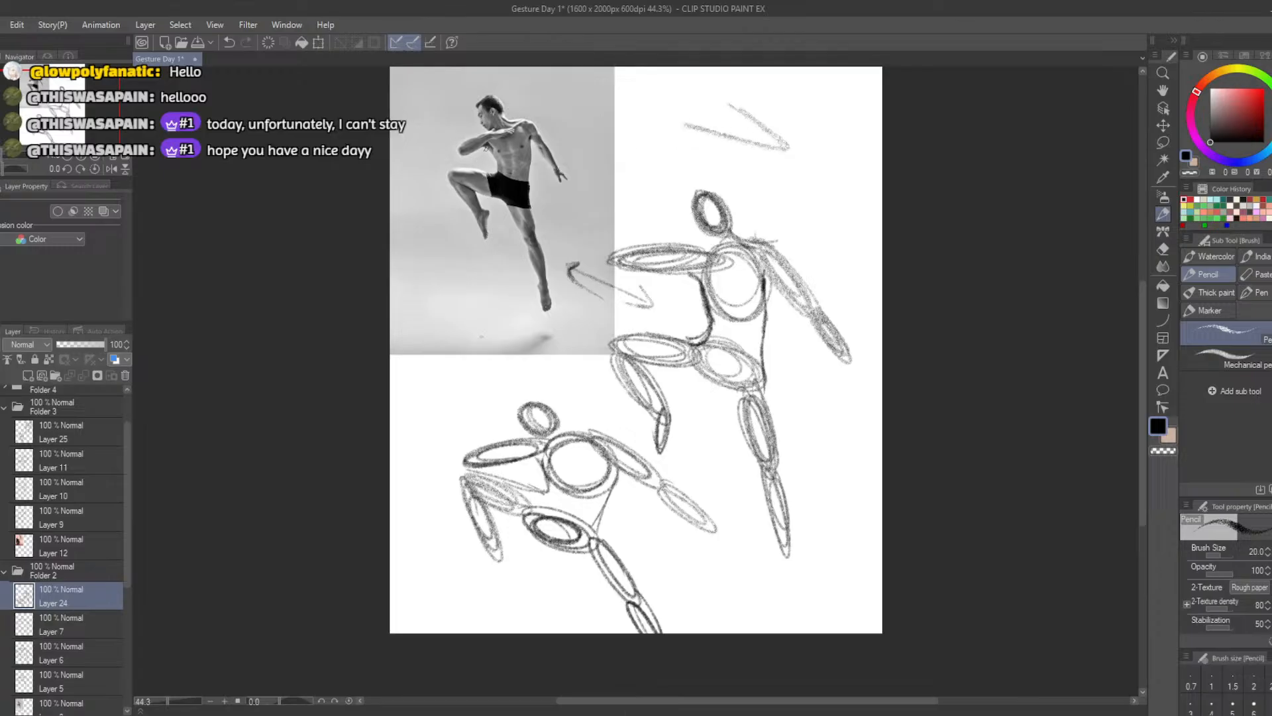
key("ctrl+z")
key("ctrl+z")
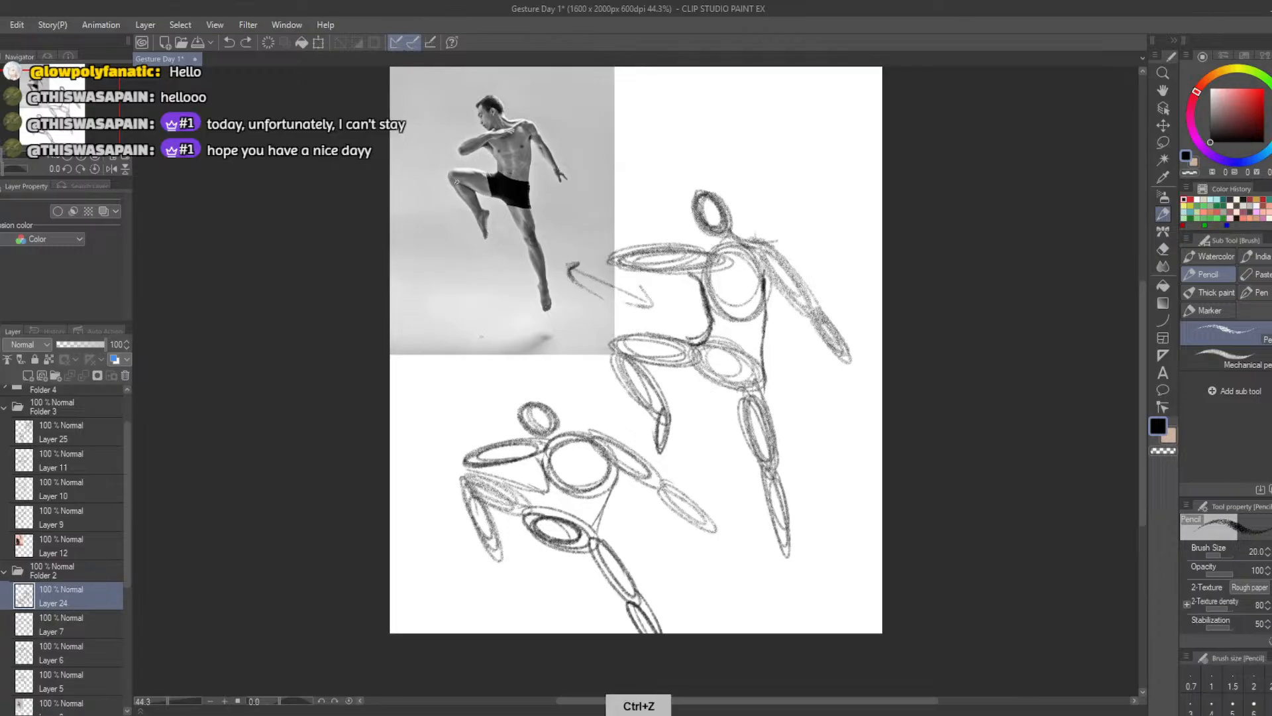
Try out direction strokes over the jumping man's limbs in the photo, and undo them
mouse_move(446, 178)
left_mouse_down()
mouse_move(536, 293)
mouse_move(515, 175)
mouse_move(550, 306)
left_mouse_up()
mouse_move(523, 117)
left_mouse_down()
mouse_move(563, 176)
mouse_move(442, 149)
left_mouse_up()
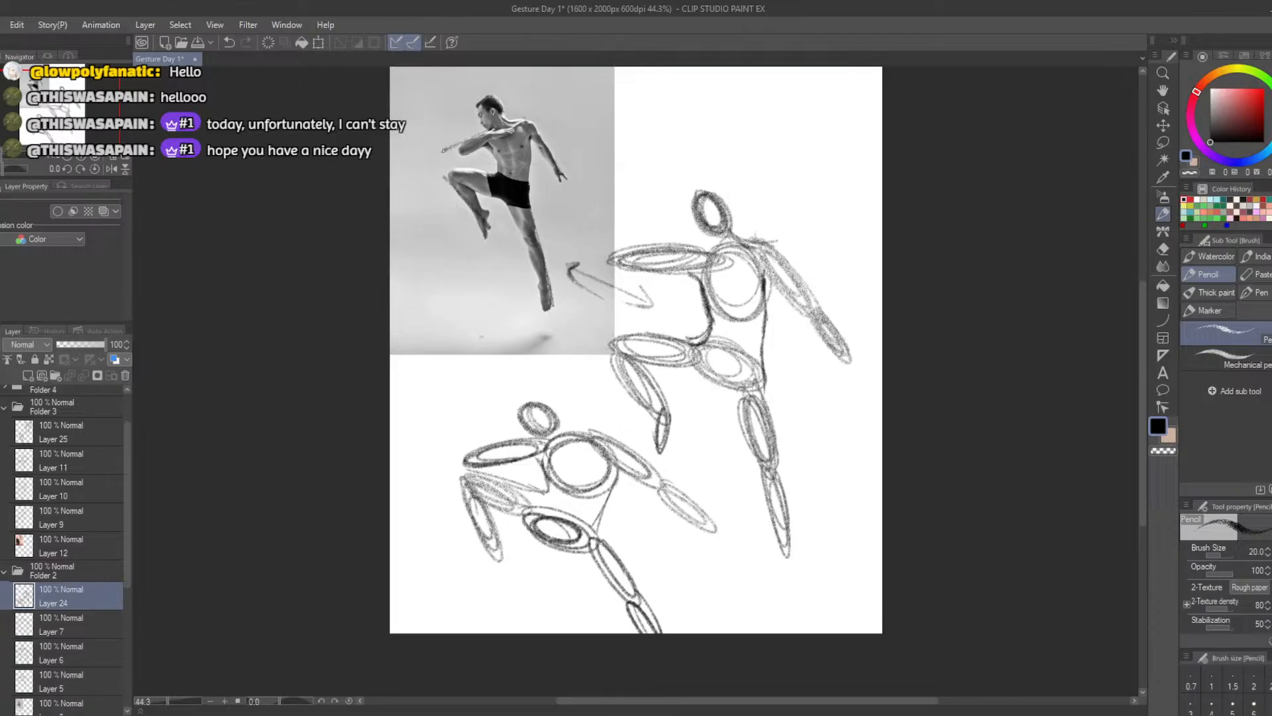
key("ctrl+z")
key("ctrl+z")
key("ctrl+z")
key("ctrl+z")
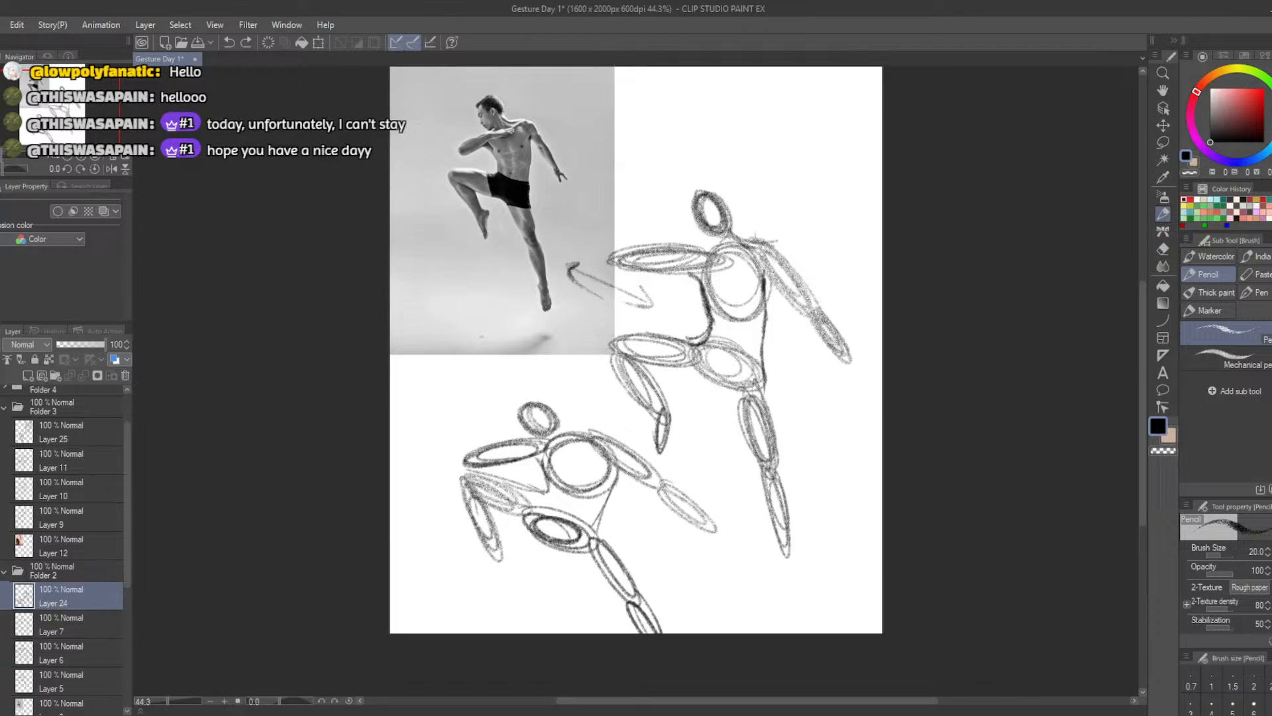
Hide Folder 2 and show Folder 3 with the leaning woman study
left_click(0, 570)
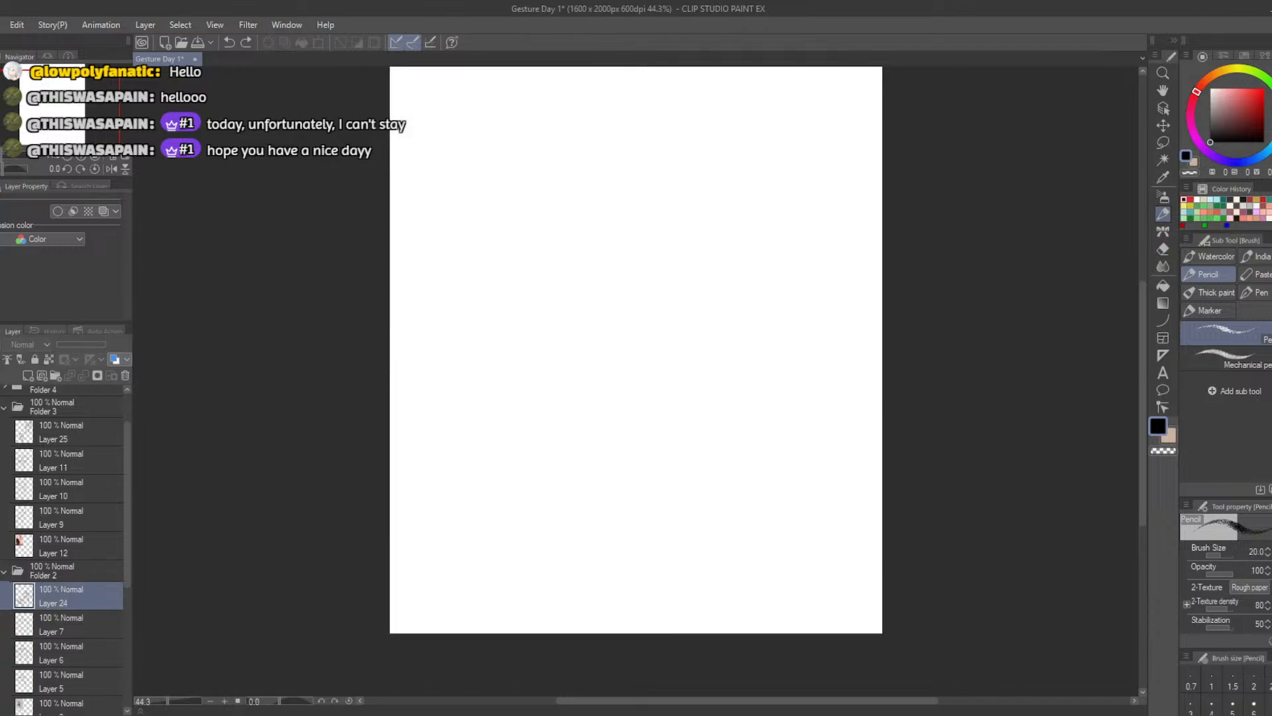
left_click(1, 570)
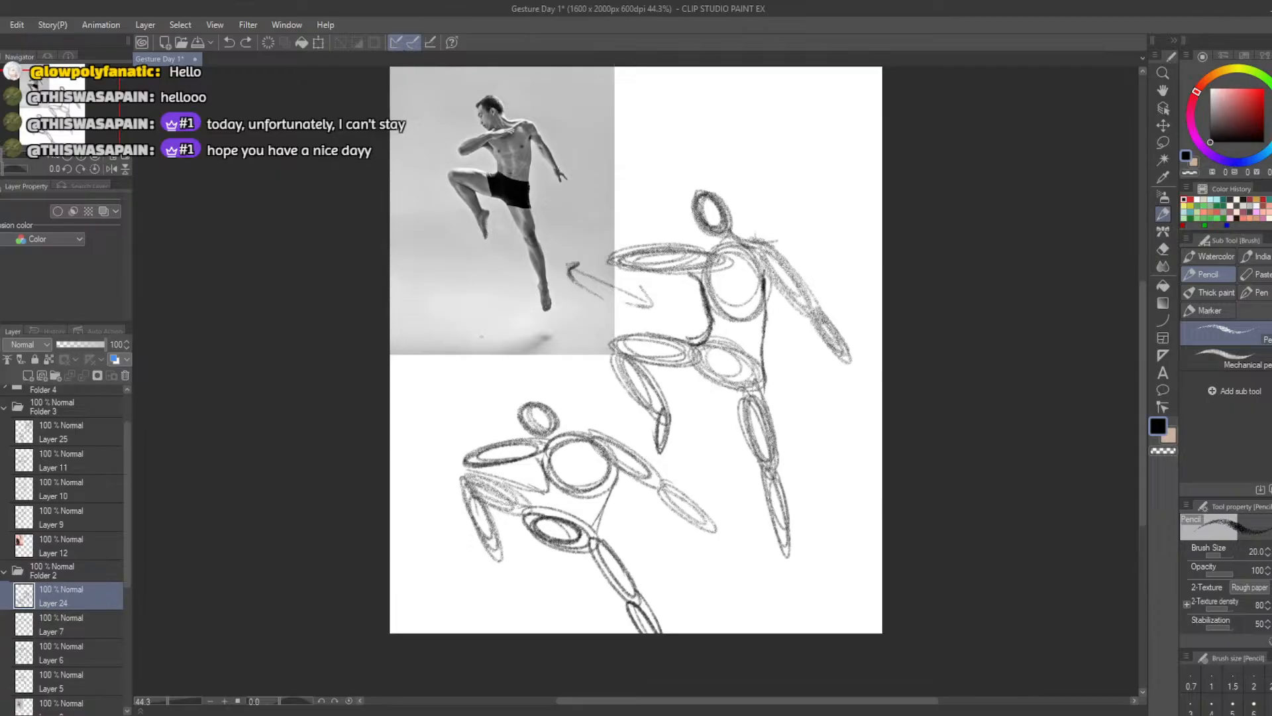
left_click(1, 571)
left_click_drag(126, 564, 128, 537)
left_click(1, 460)
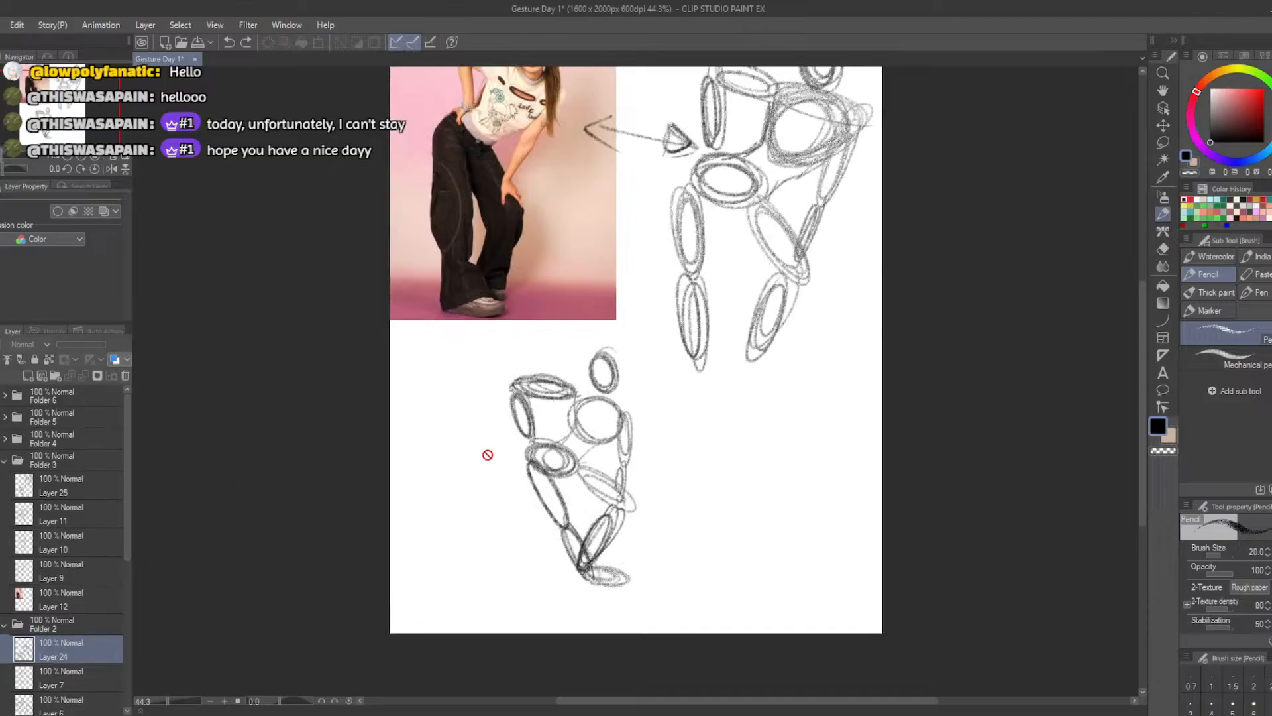
left_click_drag(1144, 338, 1135, 317)
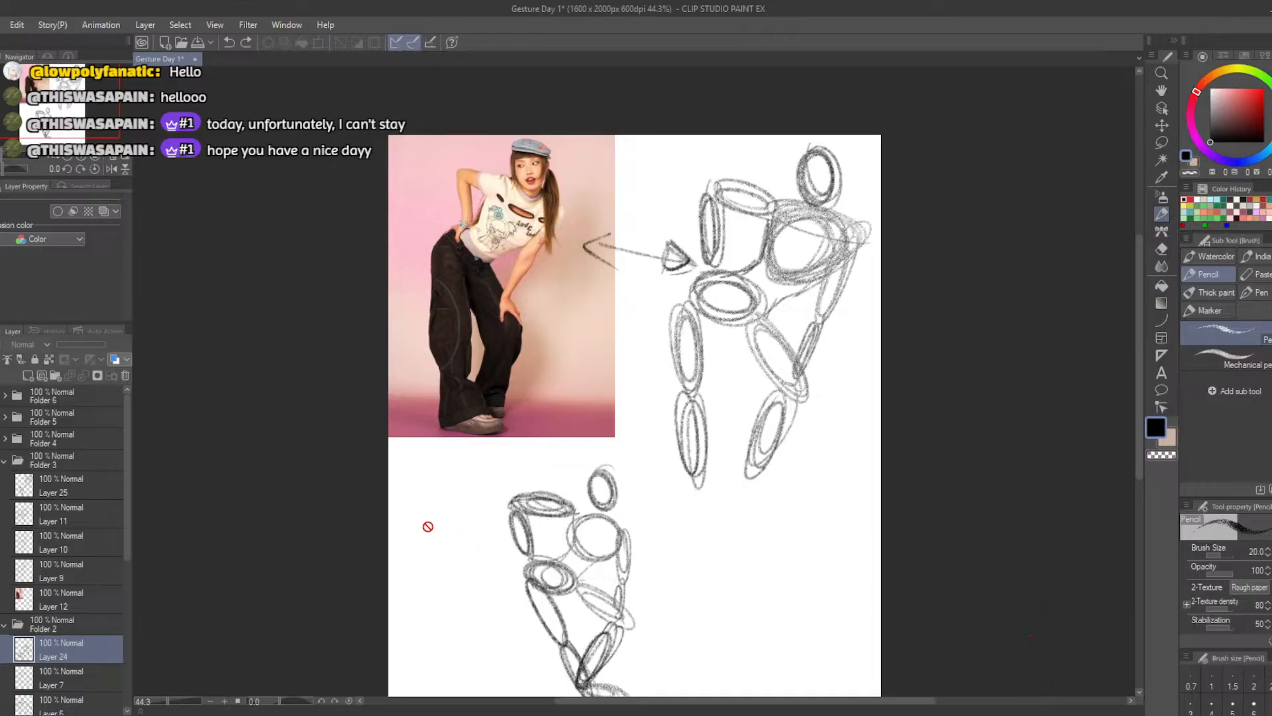
On Layer 25, erase the large figure's rear forearm and straight leg, and redraw the forearm, thigh and calf ovals slanting inward
key("e")
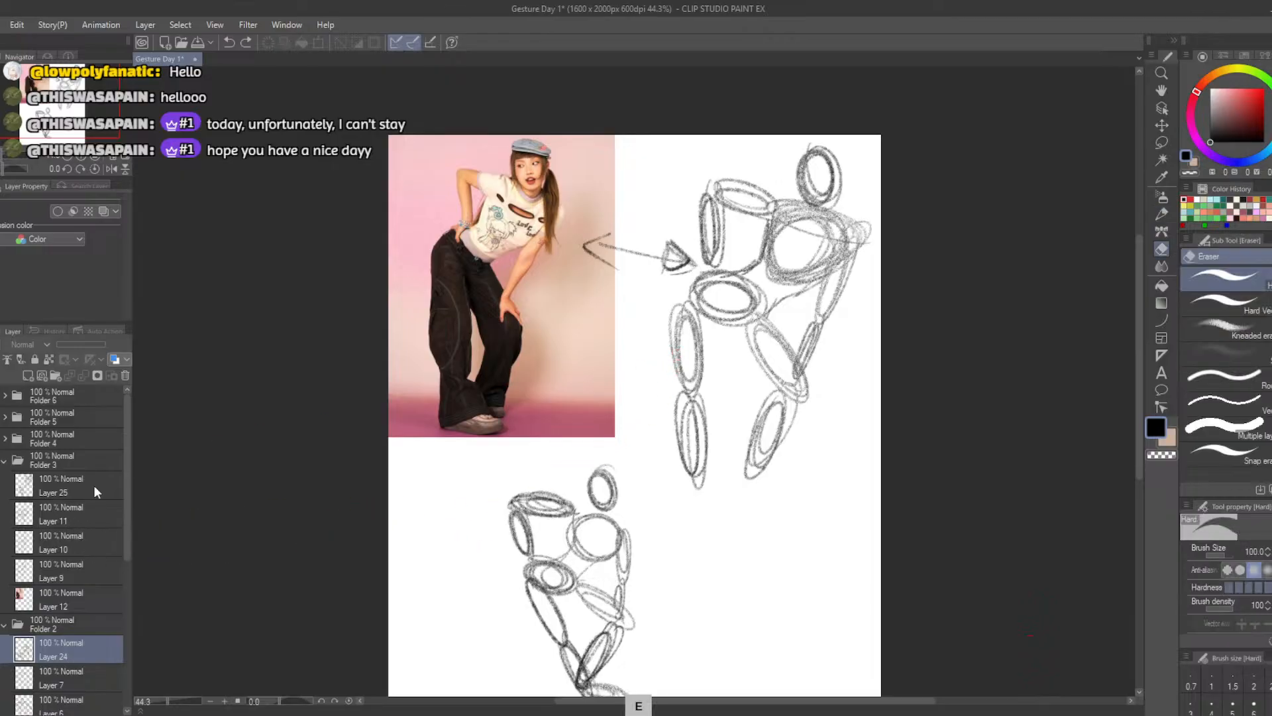
left_click(30, 490)
left_click_drag(672, 314, 689, 490)
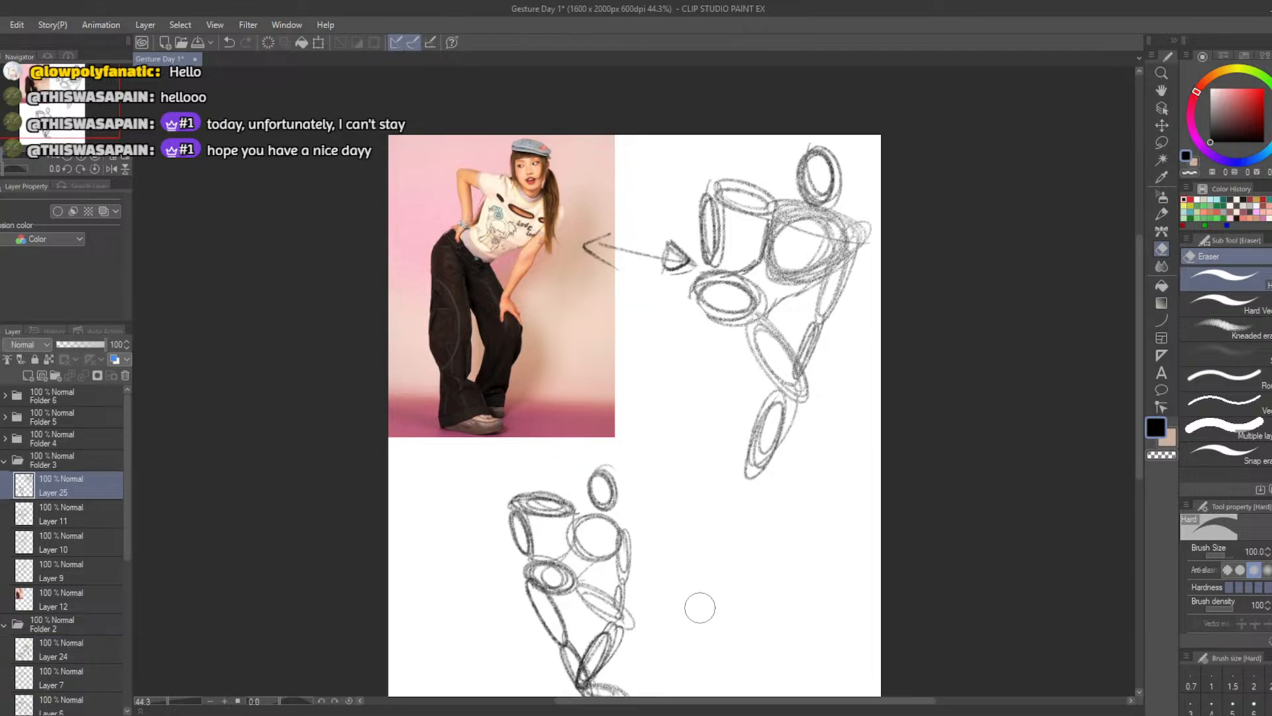
mouse_move(698, 218)
left_mouse_down()
mouse_move(713, 225)
mouse_move(704, 202)
mouse_move(705, 239)
left_mouse_up()
key("b")
mouse_move(732, 196)
left_mouse_down()
mouse_move(704, 401)
mouse_move(689, 291)
left_mouse_up()
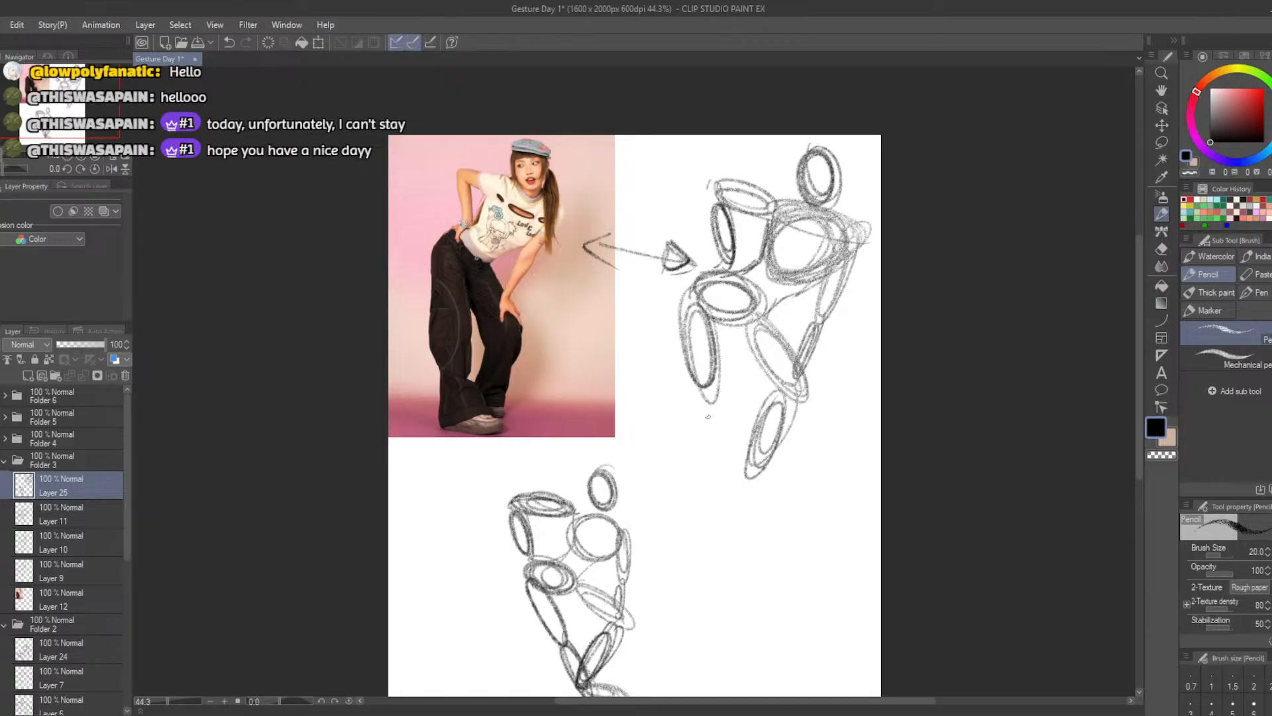
mouse_move(708, 417)
left_mouse_down()
mouse_move(717, 478)
mouse_move(701, 396)
mouse_move(721, 482)
mouse_move(709, 467)
left_mouse_up()
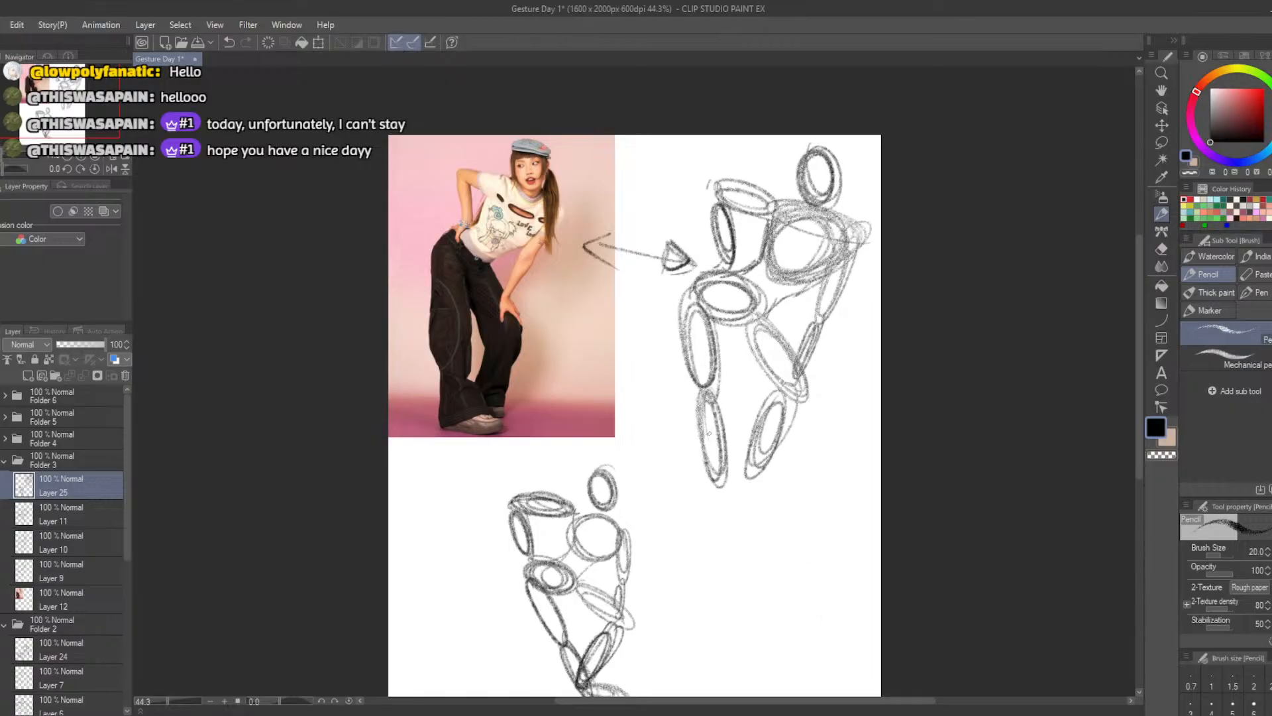
mouse_move(708, 434)
left_mouse_down()
mouse_move(721, 472)
mouse_move(694, 398)
mouse_move(722, 457)
mouse_move(703, 375)
left_mouse_up()
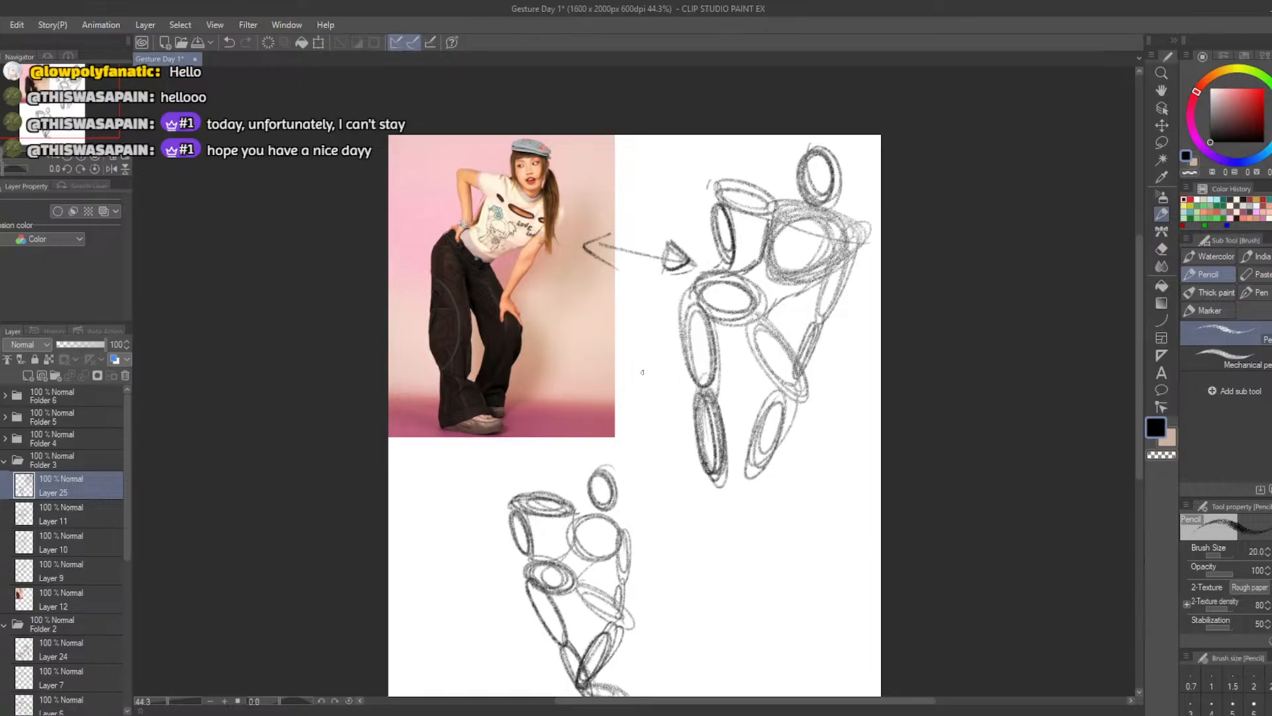
mouse_move(730, 492)
left_mouse_down()
mouse_move(772, 487)
mouse_move(720, 482)
left_mouse_up()
Hide Folder 3, hide the outline drawing in Folder 4 so only its photo shows, and add a new layer on top
left_click(1, 461)
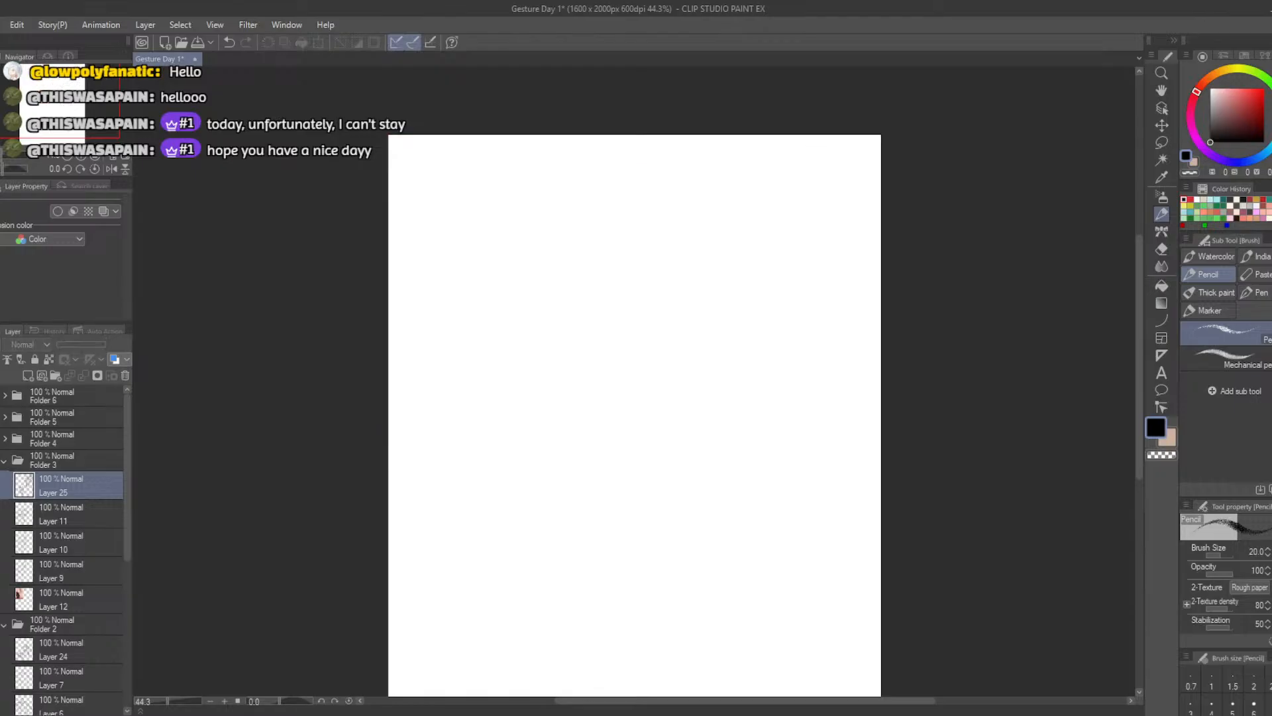
left_click(1, 461)
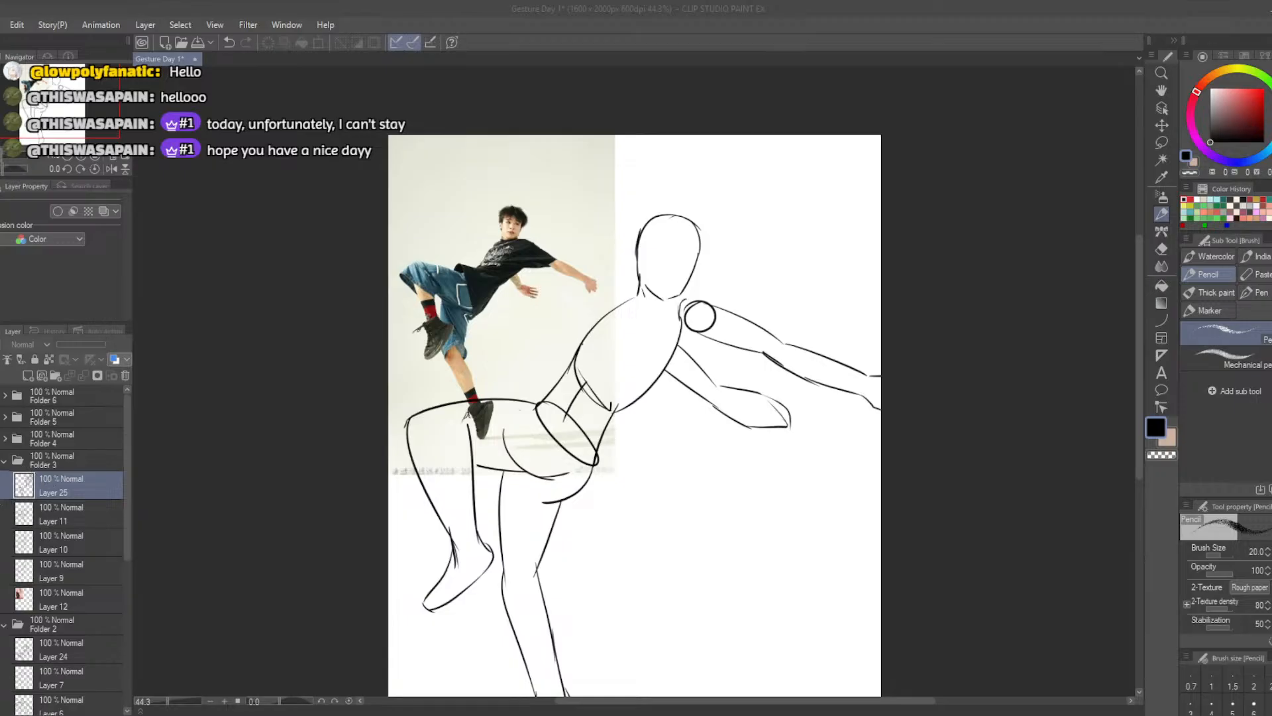
left_click(22, 443)
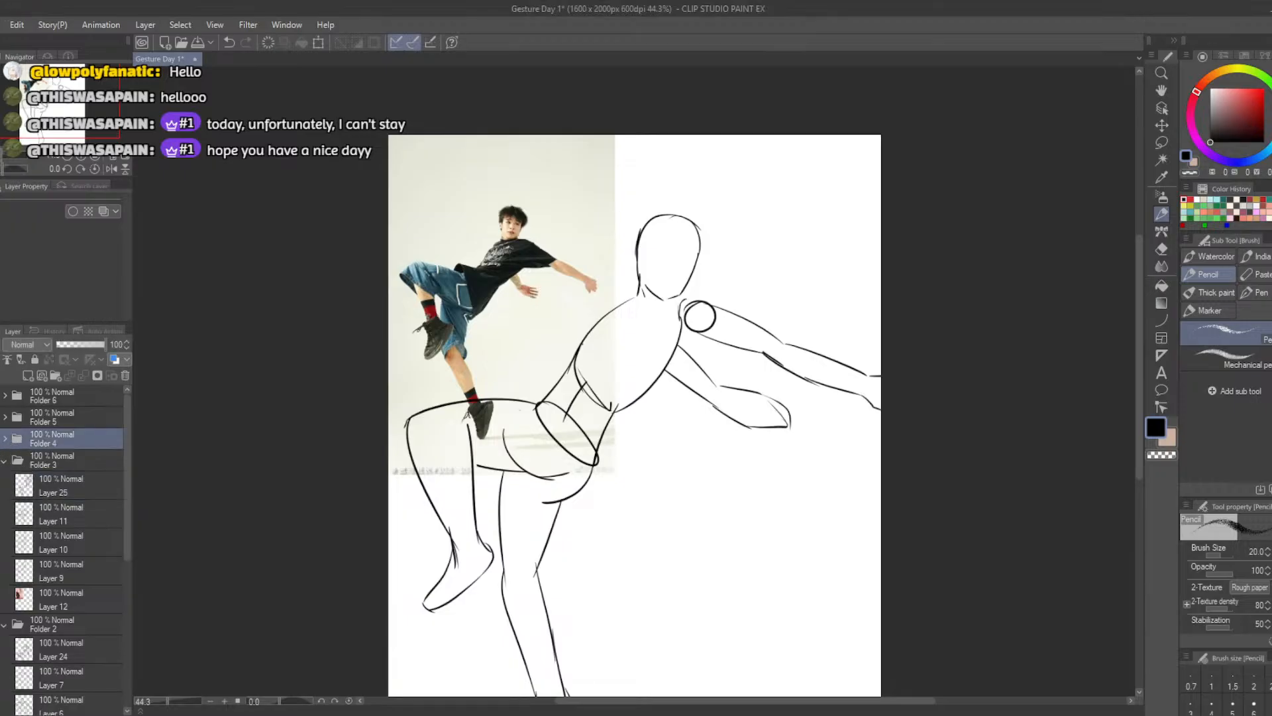
left_click(6, 439)
left_click(1, 464)
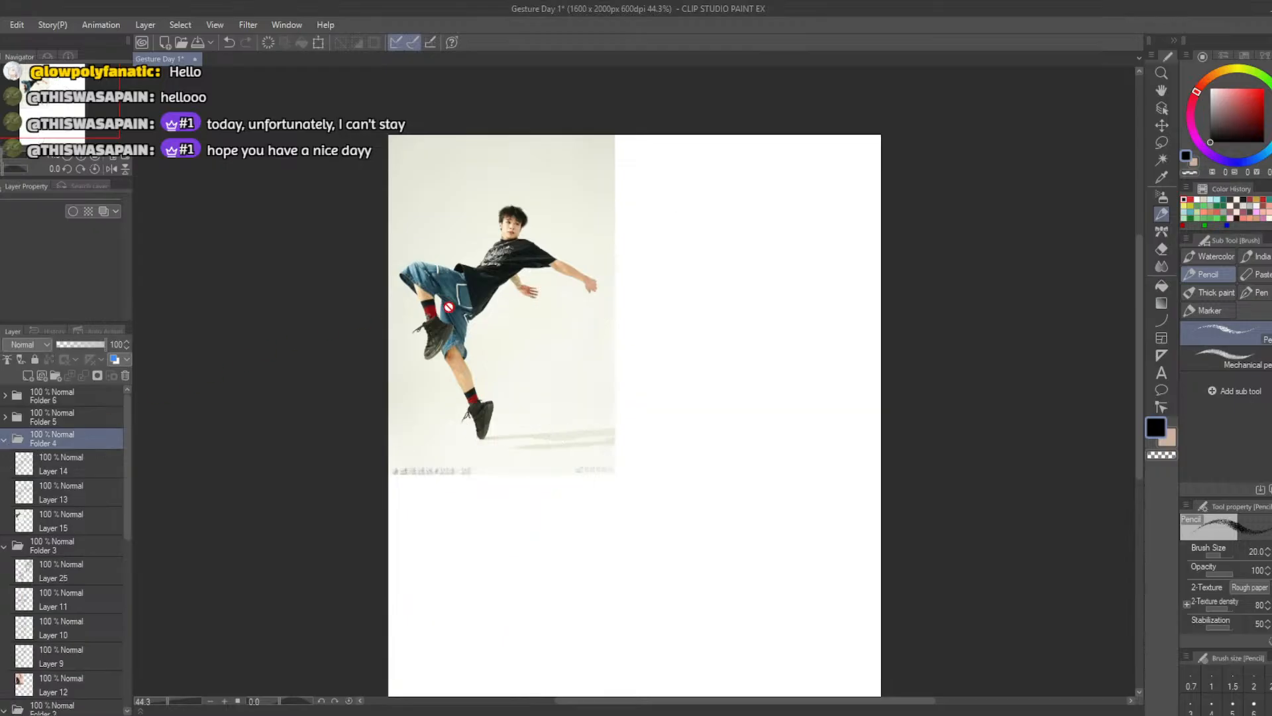
left_click(28, 376)
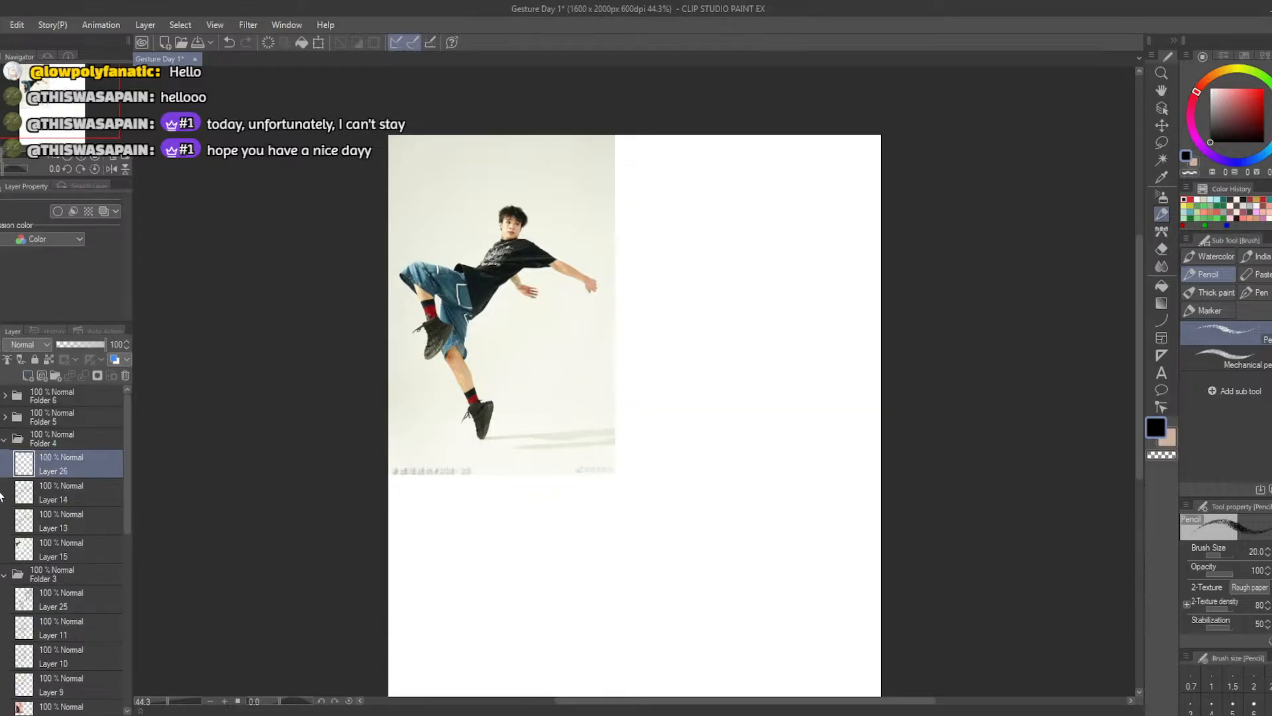
Sketch an upright head oval beside the leaning-back man photo, undoing the stray attempts
key("b")
mouse_move(765, 295)
left_mouse_down()
mouse_move(747, 333)
mouse_move(768, 298)
left_mouse_up()
key("ctrl+z")
mouse_move(771, 244)
left_mouse_down()
mouse_move(752, 289)
mouse_move(765, 246)
mouse_move(767, 288)
mouse_move(746, 248)
mouse_move(740, 283)
mouse_move(776, 270)
mouse_move(738, 265)
mouse_move(766, 273)
mouse_move(747, 250)
mouse_move(745, 289)
left_mouse_up()
key("ctrl+z")
key("ctrl+z")
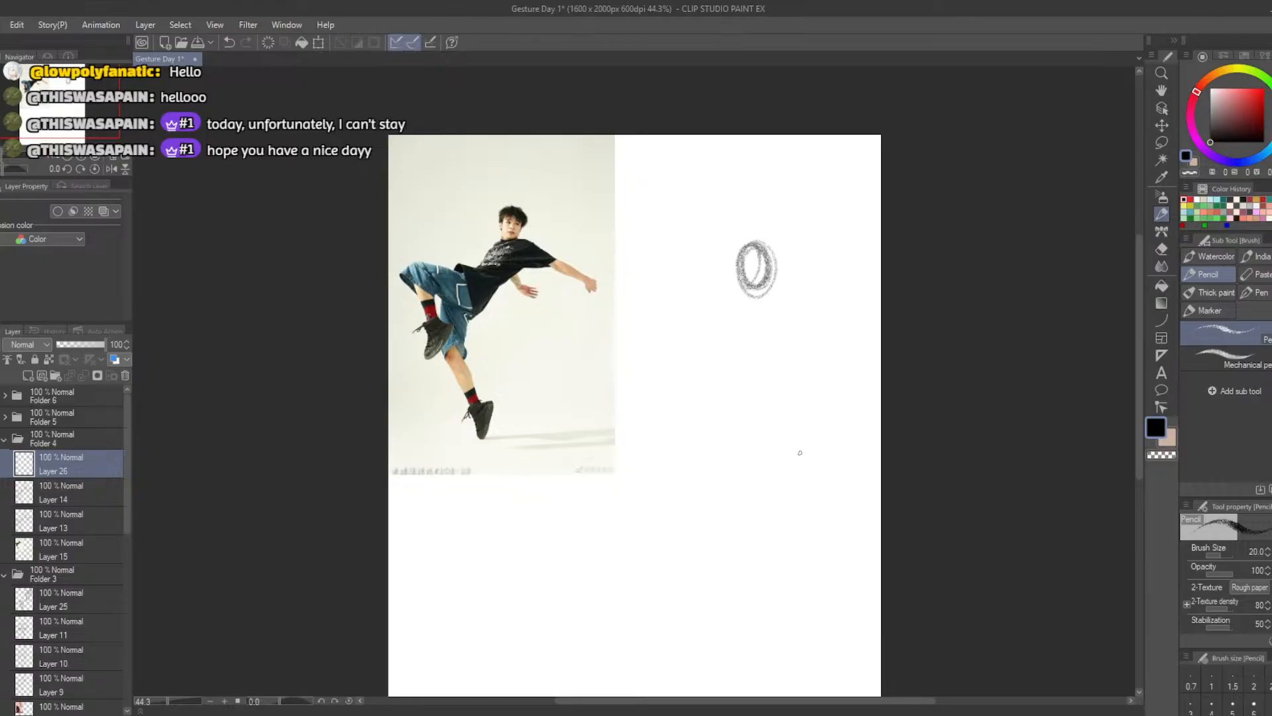
Draw one long action curve arching beneath the head and down toward the legs, and undo the trial ribcage oval
mouse_move(831, 310)
left_mouse_down()
mouse_move(722, 354)
mouse_move(701, 424)
left_mouse_up()
key("ctrl+z")
mouse_move(831, 330)
left_mouse_down()
mouse_move(759, 317)
mouse_move(695, 487)
left_mouse_up()
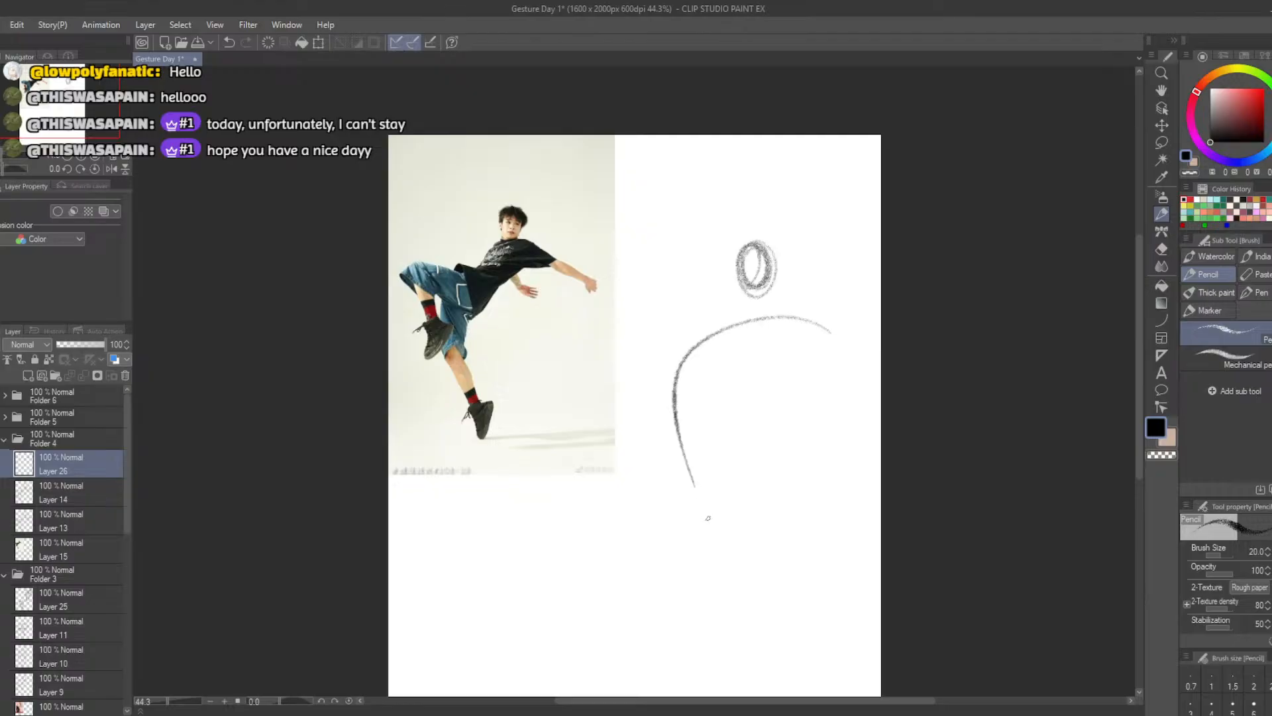
mouse_move(660, 401)
left_mouse_down()
mouse_move(758, 348)
mouse_move(770, 306)
left_mouse_up()
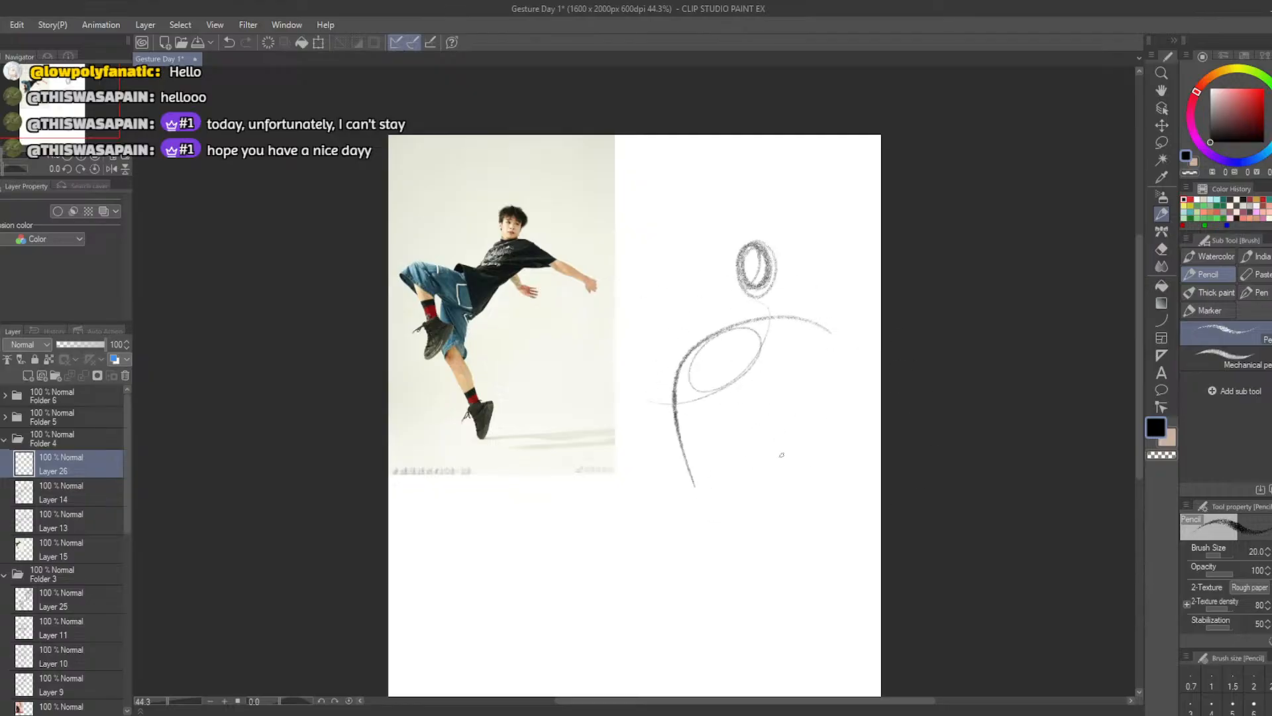
key("ctrl+z")
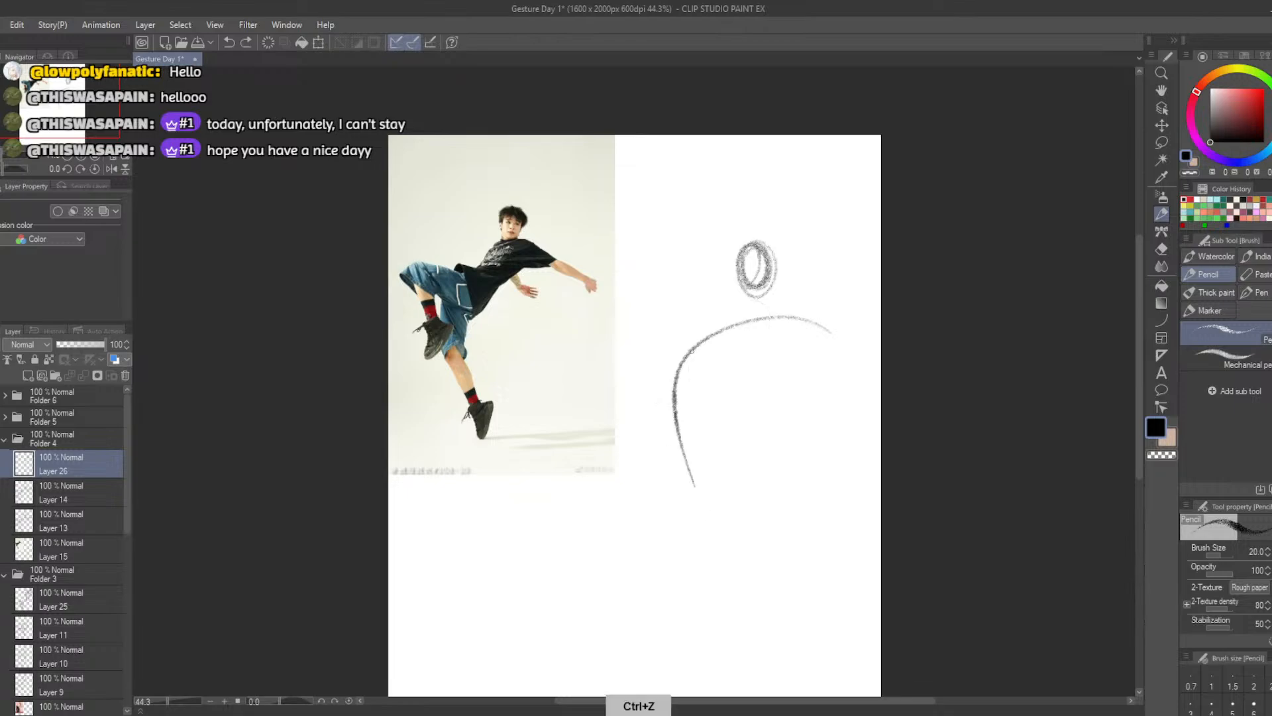
Extend the action curve into the outstretched arm and draw guide lines for the short arm and the raised bent leg
mouse_move(692, 328)
left_mouse_down()
mouse_move(722, 307)
mouse_move(676, 371)
mouse_move(749, 324)
left_mouse_up()
key("ctrl+z")
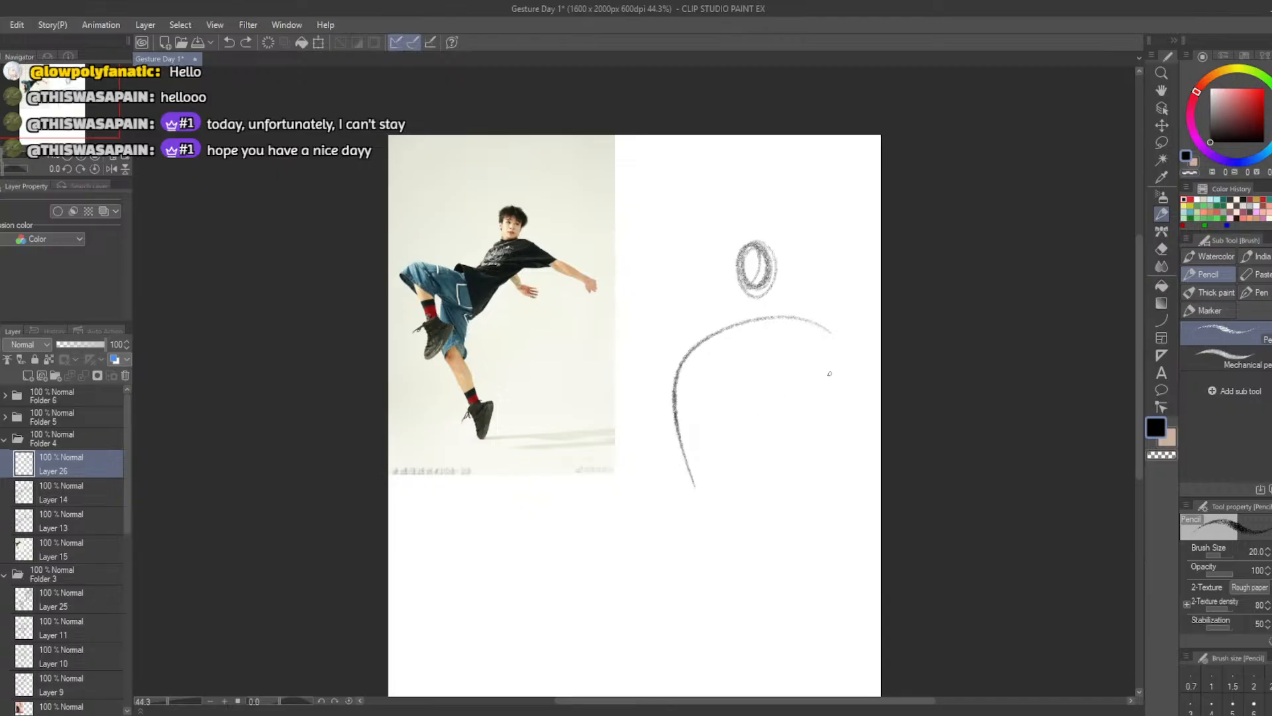
left_click_drag(812, 323, 864, 370)
left_click_drag(761, 329, 807, 386)
key("ctrl+z")
left_click_drag(744, 327, 798, 373)
mouse_move(674, 371)
left_mouse_down()
mouse_move(581, 370)
mouse_move(578, 357)
mouse_move(616, 432)
left_mouse_up()
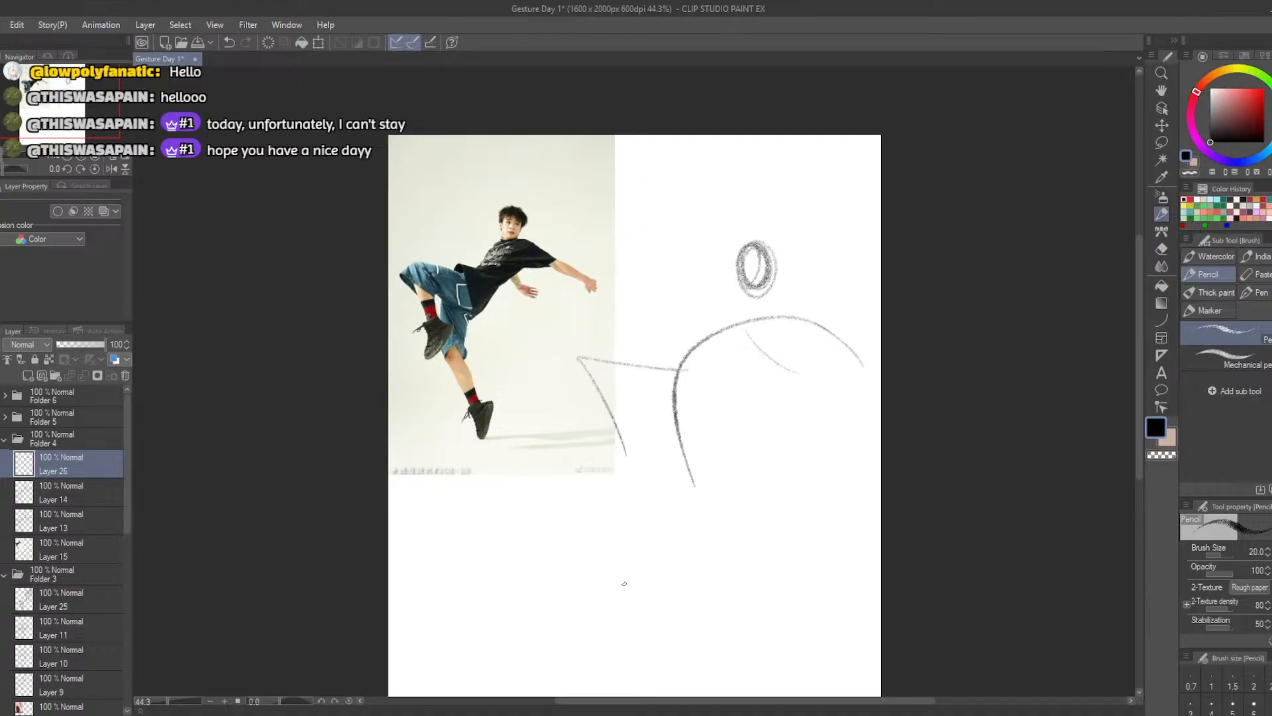
Sketch a tilted ribcage oval on the action curve beneath the head and start the outstretched upper-arm oval, undoing stray attempts
mouse_move(745, 338)
left_mouse_down()
mouse_move(701, 382)
mouse_move(677, 317)
left_mouse_up()
key("ctrl+z")
mouse_move(767, 309)
left_mouse_down()
mouse_move(681, 342)
mouse_move(772, 320)
mouse_move(737, 299)
mouse_move(725, 355)
mouse_move(707, 314)
mouse_move(753, 345)
mouse_move(692, 325)
mouse_move(705, 367)
mouse_move(703, 332)
mouse_move(773, 334)
mouse_move(702, 338)
mouse_move(764, 306)
mouse_move(807, 314)
mouse_move(789, 324)
mouse_move(793, 307)
mouse_move(795, 331)
mouse_move(813, 336)
mouse_move(767, 310)
mouse_move(824, 330)
mouse_move(782, 335)
left_mouse_up()
key("ctrl+z")
mouse_move(864, 374)
left_mouse_down()
mouse_move(893, 367)
mouse_move(835, 338)
mouse_move(866, 365)
mouse_move(841, 332)
left_mouse_up()
key("ctrl+z")
key("ctrl+z")
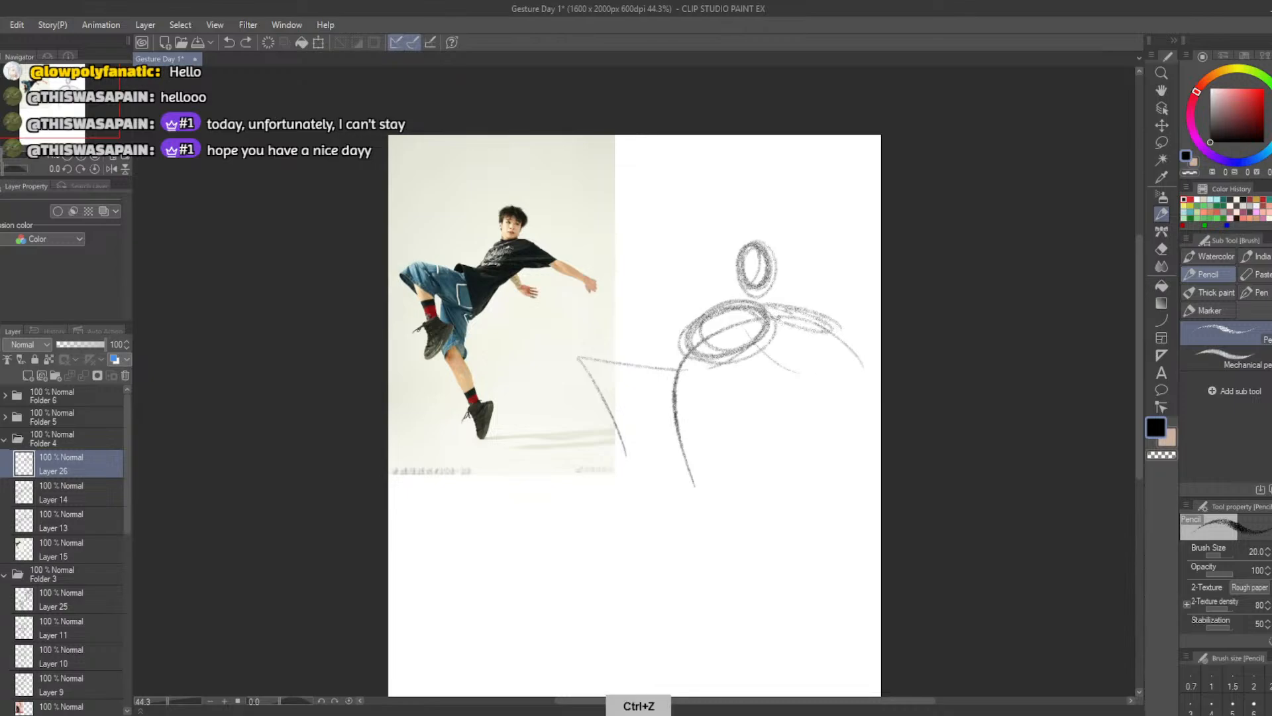
With black as the drawing colour and Stabilization at 6, redraw the outstretched upper-arm oval and add the forearm oval
right_click(824, 328)
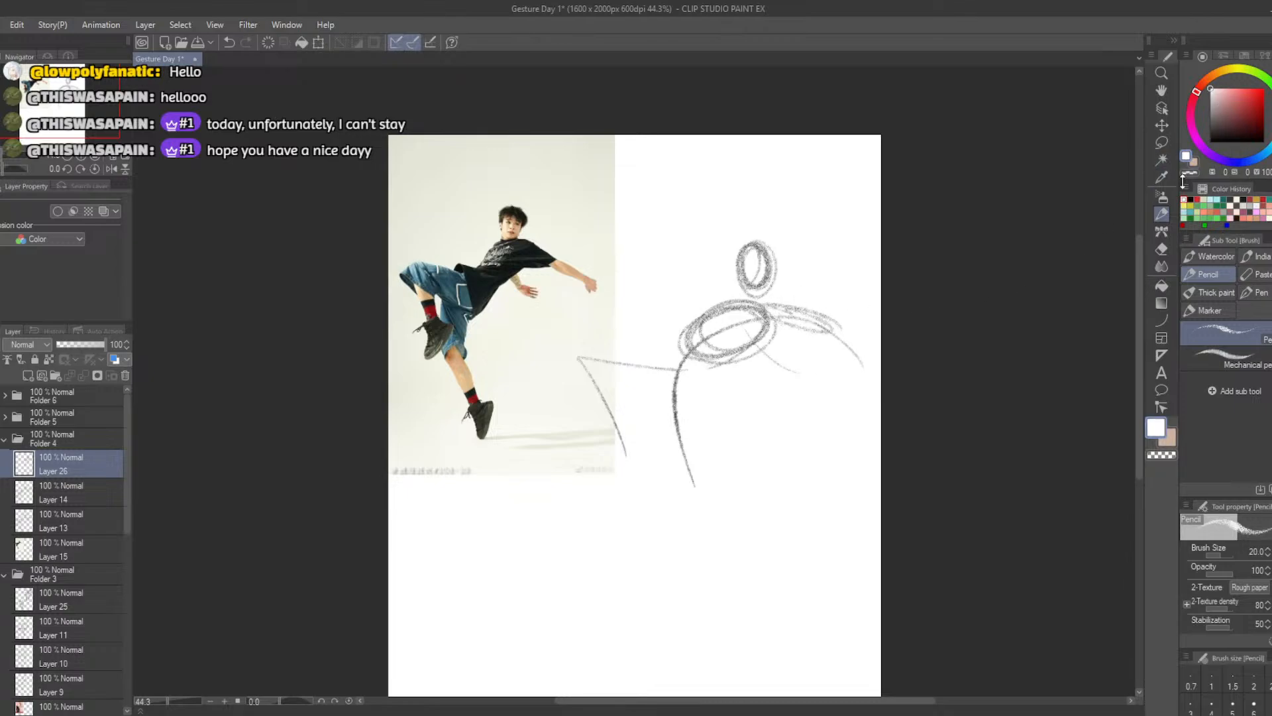
left_click_drag(1214, 138, 1198, 161)
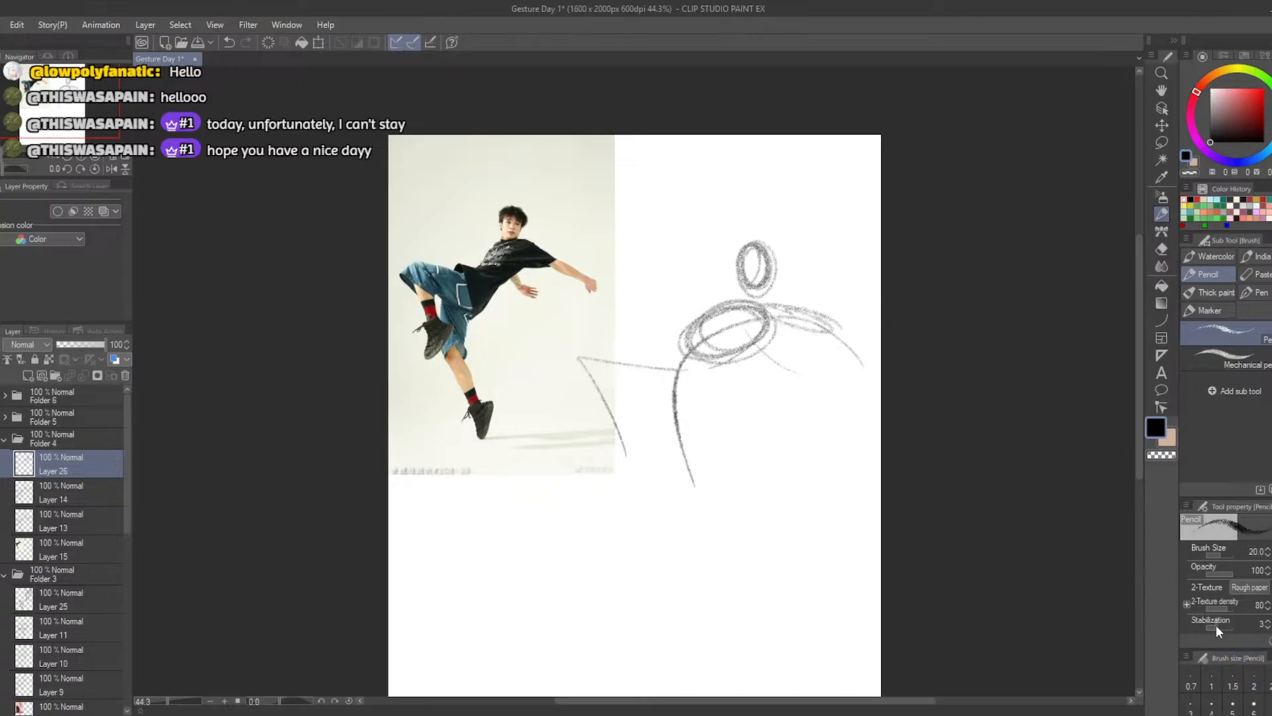
mouse_move(807, 313)
left_mouse_down()
mouse_move(773, 303)
mouse_move(840, 333)
mouse_move(799, 330)
mouse_move(795, 302)
left_mouse_up()
mouse_move(846, 349)
left_mouse_down()
mouse_move(868, 358)
mouse_move(853, 361)
left_mouse_up()
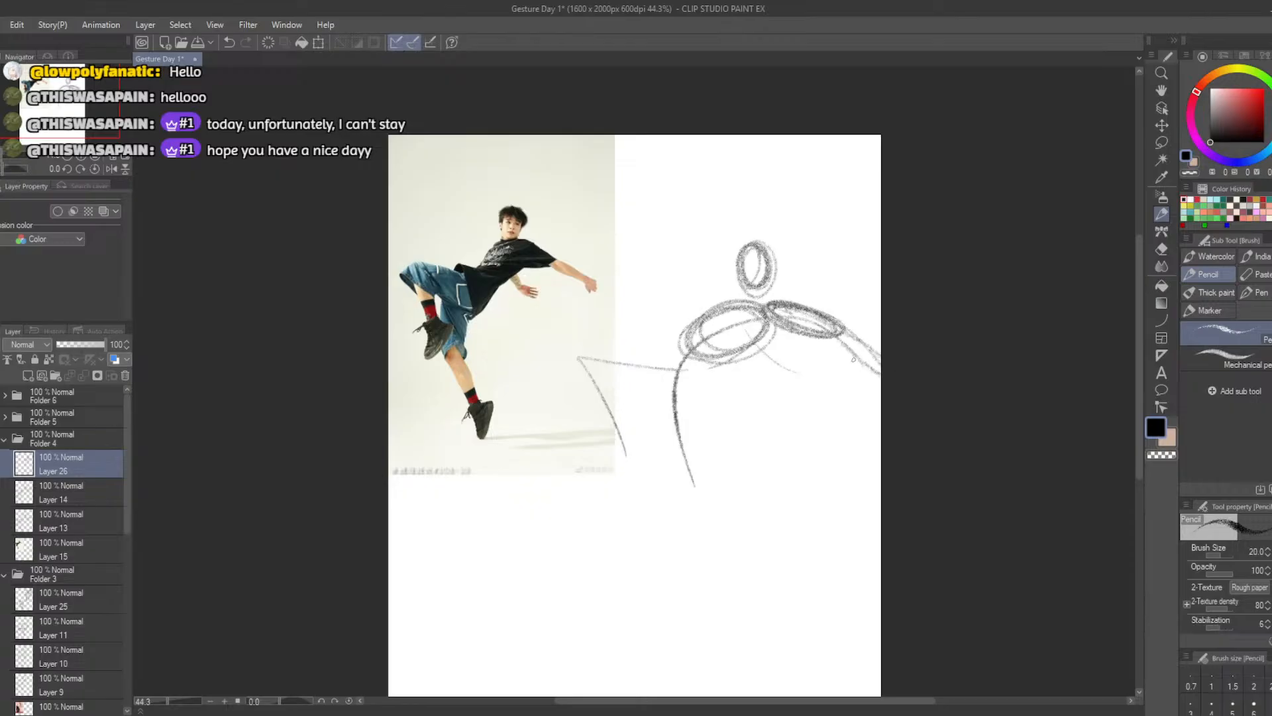
key("ctrl+z")
key("ctrl+z")
mouse_move(779, 306)
left_mouse_down()
mouse_move(843, 333)
mouse_move(863, 370)
mouse_move(888, 370)
mouse_move(838, 335)
left_mouse_up()
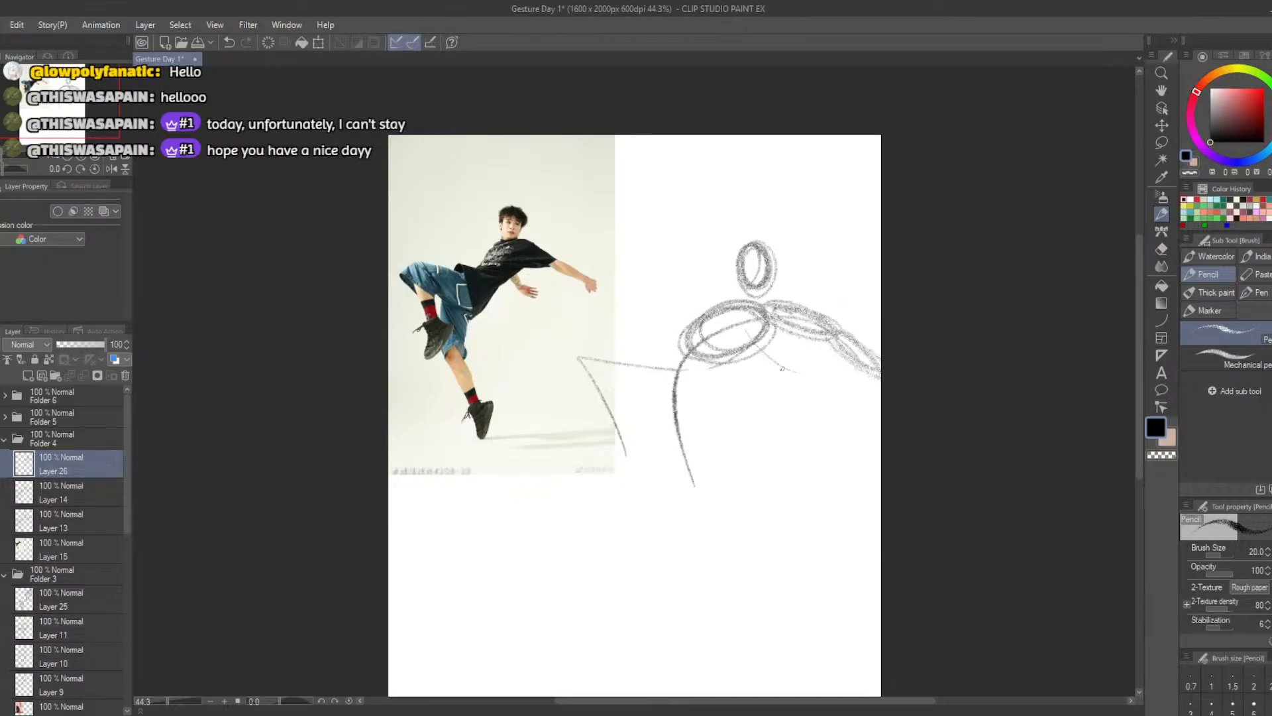
Sketch the short second arm's oval and the thigh ovals of the raised and standing legs, undoing stray attempts
mouse_move(759, 331)
left_mouse_down()
mouse_move(785, 364)
mouse_move(762, 341)
mouse_move(767, 372)
left_mouse_up()
mouse_move(676, 356)
left_mouse_down()
mouse_move(601, 346)
mouse_move(647, 368)
mouse_move(593, 366)
left_mouse_up()
key("ctrl+z")
mouse_move(672, 371)
left_mouse_down()
mouse_move(672, 358)
mouse_move(613, 361)
mouse_move(626, 343)
mouse_move(675, 366)
mouse_move(631, 351)
mouse_move(669, 424)
mouse_move(677, 365)
left_mouse_up()
key("ctrl+z")
key("ctrl+z")
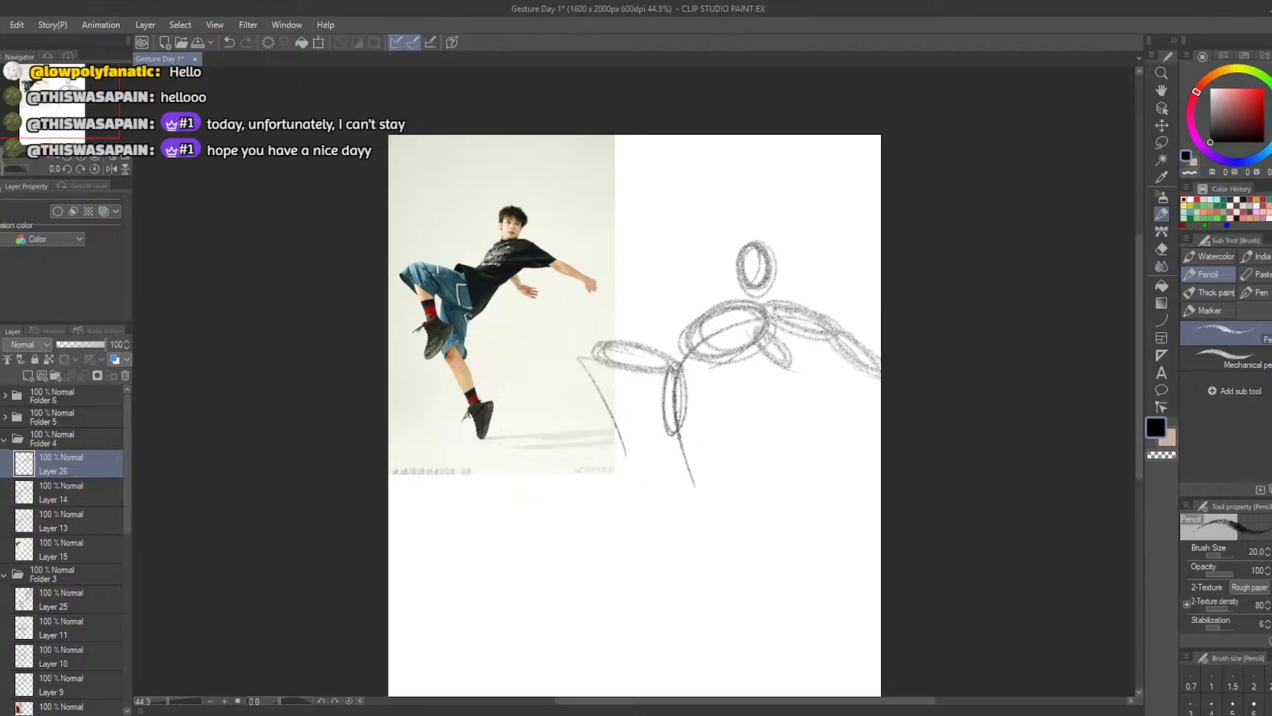
Draw long narrow calf ovals below both thighs, following the standing and raised leg guide lines
mouse_move(676, 424)
left_mouse_down()
mouse_move(689, 494)
mouse_move(673, 428)
left_mouse_up()
key("ctrl+z")
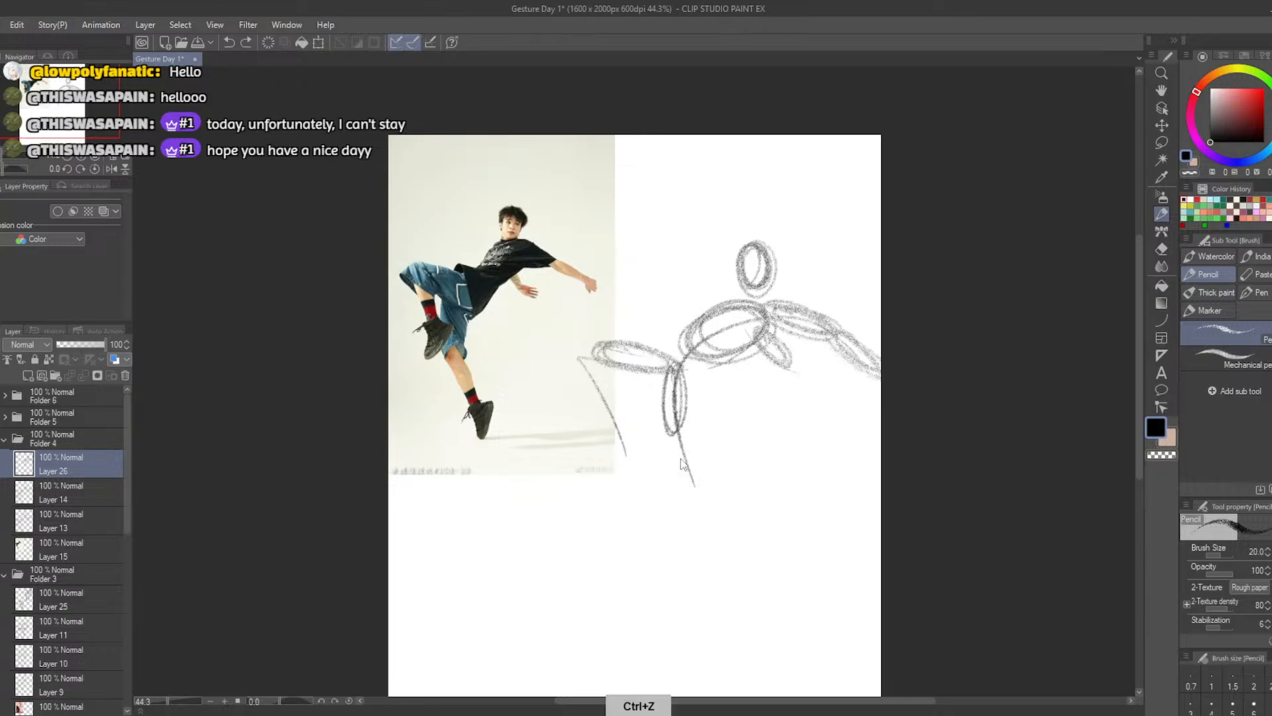
left_click_drag(677, 429, 708, 507)
left_click_drag(709, 507, 676, 430)
mouse_move(585, 350)
left_mouse_down()
mouse_move(592, 403)
mouse_move(625, 435)
mouse_move(594, 363)
mouse_move(596, 406)
mouse_move(619, 432)
mouse_move(599, 376)
mouse_move(567, 379)
mouse_move(586, 345)
mouse_move(653, 351)
left_mouse_up()
key("ctrl+z")
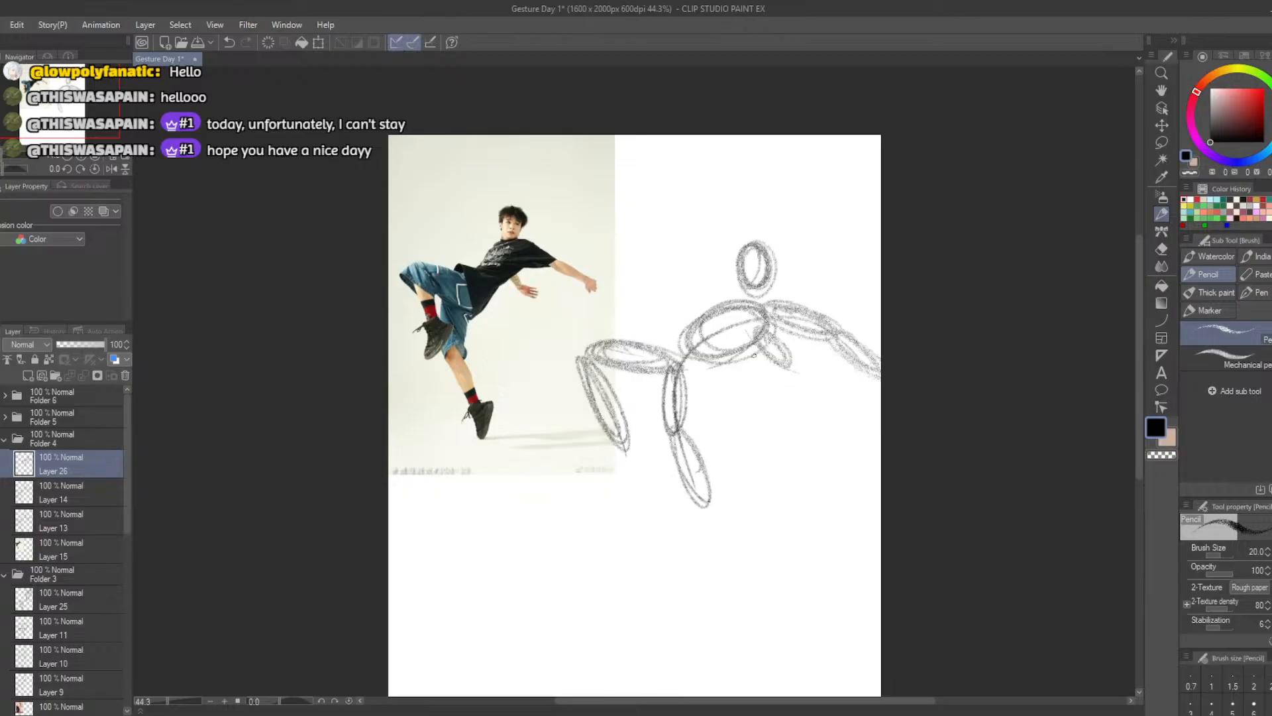
Reinforce the ribcage, head, short arm and calf ovals with repeated pencil strokes
key("ctrl+z")
mouse_move(765, 339)
left_mouse_down()
mouse_move(737, 302)
mouse_move(780, 344)
mouse_move(759, 345)
left_mouse_up()
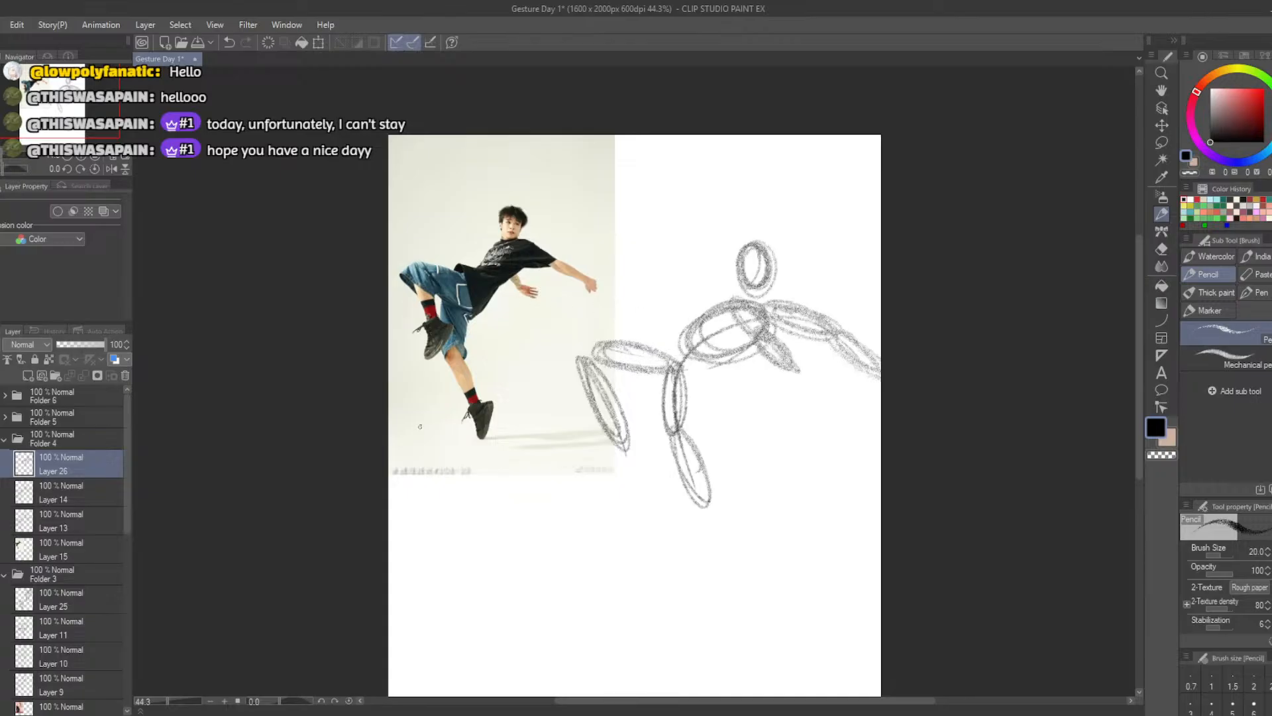
left_click_drag(583, 357, 617, 409)
mouse_move(689, 337)
left_mouse_down()
mouse_move(716, 302)
mouse_move(761, 303)
mouse_move(772, 261)
mouse_move(715, 261)
left_mouse_up()
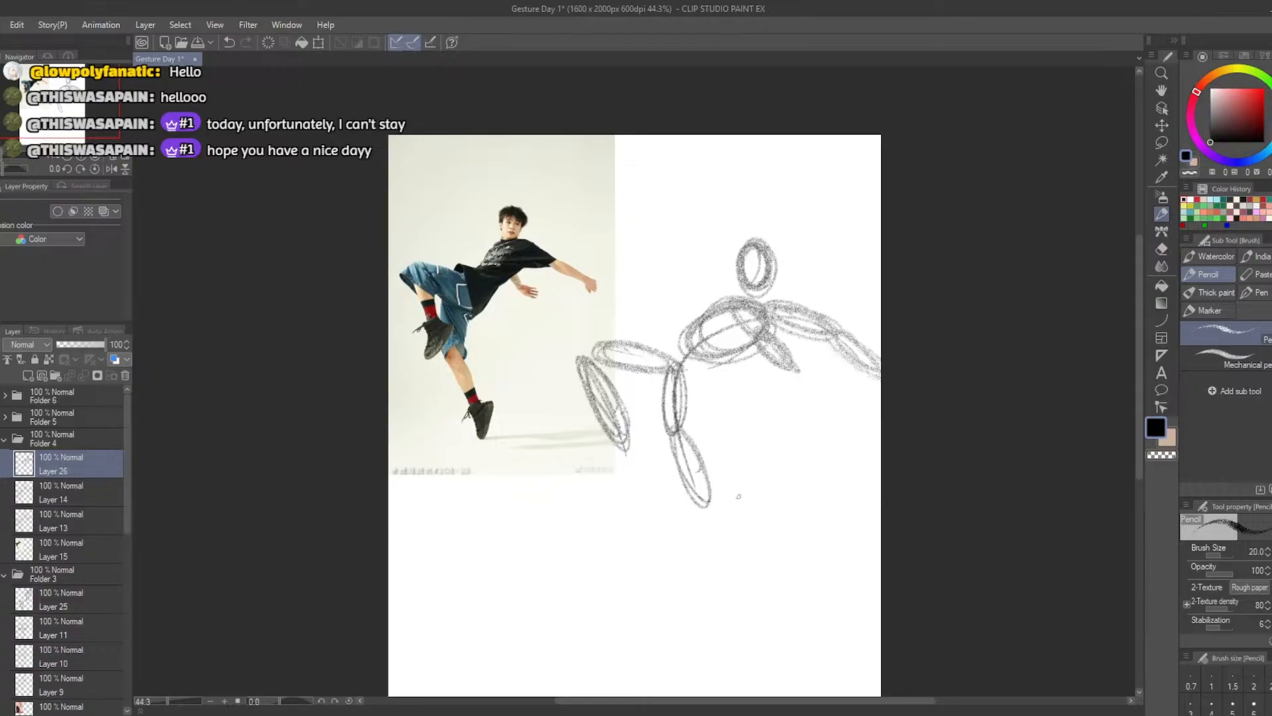
mouse_move(674, 440)
left_mouse_down()
mouse_move(707, 494)
mouse_move(677, 436)
left_mouse_up()
Move the sketched figure up beside the photo and scale it down slightly so it fits inside the canvas
left_click(316, 43)
left_click_drag(671, 417, 672, 340)
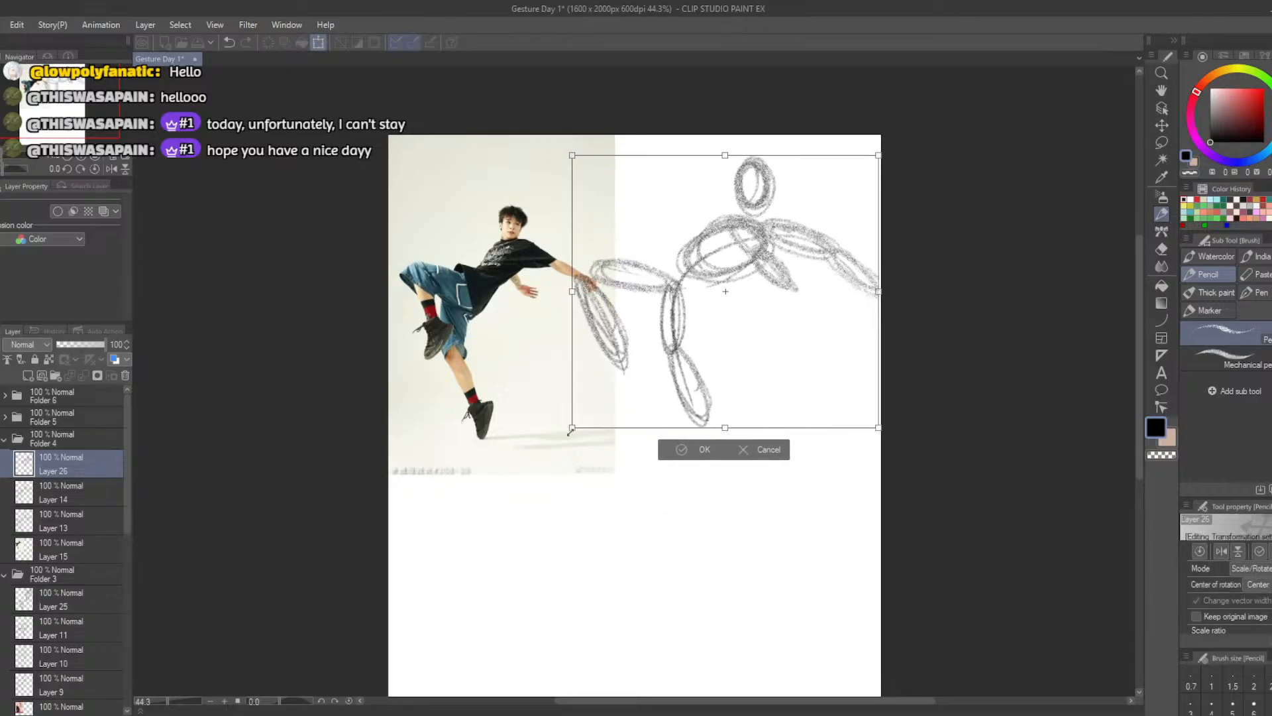
left_click_drag(571, 429, 591, 404)
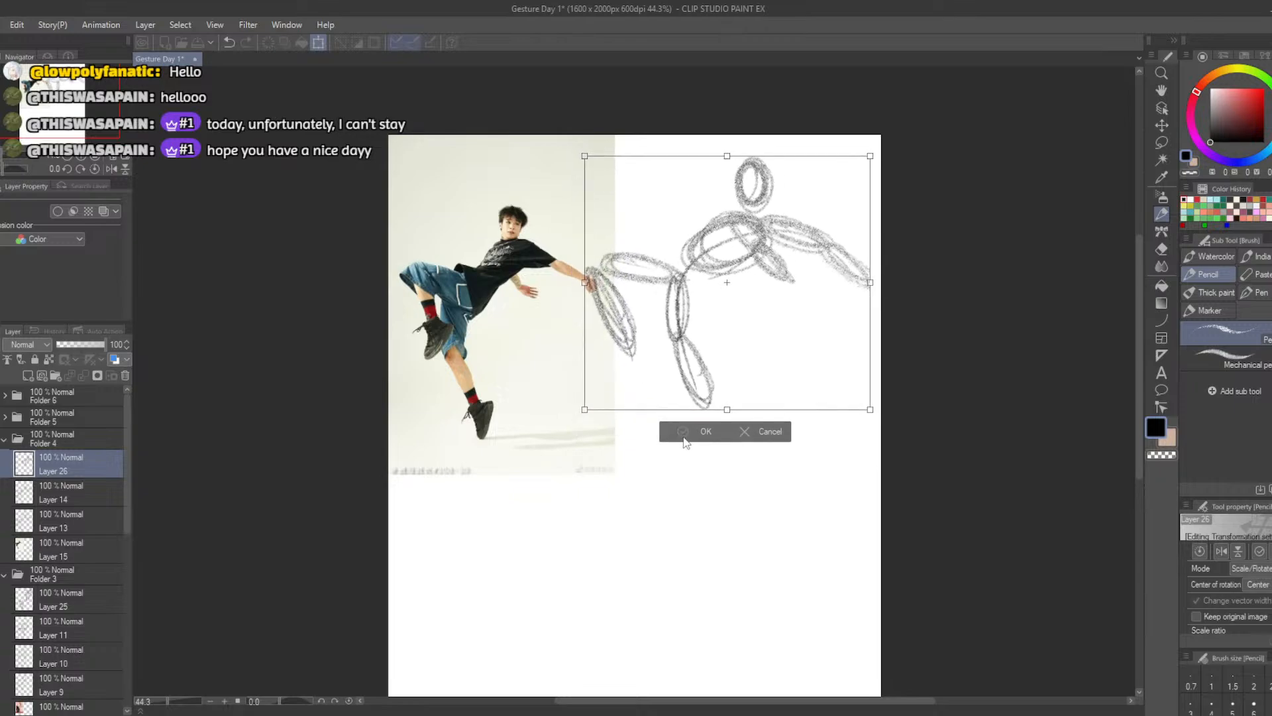
left_click(685, 434)
scroll(1139, 404, "down", 2)
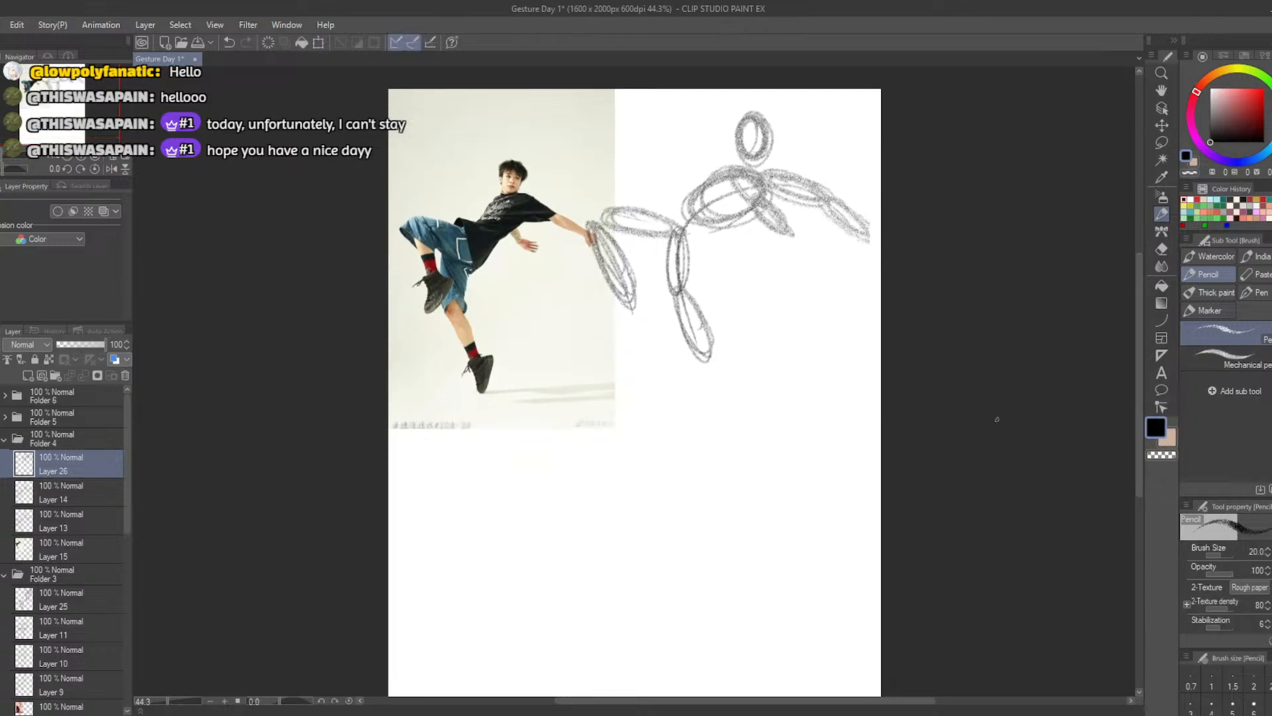
key("b")
mouse_move(692, 461)
left_mouse_down()
mouse_move(680, 462)
mouse_move(703, 504)
mouse_move(662, 525)
mouse_move(644, 505)
mouse_move(656, 449)
left_mouse_up()
key("ctrl+z")
key("ctrl+z")
left_click(1227, 626)
key("ctrl+z")
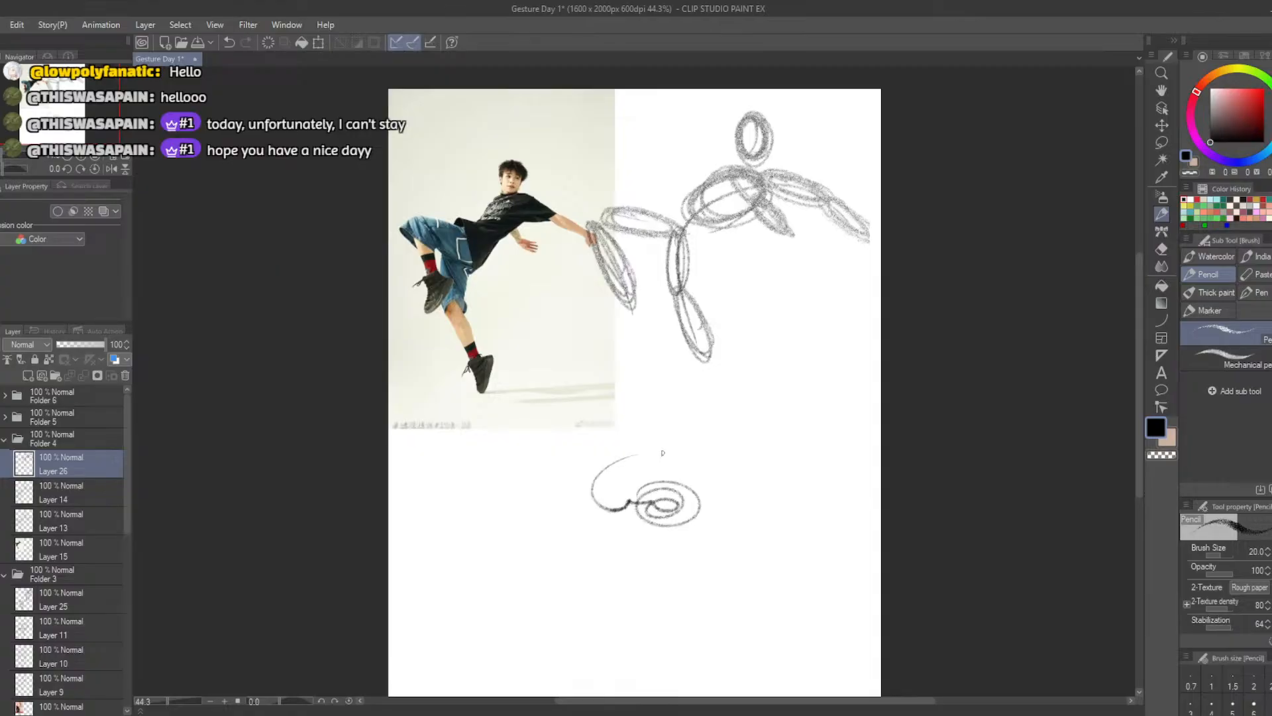
key("ctrl+z")
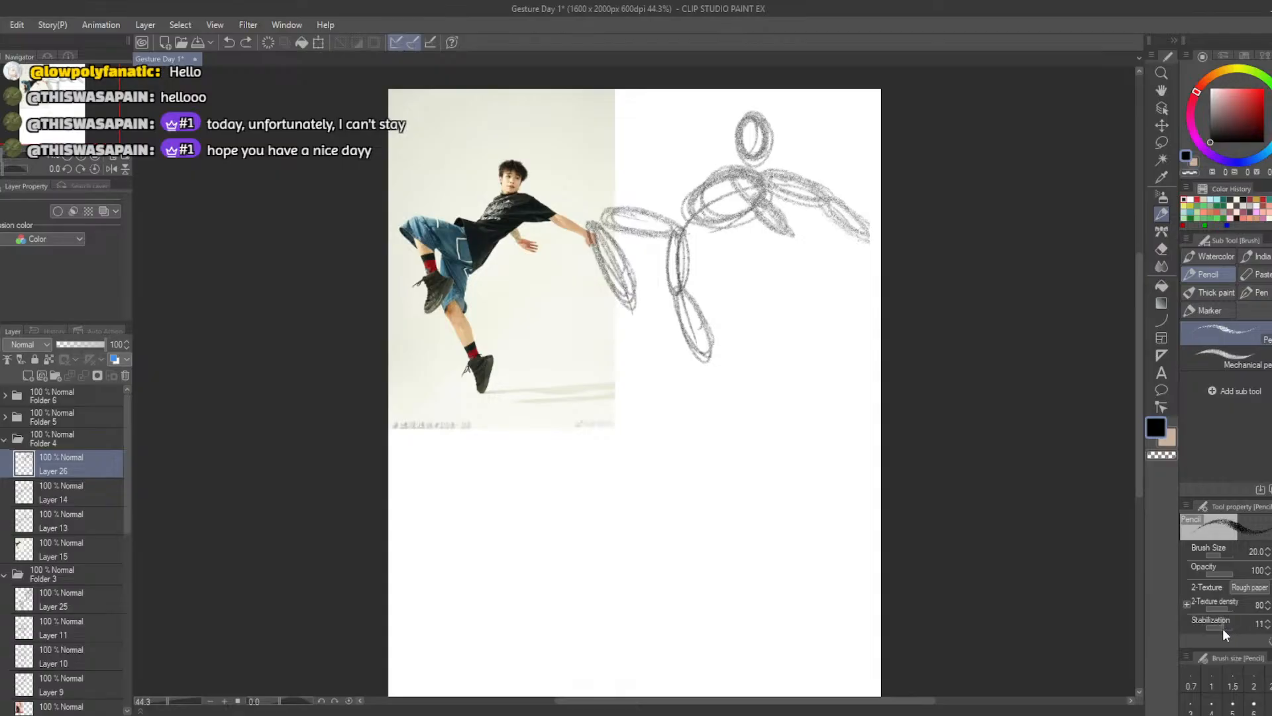
Try sketching a smaller head and ribcage below the first figure, then undo them while keeping the rescaled figure
mouse_move(659, 443)
left_mouse_down()
mouse_move(616, 477)
mouse_move(631, 466)
mouse_move(640, 492)
mouse_move(662, 451)
mouse_move(633, 480)
mouse_move(669, 467)
mouse_move(616, 491)
mouse_move(679, 460)
mouse_move(663, 501)
mouse_move(685, 494)
mouse_move(661, 493)
mouse_move(683, 473)
mouse_move(683, 511)
mouse_move(676, 477)
mouse_move(687, 492)
mouse_move(662, 503)
mouse_move(666, 480)
mouse_move(676, 548)
mouse_move(686, 514)
mouse_move(630, 540)
mouse_move(689, 530)
mouse_move(632, 563)
mouse_move(675, 511)
left_mouse_up()
key("ctrl+z")
key("ctrl+z")
key("ctrl+z")
key("ctrl+z")
key("ctrl+z")
key("ctrl+z")
key("ctrl+z")
key("ctrl+z")
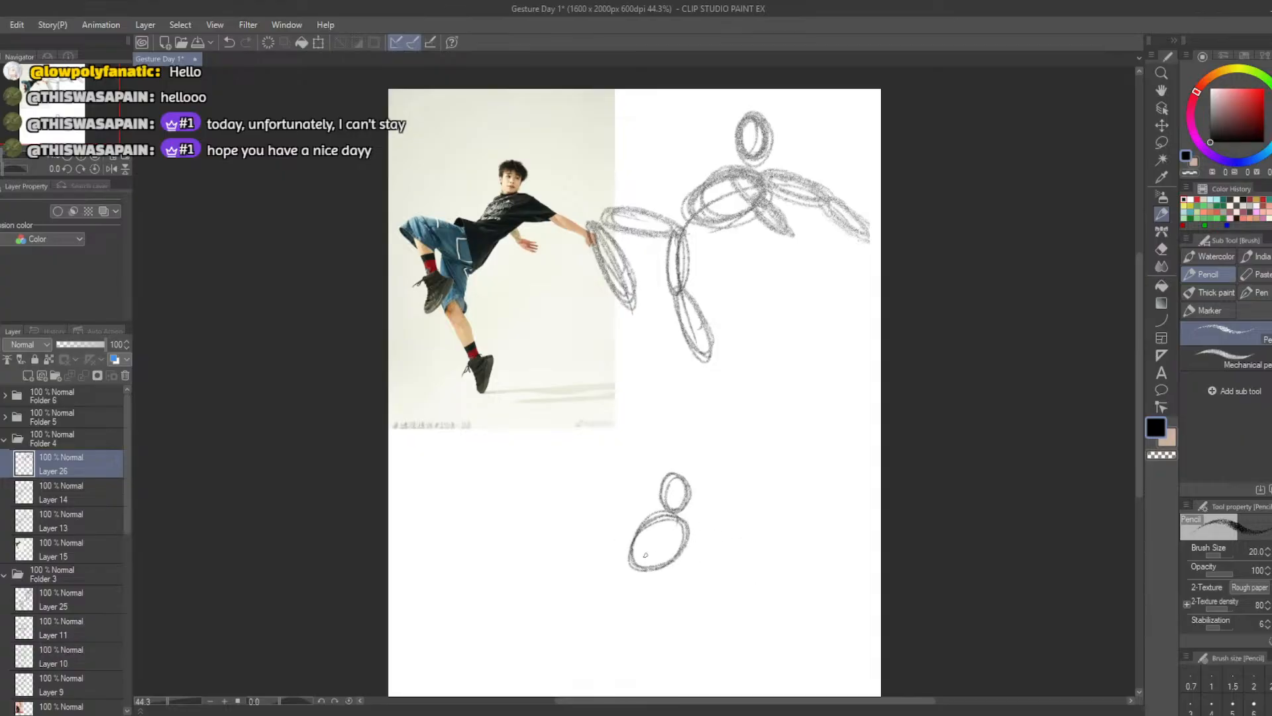
key("ctrl+z")
key("ctrl+z")
key("ctrl+z")
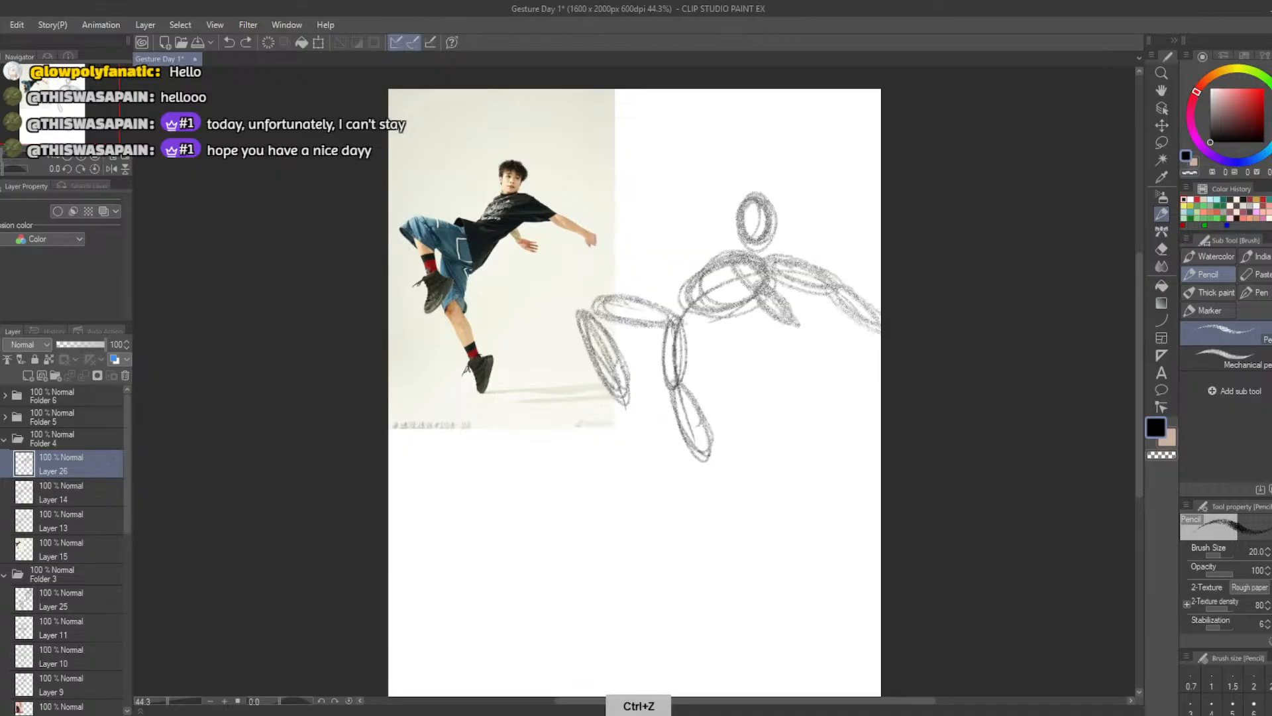
left_click(245, 42)
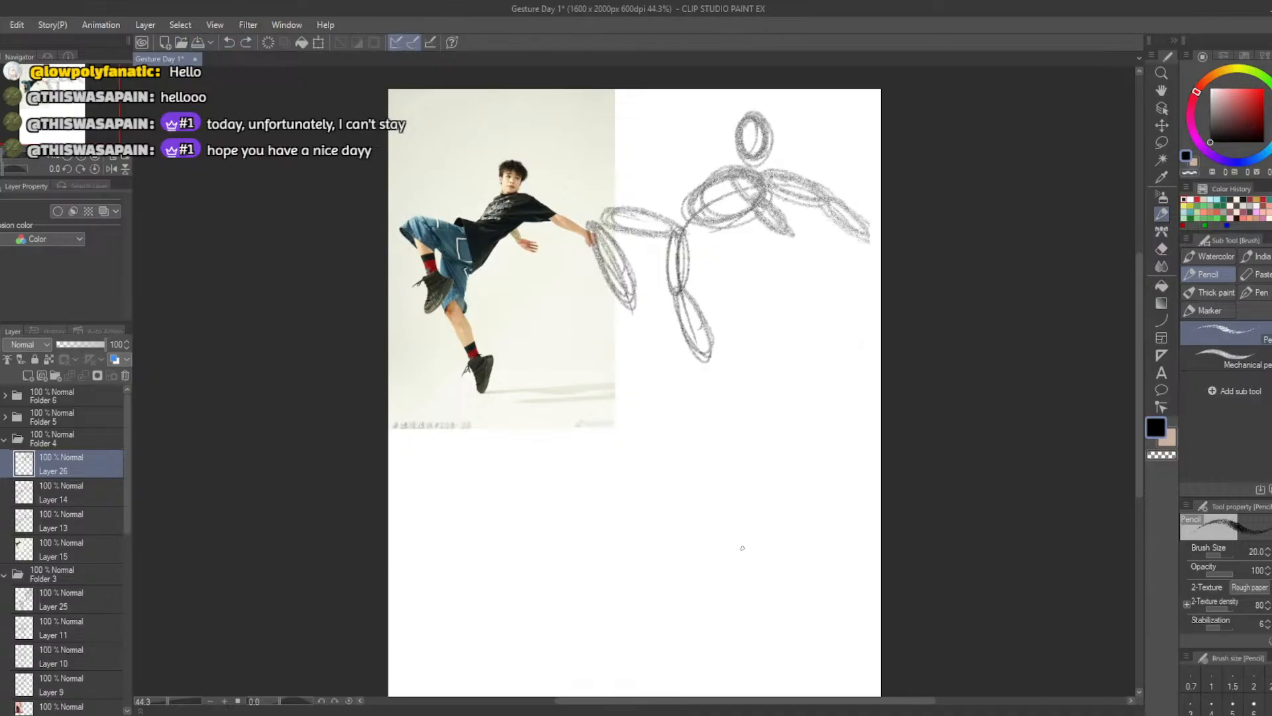
Below the first figure, draw a more exaggerated C-shaped action curve and angular guide lines for the raised bent leg
mouse_move(739, 548)
left_mouse_down()
mouse_move(601, 555)
mouse_move(663, 617)
left_mouse_up()
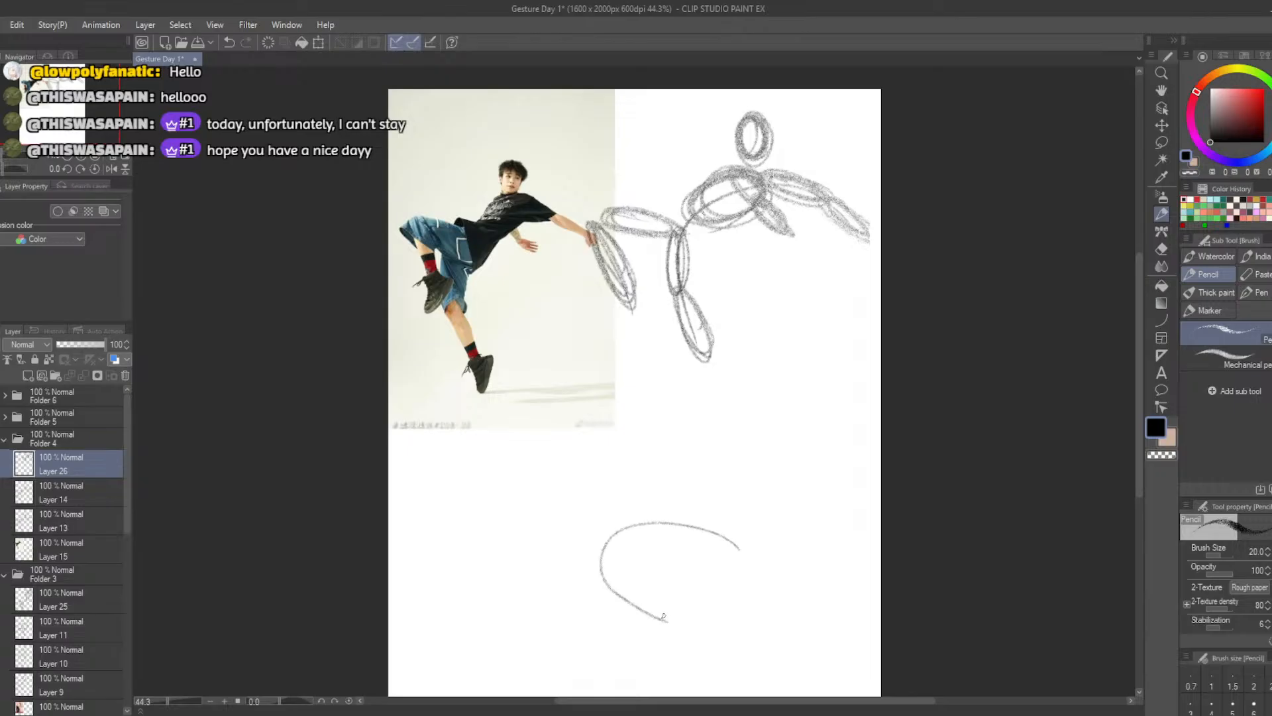
key("ctrl+z")
mouse_move(742, 547)
left_mouse_down()
mouse_move(674, 518)
mouse_move(638, 604)
mouse_move(665, 613)
left_mouse_up()
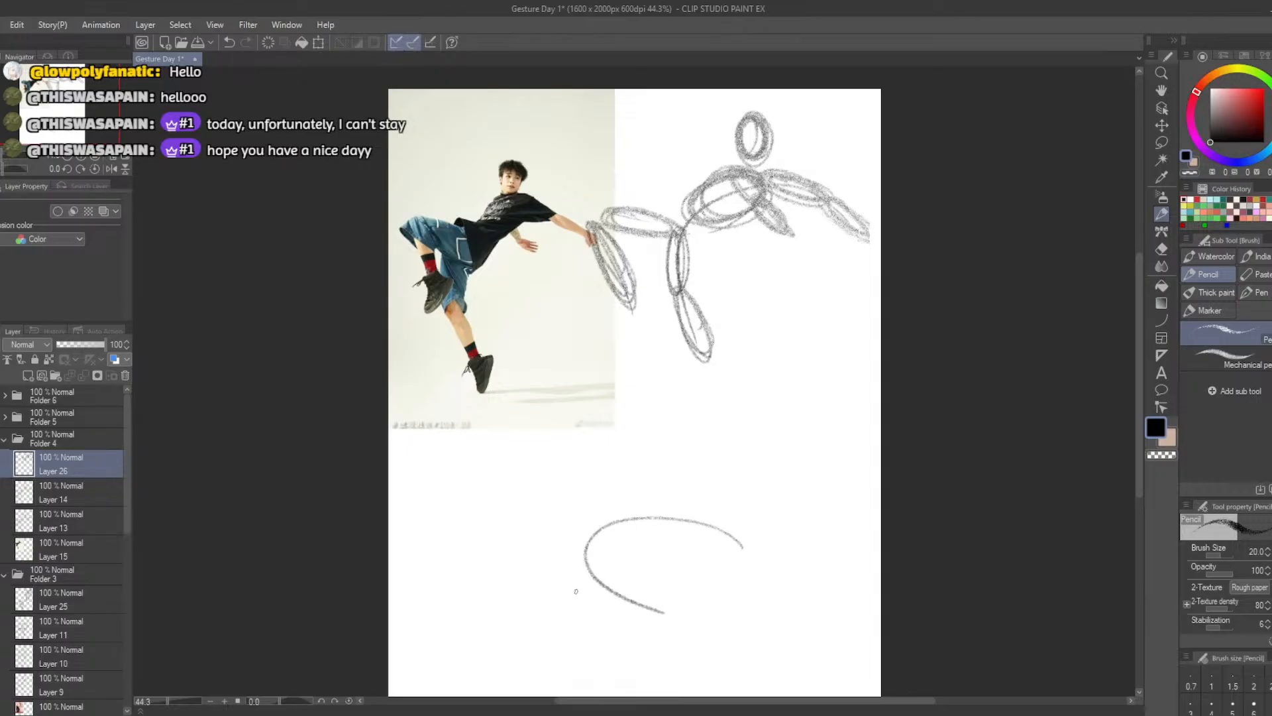
mouse_move(583, 553)
left_mouse_down()
mouse_move(519, 533)
mouse_move(578, 605)
left_mouse_up()
key("ctrl+z")
left_click_drag(585, 544, 571, 620)
Sketch the lower figure's head, flattened ribcage and outstretched arm ovals along the curve, darkening the ribcage and arm
mouse_move(588, 545)
left_mouse_down()
mouse_move(684, 490)
mouse_move(702, 507)
mouse_move(692, 477)
mouse_move(716, 487)
mouse_move(682, 504)
mouse_move(718, 493)
mouse_move(704, 477)
mouse_move(686, 503)
mouse_move(703, 472)
mouse_move(693, 507)
mouse_move(633, 530)
mouse_move(686, 513)
mouse_move(617, 530)
mouse_move(689, 523)
mouse_move(762, 548)
mouse_move(696, 511)
mouse_move(759, 546)
left_mouse_up()
key("ctrl+z")
key("ctrl+z")
key("ctrl+z")
key("ctrl+z")
key("ctrl+z")
key("ctrl+z")
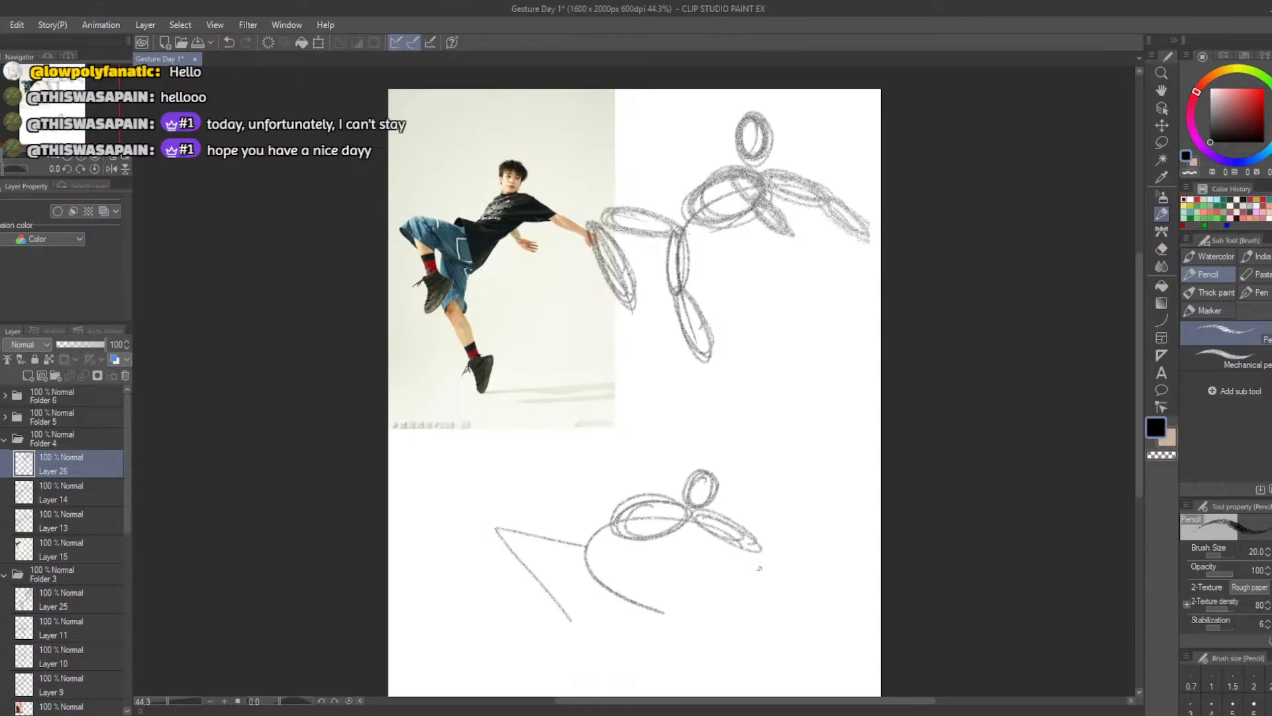
key("ctrl+z")
mouse_move(692, 514)
left_mouse_down()
mouse_move(785, 567)
mouse_move(706, 517)
mouse_move(623, 523)
mouse_move(628, 534)
mouse_move(669, 507)
mouse_move(650, 525)
left_mouse_up()
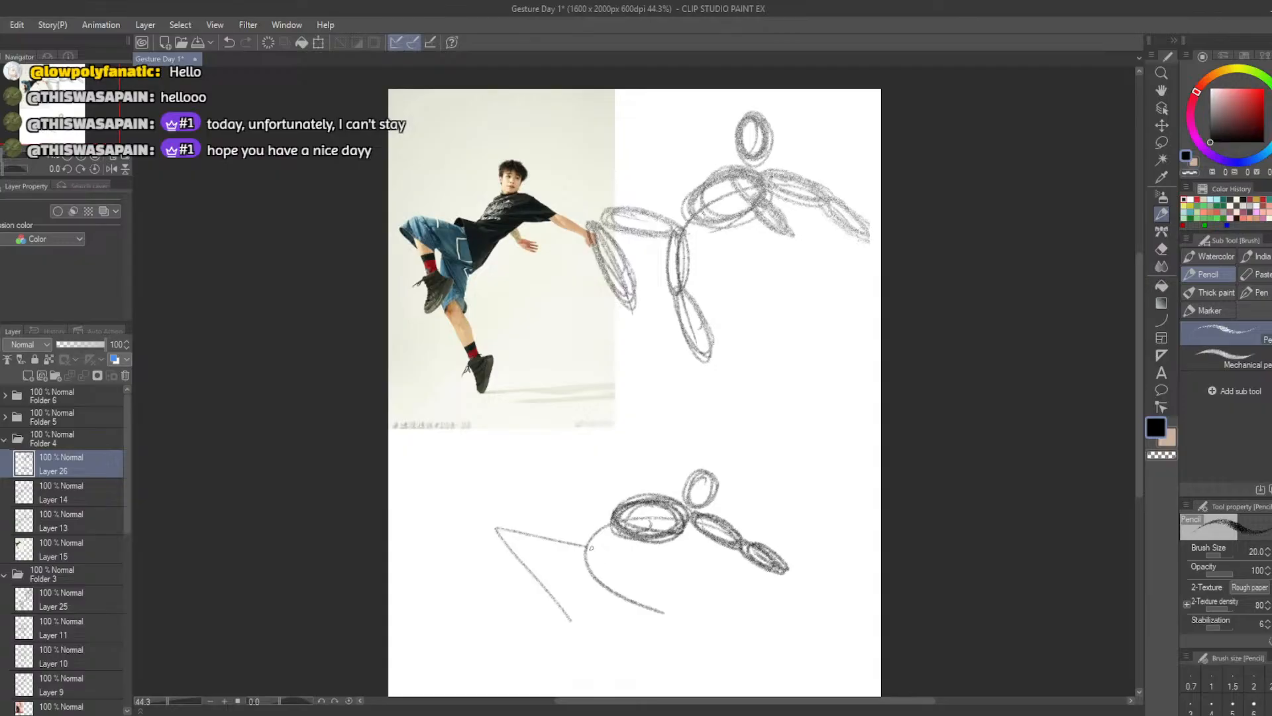
Add a small tilted pelvis oval at the hips of both the upper and lower figures, undoing stray attempts
mouse_move(605, 561)
left_mouse_down()
mouse_move(574, 545)
mouse_move(590, 529)
mouse_move(578, 551)
mouse_move(582, 538)
left_mouse_up()
key("ctrl+z")
mouse_move(693, 218)
left_mouse_down()
mouse_move(679, 226)
mouse_move(702, 245)
mouse_move(658, 214)
left_mouse_up()
key("ctrl+z")
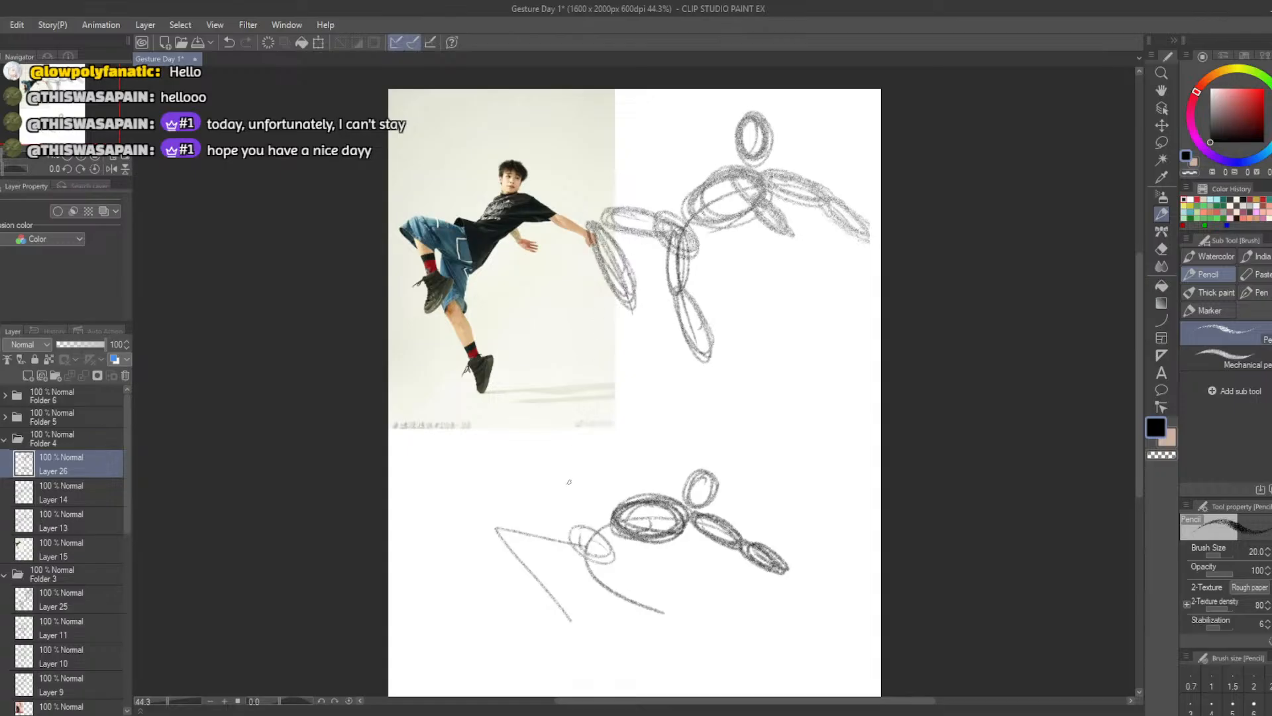
key("ctrl+z")
mouse_move(670, 214)
left_mouse_down()
mouse_move(686, 242)
mouse_move(662, 225)
mouse_move(679, 238)
left_mouse_up()
mouse_move(573, 532)
left_mouse_down()
mouse_move(533, 527)
mouse_move(557, 526)
mouse_move(528, 538)
mouse_move(501, 519)
mouse_move(564, 542)
mouse_move(503, 514)
mouse_move(572, 527)
mouse_move(572, 544)
mouse_move(496, 526)
mouse_move(540, 539)
mouse_move(562, 585)
mouse_move(516, 530)
mouse_move(532, 541)
mouse_move(522, 555)
mouse_move(574, 600)
mouse_move(559, 566)
mouse_move(518, 558)
mouse_move(638, 602)
mouse_move(593, 560)
left_mouse_up()
Sketch the lower figure's thigh and calf ovals for both legs and darken the pelvis and raised thigh
key("ctrl+z")
key("ctrl+z")
key("ctrl+z")
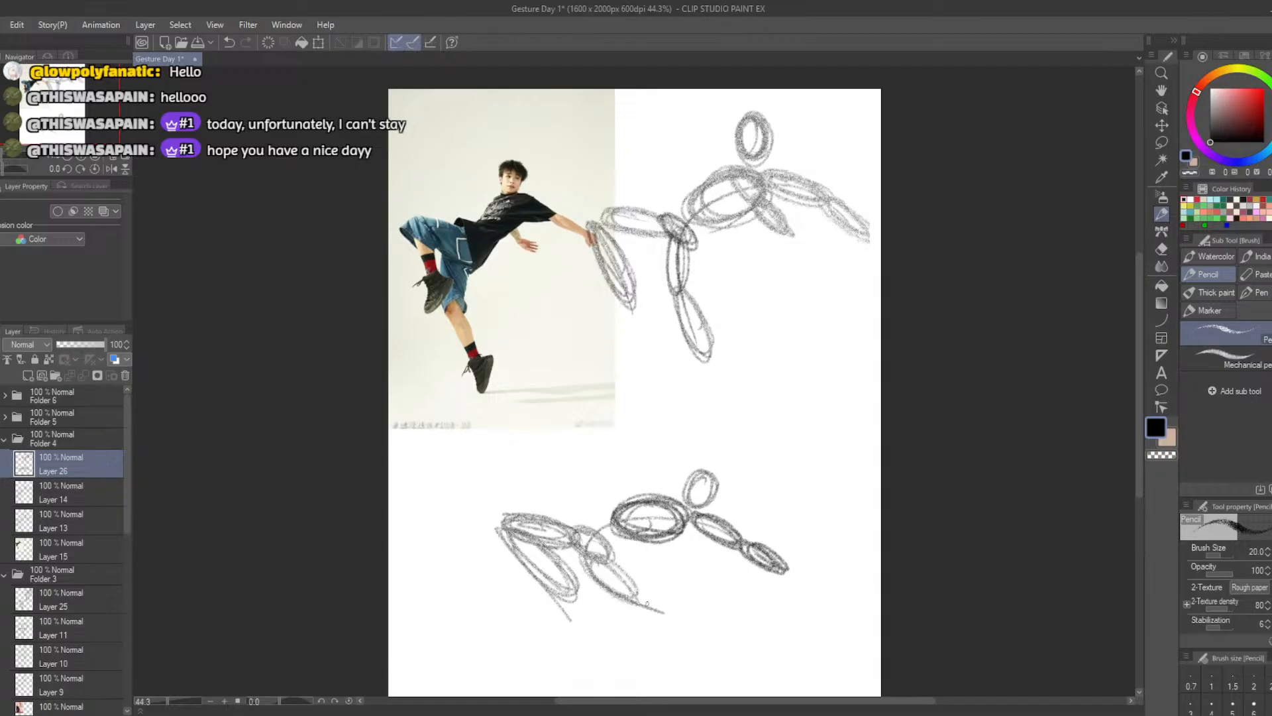
mouse_move(642, 596)
left_mouse_down()
mouse_move(710, 631)
mouse_move(663, 604)
left_mouse_up()
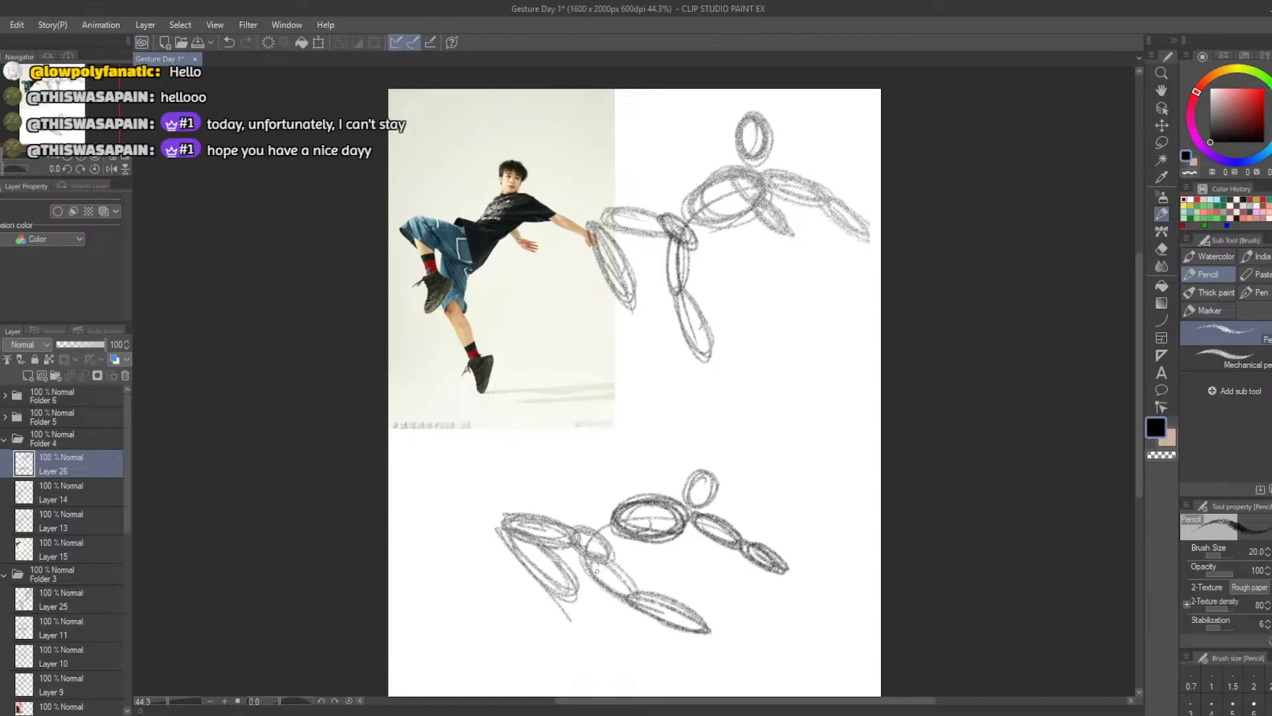
mouse_move(597, 570)
left_mouse_down()
mouse_move(622, 575)
mouse_move(587, 538)
mouse_move(600, 530)
mouse_move(575, 538)
left_mouse_up()
mouse_move(509, 515)
left_mouse_down()
mouse_move(568, 544)
mouse_move(517, 527)
mouse_move(541, 578)
mouse_move(510, 532)
left_mouse_up()
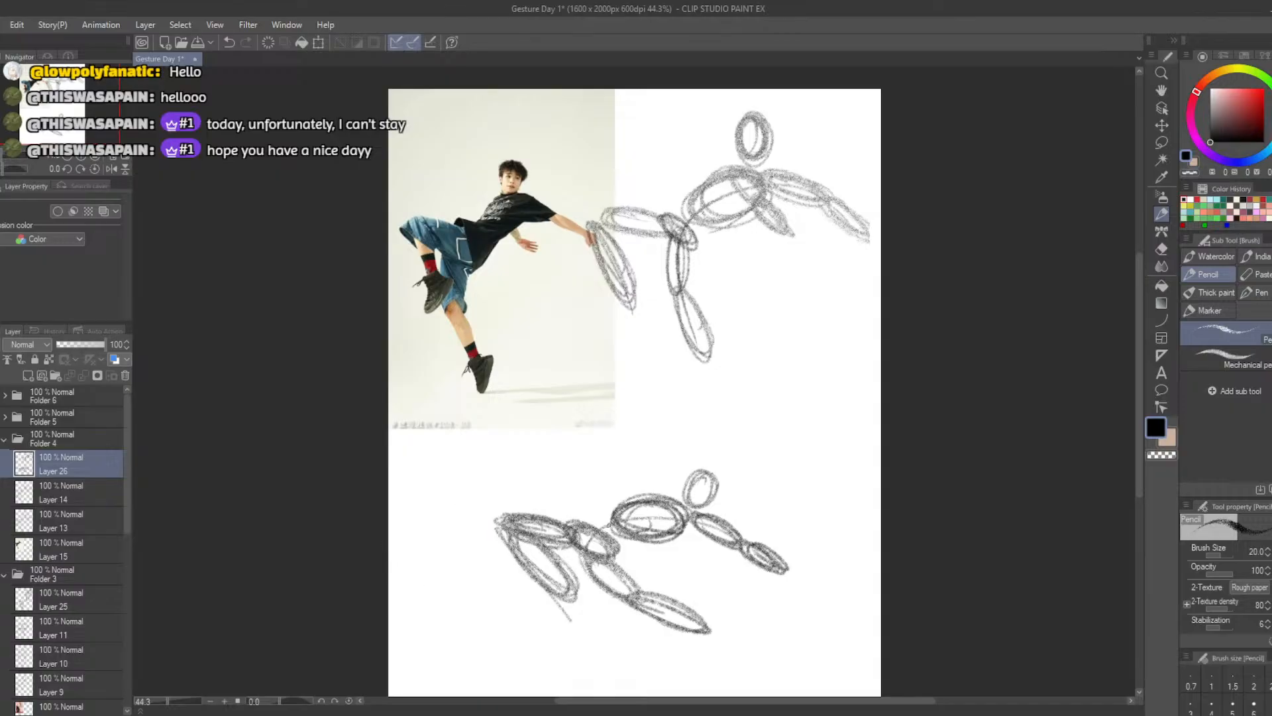
Connect the lower figure's ribcage to its pelvis with waist lines and redraw the head oval slightly larger
mouse_move(614, 521)
left_mouse_down()
mouse_move(578, 522)
mouse_move(616, 511)
mouse_move(581, 522)
mouse_move(618, 556)
left_mouse_up()
key("ctrl+z")
key("ctrl+z")
key("b")
mouse_move(695, 474)
left_mouse_down()
mouse_move(704, 492)
mouse_move(685, 467)
mouse_move(675, 493)
mouse_move(707, 478)
mouse_move(700, 465)
mouse_move(683, 475)
left_mouse_up()
key("b")
key("ctrl+z")
key("ctrl+z")
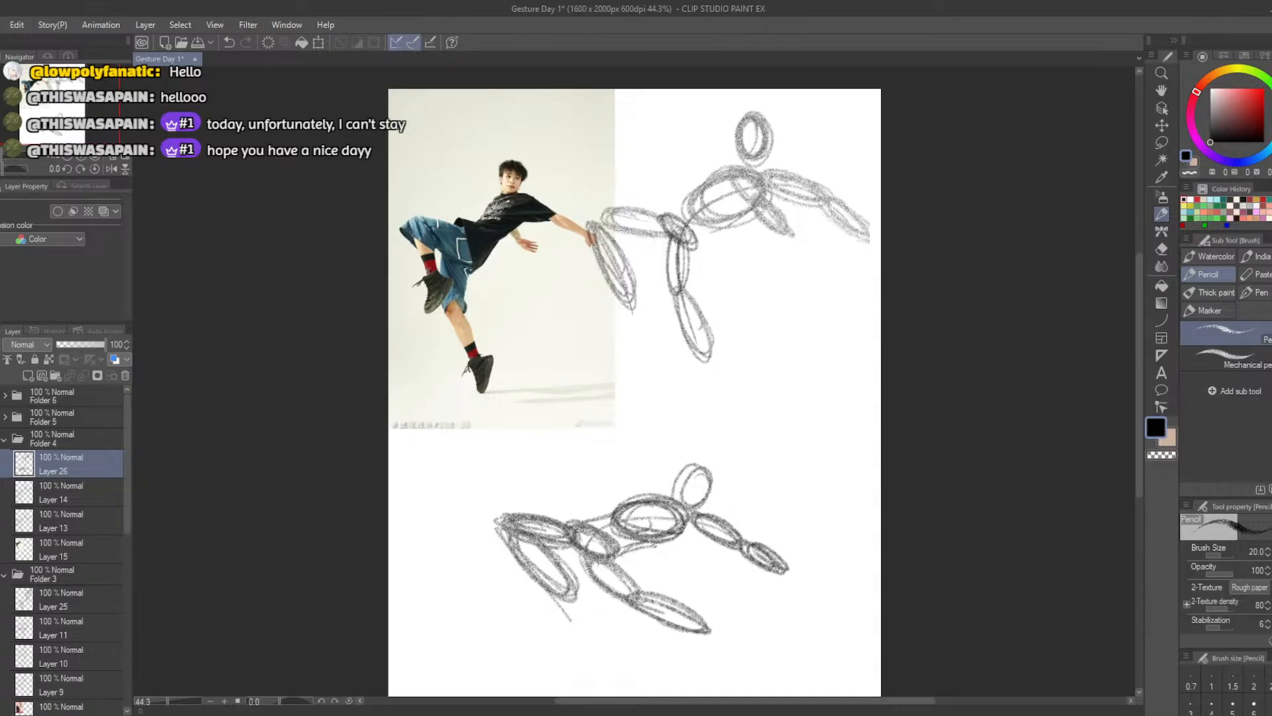
Add the lower figure's short second arm oval under the ribcage and erase the stray guide line past the raised calf
mouse_move(687, 535)
left_mouse_down()
mouse_move(674, 554)
mouse_move(689, 551)
mouse_move(680, 536)
mouse_move(702, 562)
left_mouse_up()
key("ctrl+z")
key("ctrl+z")
mouse_move(653, 527)
left_mouse_down()
mouse_move(679, 511)
mouse_move(642, 524)
mouse_move(670, 511)
left_mouse_up()
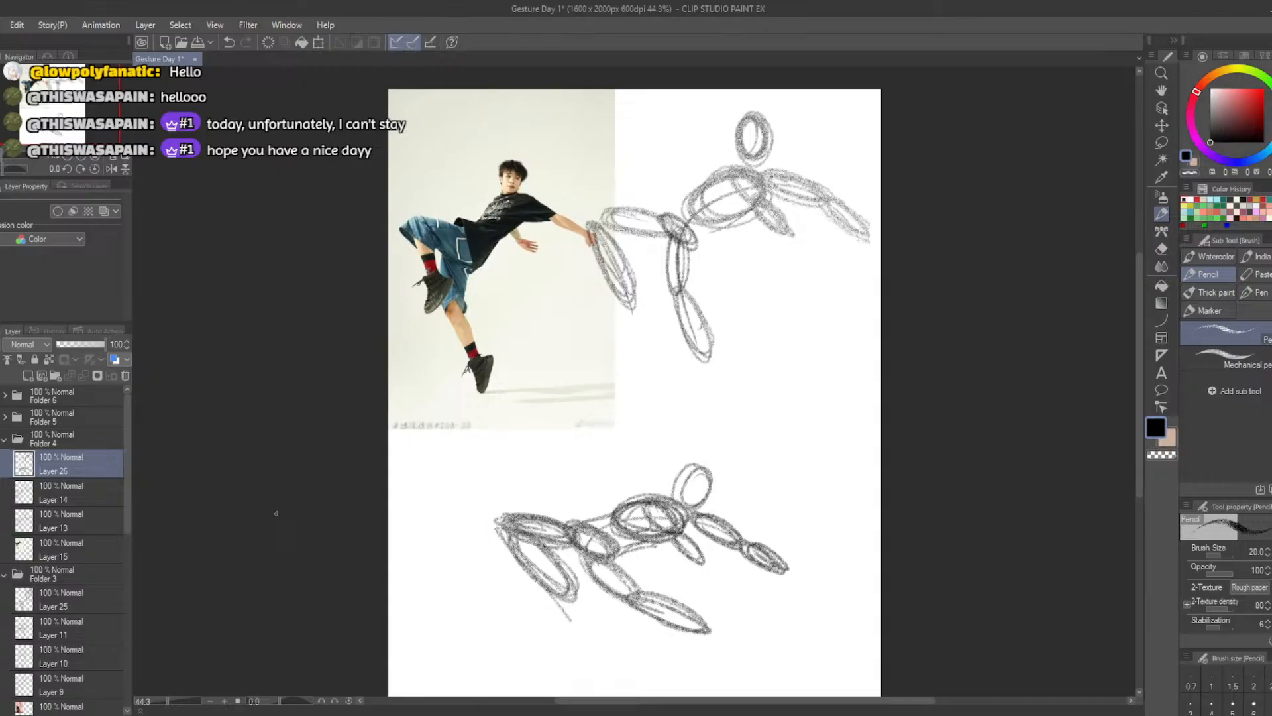
key("e")
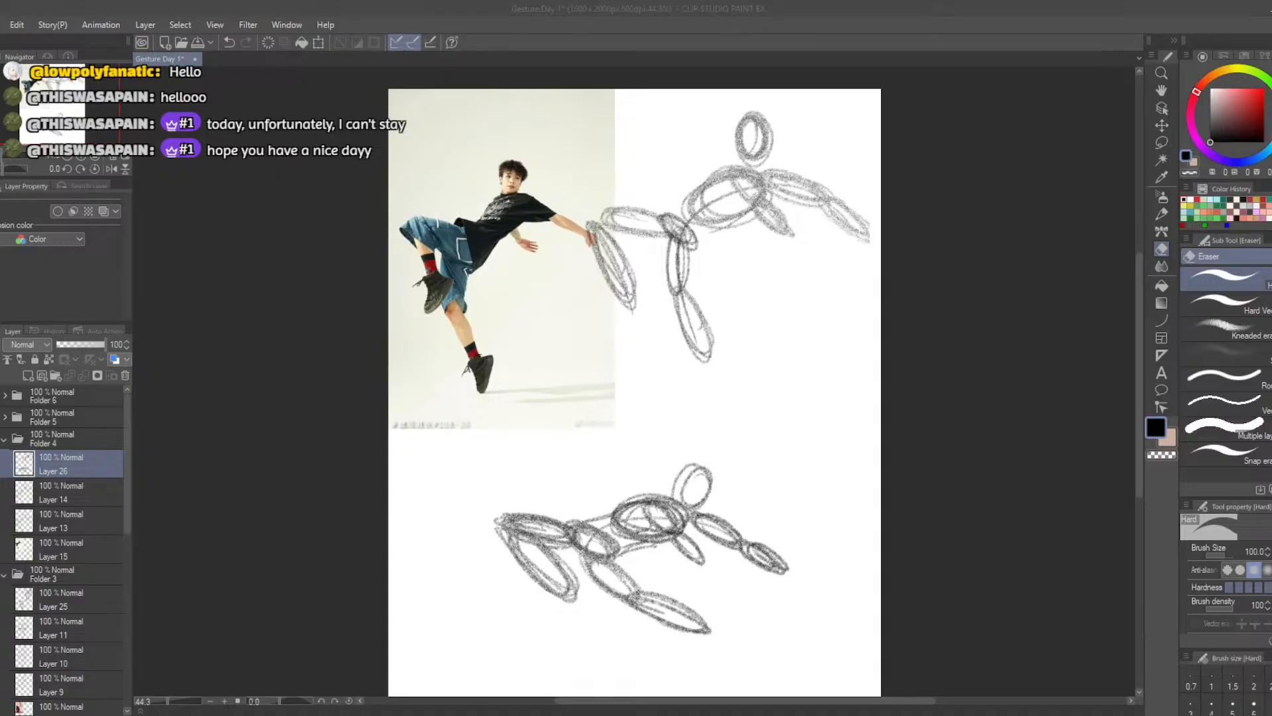
Collapse and hide Folder 4, then show and expand Folder 5 with the leaning dancer photo
left_click(5, 438)
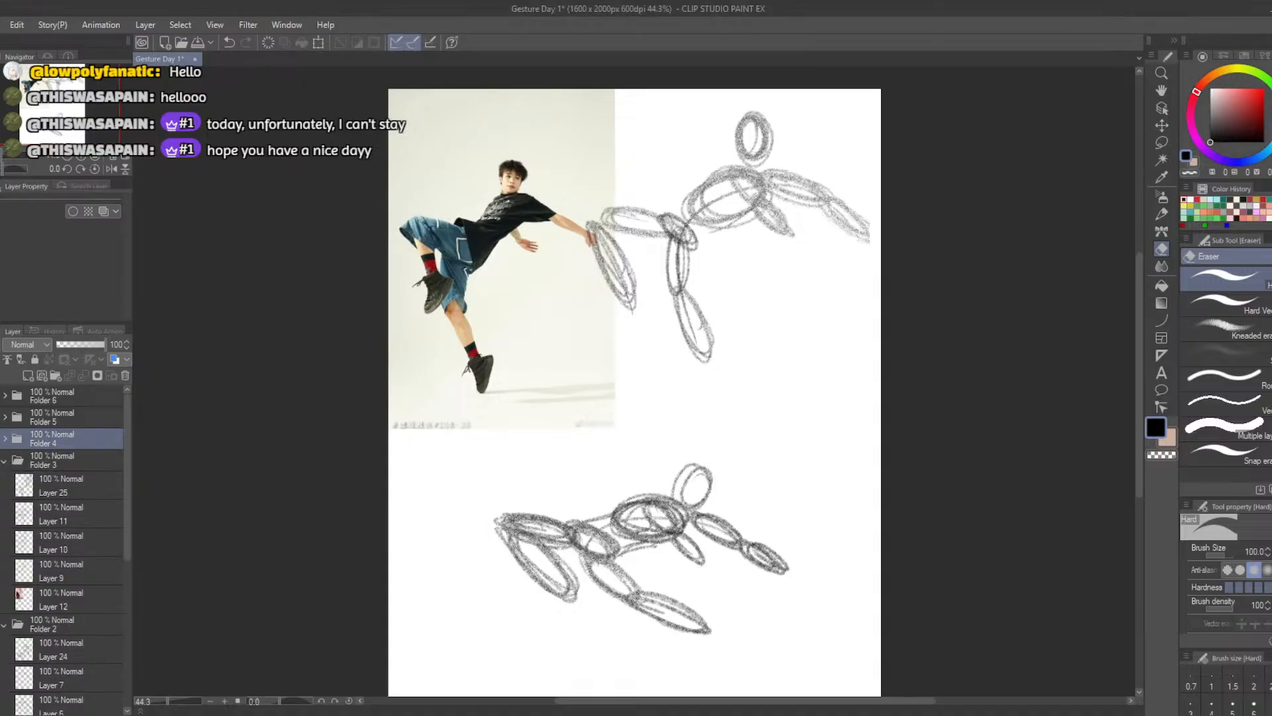
left_click(0, 438)
left_click(1, 416)
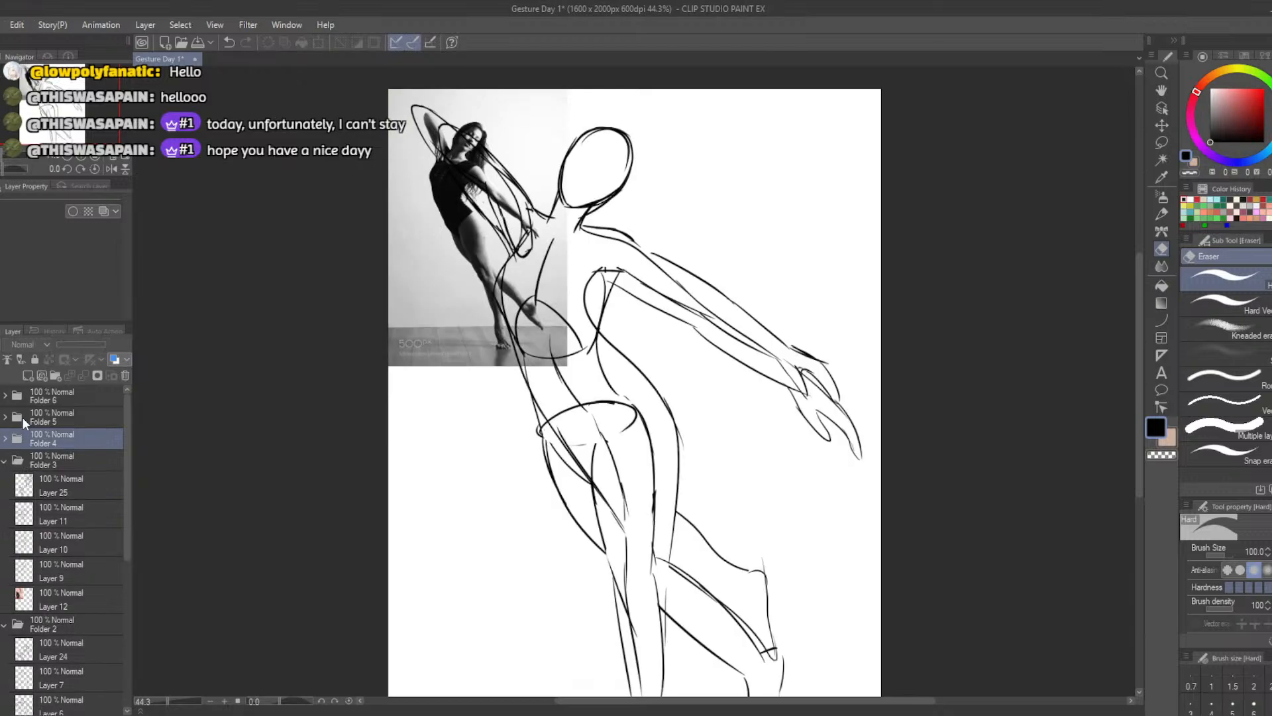
left_click(23, 416)
left_click(5, 418)
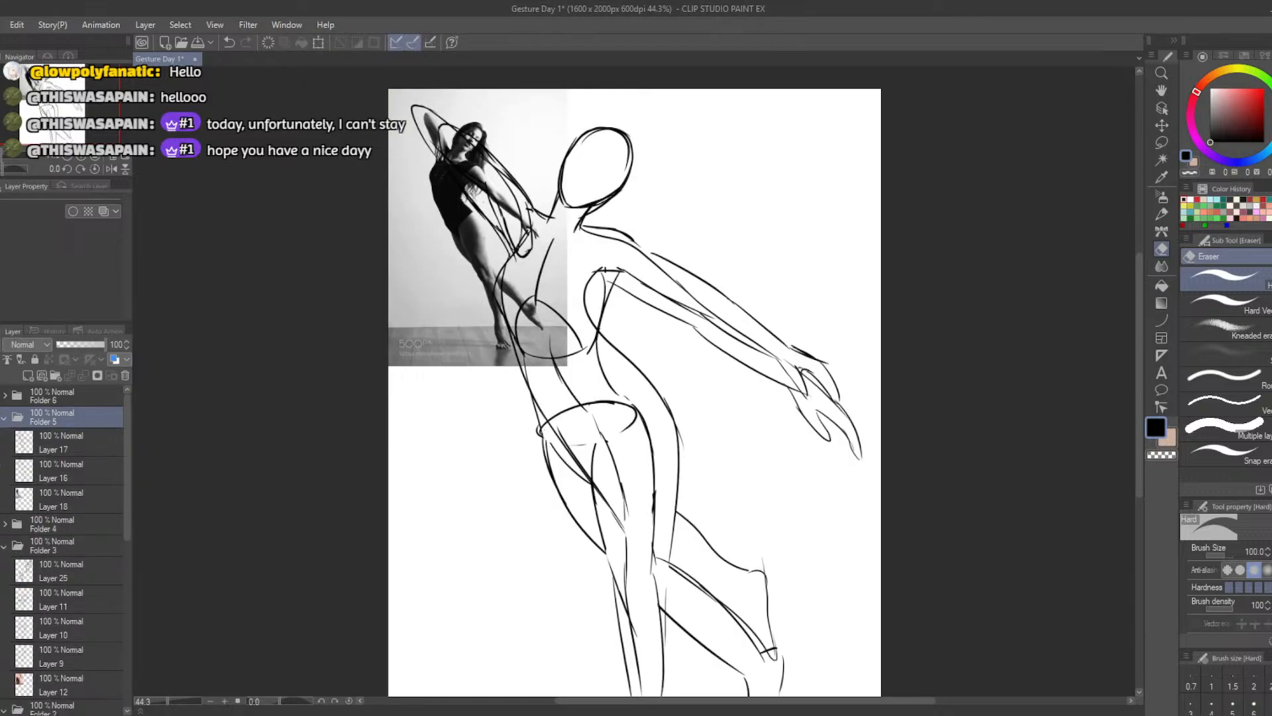
Hide the construction drawing on Layer 16 in Folder 5
left_click(1, 464)
left_click(1, 464)
left_click(1, 463)
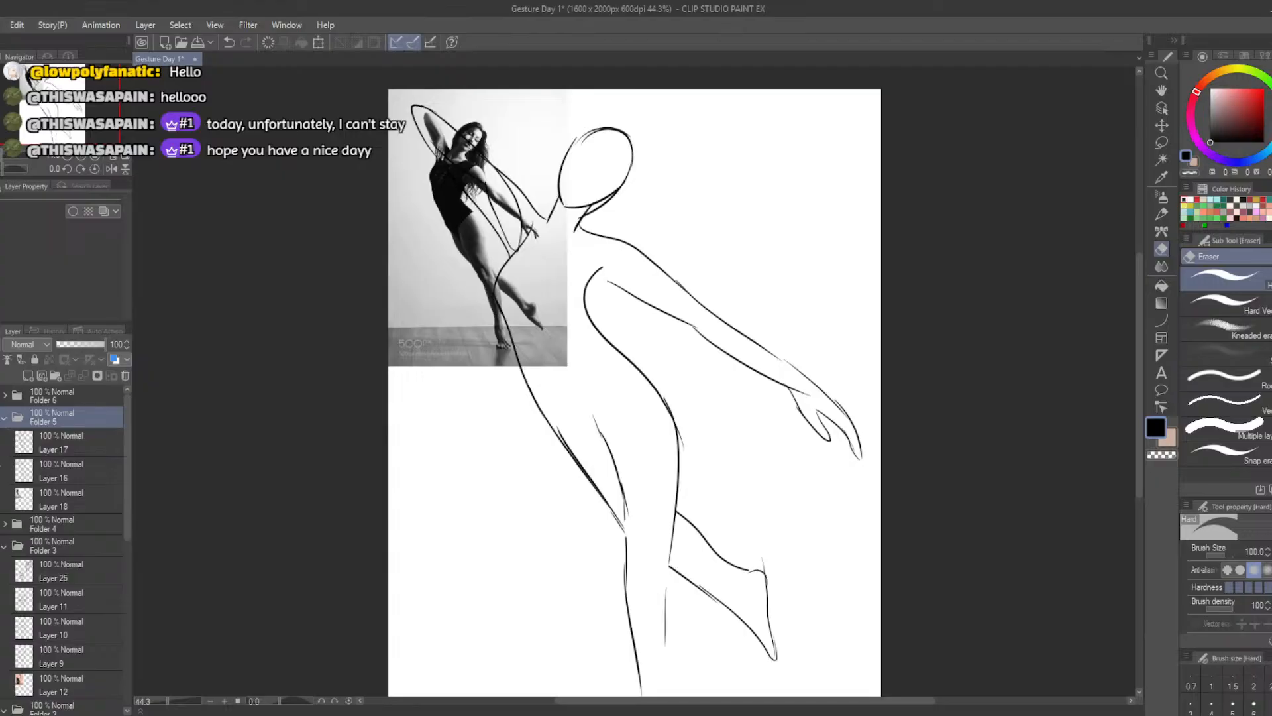
Hide the two earlier line drawings in Folder 5 and add a new empty layer above Layer 17
left_click(1, 463)
left_click(1, 464)
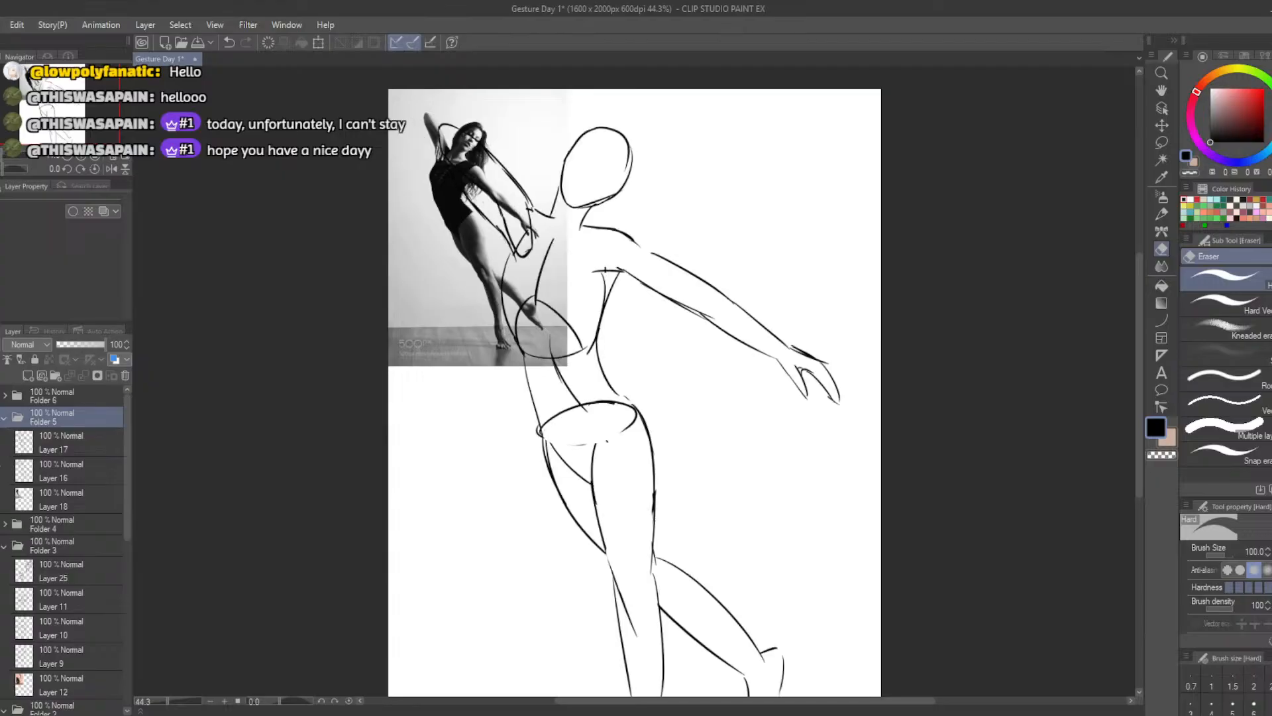
left_click(1, 463)
left_click(27, 376)
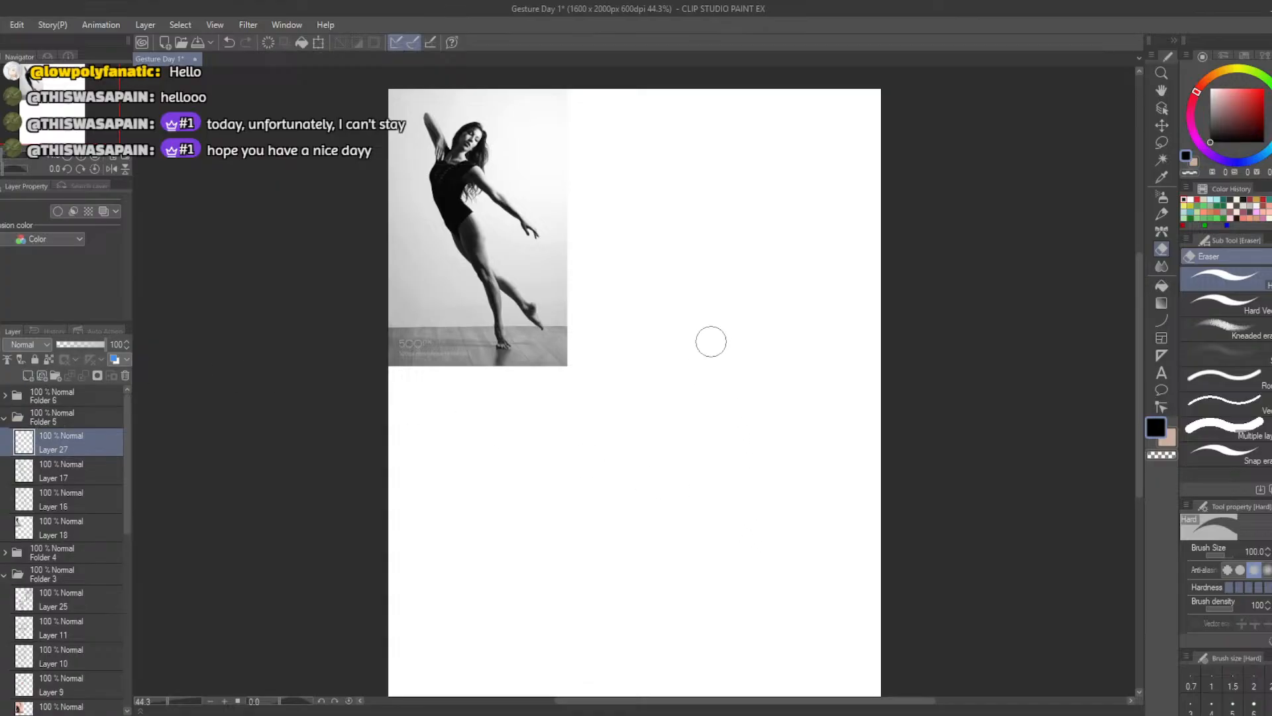
Sketch a pencil gesture curve beside the photo running from the outstretched arm through the torso into the standing leg
key("b")
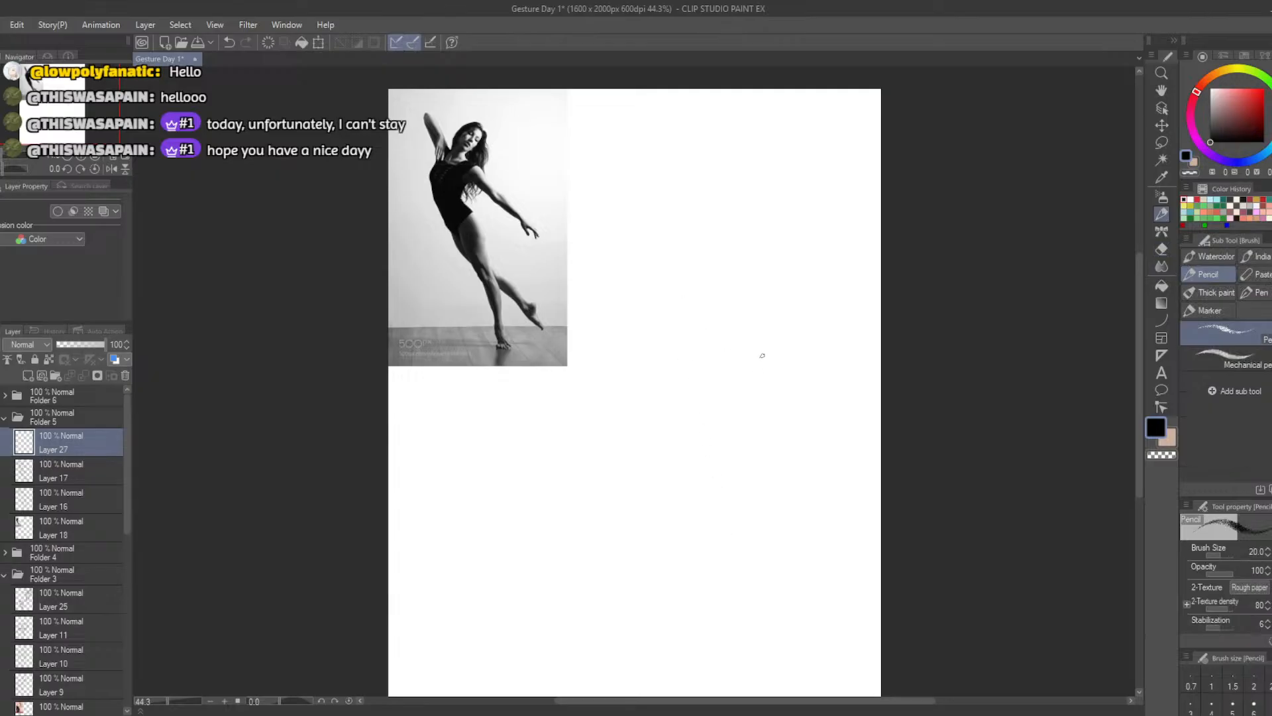
left_click_drag(787, 369, 683, 293)
key("ctrl+z")
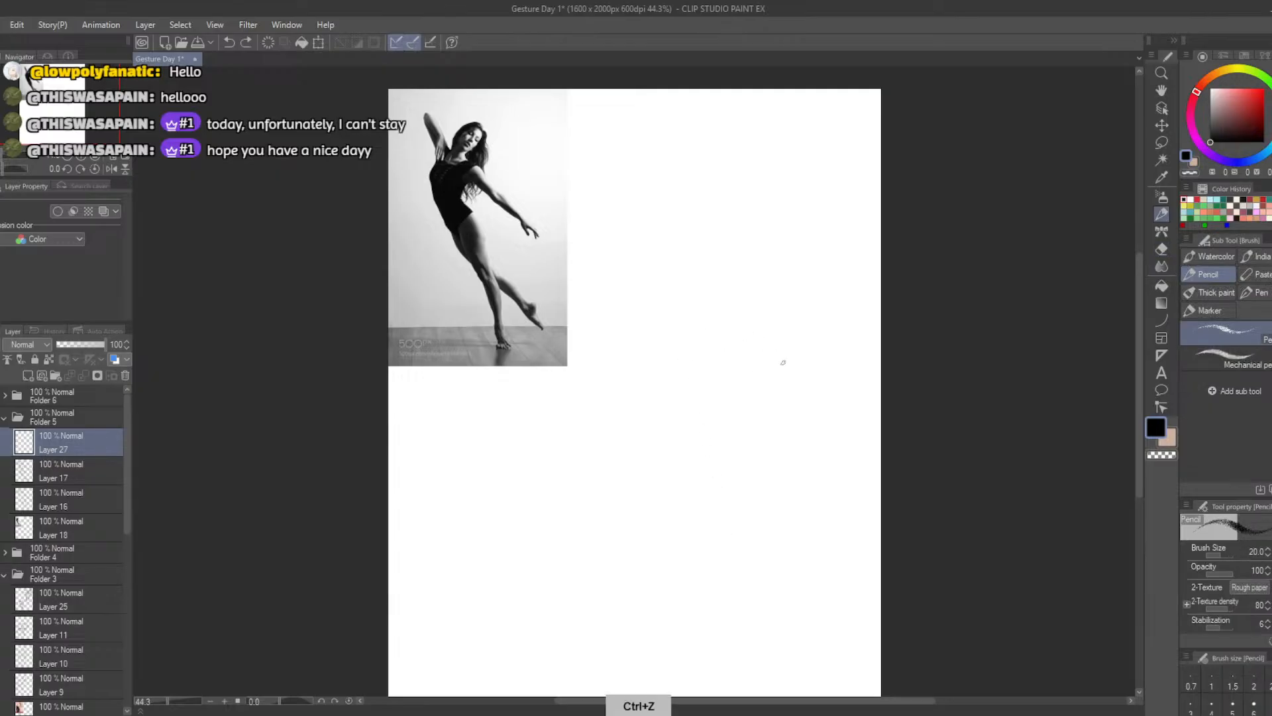
mouse_move(787, 369)
left_mouse_down()
mouse_move(702, 303)
mouse_move(729, 404)
mouse_move(719, 527)
left_mouse_up()
key("ctrl+z")
mouse_move(803, 375)
left_mouse_down()
mouse_move(691, 300)
mouse_move(716, 546)
left_mouse_up()
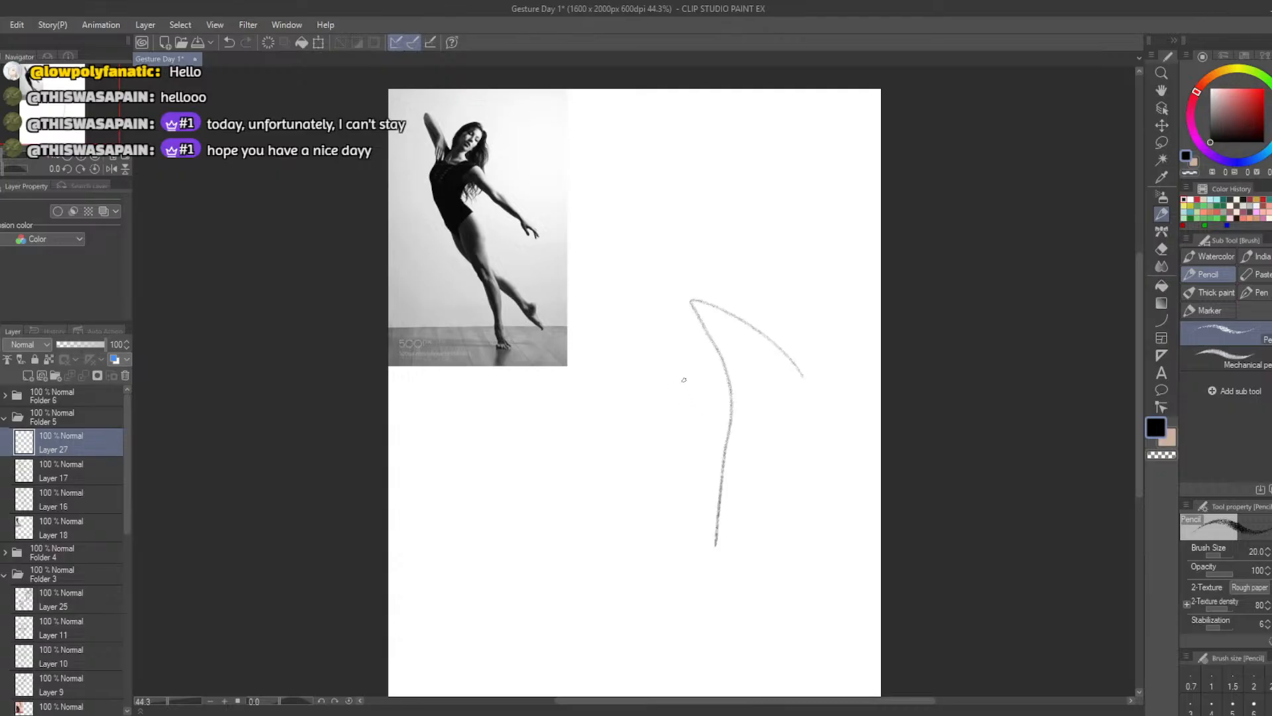
Add a curve for the back leg crossing the body line and two converging guide lines for the raised arm
left_click_drag(692, 326, 802, 499)
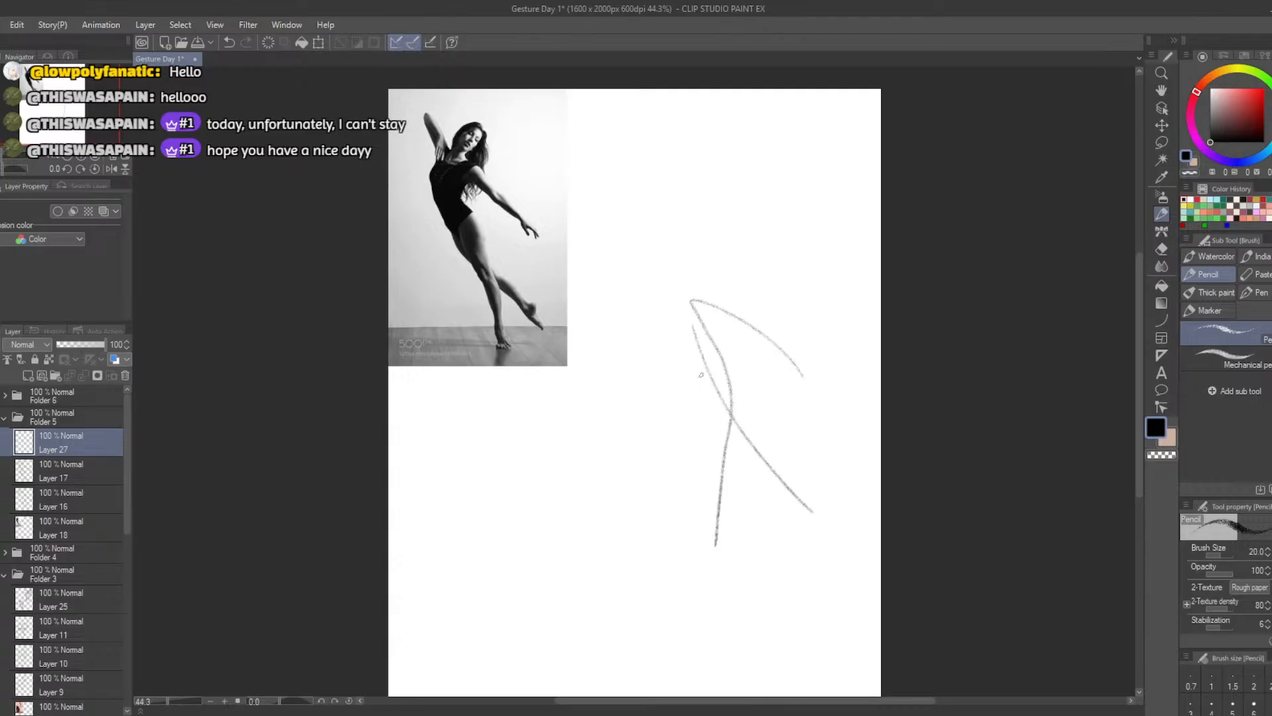
mouse_move(692, 308)
left_mouse_down()
mouse_move(607, 227)
mouse_move(684, 311)
mouse_move(734, 245)
left_mouse_up()
key("ctrl+z")
Draw a tilted head oval and a ribcage oval over the upper end of the body curve
key("ctrl+z")
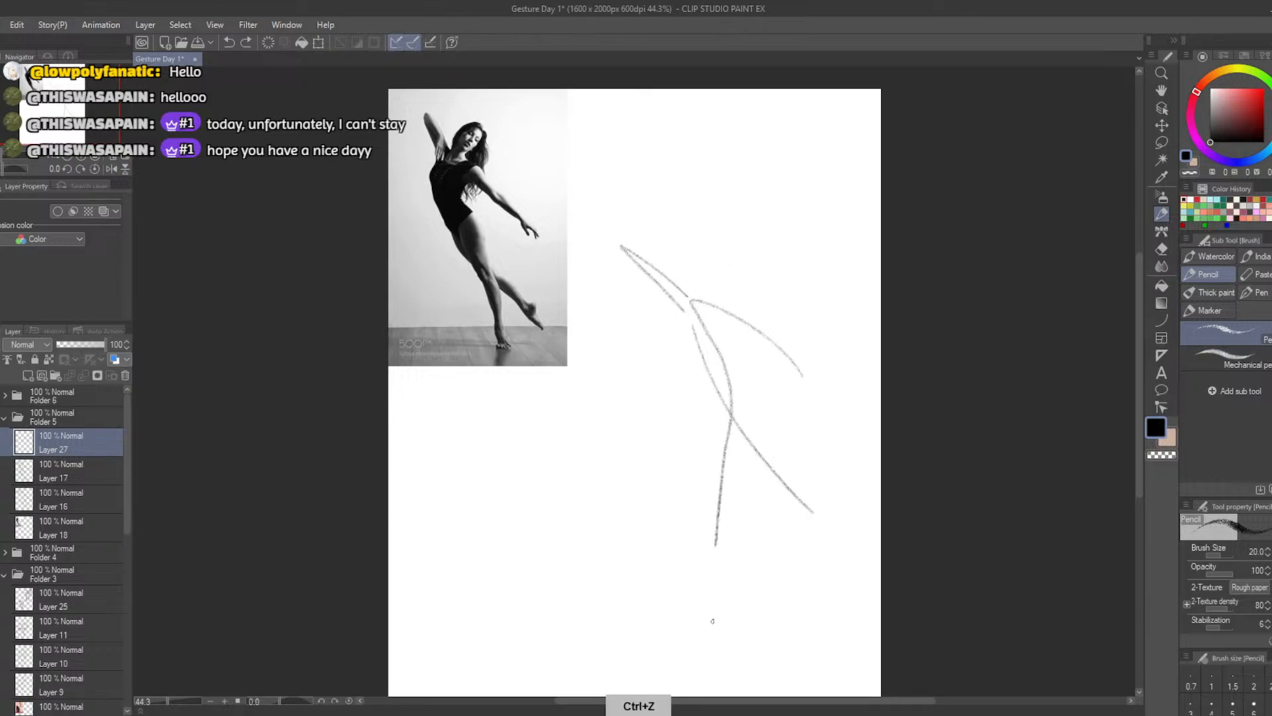
mouse_move(730, 296)
left_mouse_down()
mouse_move(718, 261)
mouse_move(702, 298)
mouse_move(728, 252)
mouse_move(697, 264)
mouse_move(723, 273)
mouse_move(696, 266)
mouse_move(713, 283)
mouse_move(705, 272)
mouse_move(677, 318)
mouse_move(719, 334)
mouse_move(683, 347)
mouse_move(702, 296)
mouse_move(682, 298)
mouse_move(708, 330)
left_mouse_up()
key("ctrl+z")
key("ctrl+z")
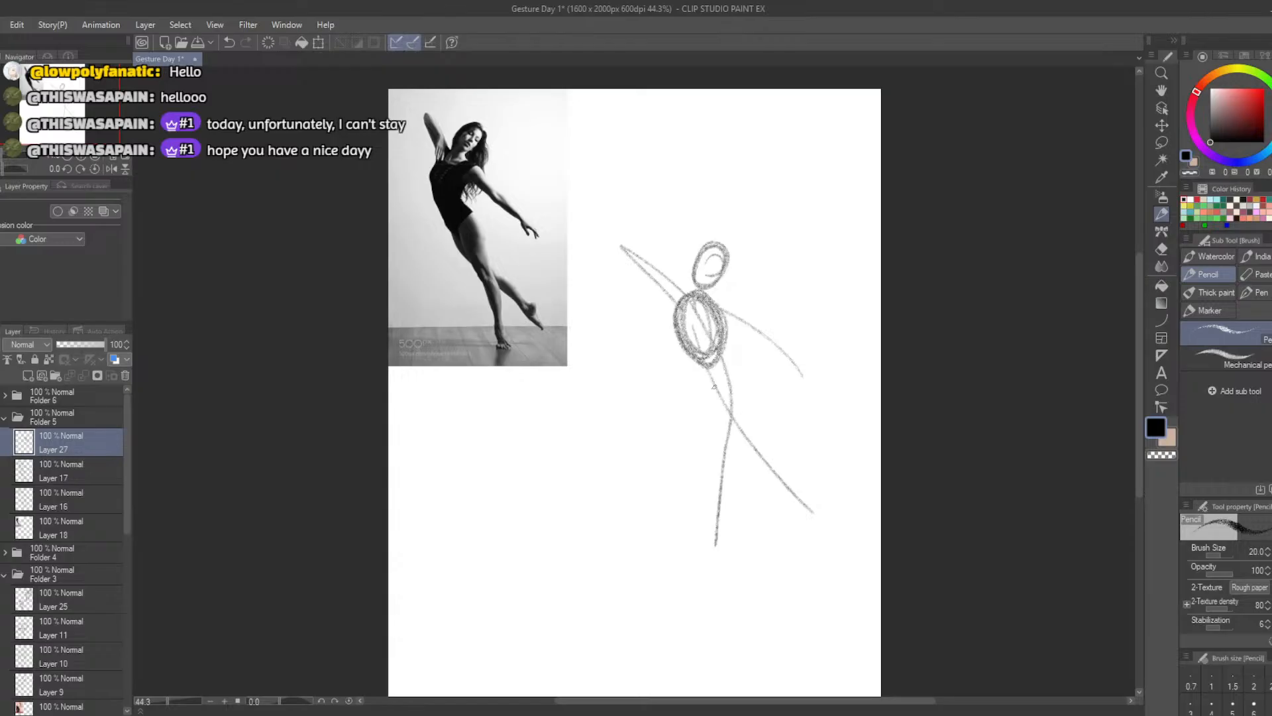
Draw the pelvis oval under the ribcage and the standing leg's thigh oval along the body curve
mouse_move(716, 395)
left_mouse_down()
mouse_move(723, 376)
mouse_move(713, 385)
mouse_move(735, 397)
mouse_move(717, 407)
mouse_move(714, 381)
mouse_move(739, 394)
mouse_move(709, 391)
mouse_move(736, 379)
mouse_move(716, 371)
mouse_move(733, 420)
left_mouse_up()
key("ctrl+z")
key("ctrl+z")
key("ctrl+z")
mouse_move(705, 377)
left_mouse_down()
mouse_move(734, 375)
mouse_move(705, 400)
mouse_move(745, 396)
mouse_move(727, 462)
mouse_move(734, 387)
mouse_move(727, 462)
mouse_move(729, 416)
left_mouse_up()
key("ctrl+z")
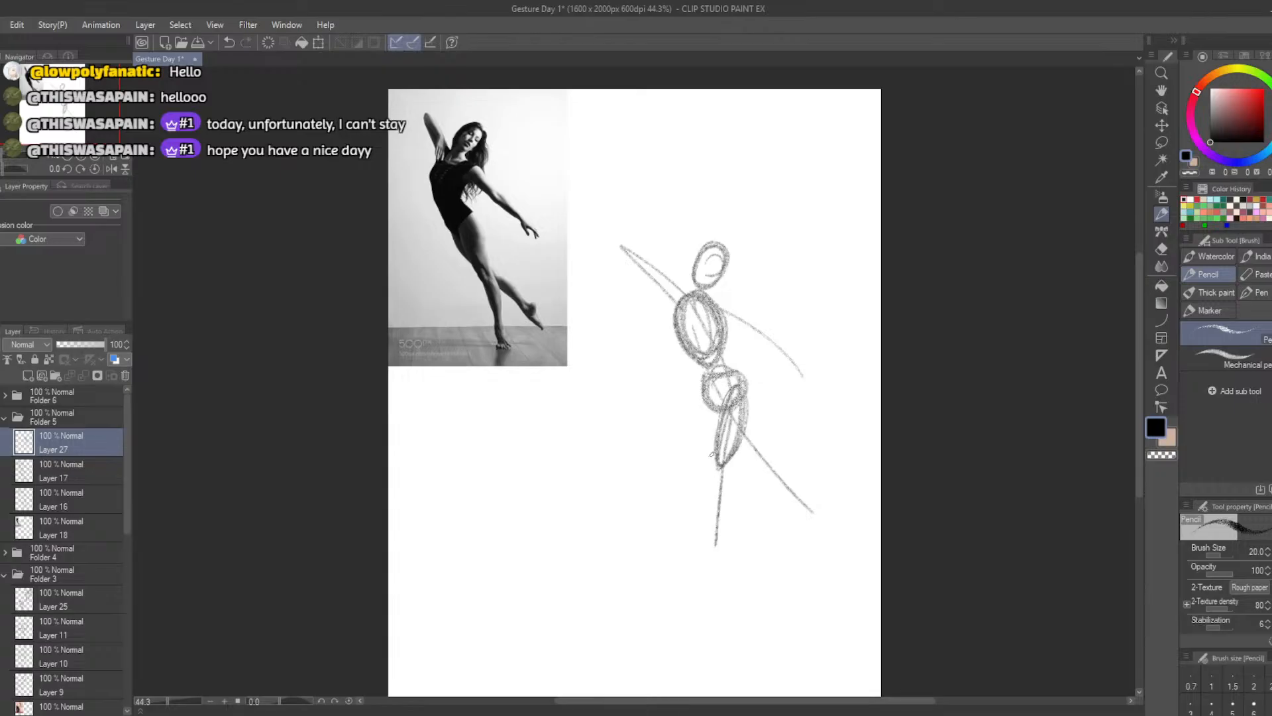
Draw the standing leg's calf oval and try a thigh oval for the back leg
mouse_move(724, 464)
left_mouse_down()
mouse_move(711, 545)
mouse_move(728, 460)
mouse_move(713, 517)
left_mouse_up()
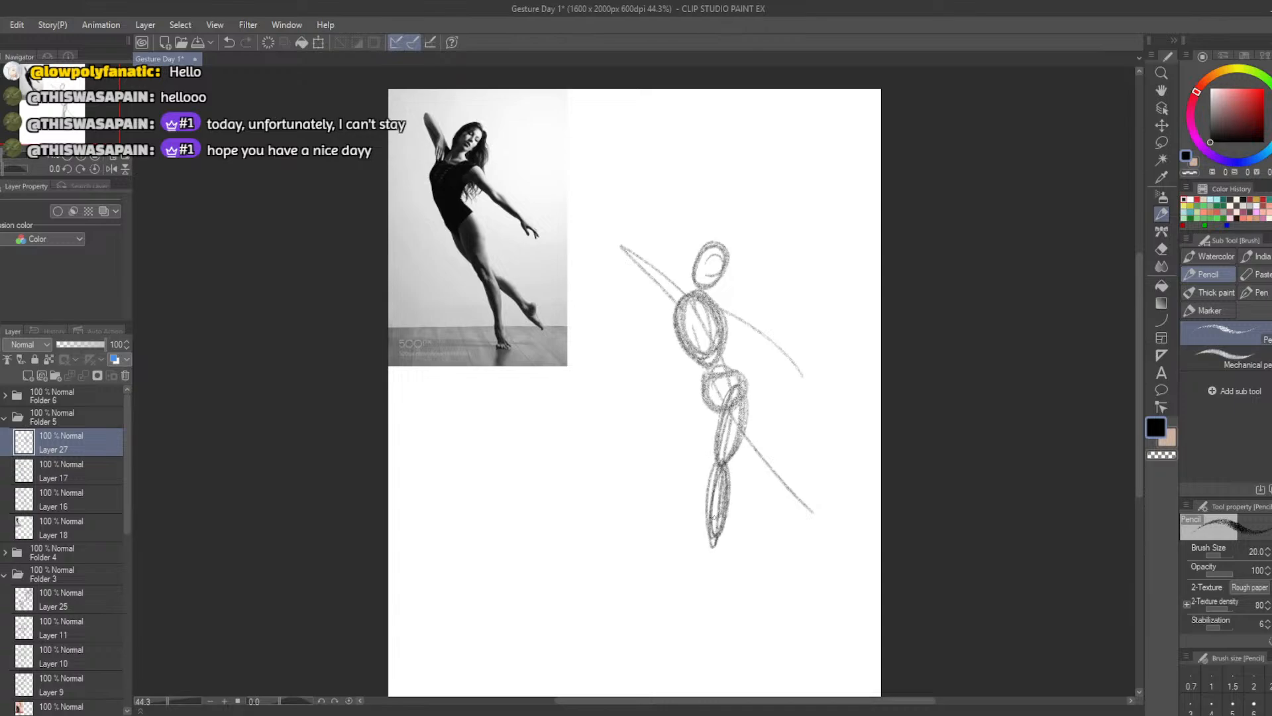
mouse_move(715, 406)
left_mouse_down()
mouse_move(762, 454)
mouse_move(714, 395)
mouse_move(755, 457)
left_mouse_up()
key("ctrl+z")
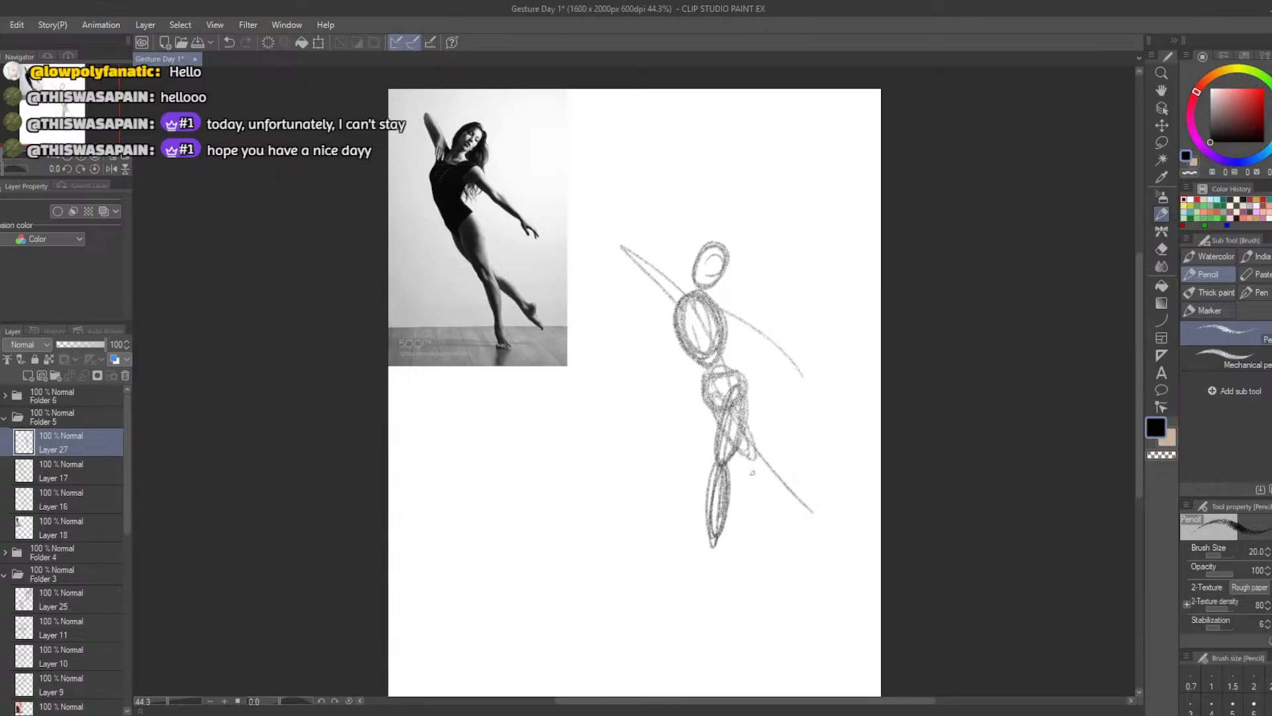
key("ctrl+z")
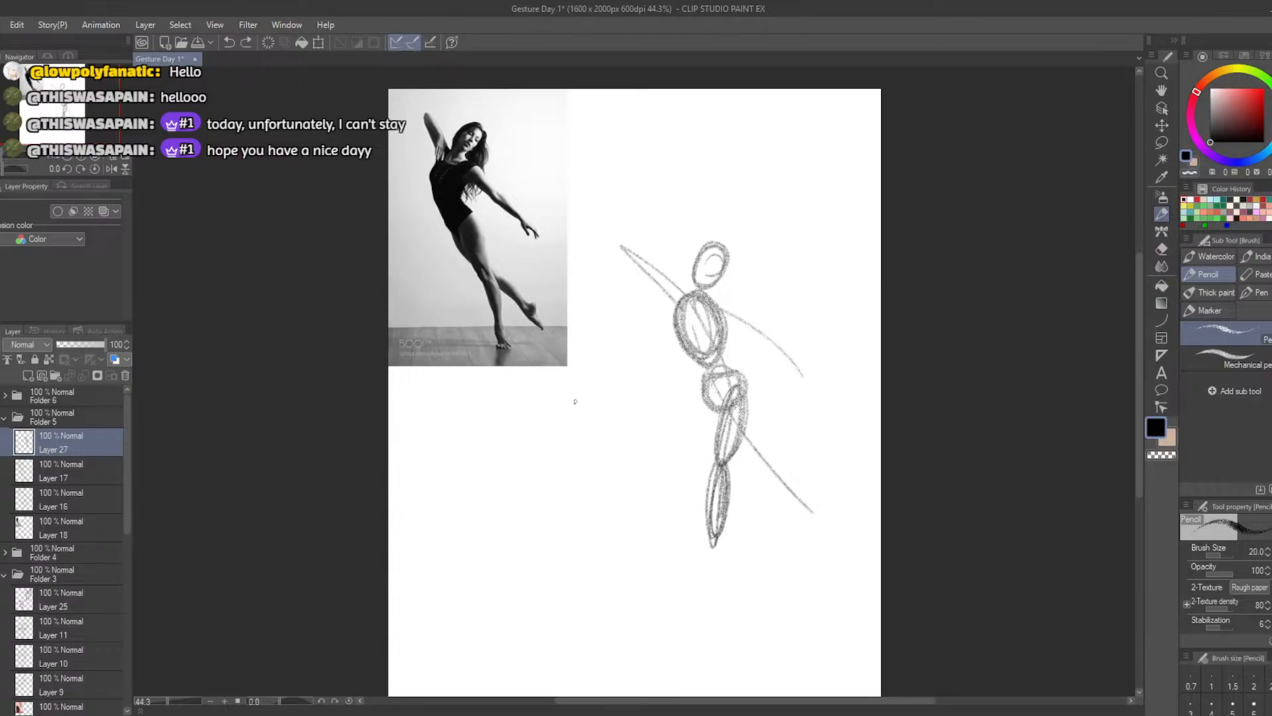
Erase the standing leg and redraw its thigh and calf ovals further out toward the back leg's guide line
key("e")
mouse_move(714, 540)
left_mouse_down()
mouse_move(711, 464)
mouse_move(726, 431)
mouse_move(735, 457)
mouse_move(736, 382)
mouse_move(747, 509)
mouse_move(733, 533)
mouse_move(756, 507)
mouse_move(746, 477)
mouse_move(744, 502)
left_mouse_up()
key("b")
key("ctrl+z")
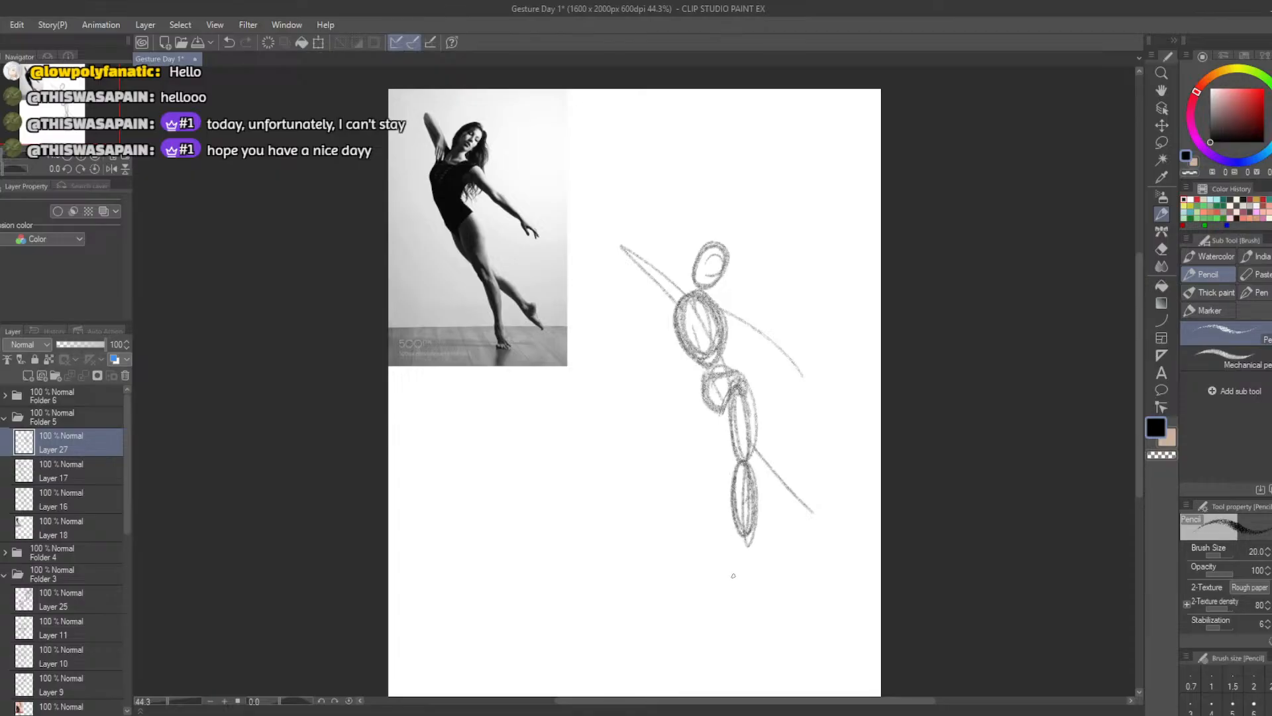
Erase the back leg's guide line and draw its thigh behind the standing leg with a calf oval angled outward
key("e")
left_click_drag(755, 453, 801, 506)
key("b")
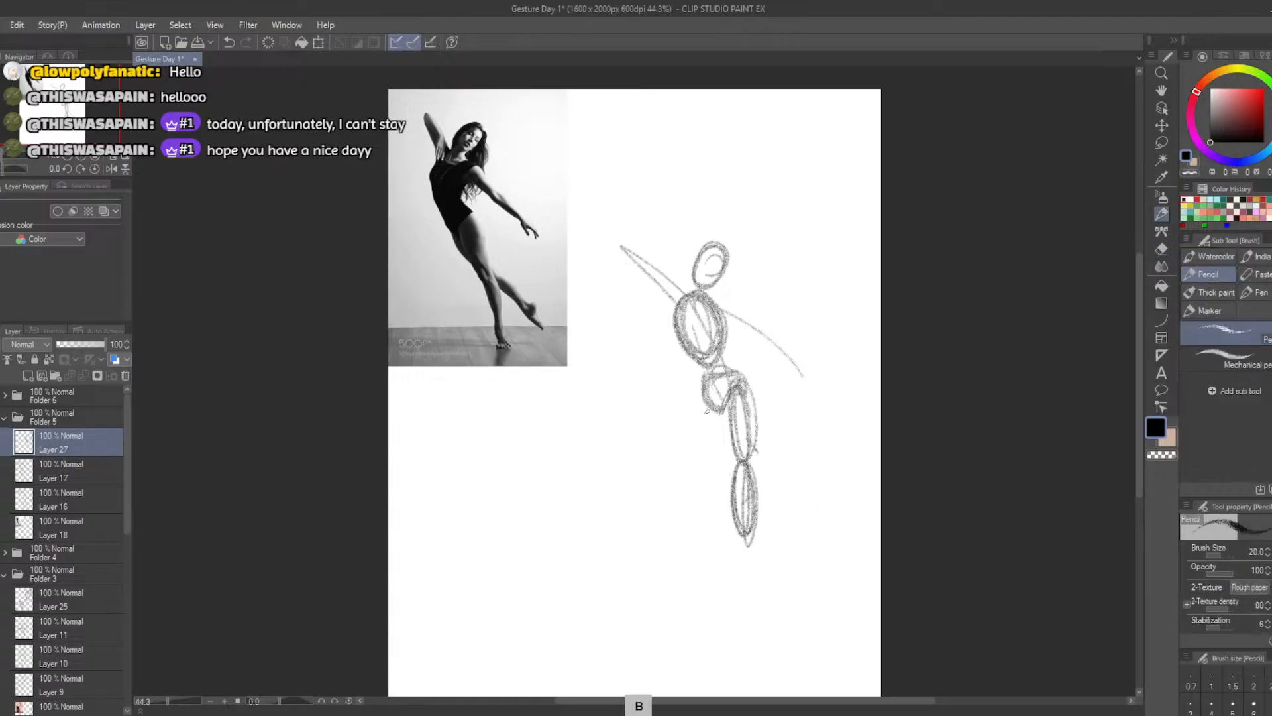
left_click_drag(705, 397, 741, 458)
key("ctrl+z")
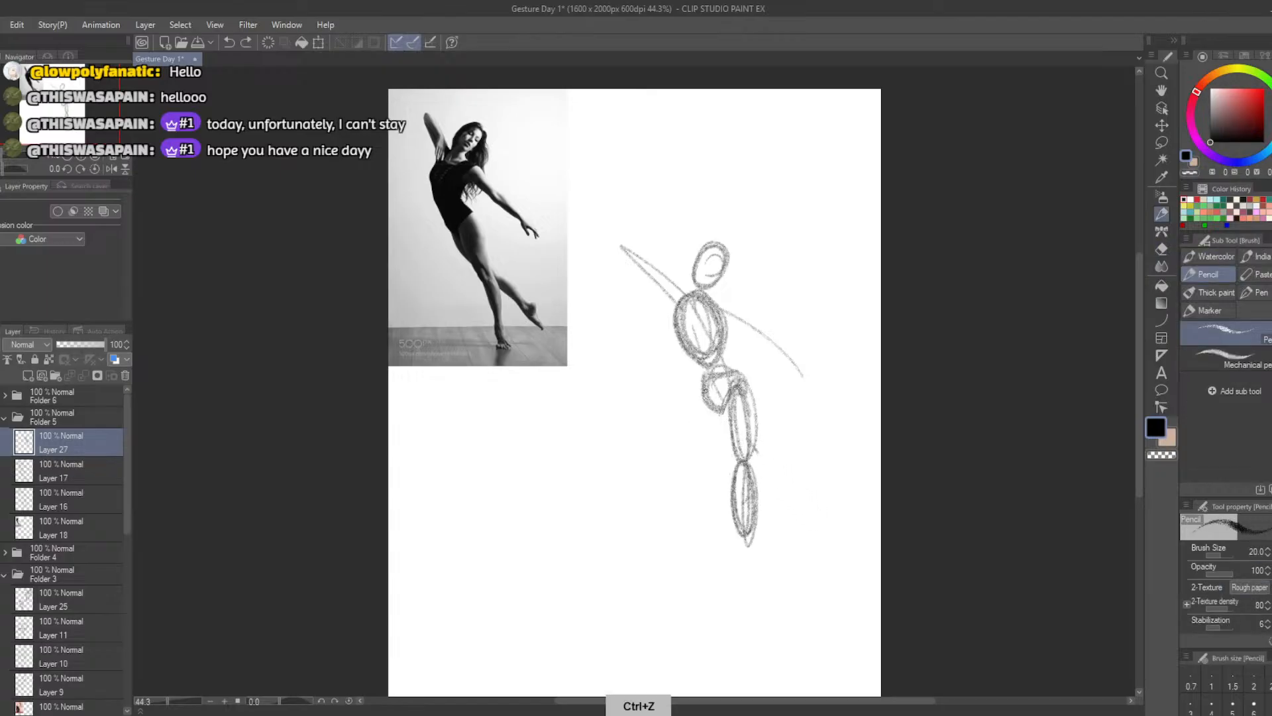
mouse_move(709, 408)
left_mouse_down()
mouse_move(737, 460)
mouse_move(757, 454)
mouse_move(795, 513)
mouse_move(769, 467)
mouse_move(795, 520)
left_mouse_up()
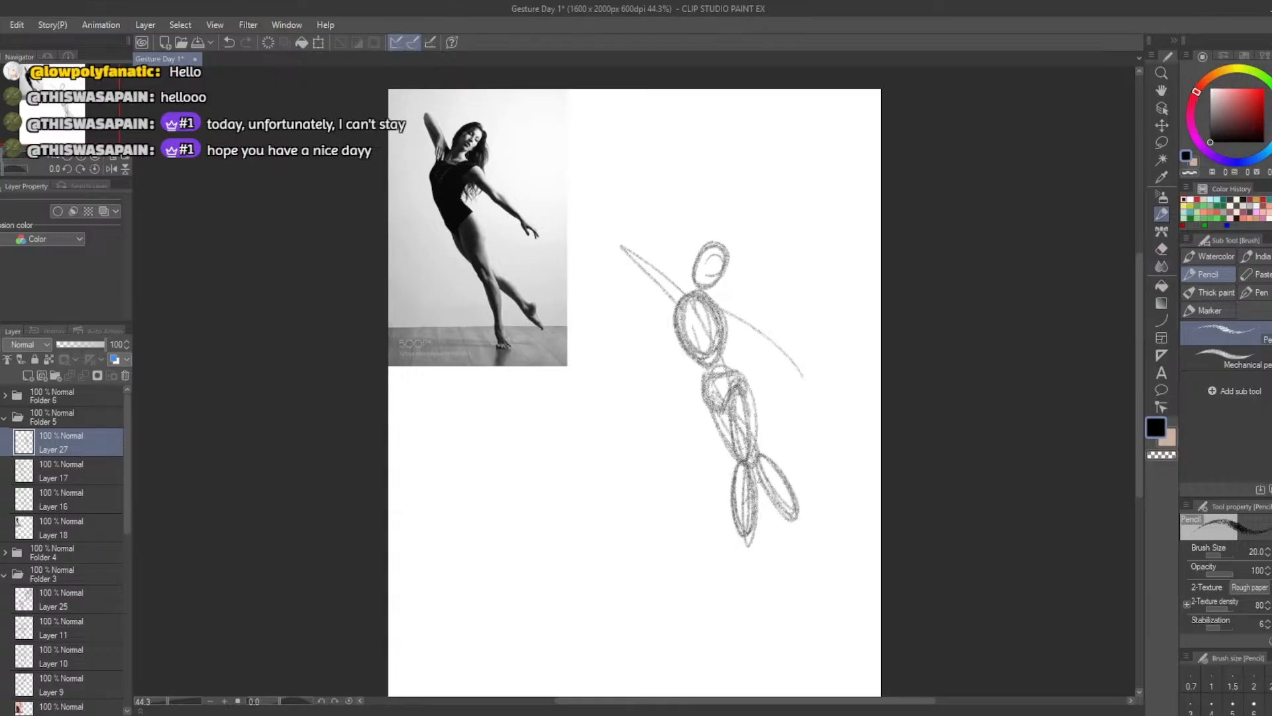
key("ctrl+z")
mouse_move(758, 456)
left_mouse_down()
mouse_move(795, 520)
mouse_move(768, 463)
mouse_move(773, 502)
left_mouse_up()
key("ctrl+z")
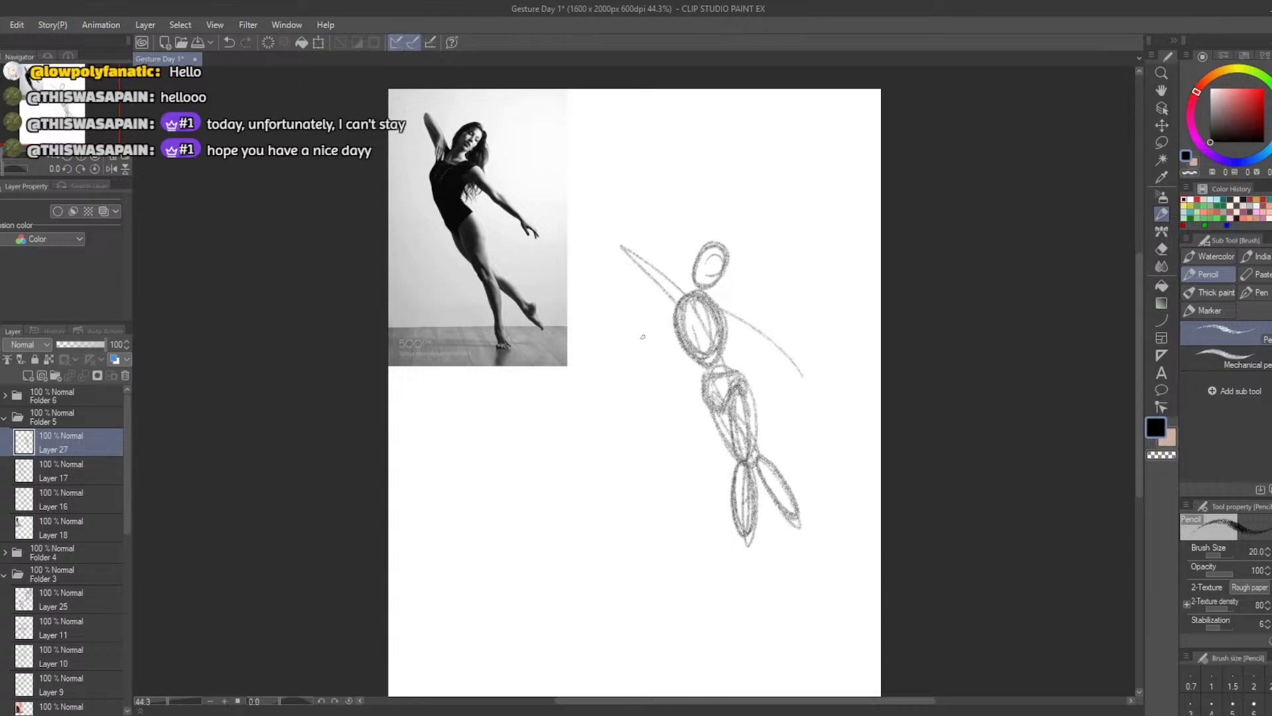
Replace the arm guide lines with one oval for the raised arm and two ovals for the outstretched arm
mouse_move(670, 290)
left_mouse_down()
mouse_move(629, 252)
mouse_move(674, 298)
left_mouse_up()
key("ctrl+z")
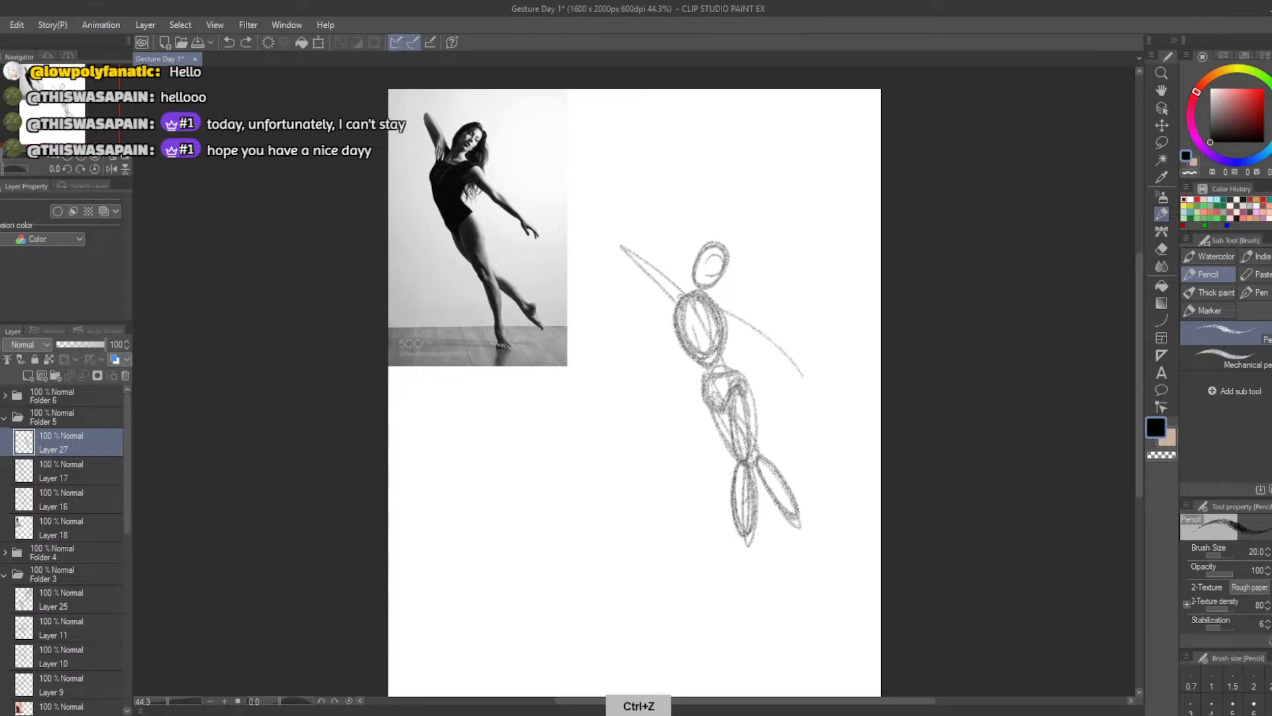
mouse_move(636, 250)
left_mouse_down()
mouse_move(681, 293)
mouse_move(650, 249)
mouse_move(653, 295)
mouse_move(661, 279)
mouse_move(669, 290)
mouse_move(649, 243)
mouse_move(683, 291)
mouse_move(676, 265)
mouse_move(650, 247)
mouse_move(680, 293)
mouse_move(640, 254)
left_mouse_up()
key("ctrl+z")
key("e")
key("b")
key("ctrl+z")
key("ctrl+z")
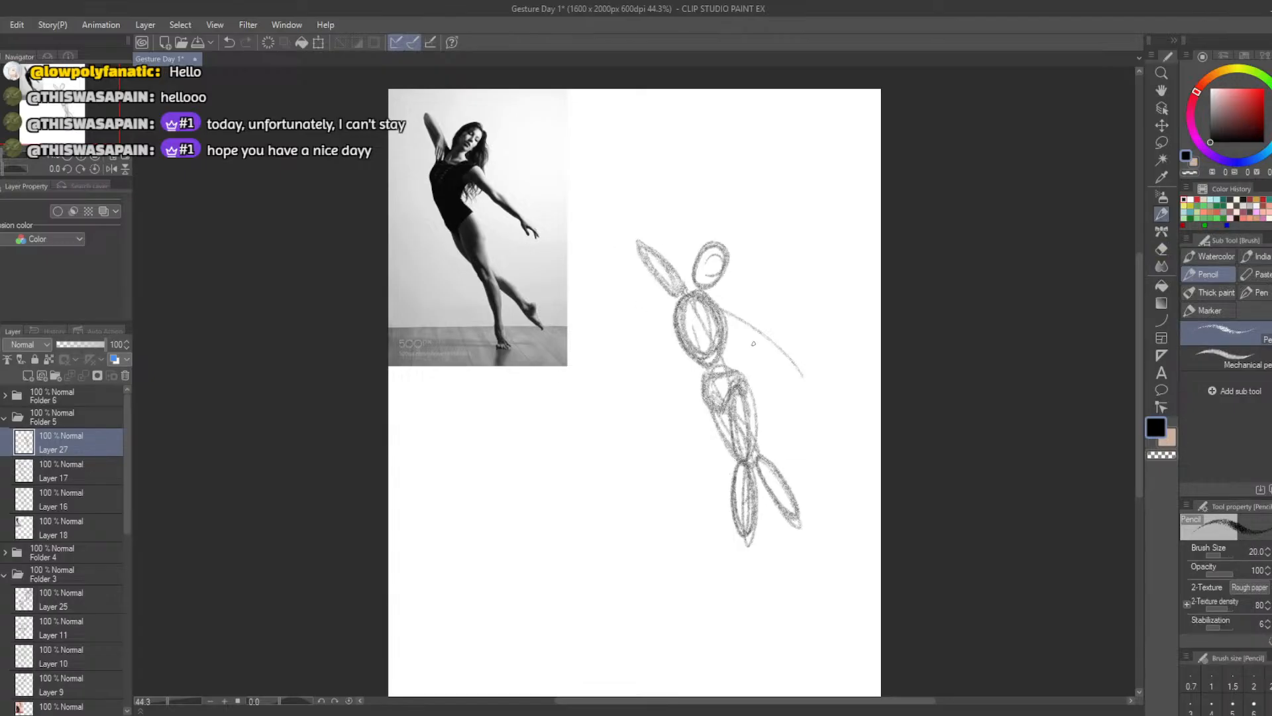
mouse_move(721, 309)
left_mouse_down()
mouse_move(812, 380)
mouse_move(788, 357)
left_mouse_up()
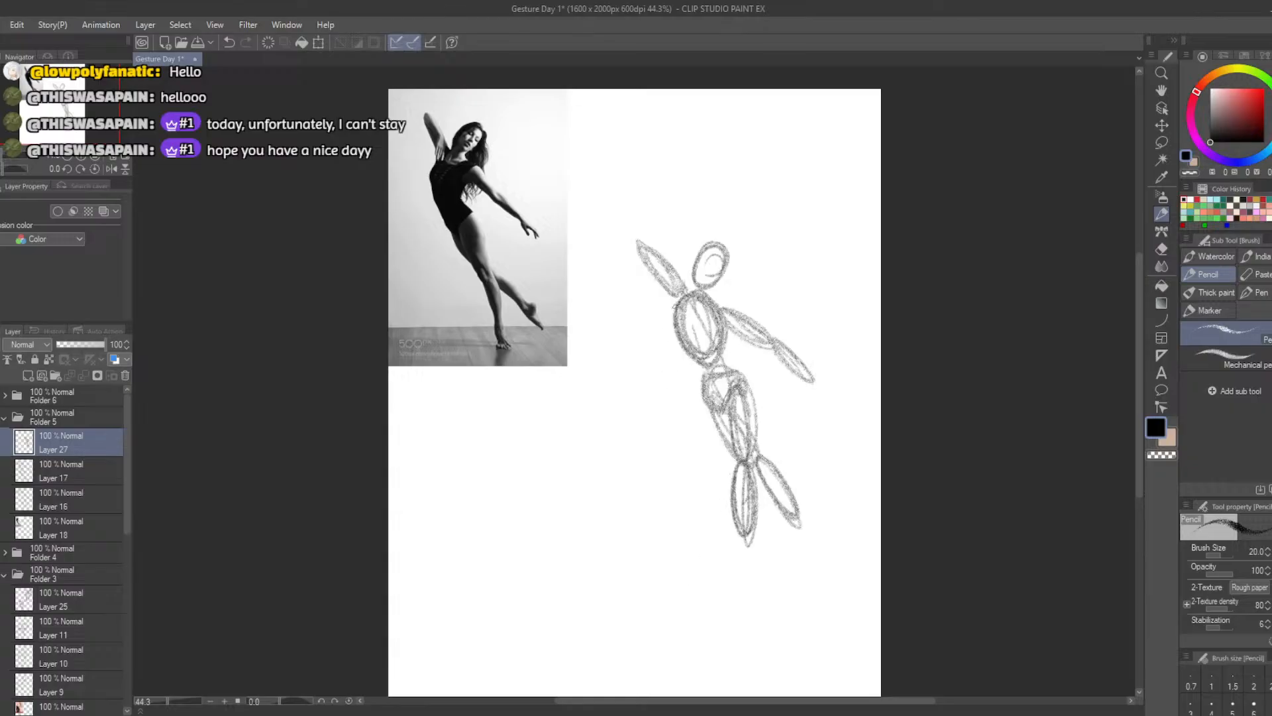
Connect the ribcage to the pelvis with a waist line and add small foot shapes to both legs
mouse_move(685, 305)
left_mouse_down()
mouse_move(672, 343)
mouse_move(700, 384)
left_mouse_up()
mouse_move(747, 714)
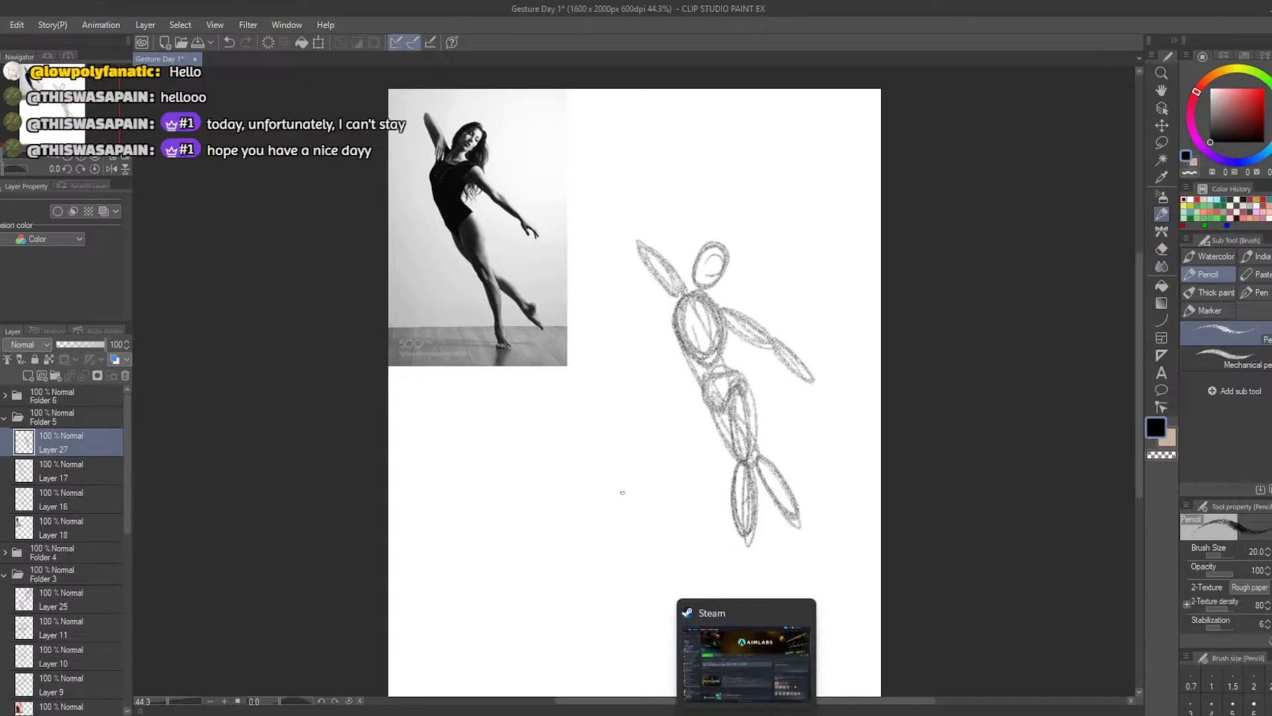
mouse_move(749, 550)
left_mouse_down()
mouse_move(750, 560)
mouse_move(737, 534)
mouse_move(800, 542)
mouse_move(795, 512)
left_mouse_up()
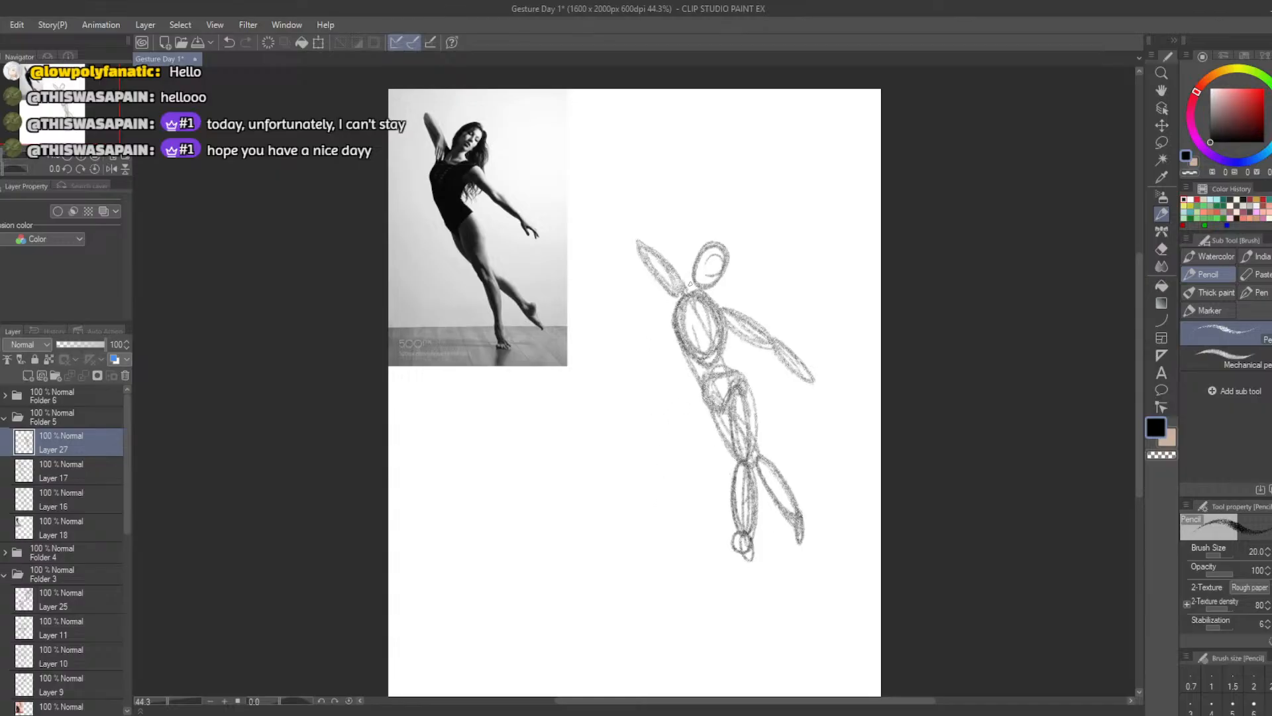
Erase and redraw the head oval tilted toward the outstretched arm, and thicken that arm's forearm oval
key("e")
mouse_move(721, 251)
left_mouse_down()
mouse_move(704, 261)
mouse_move(721, 280)
left_mouse_up()
key("b")
key("ctrl+z")
key("ctrl+z")
key("ctrl+z")
key("ctrl+z")
key("ctrl+z")
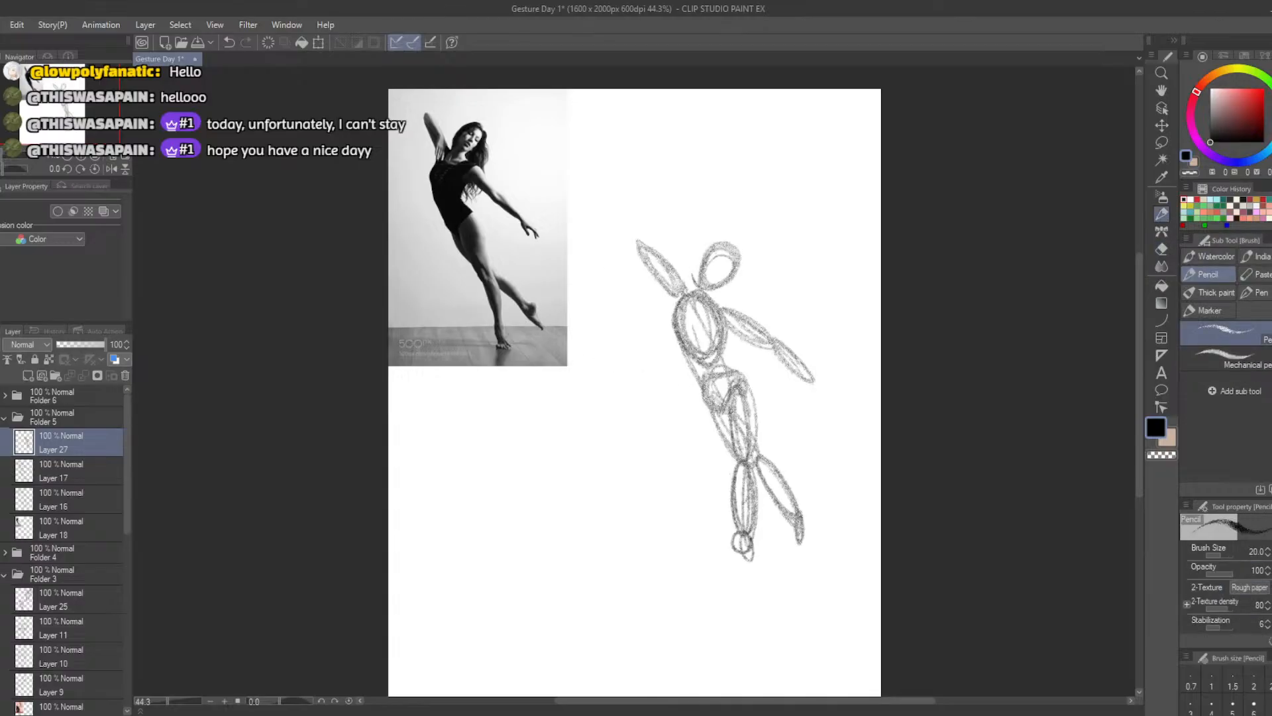
mouse_move(807, 374)
left_mouse_down()
mouse_move(818, 383)
mouse_move(784, 344)
mouse_move(819, 376)
left_mouse_up()
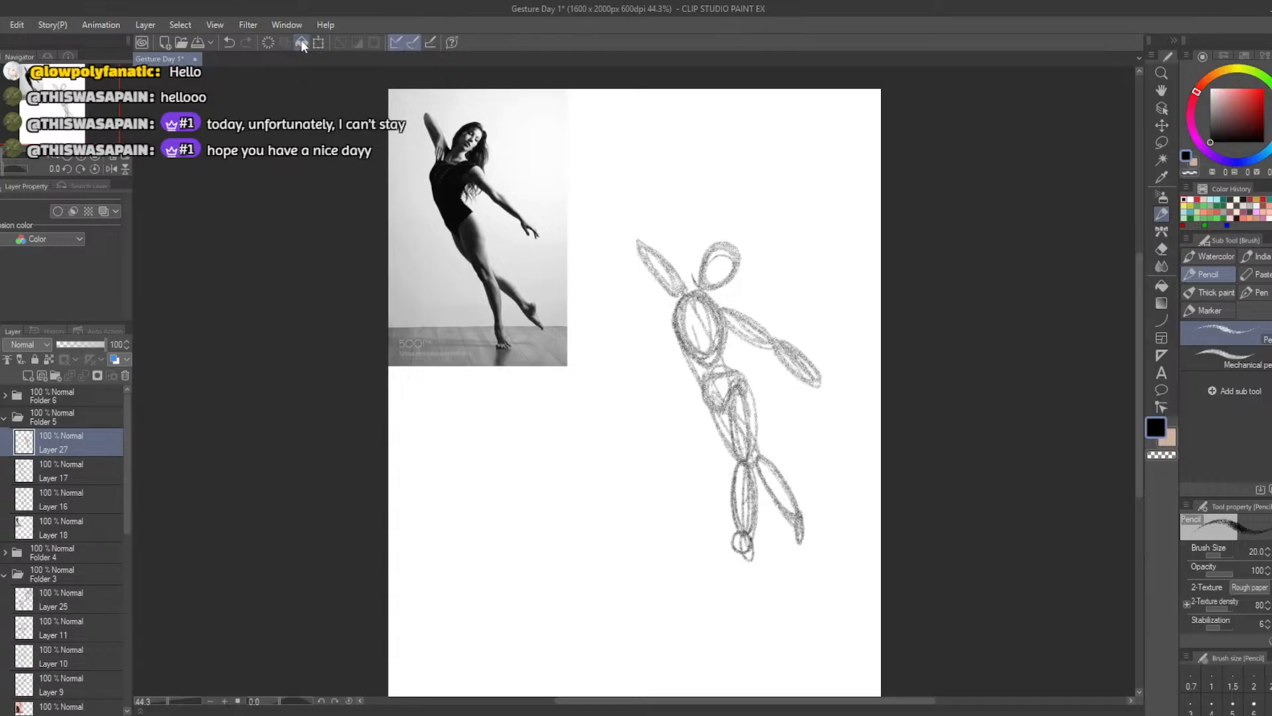
Transform the figure over the dancer photo to compare proportions, then place it rescaled in the upper blank area beside the photo
left_click(318, 42)
mouse_move(728, 491)
left_mouse_down()
mouse_move(697, 431)
mouse_move(512, 336)
mouse_move(482, 332)
mouse_move(482, 348)
left_mouse_up()
left_click_drag(578, 419, 541, 354)
mouse_move(450, 330)
left_mouse_down()
mouse_move(462, 330)
mouse_move(407, 346)
mouse_move(427, 330)
mouse_move(420, 314)
left_mouse_up()
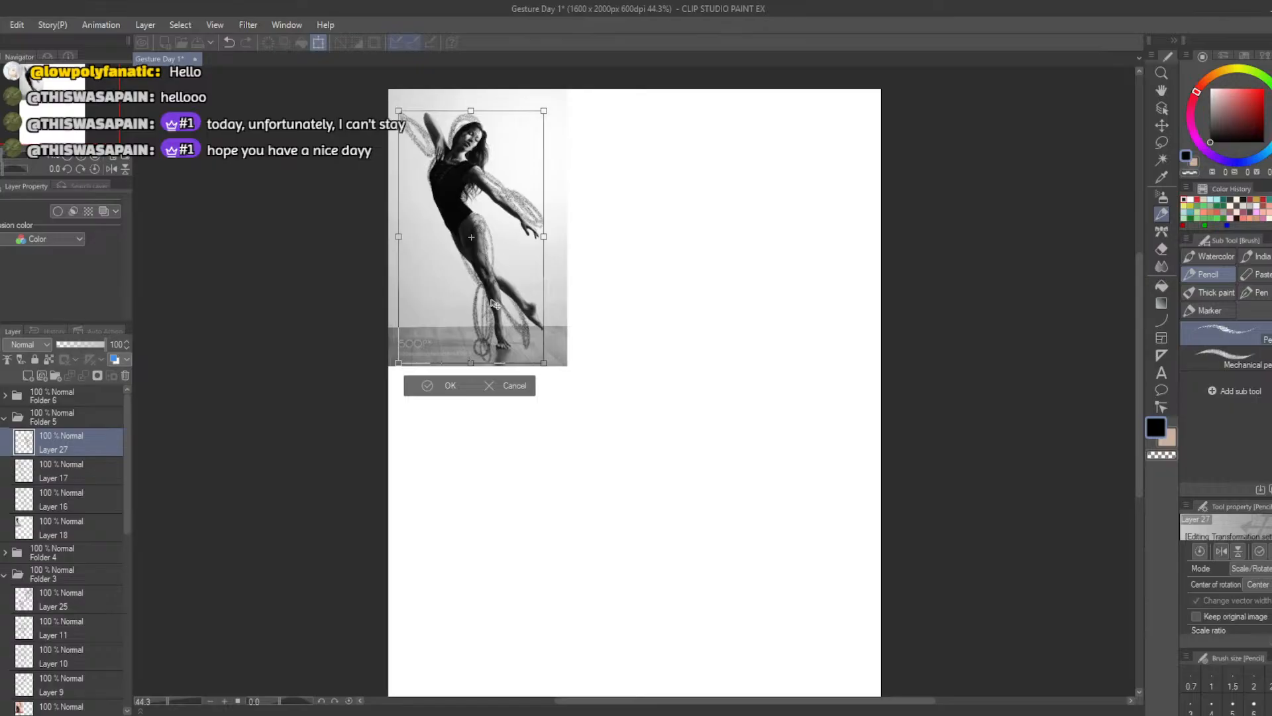
mouse_move(481, 304)
left_mouse_down()
mouse_move(680, 357)
mouse_move(713, 355)
mouse_move(709, 322)
left_mouse_up()
left_click_drag(769, 380, 821, 441)
left_click(684, 457)
Erase and redraw the raised arm's oval at a steeper angle and the outstretched arm's ovals slimmer and lower
key("e")
mouse_move(639, 185)
left_mouse_down()
mouse_move(638, 125)
mouse_move(673, 171)
mouse_move(692, 168)
mouse_move(672, 161)
mouse_move(683, 178)
mouse_move(661, 141)
mouse_move(682, 169)
mouse_move(687, 149)
left_mouse_up()
key("b")
key("ctrl+z")
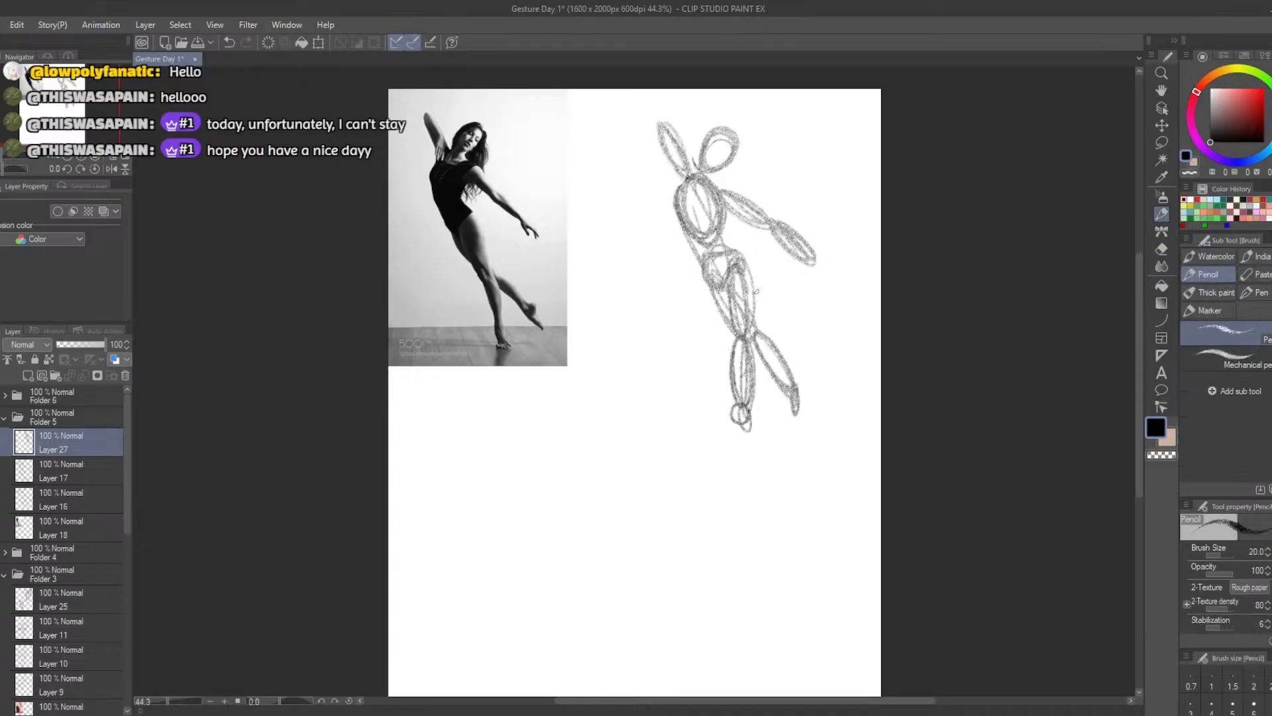
key("e")
mouse_move(727, 193)
left_mouse_down()
mouse_move(795, 239)
mouse_move(717, 196)
mouse_move(801, 266)
left_mouse_up()
key("b")
Erase the back leg's calf and foot and redraw them reaching further outward
key("e")
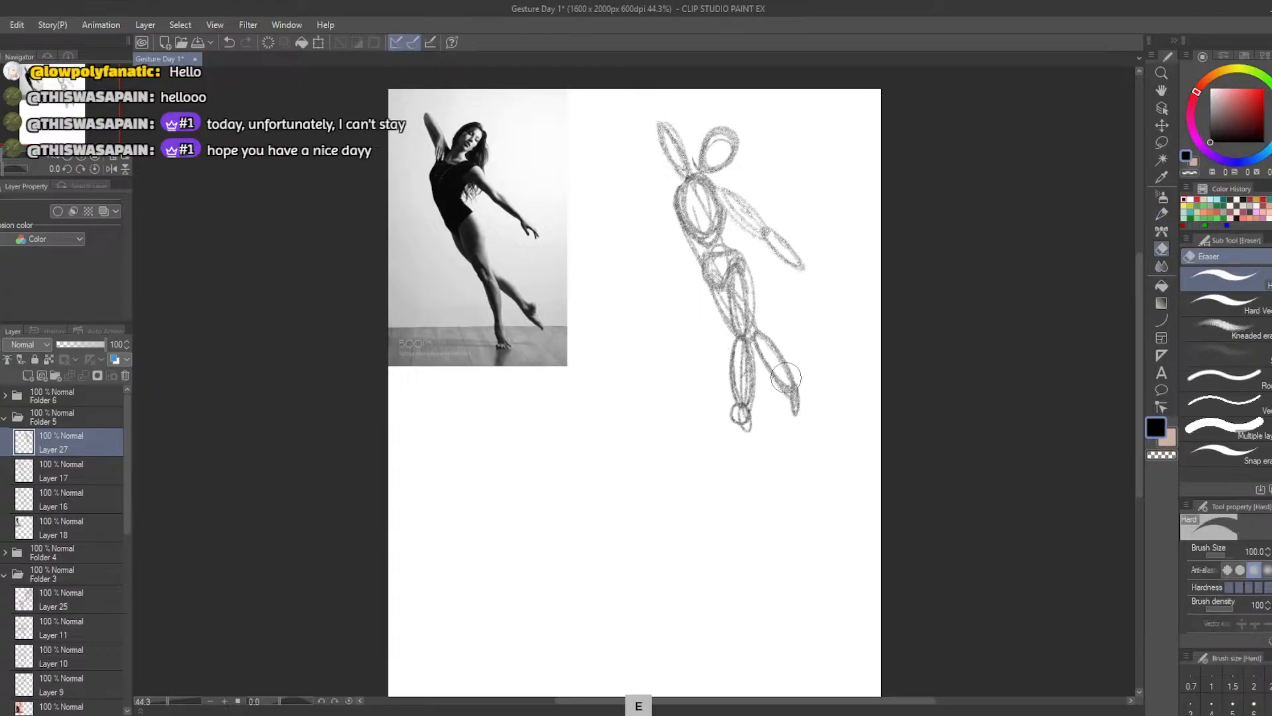
mouse_move(782, 361)
left_mouse_down()
mouse_move(775, 385)
mouse_move(782, 369)
mouse_move(761, 355)
mouse_move(792, 376)
left_mouse_up()
key("b")
mouse_move(753, 328)
left_mouse_down()
mouse_move(816, 406)
mouse_move(801, 396)
left_mouse_up()
key("ctrl+z")
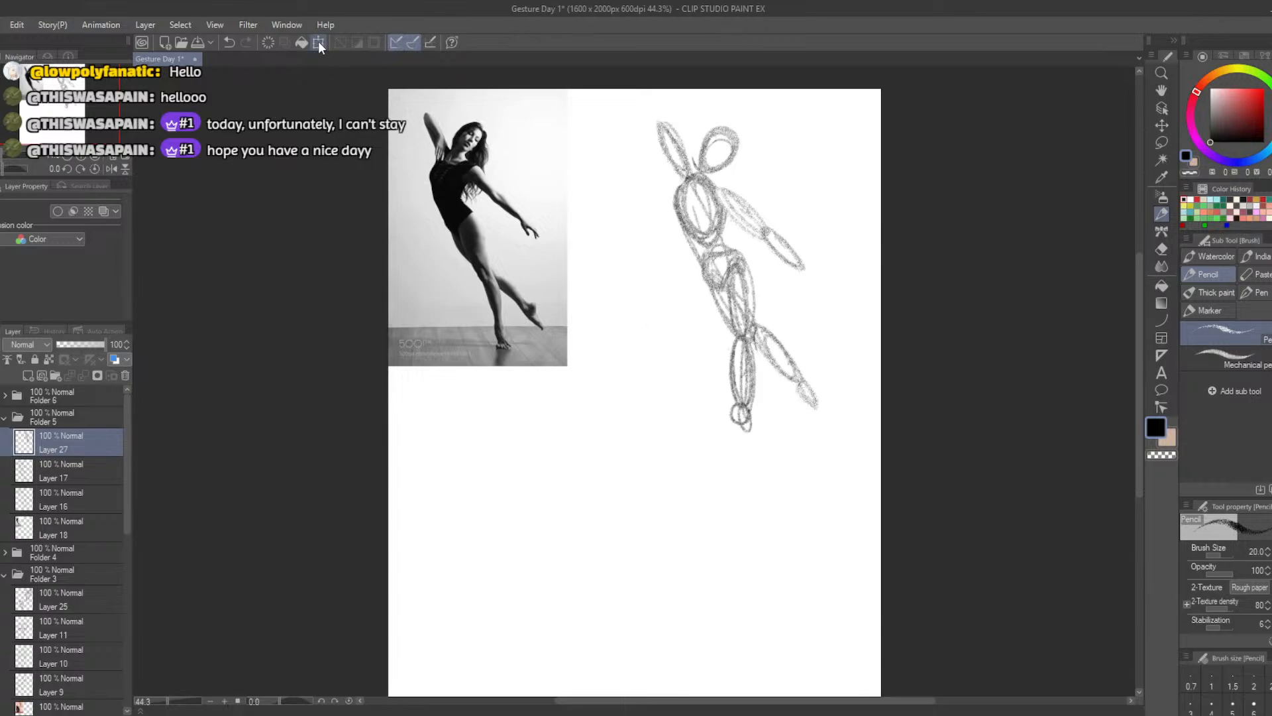
Lay the scaled figure over the dancer photo to compare the pose, then cancel the transformation
left_click(319, 43)
left_click_drag(689, 369, 485, 324)
mouse_move(585, 398)
left_mouse_down()
mouse_move(544, 343)
mouse_move(540, 359)
left_mouse_up()
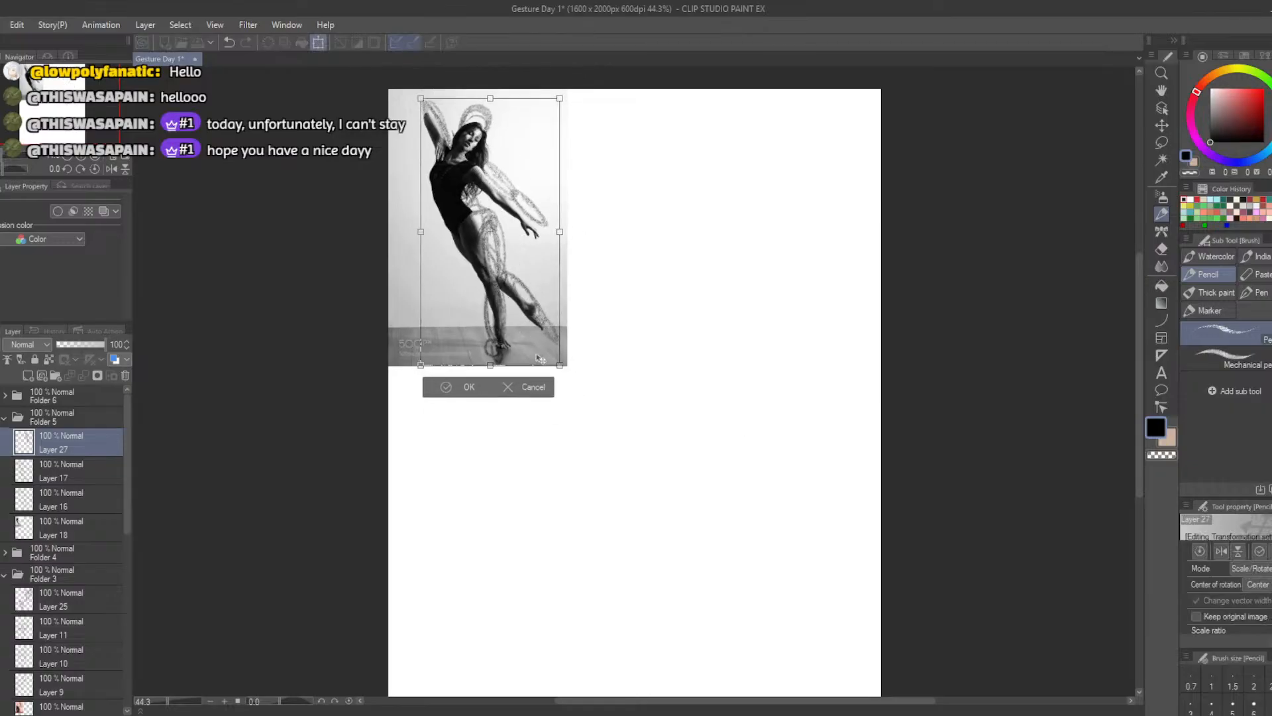
left_click_drag(485, 328, 472, 338)
left_click(518, 399)
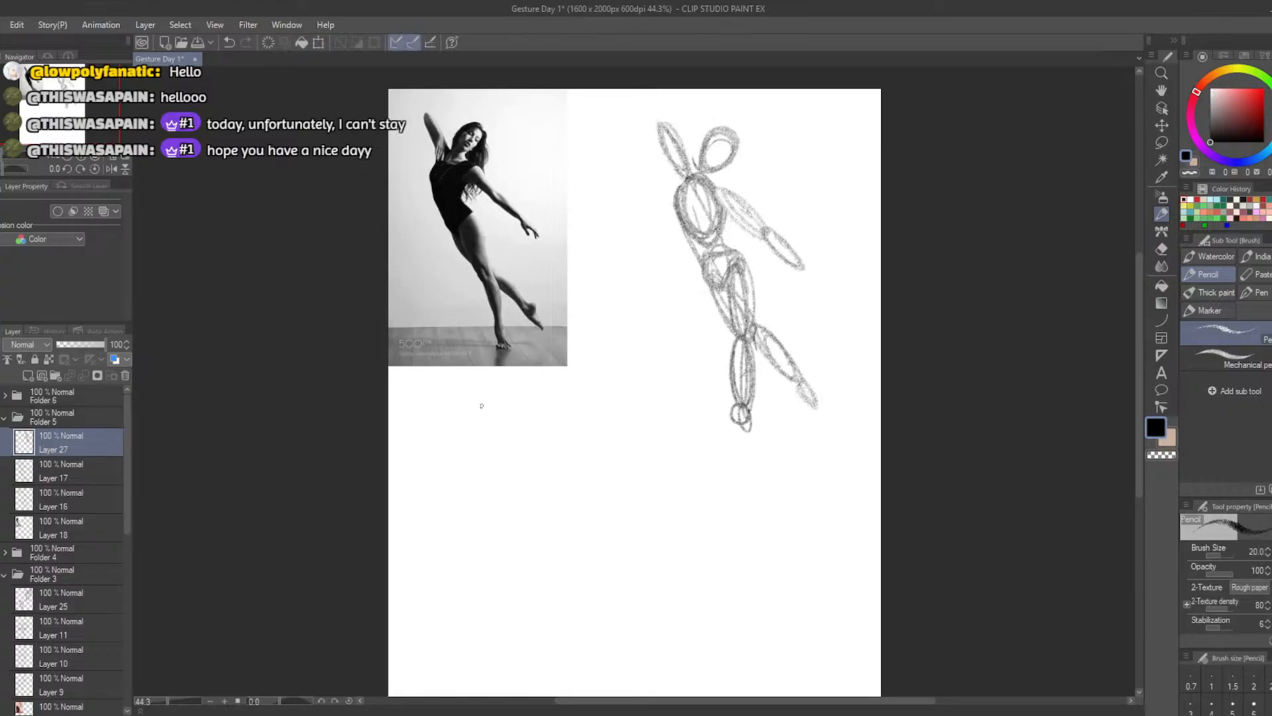
Start a second, exaggerated figure below the photo with a sweeping curve for the outstretched arm and leaning body
key("b")
key("ctrl+z")
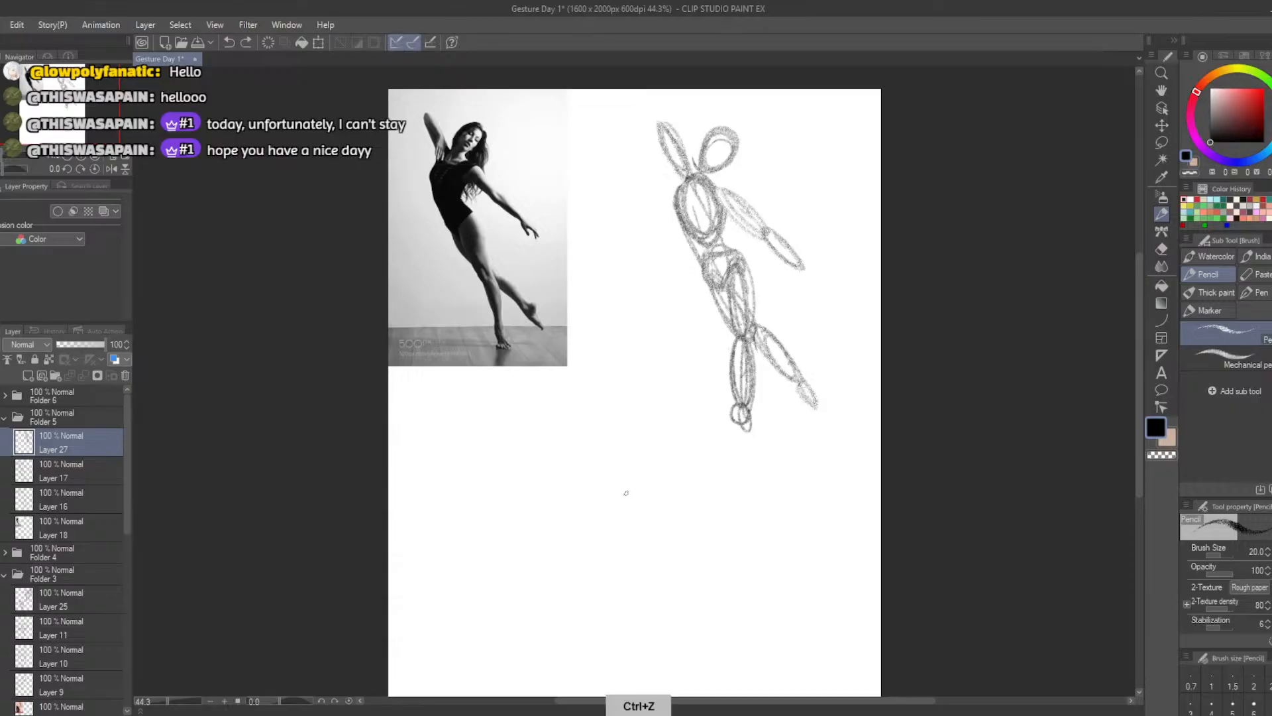
mouse_move(666, 531)
left_mouse_down()
mouse_move(592, 491)
mouse_move(615, 539)
mouse_move(667, 584)
left_mouse_up()
key("ctrl+z")
mouse_move(666, 533)
left_mouse_down()
mouse_move(575, 471)
mouse_move(696, 580)
left_mouse_up()
key("ctrl+z")
mouse_move(671, 536)
left_mouse_down()
mouse_move(611, 554)
mouse_move(679, 590)
left_mouse_up()
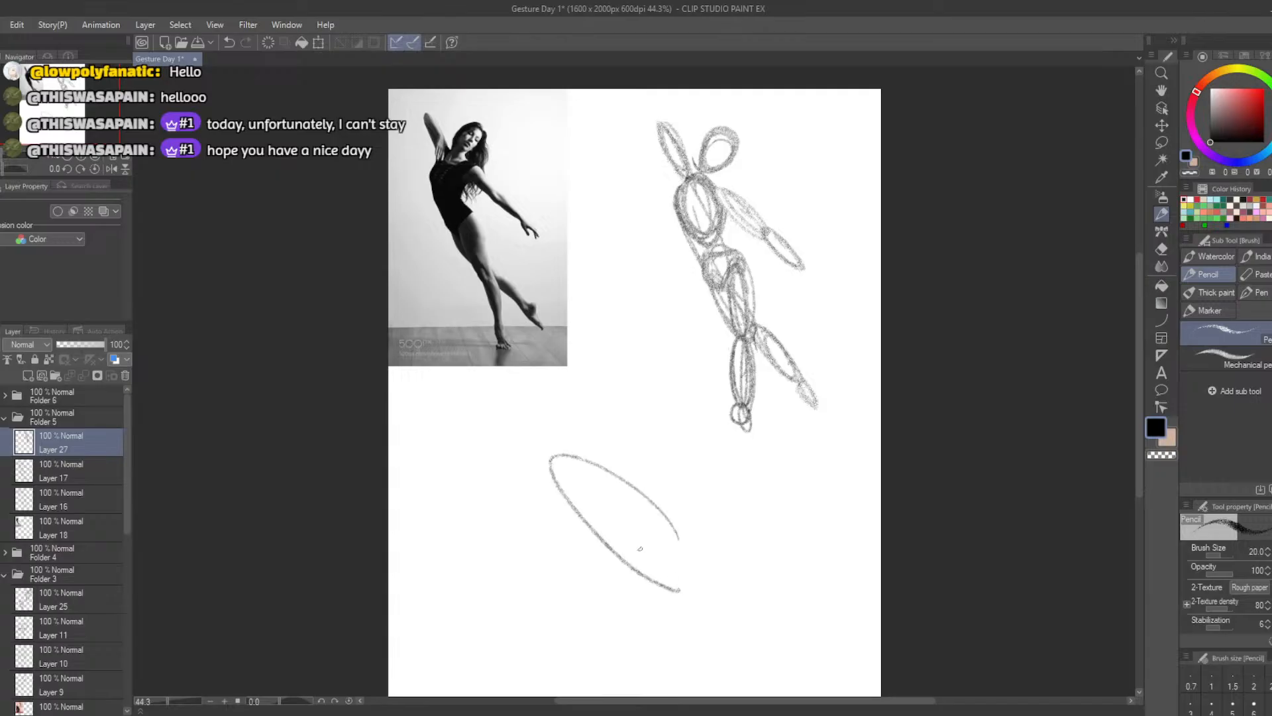
Draw a short, slightly slanted line for the exaggerated figure's raised arm above the shoulder end of the body curve
left_click_drag(558, 450, 526, 366)
key("ctrl+z")
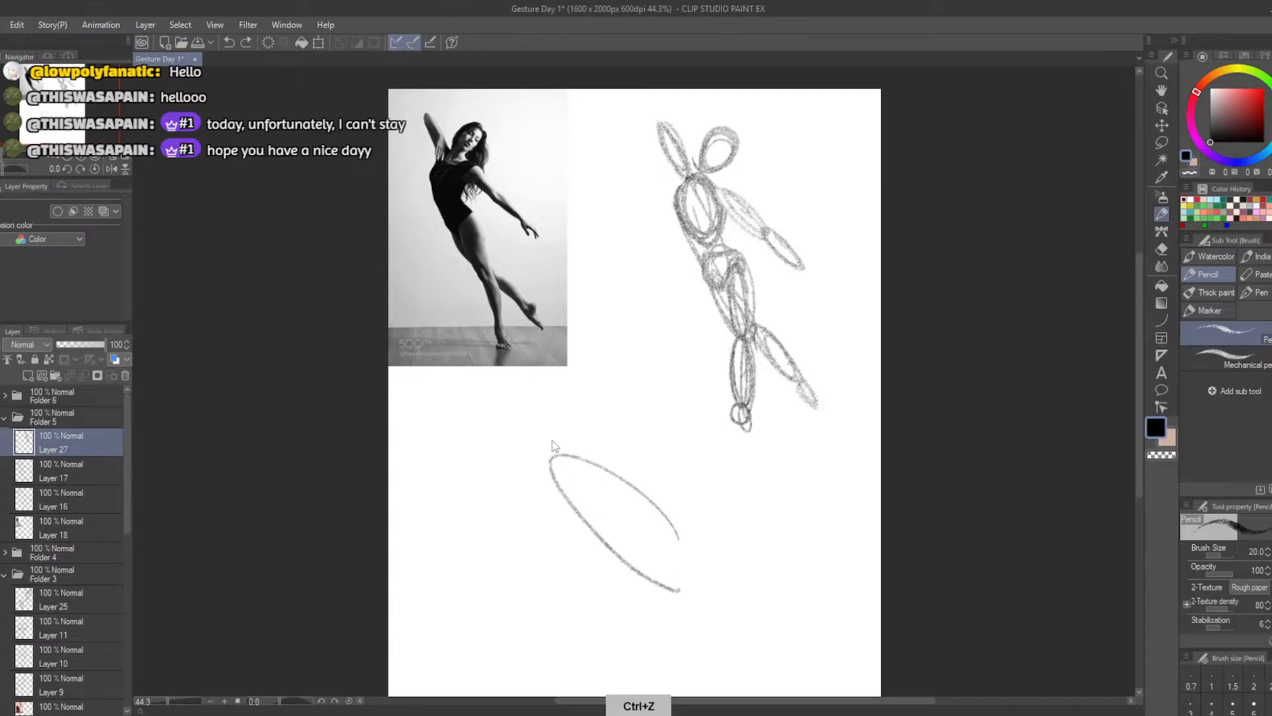
left_click_drag(556, 453, 534, 381)
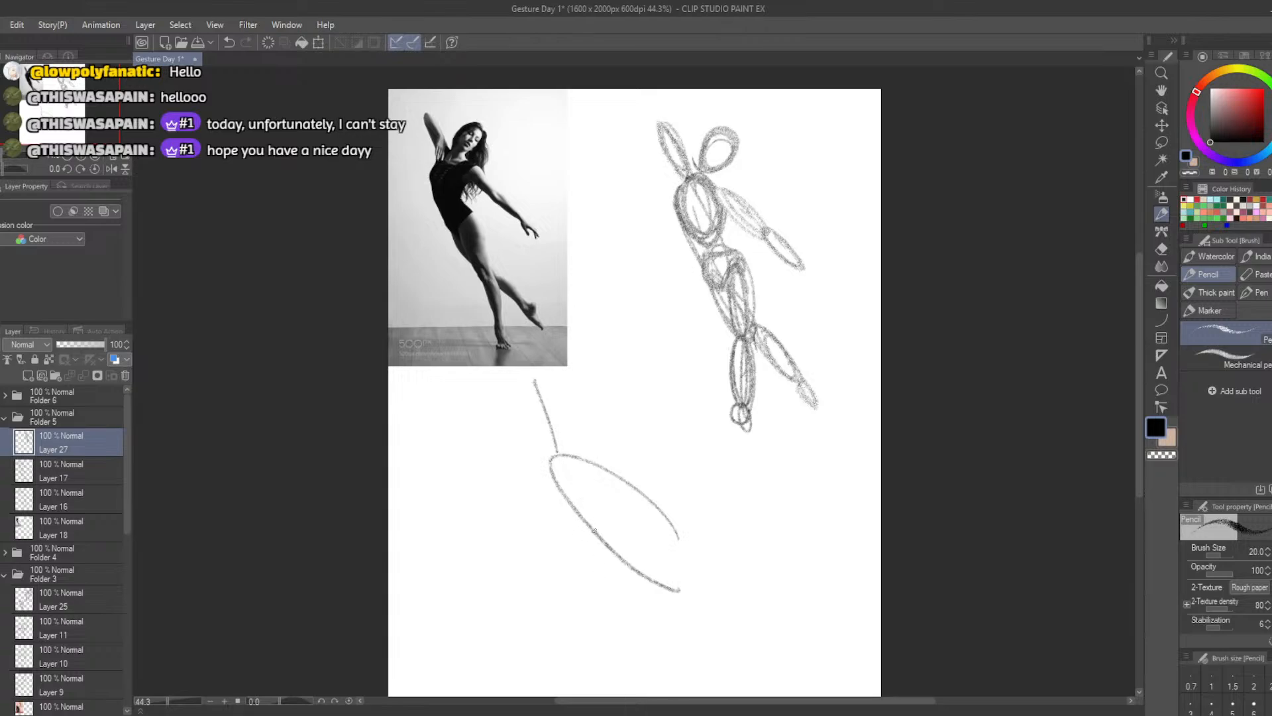
Draw a long, nearly vertical line for the standing leg, starting from the body curve below the torso and retrying the angle
mouse_move(581, 493)
left_mouse_down()
mouse_move(592, 627)
mouse_move(571, 645)
left_mouse_up()
key("ctrl+z")
key("ctrl+z")
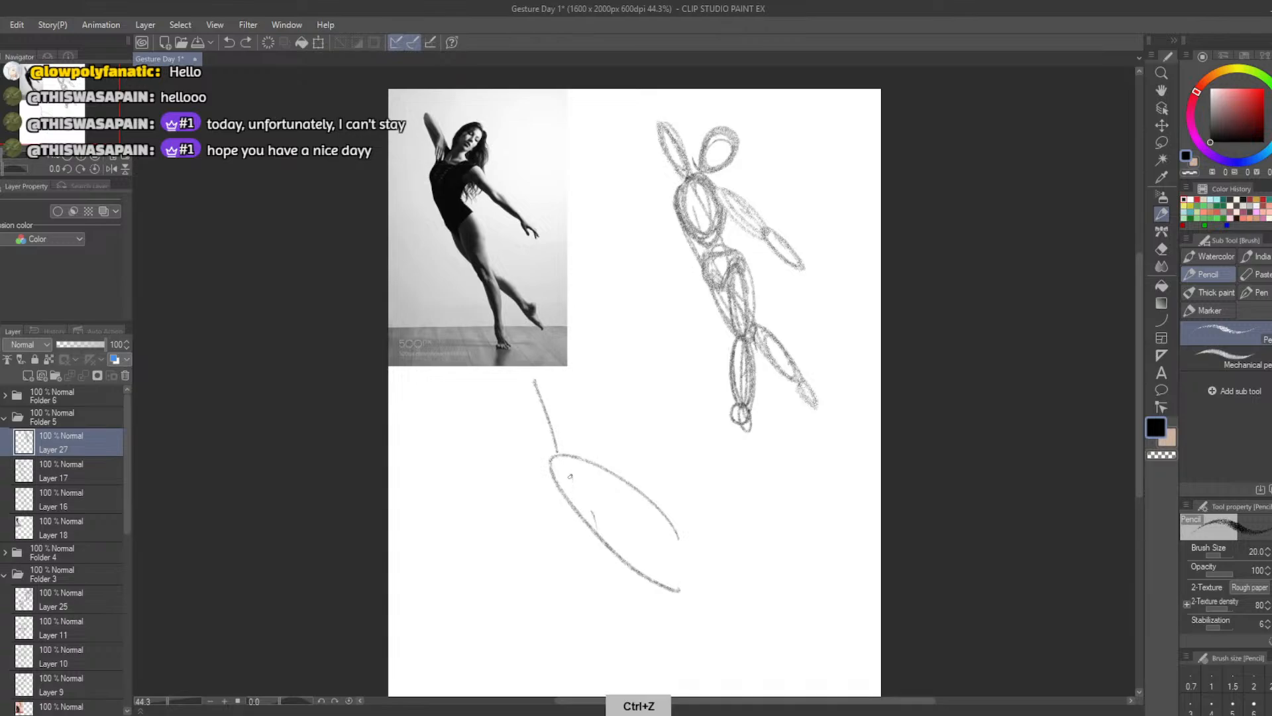
left_click_drag(571, 474, 560, 642)
key("ctrl+z")
mouse_move(570, 476)
left_mouse_down()
mouse_move(581, 643)
mouse_move(596, 633)
left_mouse_up()
key("ctrl+z")
key("ctrl+z")
left_click_drag(582, 497, 582, 649)
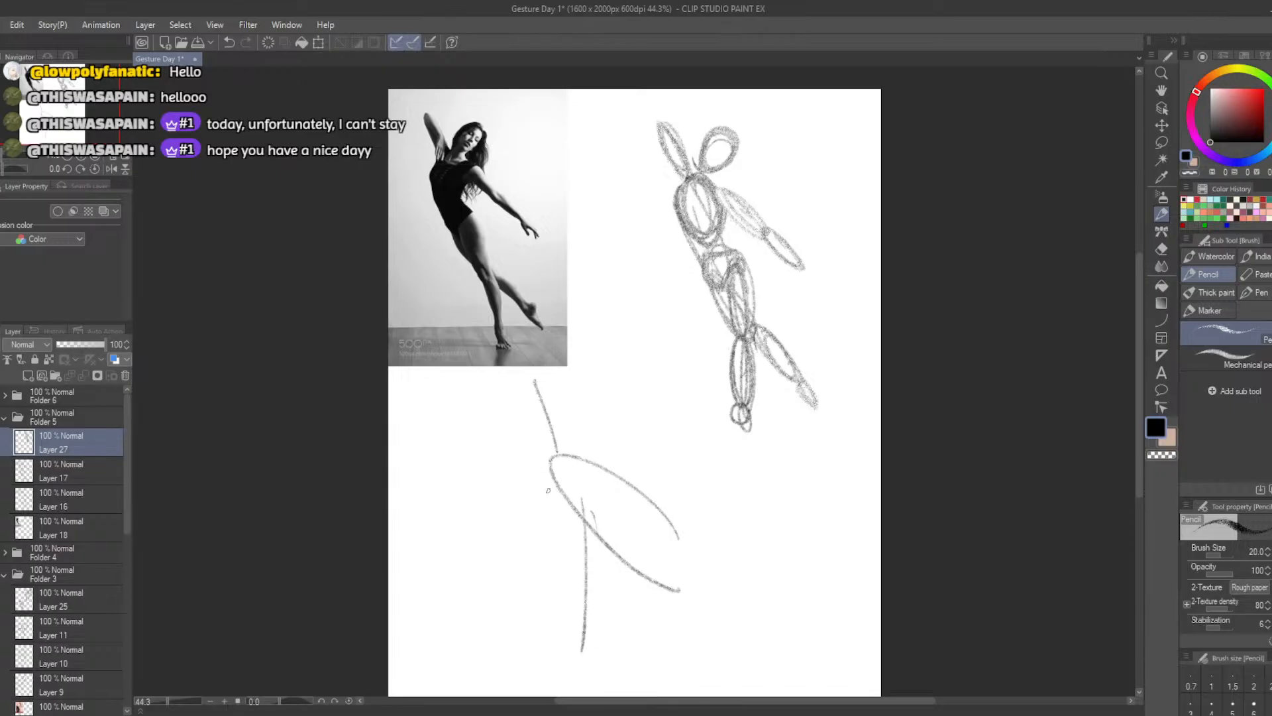
Draw a tilted head oval and a reinforced ribcage oval at the shoulder end of the body curve
left_click_drag(564, 469, 565, 455)
key("ctrl+z")
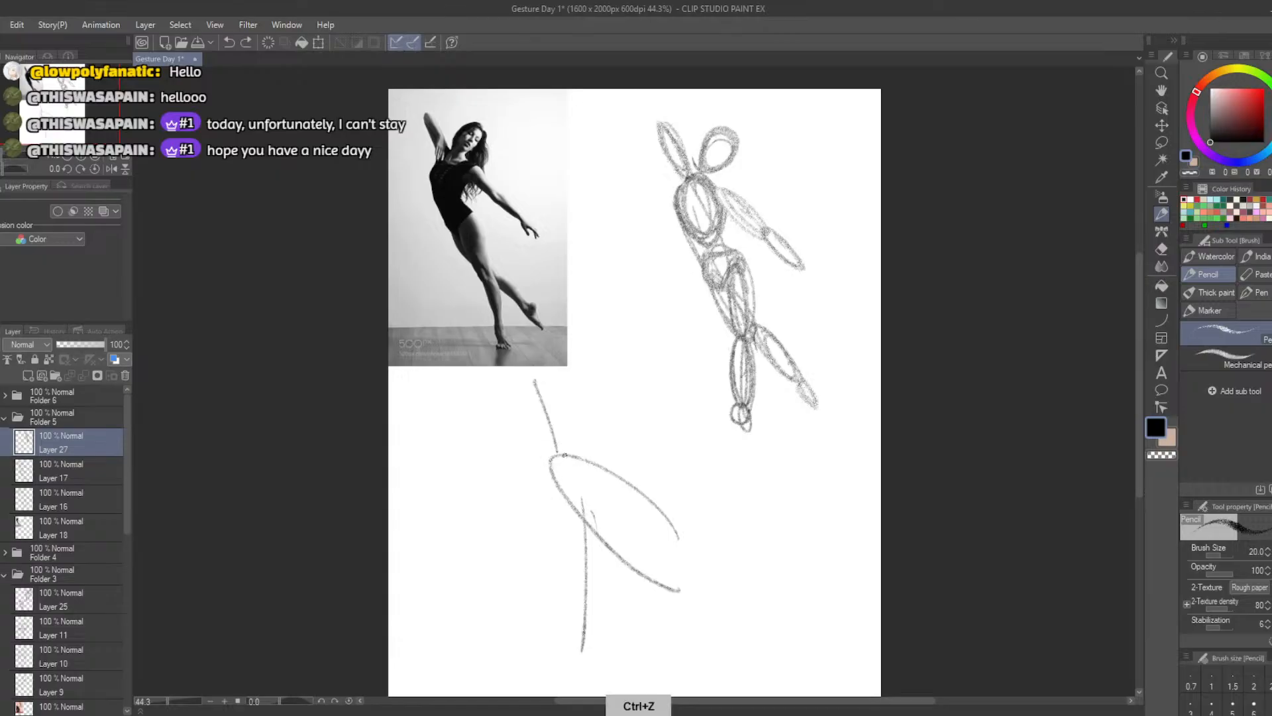
mouse_move(622, 409)
left_mouse_down()
mouse_move(590, 426)
mouse_move(597, 435)
mouse_move(628, 407)
mouse_move(590, 417)
mouse_move(602, 407)
mouse_move(585, 431)
mouse_move(604, 427)
left_mouse_up()
key("ctrl+z")
key("ctrl+z")
key("ctrl+z")
mouse_move(589, 415)
left_mouse_down()
mouse_move(602, 406)
mouse_move(588, 430)
mouse_move(609, 415)
mouse_move(587, 420)
mouse_move(550, 467)
mouse_move(575, 440)
mouse_move(551, 493)
mouse_move(579, 447)
mouse_move(571, 501)
left_mouse_up()
key("ctrl+z")
key("ctrl+z")
left_click_drag(575, 442, 570, 488)
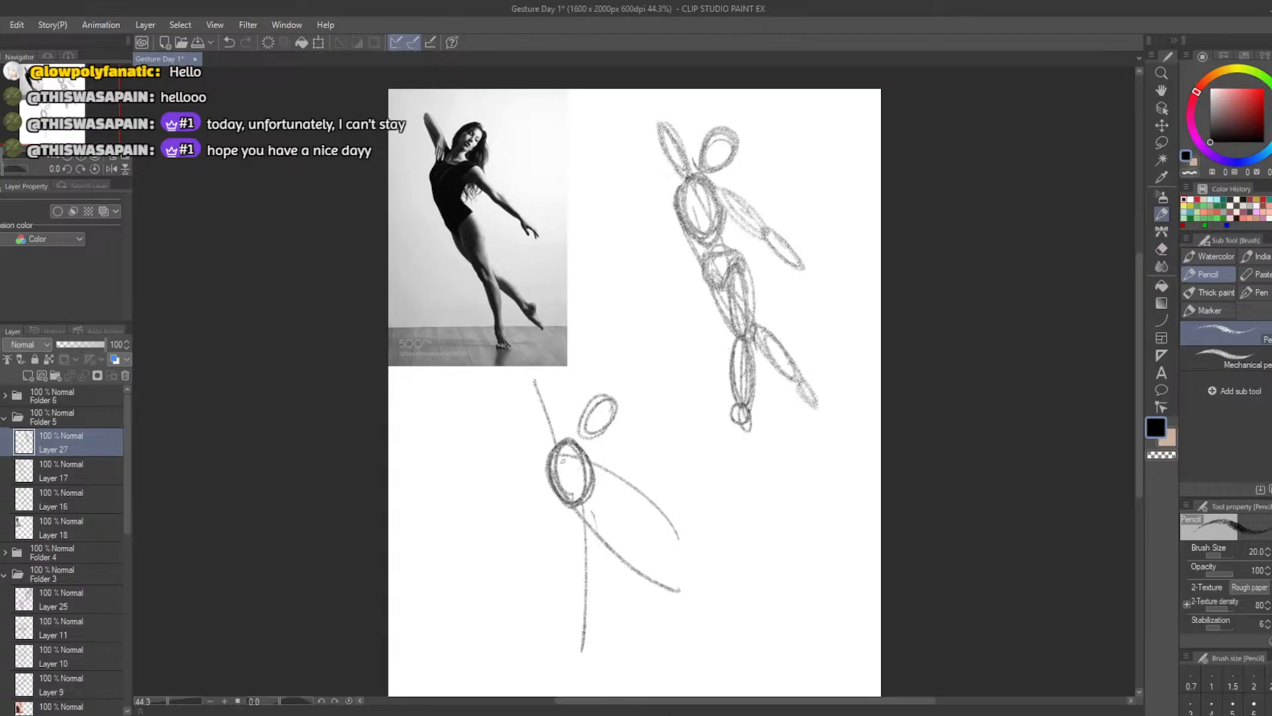
key("ctrl+z")
Build the outstretched arm from two slim ovals along its curve and the raised arm from one narrow oval
mouse_move(567, 436)
left_mouse_down()
mouse_move(592, 475)
mouse_move(576, 467)
mouse_move(607, 466)
mouse_move(624, 493)
mouse_move(619, 473)
mouse_move(596, 456)
mouse_move(666, 530)
left_mouse_up()
key("ctrl+z")
key("ctrl+z")
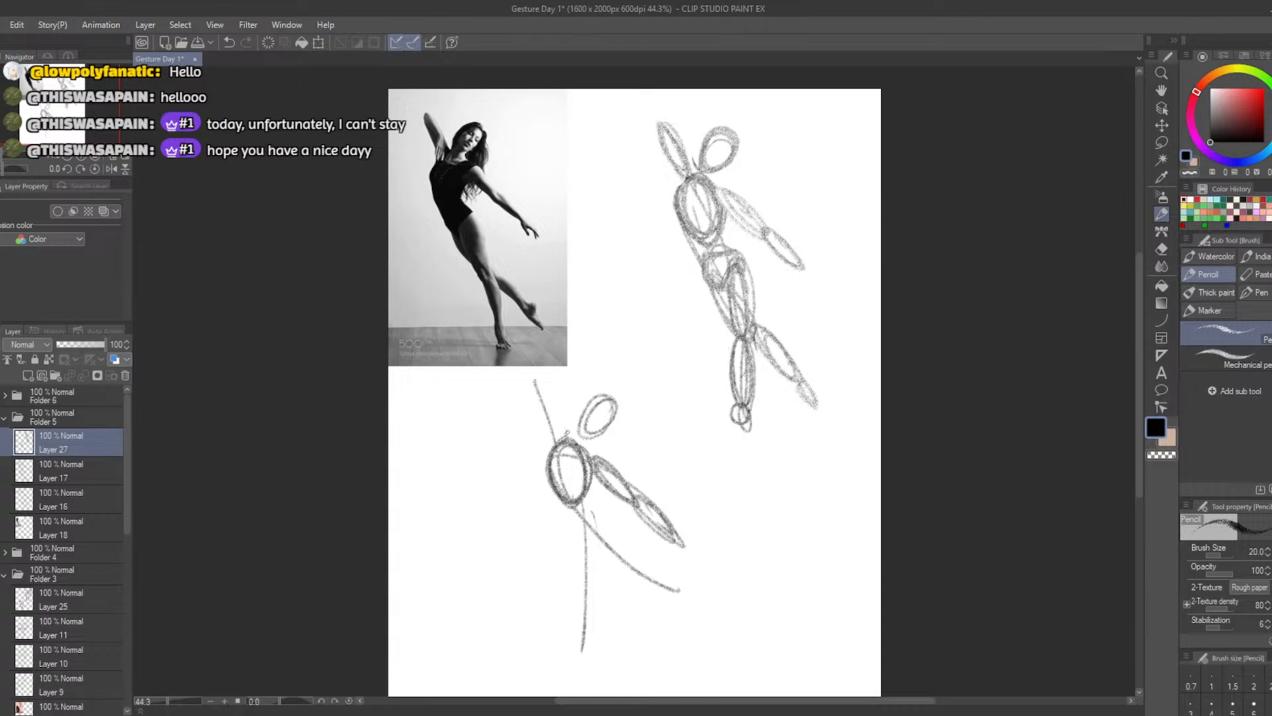
mouse_move(568, 432)
left_mouse_down()
mouse_move(540, 378)
mouse_move(563, 436)
left_mouse_up()
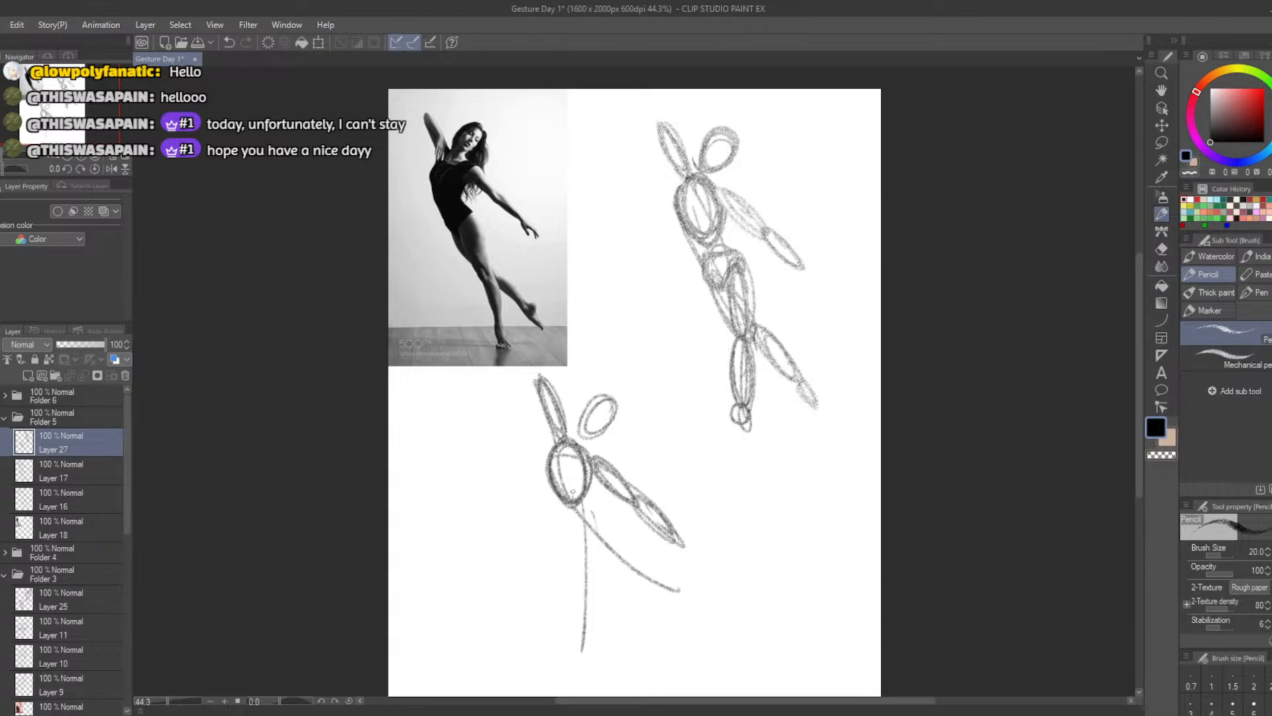
mouse_move(579, 517)
left_mouse_down()
mouse_move(619, 550)
mouse_move(571, 530)
mouse_move(597, 511)
mouse_move(583, 544)
mouse_move(585, 512)
mouse_move(569, 538)
mouse_move(635, 563)
left_mouse_up()
key("ctrl+z")
key("ctrl+z")
key("ctrl+z")
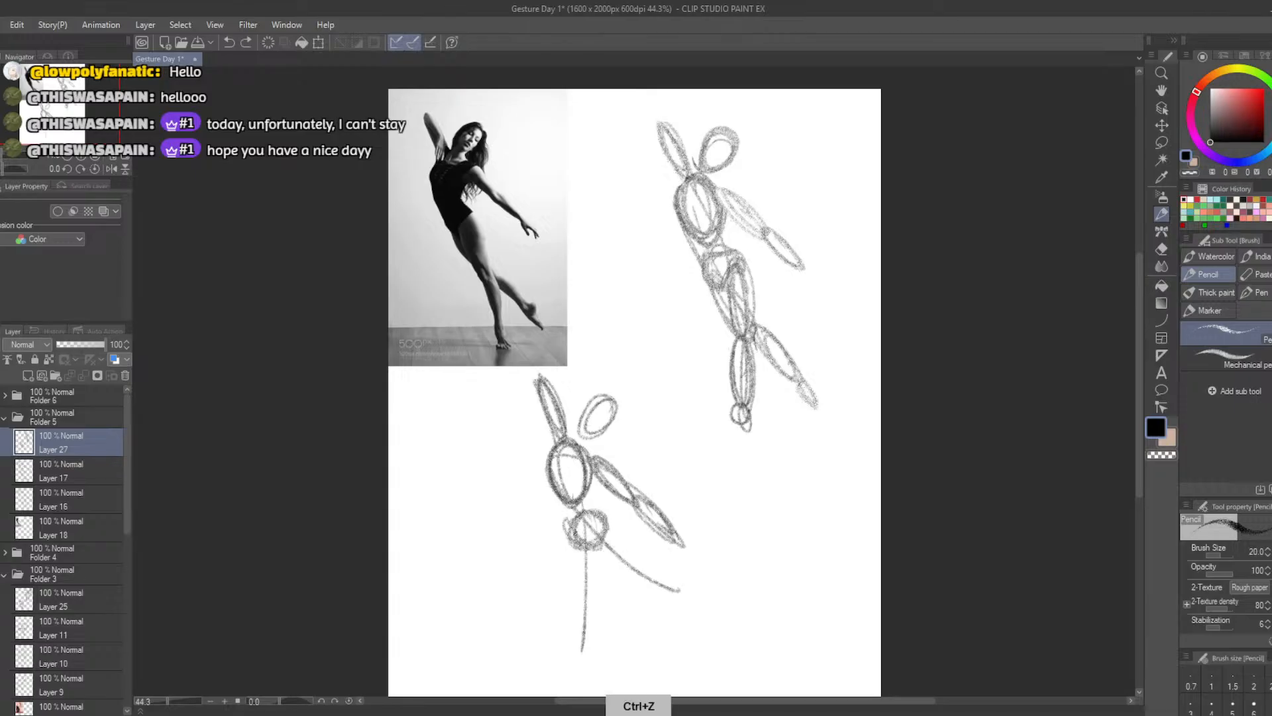
mouse_move(585, 545)
left_mouse_down()
mouse_move(653, 586)
mouse_move(611, 561)
mouse_move(652, 579)
mouse_move(660, 553)
mouse_move(591, 544)
mouse_move(683, 572)
mouse_move(684, 590)
mouse_move(717, 606)
mouse_move(668, 585)
left_mouse_up()
key("ctrl+z")
key("ctrl+z")
key("ctrl+z")
key("ctrl+z")
key("ctrl+z")
key("ctrl+z")
key("ctrl+z")
key("ctrl+z")
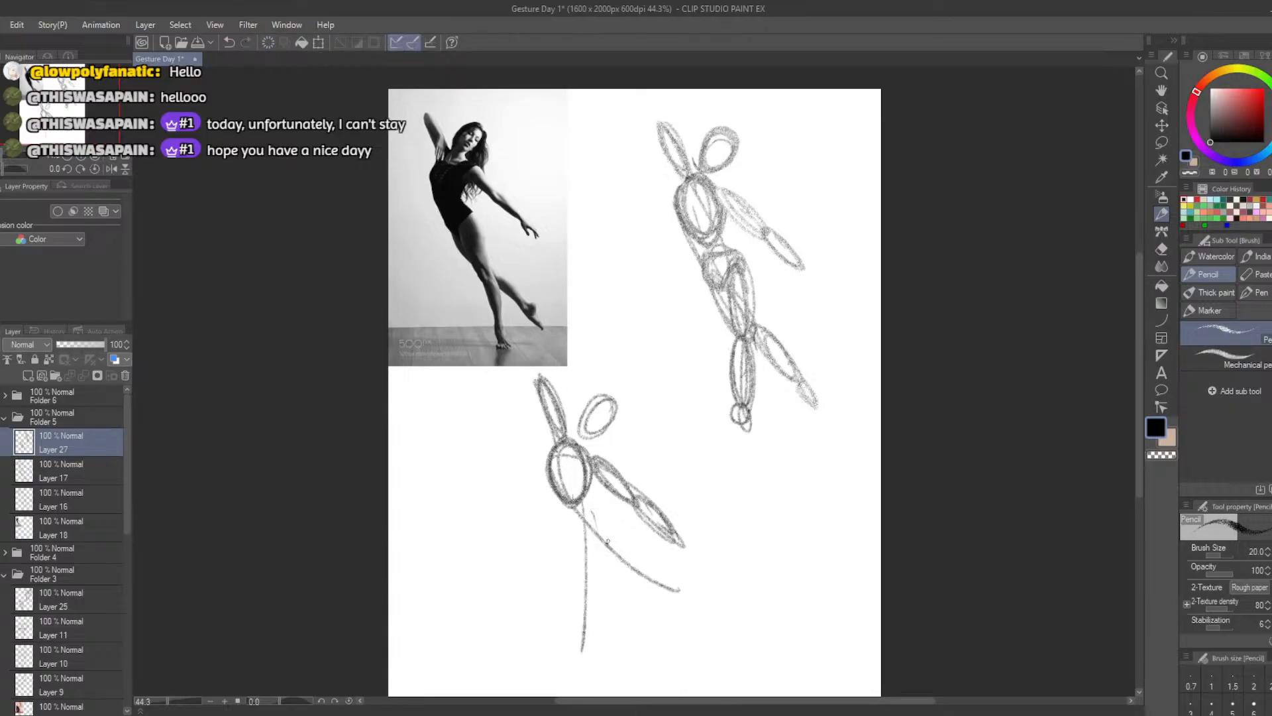
Draw a pelvis oval below the ribcage and thigh and calf ovals for the back leg swinging outward along its guide curve
mouse_move(607, 541)
left_mouse_down()
mouse_move(577, 544)
mouse_move(606, 520)
mouse_move(633, 559)
mouse_move(587, 536)
mouse_move(693, 592)
left_mouse_up()
key("ctrl+z")
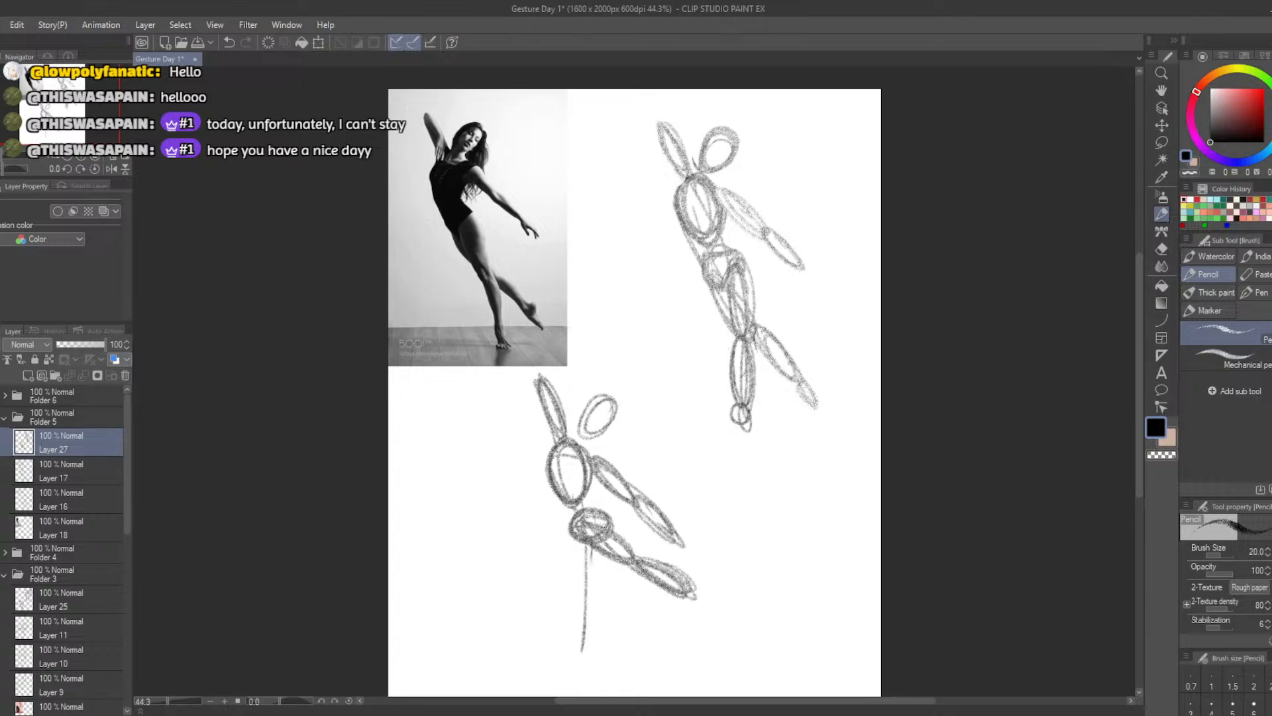
mouse_move(605, 522)
left_mouse_down()
mouse_move(581, 636)
mouse_move(565, 654)
mouse_move(586, 589)
left_mouse_up()
key("ctrl+z")
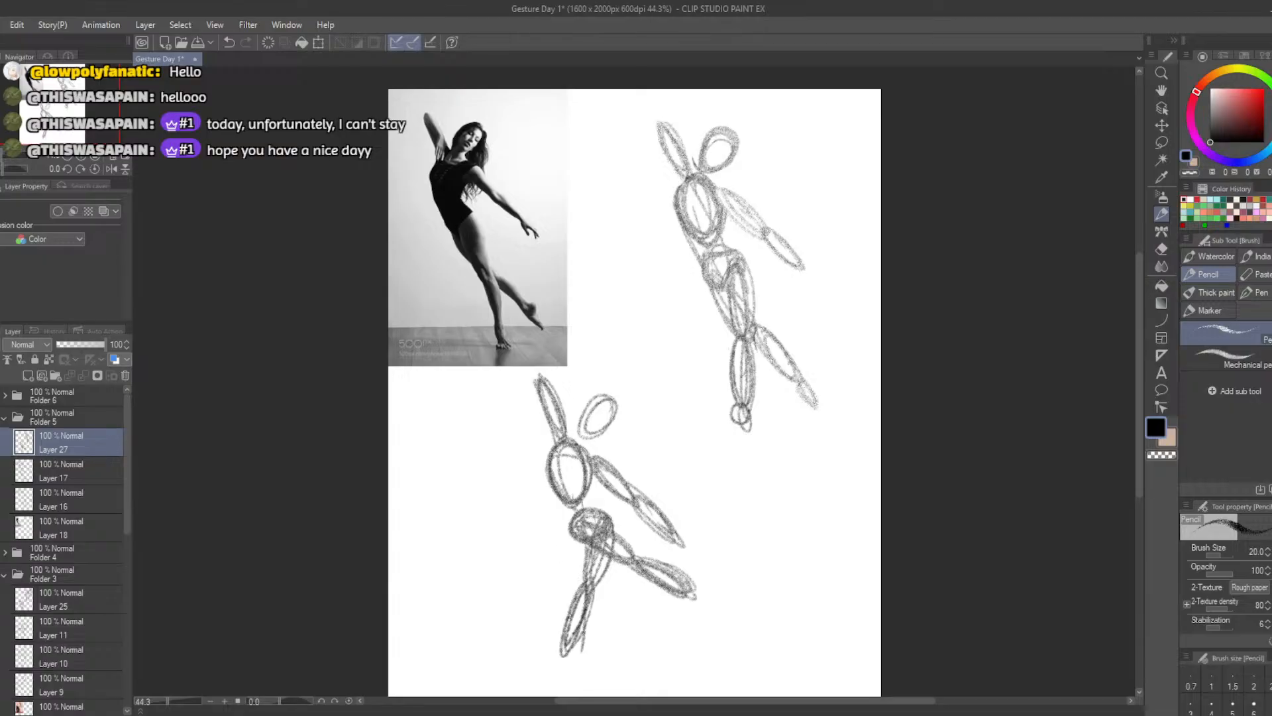
key("ctrl+z")
key("ctrl+z")
Erase the vertical guide line and draw the standing leg's thigh and calf ovals running down from the pelvis
key("b")
left_click_drag(585, 542, 578, 650)
key("e")
key("b")
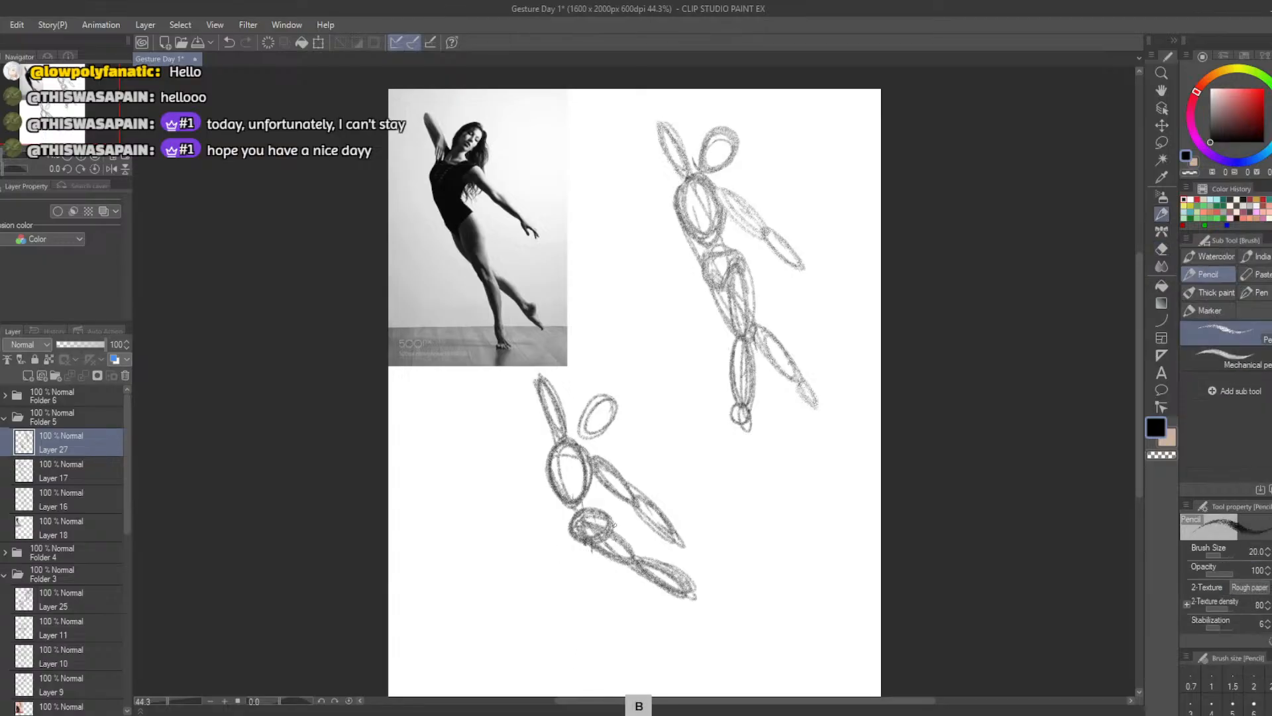
mouse_move(613, 525)
left_mouse_down()
mouse_move(583, 662)
mouse_move(600, 593)
mouse_move(586, 646)
left_mouse_up()
key("ctrl+z")
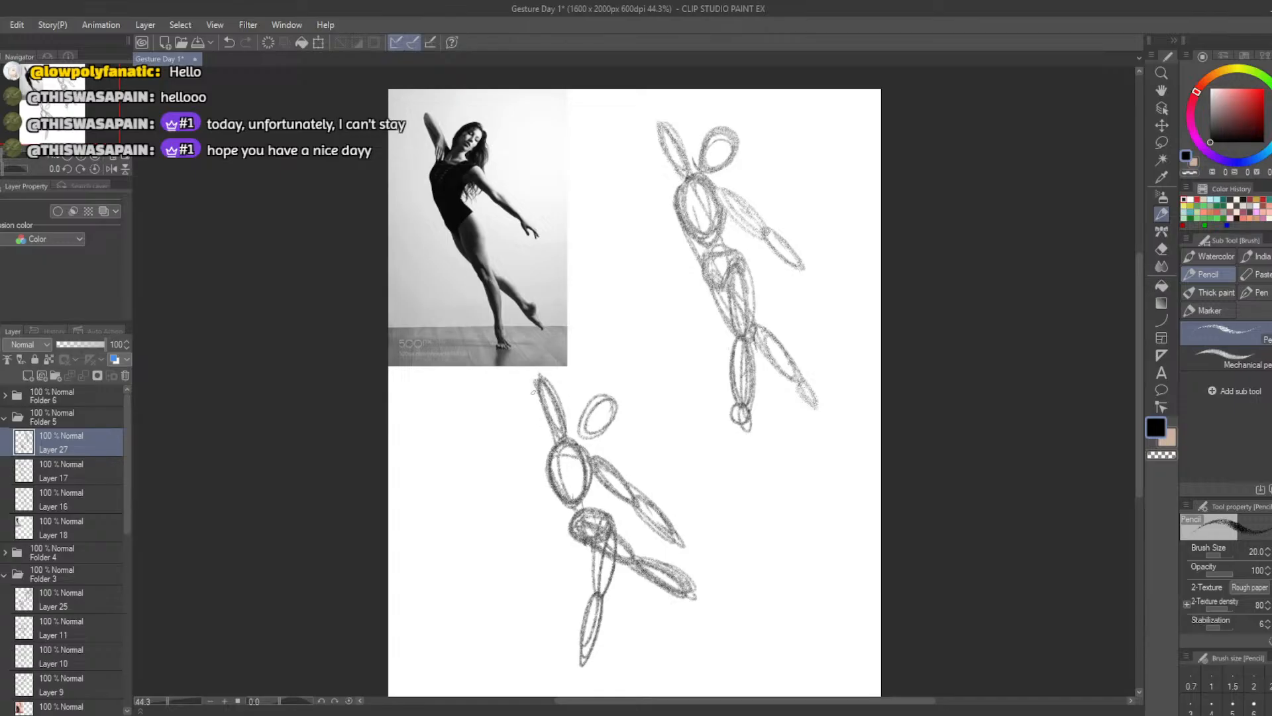
Widen the standing leg's calf oval and add a small foot oval at the end of each leg
mouse_move(599, 593)
left_mouse_down()
mouse_move(574, 669)
mouse_move(595, 584)
left_mouse_up()
mouse_move(689, 586)
left_mouse_down()
mouse_move(719, 610)
mouse_move(689, 590)
left_mouse_up()
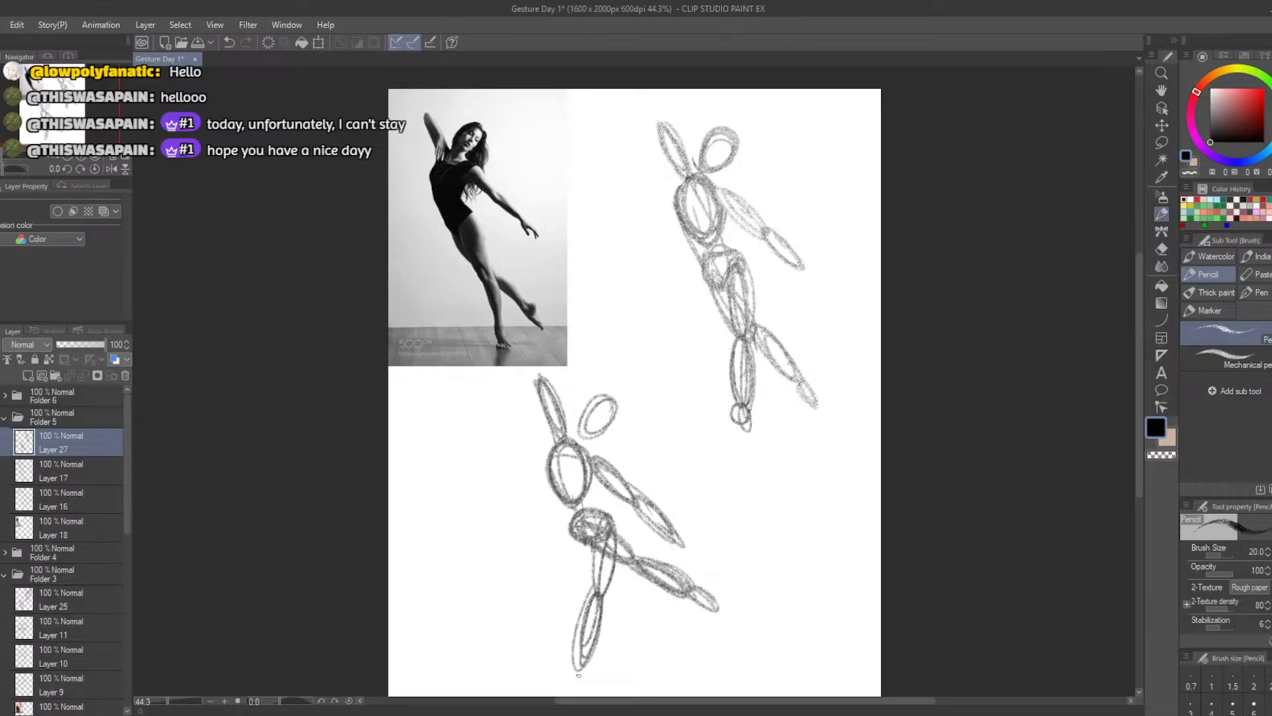
left_click_drag(576, 671, 568, 680)
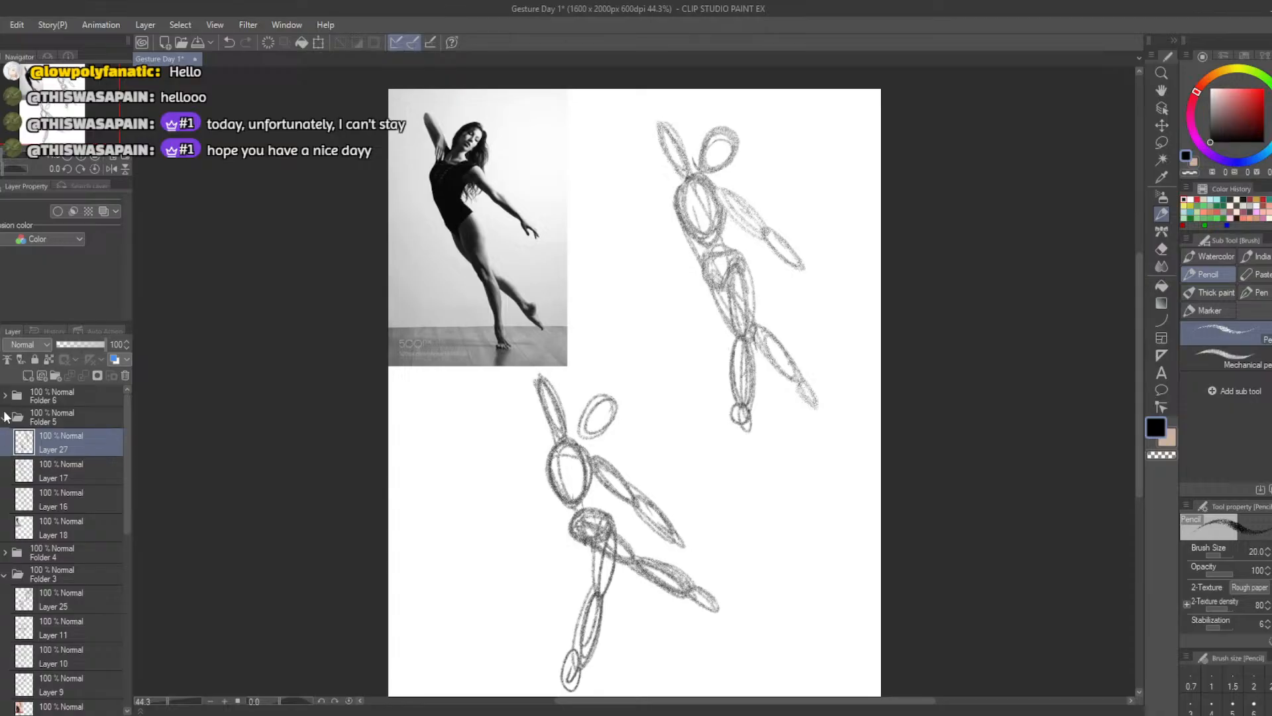
Hide Folder 5 to reveal Folder 6, add a new layer above Layer 20 and hide the older line sketch
left_click(14, 408)
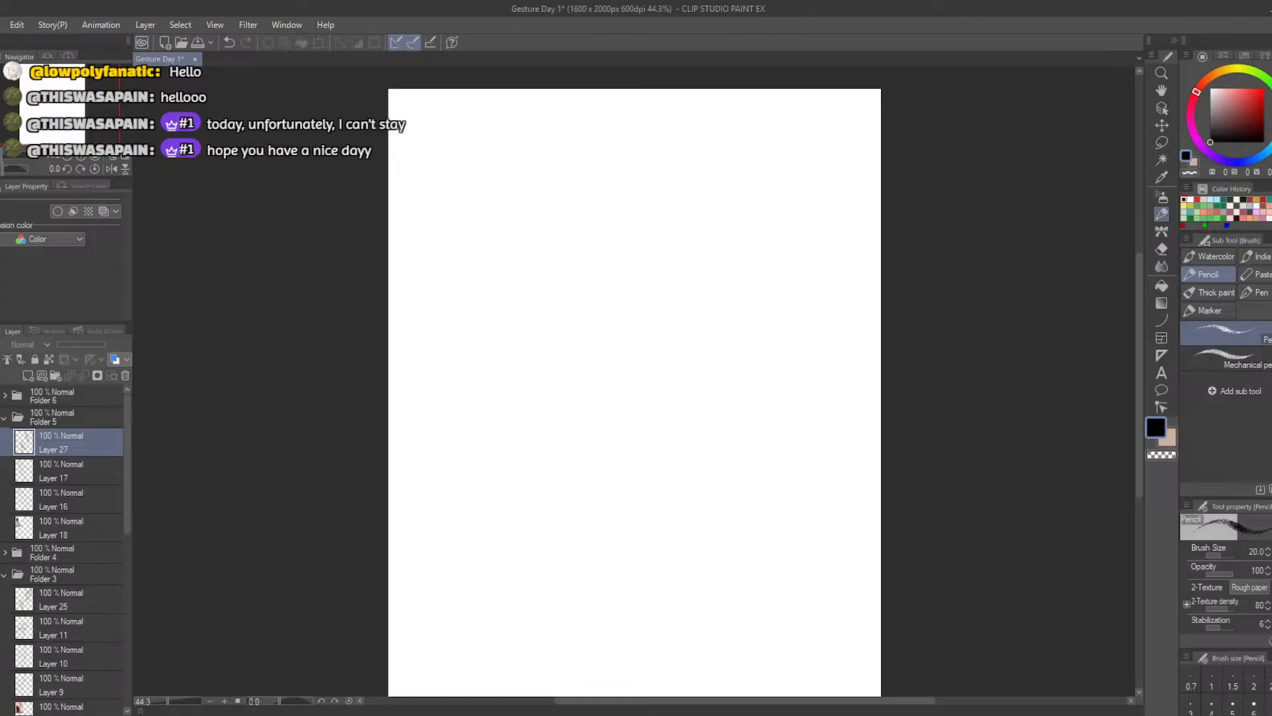
left_click(15, 408)
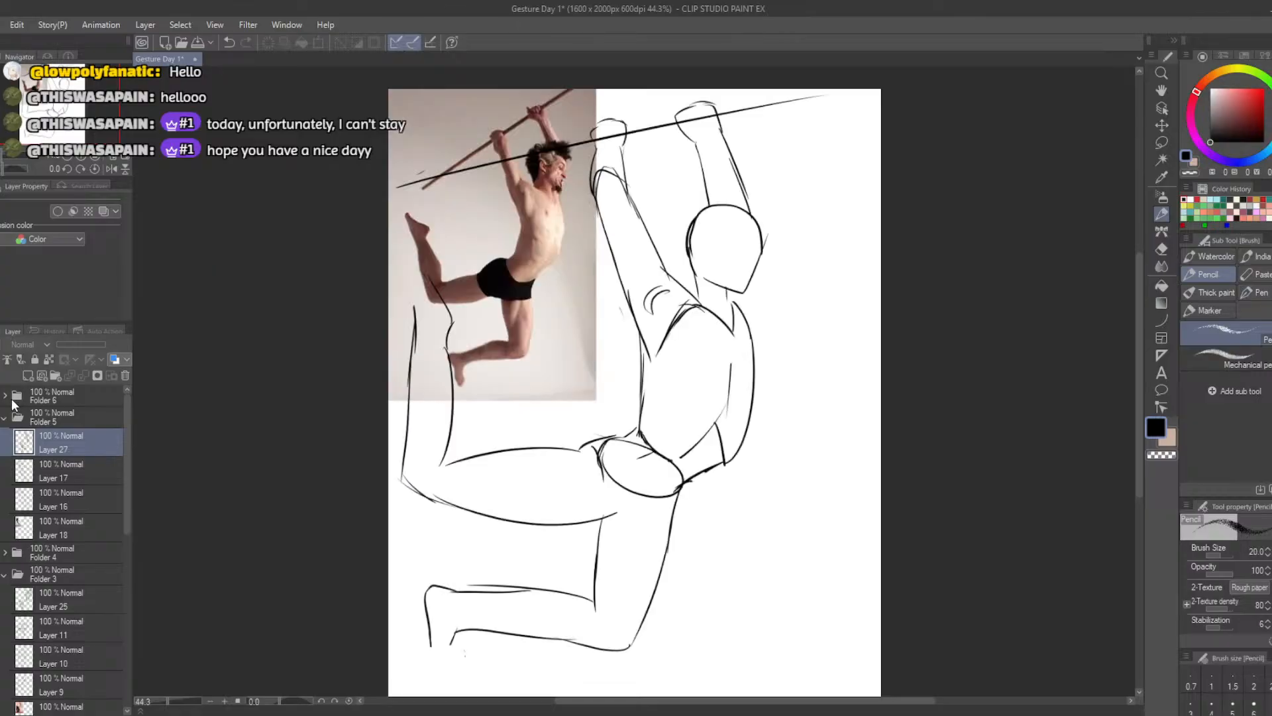
left_click(5, 396)
left_click(30, 424)
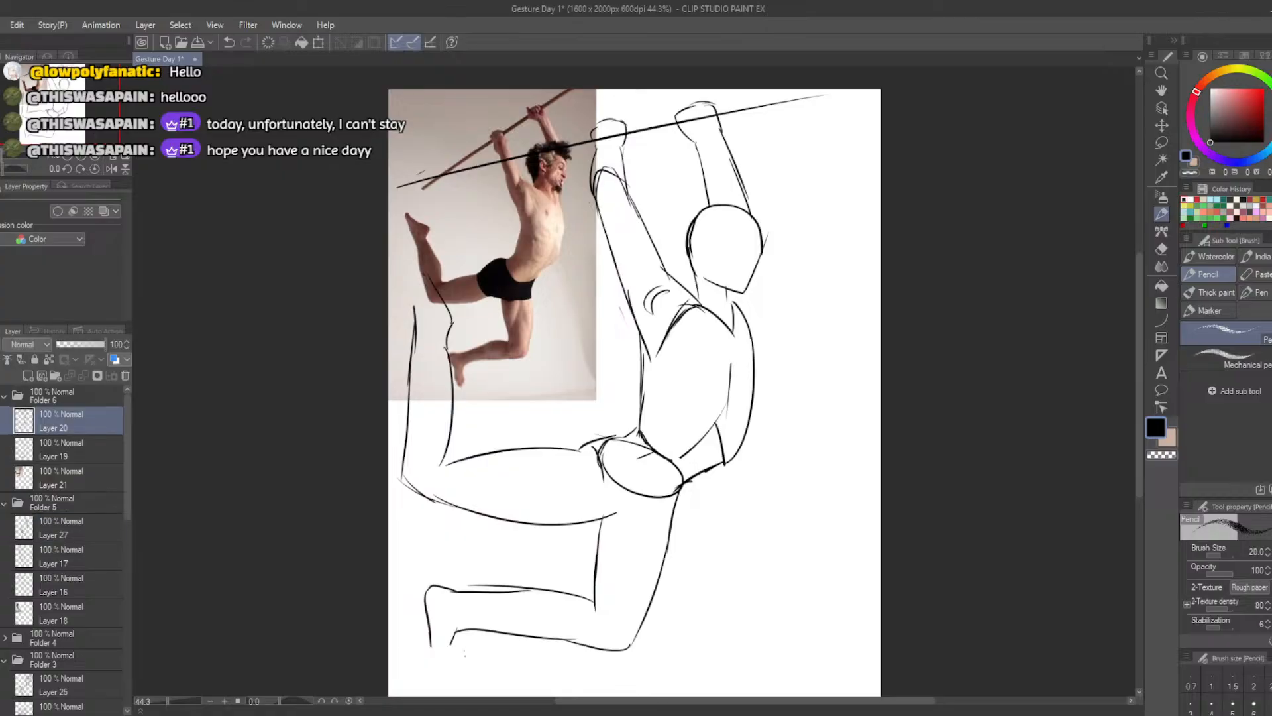
left_click(27, 376)
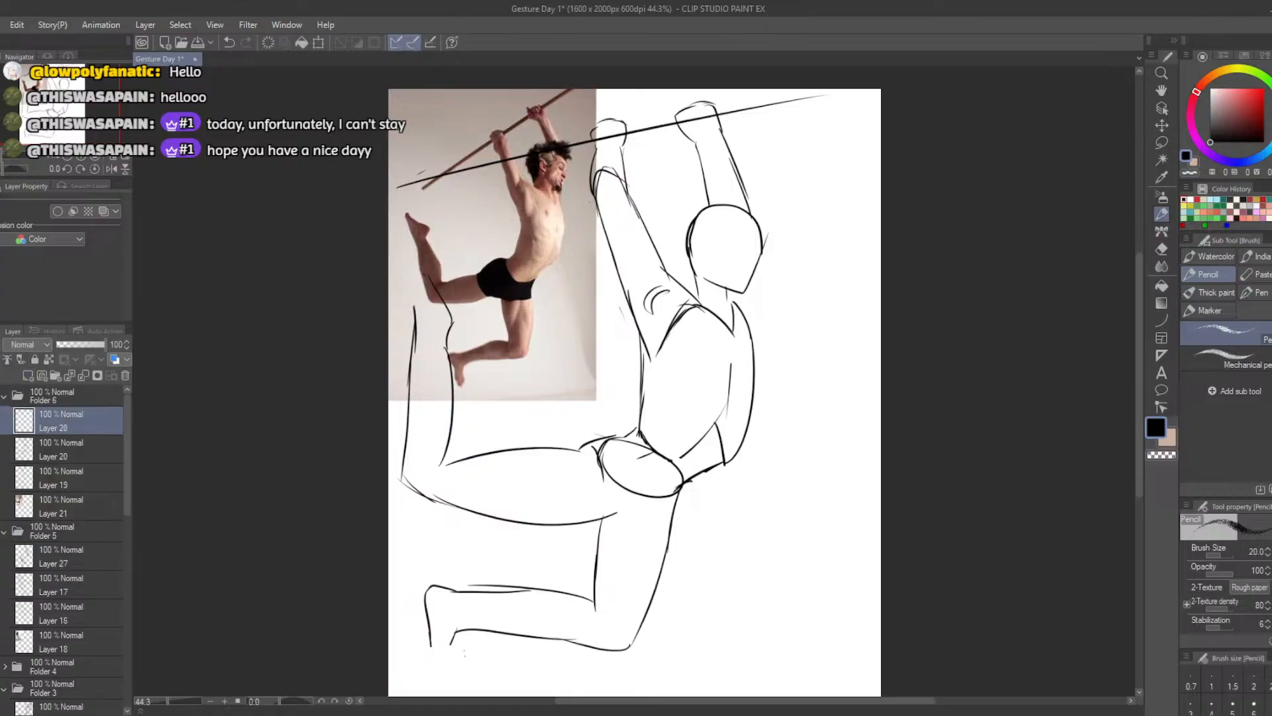
left_click(2, 450)
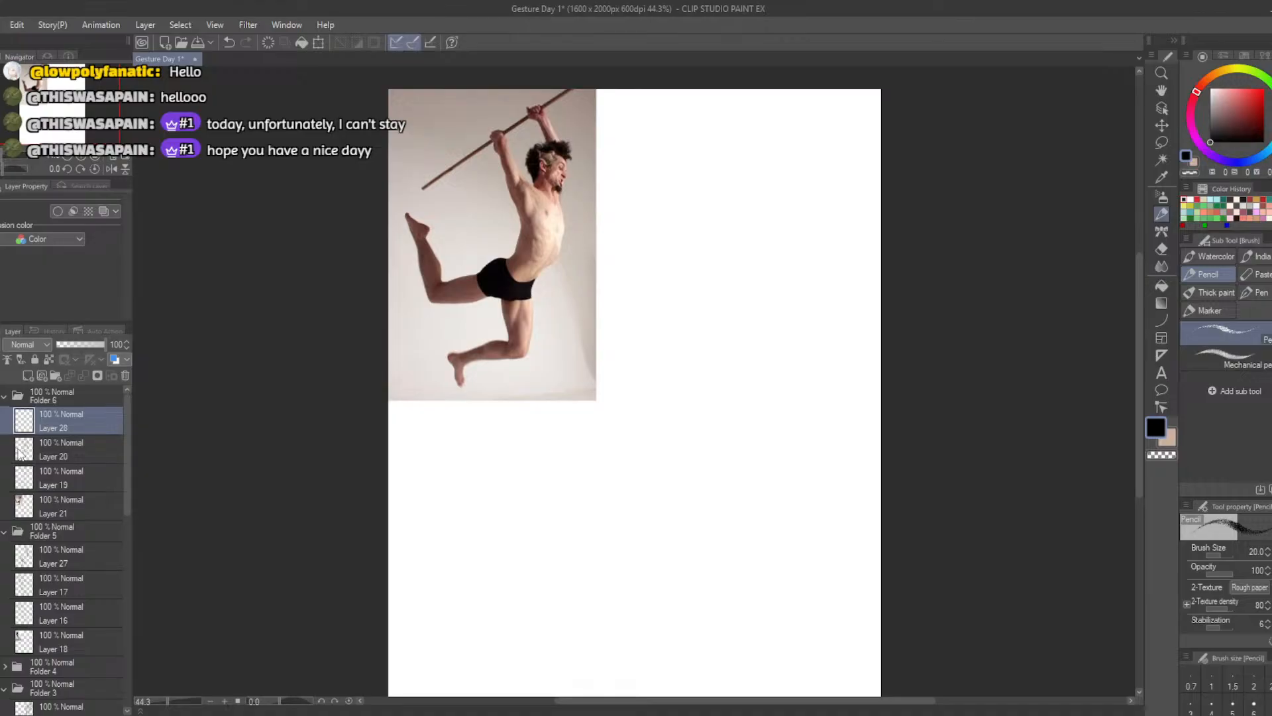
mouse_move(770, 235)
left_mouse_down()
mouse_move(728, 255)
mouse_move(768, 239)
left_mouse_up()
key("ctrl+z")
key("ctrl+z")
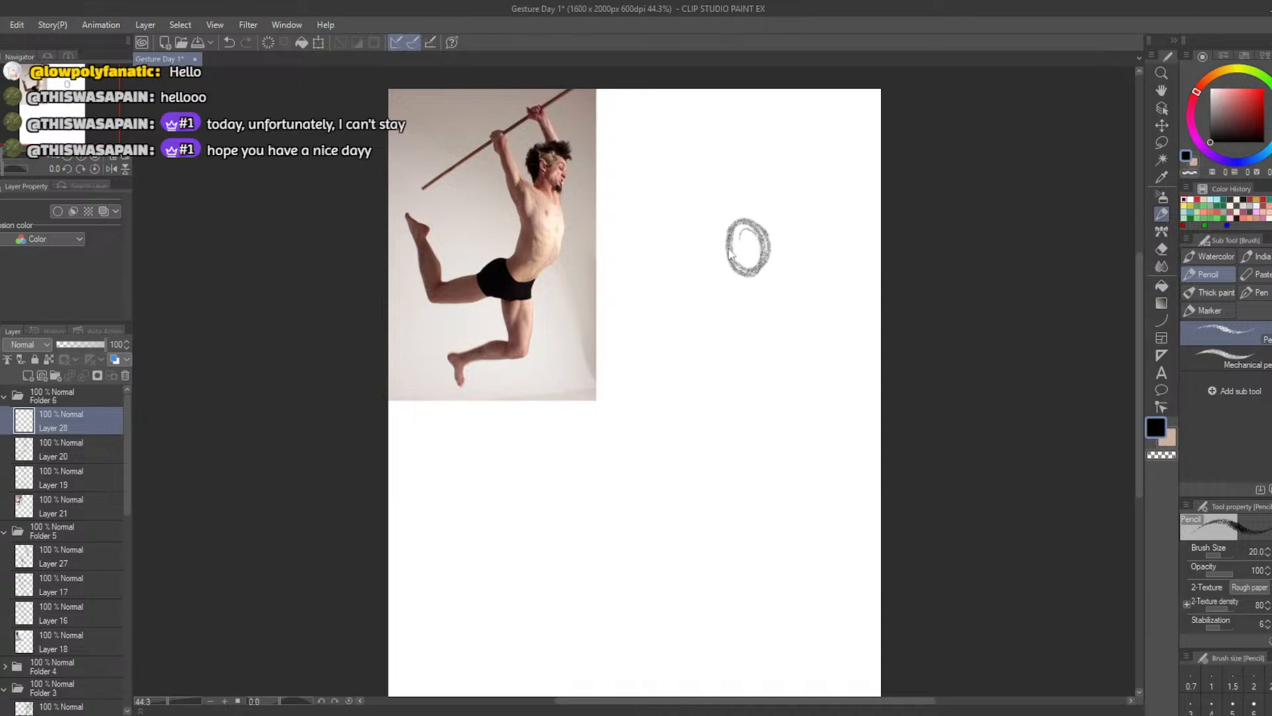
key("ctrl+z")
mouse_move(746, 219)
left_mouse_down()
mouse_move(732, 268)
mouse_move(774, 225)
mouse_move(724, 262)
left_mouse_up()
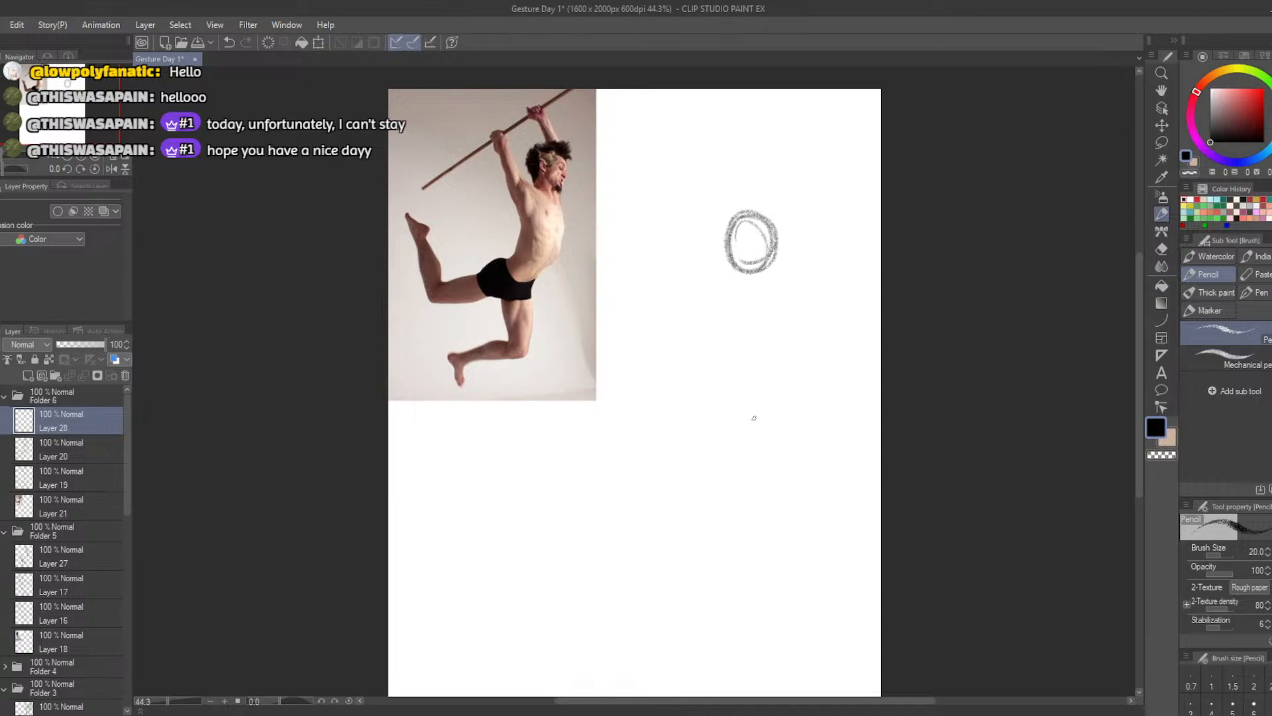
key("ctrl+z")
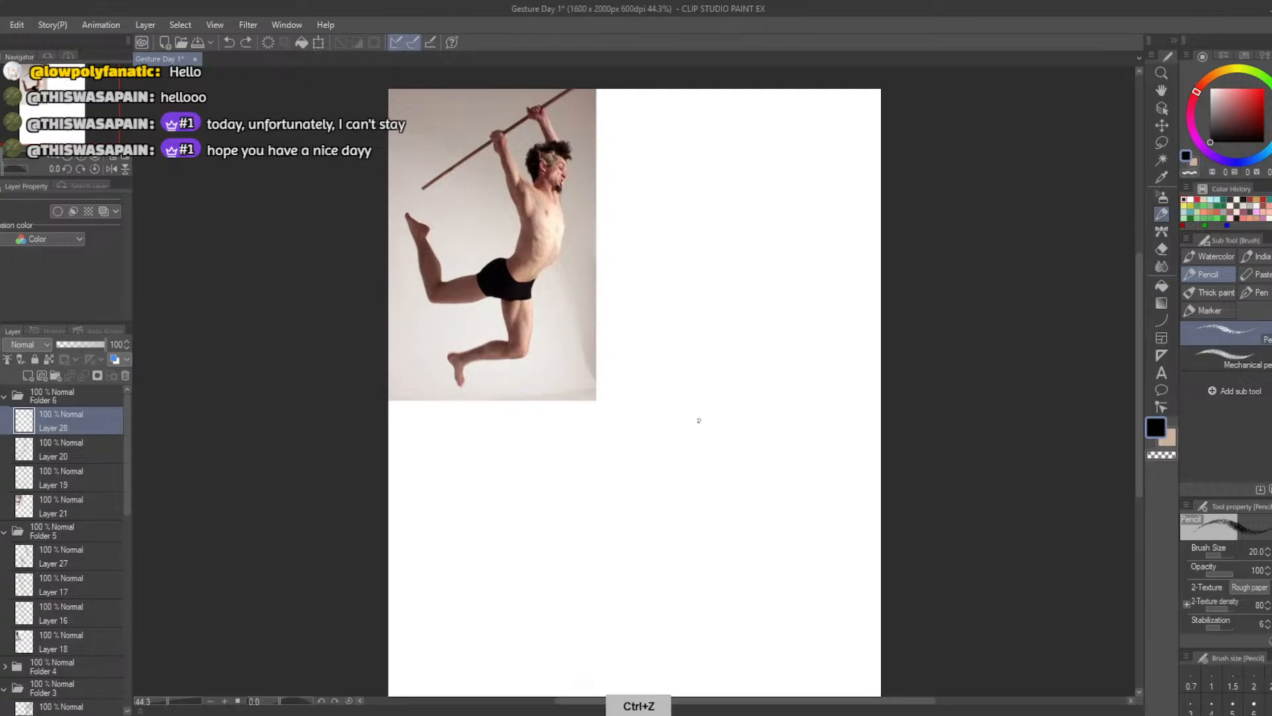
Sketch a curved action line from shoulders through the trailing leg, plus angled thigh and calf guide lines for the hanging leg
mouse_move(745, 229)
left_mouse_down()
mouse_move(667, 364)
mouse_move(634, 329)
mouse_move(770, 308)
mouse_move(663, 355)
left_mouse_up()
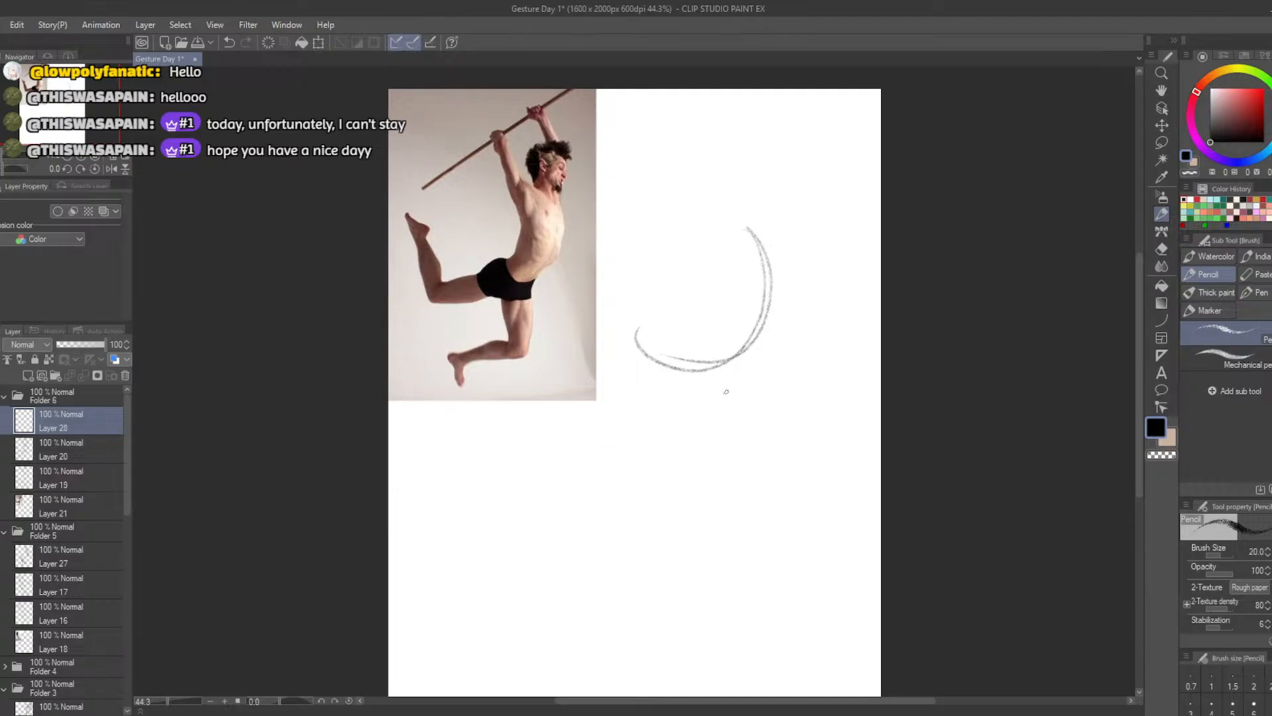
mouse_move(737, 364)
left_mouse_down()
mouse_move(754, 452)
mouse_move(748, 433)
mouse_move(649, 438)
left_mouse_up()
key("ctrl+z")
key("ctrl+z")
left_click_drag(748, 431, 655, 430)
Draw guide lines for the two raised arms, one slanting back from the shoulder and one curving up beside it
left_click_drag(757, 267, 684, 179)
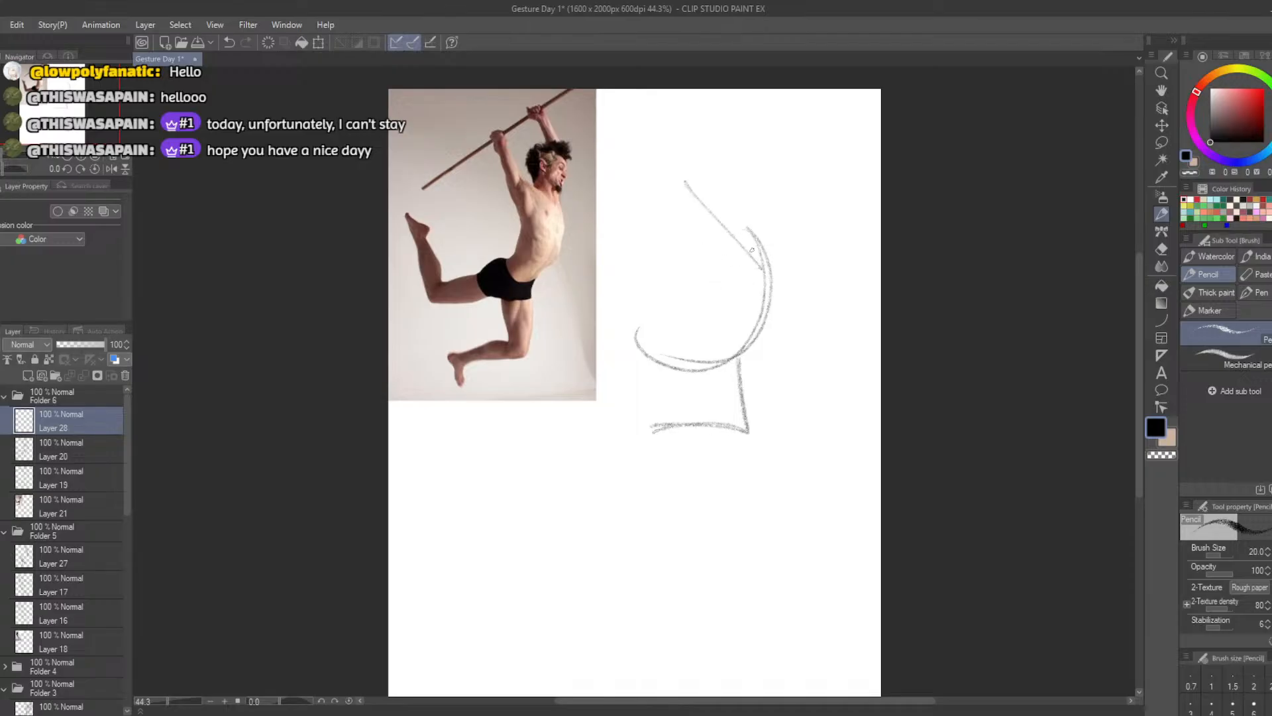
key("ctrl+z")
left_click_drag(763, 255, 689, 171)
key("ctrl+z")
mouse_move(691, 172)
left_mouse_down()
mouse_move(772, 272)
mouse_move(764, 157)
left_mouse_up()
key("ctrl+z")
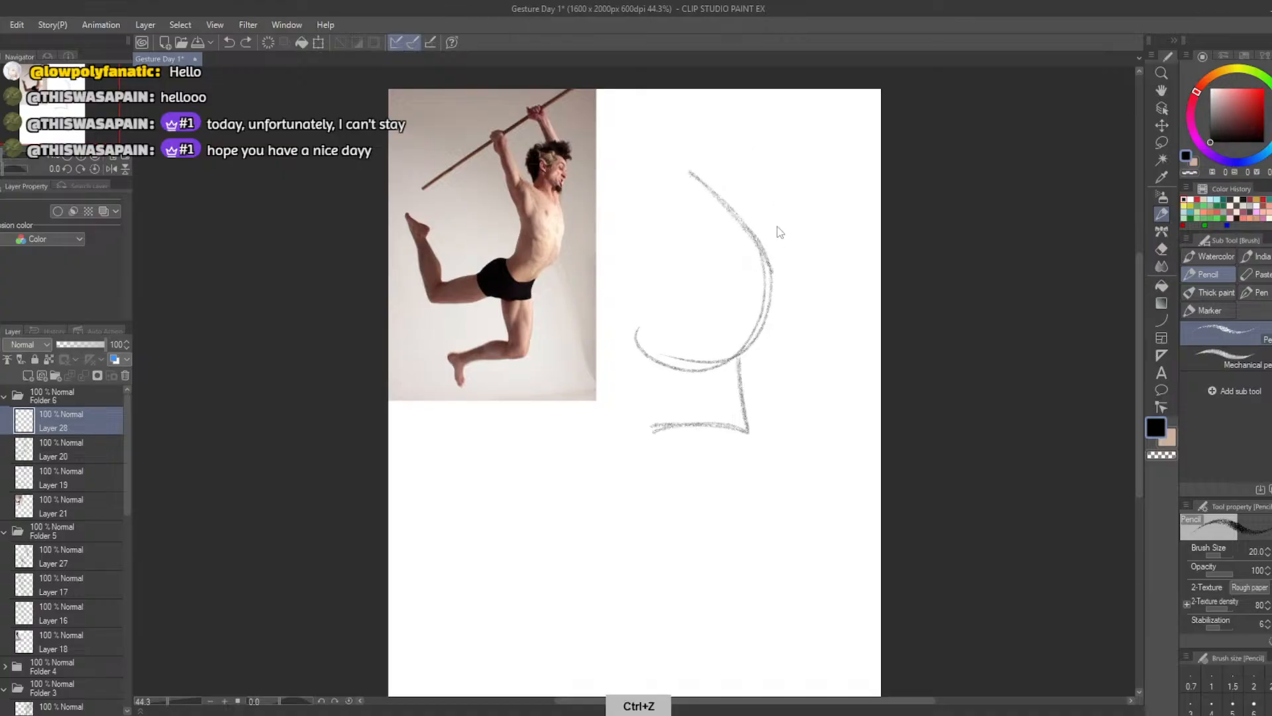
mouse_move(771, 270)
left_mouse_down()
mouse_move(781, 188)
mouse_move(752, 139)
left_mouse_up()
left_click_drag(751, 138, 775, 273)
key("ctrl+z")
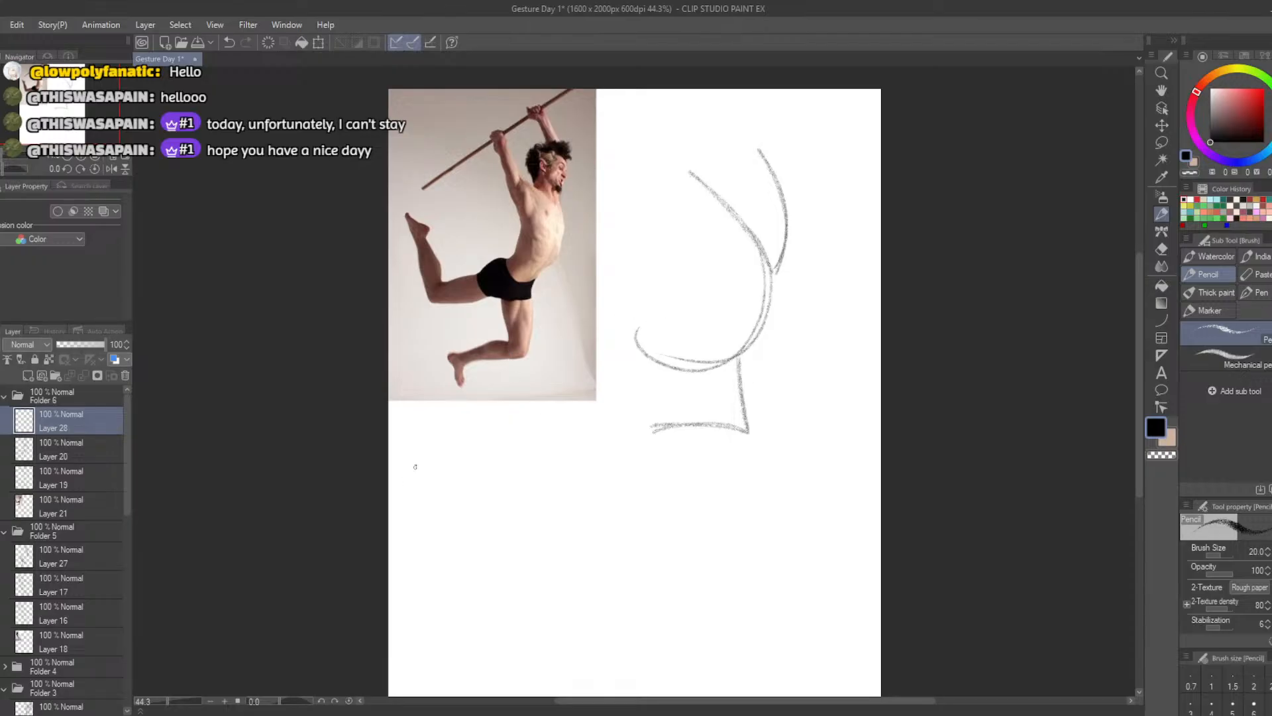
Draw a small head oval over the far arm's guide line, just above the shoulders
mouse_move(767, 233)
left_mouse_down()
mouse_move(792, 195)
mouse_move(802, 205)
mouse_move(783, 192)
left_mouse_up()
key("ctrl+z")
key("ctrl+z")
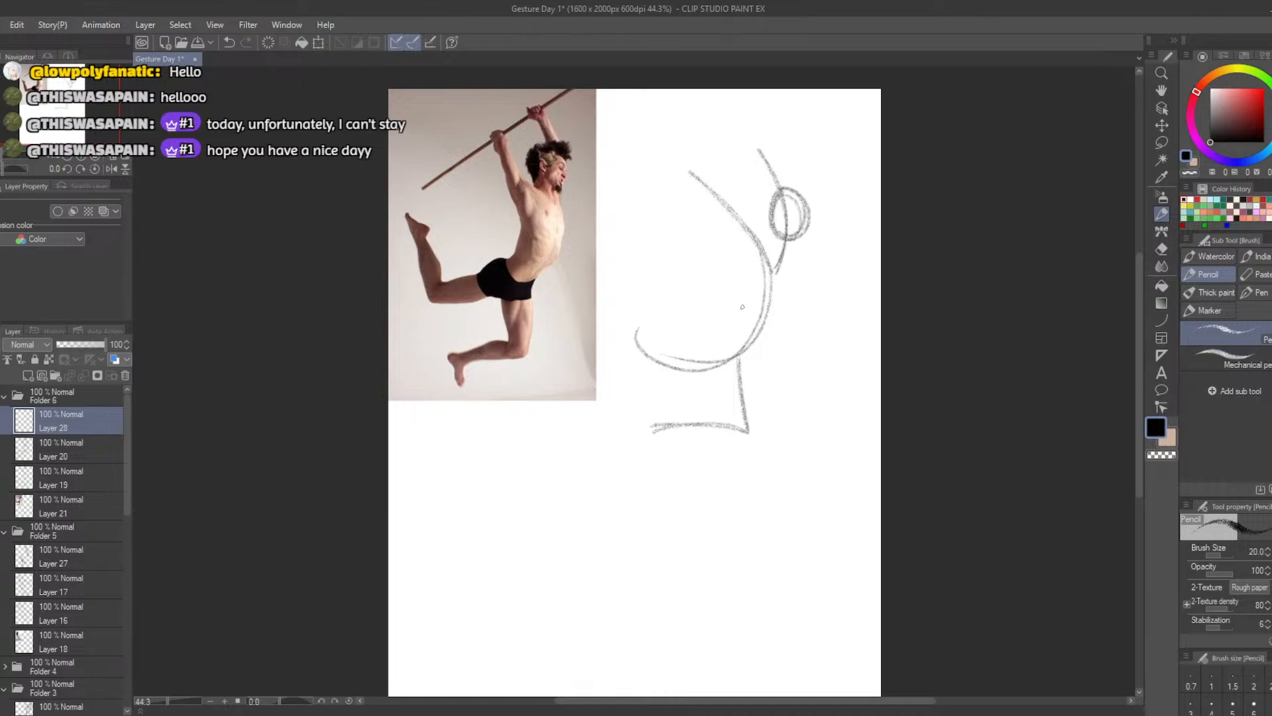
mouse_move(777, 301)
left_mouse_down()
mouse_move(755, 250)
mouse_move(795, 309)
left_mouse_up()
key("ctrl+z")
key("ctrl+z")
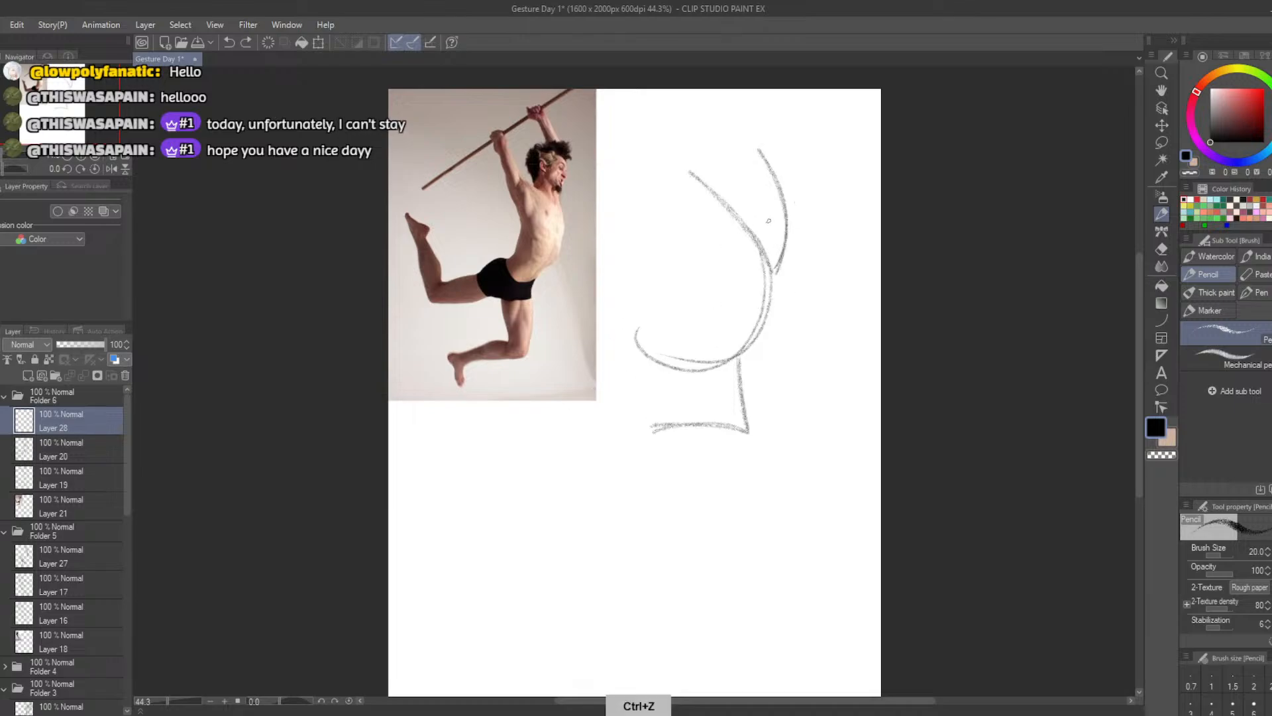
left_click_drag(779, 194, 770, 202)
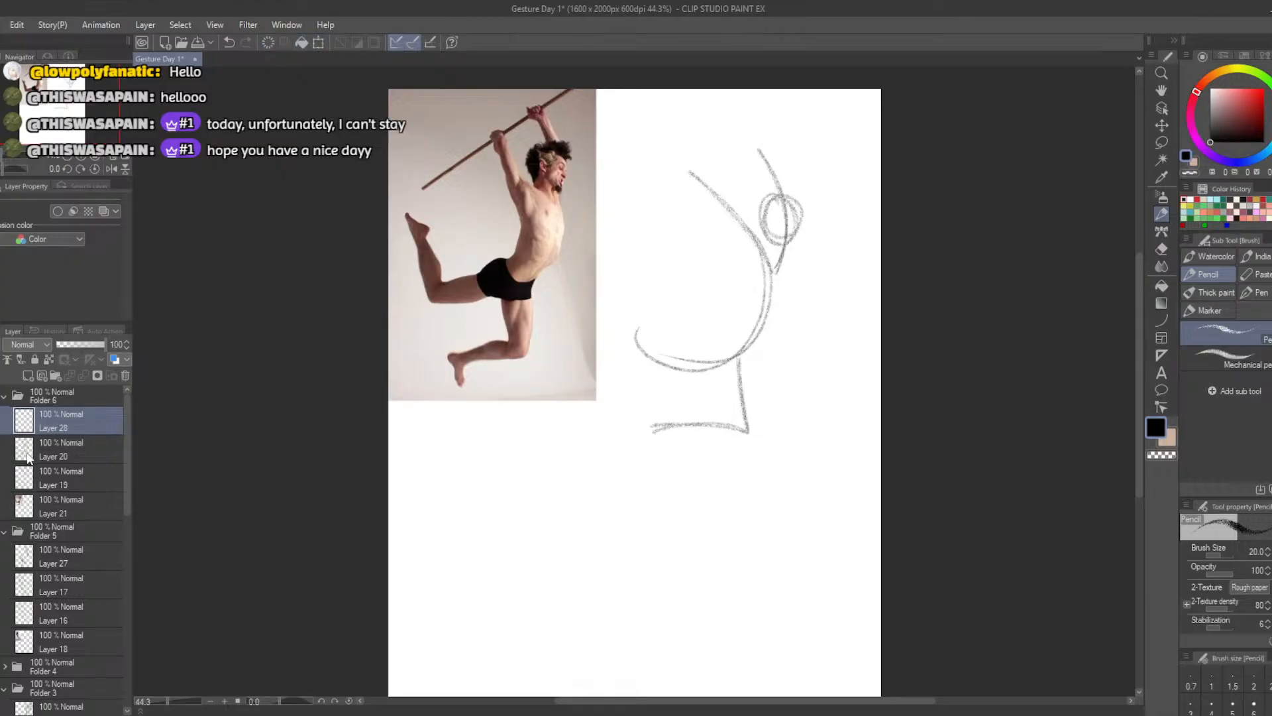
Move the reference photo on Layer 21 across to the page's upper-right corner
left_click(29, 507)
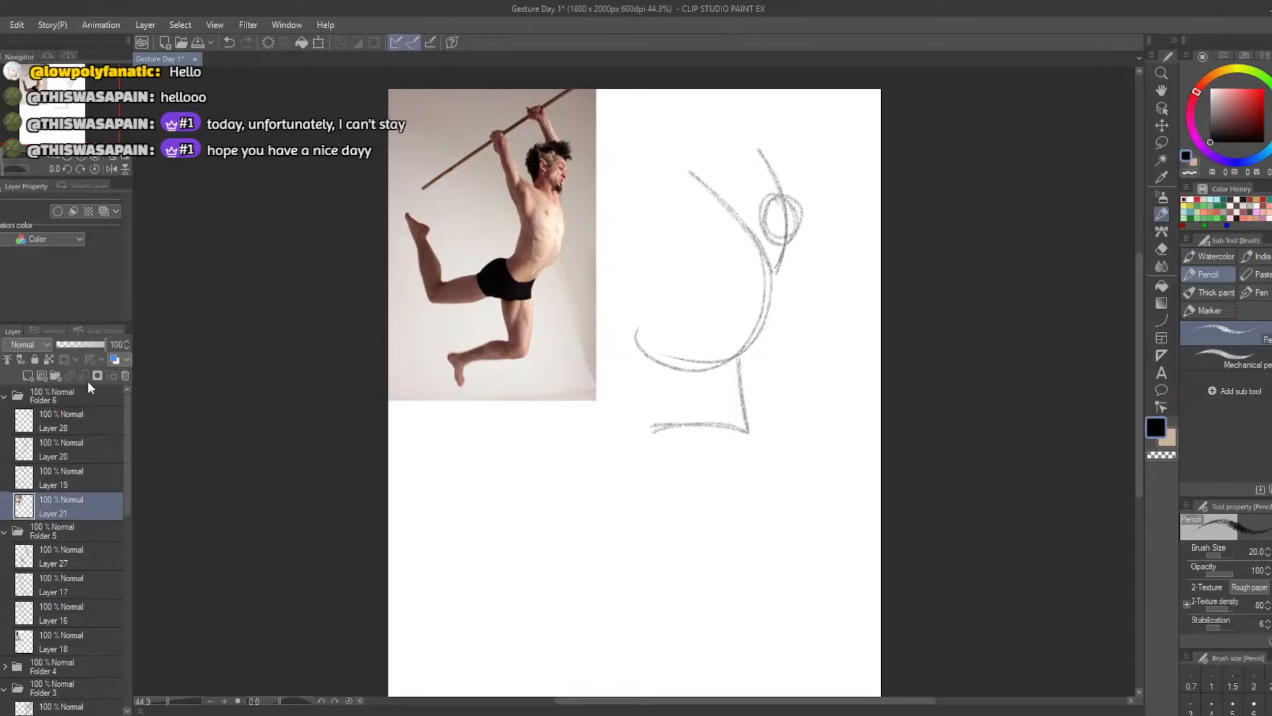
left_click(318, 41)
left_click_drag(485, 269, 770, 270)
left_click(732, 424)
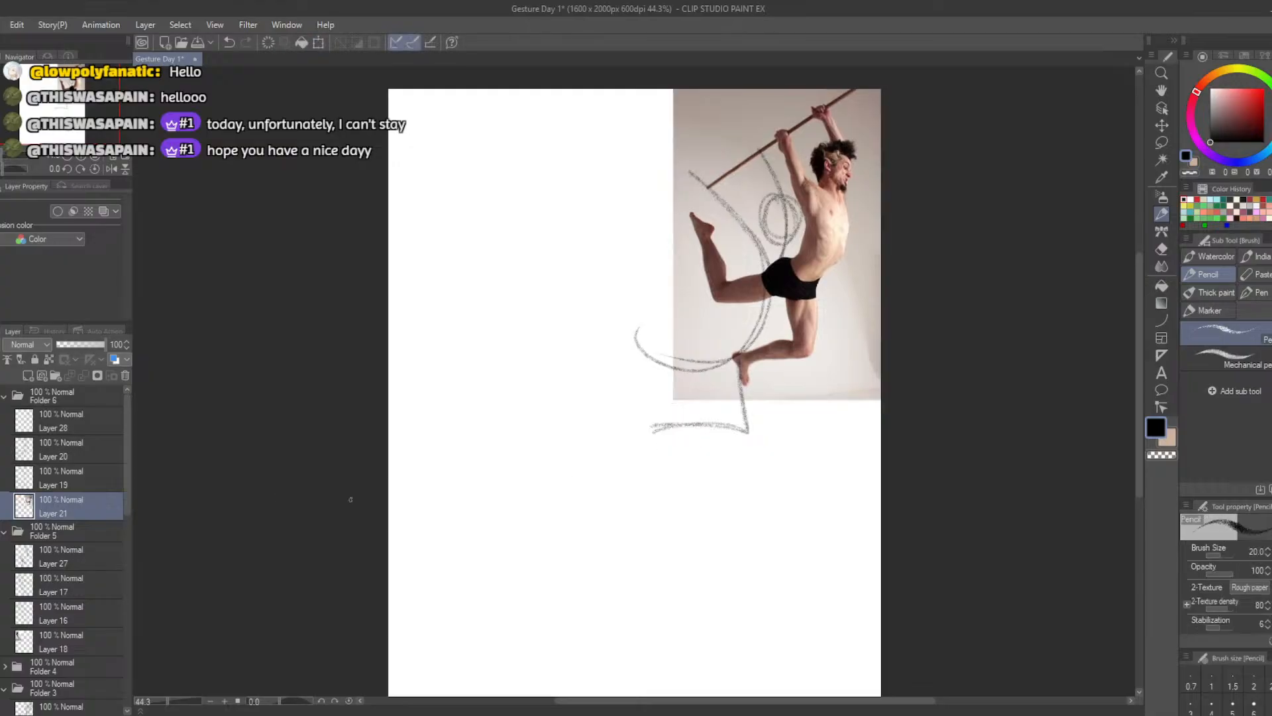
Move the gesture sketch on the new layer to the empty left half of the page, beside the photo
left_click(33, 425)
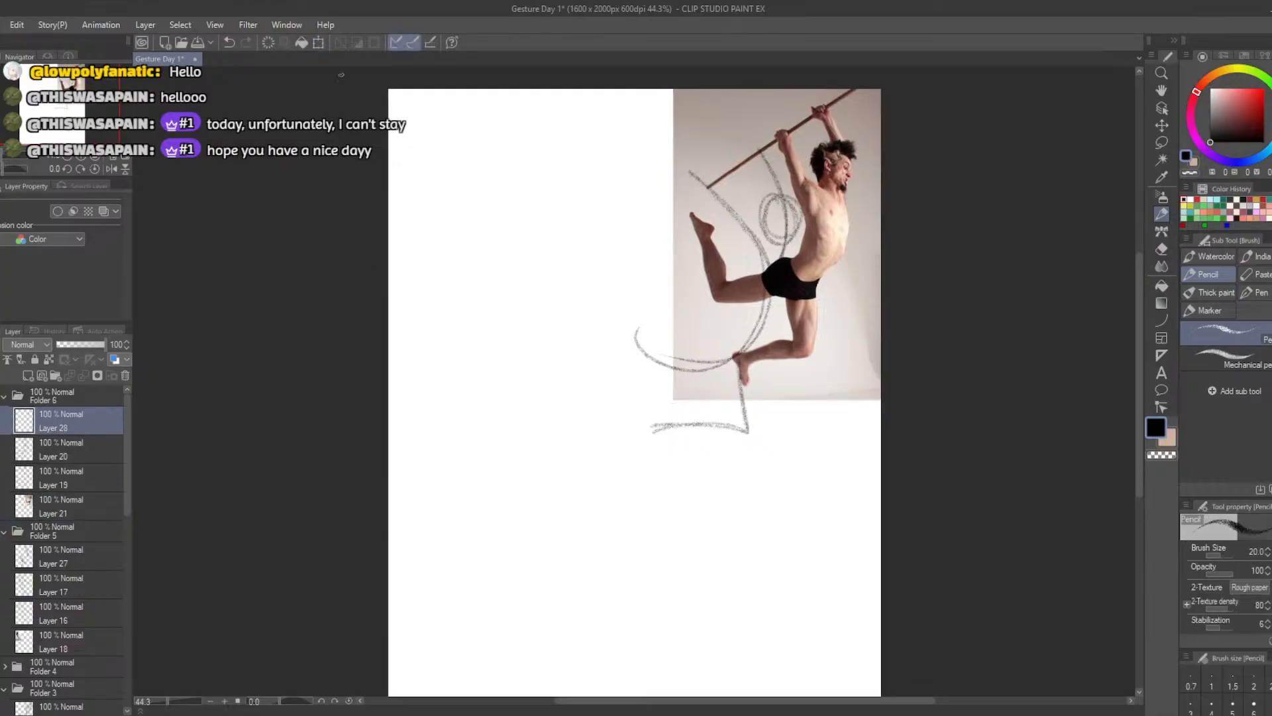
left_click(319, 41)
mouse_move(696, 329)
left_mouse_down()
mouse_move(530, 320)
mouse_move(511, 355)
left_mouse_up()
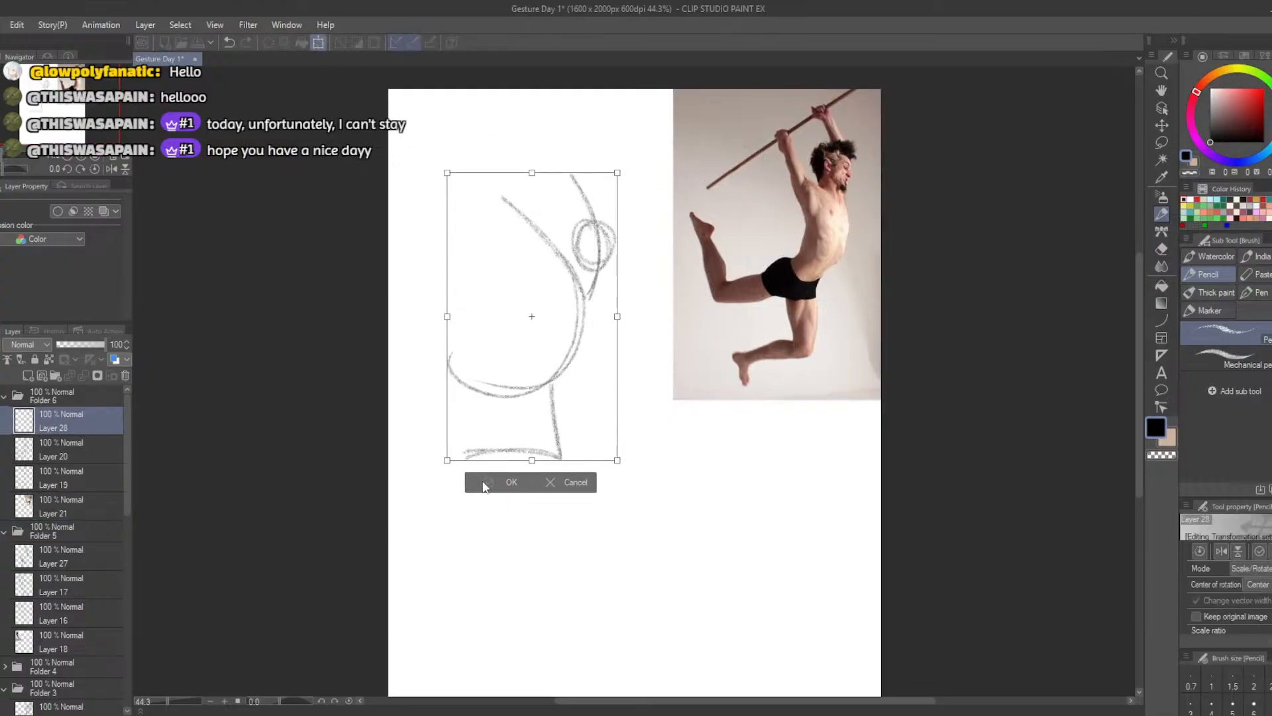
left_click(485, 486)
Reinforce the head oval in pencil and try out ribcage ovals along the upper part of the action line
key("b")
mouse_move(606, 234)
left_mouse_down()
mouse_move(586, 226)
mouse_move(597, 221)
mouse_move(591, 336)
left_mouse_up()
key("ctrl+z")
key("ctrl+z")
mouse_move(578, 285)
left_mouse_down()
mouse_move(588, 271)
mouse_move(597, 329)
left_mouse_up()
key("ctrl+z")
mouse_move(576, 303)
left_mouse_down()
mouse_move(580, 288)
mouse_move(567, 287)
mouse_move(566, 313)
mouse_move(613, 308)
mouse_move(581, 272)
mouse_move(610, 320)
mouse_move(589, 337)
left_mouse_up()
key("ctrl+z")
key("ctrl+z")
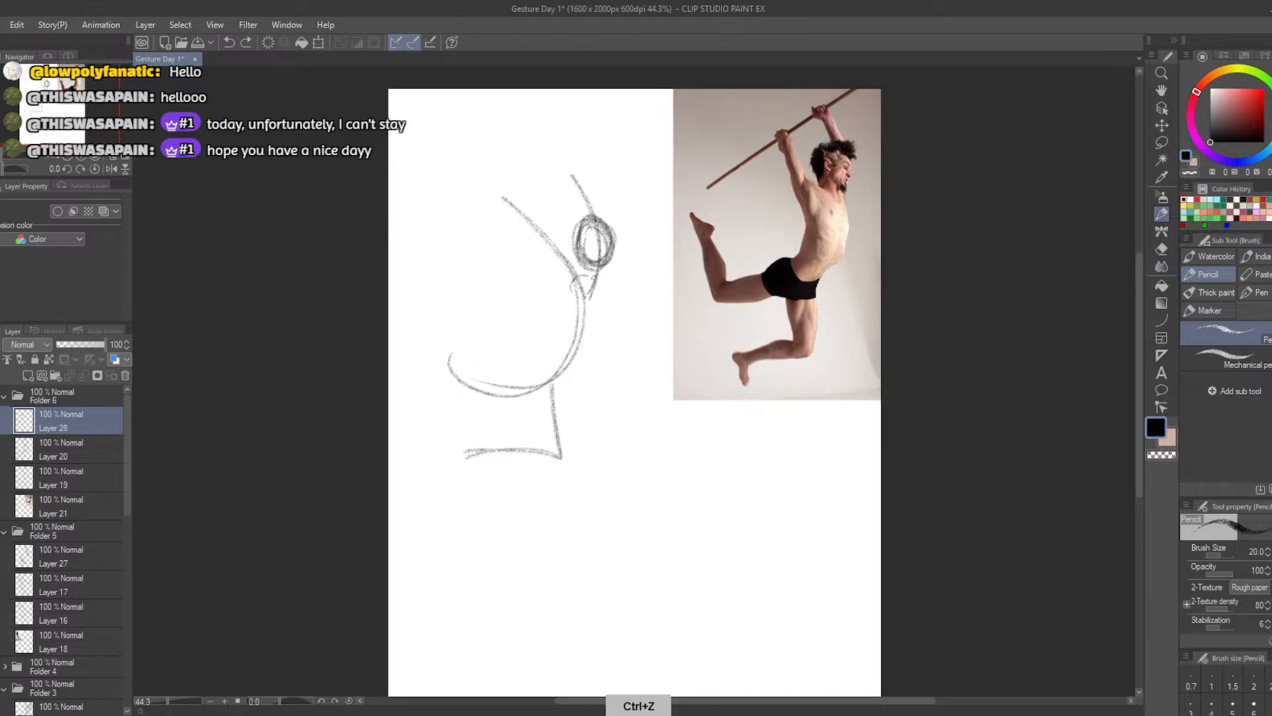
mouse_move(574, 290)
left_mouse_down()
mouse_move(570, 328)
mouse_move(584, 341)
mouse_move(614, 327)
mouse_move(554, 297)
mouse_move(571, 323)
left_mouse_up()
key("ctrl+z")
mouse_move(593, 275)
left_mouse_down()
mouse_move(614, 317)
mouse_move(565, 292)
mouse_move(571, 334)
left_mouse_up()
key("ctrl+z")
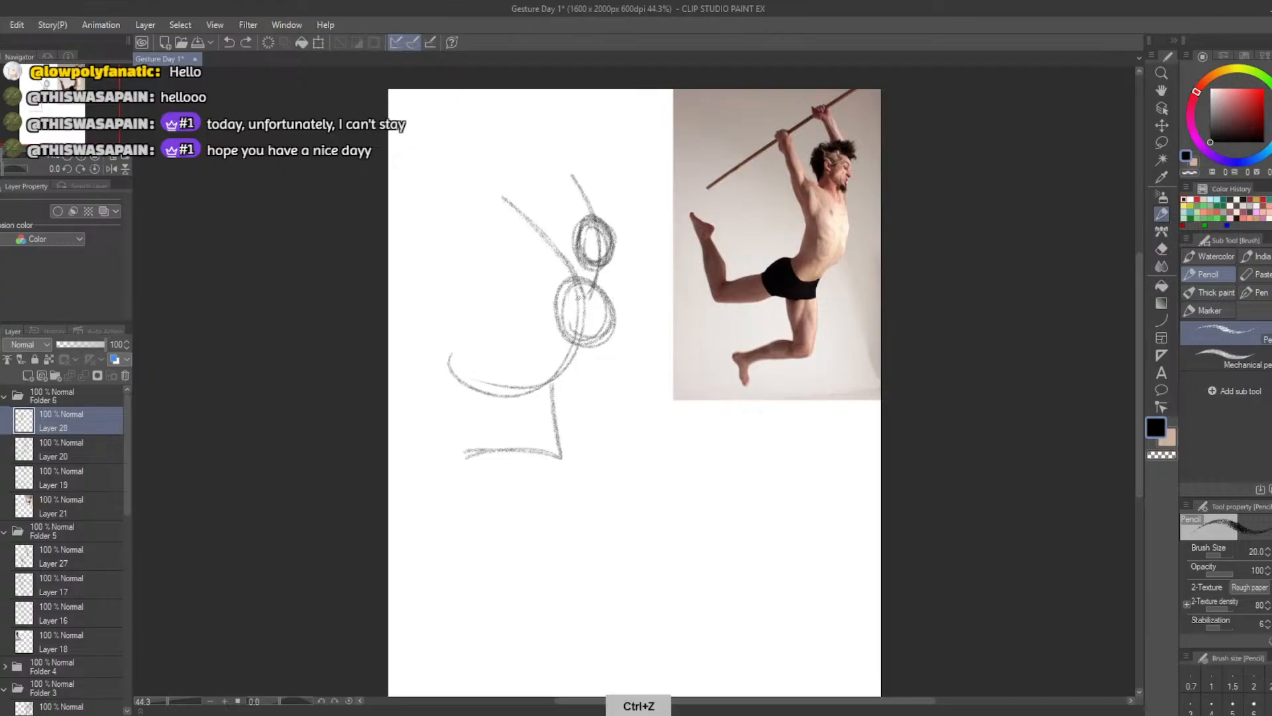
Draw a tall ribcage oval, a pelvis oval, and thigh and calf ovals along the hanging leg's guide lines
key("ctrl+z")
mouse_move(581, 280)
left_mouse_down()
mouse_move(573, 340)
mouse_move(608, 316)
mouse_move(564, 312)
mouse_move(600, 328)
mouse_move(609, 315)
mouse_move(605, 287)
mouse_move(542, 392)
mouse_move(543, 367)
mouse_move(576, 369)
mouse_move(529, 363)
mouse_move(548, 421)
mouse_move(557, 406)
mouse_move(543, 431)
mouse_move(561, 438)
mouse_move(556, 402)
mouse_move(538, 455)
mouse_move(474, 449)
mouse_move(529, 440)
mouse_move(490, 443)
left_mouse_up()
key("ctrl+z")
key("ctrl+z")
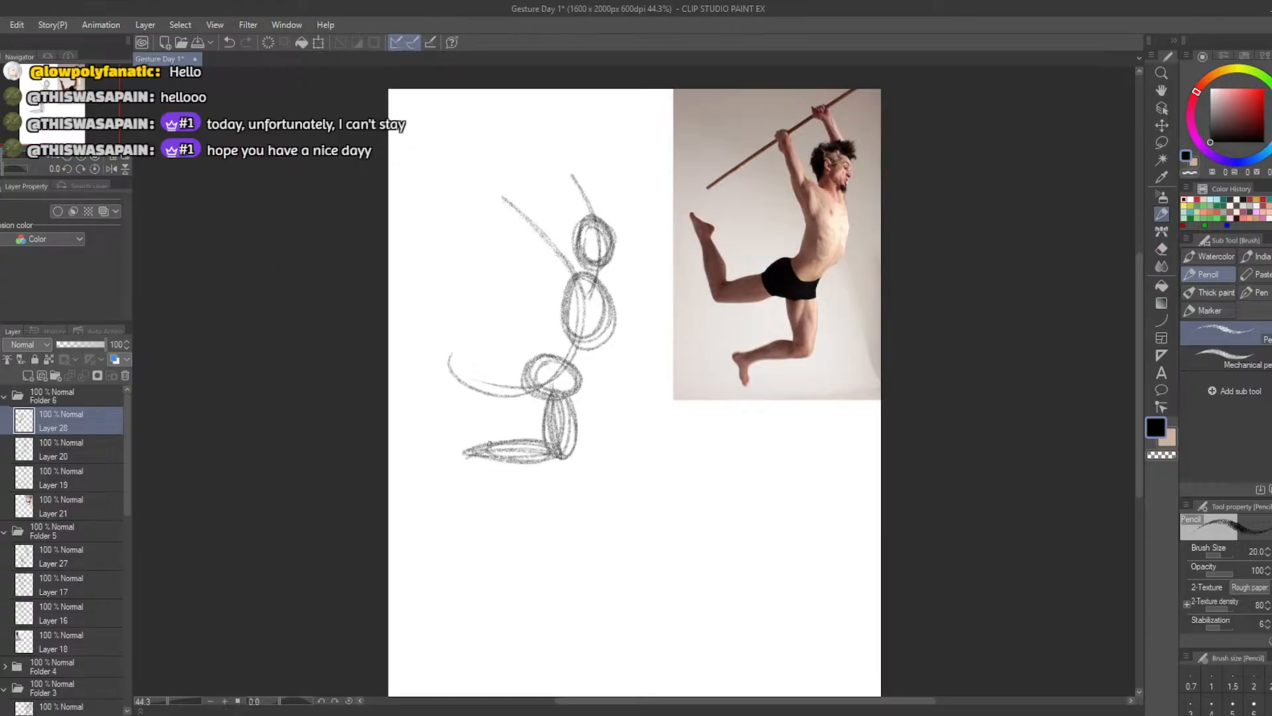
Draw a long thigh oval extending back from the pelvis and an upright calf oval for the trailing leg
mouse_move(528, 372)
left_mouse_down()
mouse_move(466, 392)
mouse_move(553, 385)
mouse_move(487, 390)
mouse_move(552, 371)
mouse_move(522, 394)
mouse_move(517, 371)
mouse_move(490, 399)
mouse_move(523, 376)
mouse_move(458, 388)
mouse_move(439, 328)
mouse_move(453, 388)
left_mouse_up()
key("ctrl+z")
key("ctrl+z")
key("ctrl+z")
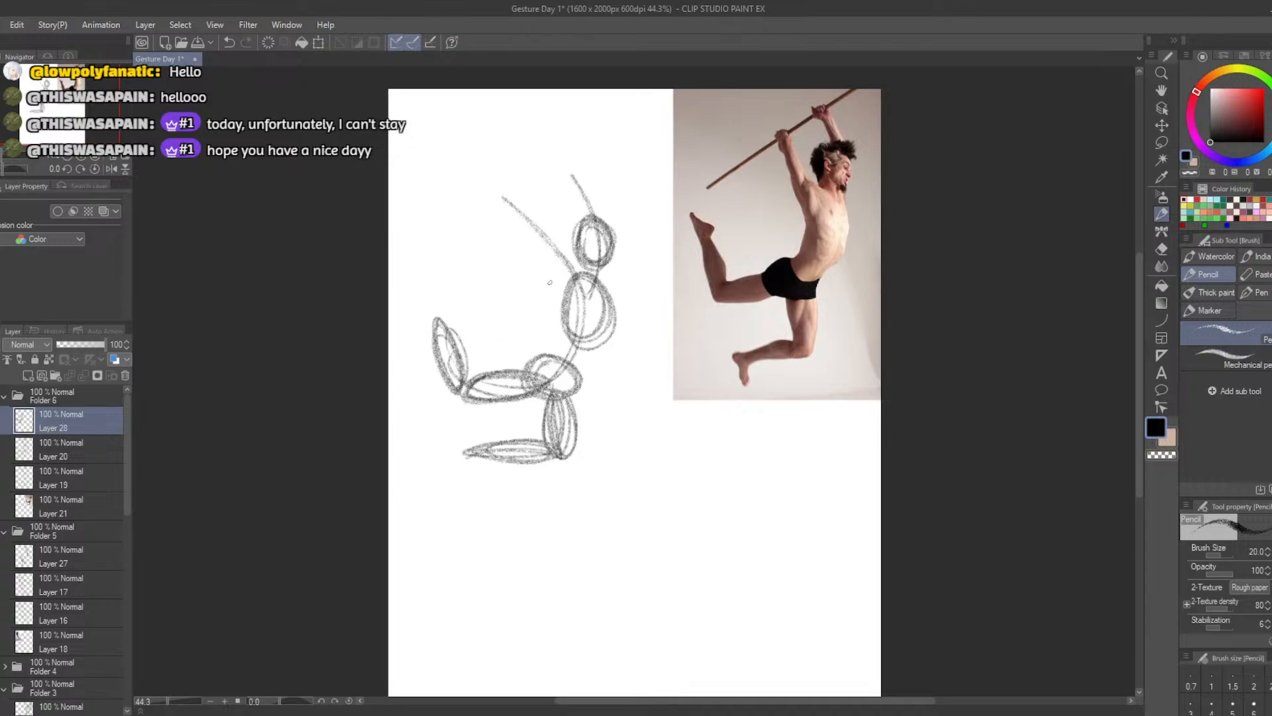
mouse_move(547, 243)
left_mouse_down()
mouse_move(565, 297)
mouse_move(548, 248)
mouse_move(566, 283)
left_mouse_up()
key("ctrl+z")
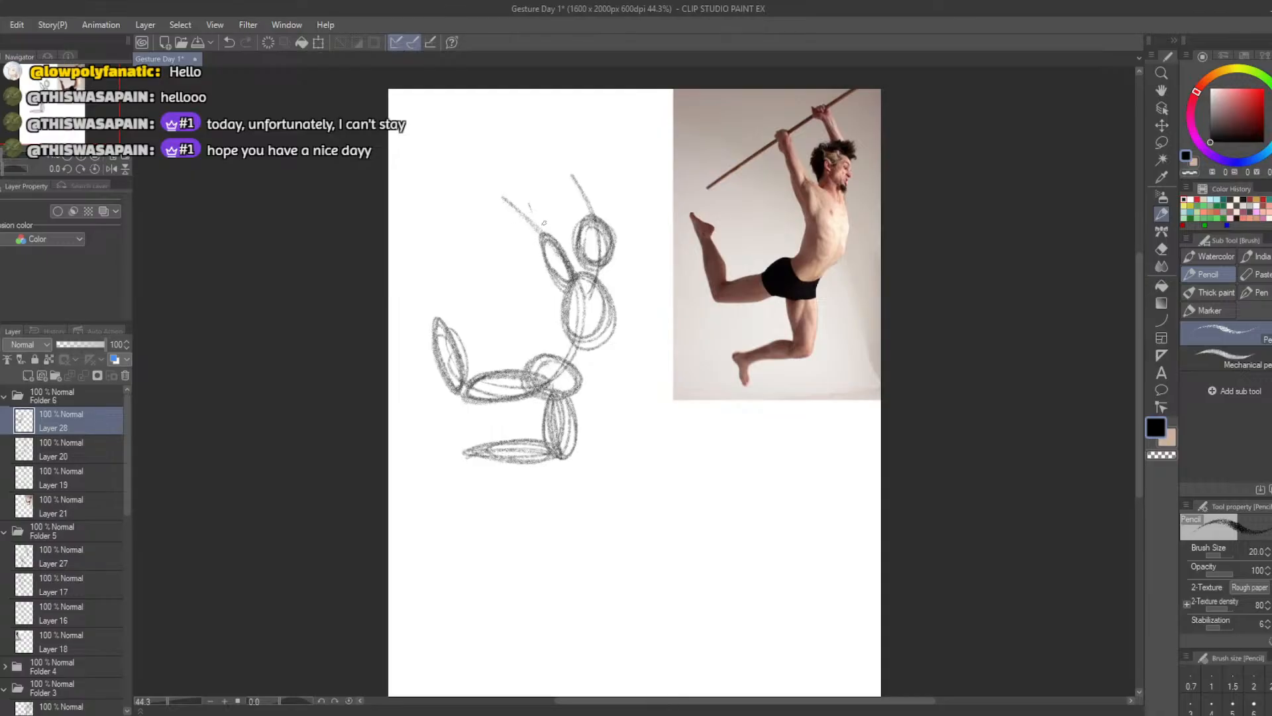
mouse_move(535, 199)
left_mouse_down()
mouse_move(547, 225)
mouse_move(540, 189)
mouse_move(545, 242)
mouse_move(547, 193)
mouse_move(542, 243)
mouse_move(529, 211)
mouse_move(542, 236)
mouse_move(530, 200)
mouse_move(565, 271)
left_mouse_up()
key("ctrl+z")
key("ctrl+z")
key("ctrl+z")
key("ctrl+z")
key("ctrl+z")
key("ctrl+z")
key("ctrl+z")
key("ctrl+z")
key("ctrl+z")
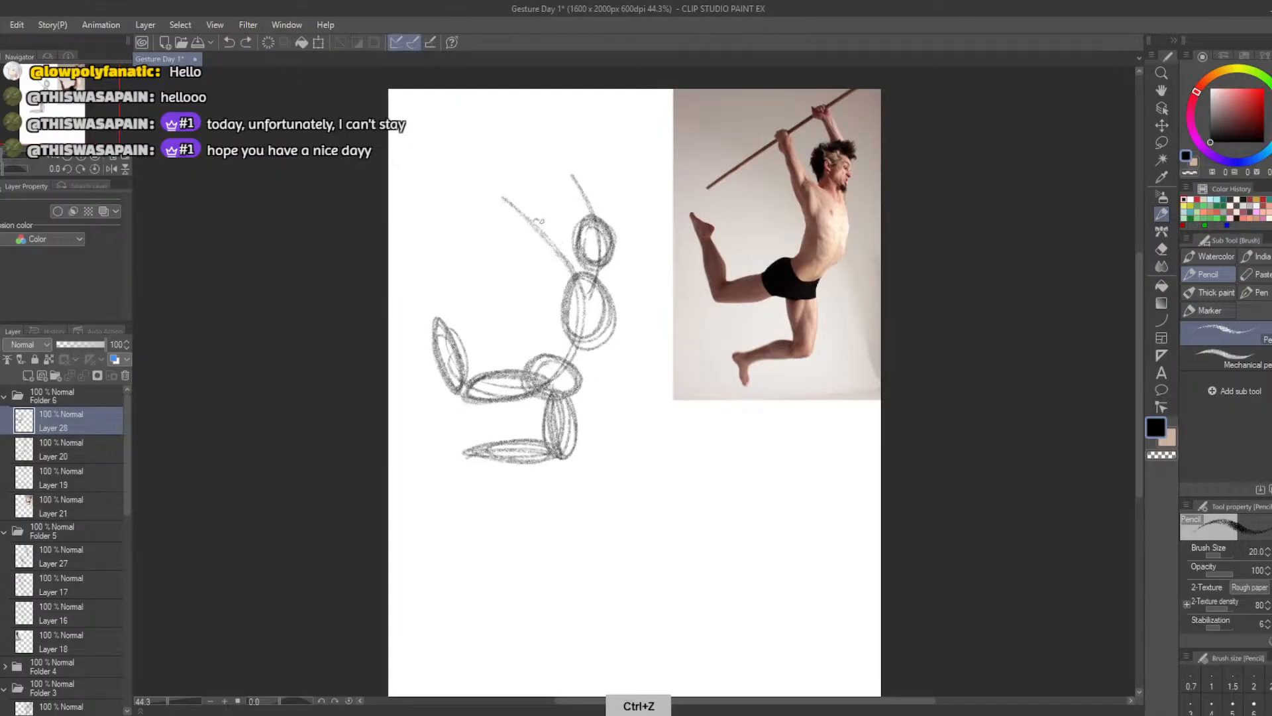
Build the near arm from a slim oval with a small oval at its end, and the far arm from one narrow oval
mouse_move(540, 221)
left_mouse_down()
mouse_move(571, 275)
mouse_move(556, 265)
left_mouse_up()
left_click_drag(522, 194, 527, 222)
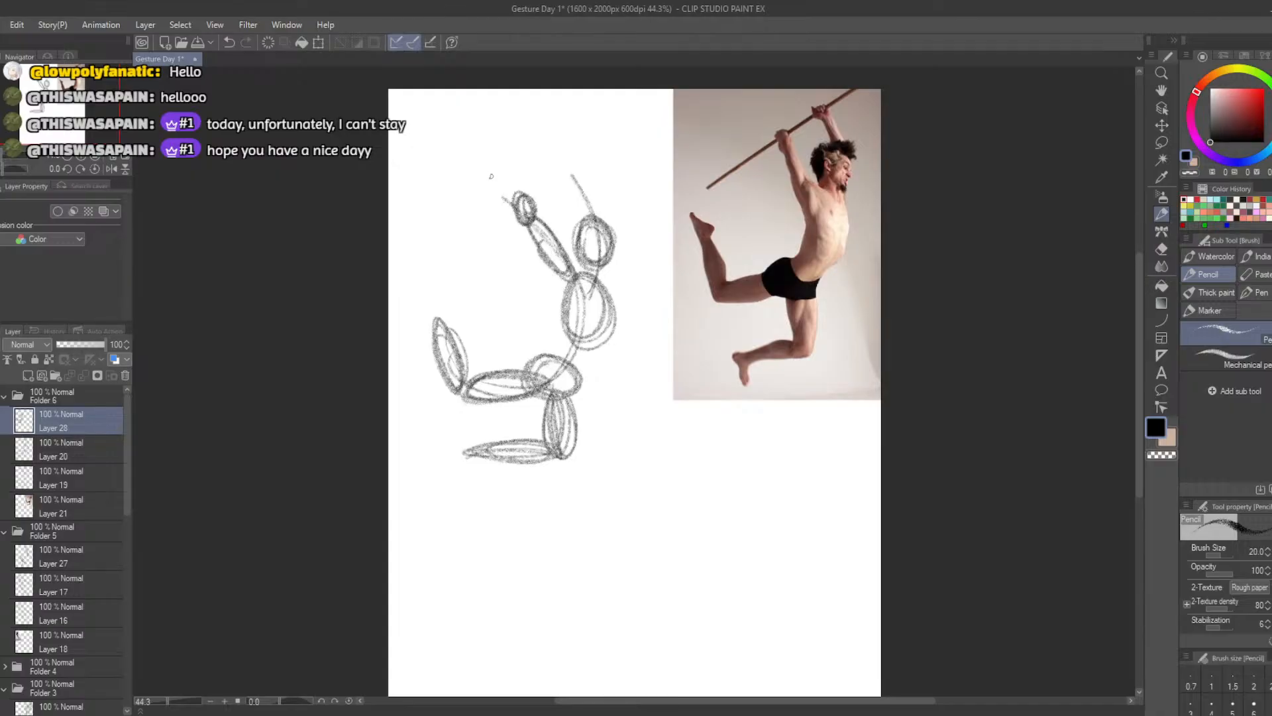
mouse_move(586, 192)
left_mouse_down()
mouse_move(568, 172)
mouse_move(599, 234)
mouse_move(576, 172)
left_mouse_up()
key("ctrl+z")
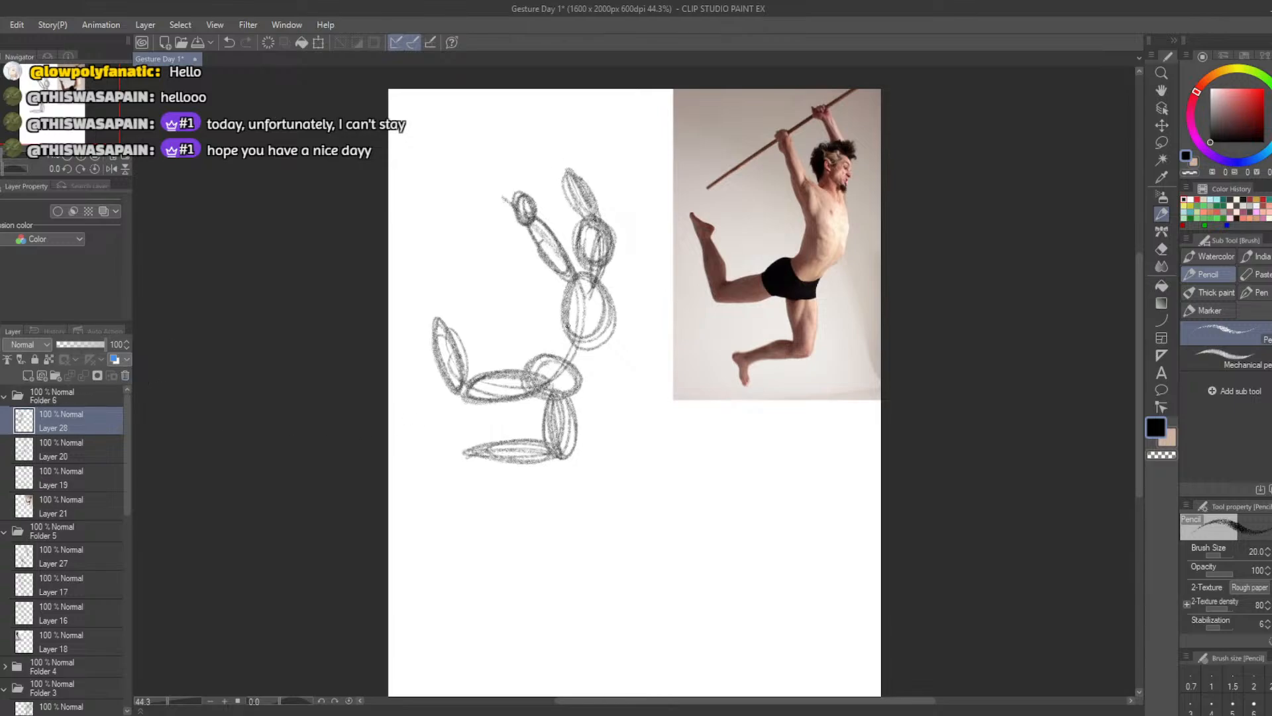
Contour the torso with back, belly and side lines joining the near arm, ribcage and pelvis ovals
left_click_drag(569, 316, 542, 357)
left_click_drag(615, 312, 575, 383)
key("ctrl+z")
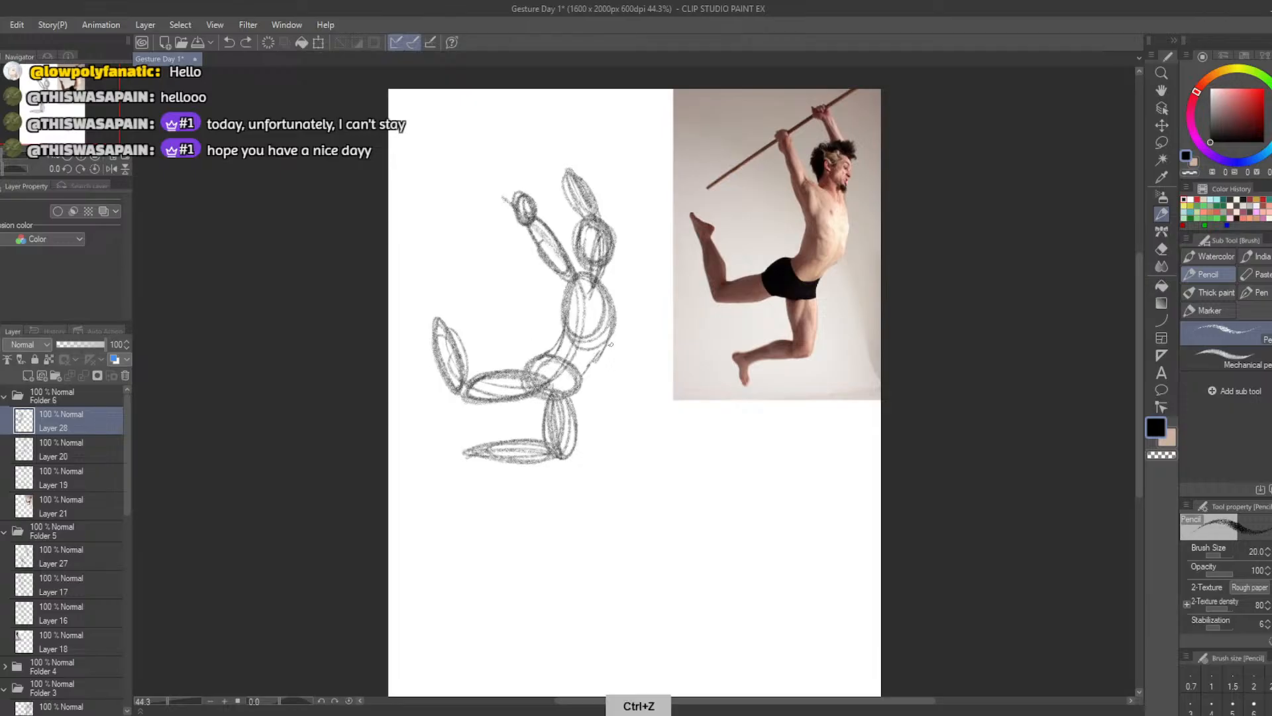
left_click_drag(613, 314, 574, 437)
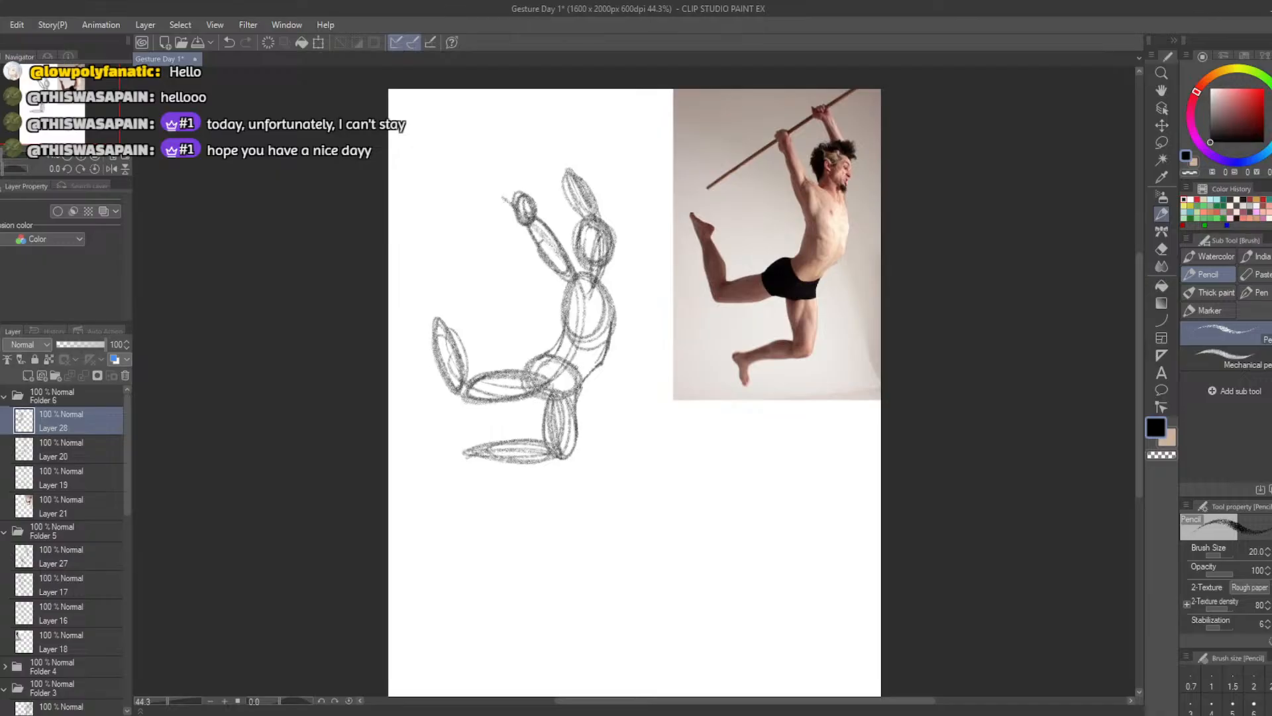
left_click_drag(590, 373, 577, 412)
left_click_drag(562, 325, 553, 342)
mouse_move(549, 273)
left_mouse_down()
mouse_move(556, 345)
mouse_move(550, 273)
left_mouse_up()
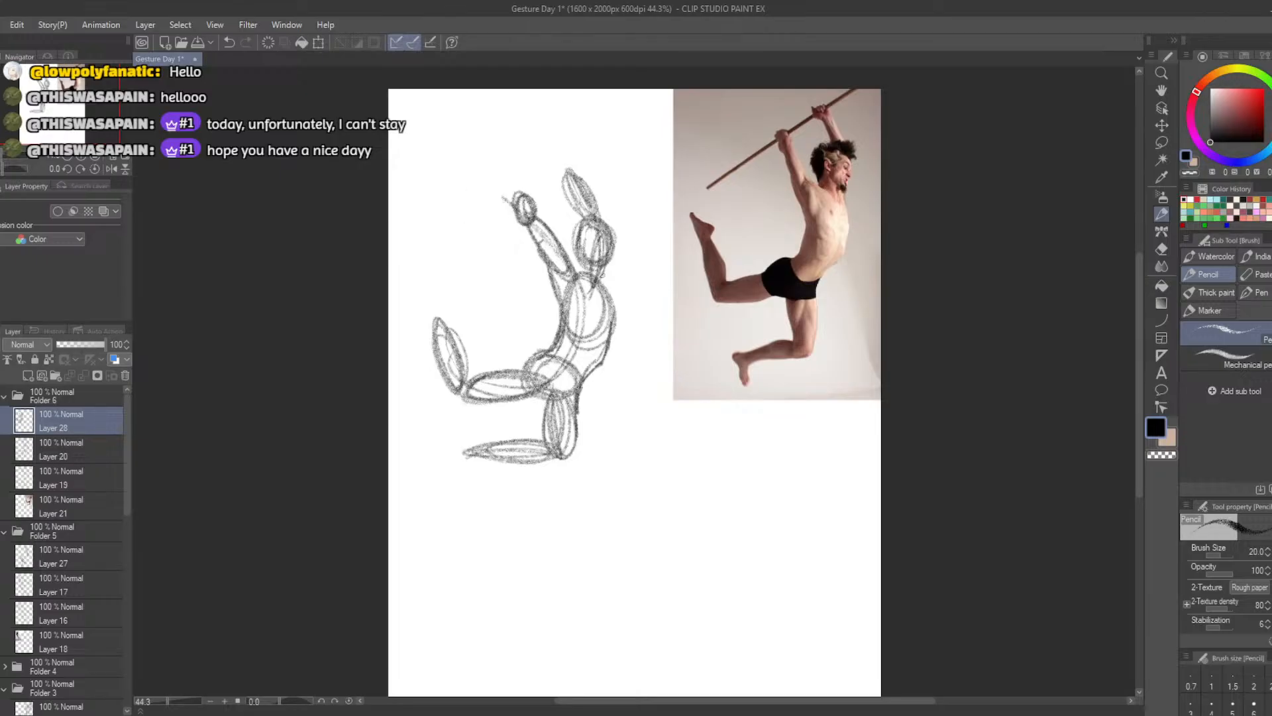
left_click_drag(614, 302, 599, 273)
Outline the hips, both thighs and both calves around their ovals, rounding off the hanging leg's knee and ankle
left_click_drag(518, 371, 562, 353)
mouse_move(470, 381)
left_mouse_down()
mouse_move(515, 369)
mouse_move(474, 346)
mouse_move(465, 388)
mouse_move(446, 320)
mouse_move(455, 398)
mouse_move(533, 397)
mouse_move(540, 439)
left_mouse_up()
key("ctrl+z")
mouse_move(547, 391)
left_mouse_down()
mouse_move(548, 443)
mouse_move(460, 462)
left_mouse_up()
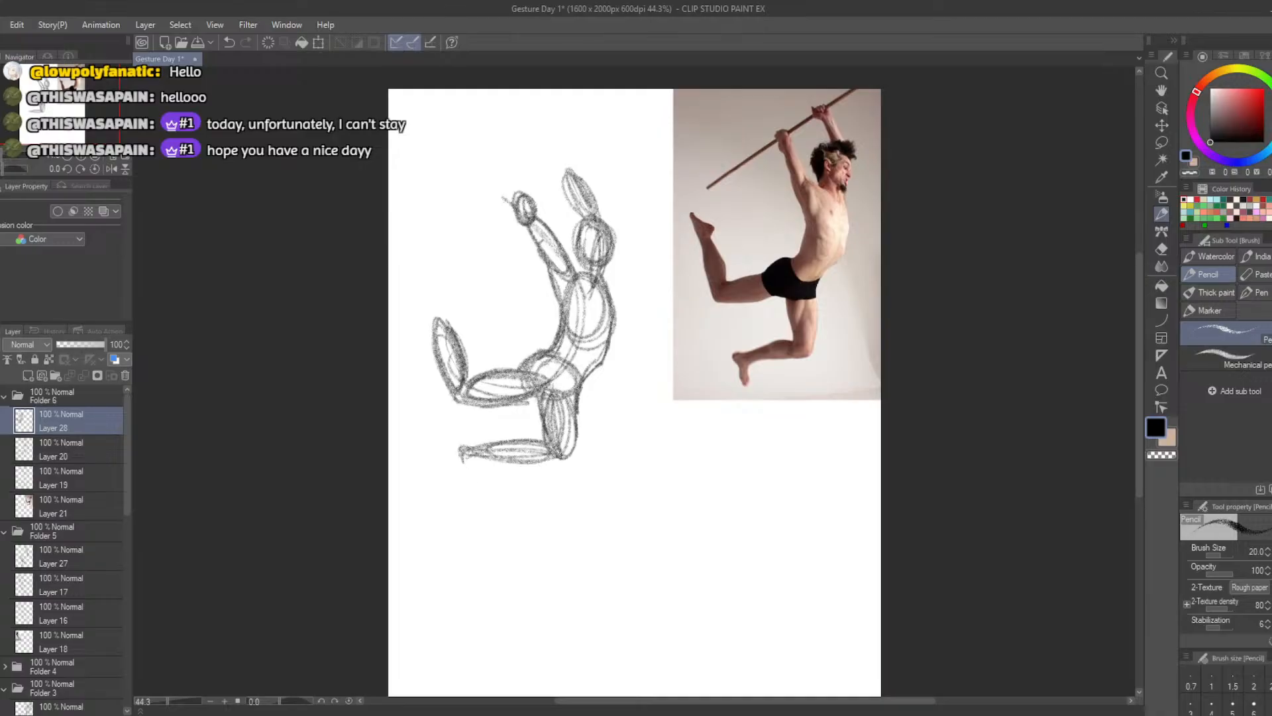
left_click_drag(571, 462, 552, 458)
Darken the shoulder line below the neck and shape the face profile along the front of the head oval
mouse_move(597, 358)
left_mouse_down()
mouse_move(578, 306)
mouse_move(598, 289)
mouse_move(574, 272)
mouse_move(597, 286)
mouse_move(609, 263)
mouse_move(609, 343)
left_mouse_up()
key("ctrl+z")
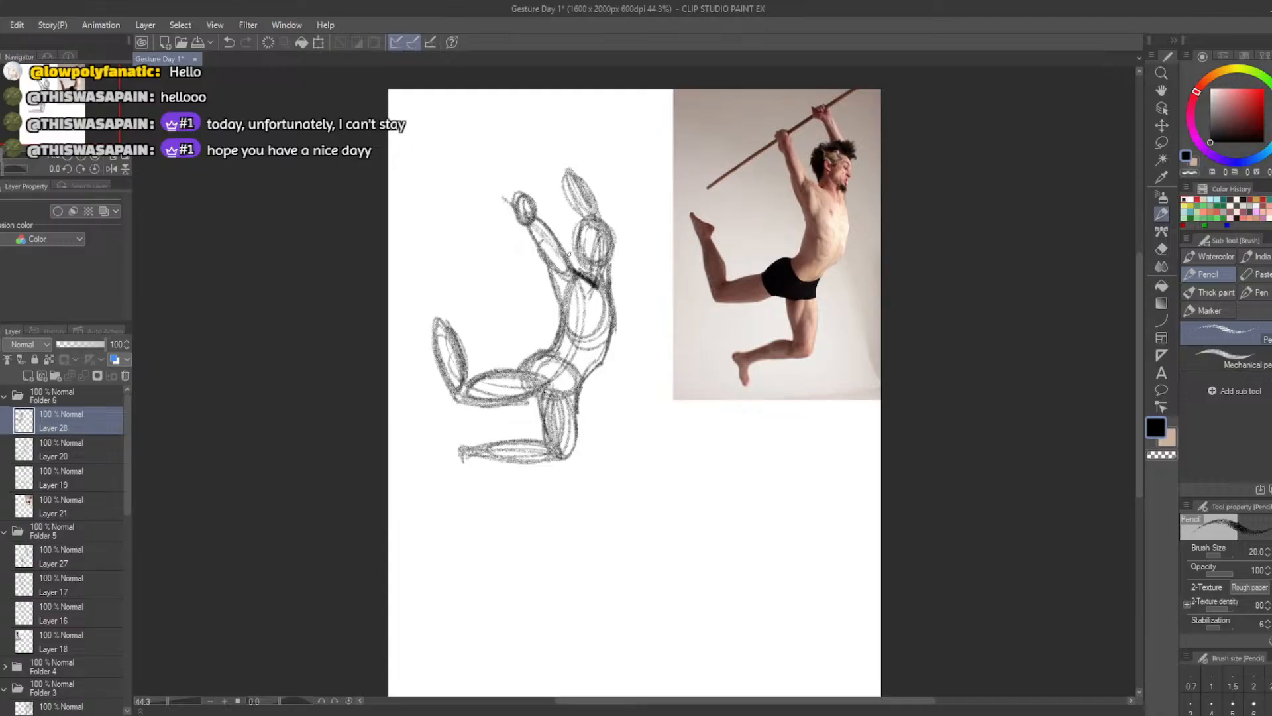
mouse_move(580, 272)
left_mouse_down()
mouse_move(577, 228)
mouse_move(619, 222)
left_mouse_up()
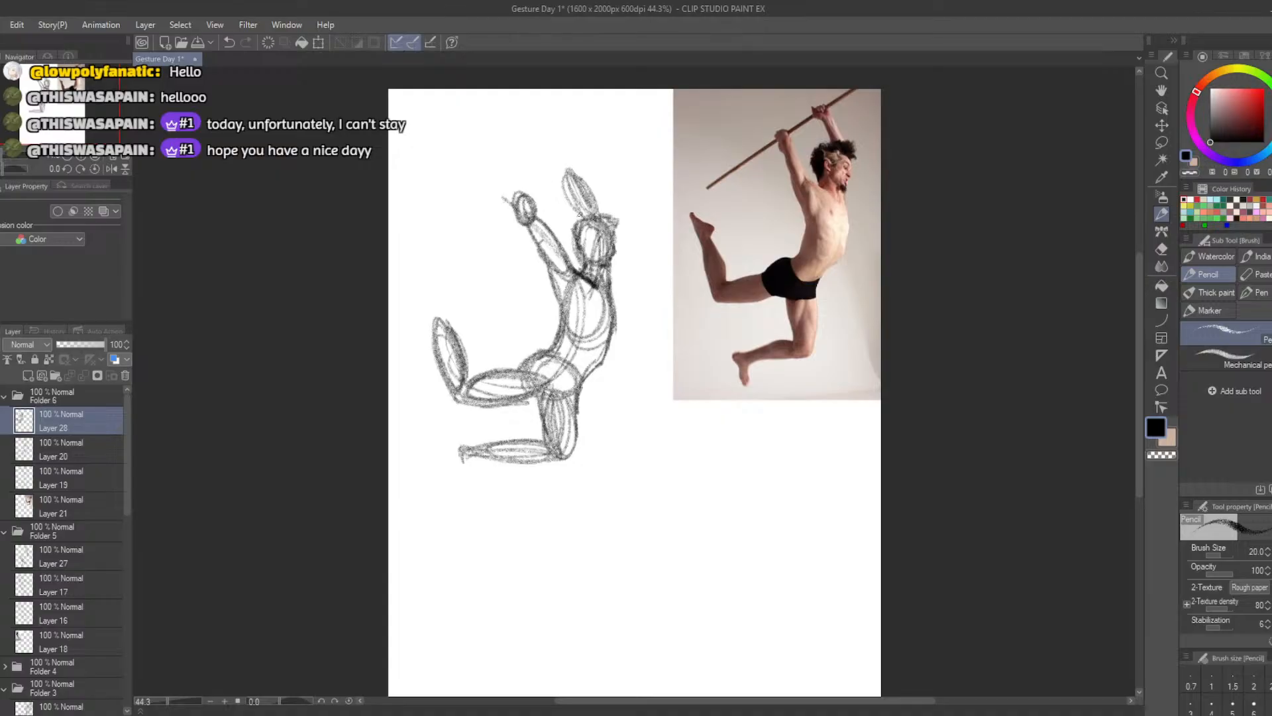
Thicken both raised arms with extra contour strokes and add a foot oval pointing down from the hanging leg's ankle
mouse_move(580, 214)
left_mouse_down()
mouse_move(570, 192)
mouse_move(582, 217)
mouse_move(575, 197)
mouse_move(594, 189)
mouse_move(603, 218)
mouse_move(560, 174)
mouse_move(585, 181)
left_mouse_up()
left_click_drag(529, 225, 547, 267)
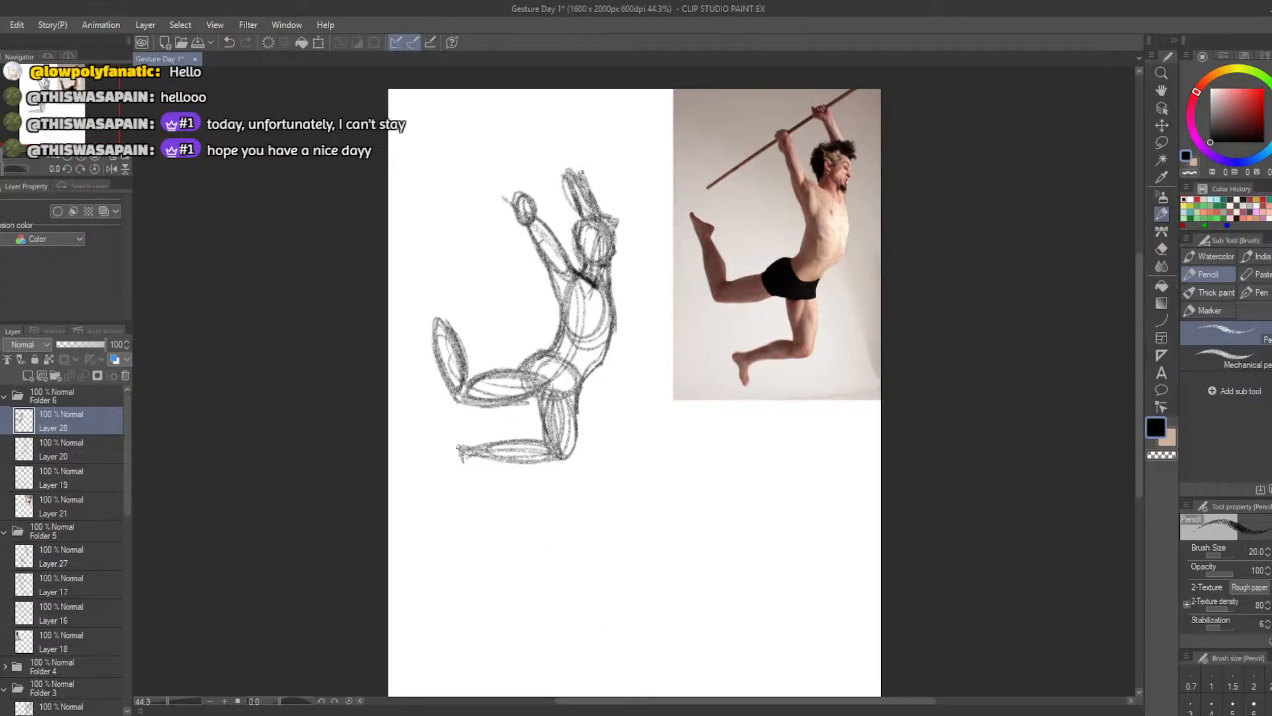
mouse_move(457, 448)
left_mouse_down()
mouse_move(464, 476)
mouse_move(467, 458)
left_mouse_up()
Overlay the figure sketch on the reference photo, then scaled down to match it, comparing proportions before cancelling both transformations
left_click(318, 43)
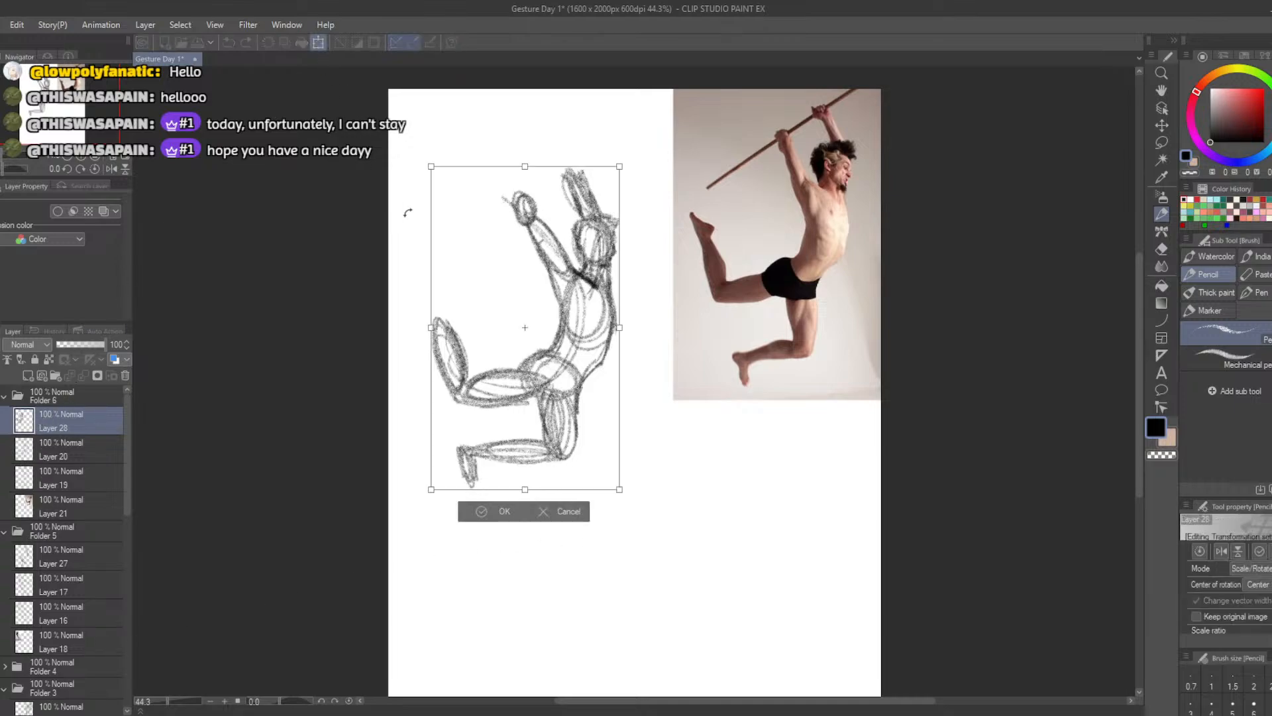
left_click_drag(497, 391, 713, 323)
left_click_drag(644, 424, 644, 420)
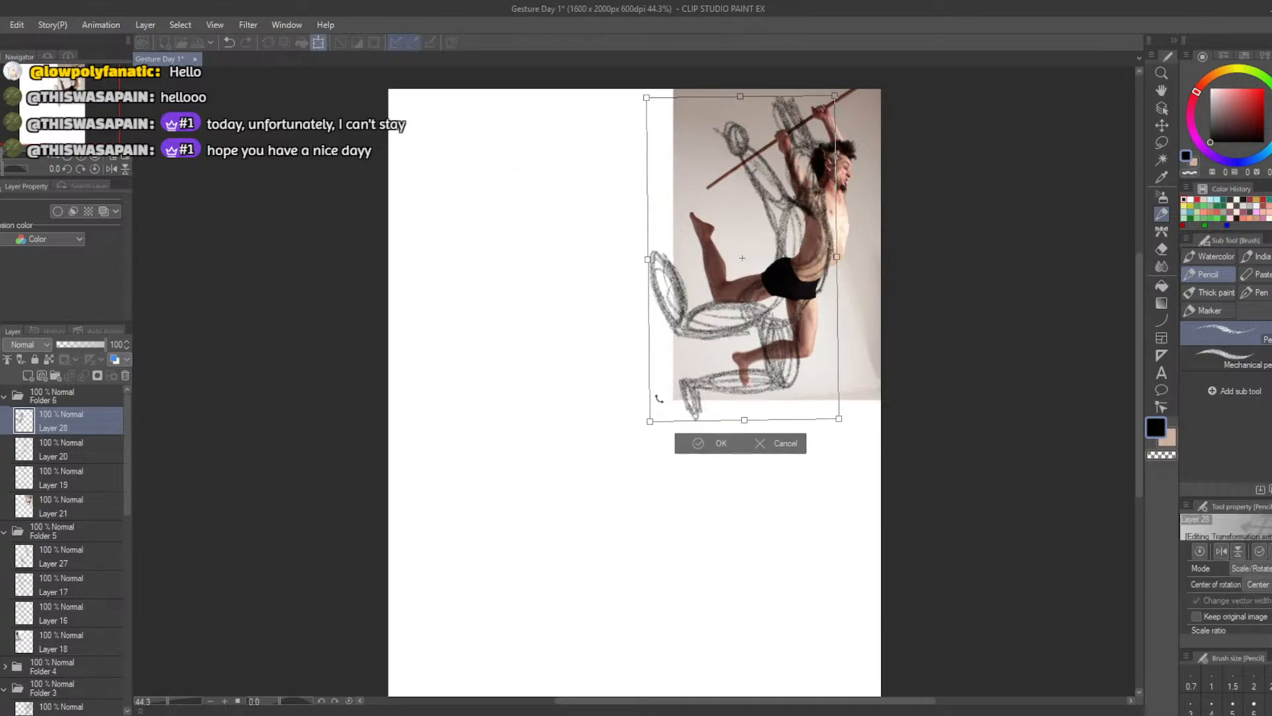
key("Escape")
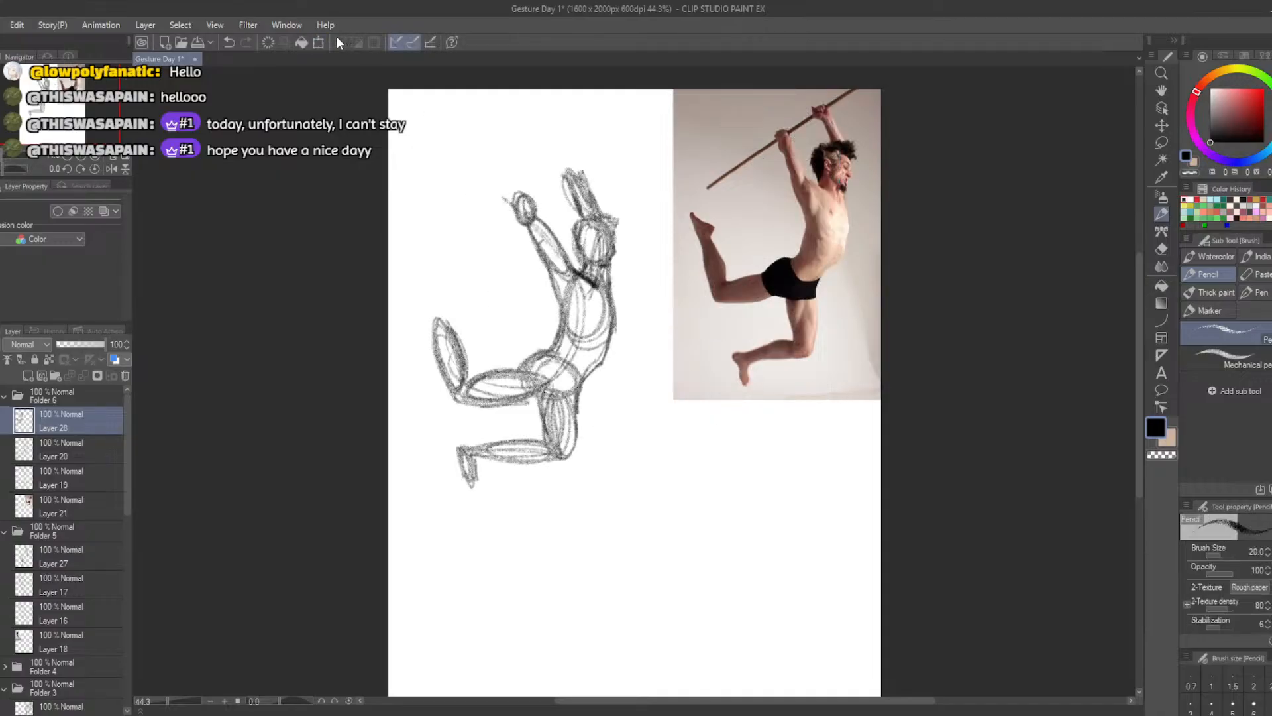
left_click(319, 43)
left_click_drag(431, 492, 461, 436)
mouse_move(501, 404)
left_mouse_down()
mouse_move(627, 347)
mouse_move(729, 334)
mouse_move(732, 354)
mouse_move(699, 341)
left_mouse_up()
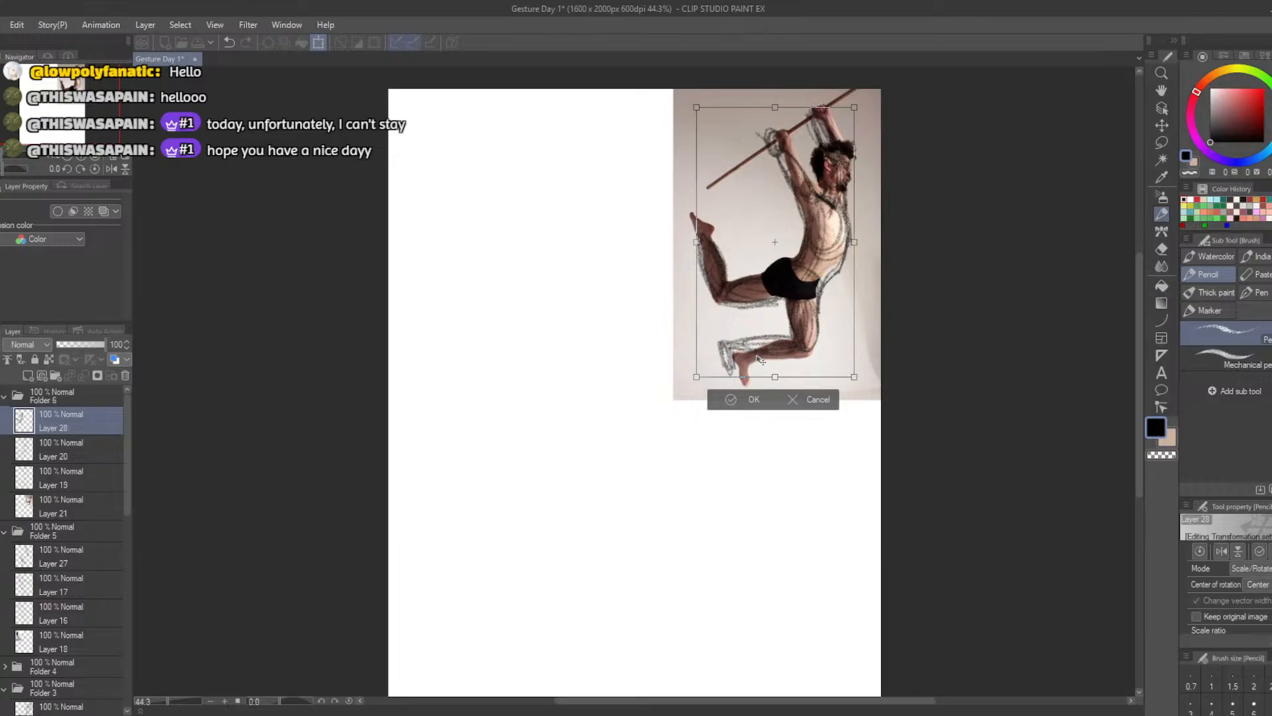
left_click(816, 401)
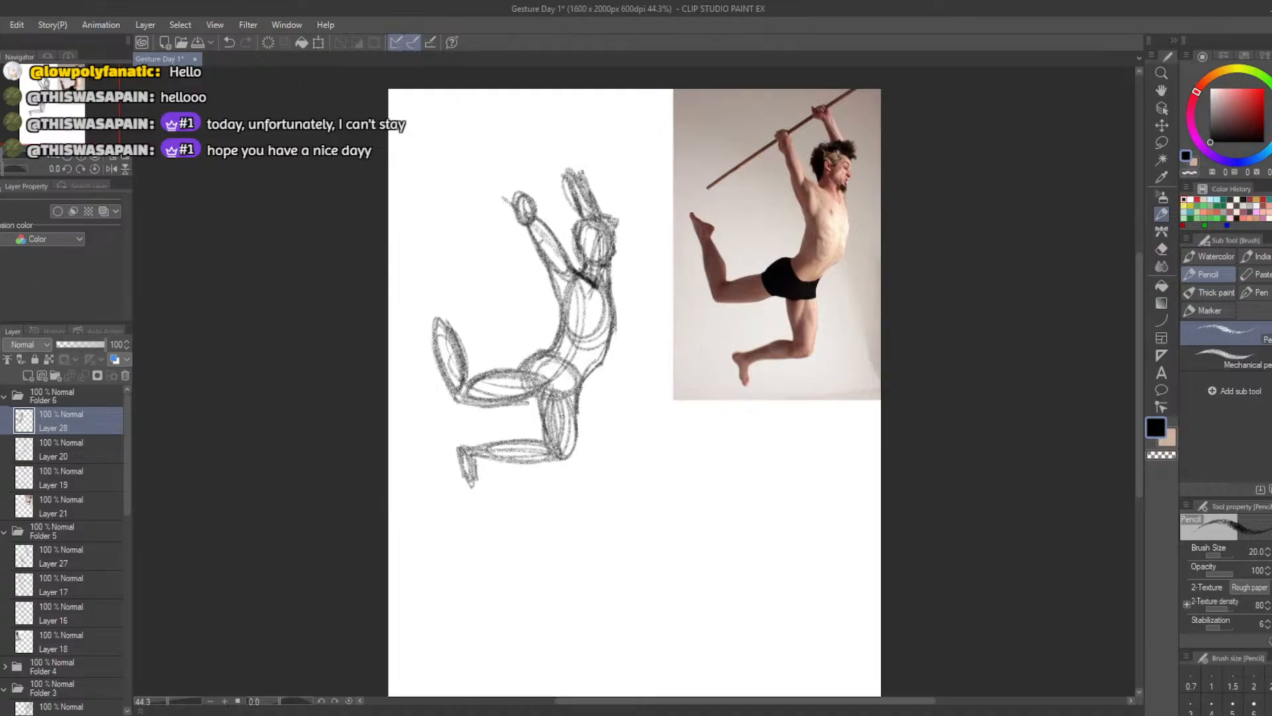
Sketch a U-shaped gesture curve below the photo for a second, smaller study's torso and raised back leg
mouse_move(748, 467)
left_mouse_down()
mouse_move(737, 456)
mouse_move(754, 471)
left_mouse_up()
key("ctrl+z")
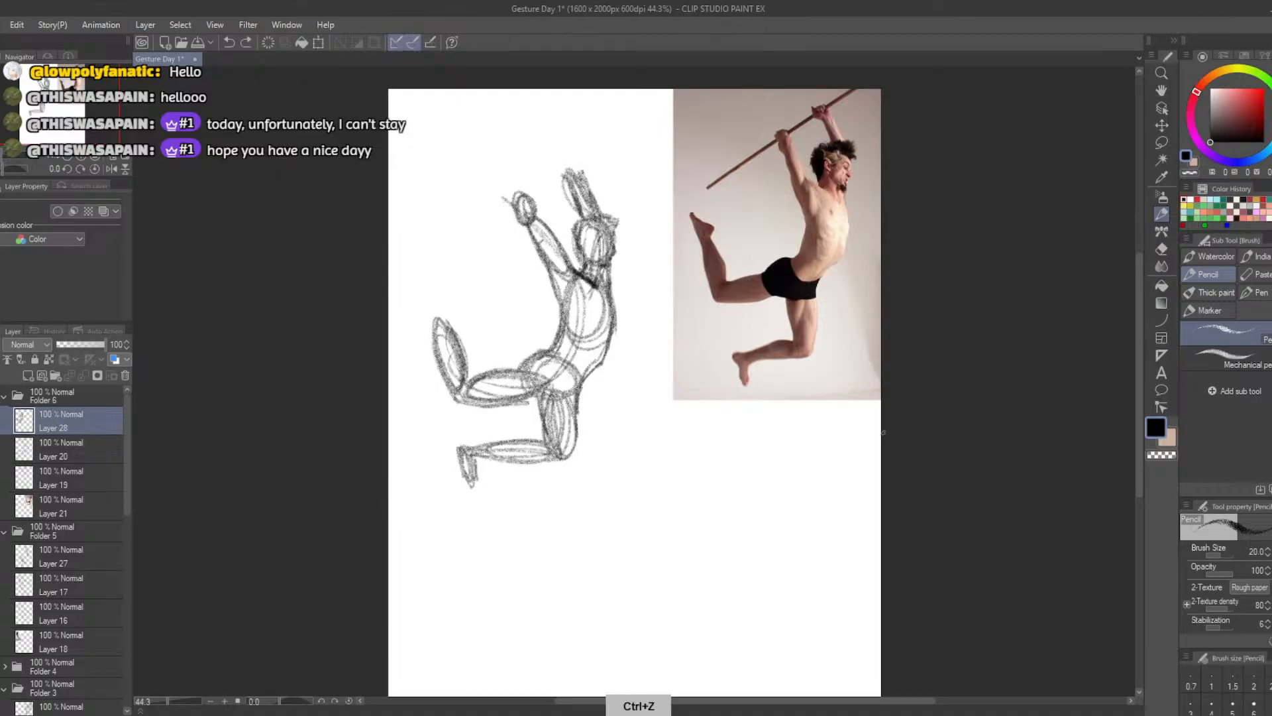
key("ctrl+z")
left_click_drag(1140, 326, 1139, 343)
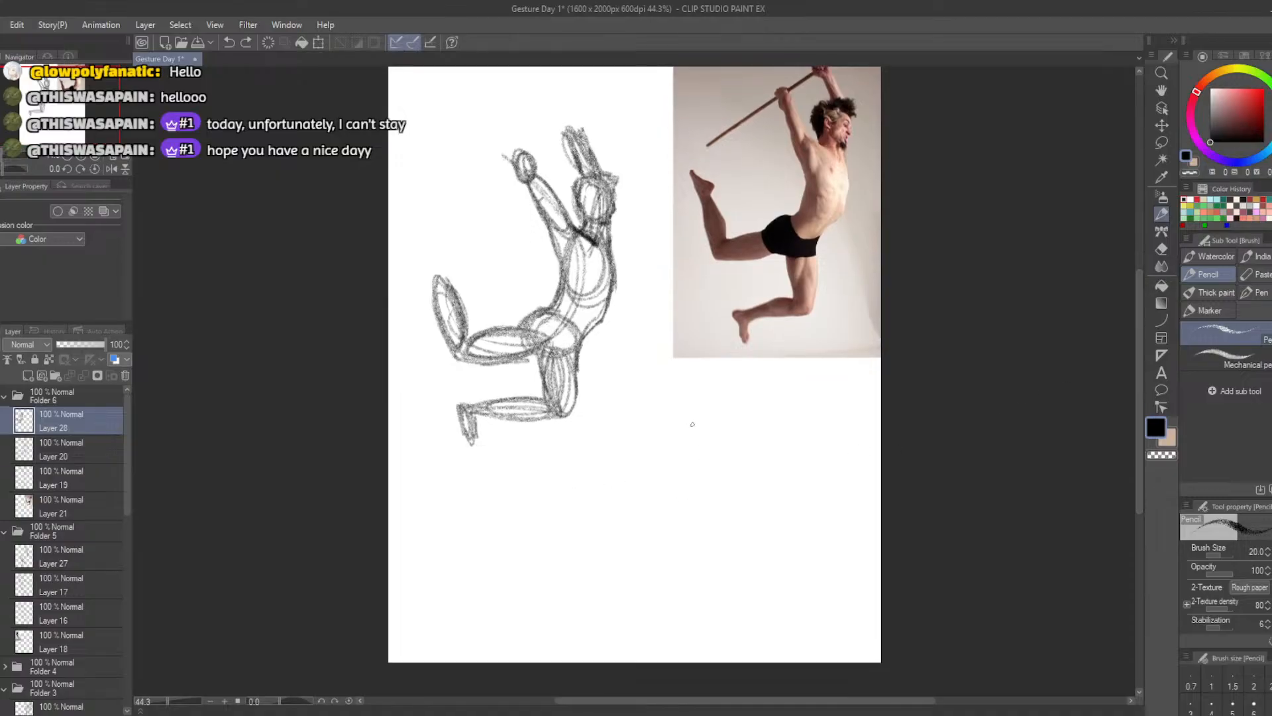
mouse_move(682, 419)
left_mouse_down()
mouse_move(712, 451)
mouse_move(622, 446)
left_mouse_up()
key("ctrl+z")
mouse_move(689, 412)
left_mouse_down()
mouse_move(706, 431)
mouse_move(621, 471)
mouse_move(687, 496)
left_mouse_up()
key("ctrl+z")
key("ctrl+z")
mouse_move(668, 411)
left_mouse_down()
mouse_move(697, 442)
mouse_move(627, 463)
left_mouse_up()
key("ctrl+z")
left_click_drag(682, 412, 606, 457)
key("ctrl+z")
mouse_move(678, 414)
left_mouse_down()
mouse_move(699, 443)
mouse_move(639, 487)
left_mouse_up()
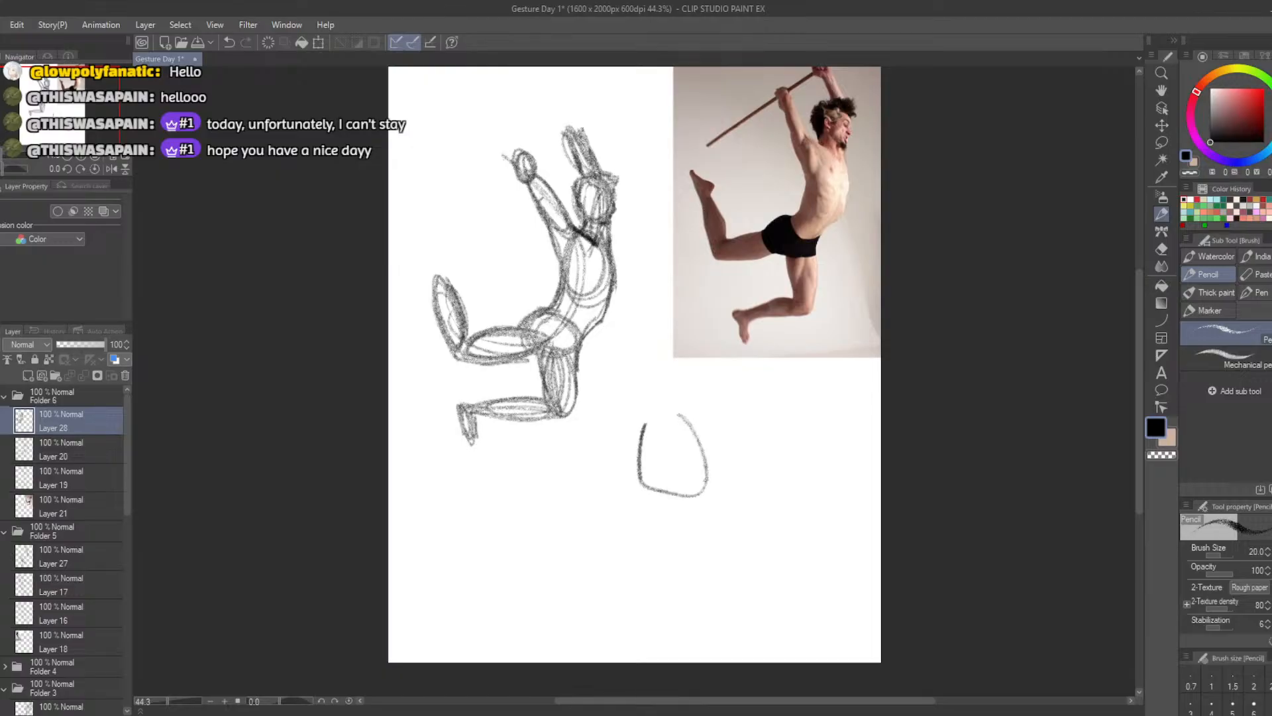
mouse_move(676, 415)
left_mouse_down()
mouse_move(642, 458)
mouse_move(646, 428)
mouse_move(663, 491)
mouse_move(670, 412)
mouse_move(641, 480)
mouse_move(648, 413)
left_mouse_up()
key("ctrl+z")
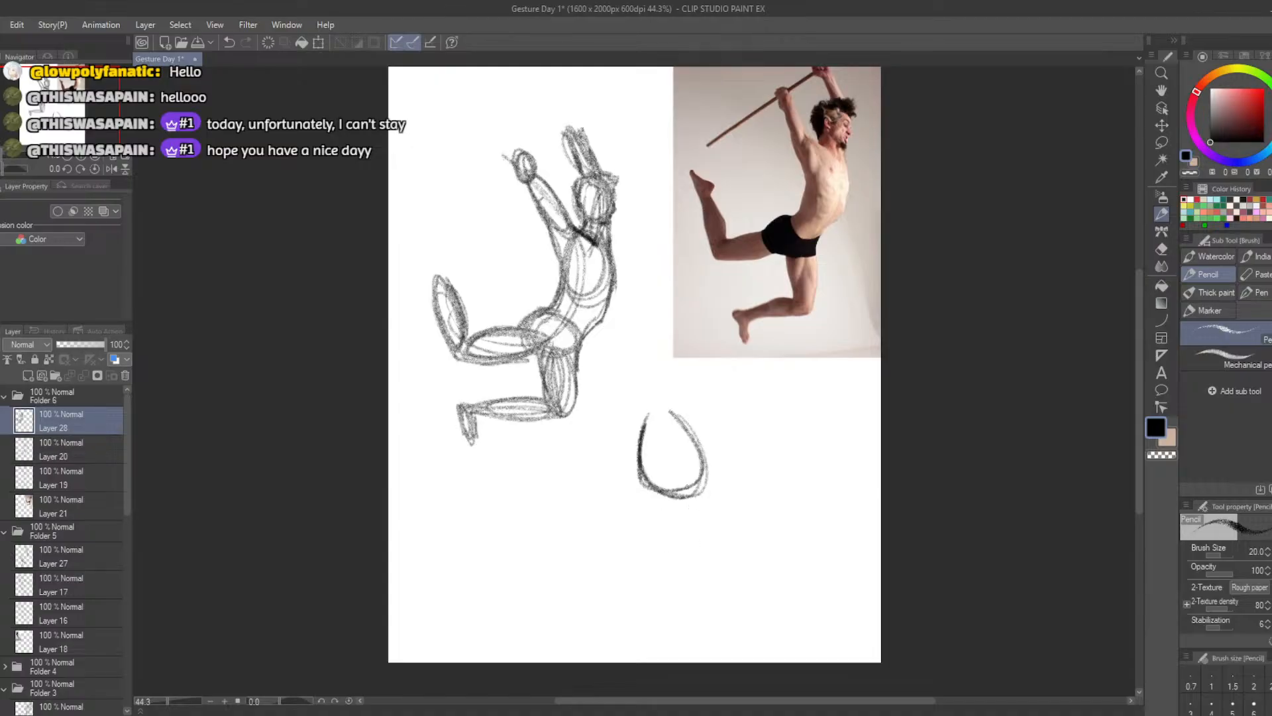
Sketch the hanging leg's gesture beneath the curve as angled thigh, calf and foot lines
mouse_move(716, 507)
left_mouse_down()
mouse_move(726, 520)
mouse_move(675, 544)
left_mouse_up()
key("ctrl+z")
mouse_move(700, 489)
left_mouse_down()
mouse_move(675, 543)
mouse_move(605, 503)
left_mouse_up()
key("ctrl+z")
left_click_drag(673, 542, 590, 502)
key("ctrl+z")
key("ctrl+z")
mouse_move(690, 496)
left_mouse_down()
mouse_move(673, 541)
mouse_move(595, 493)
left_mouse_up()
key("ctrl+z")
left_click_drag(672, 540, 595, 493)
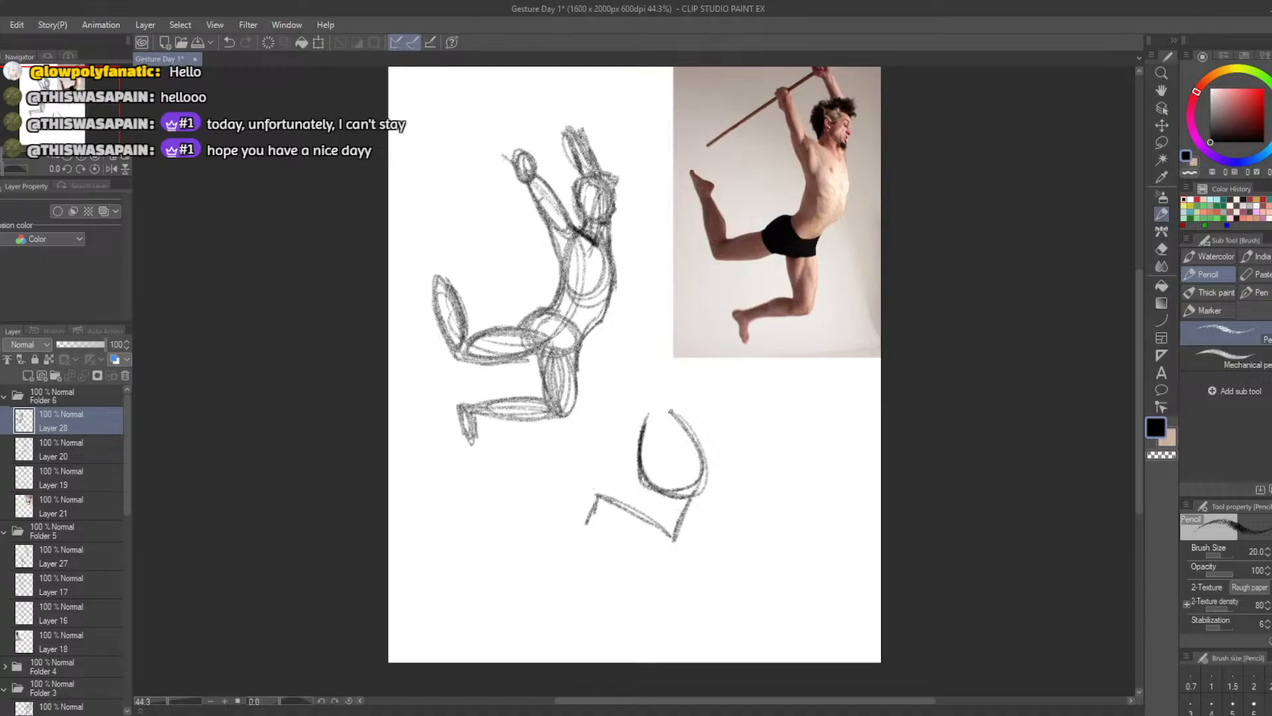
Draw two gesture lines for the raised arms at the upper end of the small study's torso curve
left_click_drag(671, 412, 655, 387)
left_click_drag(700, 437, 683, 383)
left_click_drag(700, 443, 673, 373)
Lasso the small gesture study, enlarge it slightly and move it down and to the right below the photo
left_click(1161, 142)
mouse_move(645, 575)
left_mouse_down()
mouse_move(613, 568)
mouse_move(625, 386)
mouse_move(728, 506)
mouse_move(600, 555)
mouse_move(671, 586)
left_mouse_up()
left_click(711, 606)
left_click_drag(787, 628, 801, 646)
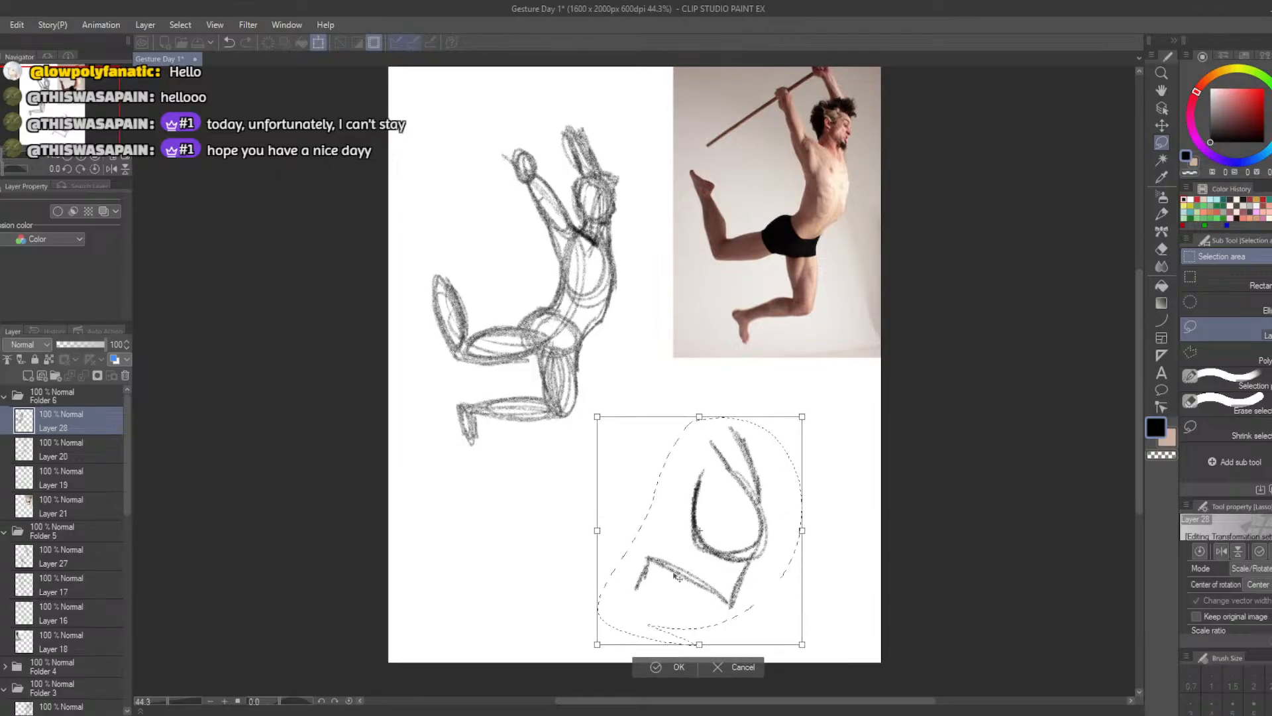
left_click_drag(731, 598, 703, 572)
left_click_drag(775, 621, 823, 659)
left_click_drag(736, 583, 731, 575)
left_click(634, 673)
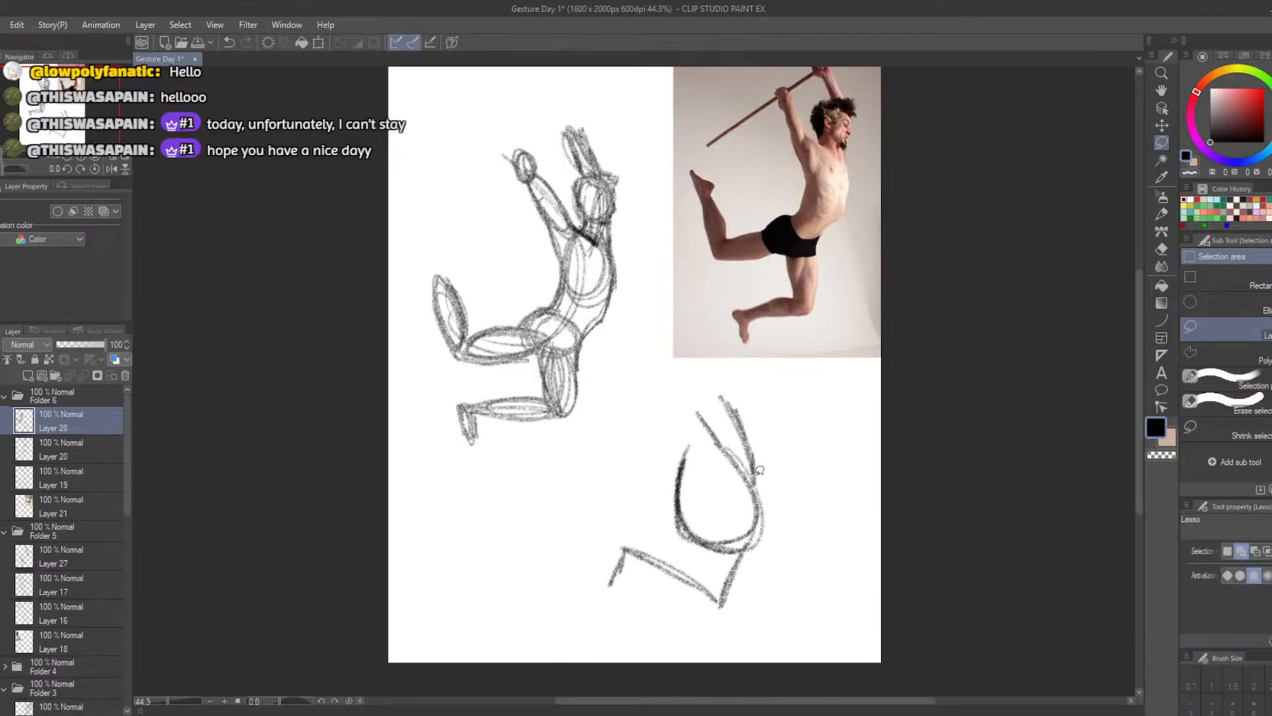
Sketch the head oval beside the raised arm lines of the small study
key("b")
mouse_move(752, 438)
left_mouse_down()
mouse_move(774, 451)
mouse_move(758, 465)
mouse_move(743, 429)
mouse_move(736, 448)
mouse_move(752, 430)
mouse_move(745, 469)
mouse_move(772, 513)
mouse_move(745, 484)
mouse_move(769, 520)
mouse_move(759, 484)
left_mouse_up()
key("ctrl+z")
key("ctrl+z")
key("ctrl+z")
key("ctrl+z")
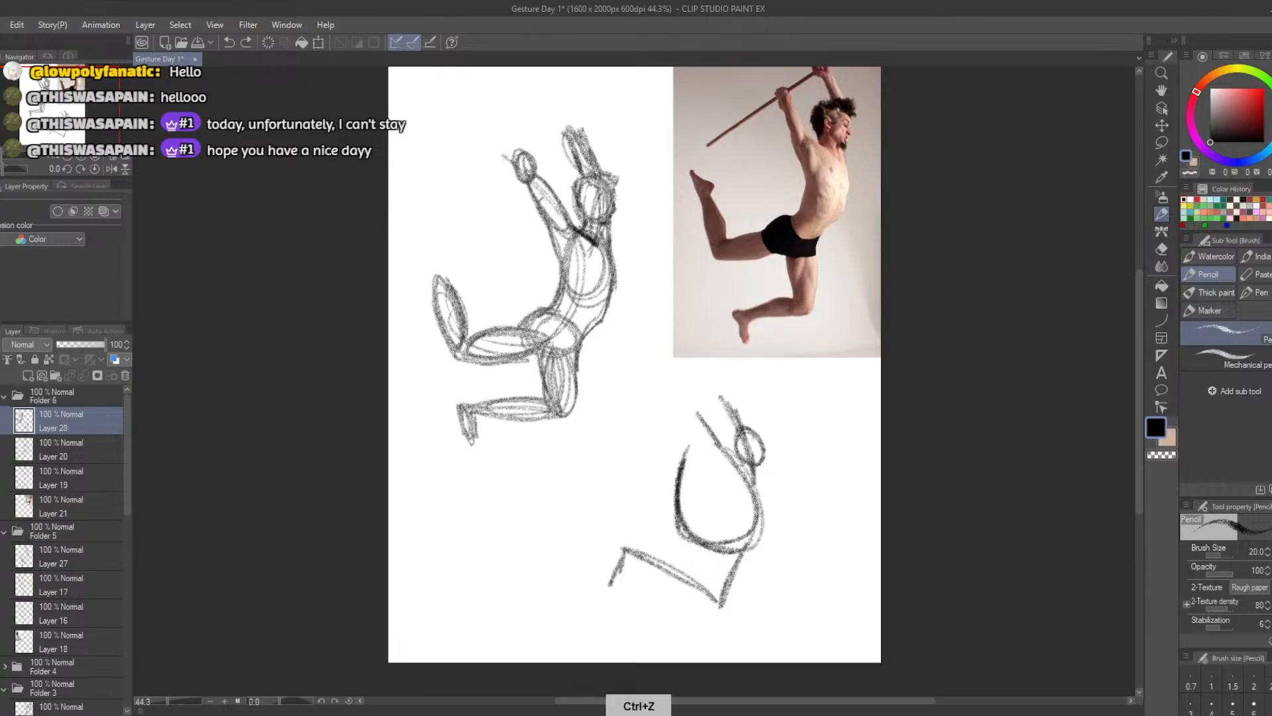
Build the ribcage and pelvis ovals and the raised back leg's thigh and calf ovals along the gesture curve
key("ctrl+z")
mouse_move(749, 437)
left_mouse_down()
mouse_move(765, 520)
mouse_move(774, 498)
mouse_move(736, 507)
mouse_move(772, 527)
mouse_move(779, 486)
mouse_move(762, 513)
left_mouse_up()
key("ctrl+z")
key("ctrl+z")
mouse_move(755, 471)
left_mouse_down()
mouse_move(742, 511)
mouse_move(762, 527)
mouse_move(774, 487)
mouse_move(755, 478)
left_mouse_up()
mouse_move(745, 534)
left_mouse_down()
mouse_move(725, 554)
mouse_move(752, 529)
mouse_move(722, 534)
mouse_move(677, 511)
mouse_move(713, 533)
mouse_move(668, 510)
mouse_move(683, 462)
mouse_move(676, 506)
left_mouse_up()
key("ctrl+z")
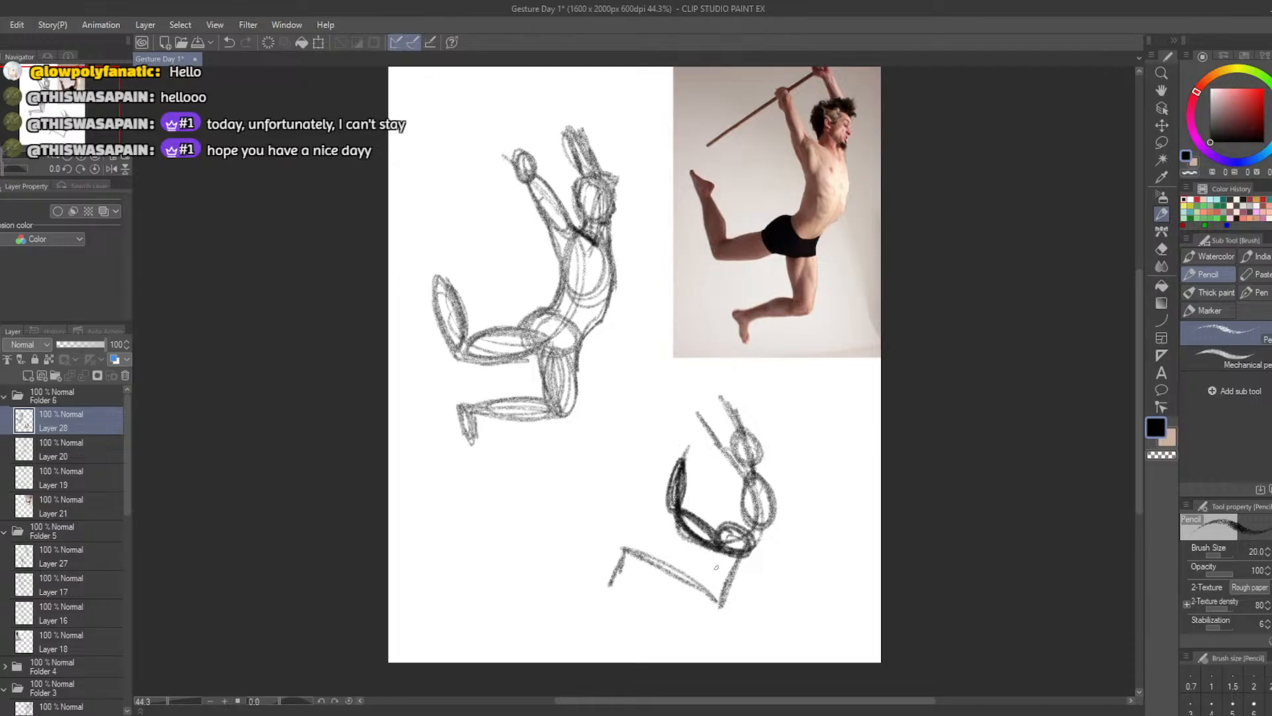
Build the hanging leg's thigh, calf and foot ovals and erase the stray gesture line around the foot
mouse_move(749, 542)
left_mouse_down()
mouse_move(714, 526)
mouse_move(723, 596)
mouse_move(734, 545)
mouse_move(719, 586)
mouse_move(722, 563)
mouse_move(712, 567)
left_mouse_up()
key("ctrl+z")
mouse_move(714, 585)
left_mouse_down()
mouse_move(650, 556)
mouse_move(715, 592)
mouse_move(671, 558)
mouse_move(707, 590)
left_mouse_up()
key("ctrl+z")
key("e")
mouse_move(618, 548)
left_mouse_down()
mouse_move(644, 559)
mouse_move(604, 561)
mouse_move(654, 543)
mouse_move(658, 562)
mouse_move(640, 587)
left_mouse_up()
key("b")
key("ctrl+z")
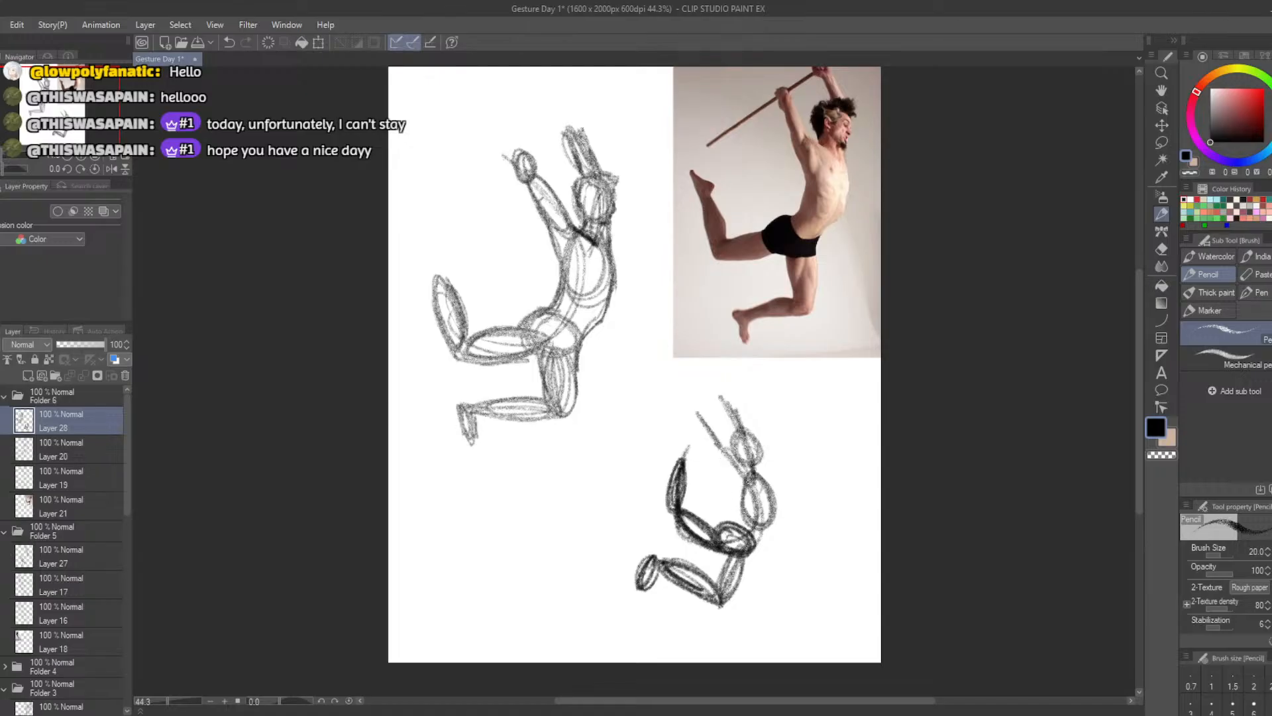
Add ovals for both raised arms and the near hand along the small study's arm lines
left_click_drag(735, 482, 709, 419)
key("ctrl+z")
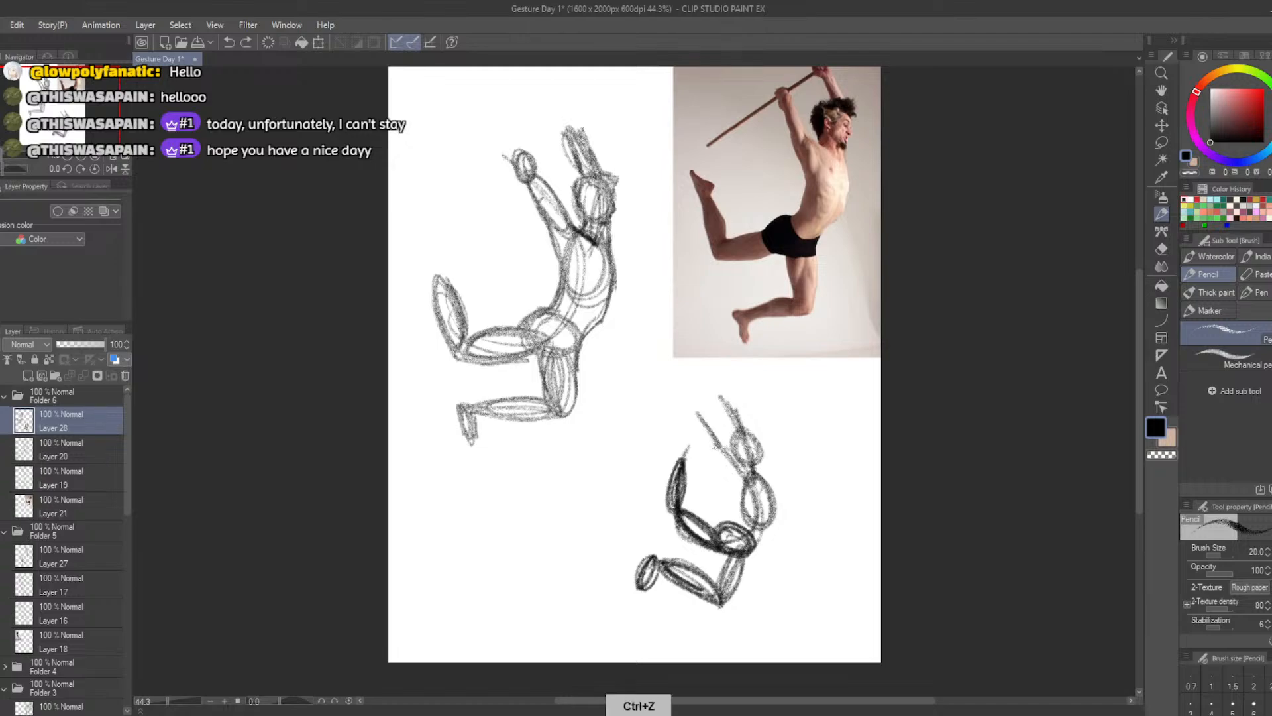
mouse_move(741, 476)
left_mouse_down()
mouse_move(700, 407)
mouse_move(725, 397)
mouse_move(749, 432)
left_mouse_up()
key("ctrl+z")
key("ctrl+z")
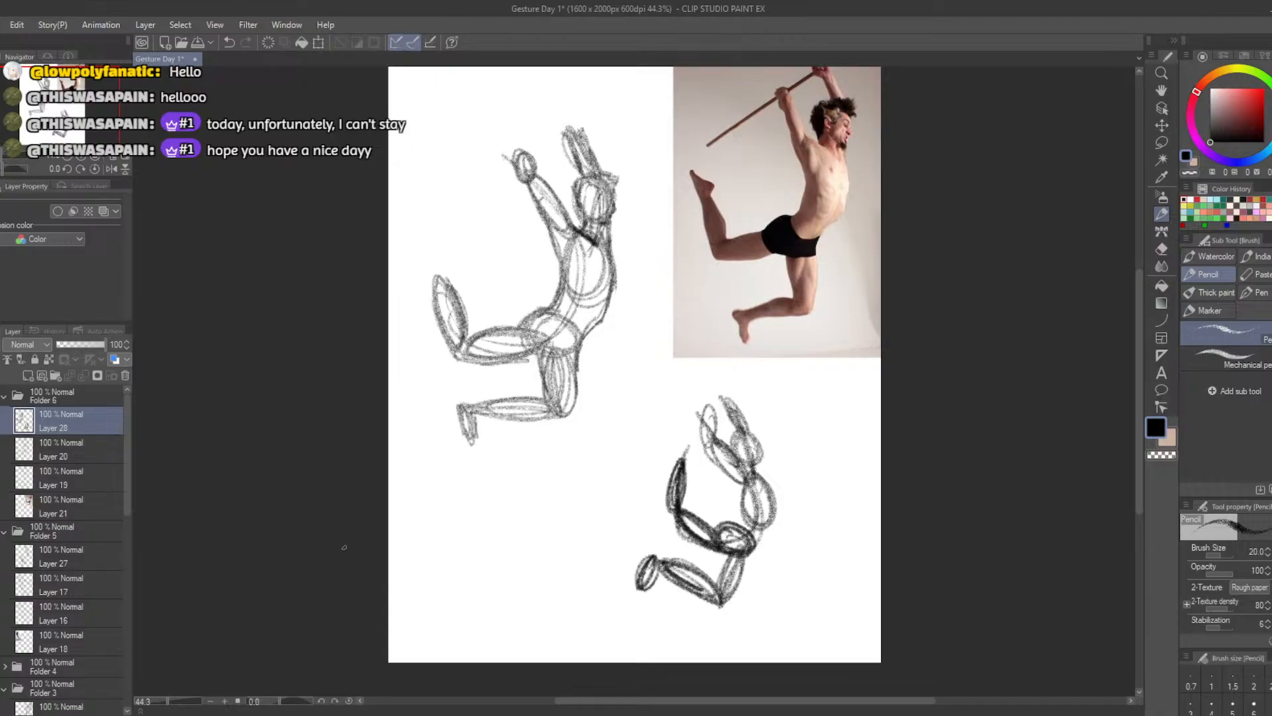
Lasso the small study's hanging leg, rotate it so the thigh is more vertical and reposition it under the pelvis
left_click(1161, 142)
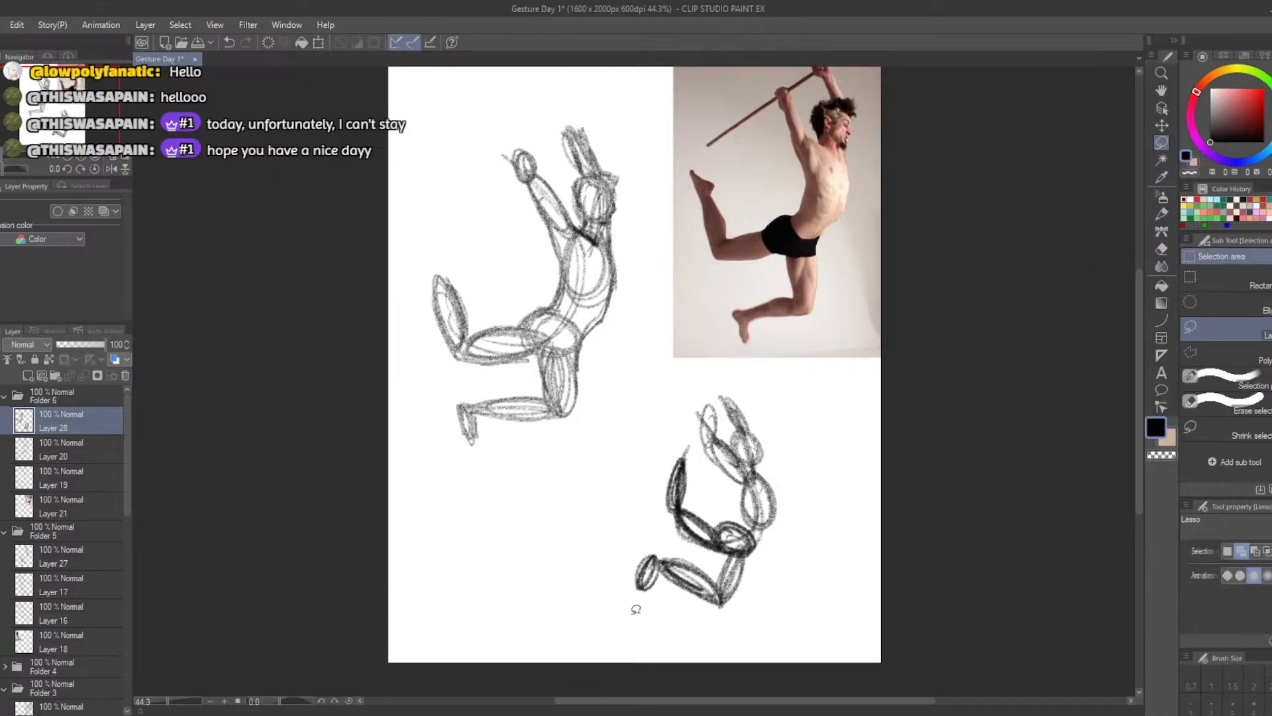
mouse_move(640, 617)
left_mouse_down()
mouse_move(660, 548)
mouse_move(742, 549)
mouse_move(702, 633)
left_mouse_up()
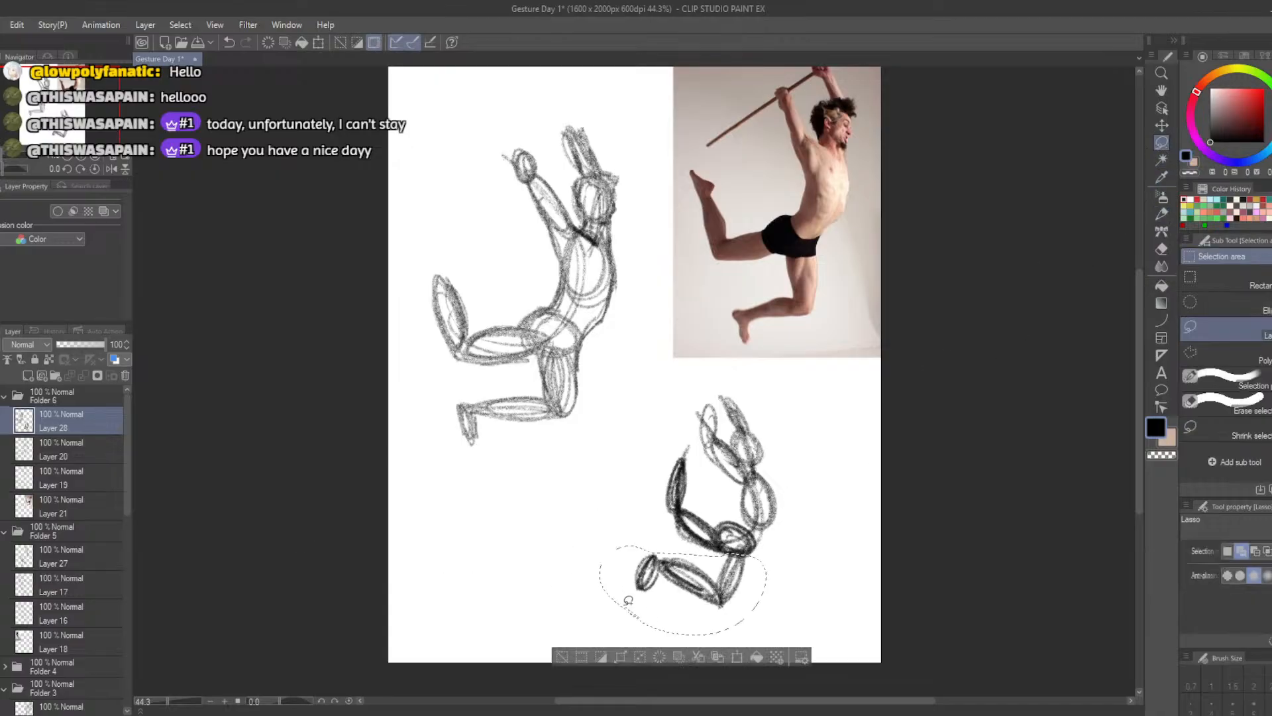
left_click(742, 660)
left_click_drag(583, 594, 597, 637)
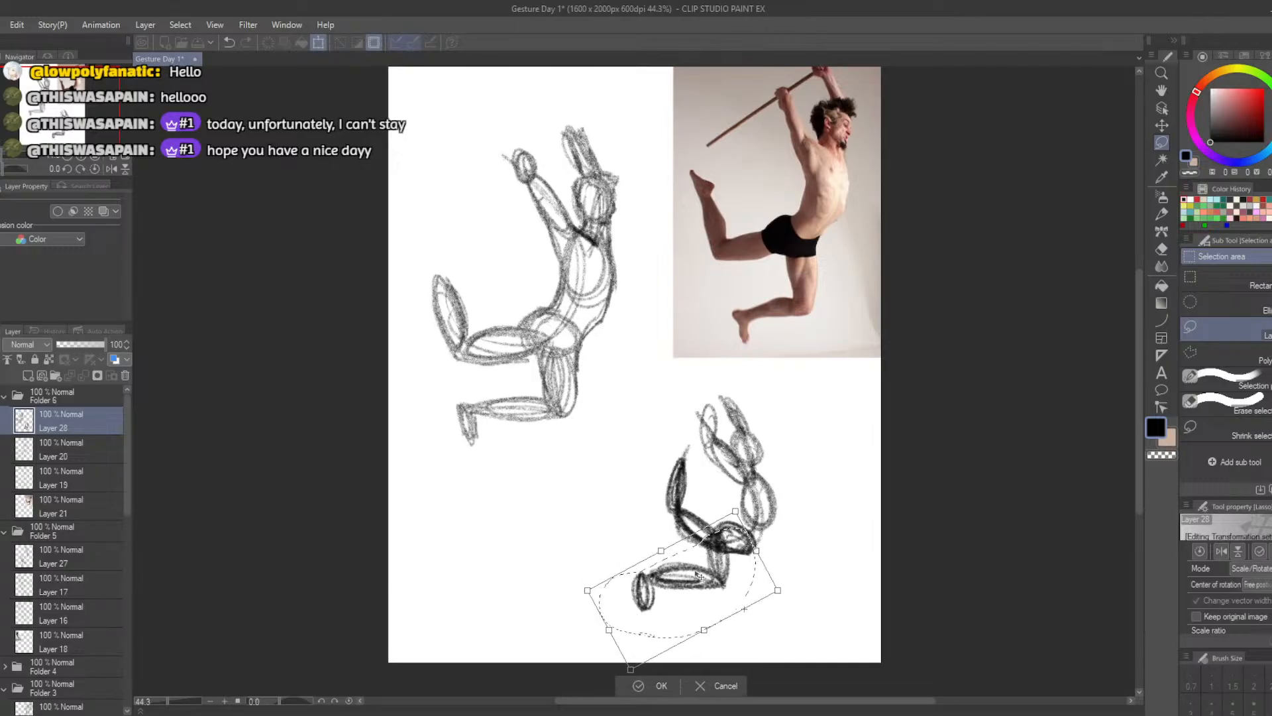
left_click_drag(700, 574, 731, 589)
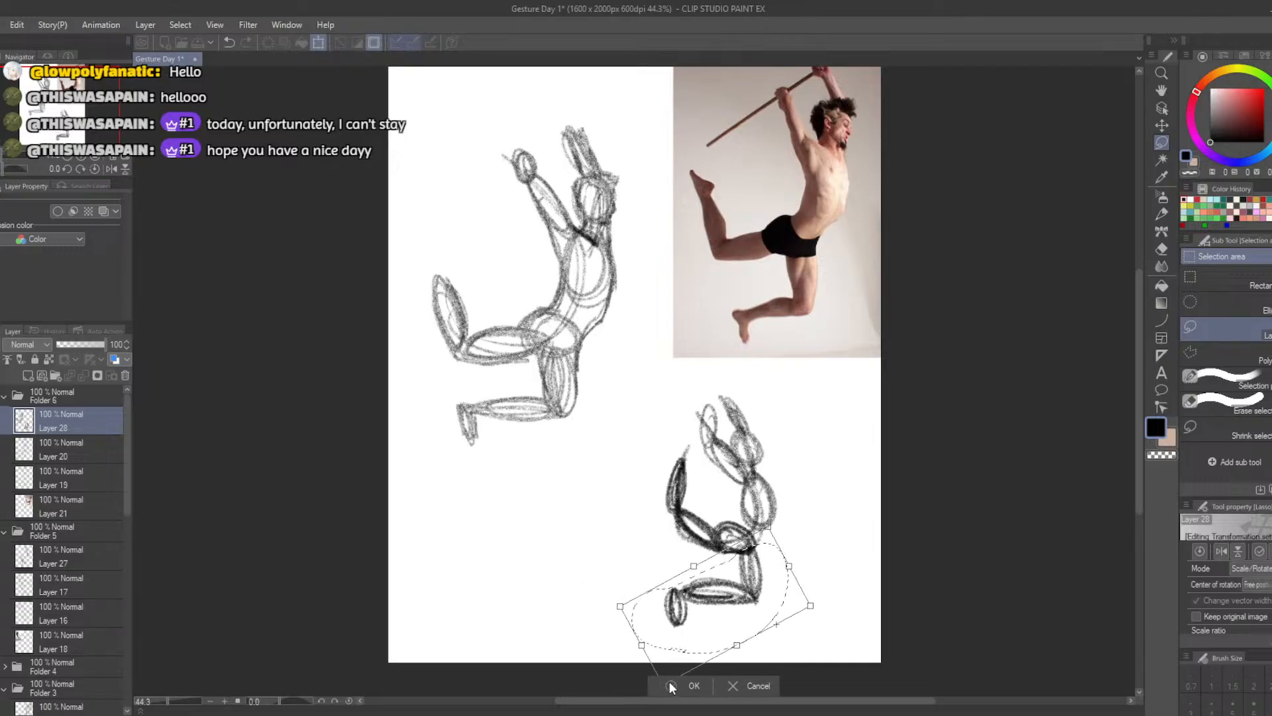
left_click(671, 685)
left_click(597, 675)
Lasso the hanging leg's calf and foot, rotate them to slope down toward the knee and refit them to it
mouse_move(610, 578)
left_mouse_down()
mouse_move(755, 582)
mouse_move(639, 600)
mouse_move(590, 531)
mouse_move(607, 503)
left_mouse_up()
left_click(738, 663)
left_click_drag(656, 587, 661, 579)
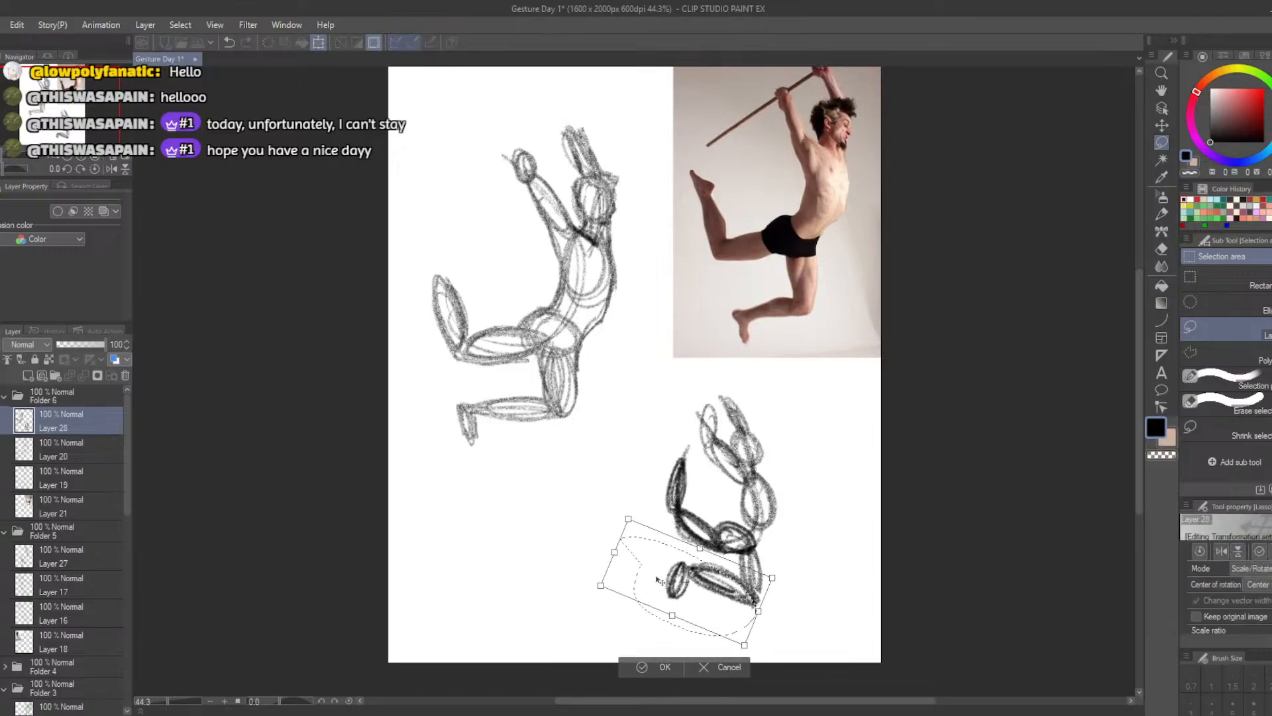
left_click_drag(583, 592, 582, 601)
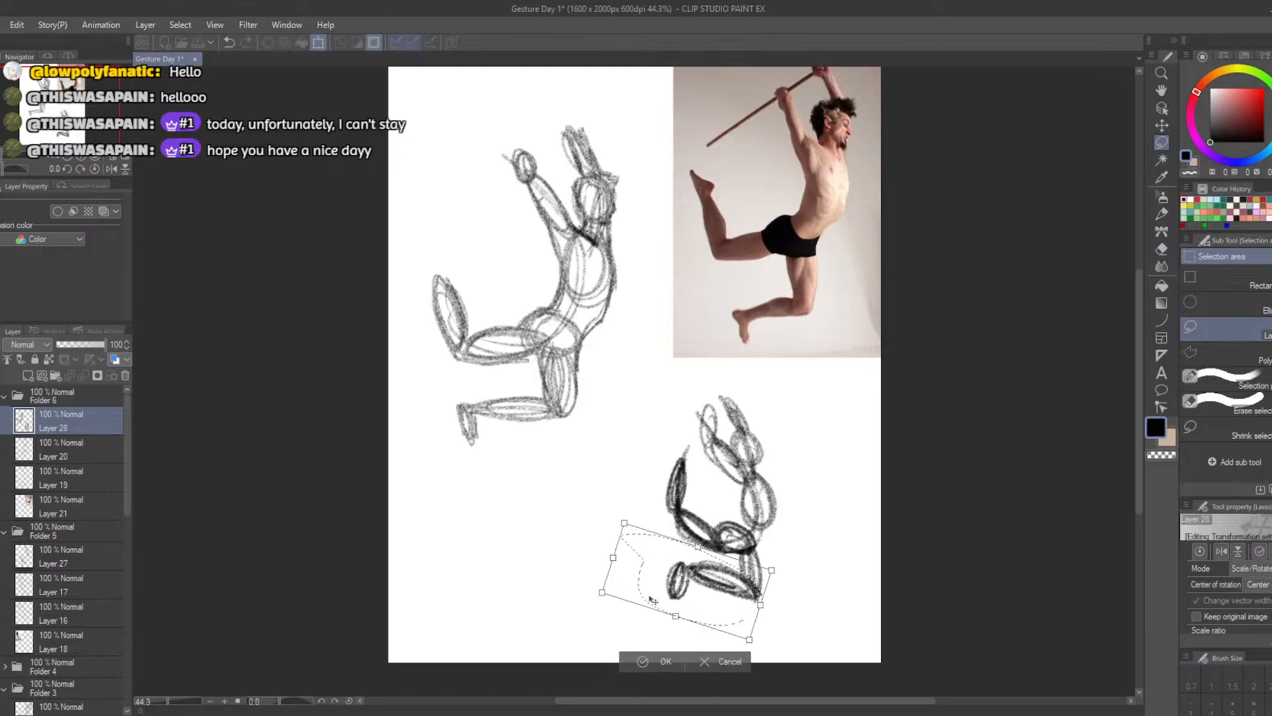
left_click(642, 661)
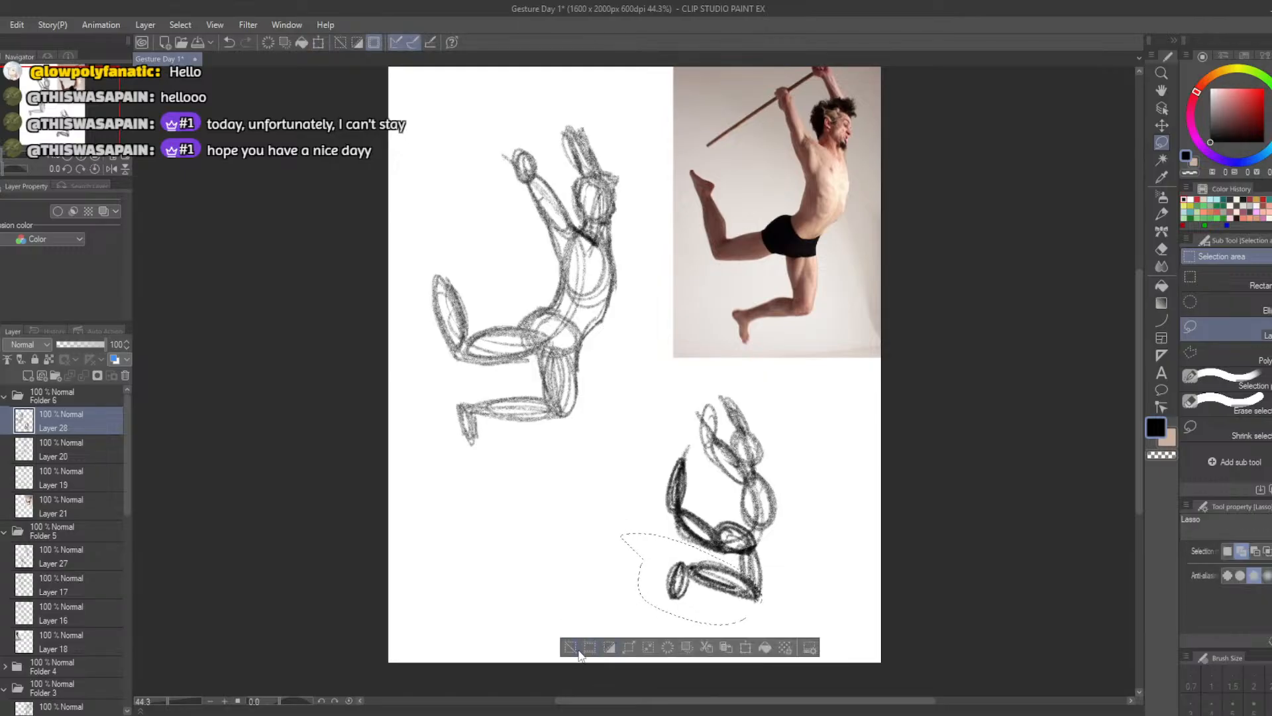
key("ctrl+d")
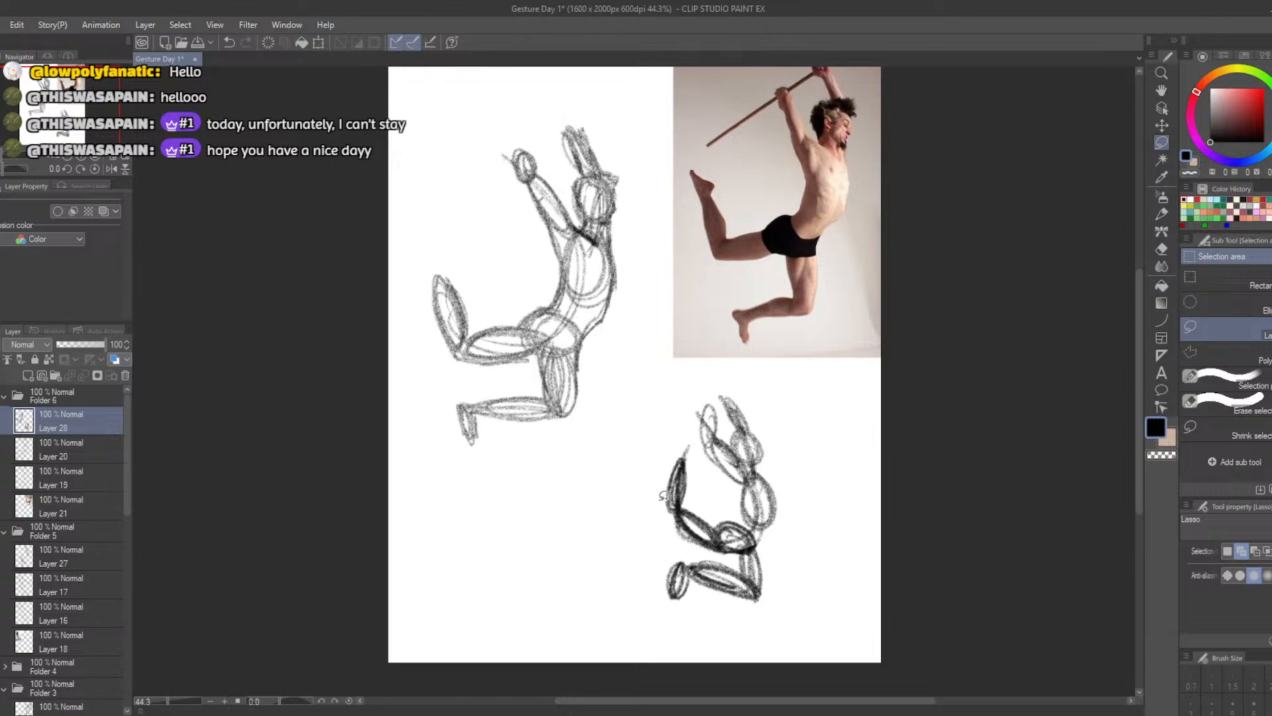
Erase the pointed tip of the raised calf and redraw it as a shorter, rounder, darker oval
key("e")
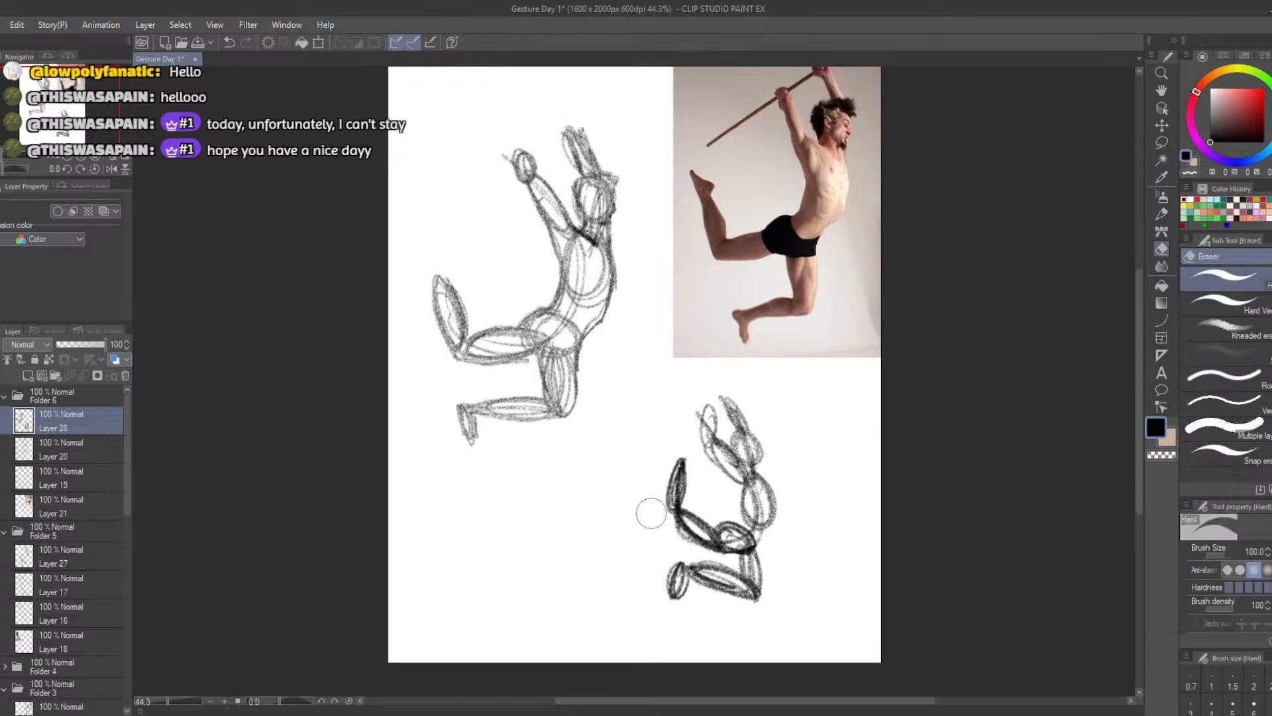
mouse_move(676, 457)
left_mouse_down()
mouse_move(680, 498)
mouse_move(689, 480)
mouse_move(676, 510)
mouse_move(669, 499)
mouse_move(682, 474)
mouse_move(688, 516)
mouse_move(679, 471)
left_mouse_up()
key("b")
key("ctrl+z")
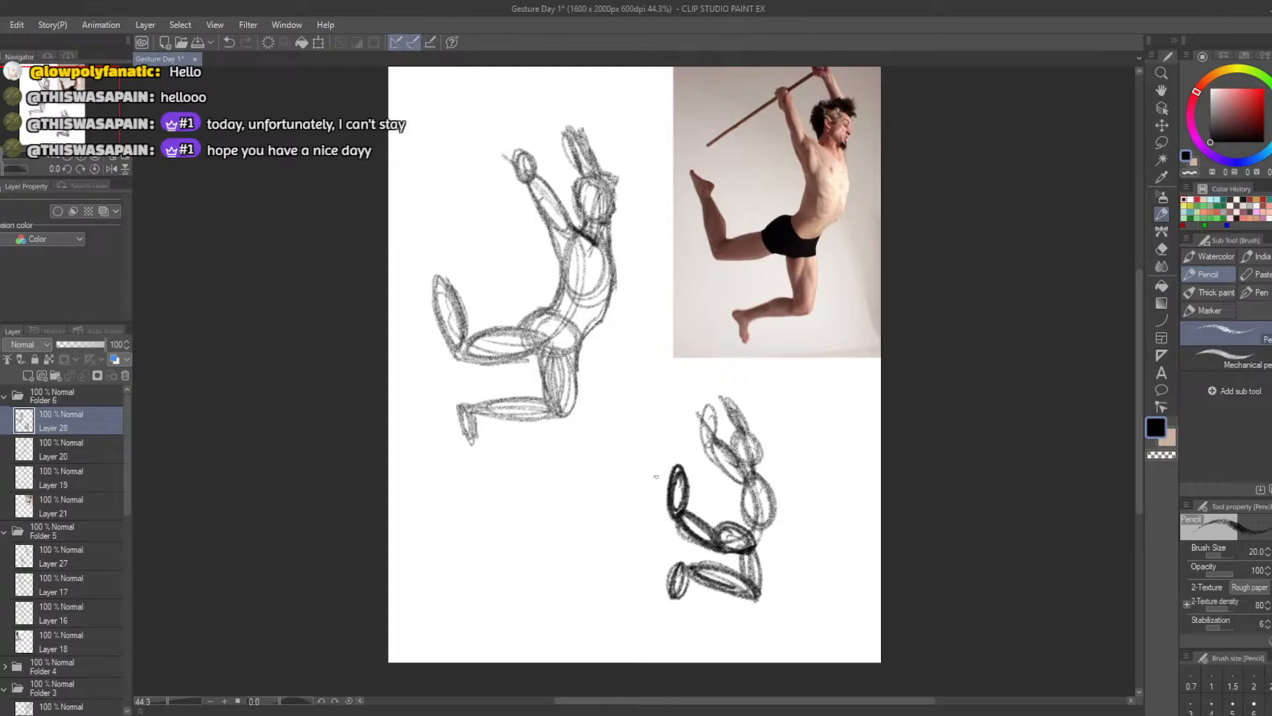
Lasso the whole hanging leg again and adjust its position and angle slightly beneath the pelvis
left_click(1161, 141)
mouse_move(738, 553)
left_mouse_down()
mouse_move(761, 542)
mouse_move(649, 608)
mouse_move(702, 542)
left_mouse_up()
left_click(765, 653)
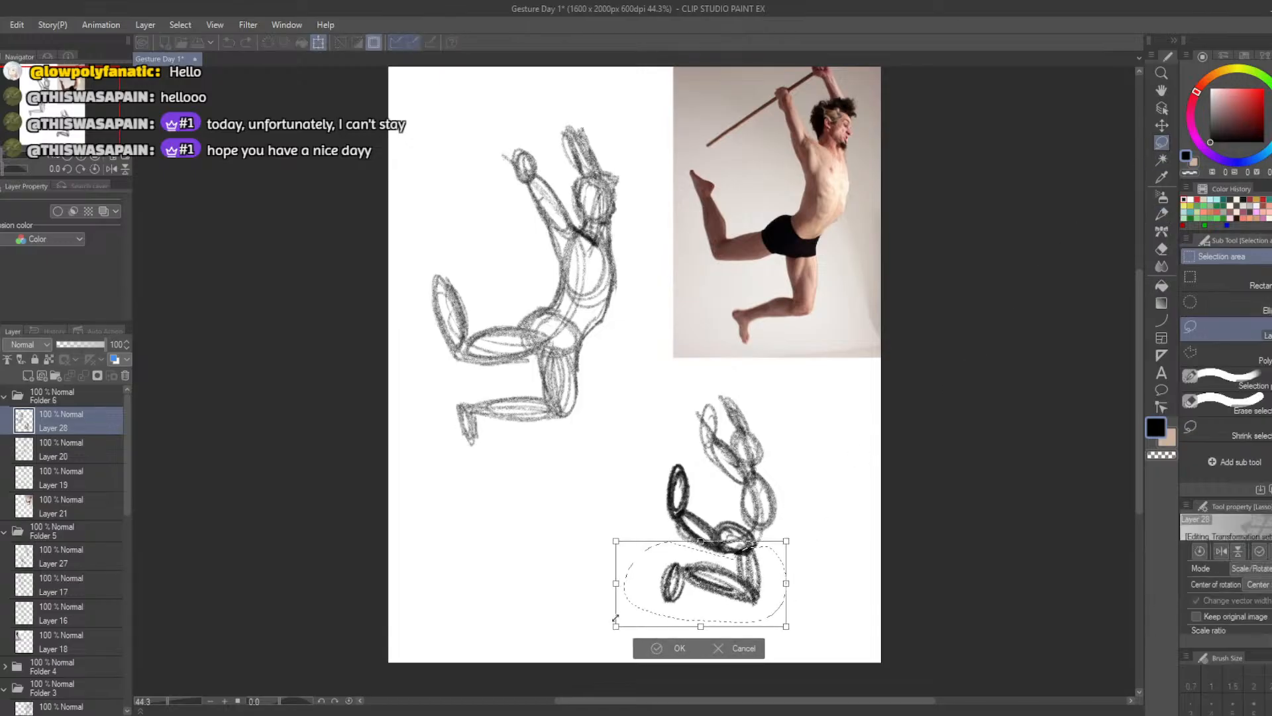
left_click_drag(615, 617, 644, 588)
key("ctrl+z")
left_click(654, 650)
left_click(577, 646)
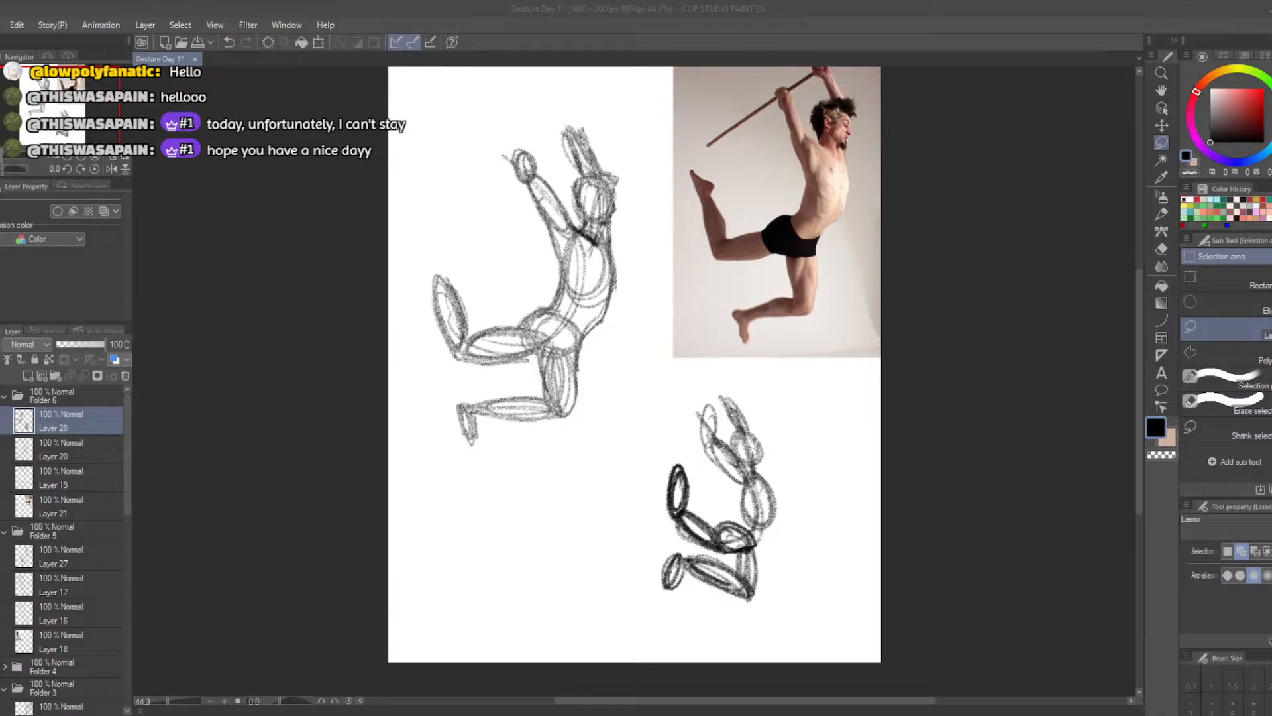
Collapse Folders 6, 5, 3 and 1 in the layer stack and show the earlier study folders on the canvas
scroll(41, 574, "down", 10)
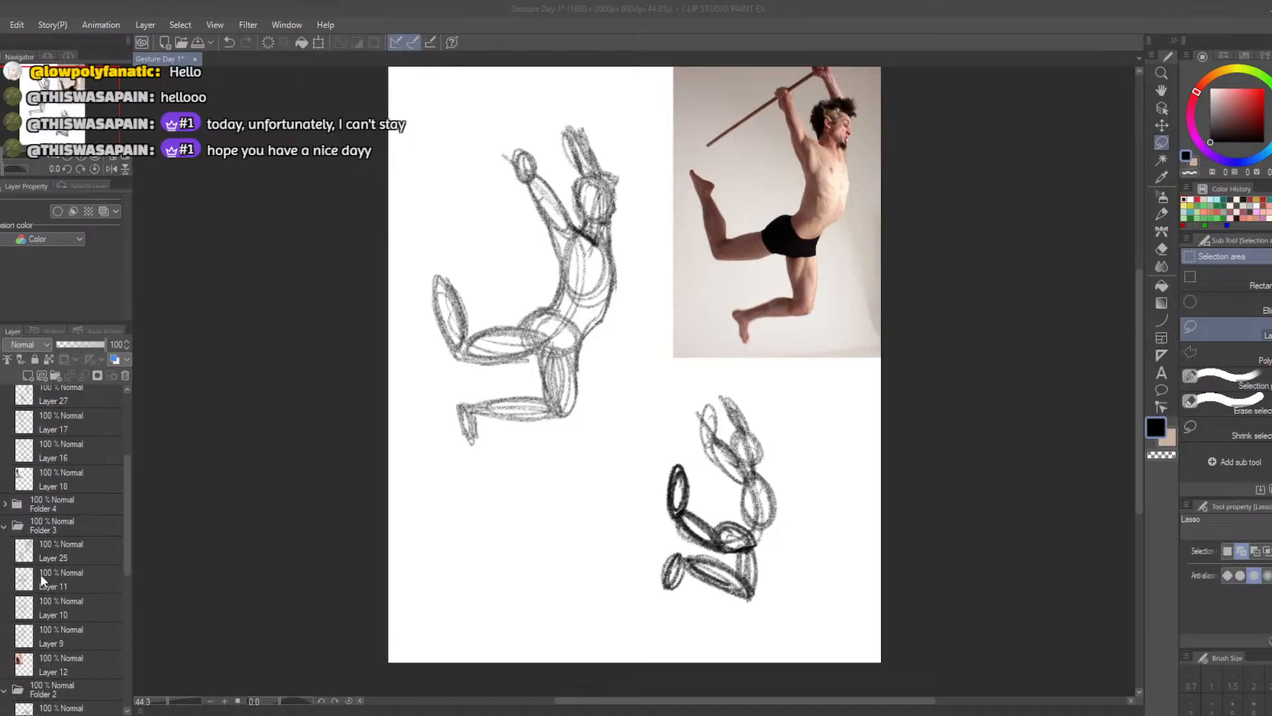
scroll(41, 574, "down", 1)
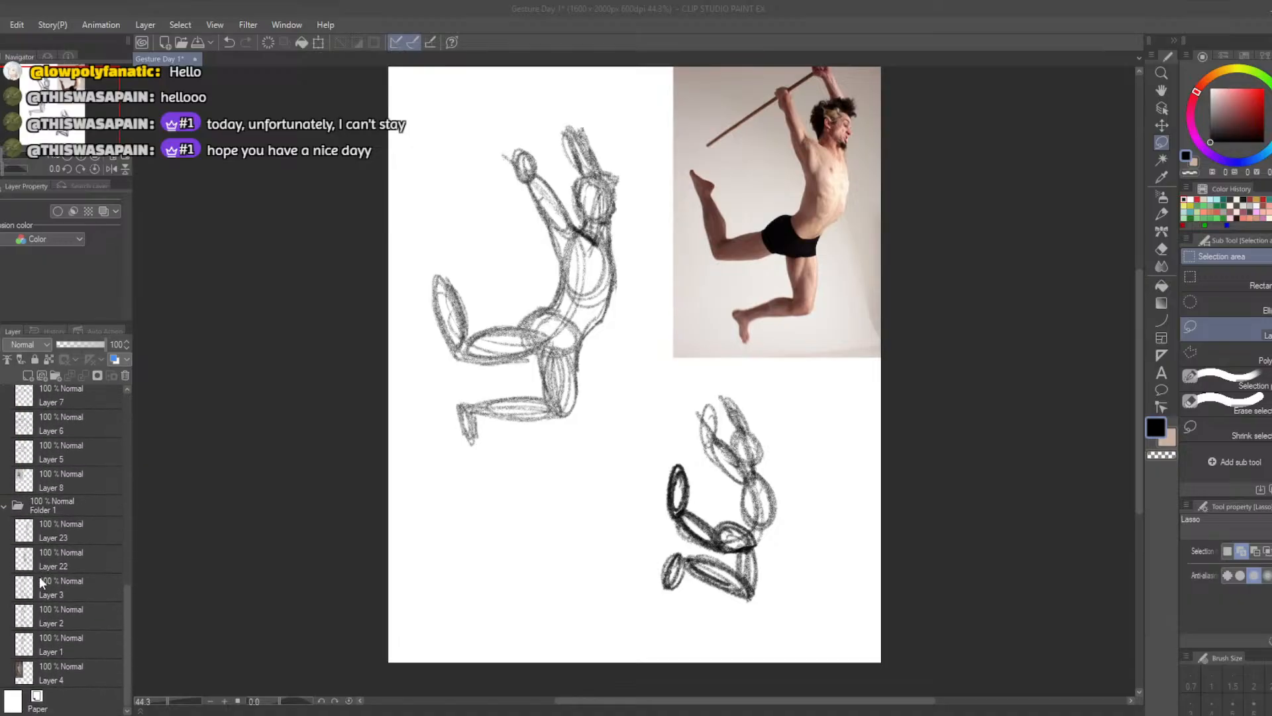
scroll(38, 575, "up", 11)
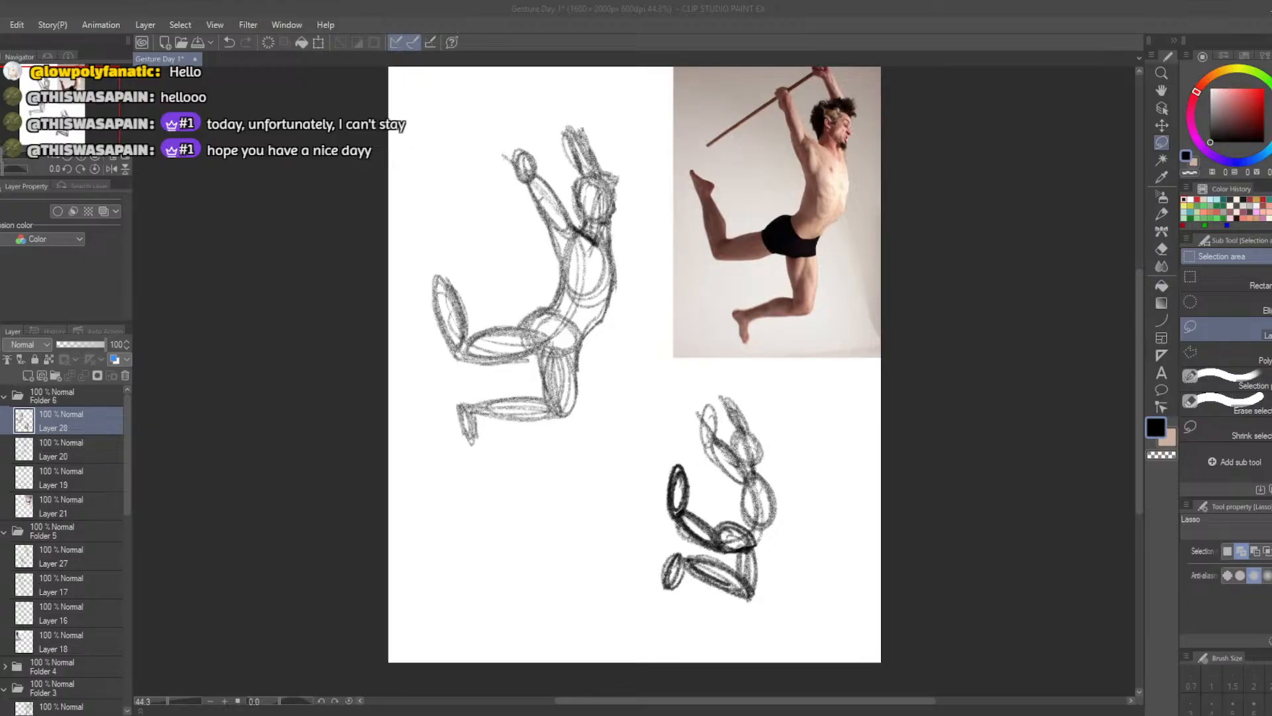
left_click(5, 399)
left_click(5, 416)
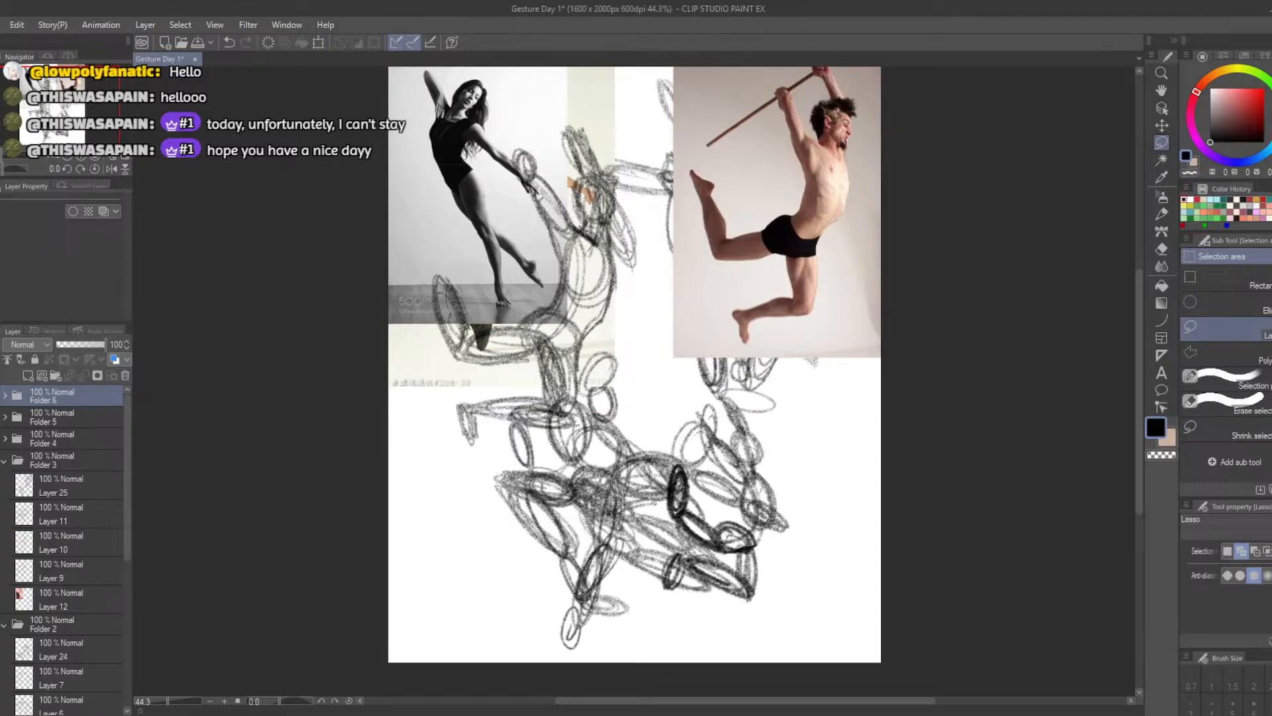
left_click(5, 461)
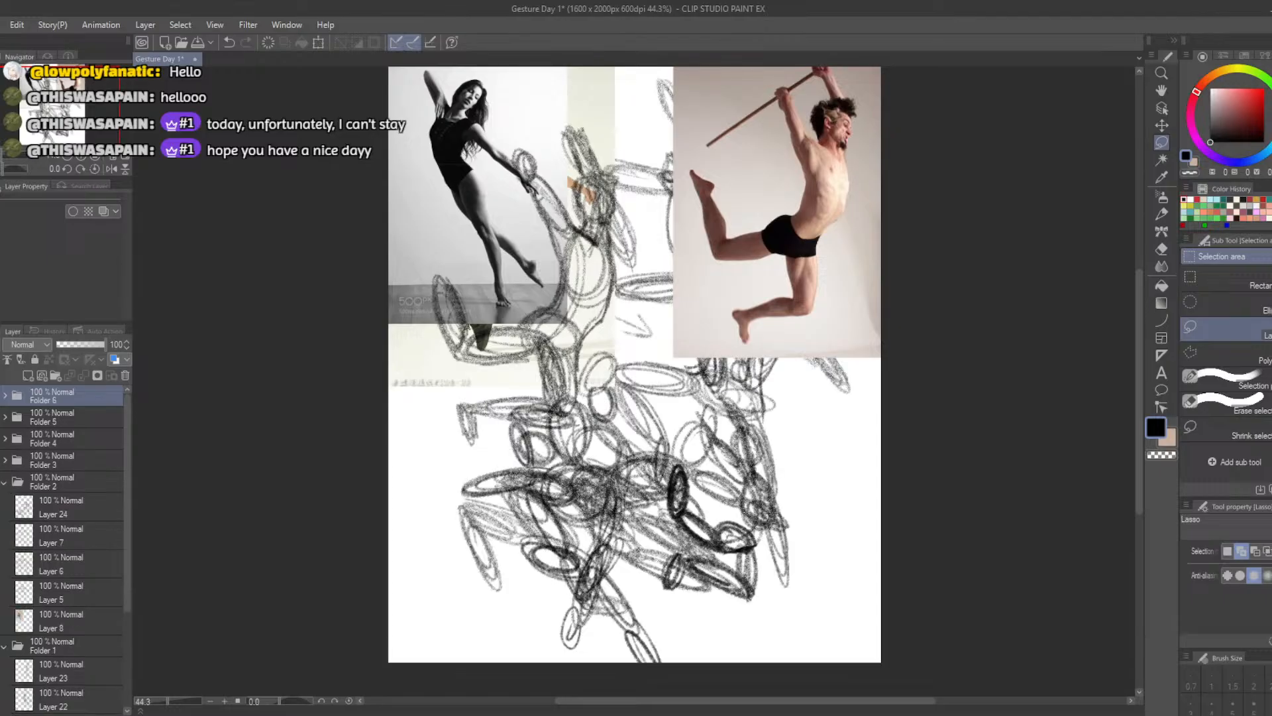
left_click(3, 647)
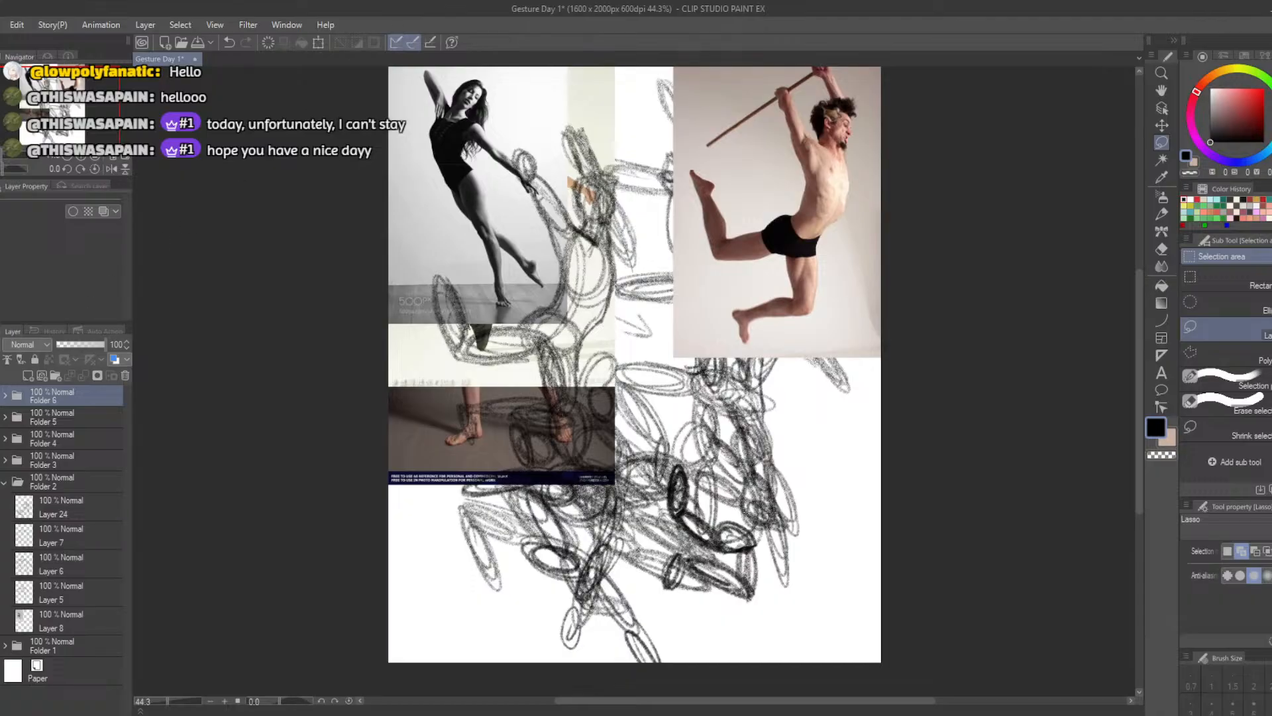
Collapse Folder 2 and hide Folders 5, 4, 3, 2 and 1, leaving only the leaping man study of Folder 6 on the canvas
left_click(0, 417)
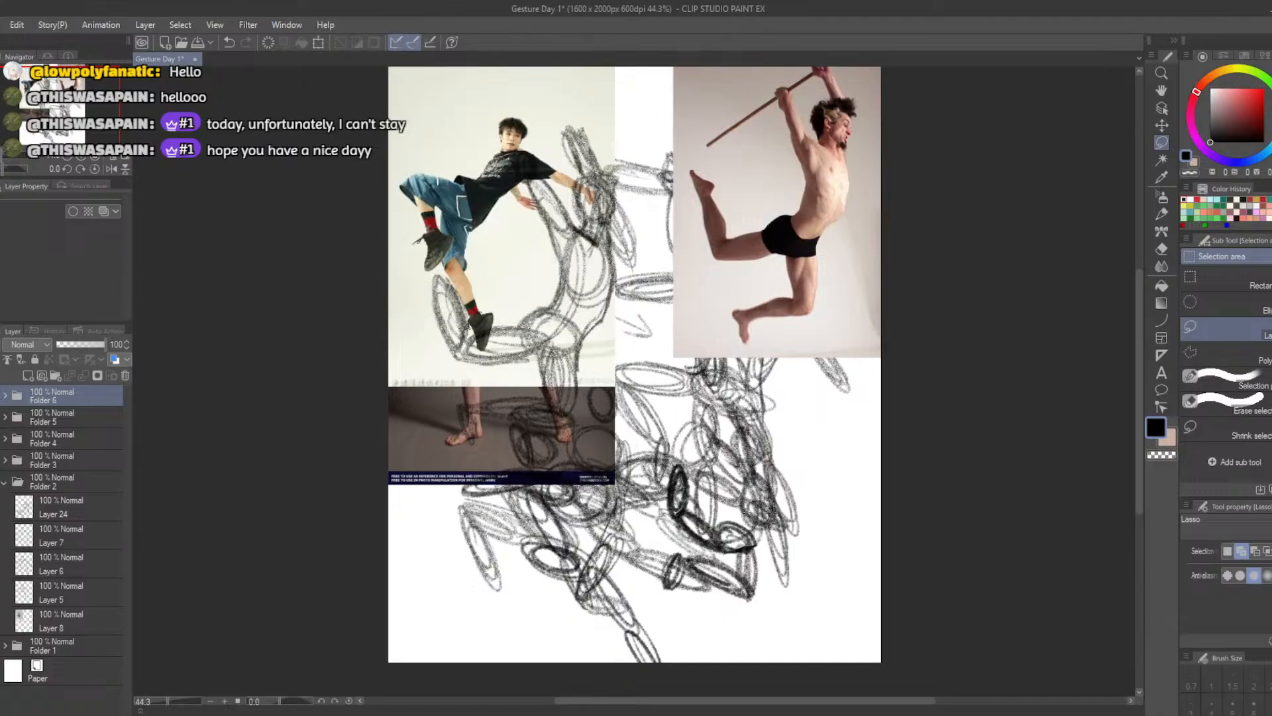
left_click(0, 438)
left_click(0, 438)
left_click(0, 460)
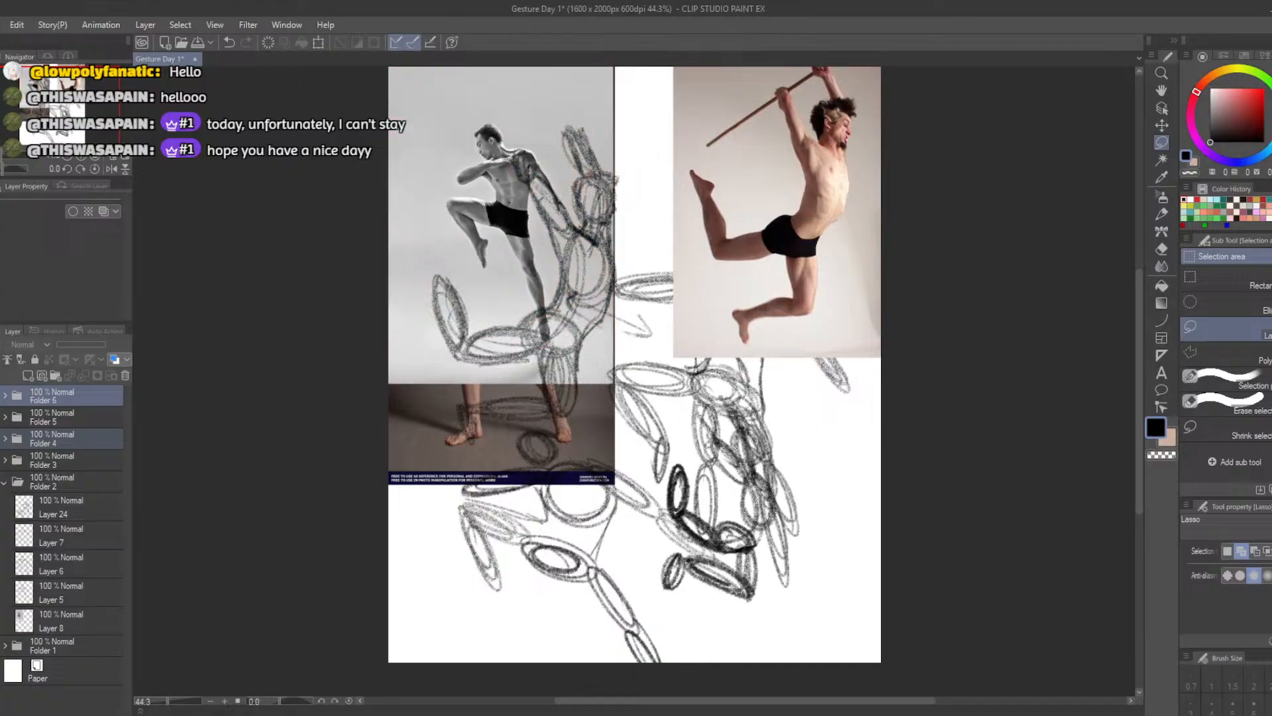
left_click(0, 482)
left_click(4, 483)
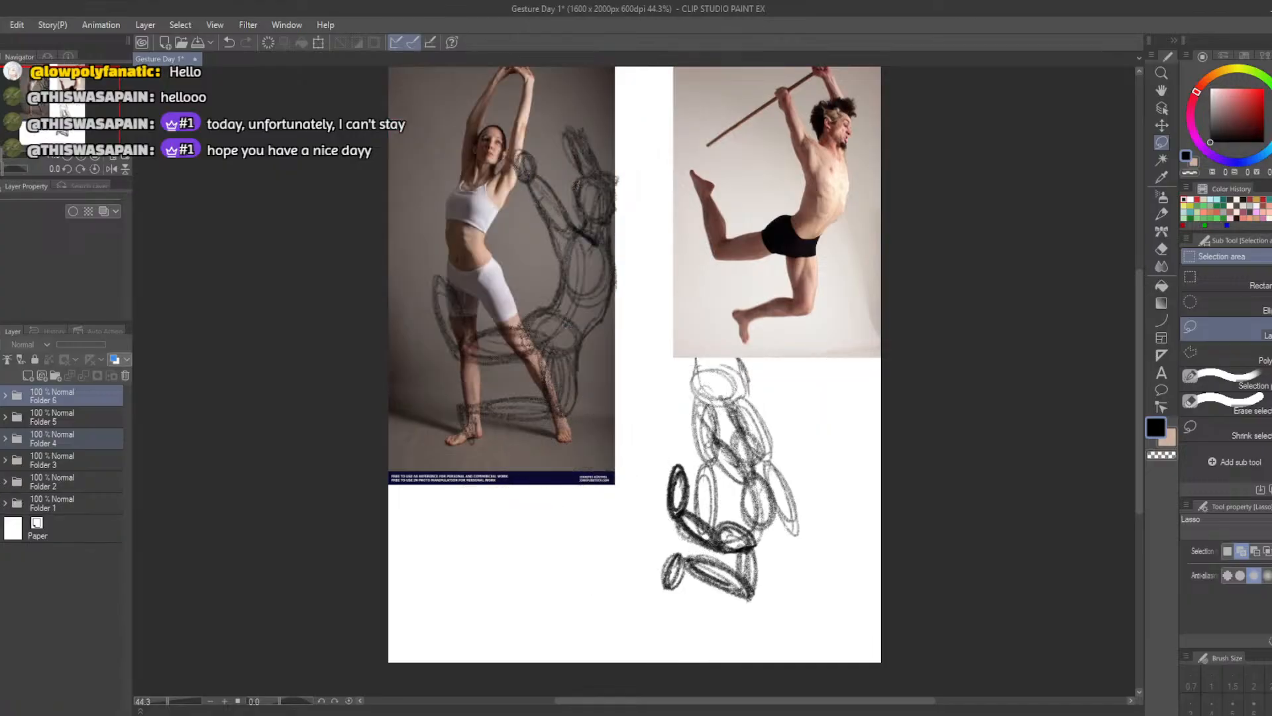
left_click(0, 503)
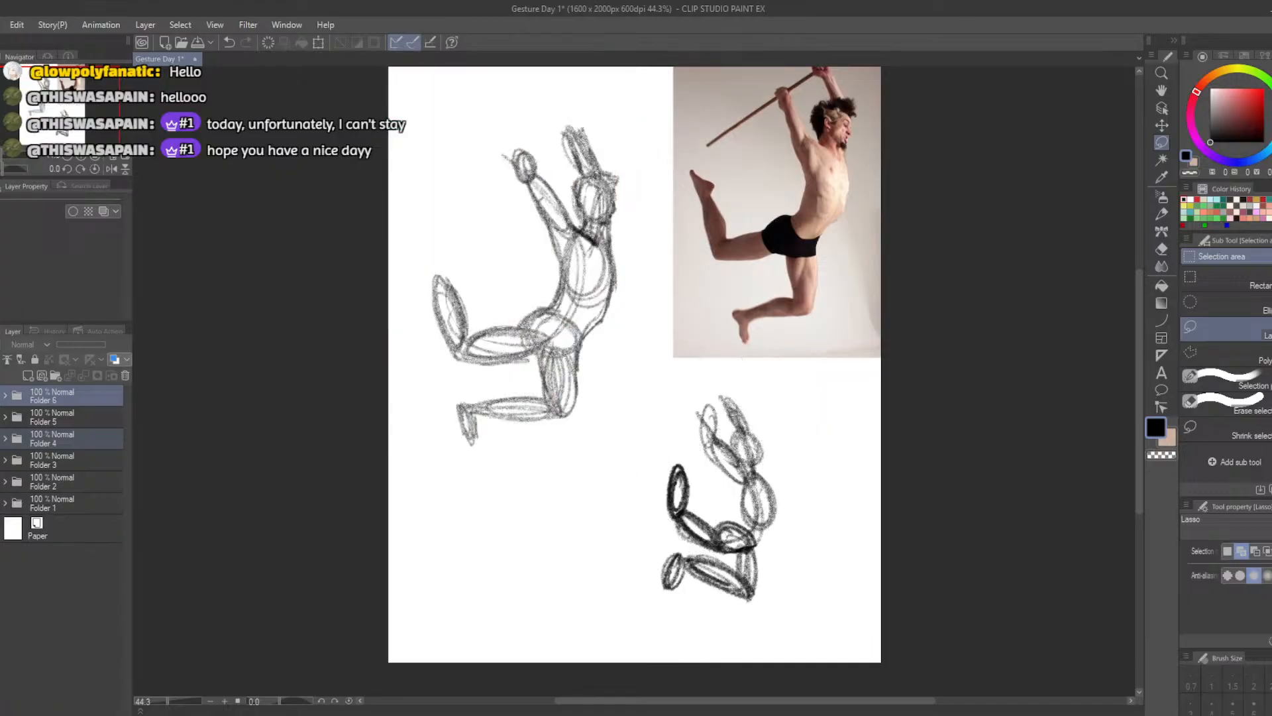
Review the gesture study folders one at a time by switching their visibility, and end on the leaping man study
left_click(0, 396)
left_click(0, 482)
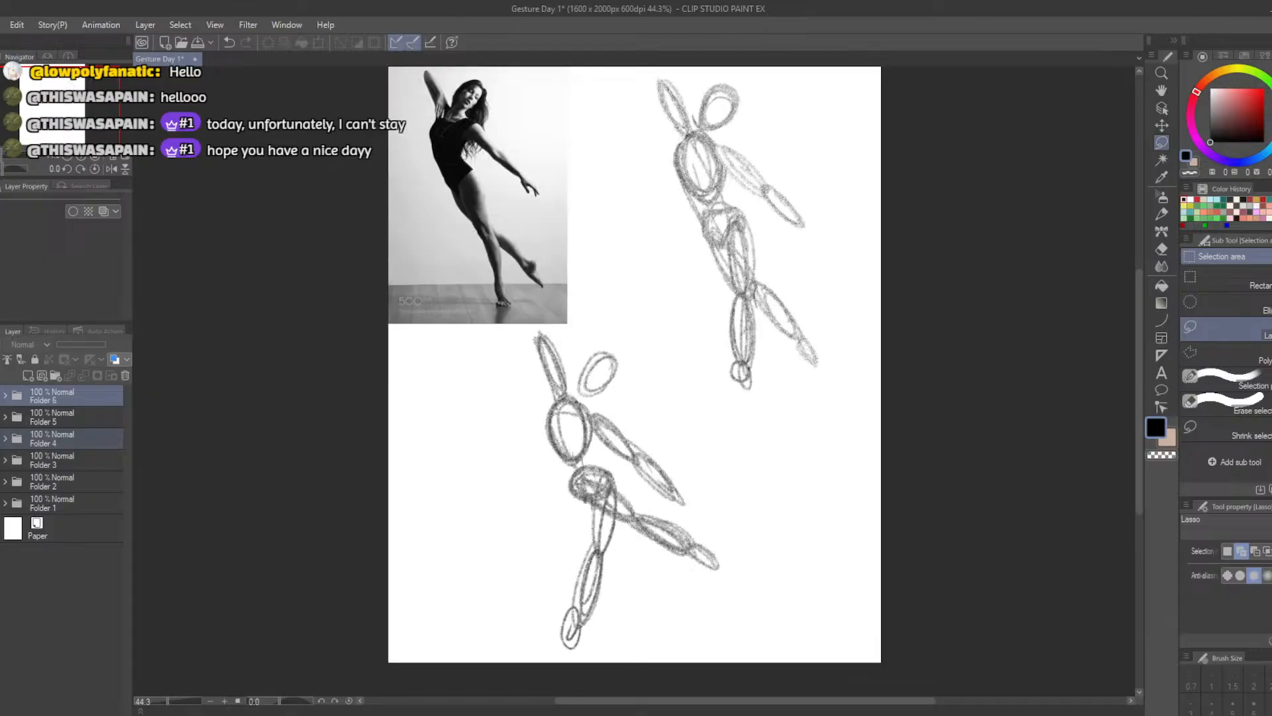
left_click(0, 482)
left_click(0, 460)
left_click(0, 460)
left_click(0, 437)
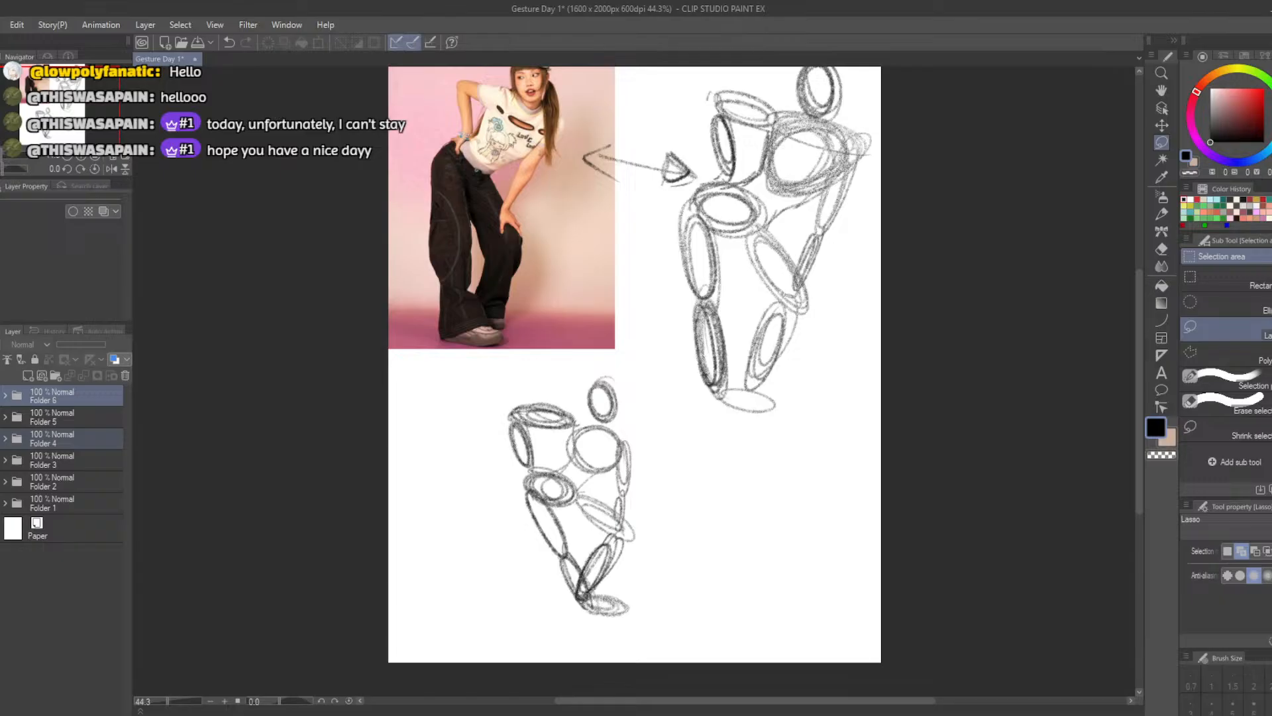
left_click(0, 438)
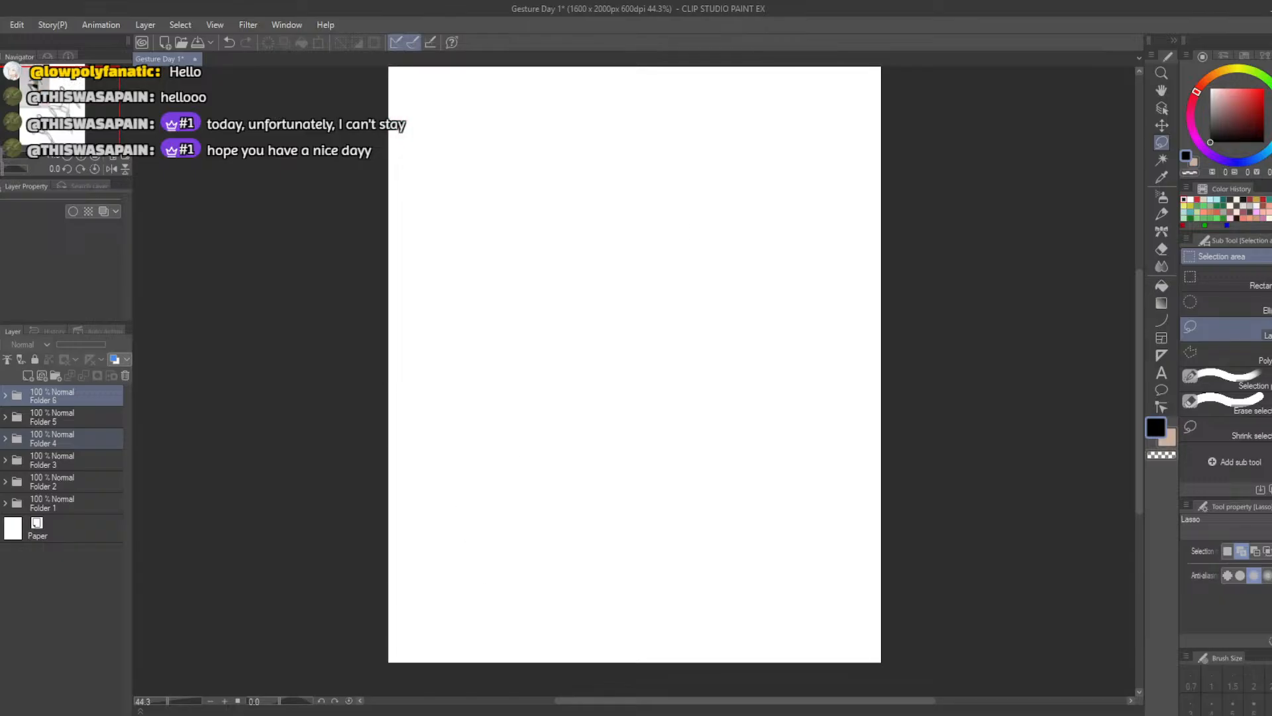
left_click(0, 417)
left_click(0, 417)
left_click(0, 395)
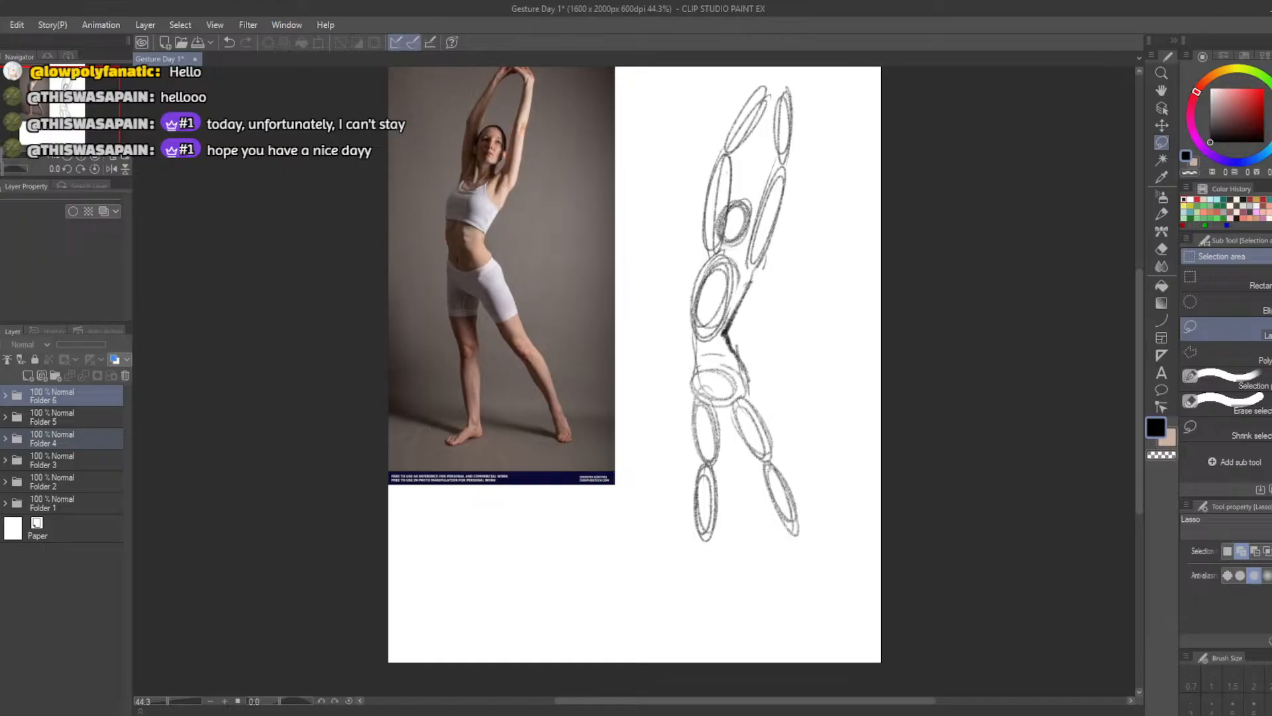
left_click(0, 395)
left_click(0, 416)
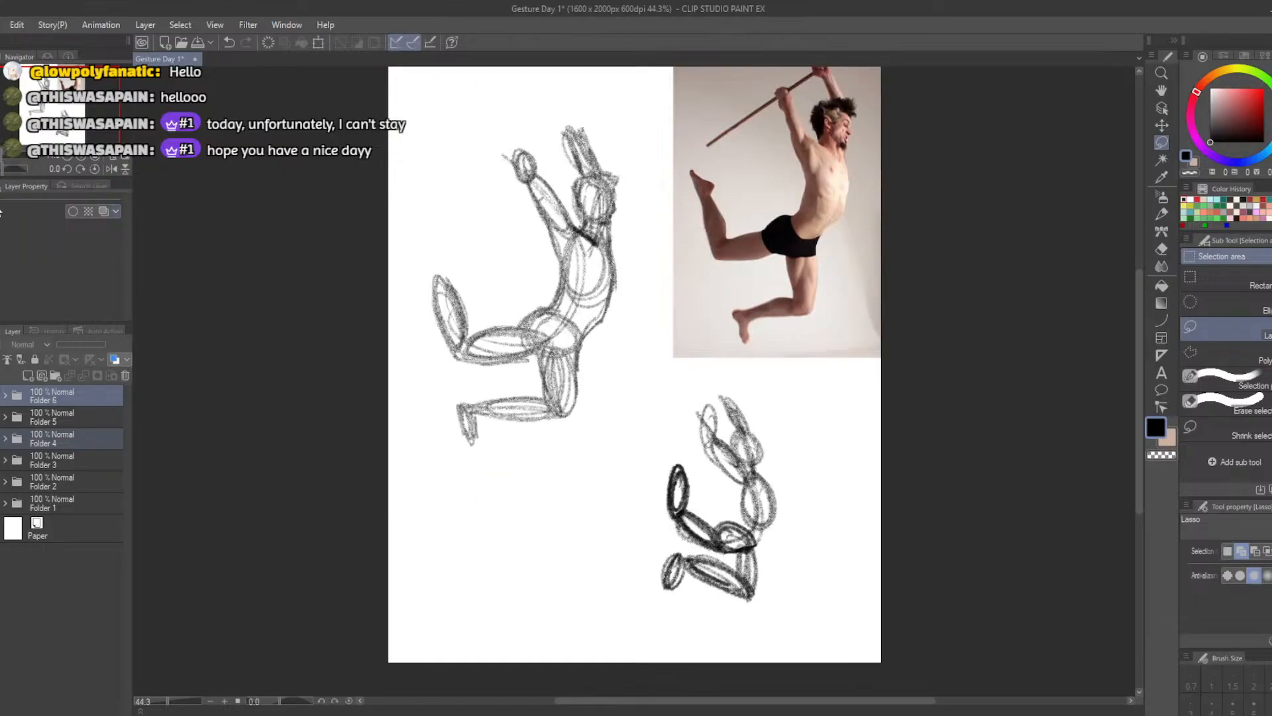
Save the document and export the leaping man study as a PNG named "Gesture Day 2 -5"
left_click(1, 25)
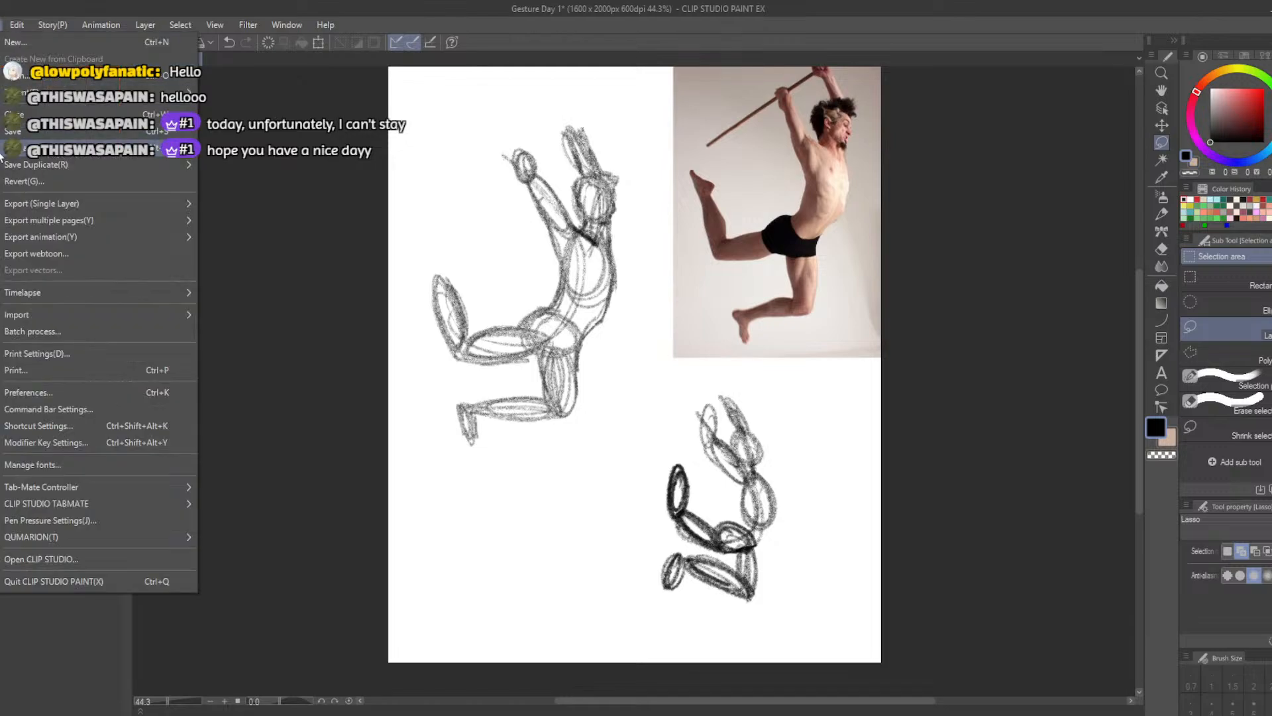
left_click(16, 132)
left_click(1, 25)
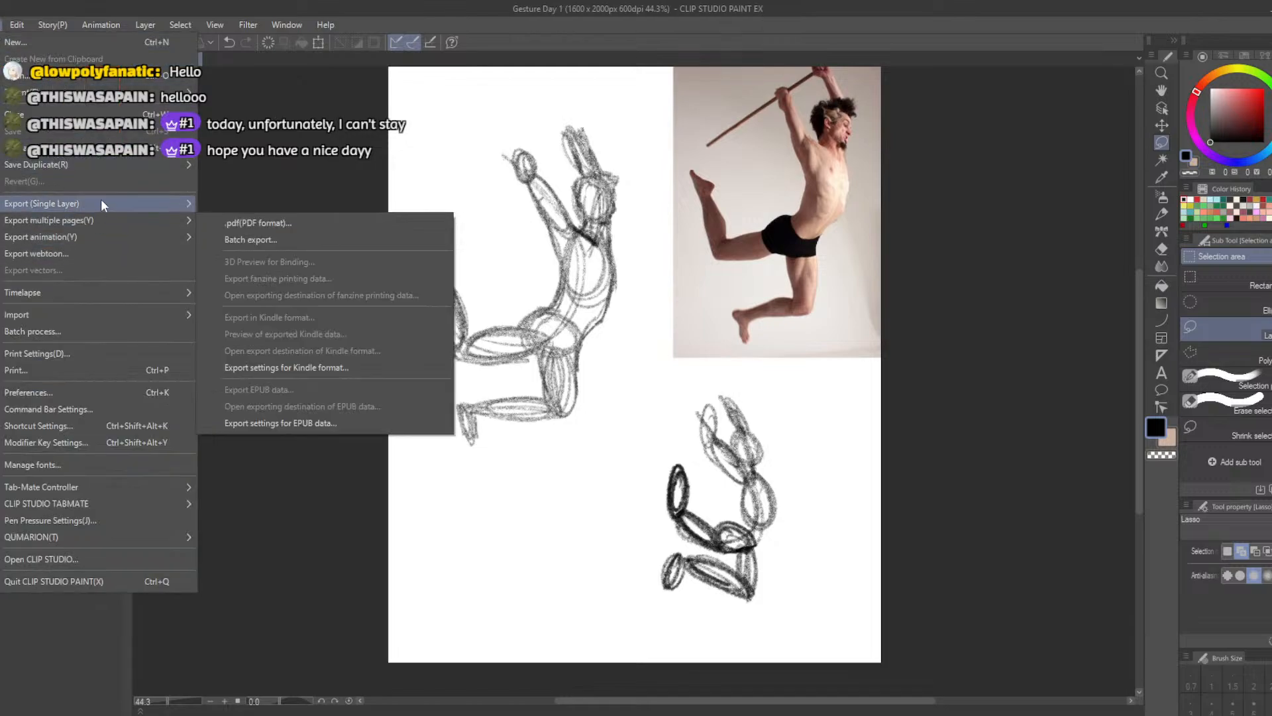
mouse_move(101, 202)
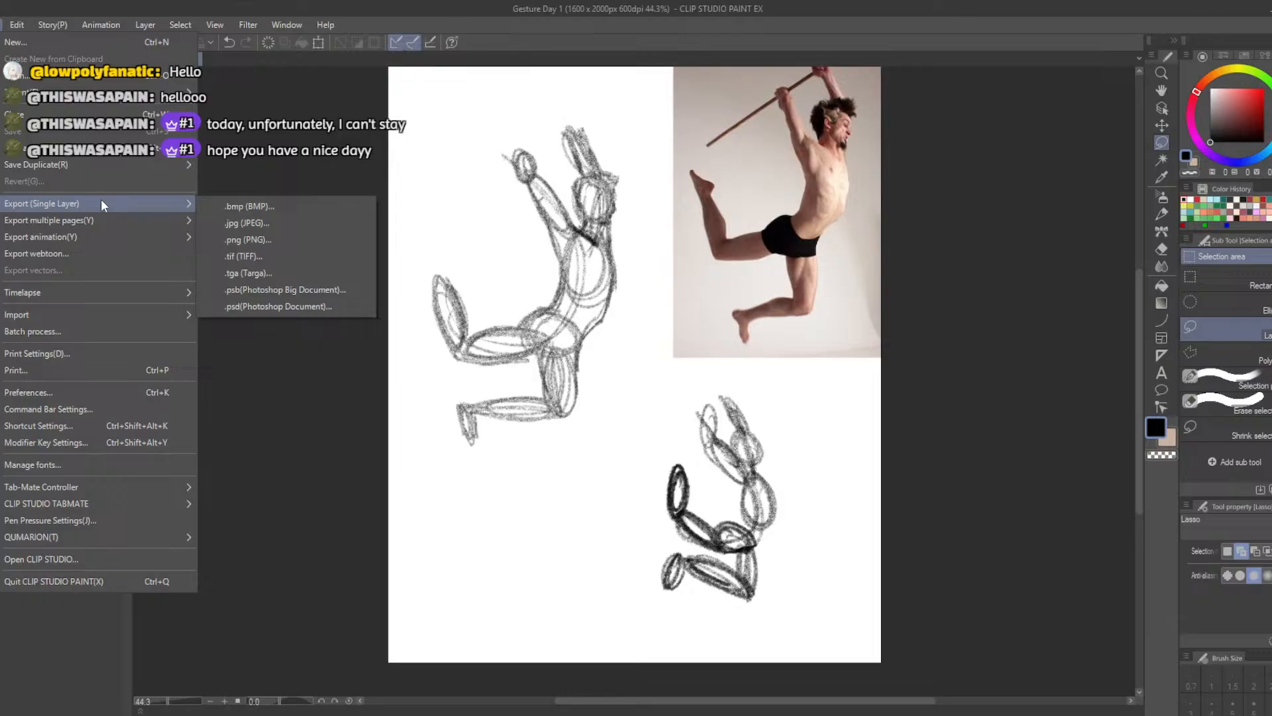
left_click(237, 240)
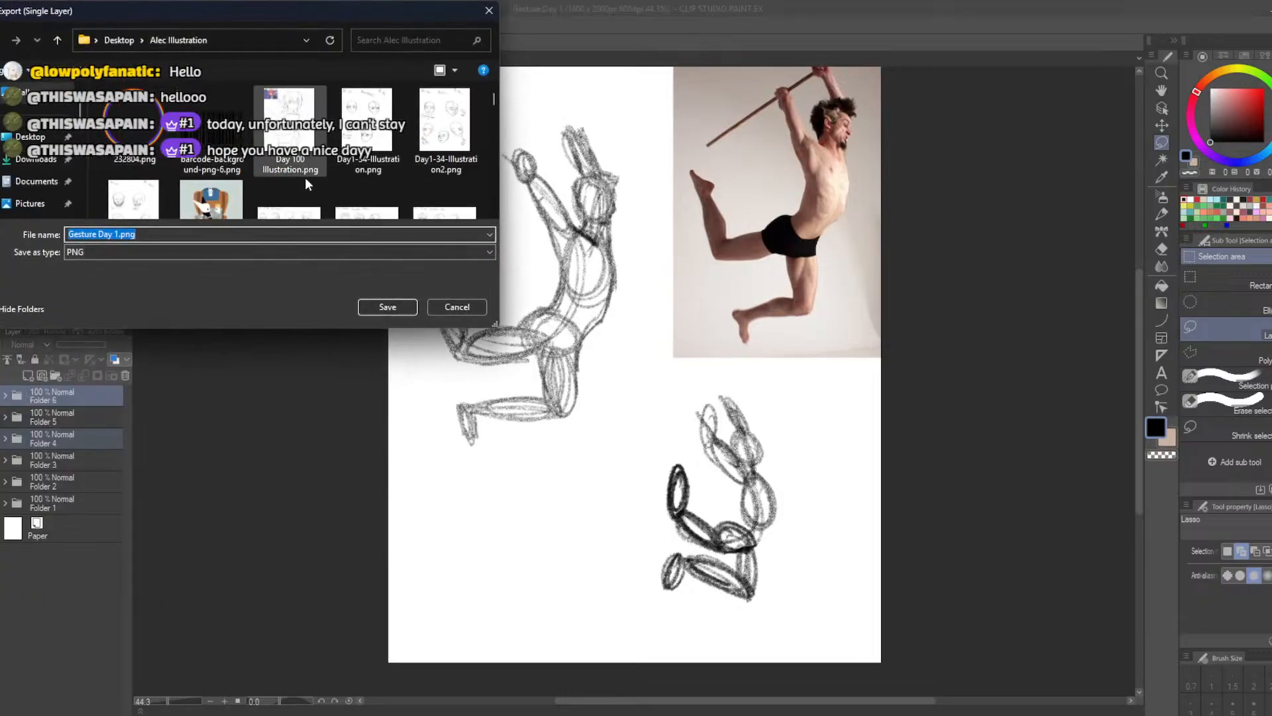
left_click(116, 234)
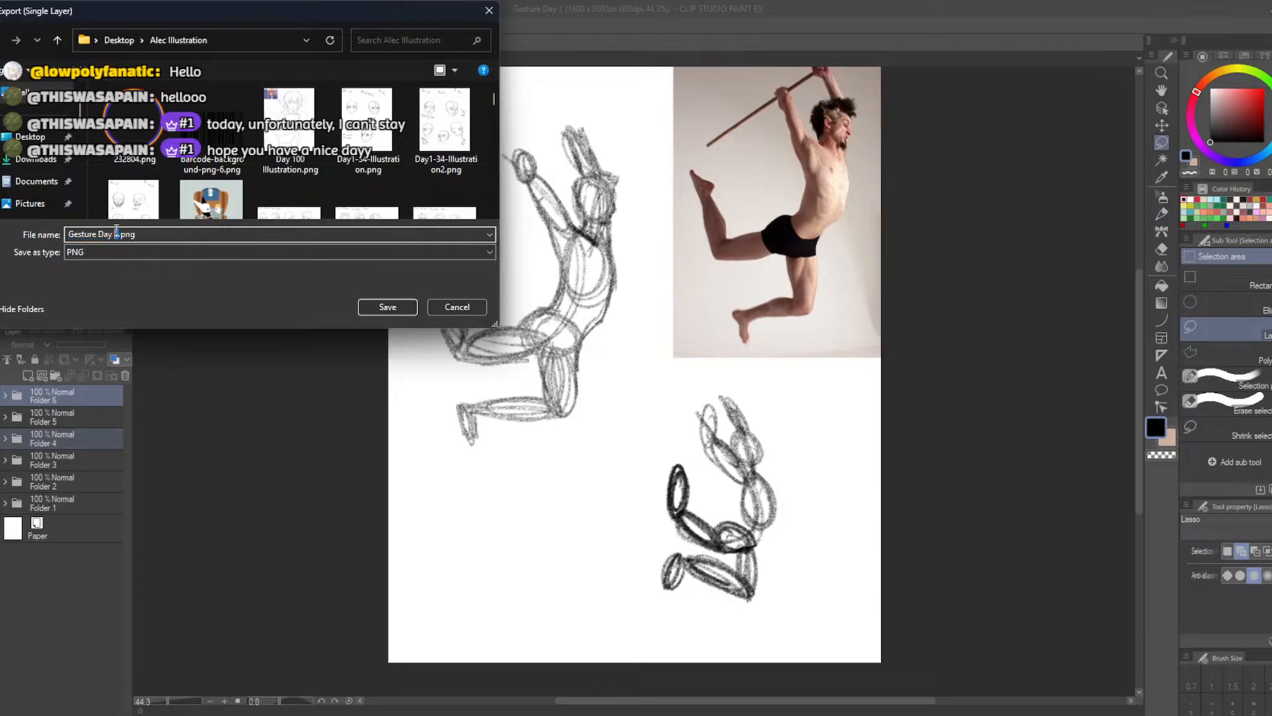
type("2 -5")
left_click(390, 305)
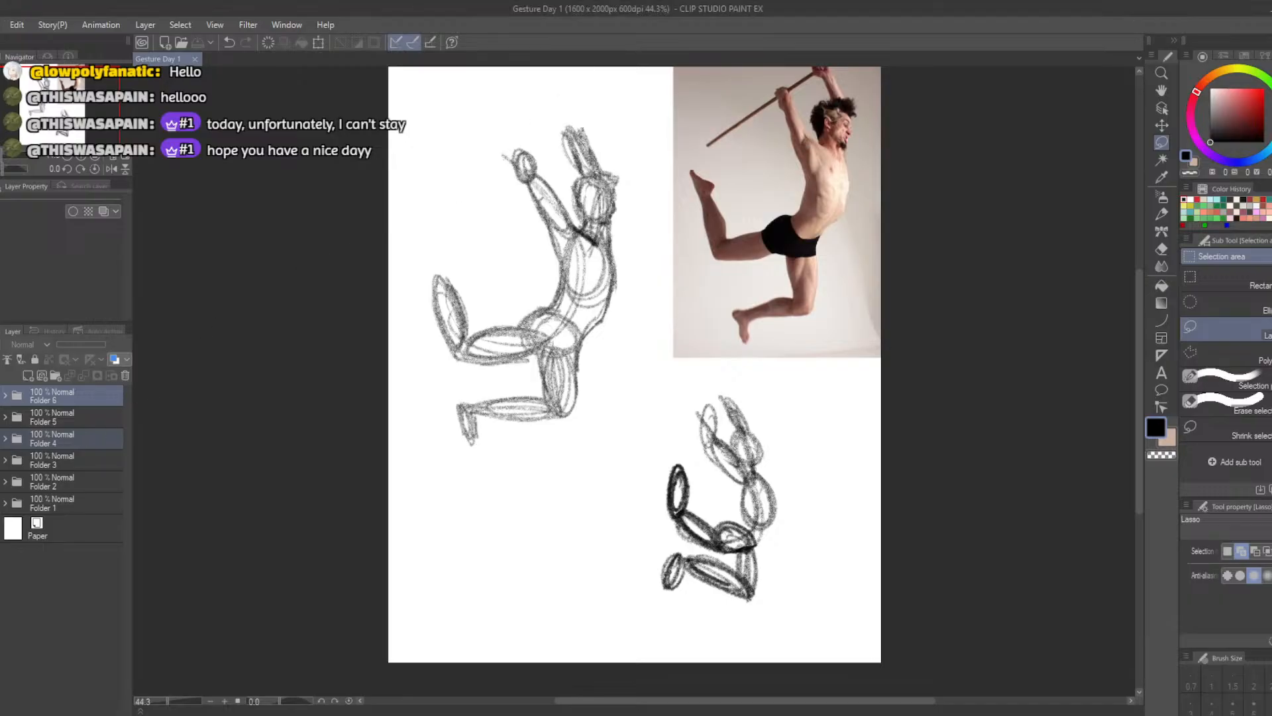
Show only the study of the dancer in the black leotard and start a single-layer PNG export of it
left_click(1, 438)
left_click(1, 460)
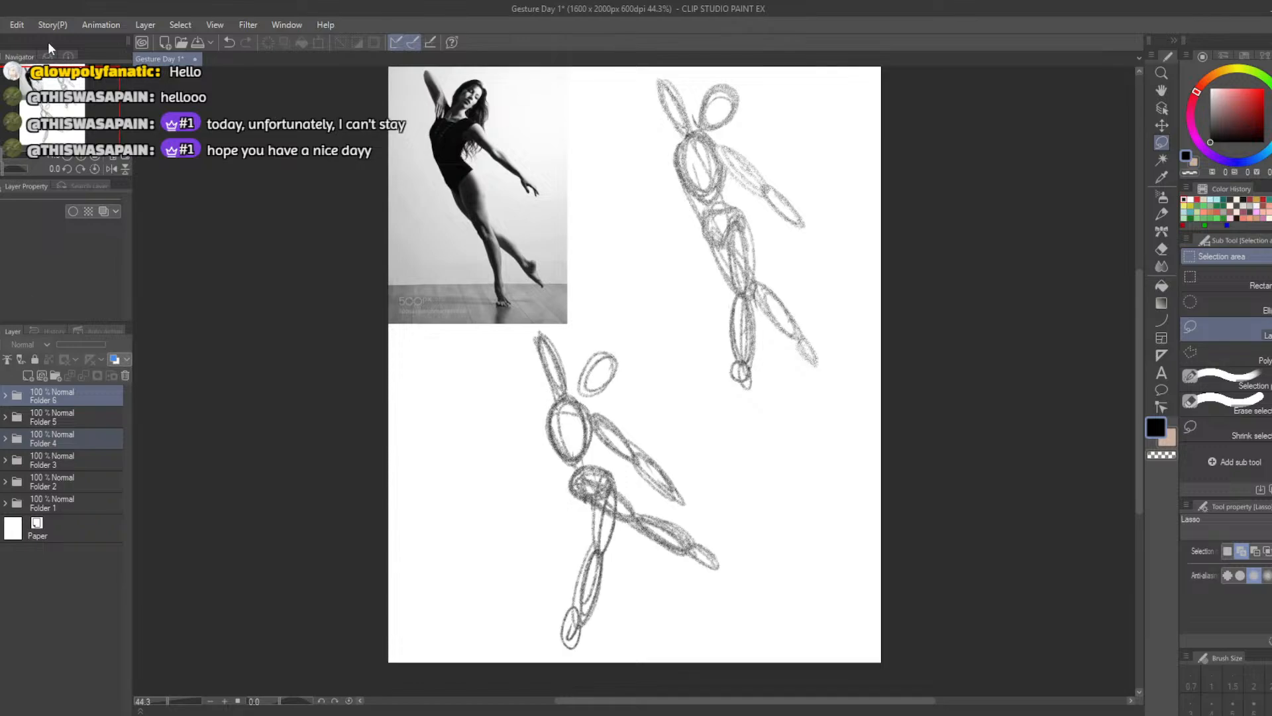
left_click(12, 25)
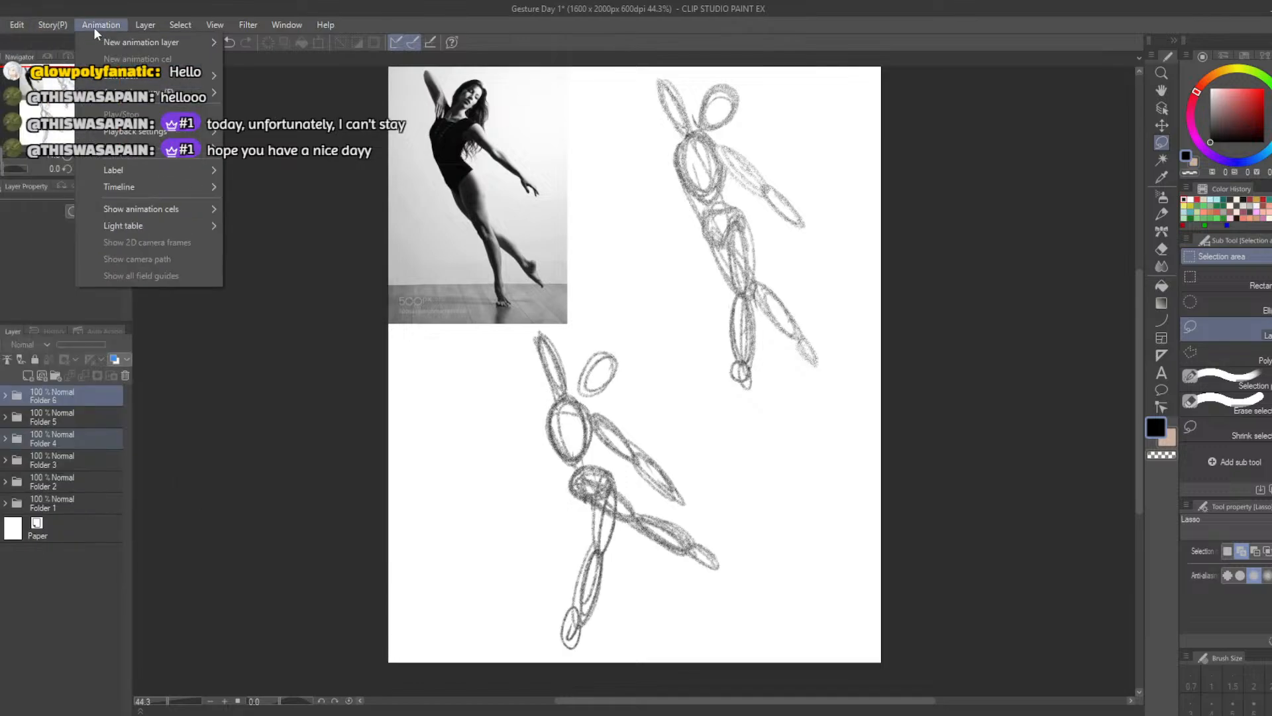
mouse_move(2, 25)
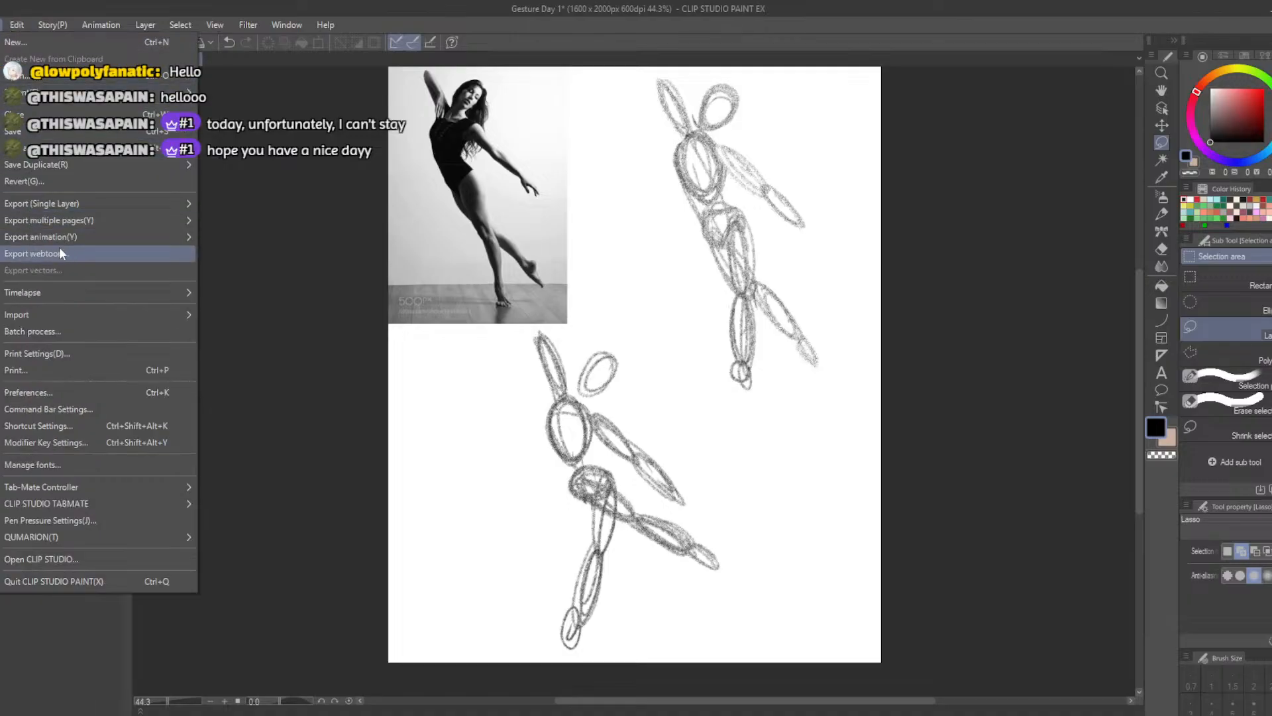
mouse_move(77, 237)
mouse_move(93, 203)
left_click(229, 239)
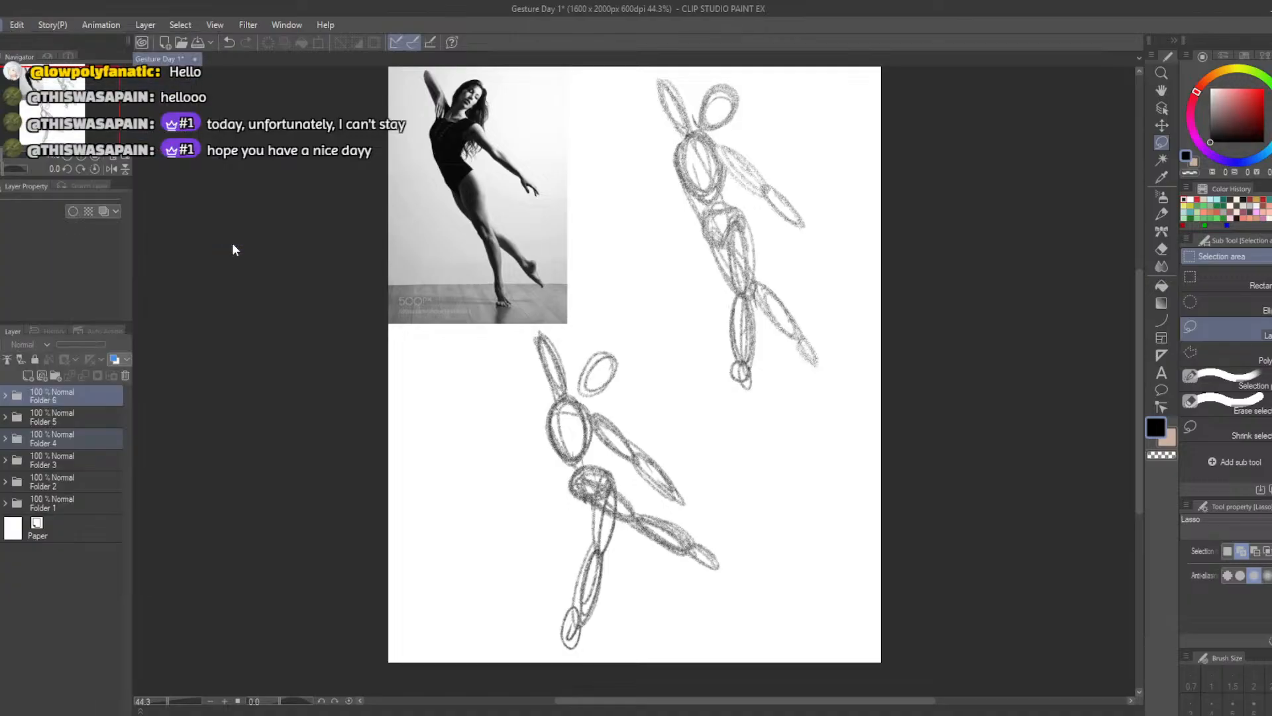
Change the day number in the dancer study's file name to 2 and save the PNG
double_click(117, 234)
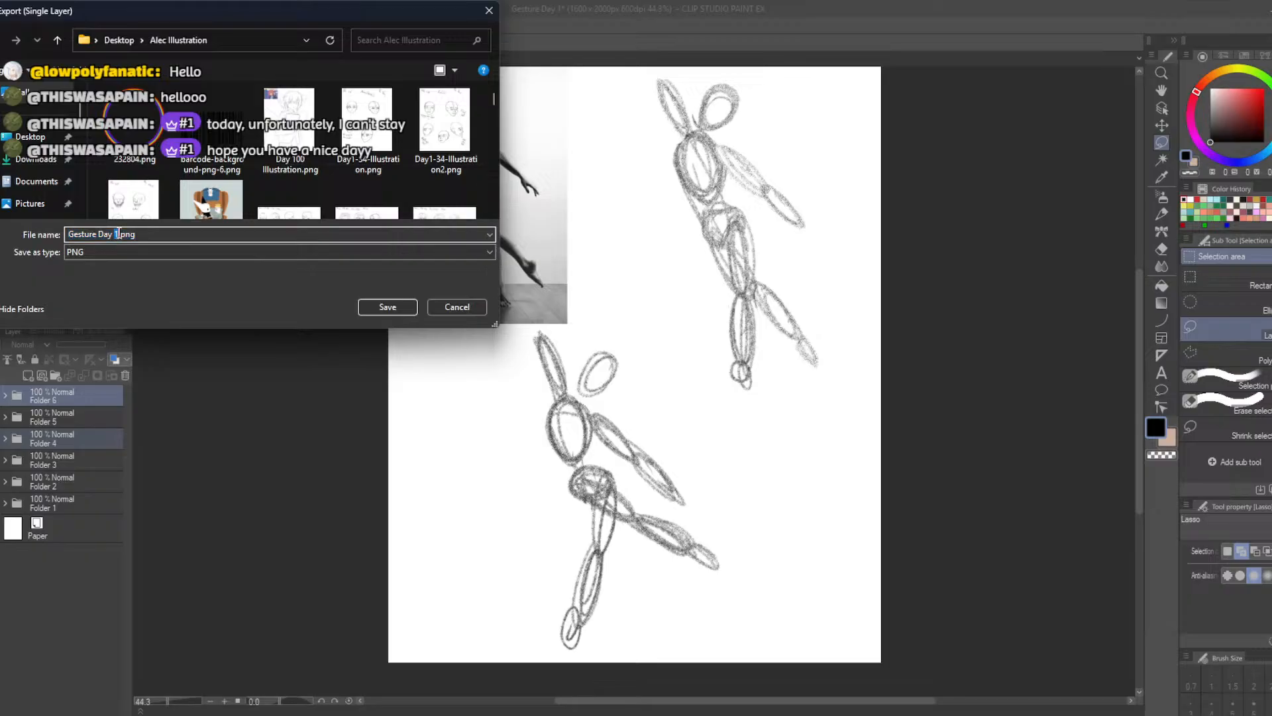
type("32")
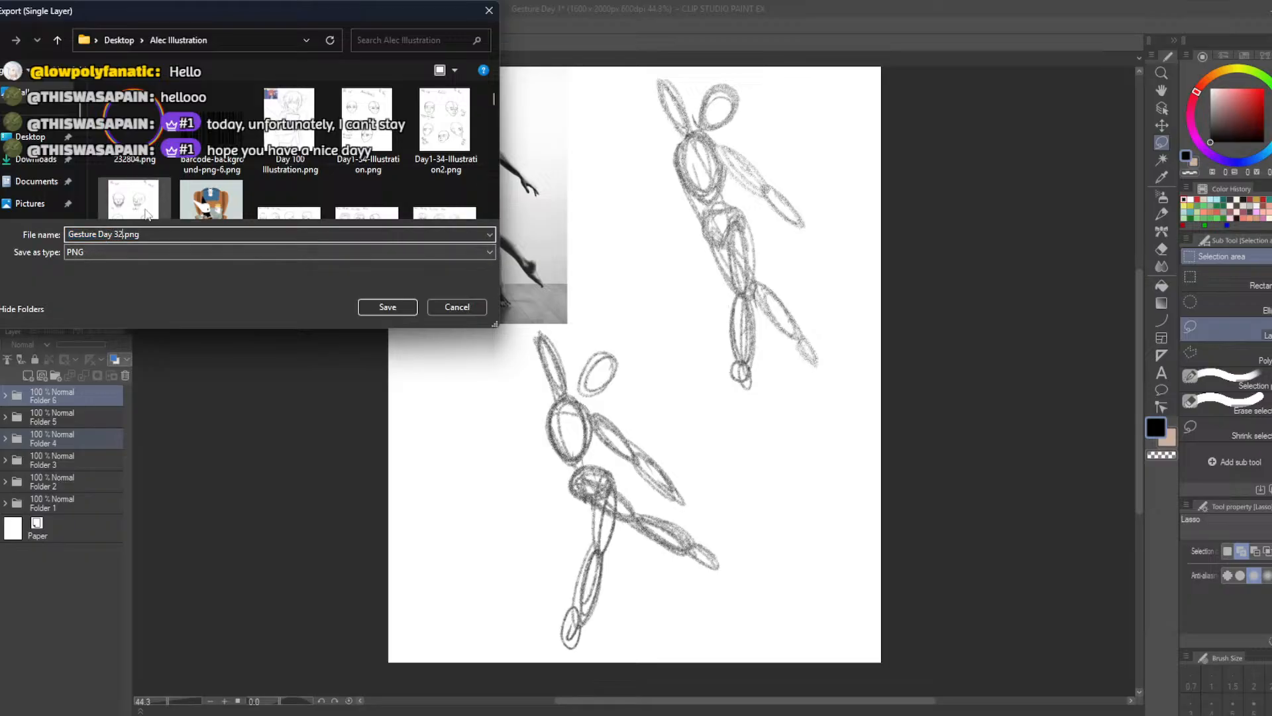
double_click(119, 235)
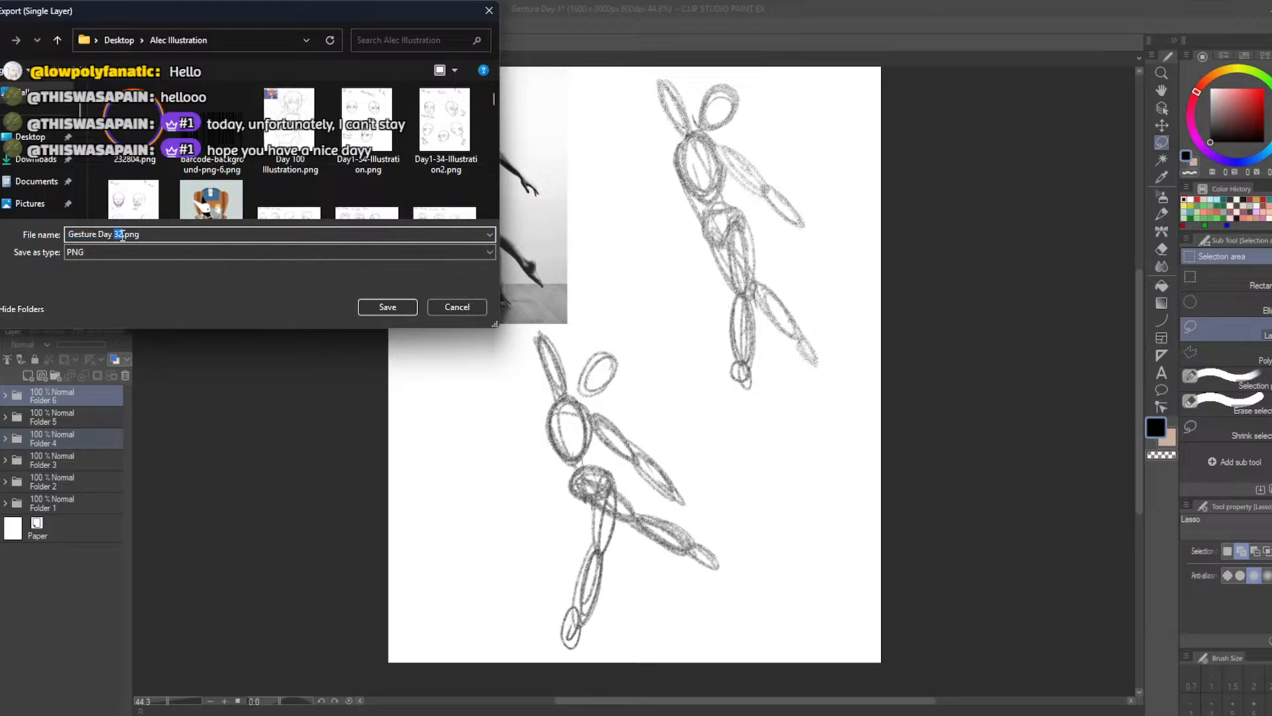
type("209")
key("BackSpace")
double_click(125, 236)
type("2")
left_click(379, 309)
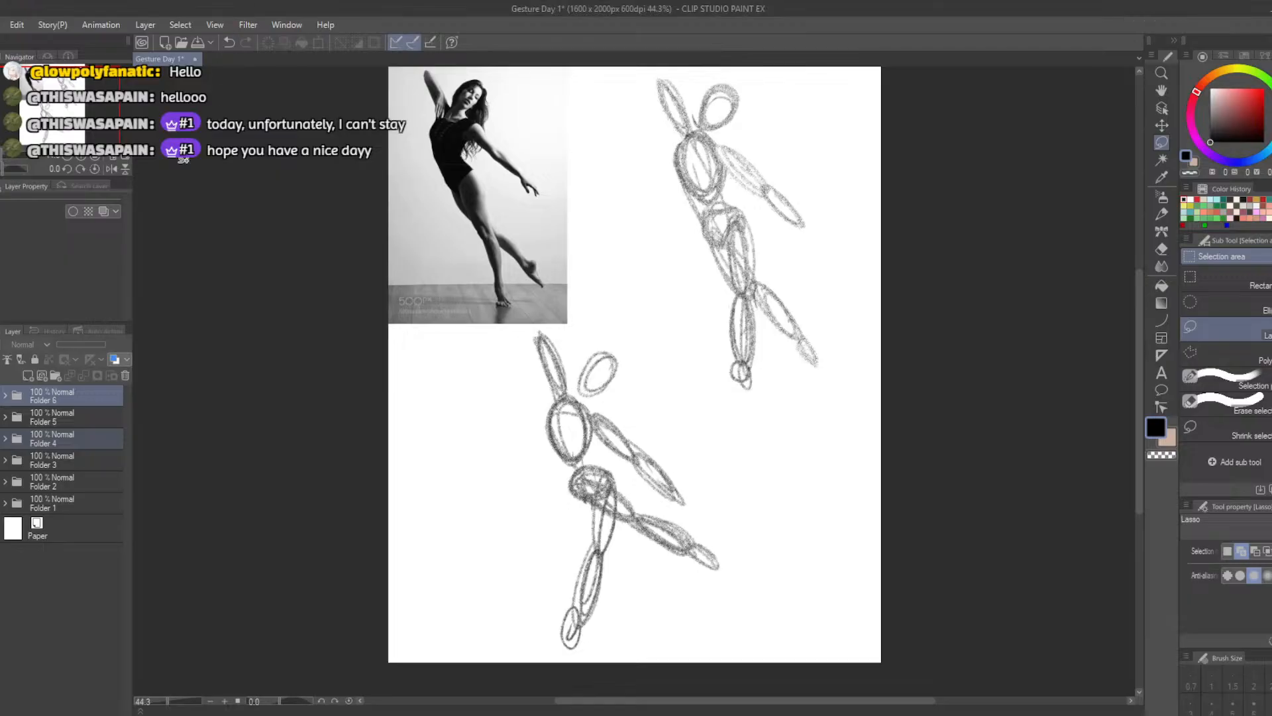
Replace the dancer study on the canvas with the study of the falling young man in blue shorts
left_click(2, 25)
left_click(211, 306)
left_click(0, 482)
left_click(0, 460)
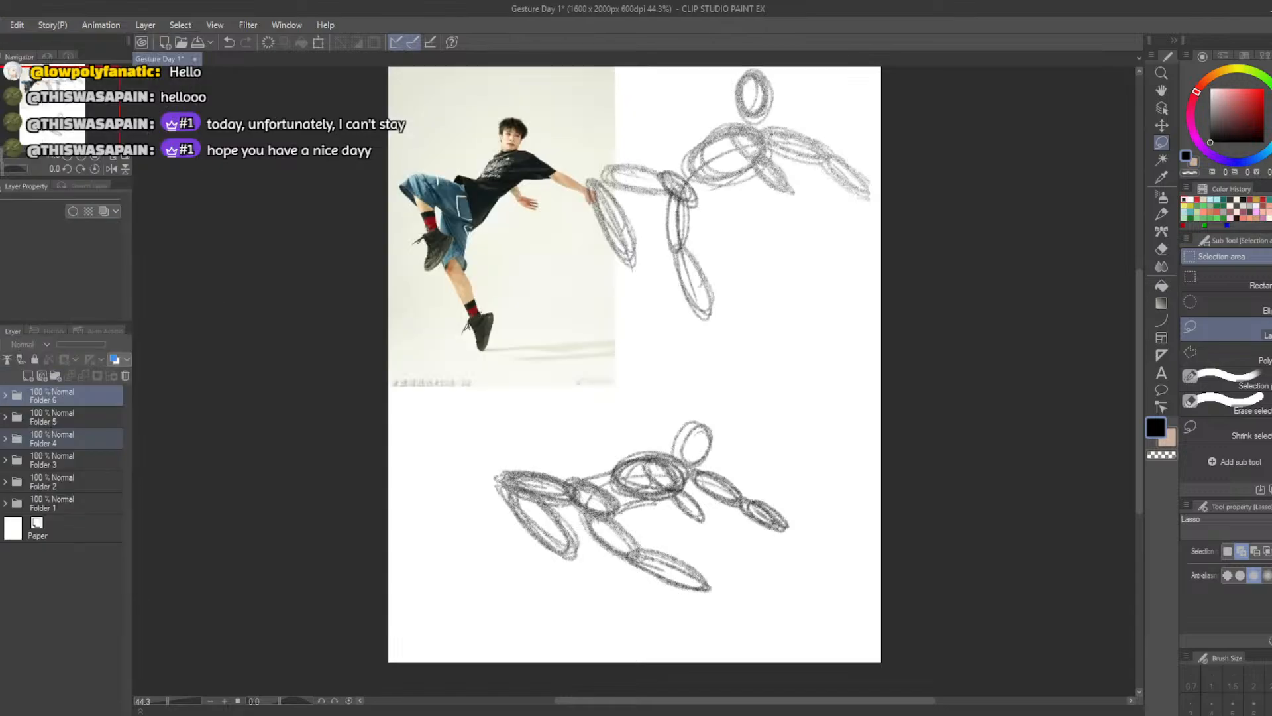
Export the study of the falling young man as a PNG named "Gesture Day 2-3"
left_click(3, 25)
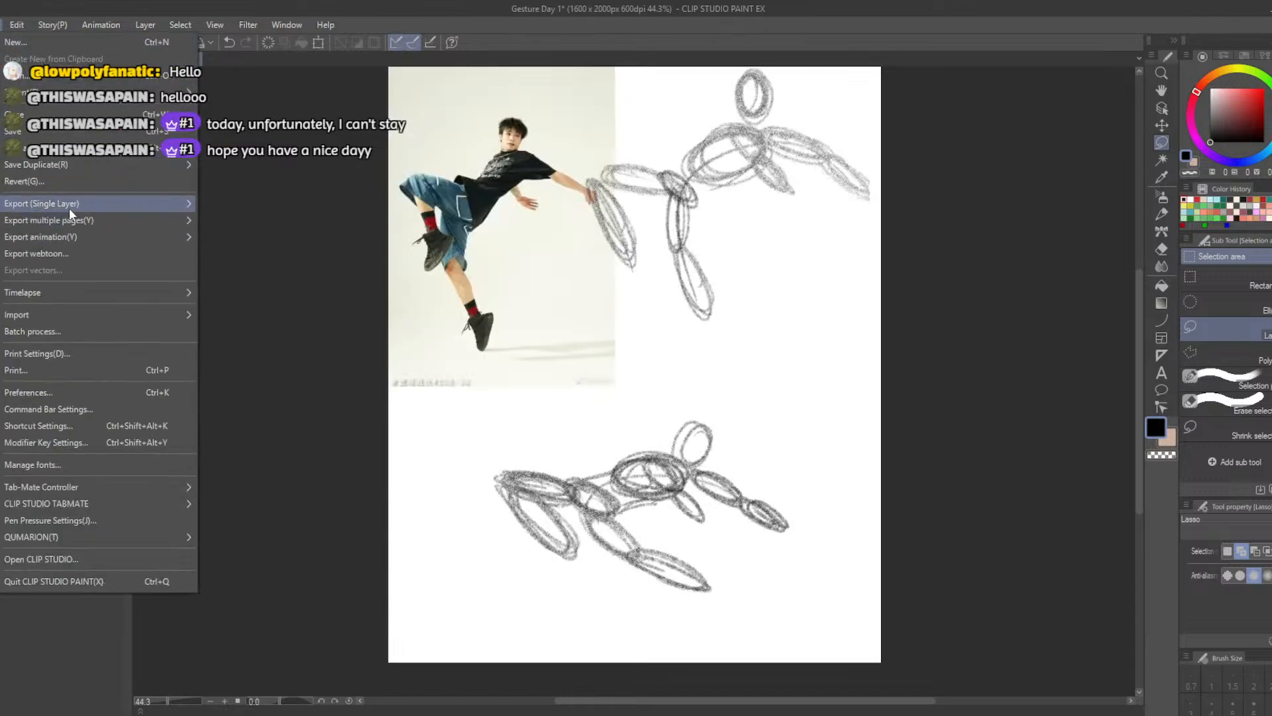
mouse_move(68, 208)
left_click(244, 239)
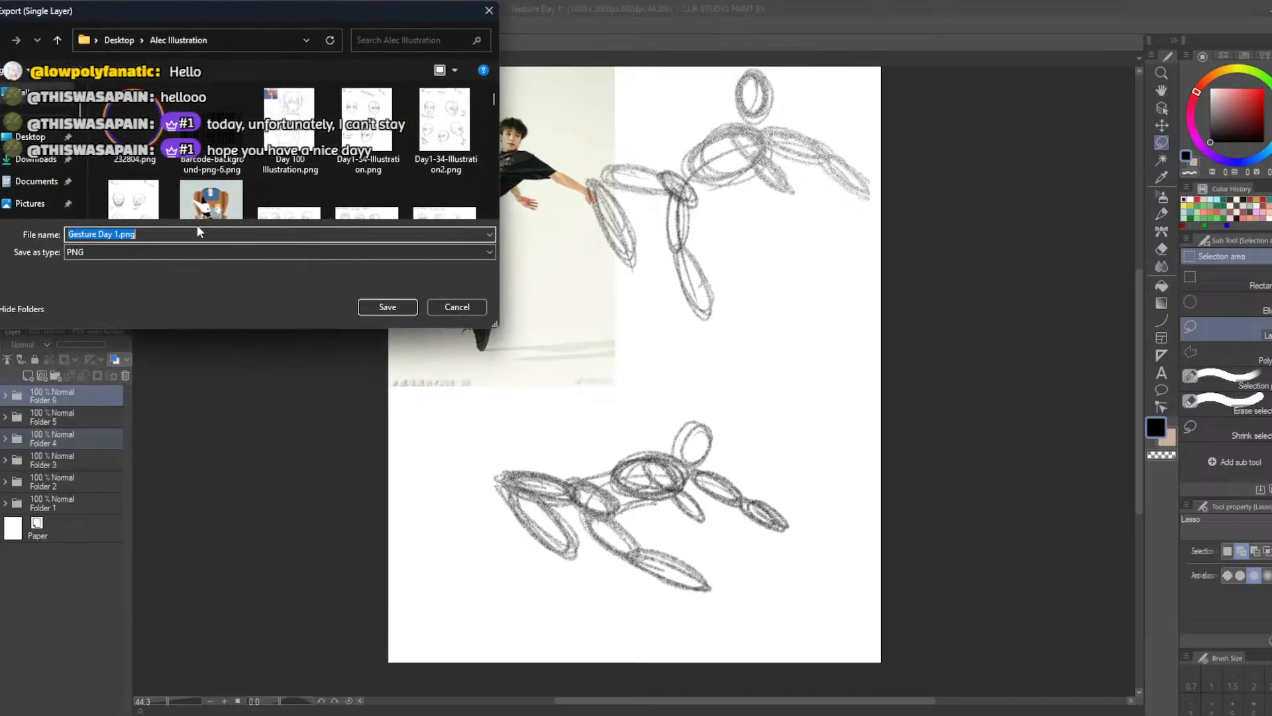
double_click(116, 234)
type("2-3")
left_click(387, 307)
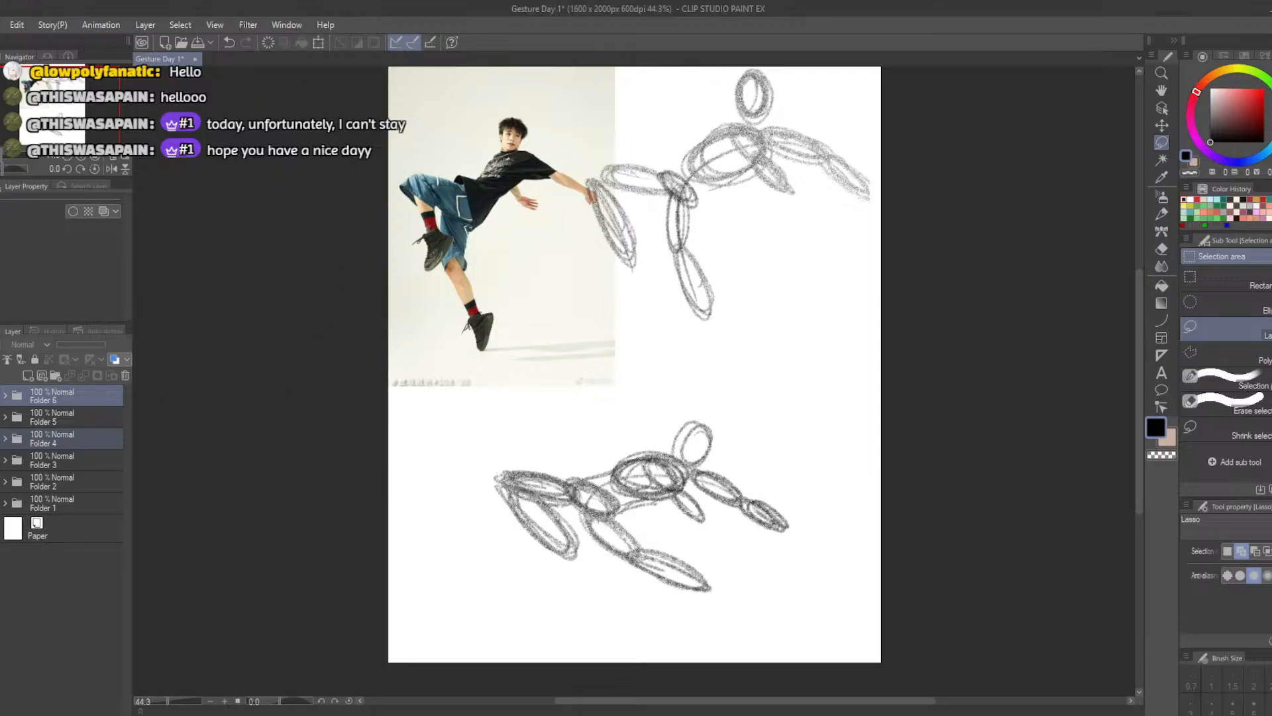
Show only the study of the bending woman in black trousers and export it as a PNG named "Gesture Day 2-2"
left_click(2, 438)
left_click(2, 459)
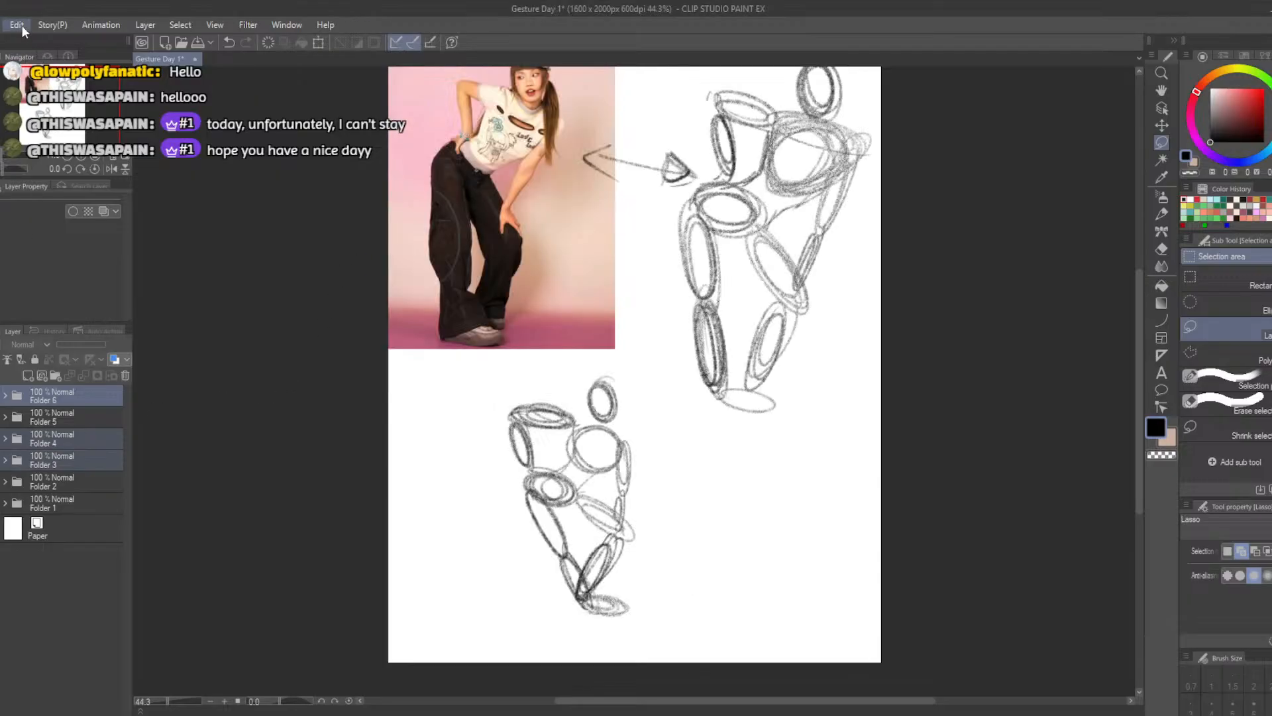
left_click(17, 24)
key("Left")
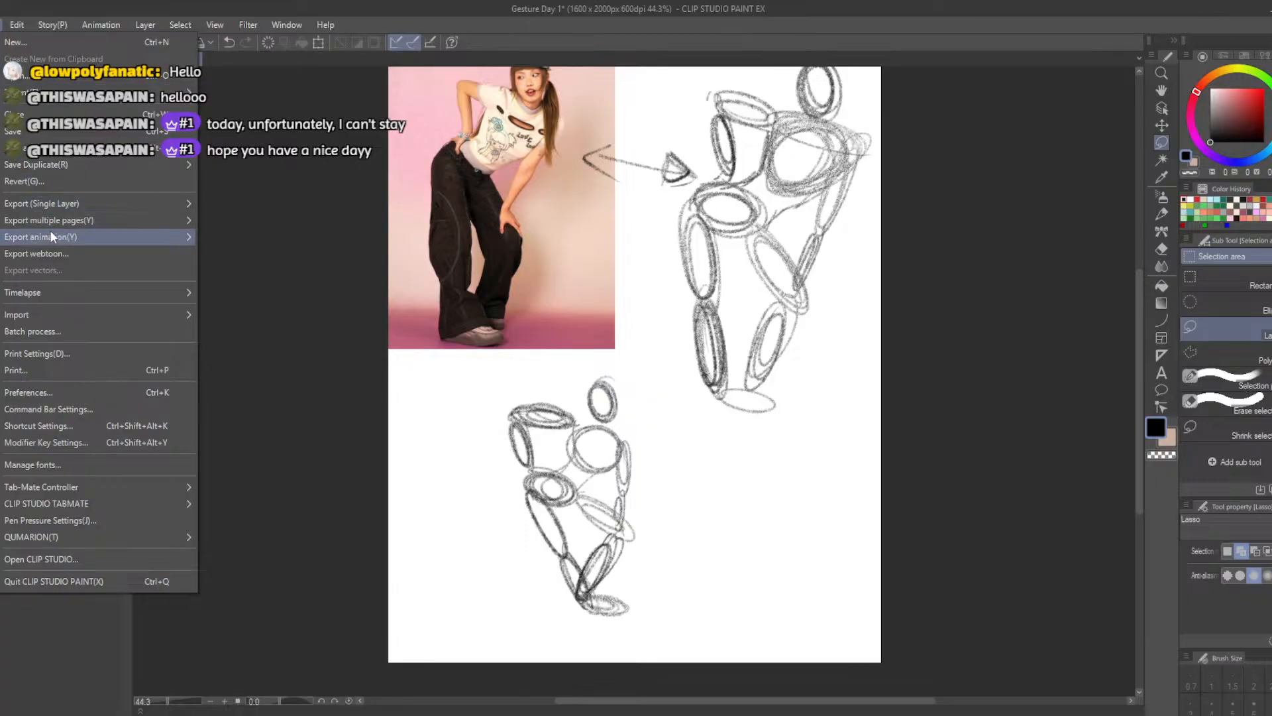
mouse_move(62, 207)
left_click(250, 241)
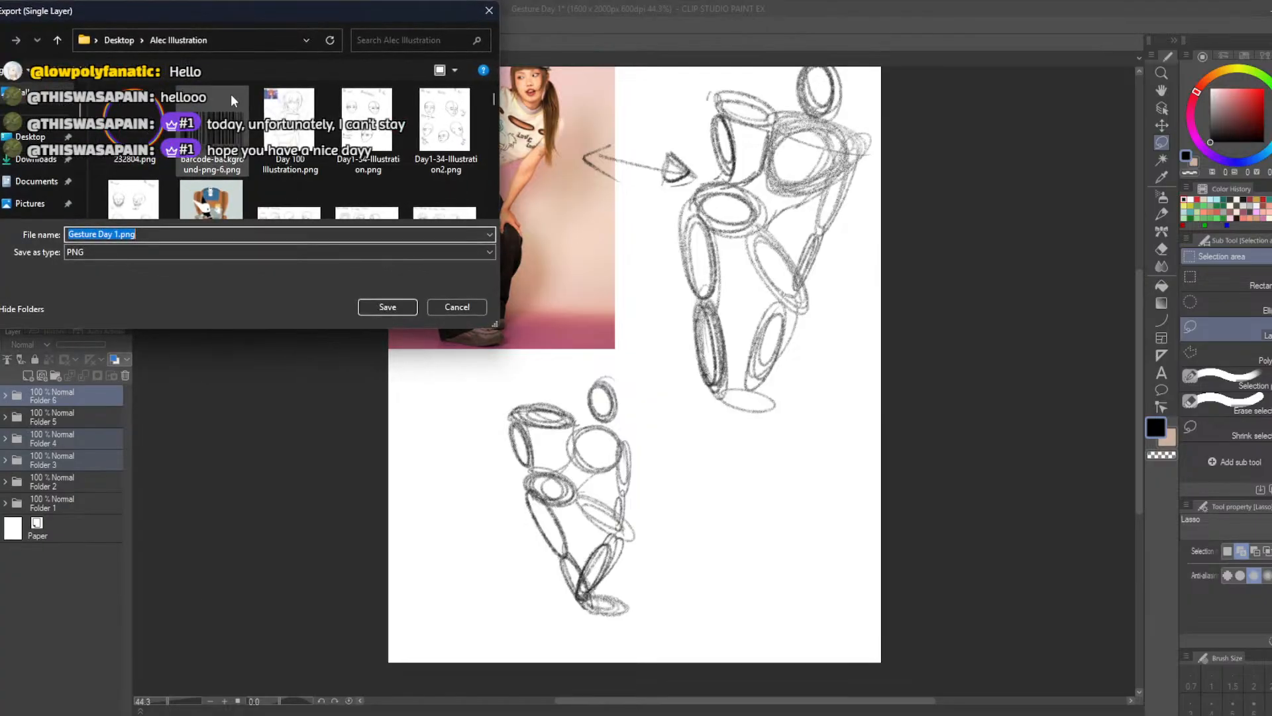
double_click(117, 234)
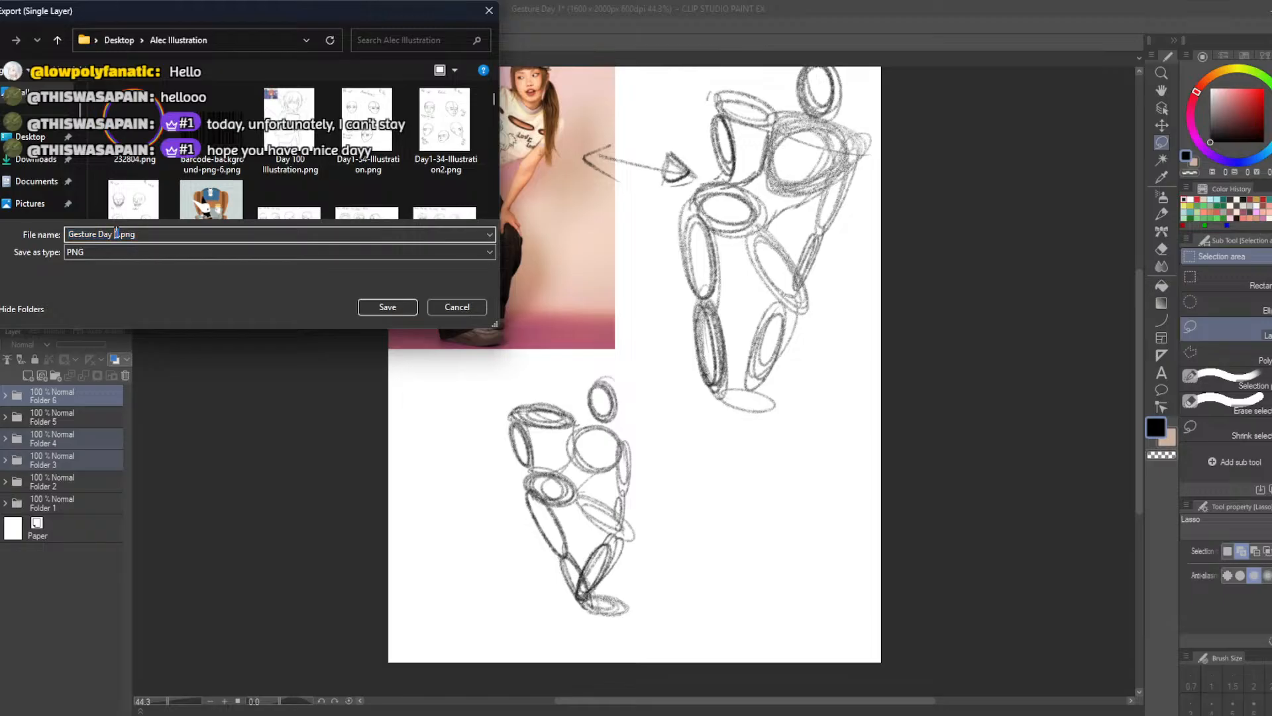
type("1")
key("BackSpace")
type("2-2")
left_click(383, 306)
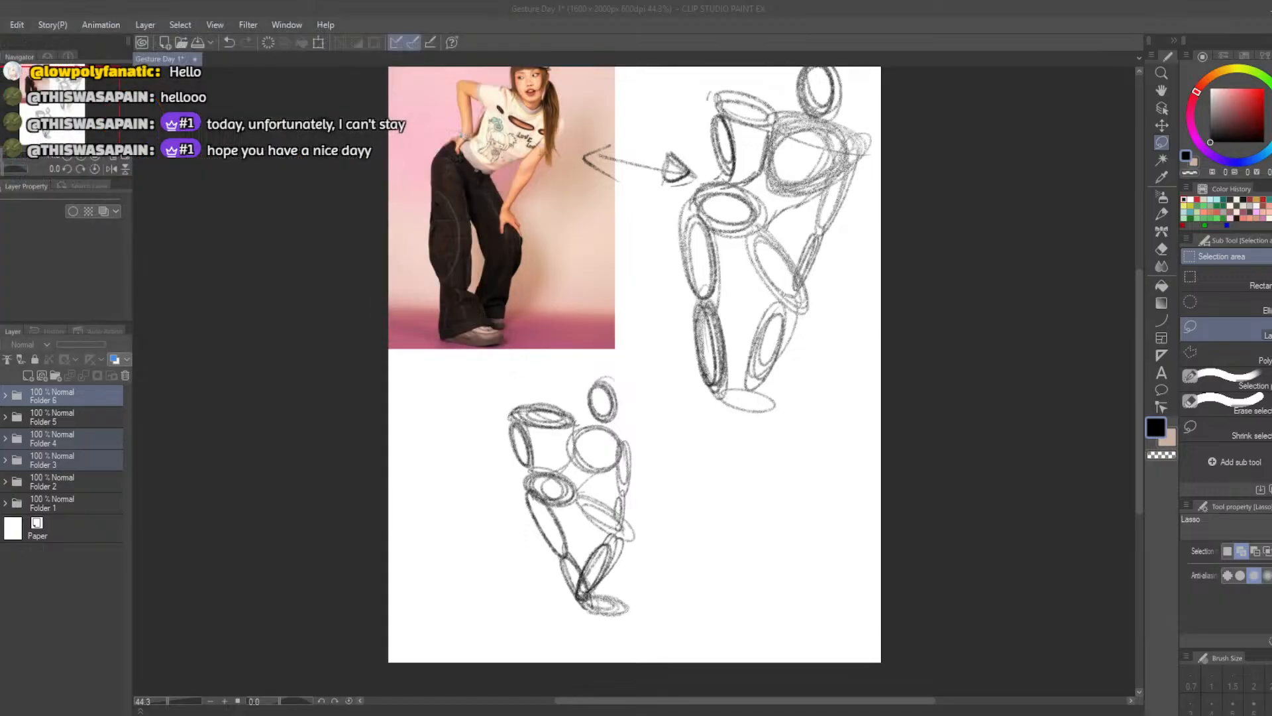
Export the study of the bending woman in black trousers as a single-layer PNG
left_click(1, 24)
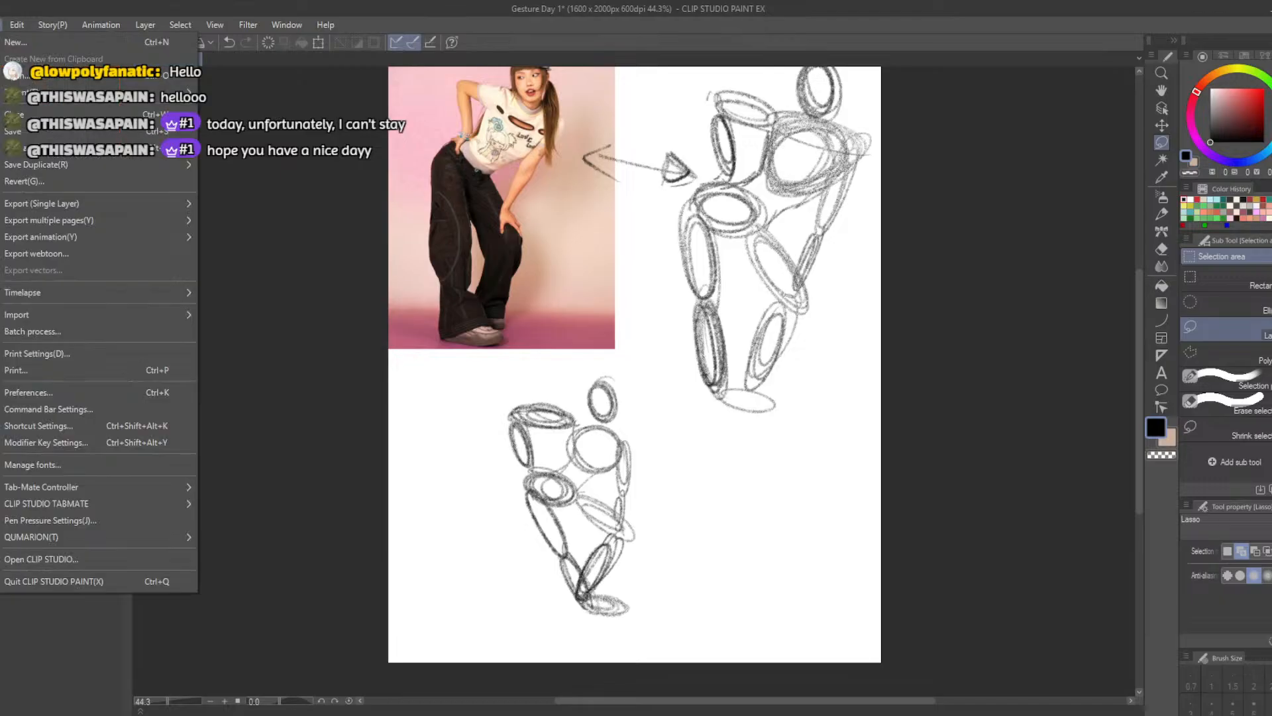
mouse_move(72, 168)
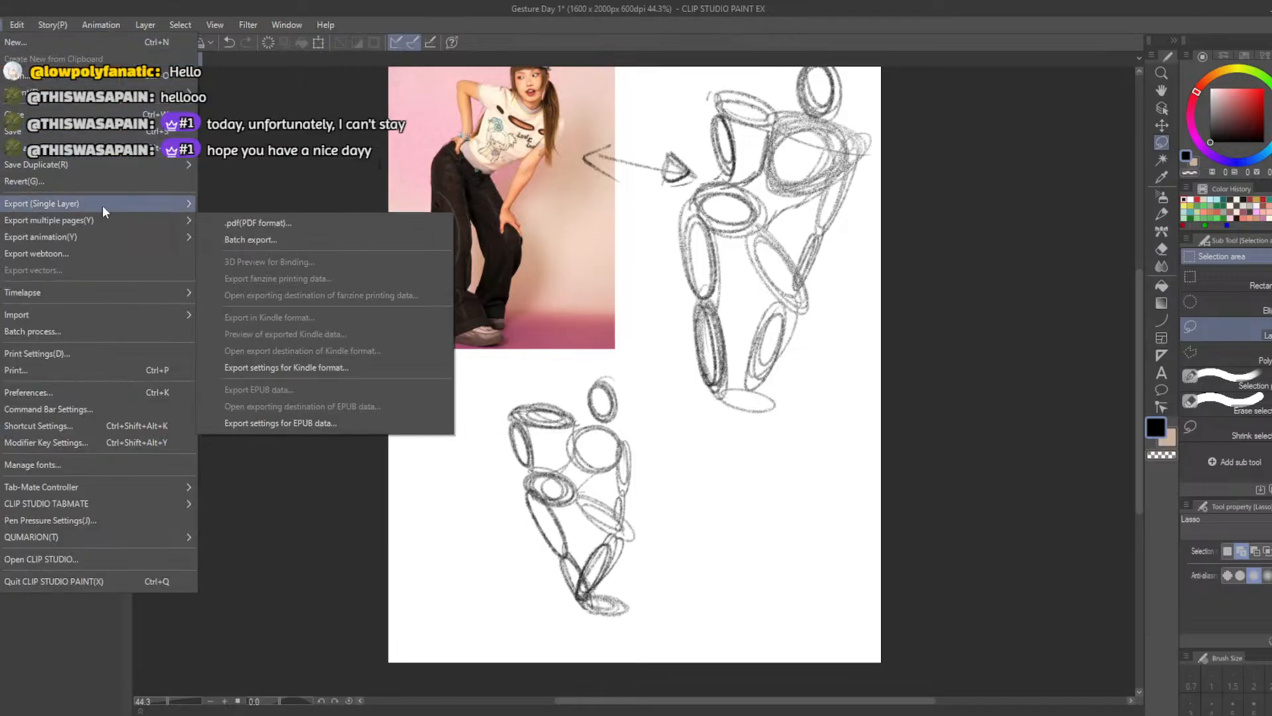
mouse_move(101, 206)
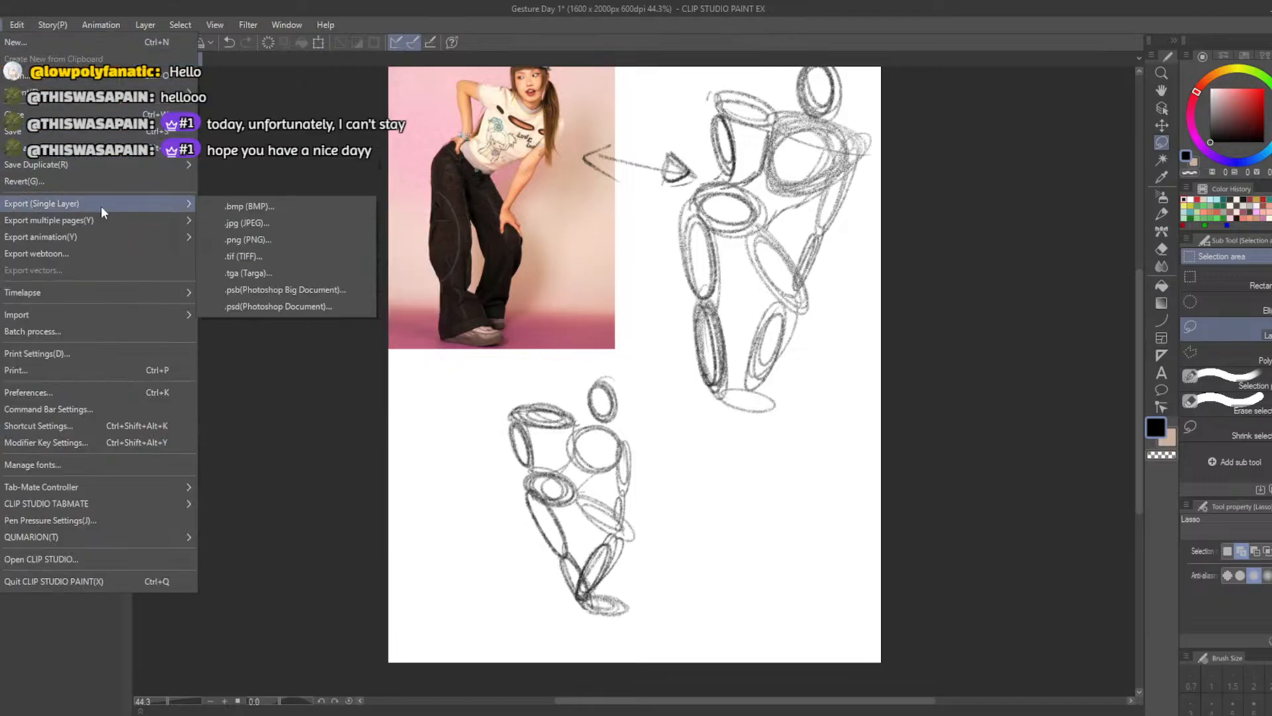
left_click(284, 247)
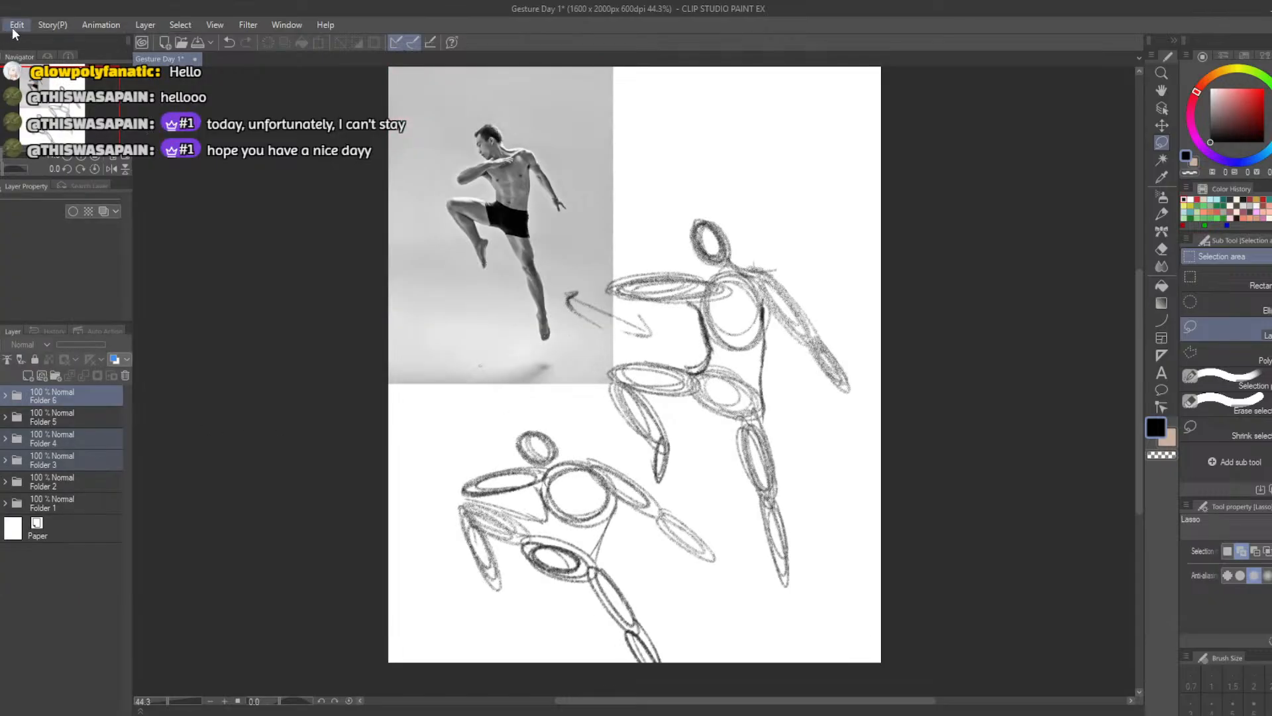
Export the study of the leaping male dancer with one raised knee as a PNG named "Gesture Day 2-1"
left_click(17, 27)
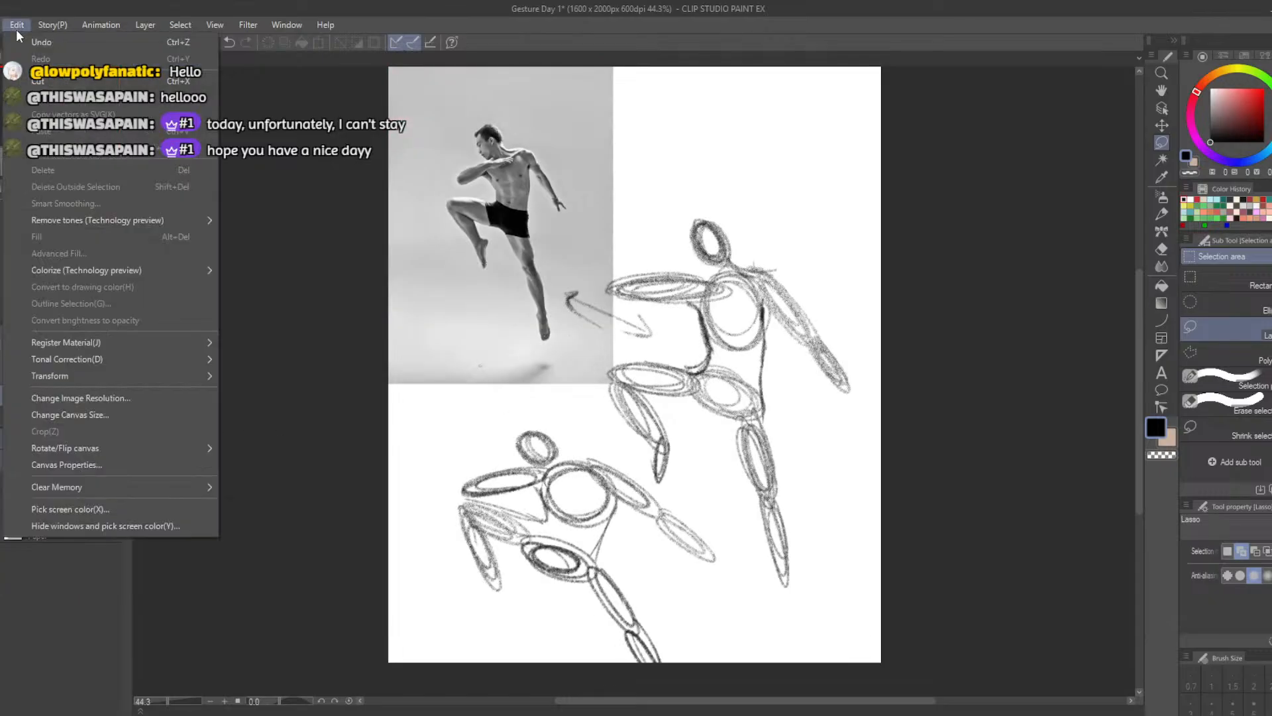
mouse_move(1, 25)
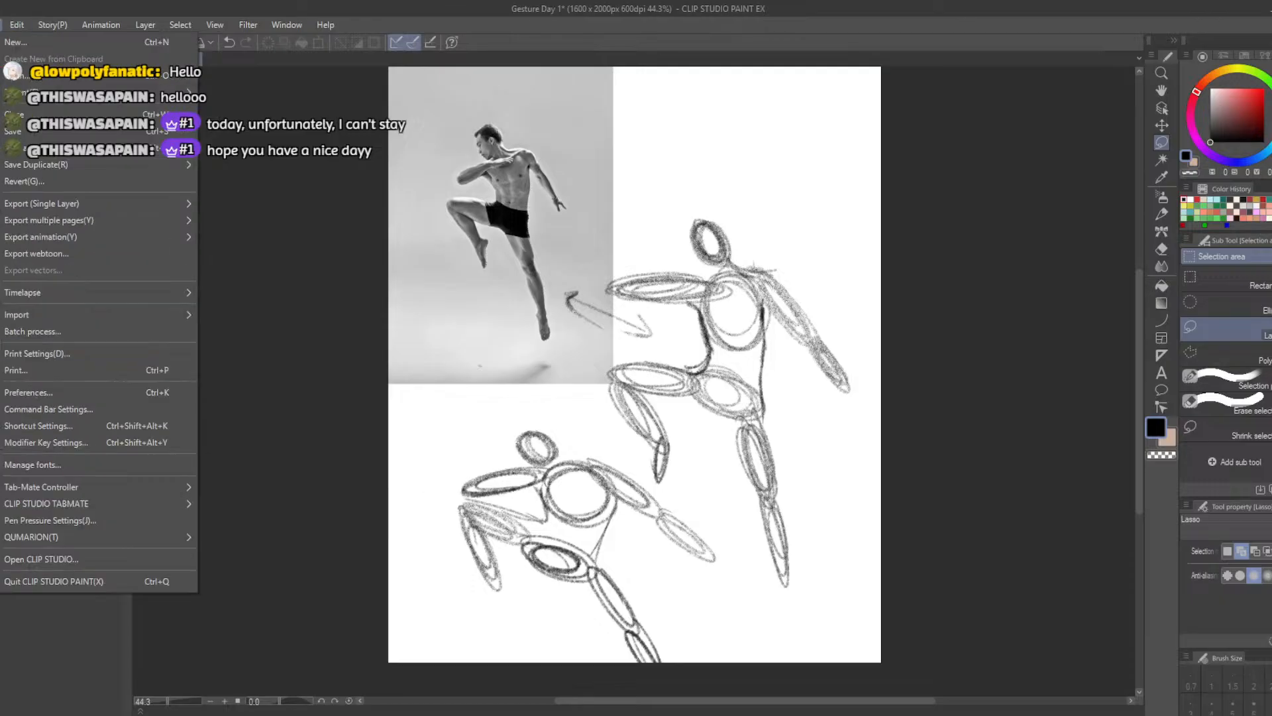
mouse_move(114, 206)
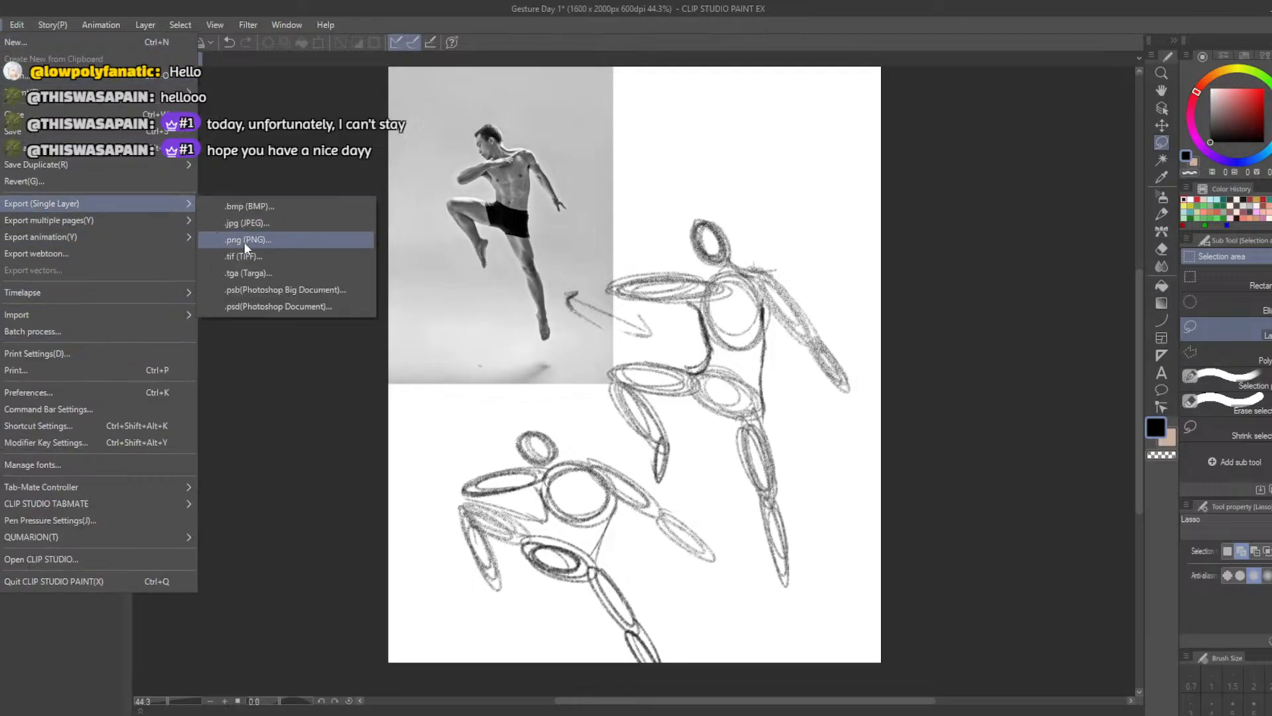
left_click(245, 242)
left_click(116, 233)
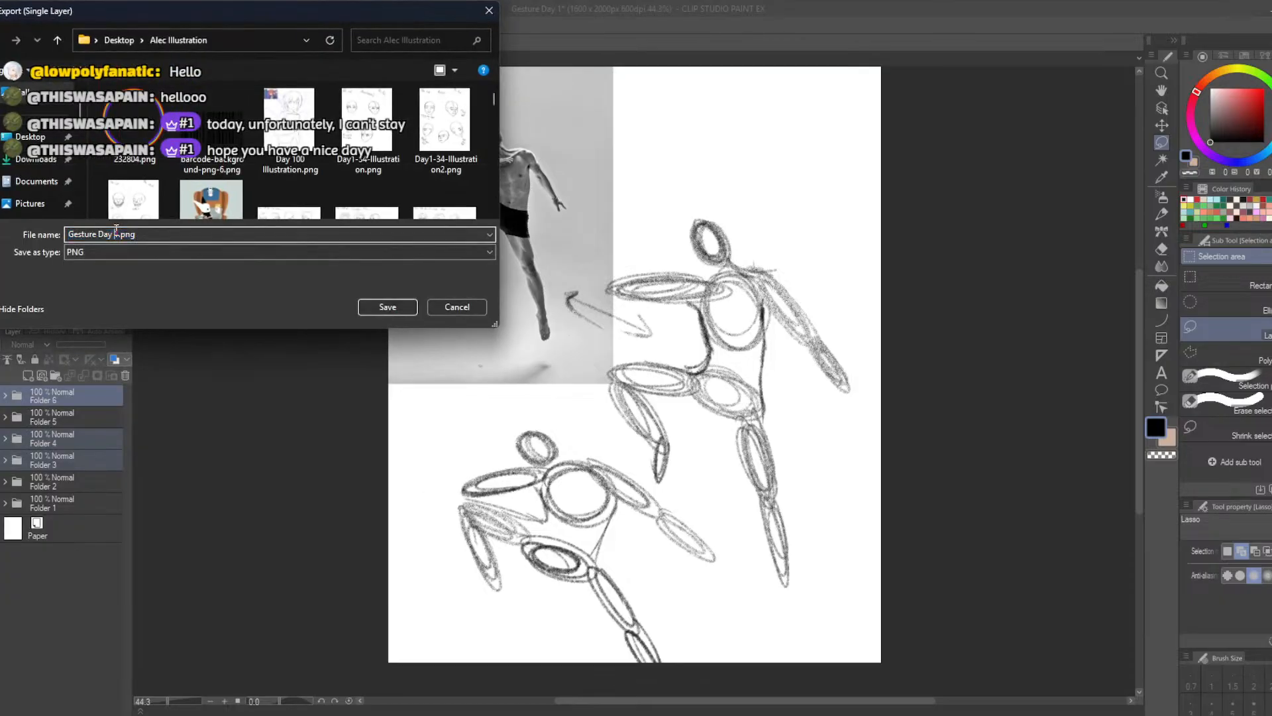
left_click_drag(120, 234, 115, 224)
type("2-1")
left_click(368, 305)
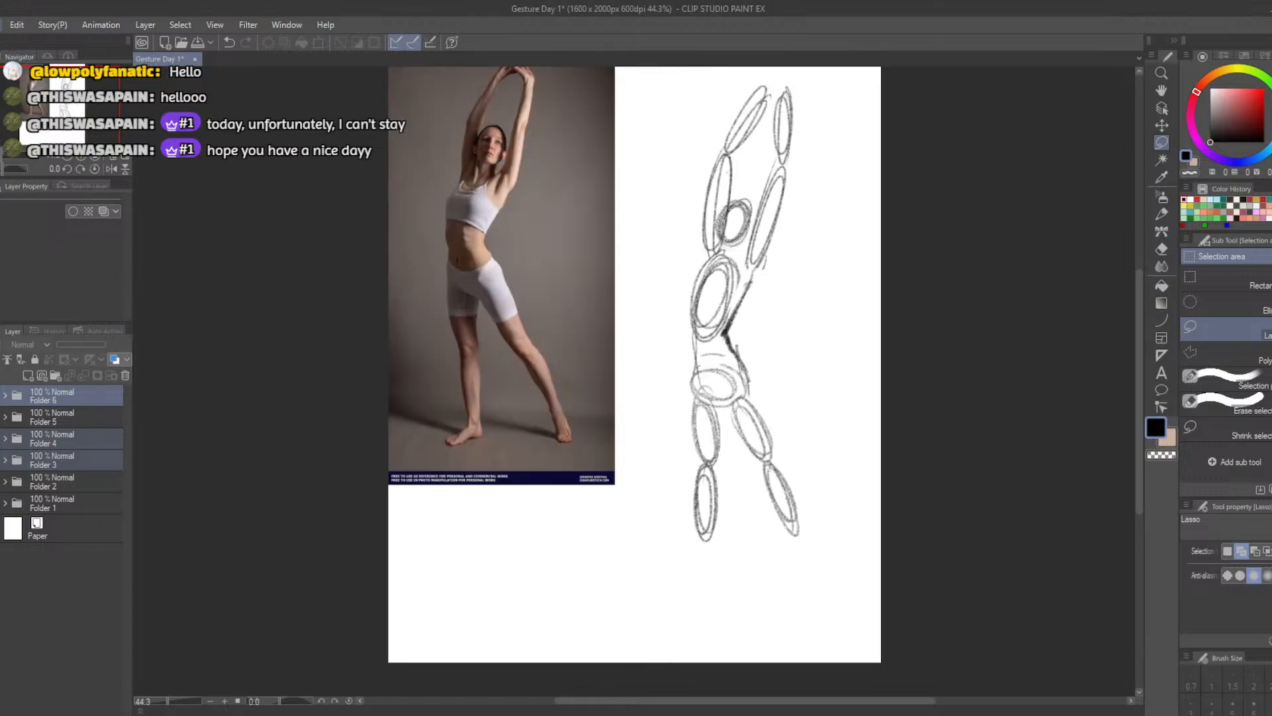
Export the study of the stretching woman in white sportswear as a PNG named "Gesture Day 2-0"
left_click(5, 24)
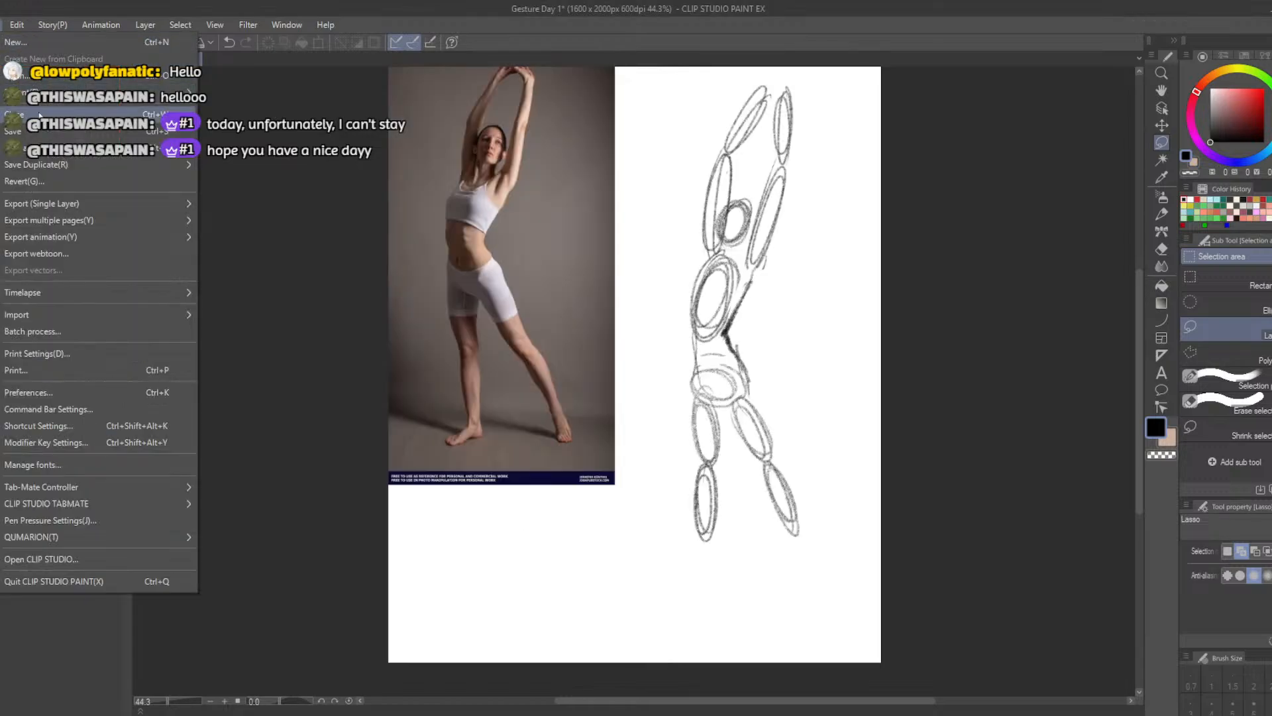
mouse_move(97, 206)
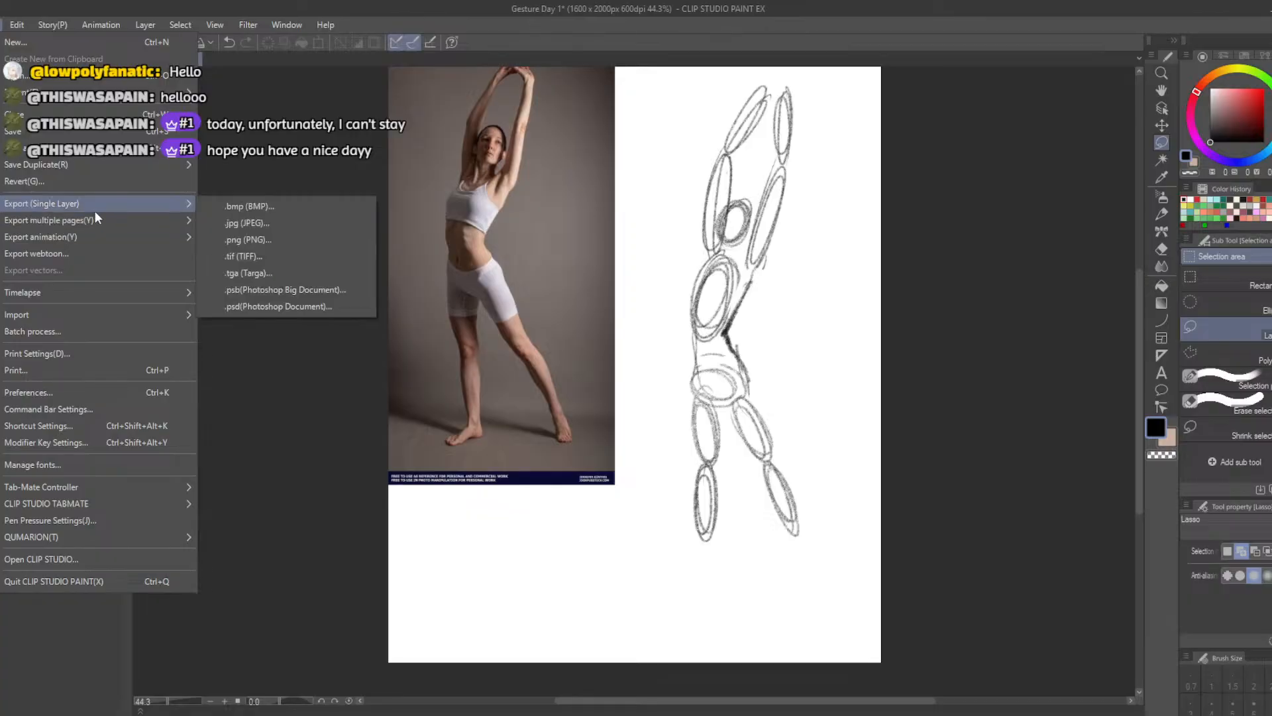
left_click(227, 239)
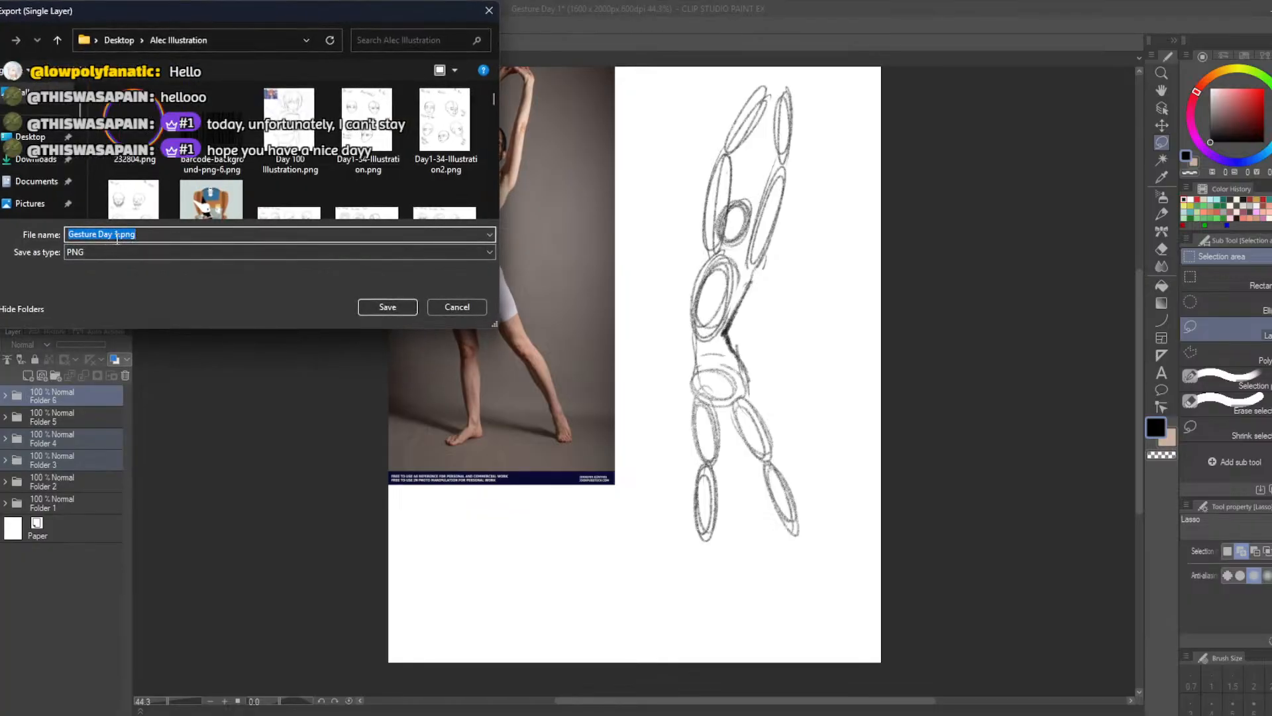
left_click(117, 236)
key("BackSpace")
type("2-0")
left_click(387, 307)
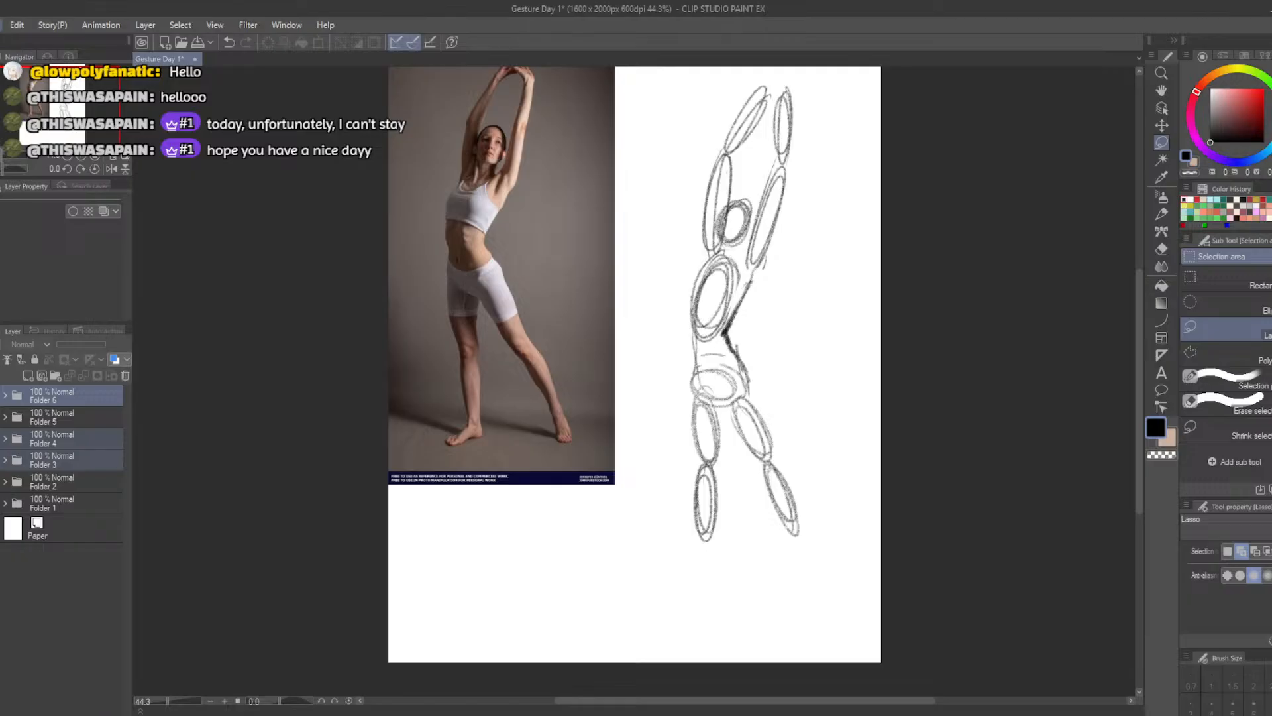
Save the Gesture Day 1 document and show the study of the leaping man holding a stick
left_click(3, 25)
left_click(19, 131)
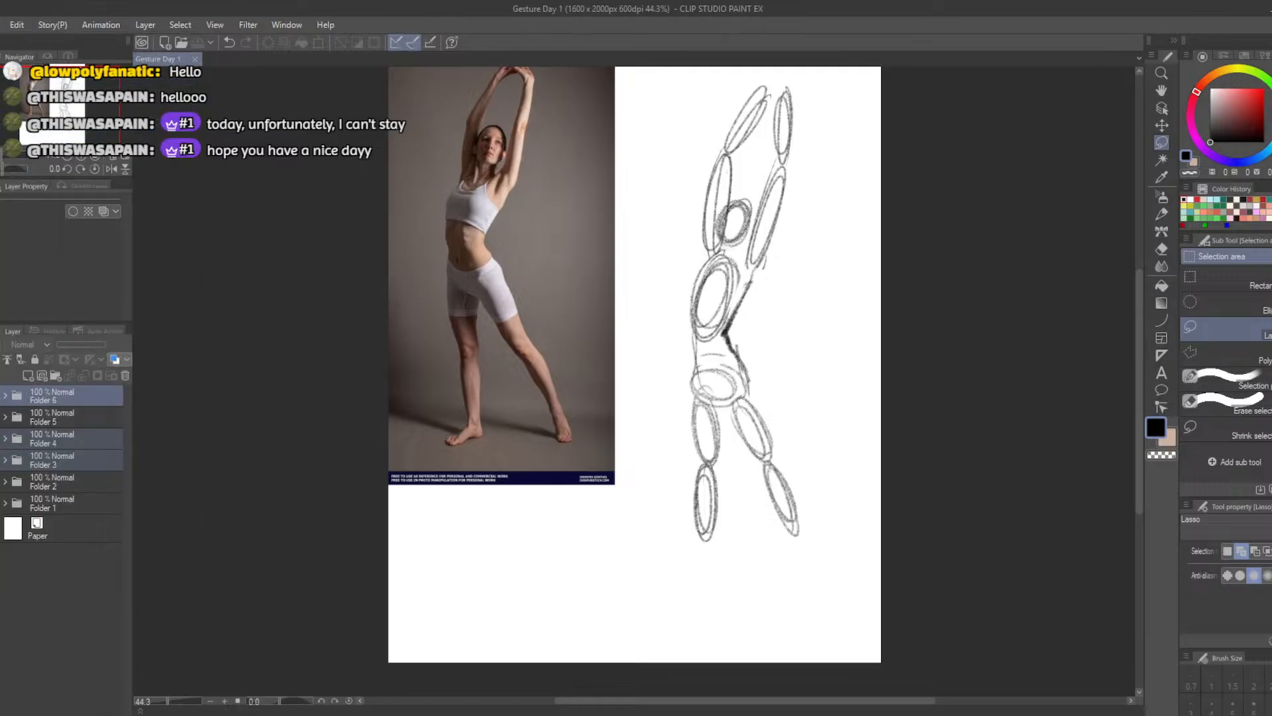
left_click(2, 396)
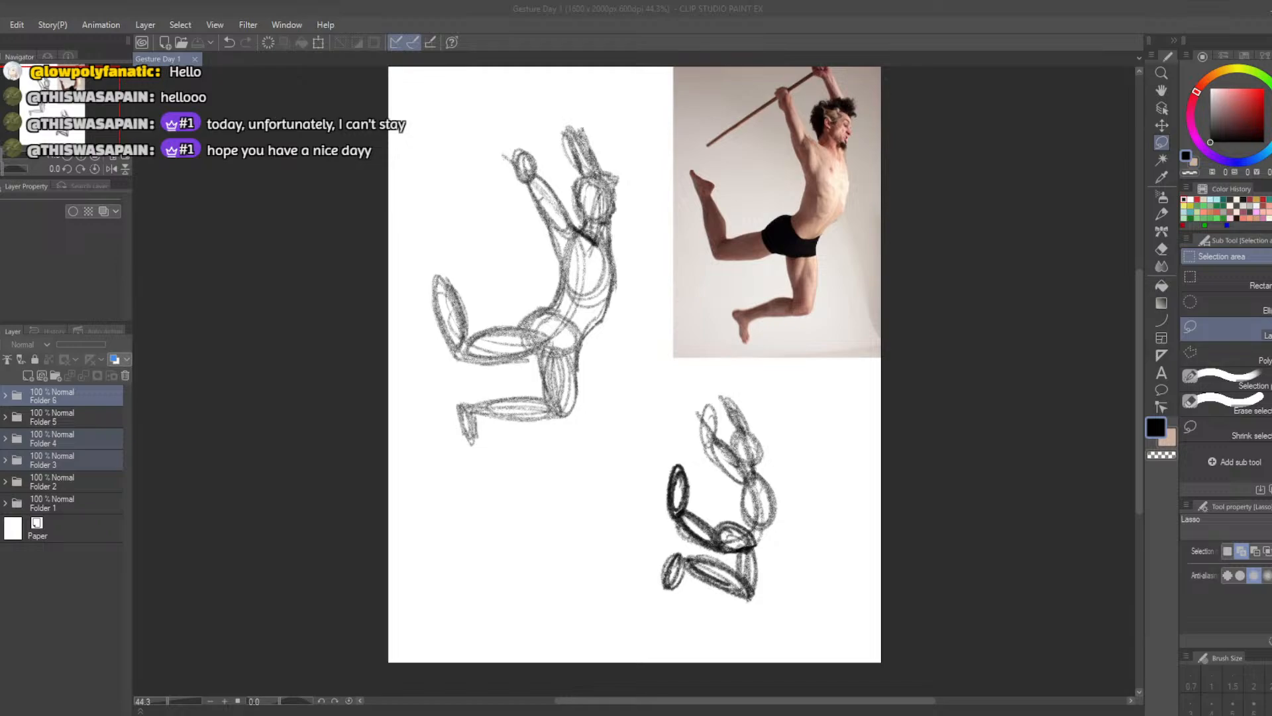
Switch to the browser and skim the preview video of The Gnomon Workshop's "Fundamentals of Perspective 1" course
left_click_drag(662, 0, 564, 2)
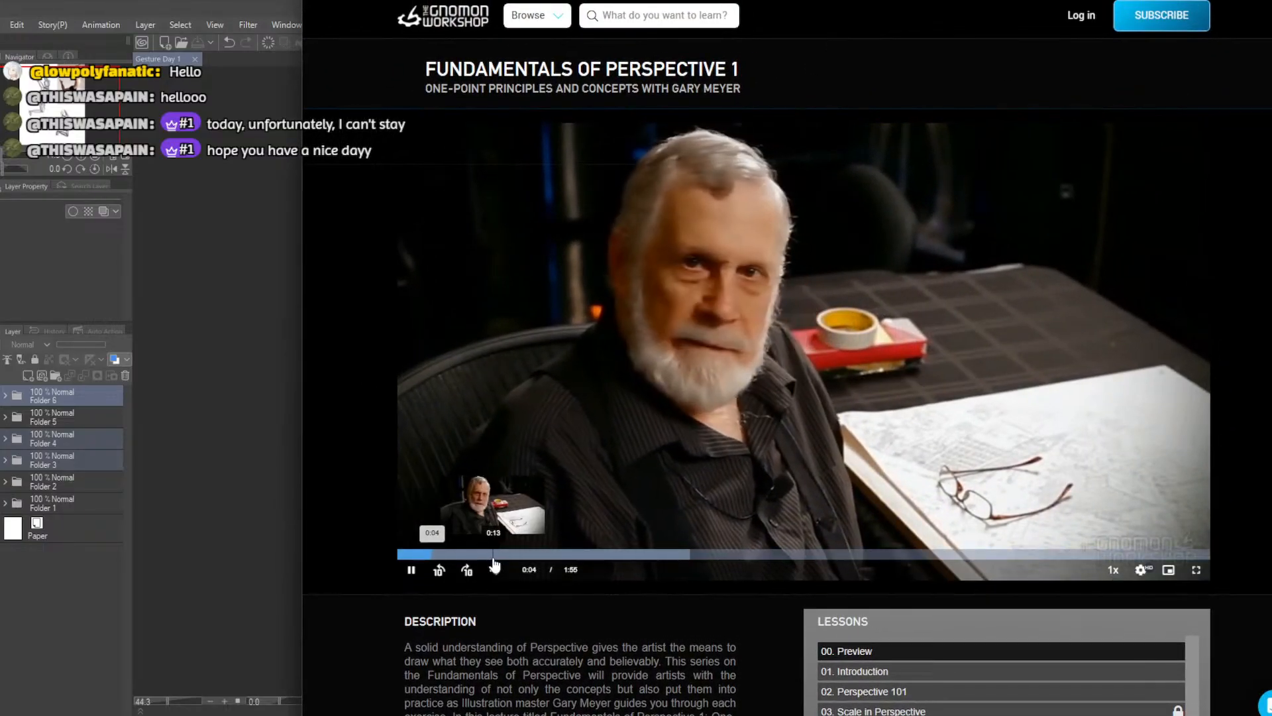
left_click_drag(492, 557, 649, 559)
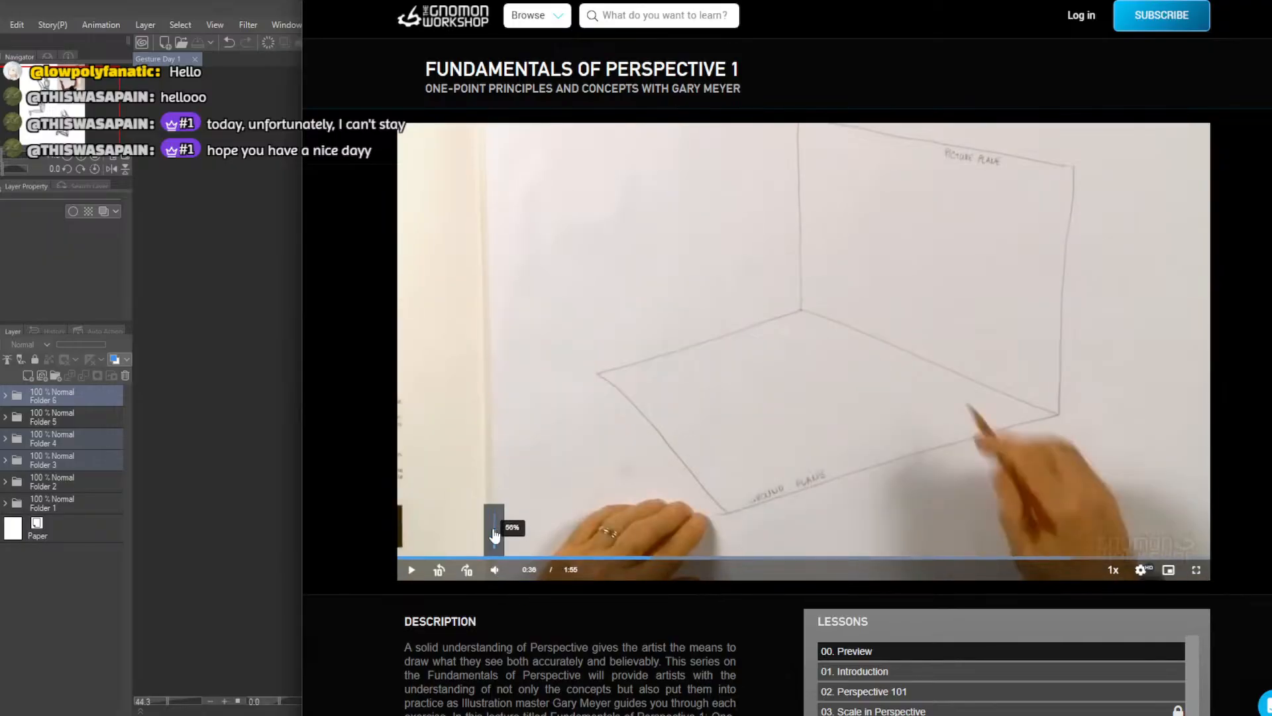
left_click(772, 558)
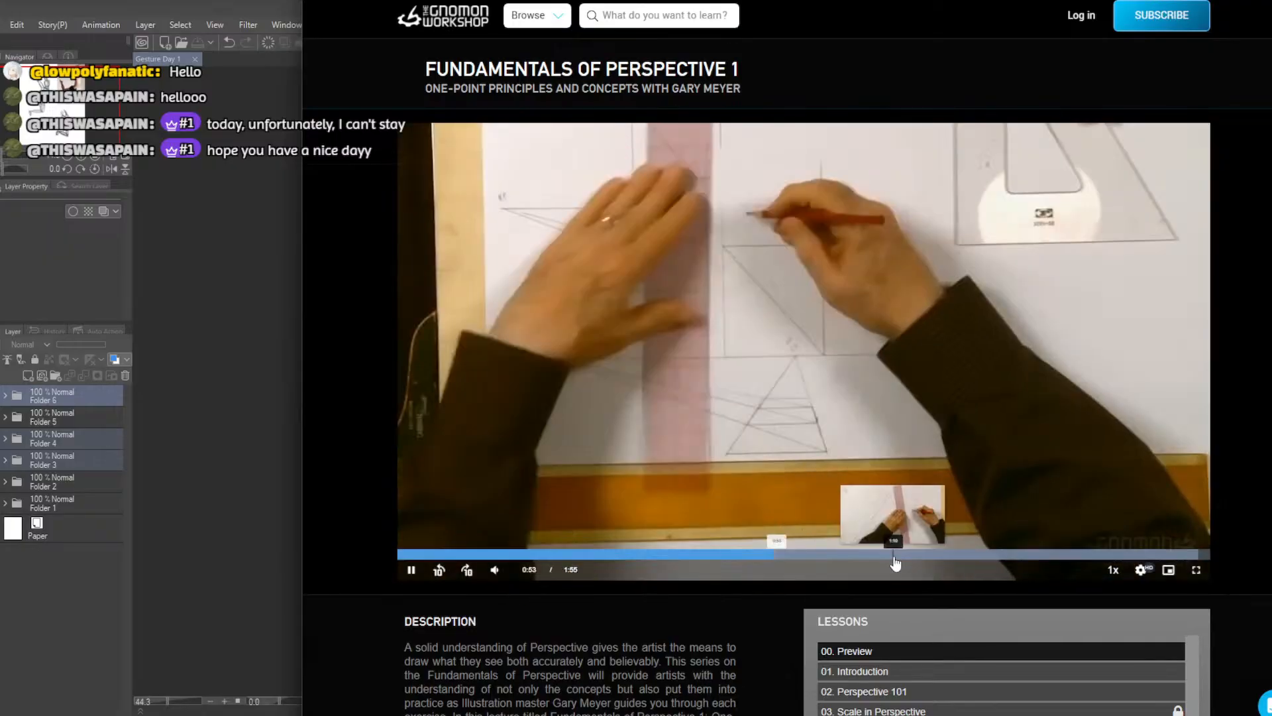
left_click(903, 557)
left_click(1034, 557)
left_click(1171, 556)
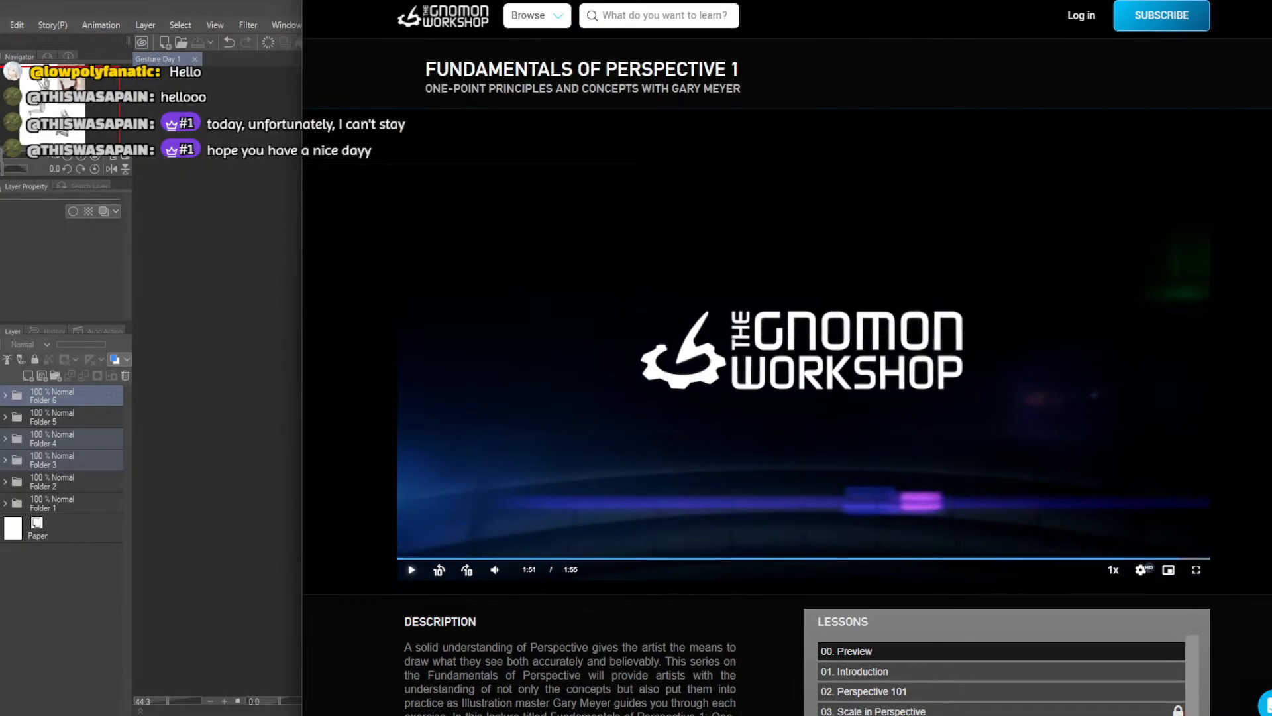
left_click_drag(662, 0, 1060, 0)
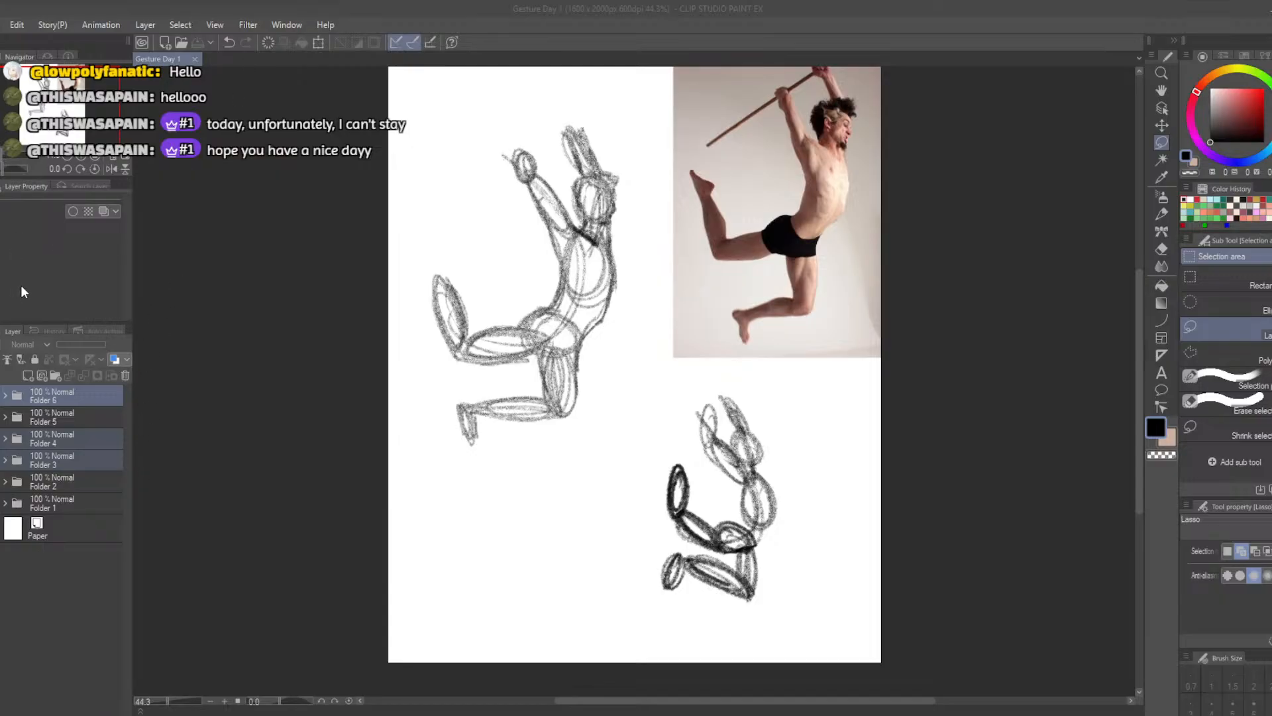
Hide Folder 6, which holds the study of the leaping man with a stick
left_click(46, 399)
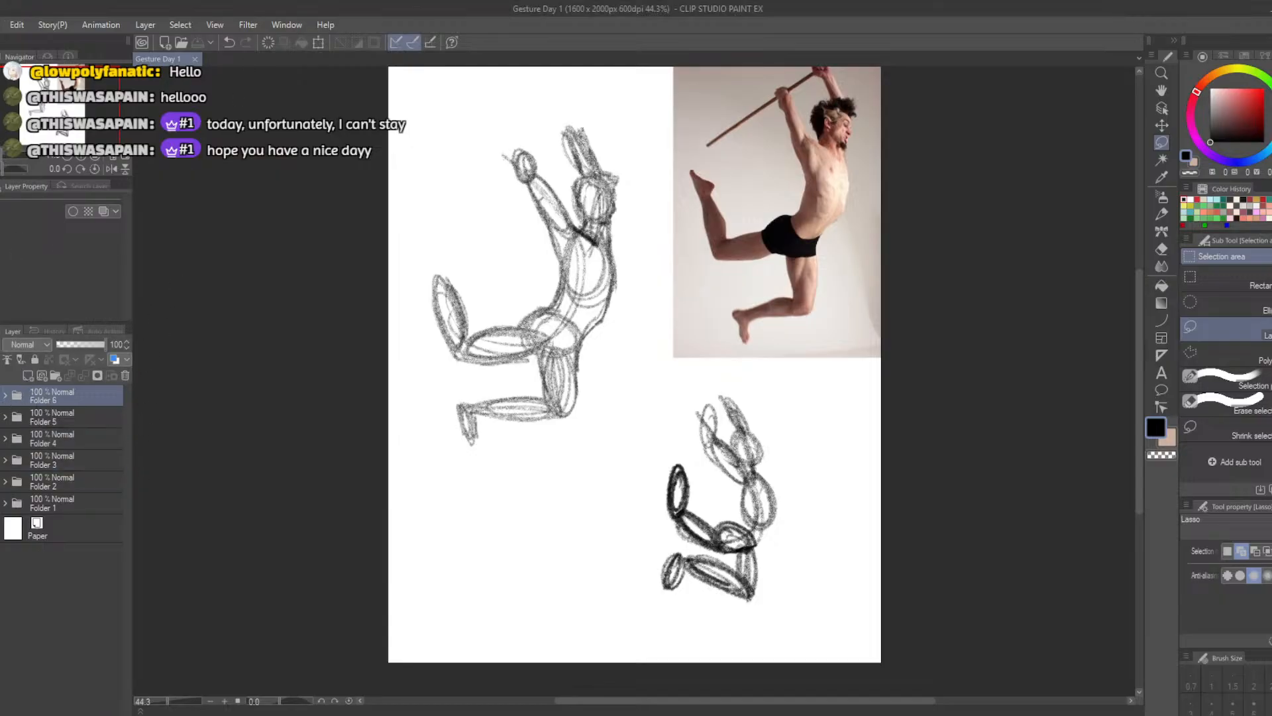
left_click(2, 395)
left_click_drag(606, 5, 739, 265)
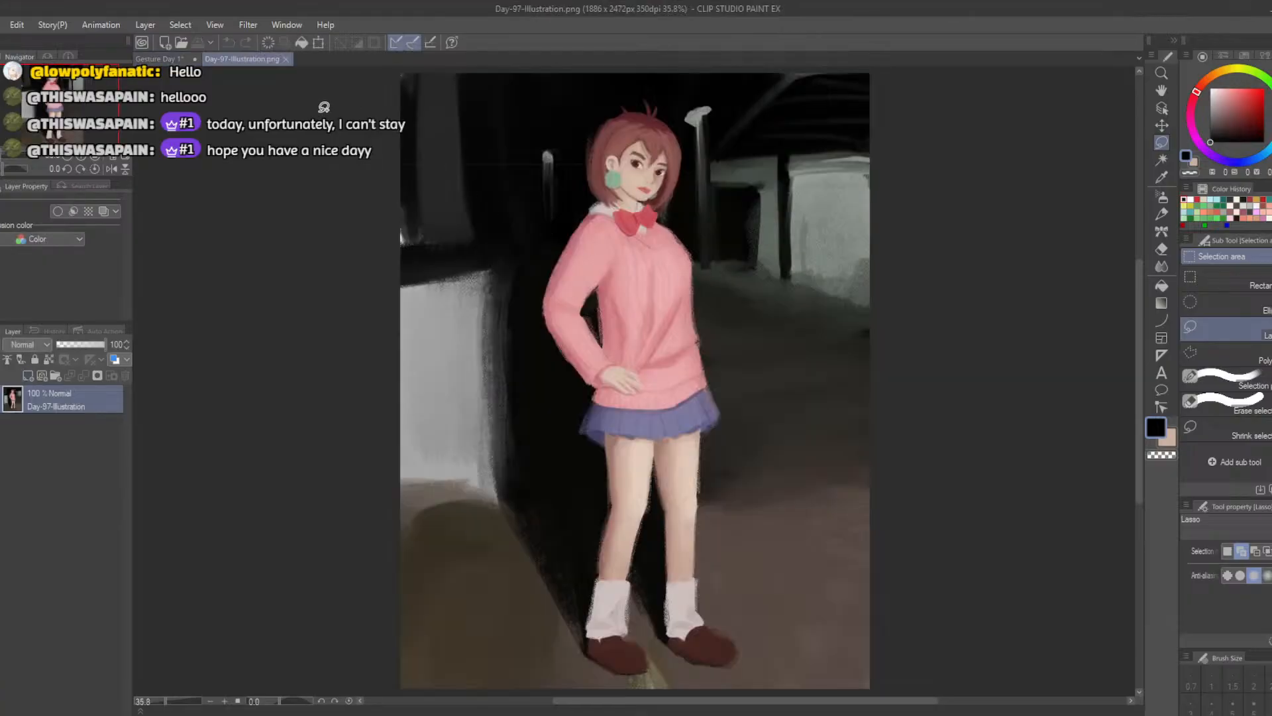
right_click(41, 405)
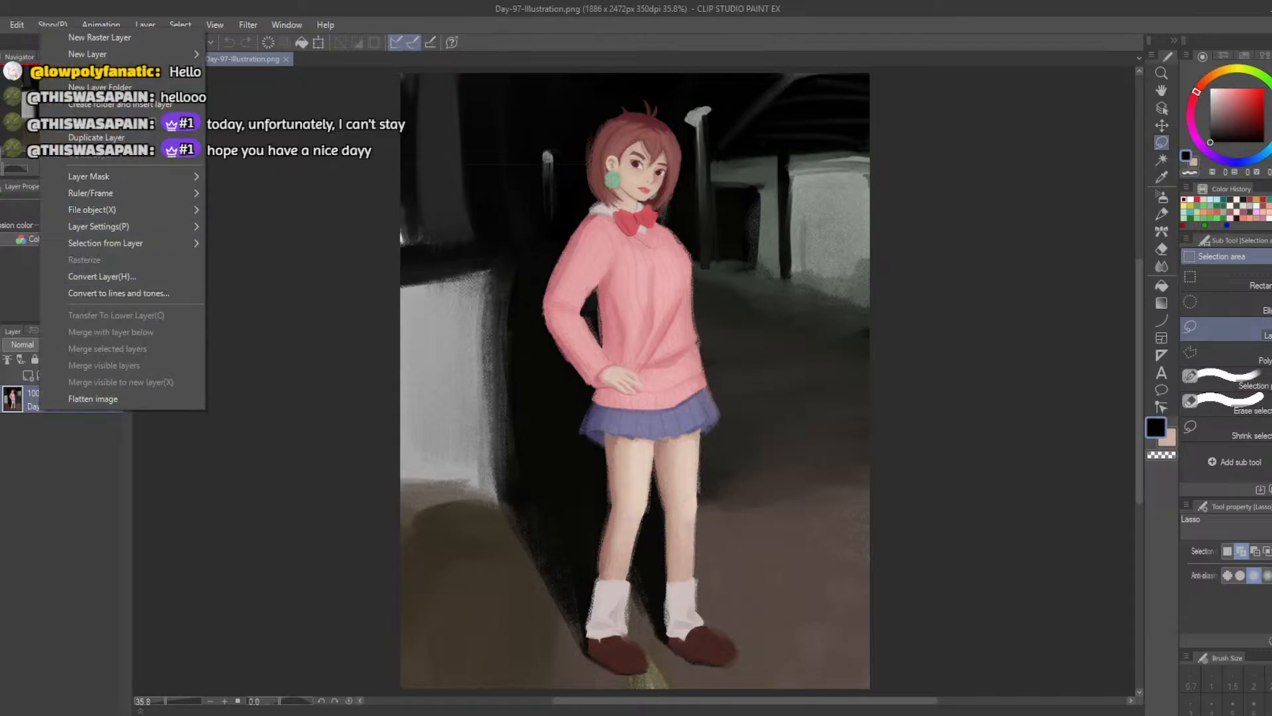
key("alt+Tab")
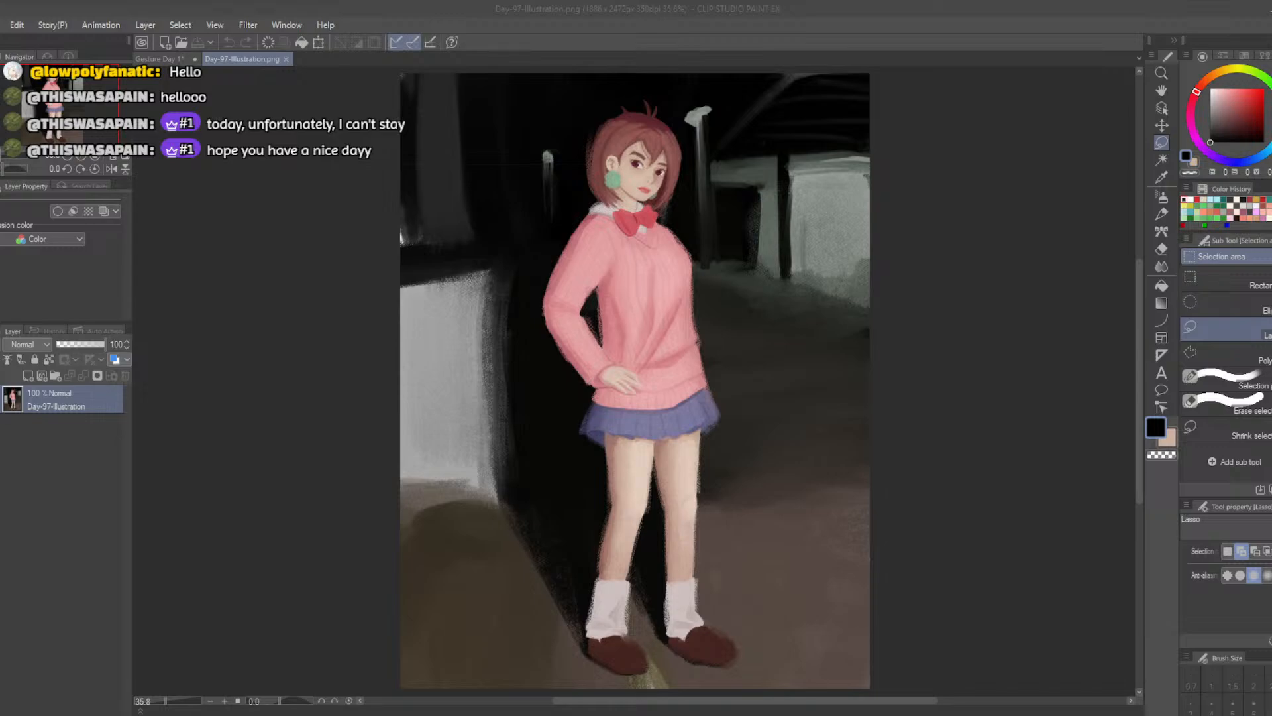
left_click(285, 59)
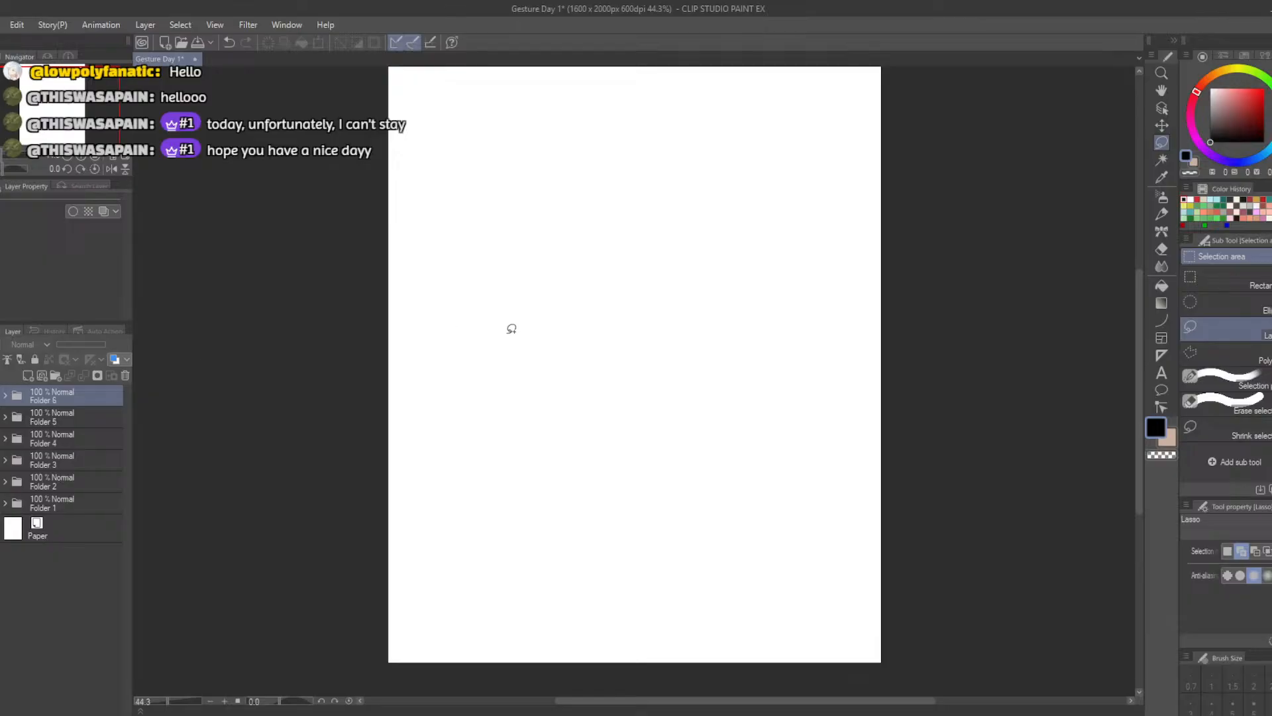
Add a new raster layer above Folder 6
left_click(42, 416)
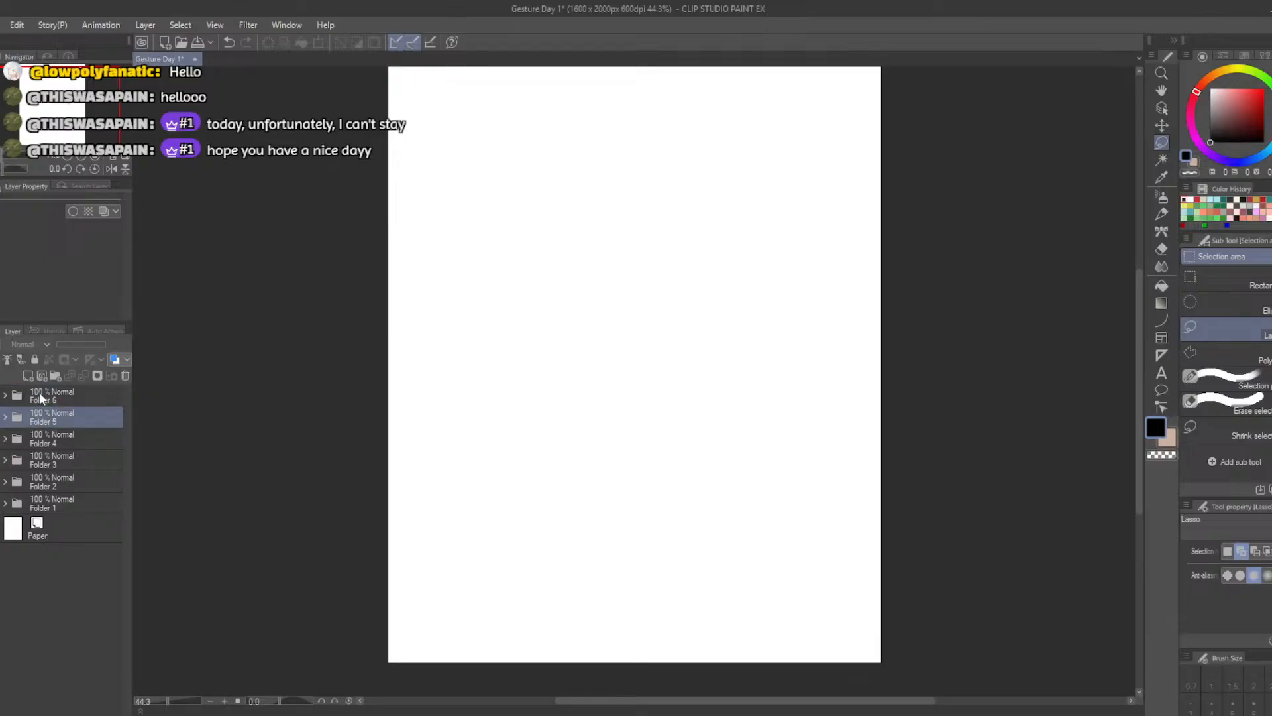
left_click(39, 391)
left_click(26, 375)
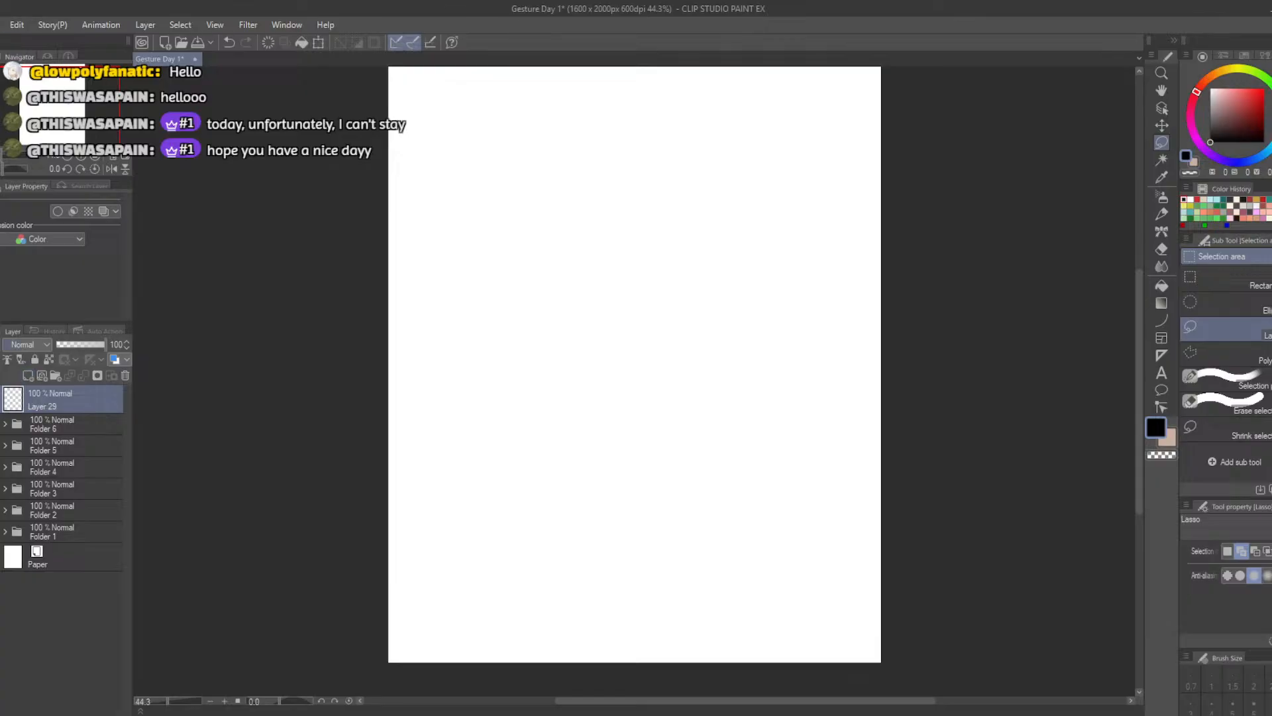
Open Day-97-Illustration.png, copy its layer into the Gesture Day 1 document, and close the illustration file
left_click(564, 298)
left_click_drag(2, 198, 592, 219)
right_click(27, 398)
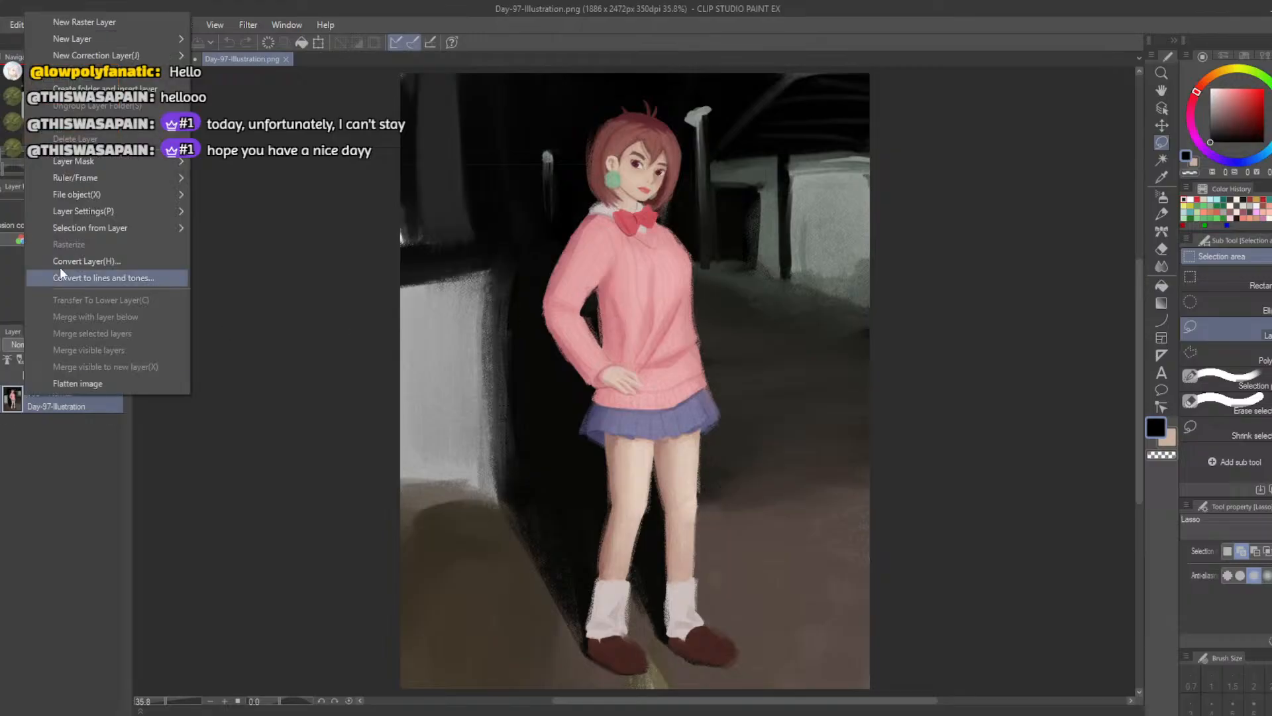
left_click(28, 467)
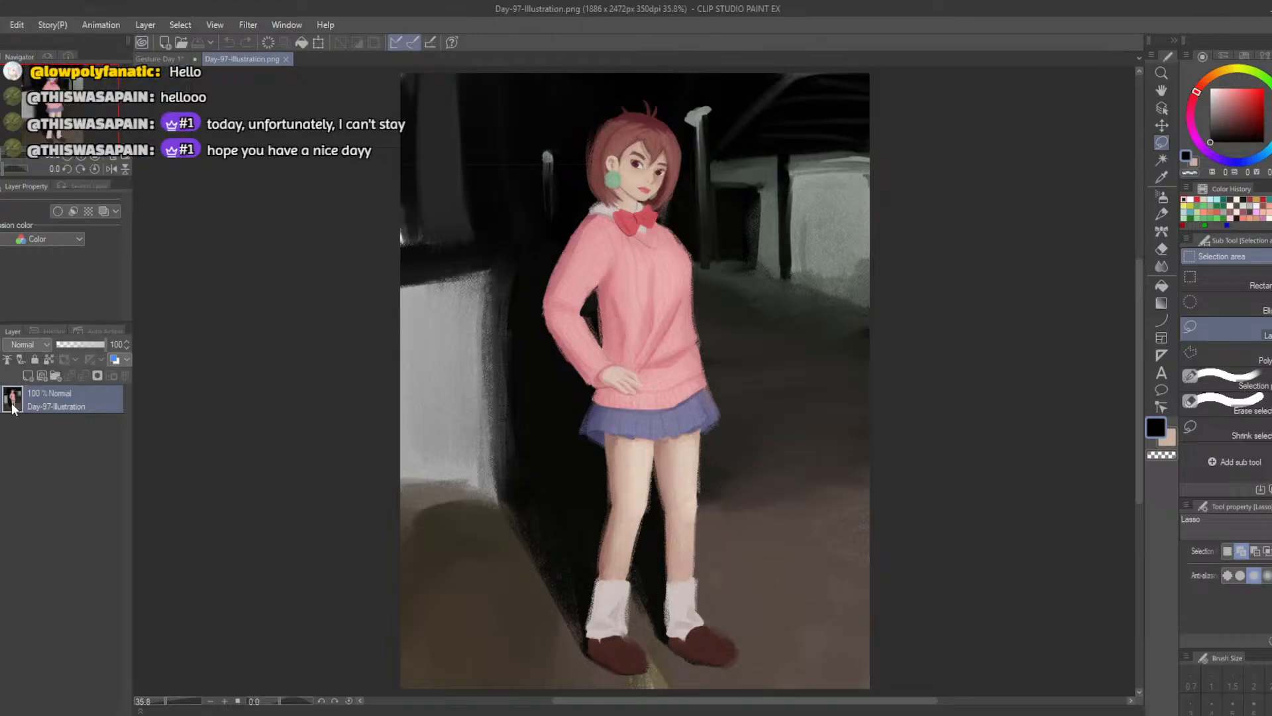
left_click_drag(12, 407, 96, 445)
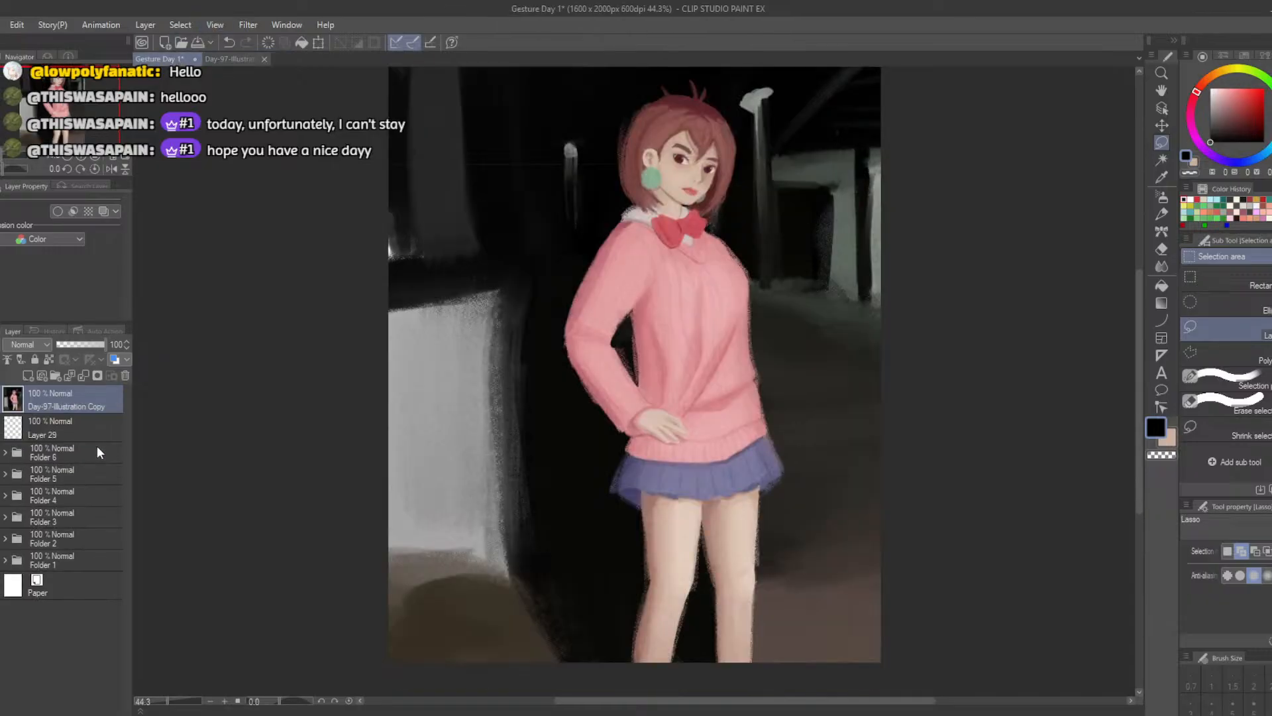
left_click(264, 59)
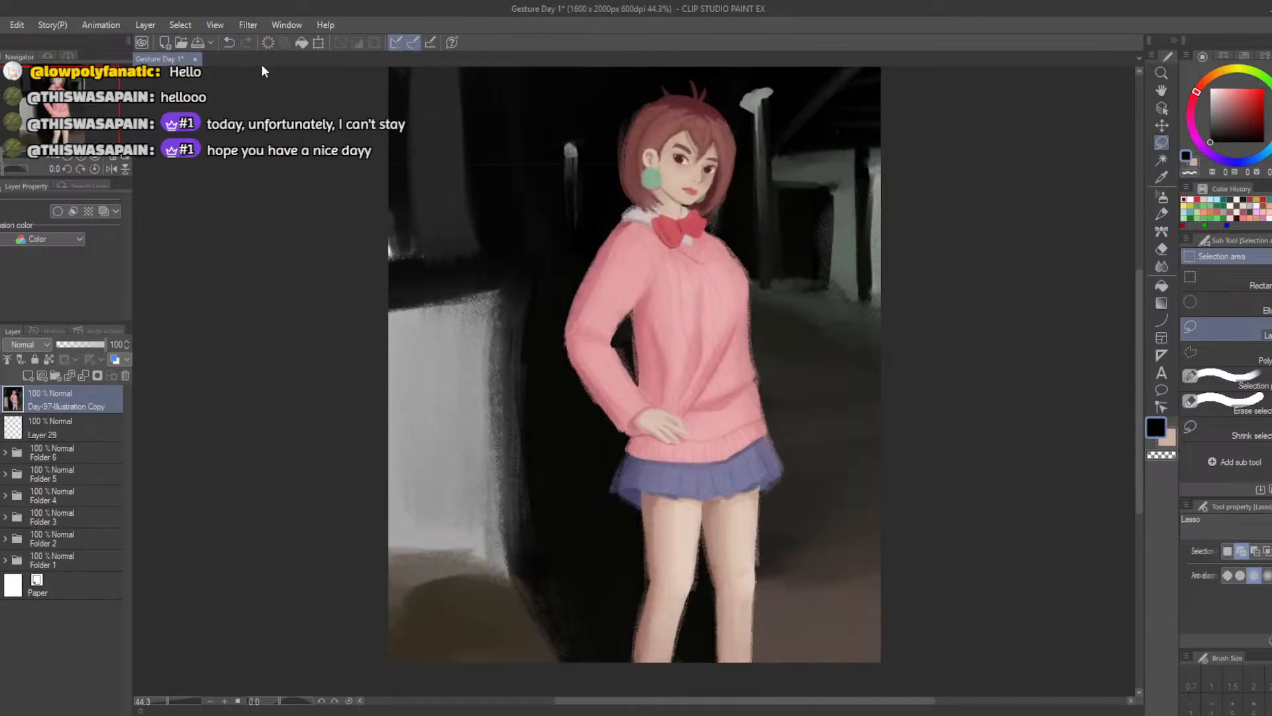
Scale the copied illustration down into the canvas's upper-right corner and make the empty Layer 29 the active layer
left_click(317, 42)
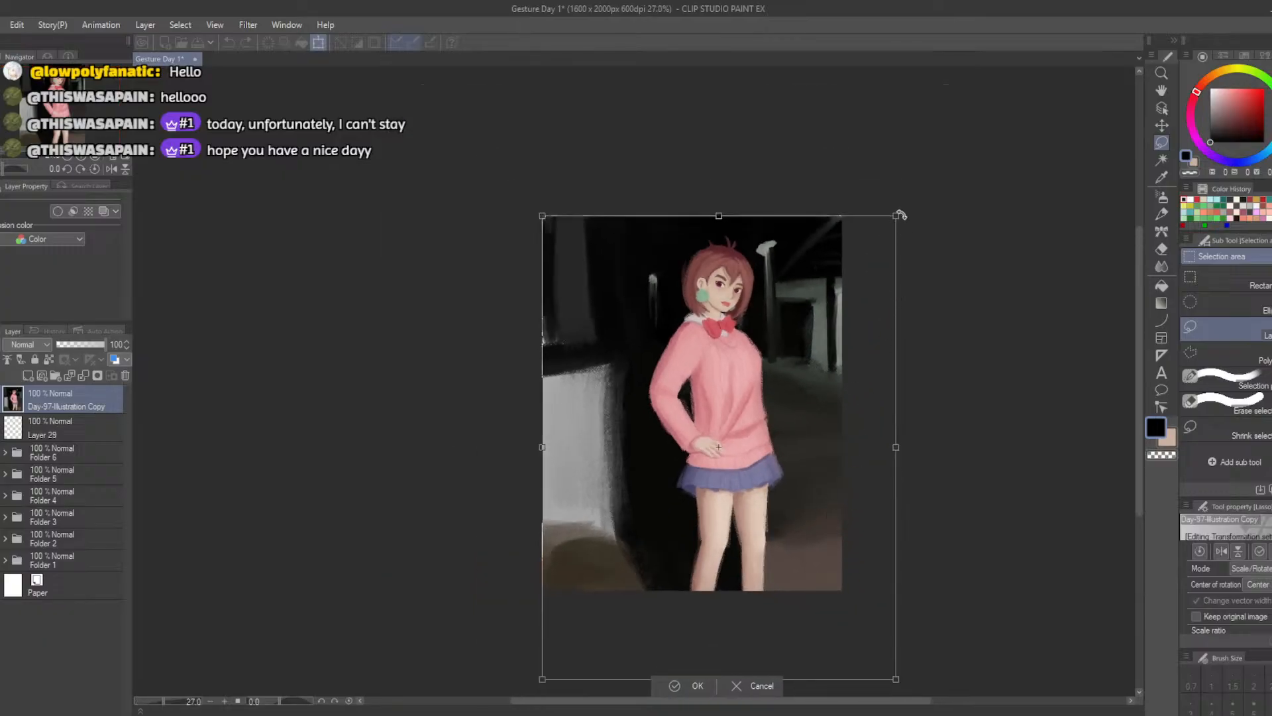
left_click_drag(895, 216, 616, 487)
left_click_drag(566, 584, 734, 302)
scroll(734, 303, "up", 5)
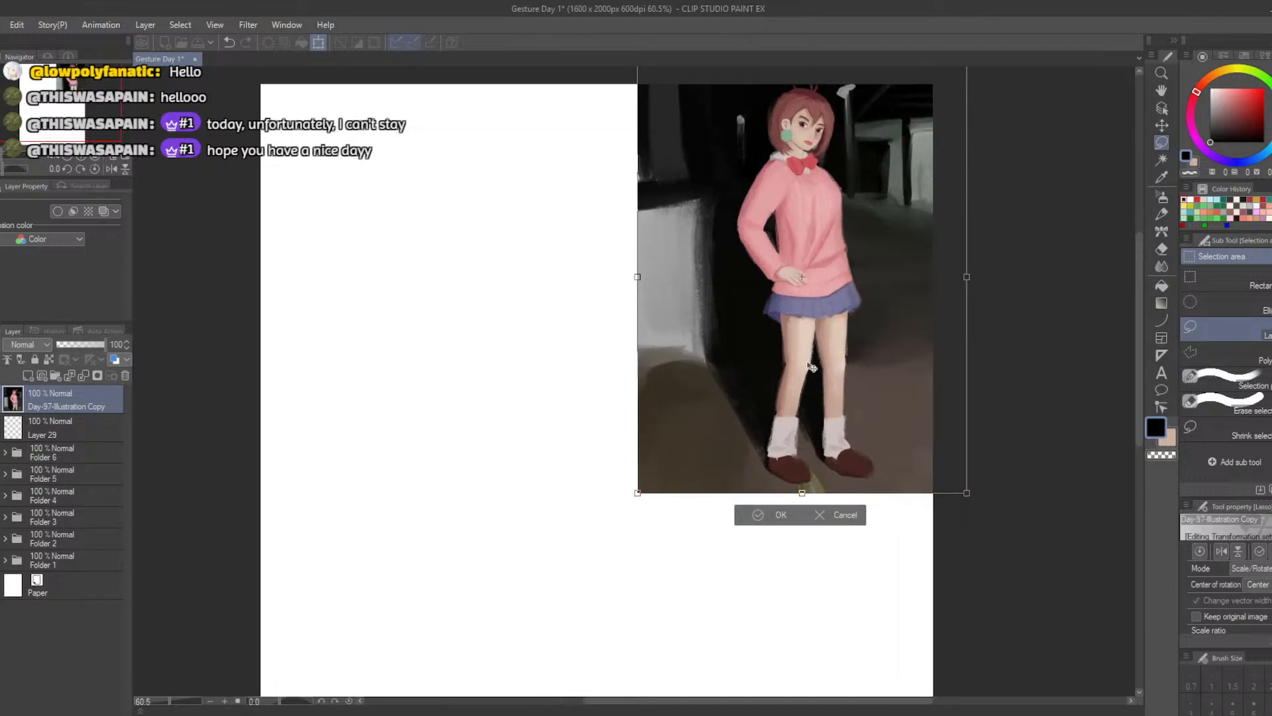
left_click(780, 530)
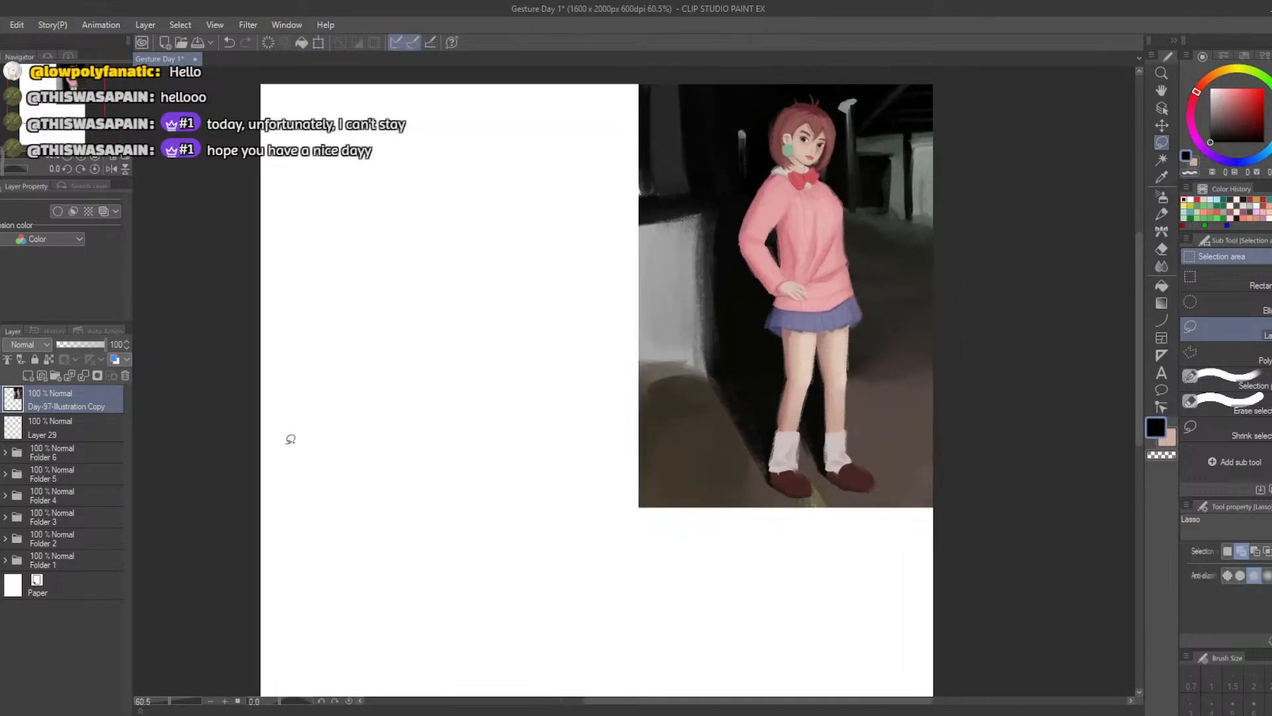
left_click(55, 438)
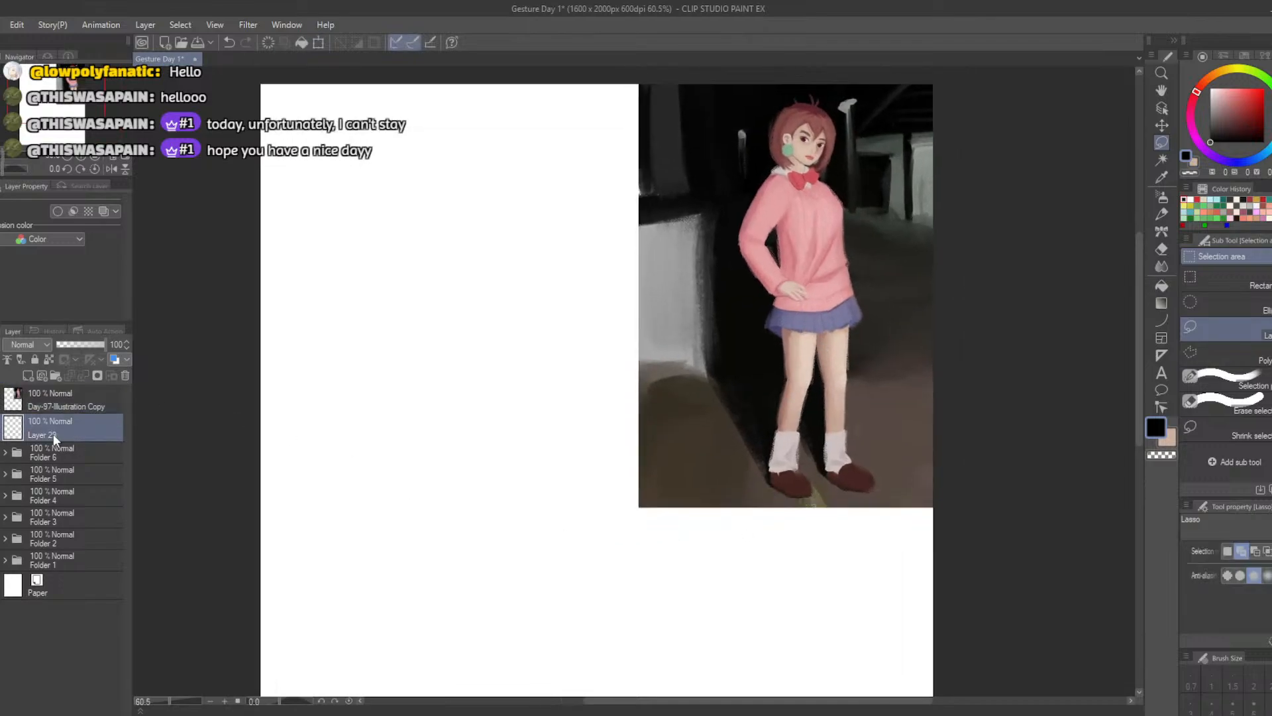
Create a layer folder at the top of the stack, move the illustration, Layer 29 and Folder 6 into it, and make Layer 29 active
left_click(55, 375)
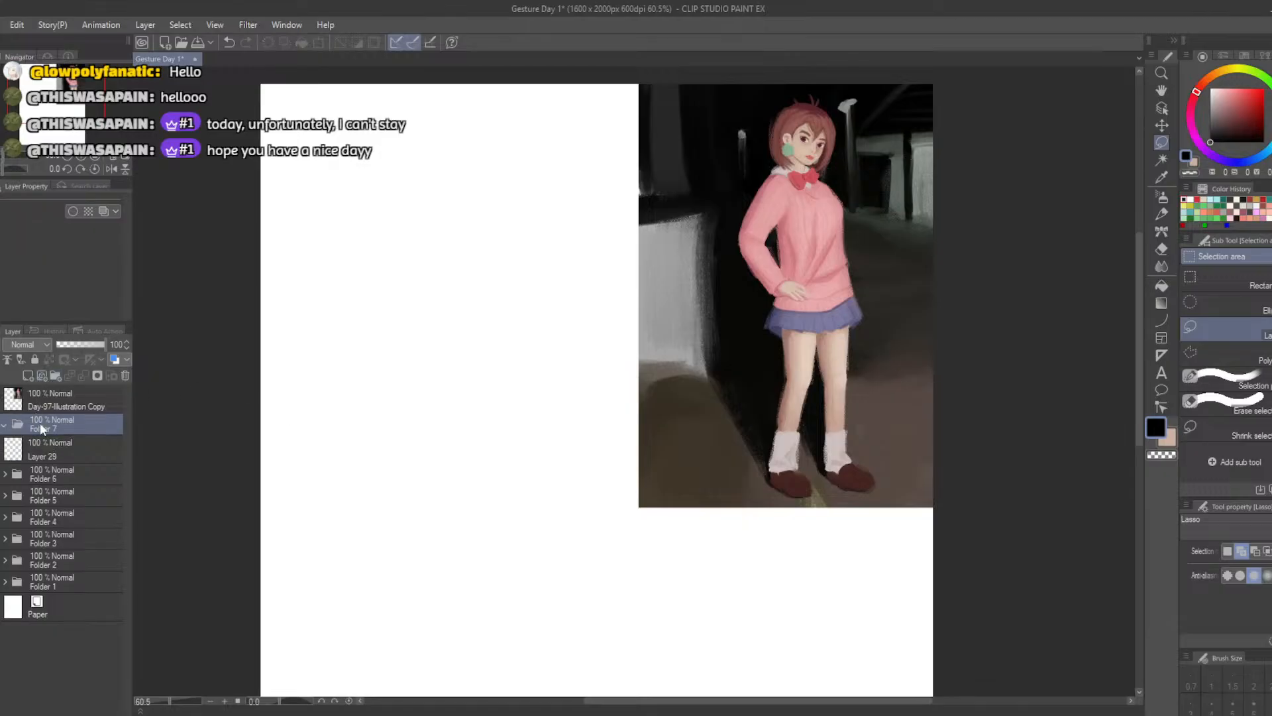
left_click_drag(41, 428, 36, 401)
left_click(26, 422, "ctrl")
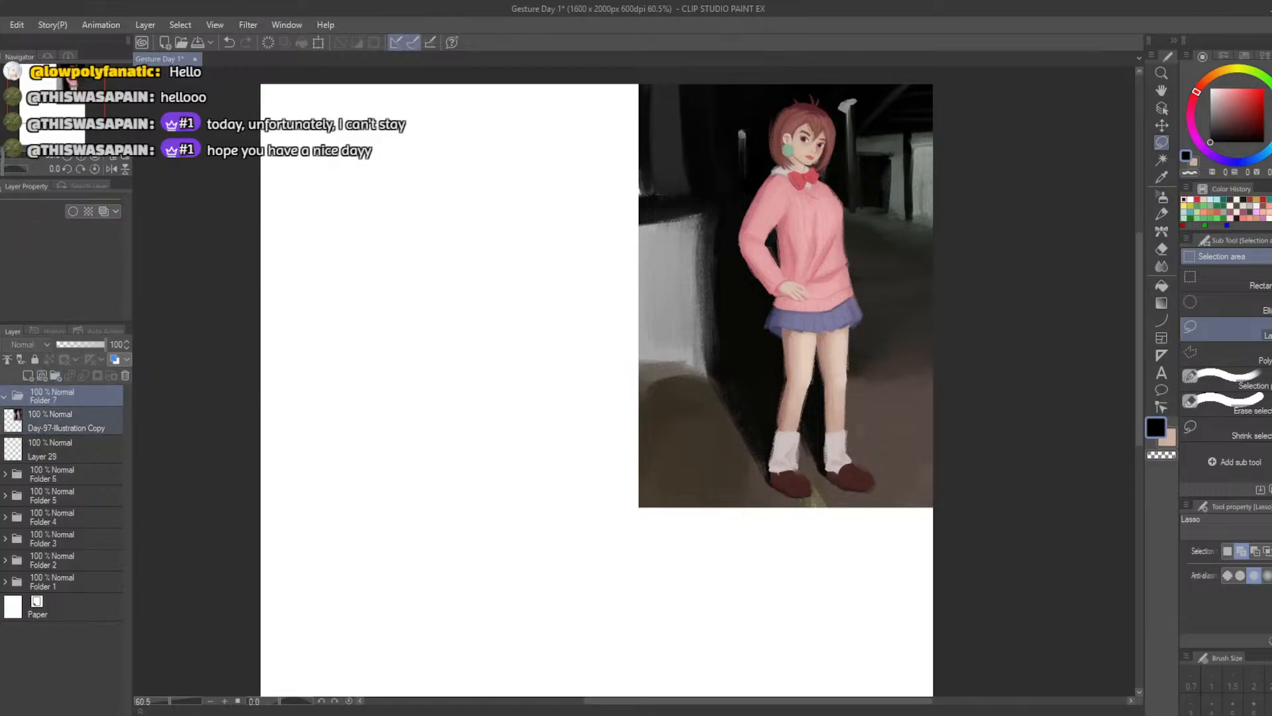
left_click(24, 450, "ctrl")
left_click(64, 477)
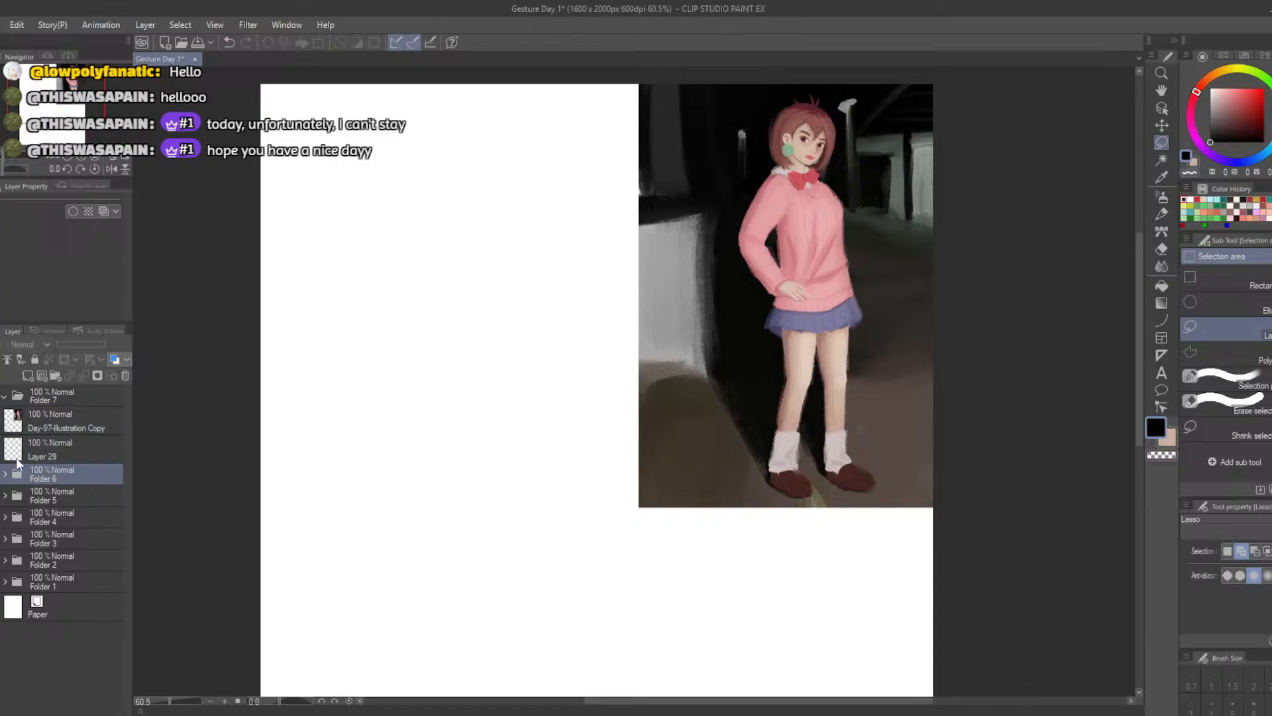
left_click(7, 425, "ctrl")
left_click(6, 451, "ctrl")
left_click_drag(26, 425, 25, 401)
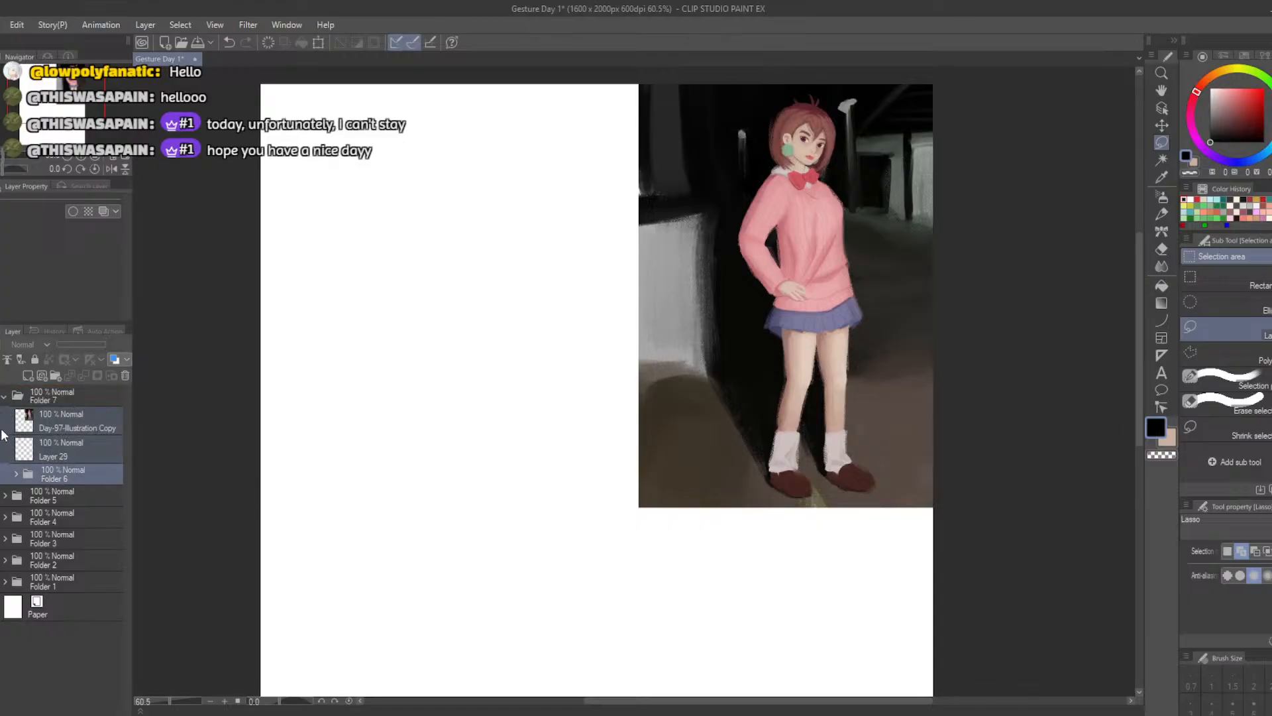
left_click(61, 455)
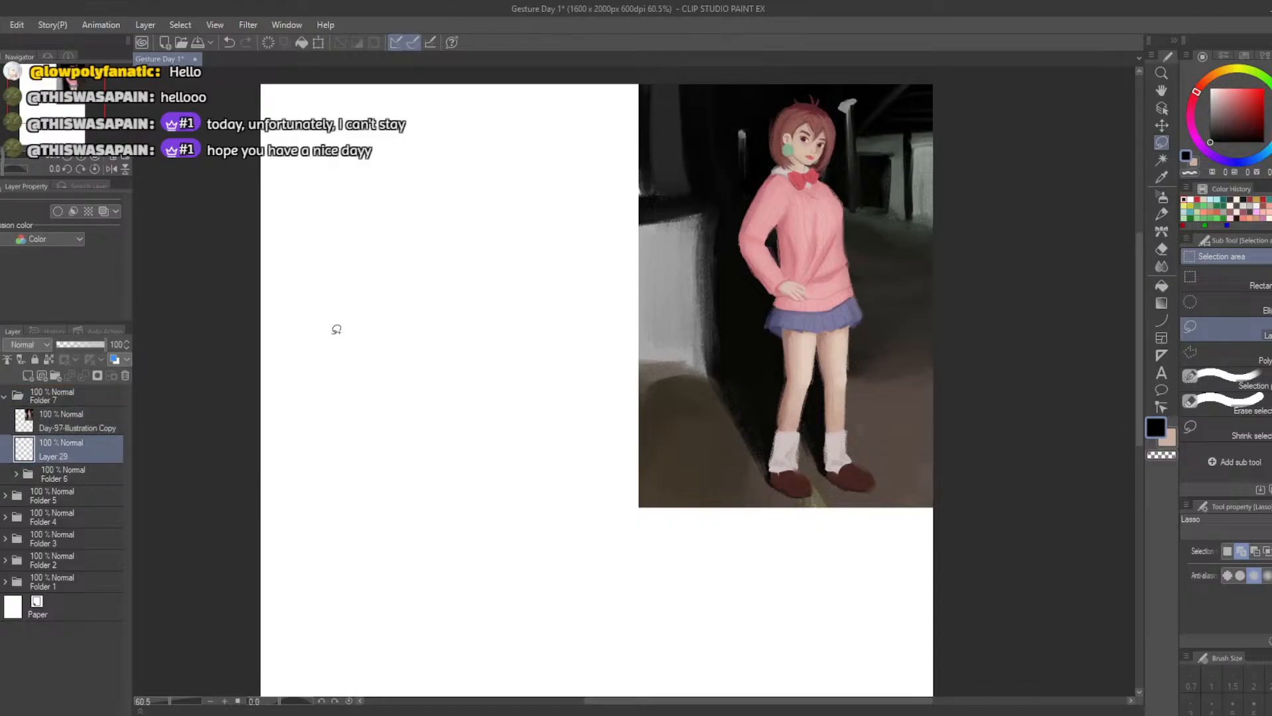
Sketch a small upright oval for the head with the Pencil in the blank area left of the illustration
key("p")
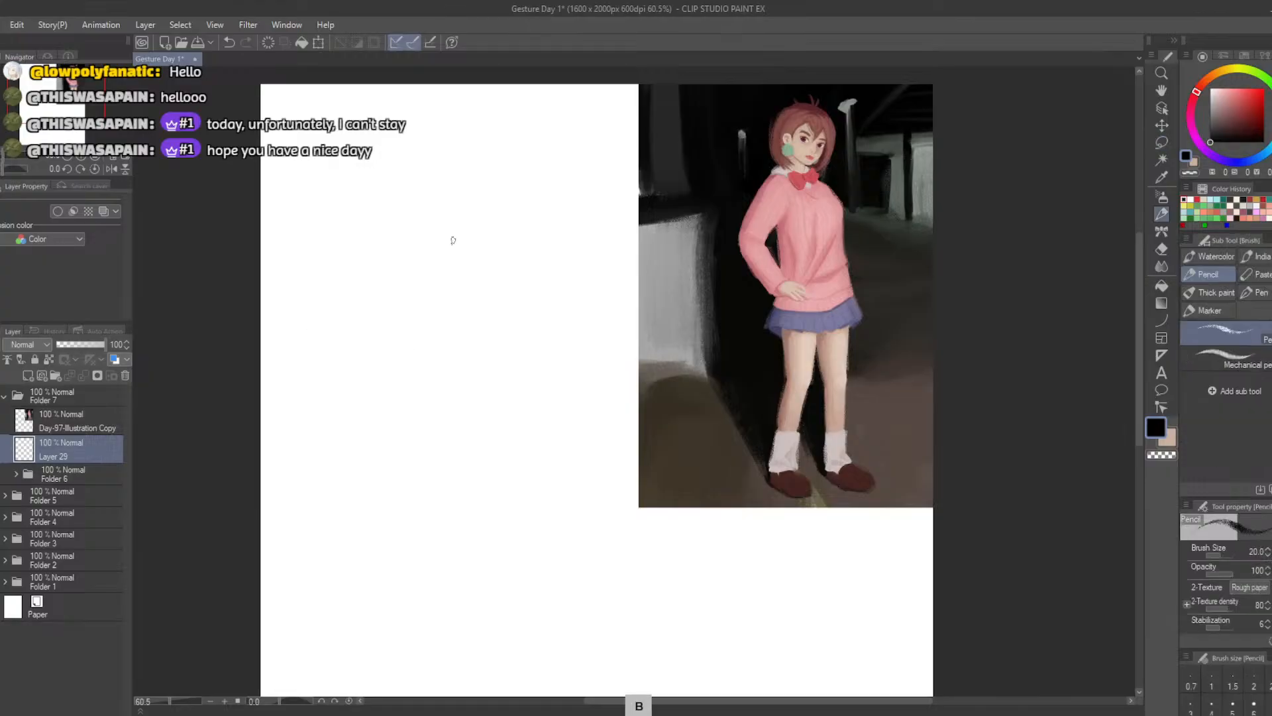
mouse_move(451, 239)
left_mouse_down()
mouse_move(415, 232)
mouse_move(434, 196)
mouse_move(401, 198)
mouse_move(416, 165)
mouse_move(426, 199)
mouse_move(429, 185)
left_mouse_up()
key("ctrl+z")
Sketch the ribcage as a larger round shape a short gap below the head oval
key("ctrl+z")
mouse_move(402, 275)
left_mouse_down()
mouse_move(410, 242)
mouse_move(424, 301)
mouse_move(397, 255)
mouse_move(408, 245)
mouse_move(418, 298)
mouse_move(427, 225)
mouse_move(396, 281)
mouse_move(437, 302)
mouse_move(396, 238)
mouse_move(458, 284)
mouse_move(410, 312)
left_mouse_up()
key("ctrl+z")
key("ctrl+z")
key("ctrl+z")
mouse_move(408, 356)
left_mouse_down()
mouse_move(382, 359)
mouse_move(424, 363)
mouse_move(419, 346)
mouse_move(420, 357)
mouse_move(412, 349)
mouse_move(389, 362)
mouse_move(446, 366)
mouse_move(452, 351)
mouse_move(406, 346)
left_mouse_up()
key("ctrl+z")
key("ctrl+z")
key("ctrl+z")
key("ctrl+z")
mouse_move(415, 250)
left_mouse_down()
mouse_move(414, 291)
mouse_move(403, 256)
mouse_move(456, 262)
mouse_move(401, 261)
mouse_move(439, 252)
mouse_move(442, 271)
mouse_move(385, 299)
left_mouse_up()
key("ctrl+z")
key("ctrl+z")
key("ctrl+z")
key("ctrl+z")
mouse_move(424, 241)
left_mouse_down()
mouse_move(391, 278)
mouse_move(457, 272)
mouse_move(404, 321)
left_mouse_up()
Sketch the pelvis as a flat, wide oval below the ribcage, about as wide as the ribcage
mouse_move(405, 369)
left_mouse_down()
mouse_move(434, 368)
mouse_move(421, 358)
mouse_move(391, 394)
mouse_move(405, 418)
mouse_move(396, 481)
mouse_move(418, 439)
mouse_move(395, 407)
mouse_move(392, 465)
mouse_move(391, 454)
mouse_move(421, 467)
mouse_move(397, 404)
mouse_move(391, 441)
mouse_move(412, 454)
mouse_move(425, 438)
mouse_move(398, 451)
mouse_move(412, 456)
mouse_move(398, 537)
left_mouse_up()
key("ctrl+z")
key("ctrl+z")
key("ctrl+z")
key("ctrl+z")
key("ctrl+z")
key("ctrl+z")
key("ctrl+z")
key("ctrl+z")
key("ctrl+z")
mouse_move(397, 477)
left_mouse_down()
mouse_move(393, 527)
mouse_move(405, 478)
left_mouse_up()
Sketch the figure's left-hand leg below the pelvis as two stacked narrow ovals for the thigh and lower leg
key("ctrl+z")
key("ctrl+z")
key("ctrl+z")
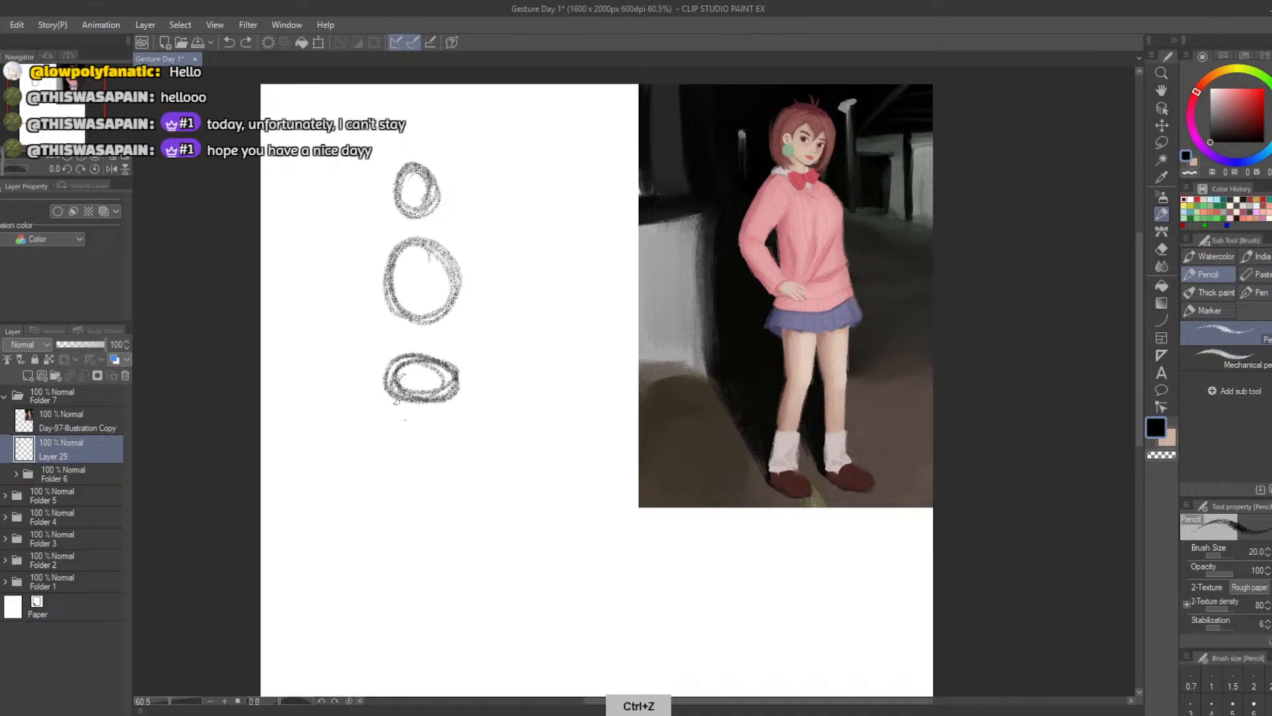
mouse_move(396, 376)
left_mouse_down()
mouse_move(399, 451)
mouse_move(389, 428)
mouse_move(405, 474)
left_mouse_up()
key("ctrl+z")
key("ctrl+z")
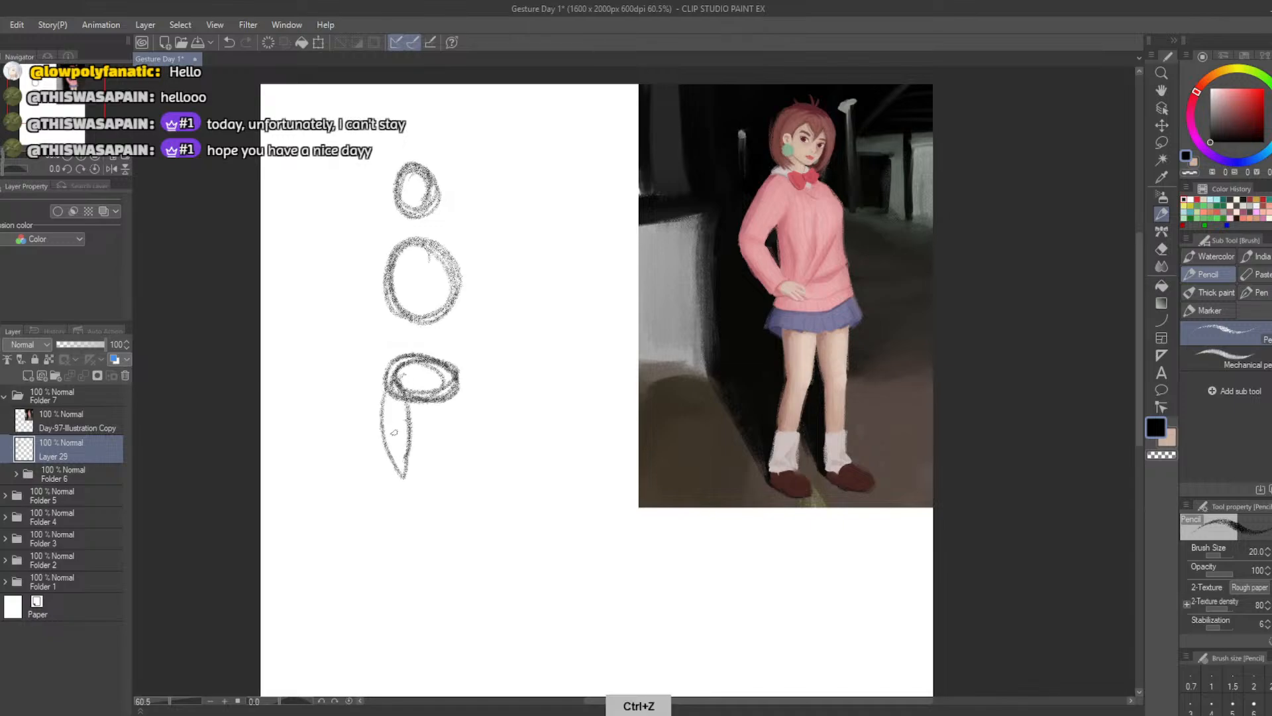
key("ctrl+z")
mouse_move(399, 372)
left_mouse_down()
mouse_move(384, 397)
mouse_move(406, 460)
left_mouse_up()
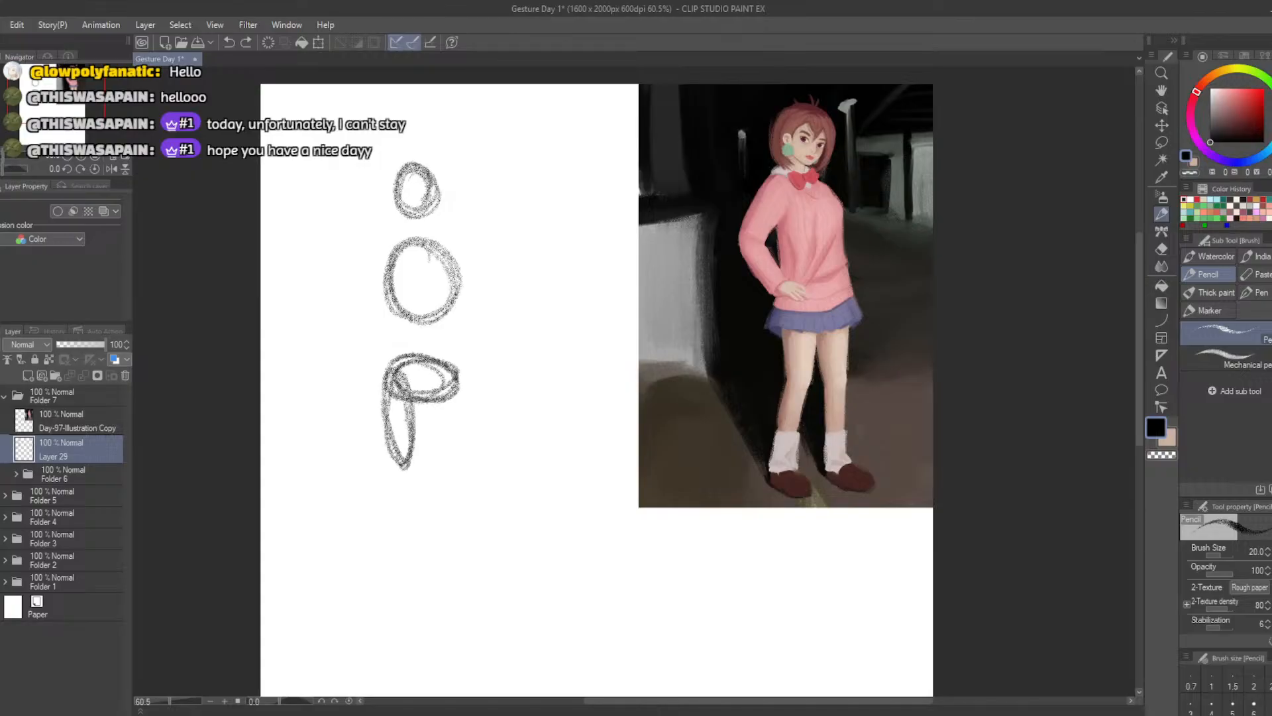
left_click_drag(404, 398, 397, 463)
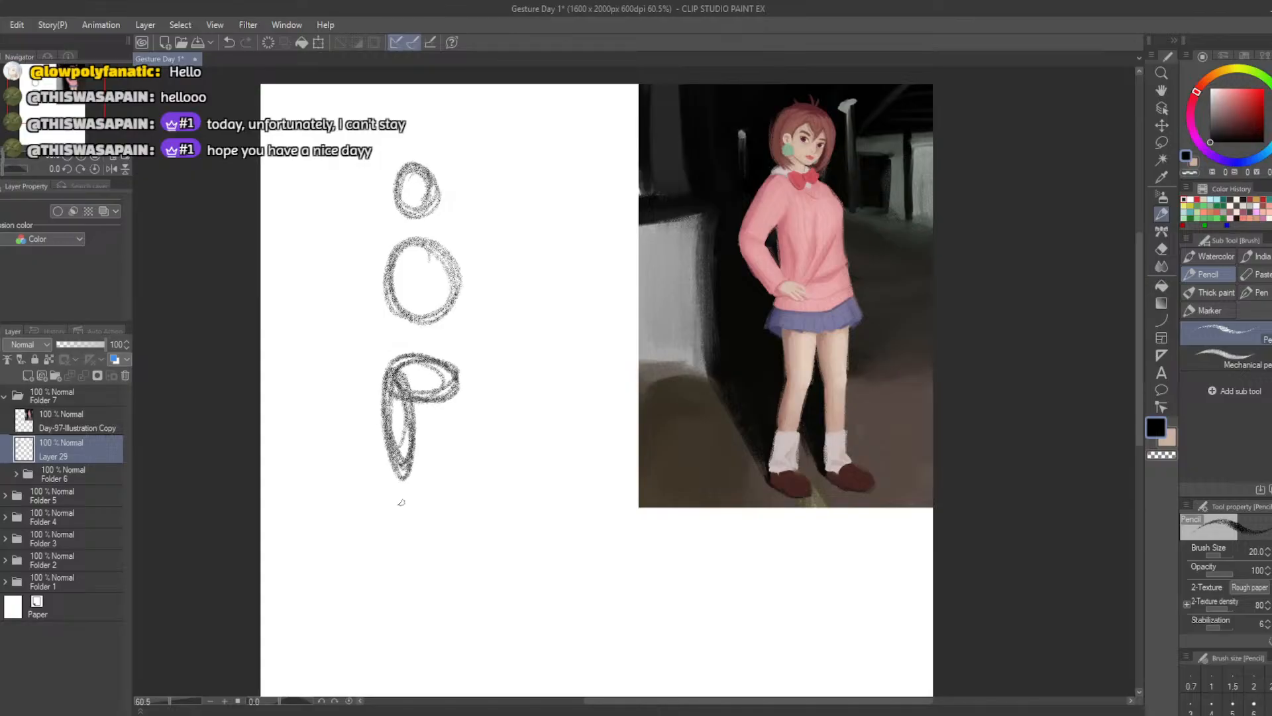
mouse_move(399, 512)
left_mouse_down()
mouse_move(398, 530)
mouse_move(398, 490)
mouse_move(392, 551)
left_mouse_up()
key("ctrl+z")
mouse_move(405, 472)
left_mouse_down()
mouse_move(391, 550)
mouse_move(402, 477)
left_mouse_up()
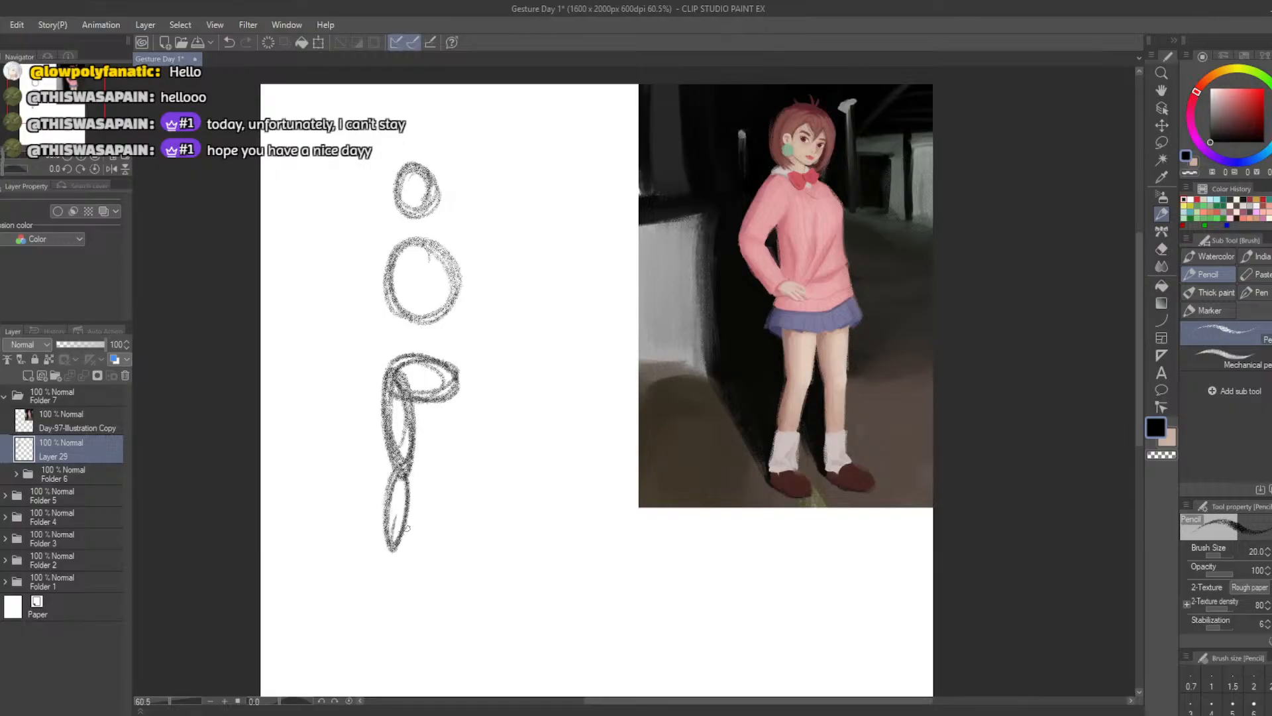
Sketch the right-hand thigh as a narrow oval overlapping the pelvis and ending level with the other knee
mouse_move(438, 375)
left_mouse_down()
mouse_move(432, 457)
mouse_move(424, 404)
mouse_move(441, 464)
mouse_move(424, 384)
mouse_move(436, 471)
mouse_move(419, 378)
mouse_move(443, 463)
mouse_move(422, 387)
mouse_move(429, 457)
mouse_move(469, 415)
left_mouse_up()
key("ctrl+z")
key("ctrl+z")
key("ctrl+z")
key("ctrl+z")
key("e")
key("b")
mouse_move(443, 366)
left_mouse_down()
mouse_move(453, 382)
mouse_move(424, 381)
mouse_move(430, 356)
mouse_move(425, 401)
mouse_move(438, 468)
mouse_move(450, 454)
mouse_move(450, 534)
left_mouse_up()
key("ctrl+z")
key("ctrl+z")
key("ctrl+z")
Sketch the right-hand lower leg as a narrow oval below its knee and darken the other leg's ankle
key("ctrl+z")
left_click_drag(440, 469, 451, 550)
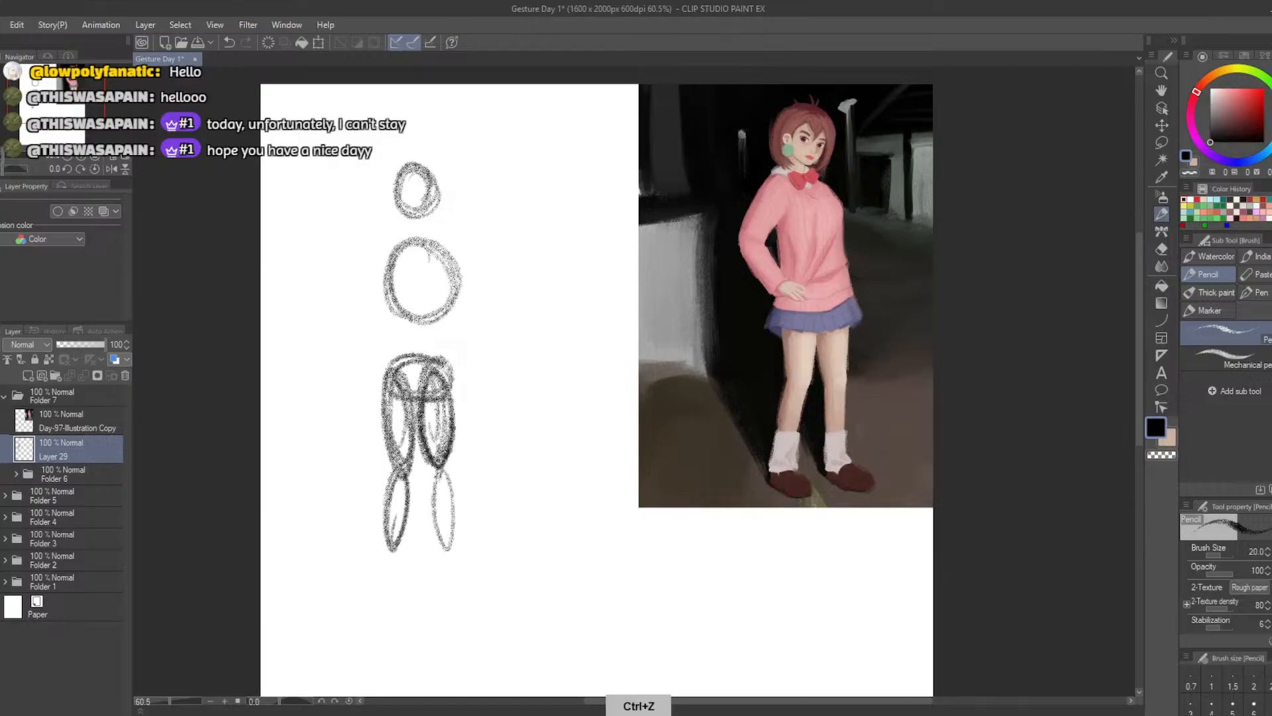
key("ctrl+z")
mouse_move(440, 469)
left_mouse_down()
mouse_move(438, 533)
mouse_move(391, 553)
mouse_move(401, 565)
mouse_move(412, 548)
mouse_move(398, 562)
left_mouse_up()
key("ctrl+z")
key("ctrl+z")
key("ctrl+z")
key("ctrl+z")
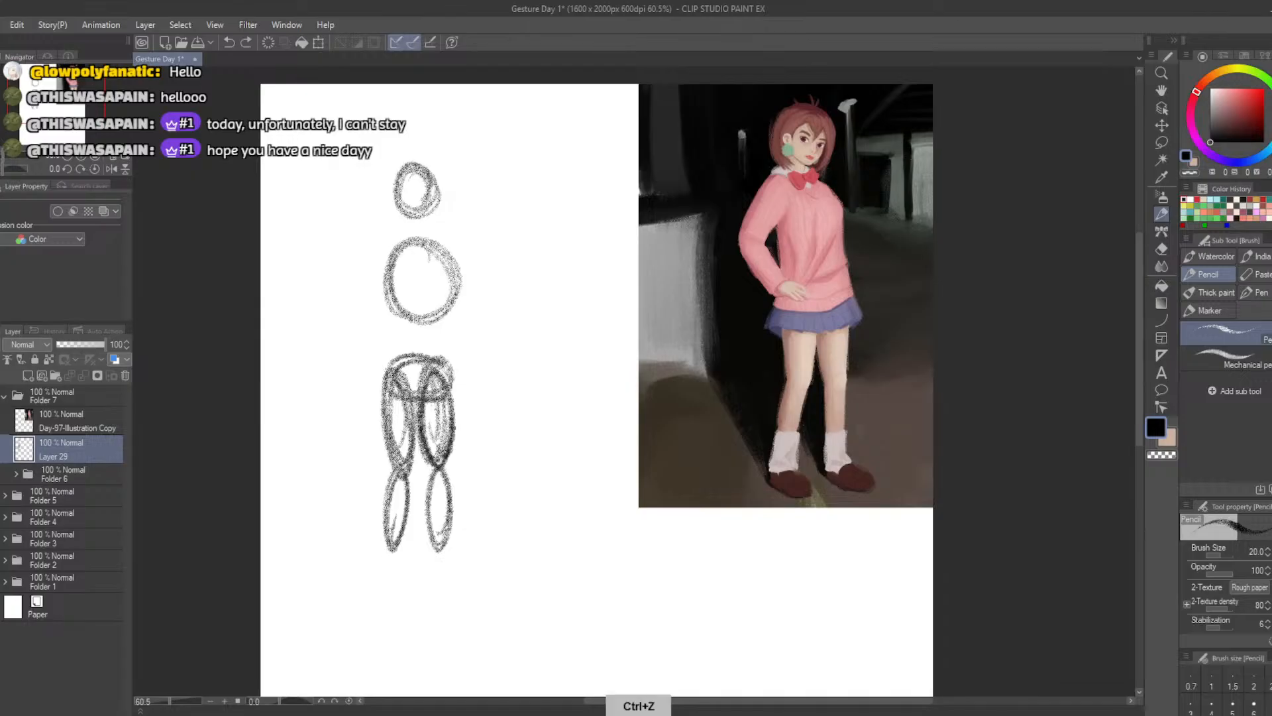
left_click_drag(386, 517, 388, 551)
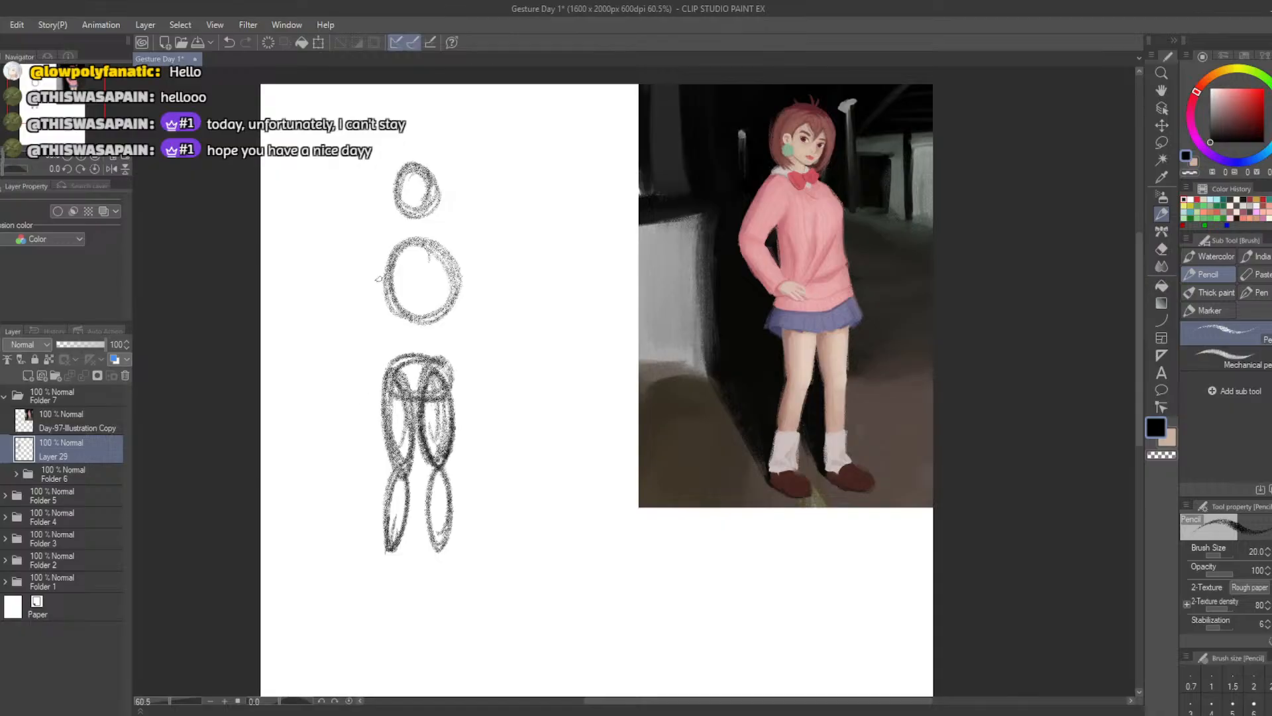
Sketch both feet as small tilted ovals at the ankles, with the toes angled down to the right
key("b")
mouse_move(399, 483)
left_mouse_down()
mouse_move(390, 545)
mouse_move(478, 554)
mouse_move(440, 551)
mouse_move(476, 551)
mouse_move(457, 552)
mouse_move(469, 535)
mouse_move(457, 551)
mouse_move(400, 553)
mouse_move(417, 544)
mouse_move(418, 564)
mouse_move(397, 547)
mouse_move(423, 556)
mouse_move(402, 560)
mouse_move(464, 559)
mouse_move(455, 547)
left_mouse_up()
key("ctrl+z")
key("ctrl+z")
key("ctrl+z")
key("ctrl+z")
key("ctrl+z")
key("ctrl+z")
key("ctrl+z")
key("ctrl+z")
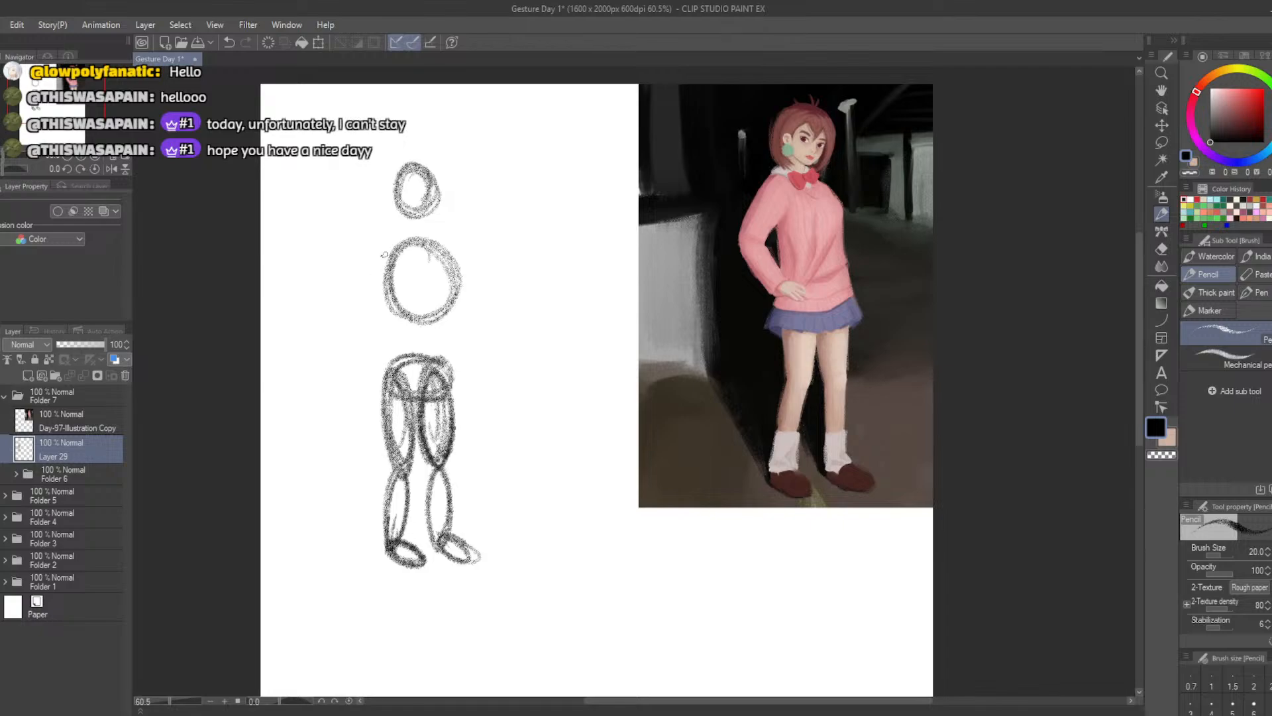
Sketch the left-hand arm as two narrow ovals, with the elbow bent outward and the hand resting on the hip
mouse_move(380, 259)
left_mouse_down()
mouse_move(363, 281)
mouse_move(395, 244)
mouse_move(345, 285)
mouse_move(383, 273)
mouse_move(337, 273)
mouse_move(375, 253)
mouse_move(358, 284)
mouse_move(395, 241)
mouse_move(354, 298)
mouse_move(397, 350)
left_mouse_up()
key("ctrl+z")
key("ctrl+z")
key("ctrl+z")
key("ctrl+z")
mouse_move(399, 234)
left_mouse_down()
mouse_move(339, 301)
mouse_move(387, 252)
mouse_move(345, 298)
mouse_move(390, 350)
mouse_move(343, 299)
mouse_move(399, 352)
mouse_move(346, 298)
left_mouse_up()
key("ctrl+z")
key("ctrl+z")
key("ctrl+z")
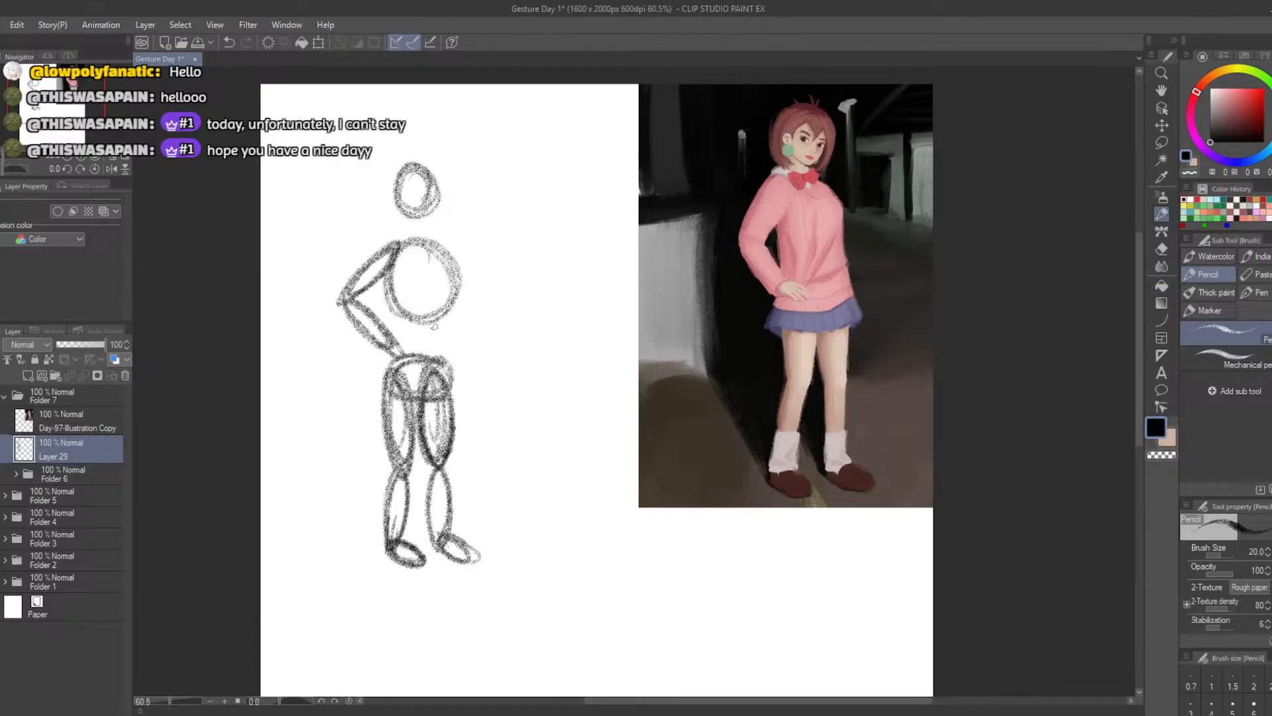
Redraw the bent arm's forearm oval so it ends just outside the hip
mouse_move(436, 278)
left_mouse_down()
mouse_move(435, 343)
mouse_move(440, 316)
left_mouse_up()
key("ctrl+z")
key("ctrl+z")
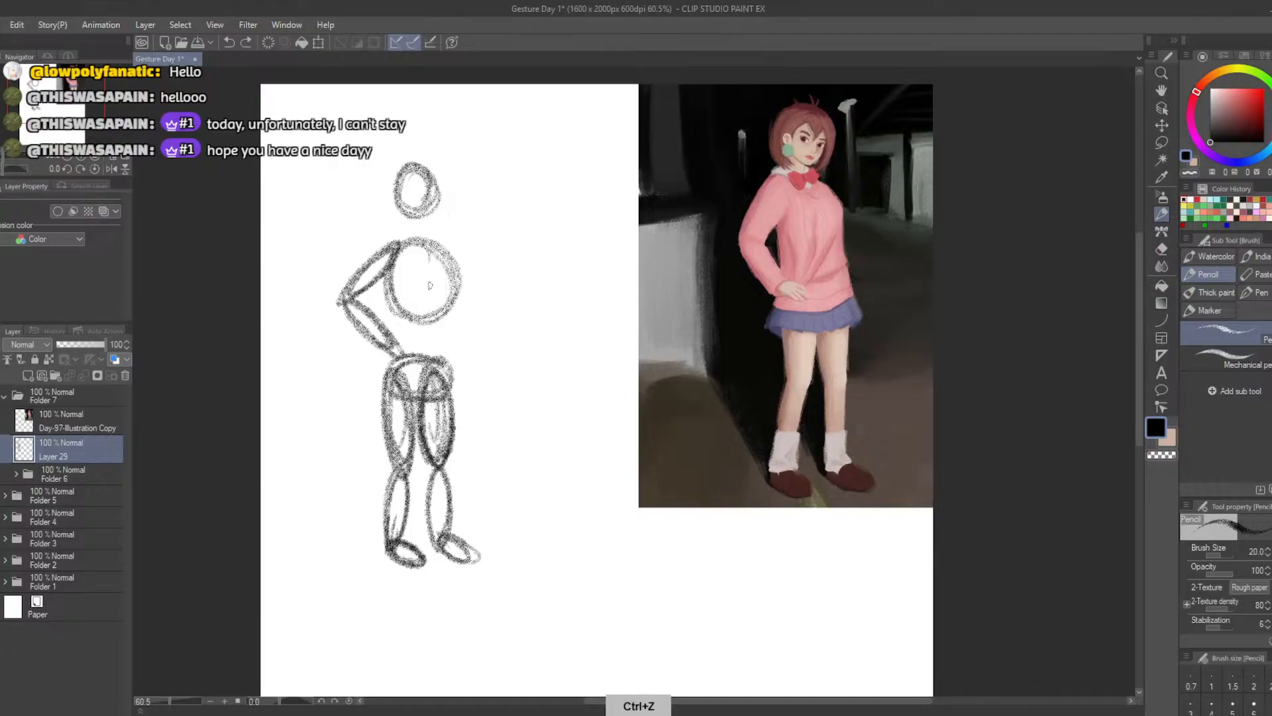
mouse_move(354, 300)
left_mouse_down()
mouse_move(343, 302)
mouse_move(383, 352)
left_mouse_up()
key("ctrl+z")
left_click_drag(431, 259, 437, 352)
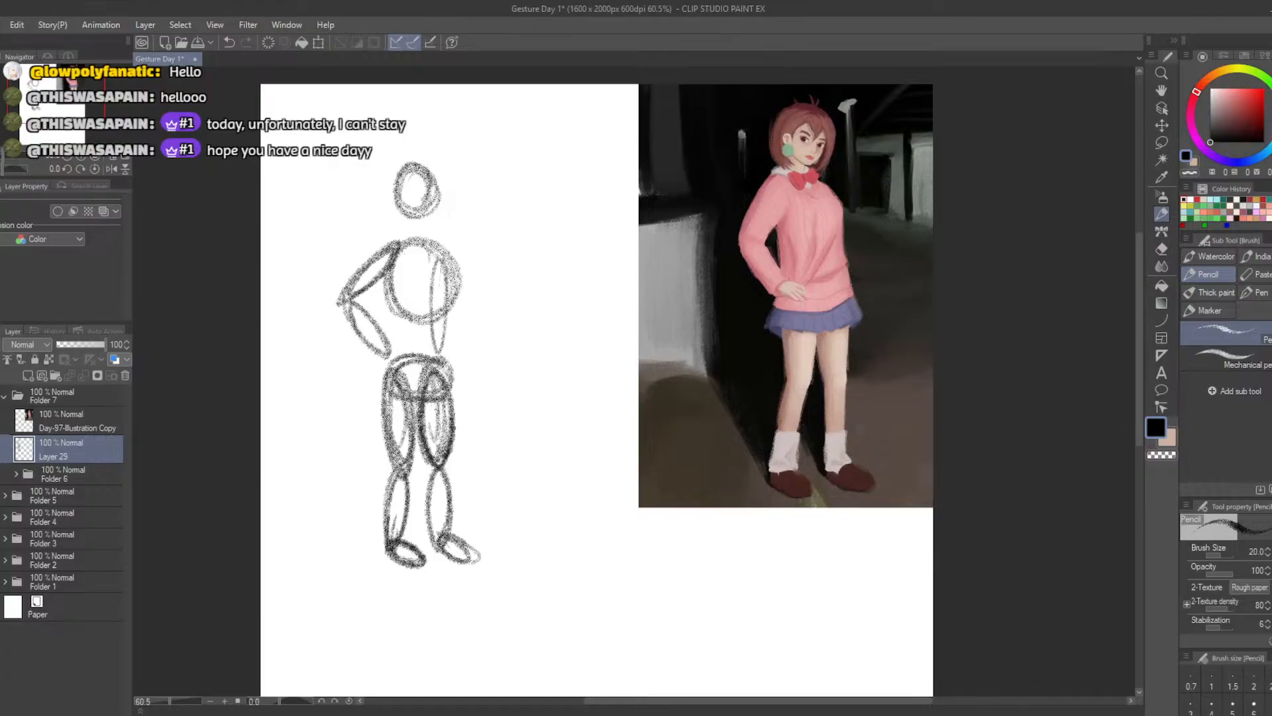
key("ctrl+z")
Darken the outlines of the head oval and the ribcage circle with extra pencil strokes
mouse_move(415, 202)
left_mouse_down()
mouse_move(434, 199)
mouse_move(412, 166)
left_mouse_up()
mouse_move(434, 307)
left_mouse_down()
mouse_move(415, 289)
mouse_move(424, 314)
mouse_move(436, 244)
left_mouse_up()
key("ctrl+z")
left_click_drag(451, 298, 400, 298)
key("ctrl+z")
mouse_move(443, 249)
left_mouse_down()
mouse_move(437, 318)
mouse_move(426, 320)
mouse_move(461, 314)
mouse_move(431, 324)
mouse_move(448, 283)
mouse_move(425, 311)
mouse_move(439, 244)
mouse_move(421, 317)
left_mouse_up()
key("e")
key("ctrl+z")
key("ctrl+z")
key("b")
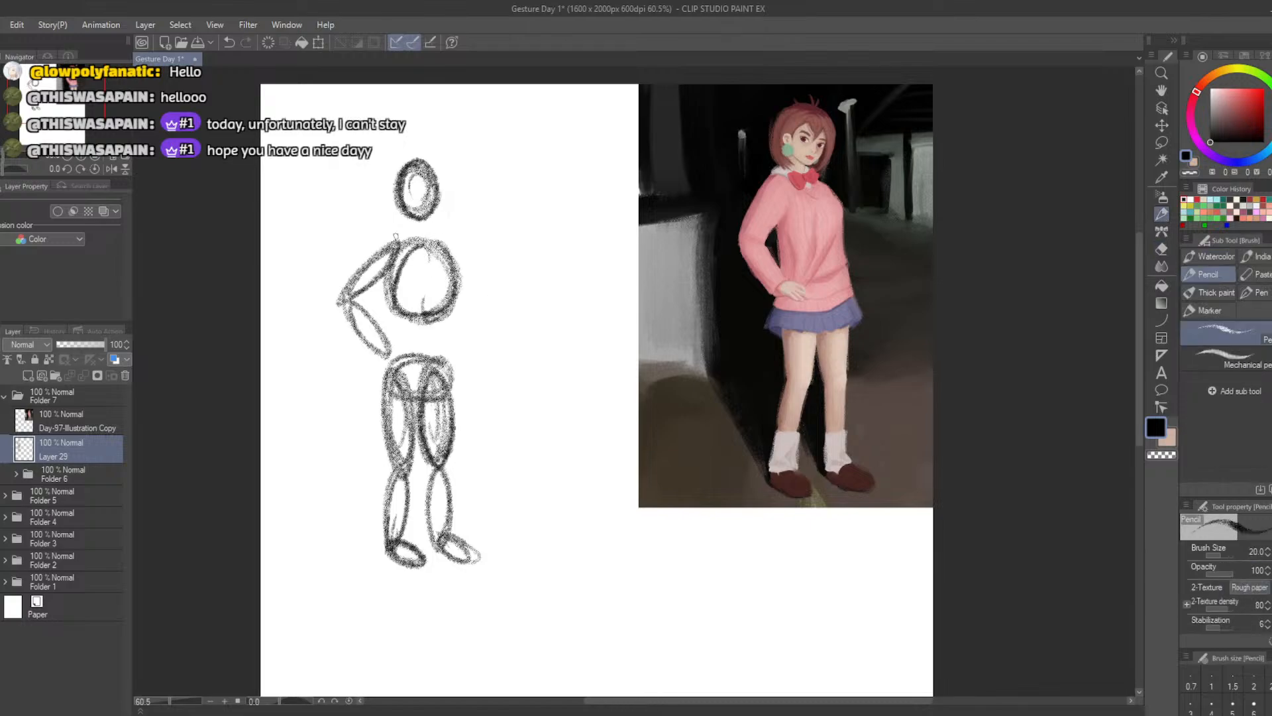
key("ctrl+z")
left_click_drag(445, 253, 420, 318)
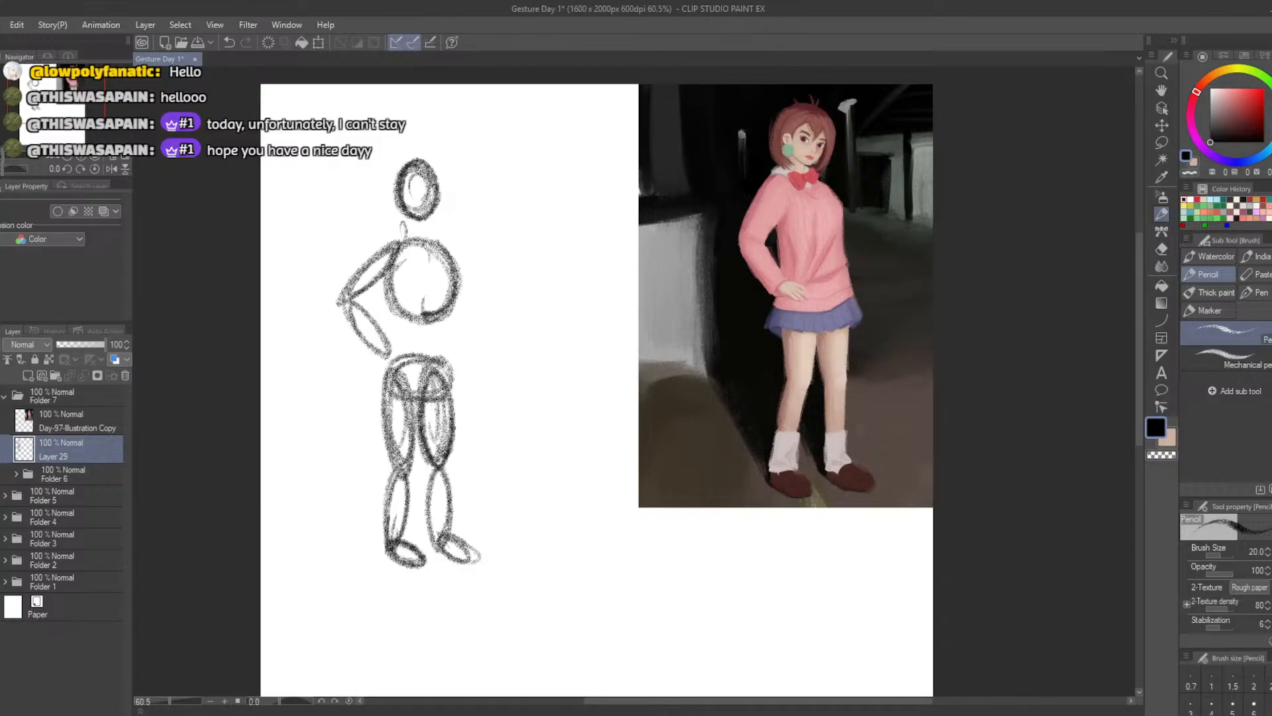
Draw the neck as two short lines joining the head to the ribcage
key("ctrl+z")
key("ctrl+z")
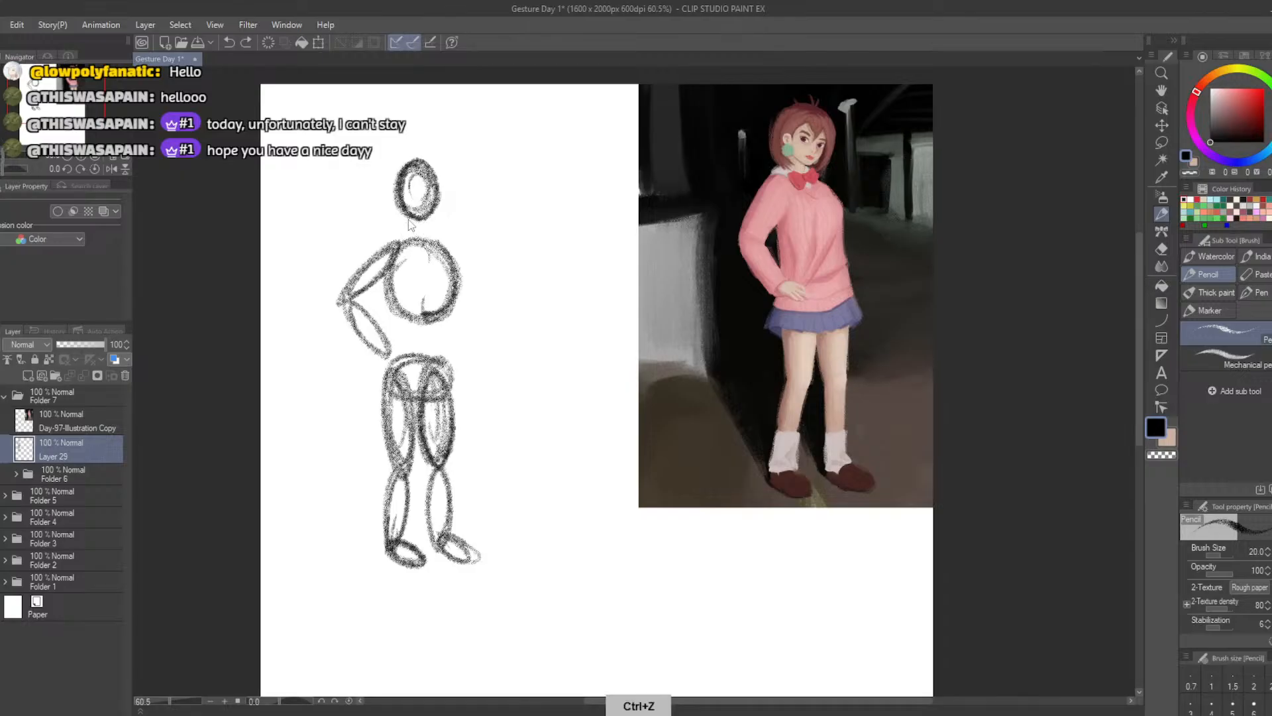
left_click_drag(426, 222, 441, 306)
key("ctrl+z")
Try to sketch the other arm as two narrow ovals over the ribcage and waist
left_click_drag(432, 258, 431, 358)
mouse_move(441, 321)
left_mouse_down()
mouse_move(442, 357)
mouse_move(438, 321)
left_mouse_up()
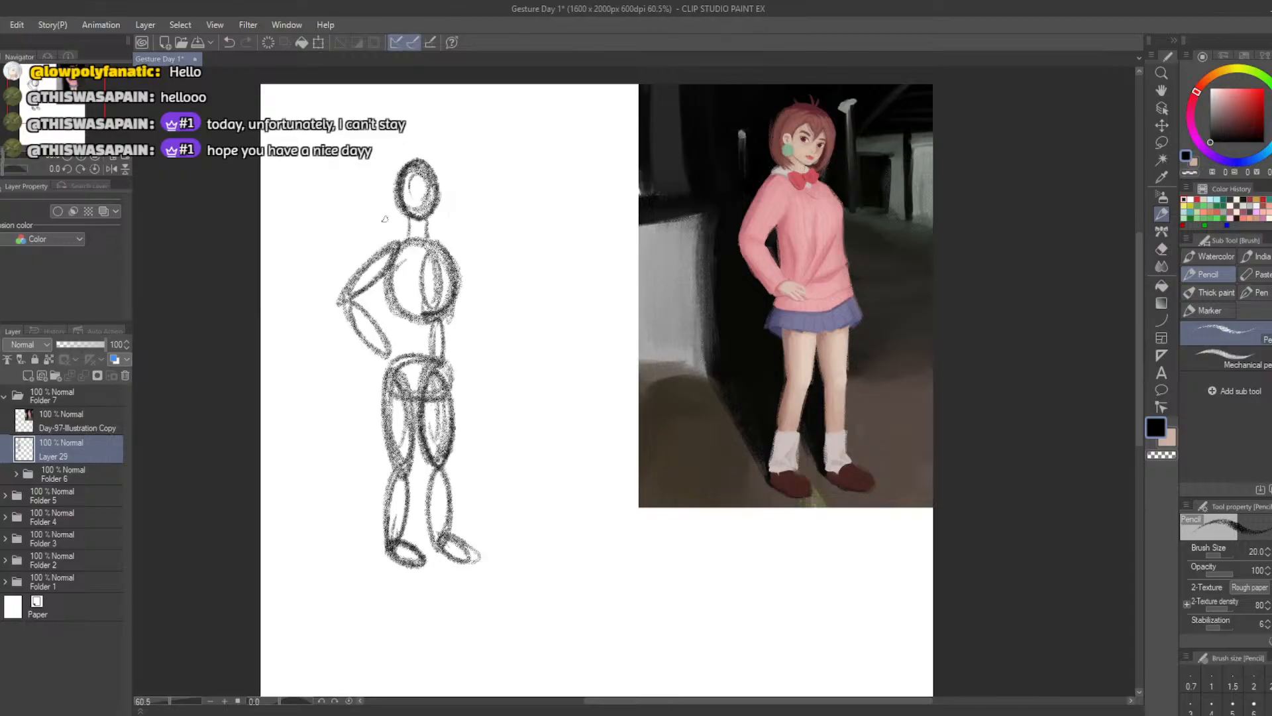
key("ctrl+z")
key("ctrl+z")
key("ctrl+z")
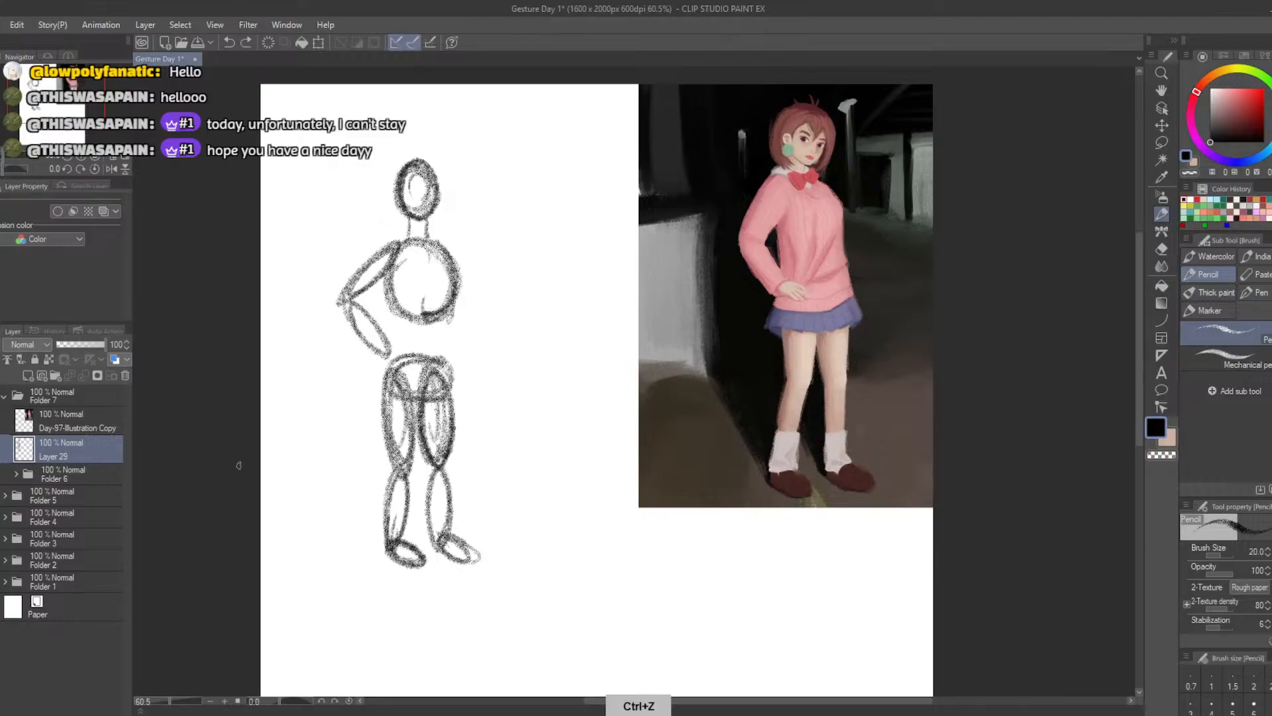
Draw two waist lines connecting the sides of the ribcage to the pelvis
left_click_drag(453, 309, 440, 369)
left_click_drag(389, 305, 395, 375)
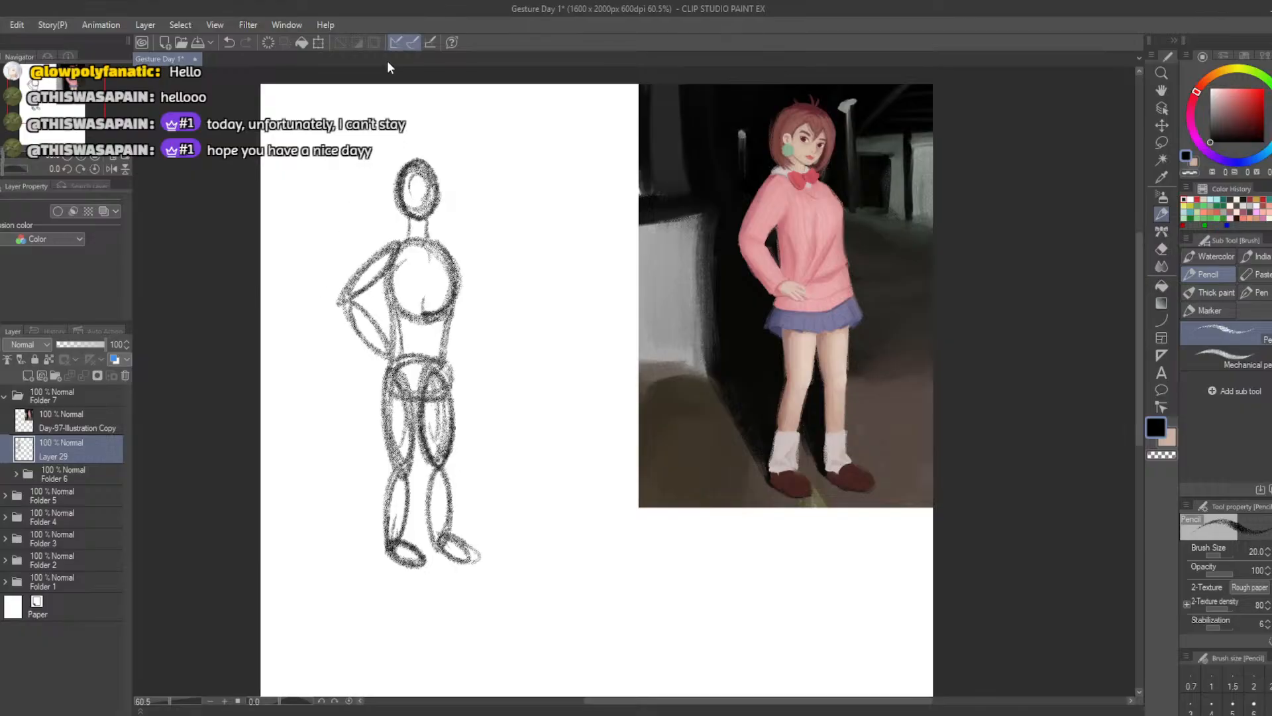
Move the pencil figure toward the illustration, shrink it slightly, and place Layer 29 above the illustration's layer
left_click(318, 42)
left_click_drag(414, 371, 650, 316)
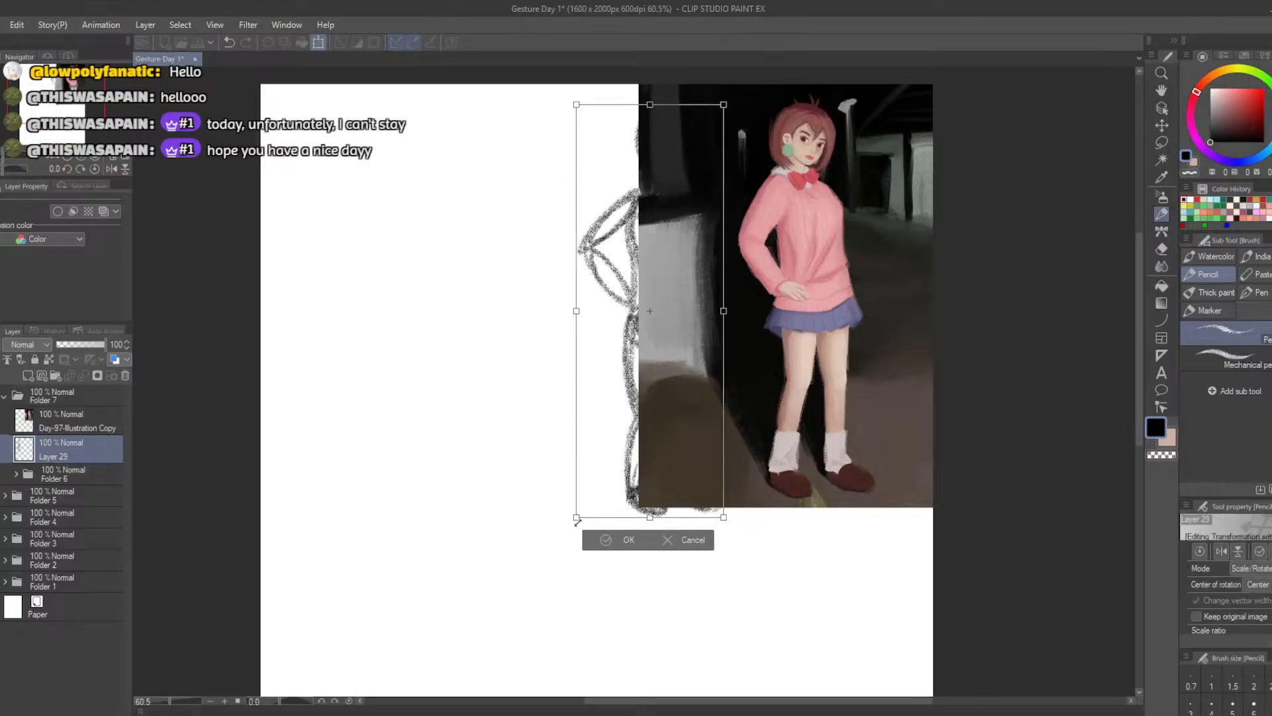
left_click_drag(576, 517, 579, 510)
left_click(48, 416)
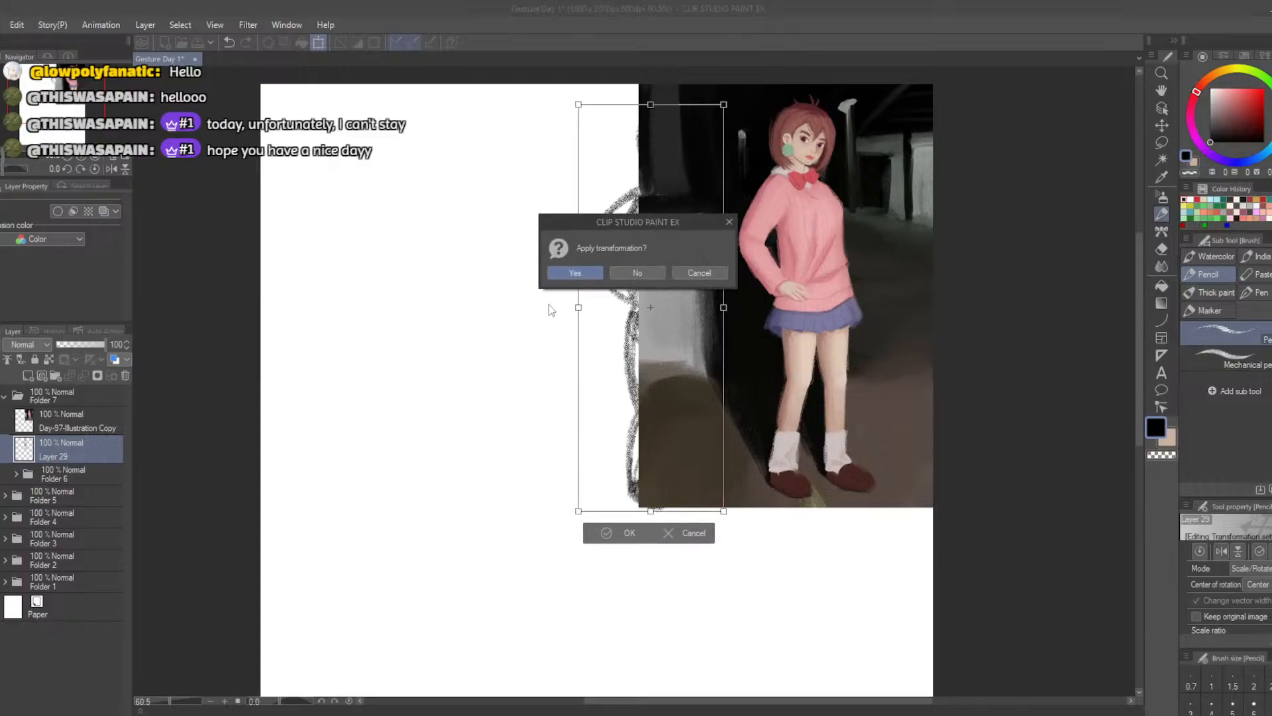
left_click(568, 272)
left_click_drag(67, 421, 56, 443)
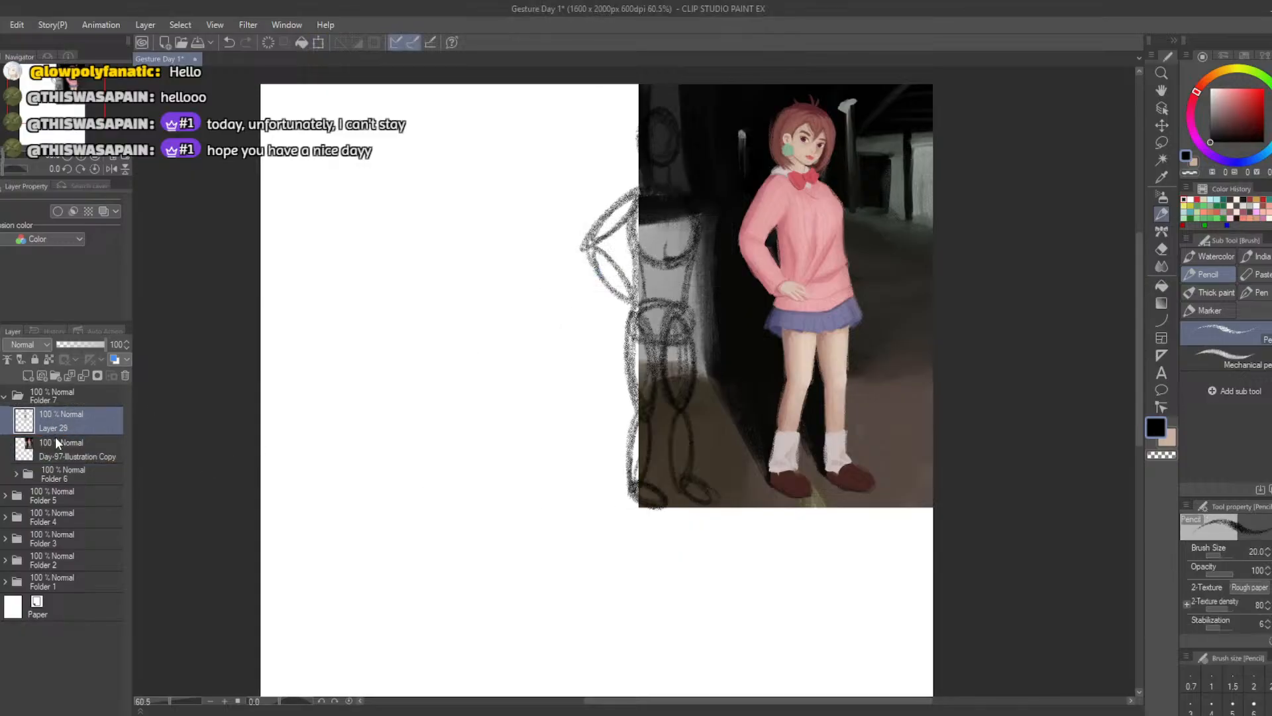
Overlay the pencil figure on the illustrated girl, scale it down to her height, and return it to the blank area beside her
left_click(314, 43)
left_click_drag(605, 385, 781, 410)
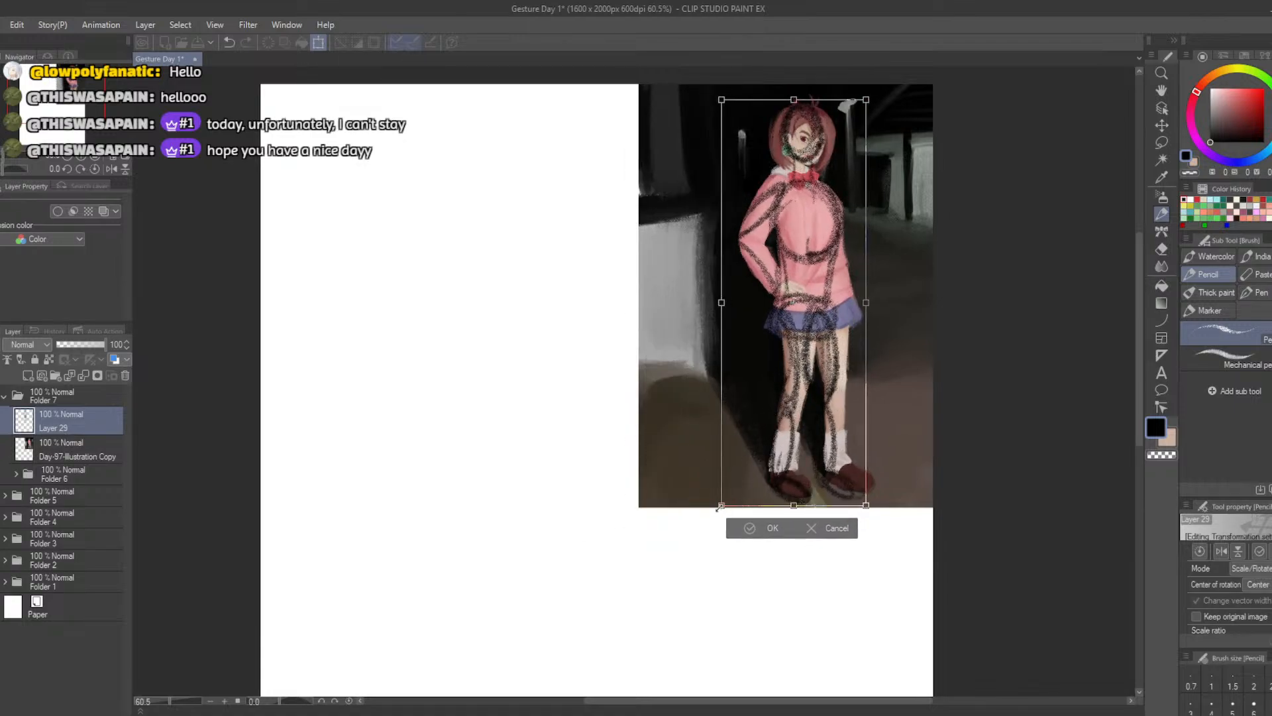
left_click_drag(720, 507, 723, 499)
left_click_drag(739, 447, 744, 451)
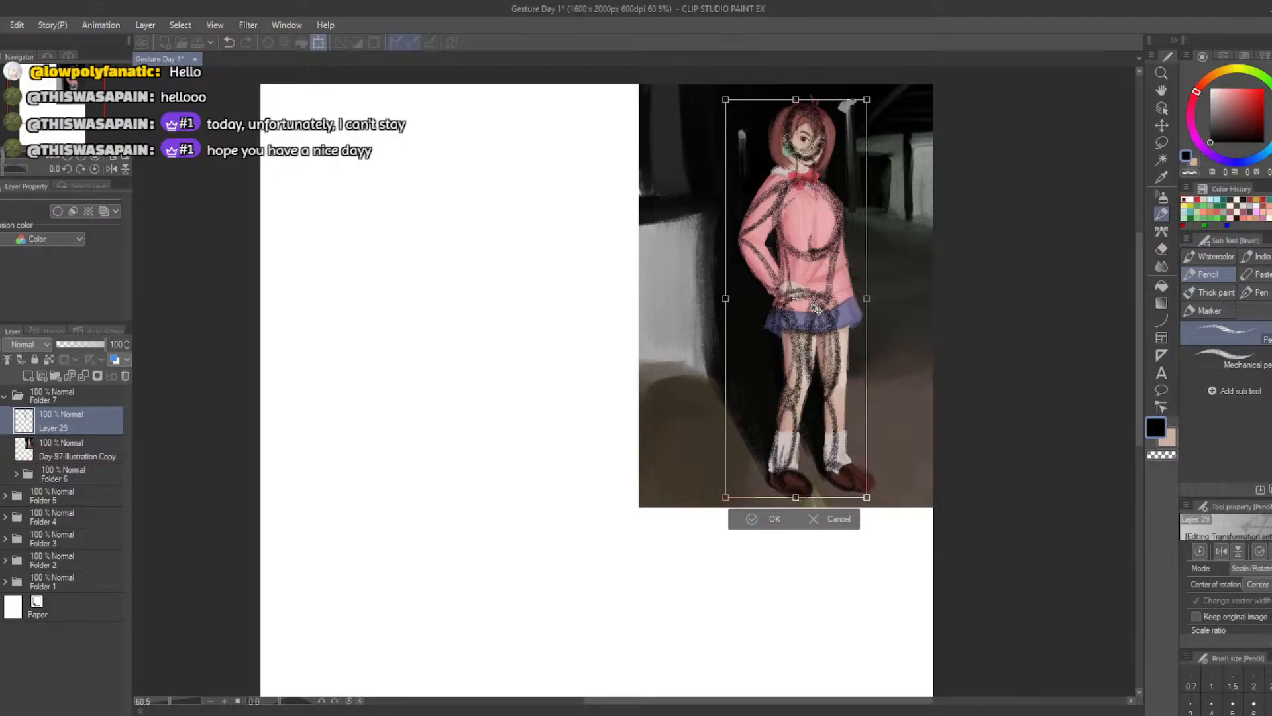
mouse_move(802, 318)
left_mouse_down()
mouse_move(505, 347)
mouse_move(452, 322)
left_mouse_up()
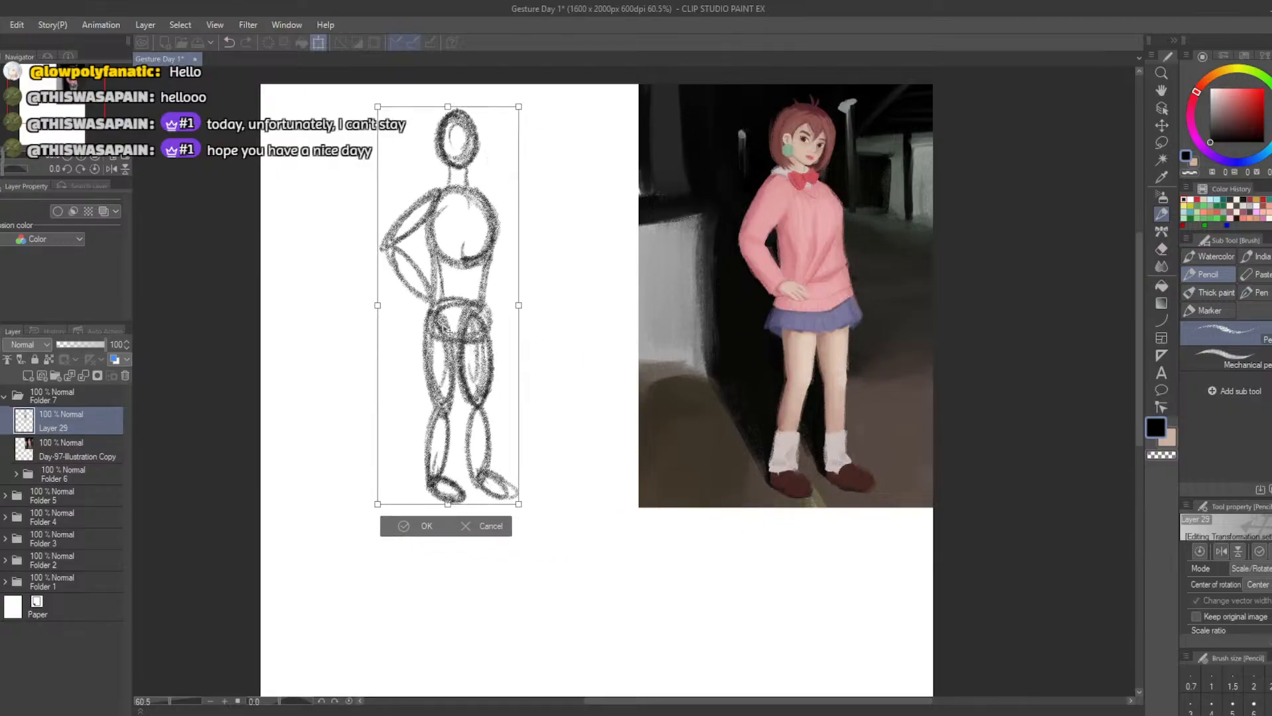
left_click(404, 522)
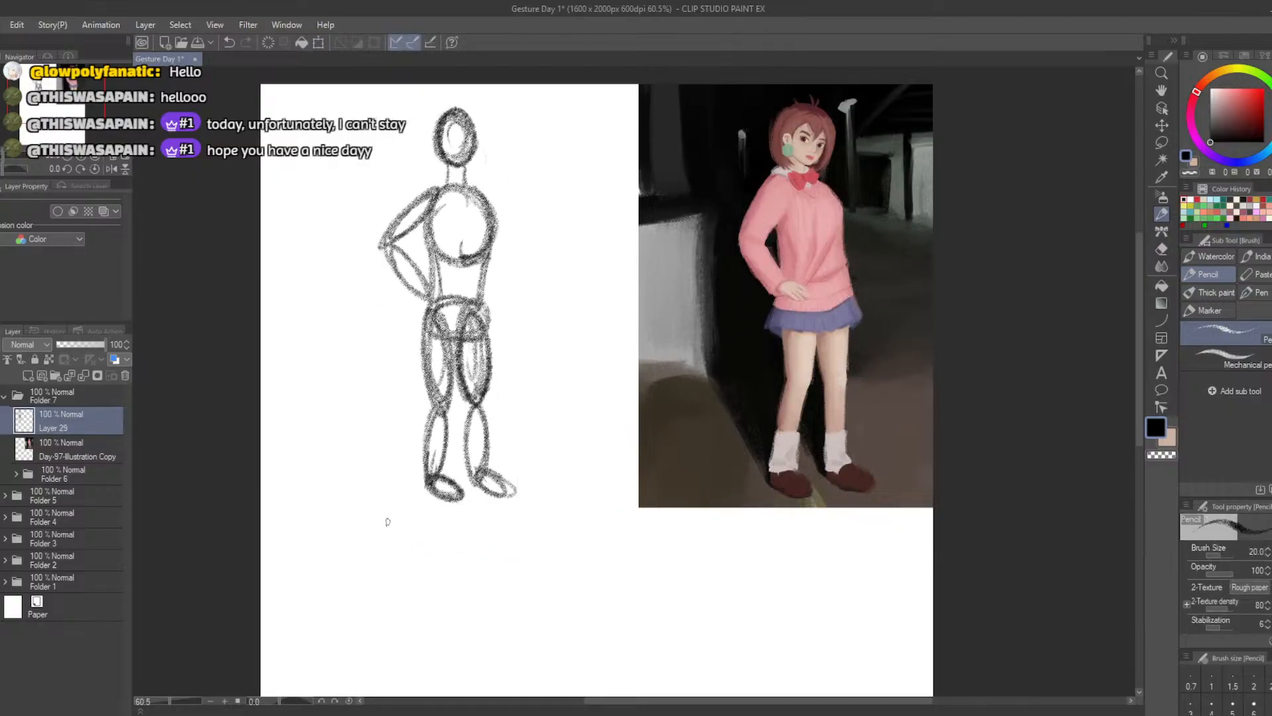
Lasso the figure's pelvis and legs, shift them slightly right and up, and deselect
left_click(1161, 141)
mouse_move(376, 337)
left_mouse_down()
mouse_move(469, 288)
mouse_move(435, 539)
mouse_move(365, 377)
left_mouse_up()
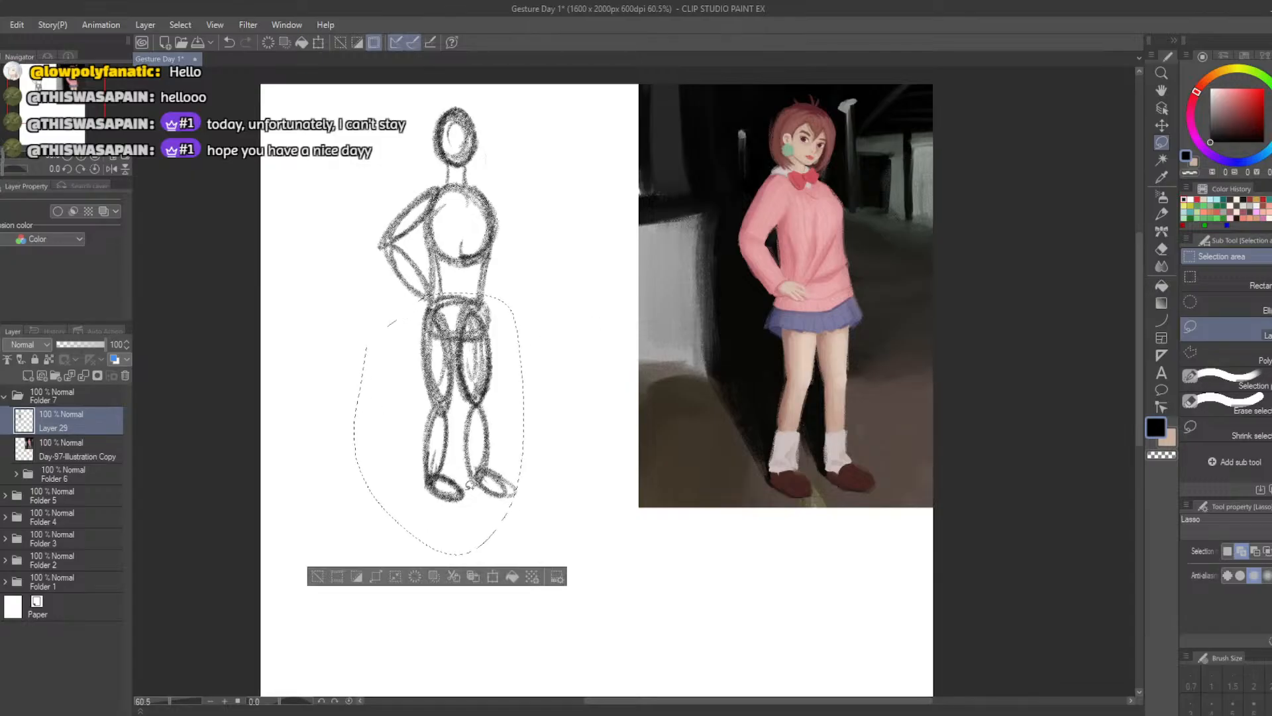
left_click(492, 576)
left_click_drag(457, 515, 464, 511)
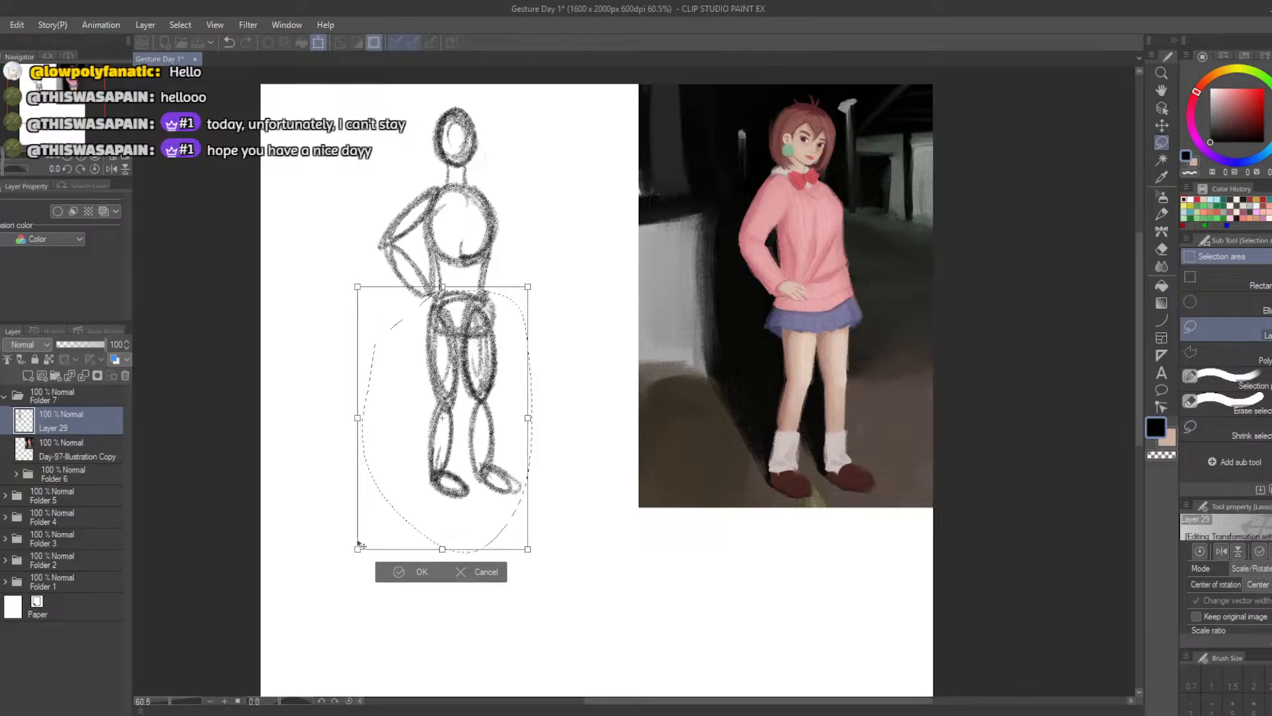
left_click(384, 573)
left_click(323, 574)
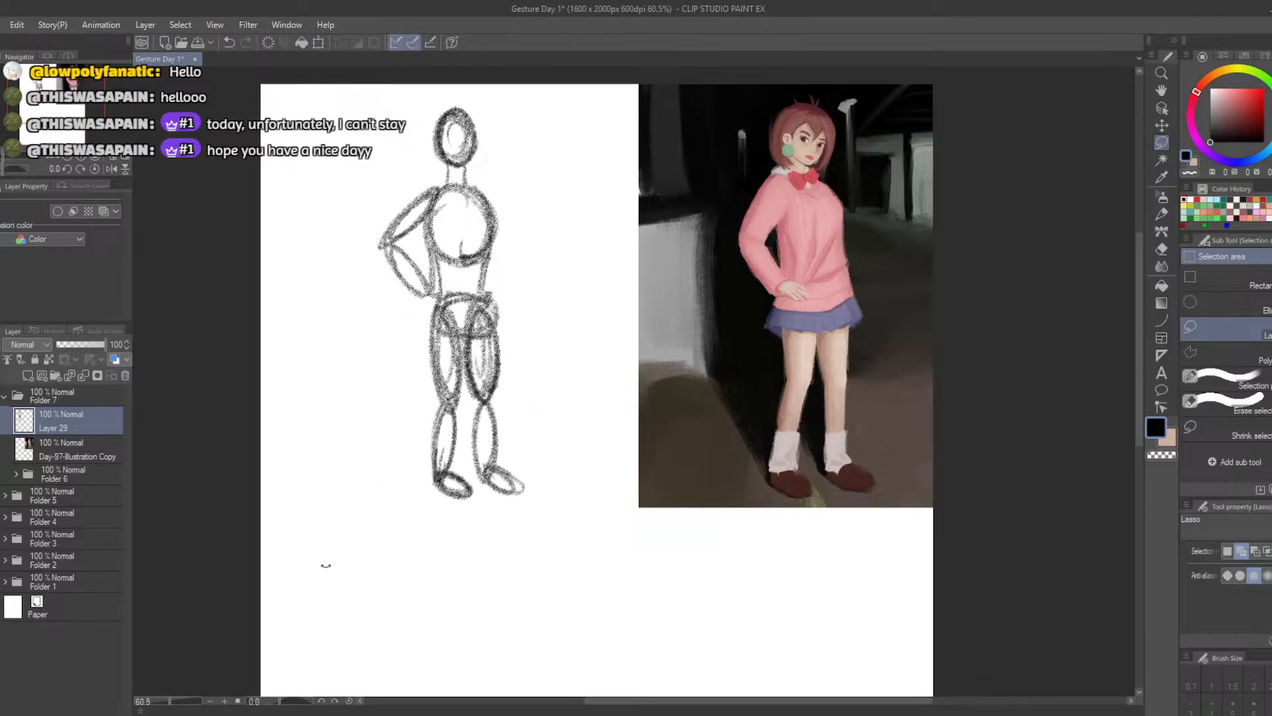
Clean up the right-hand waist, redraw its line from ribcage to pelvis, and darken the ribcage's lower left outline
key("e")
mouse_move(510, 302)
left_mouse_down()
mouse_move(497, 279)
mouse_move(437, 268)
mouse_move(436, 307)
mouse_move(436, 265)
mouse_move(492, 306)
left_mouse_up()
key("b")
key("ctrl+z")
key("ctrl+z")
left_click_drag(488, 255, 494, 315)
left_click_drag(461, 257, 429, 235)
left_click_drag(429, 235, 453, 259)
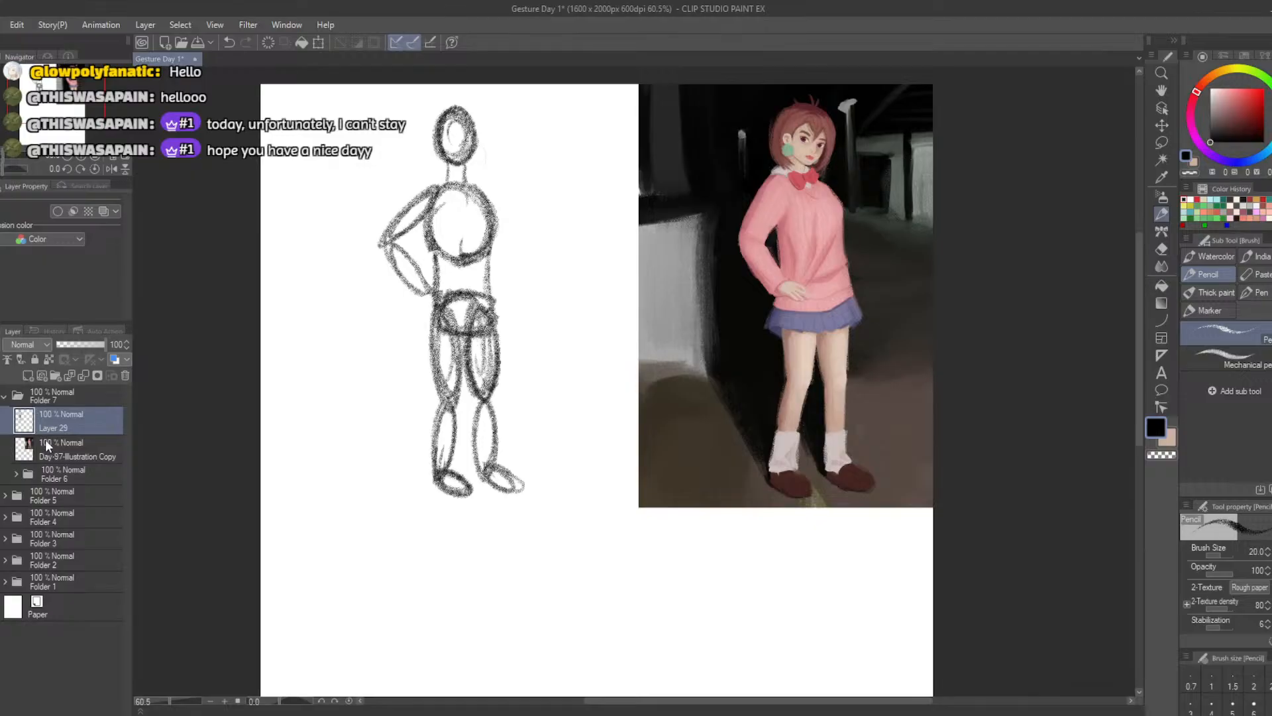
Add Layer 30 above Layer 29, move Layer 29's pencil figure to the canvas's lower left, and make Layer 30 active
left_click(25, 375)
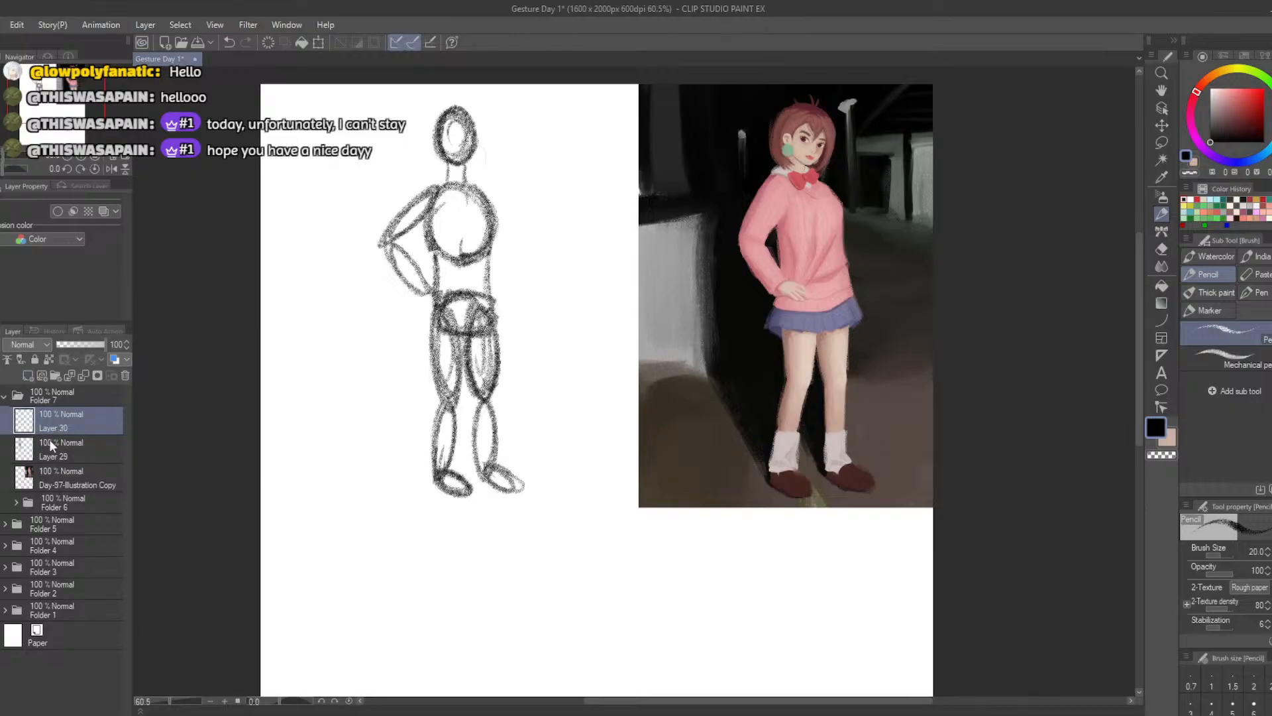
left_click(49, 447)
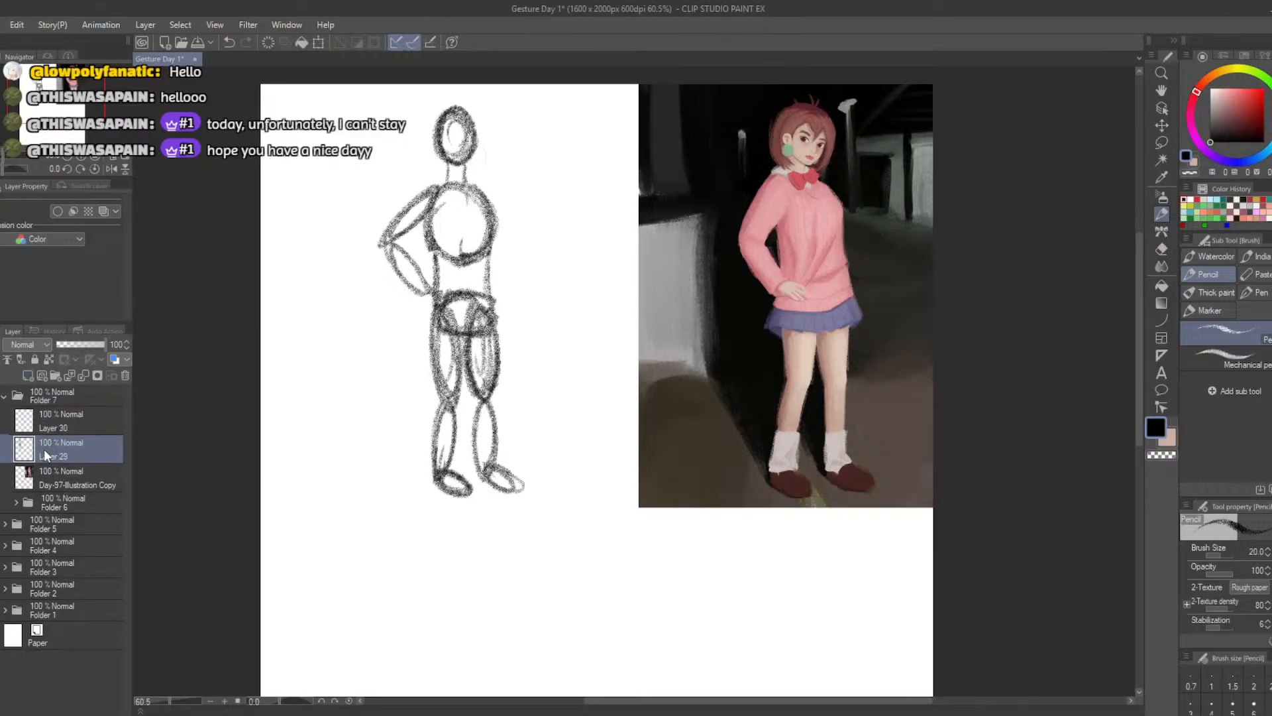
left_click(318, 42)
mouse_move(426, 374)
left_mouse_down()
mouse_move(347, 434)
mouse_move(318, 579)
mouse_move(281, 557)
mouse_move(315, 569)
left_mouse_up()
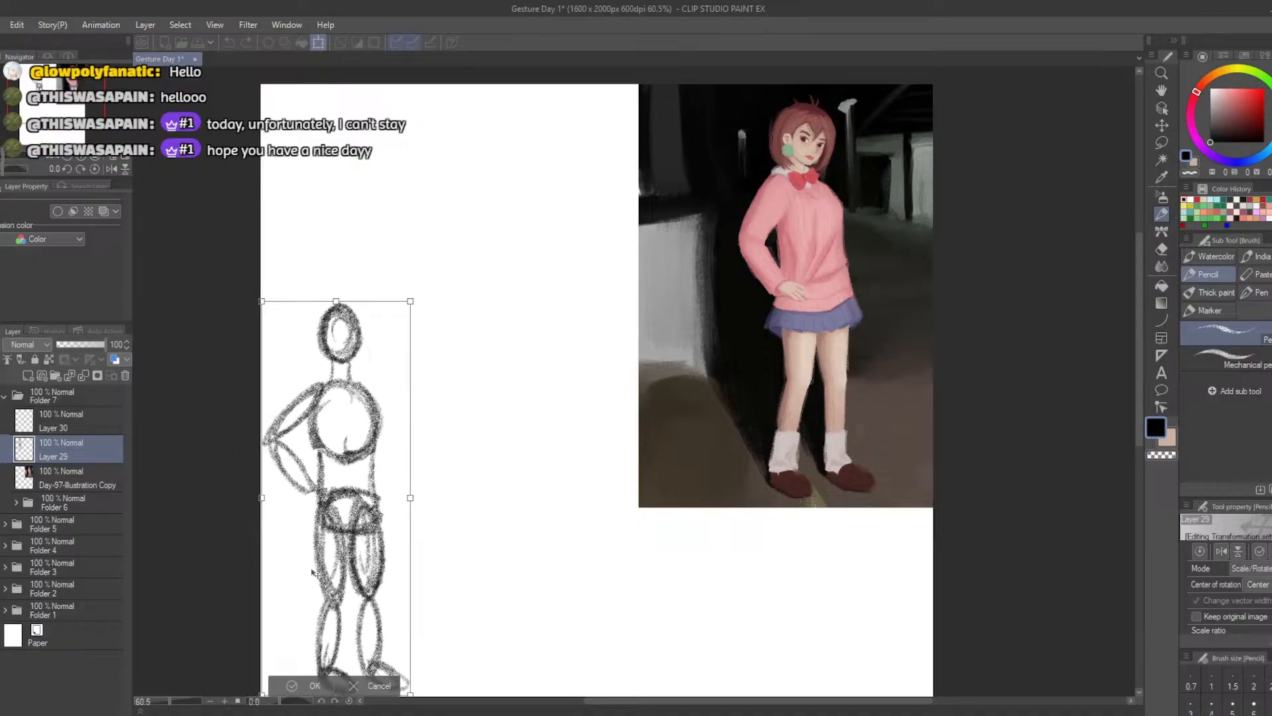
left_click(297, 686)
left_click(49, 427)
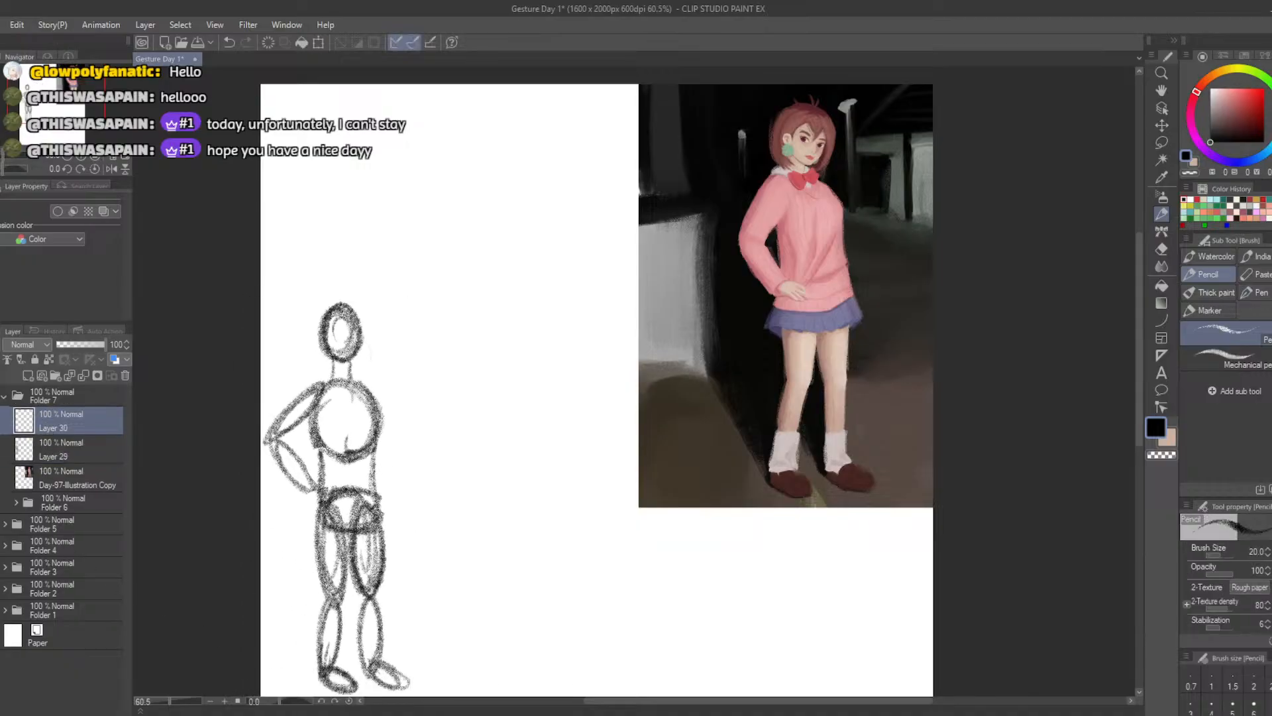
key("b")
mouse_move(526, 143)
left_mouse_down()
mouse_move(532, 159)
mouse_move(532, 112)
mouse_move(546, 132)
left_mouse_up()
key("ctrl+z")
key("ctrl+z")
right_click(545, 132)
key("ctrl+z")
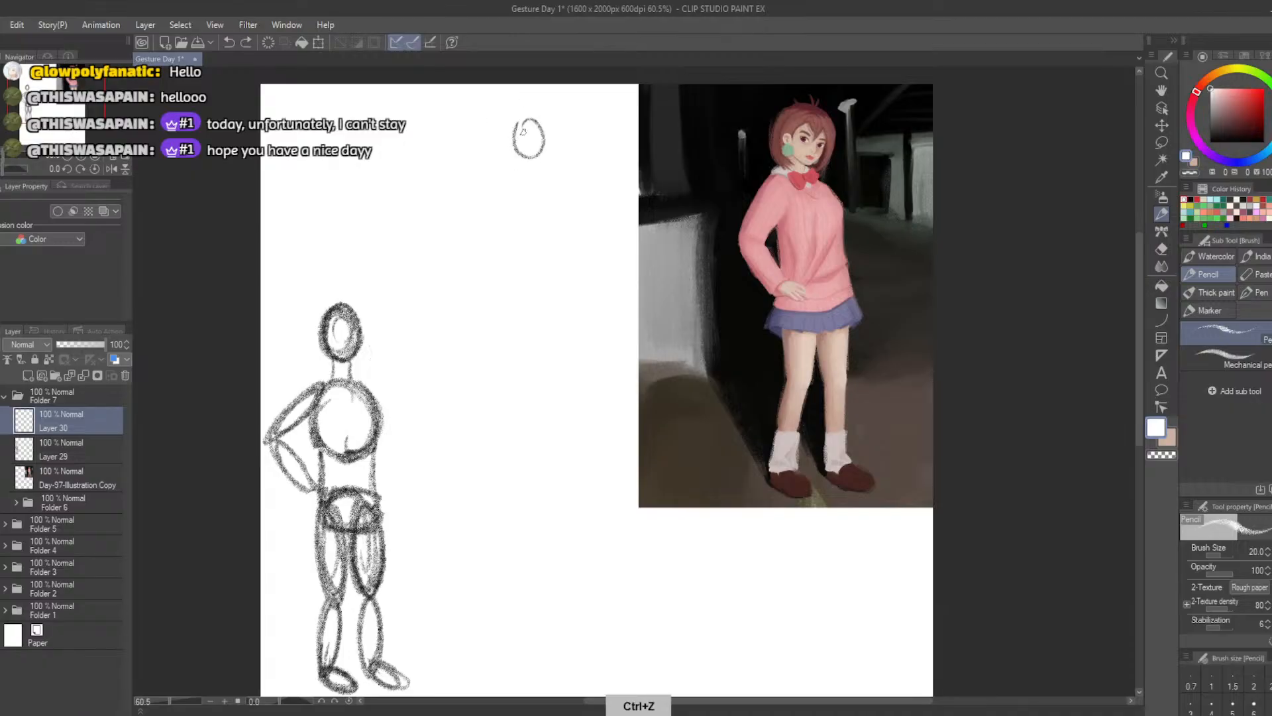
key("b")
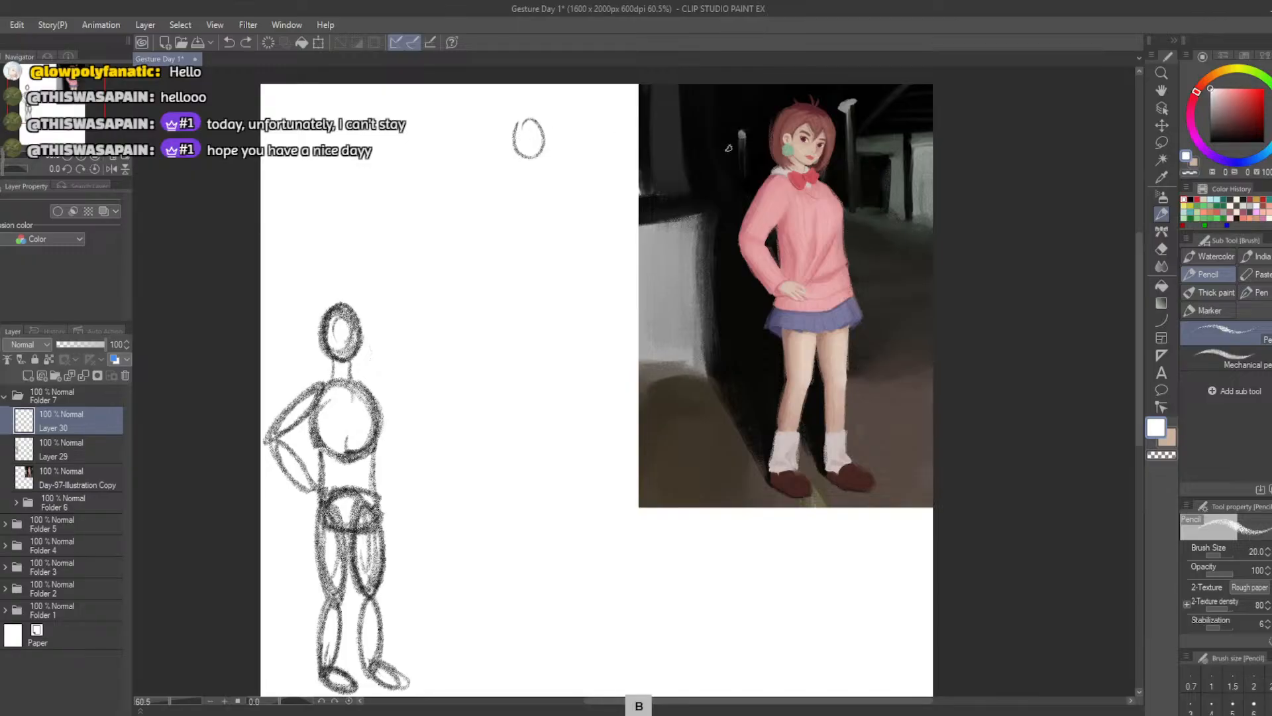
left_click_drag(1231, 104, 1210, 142)
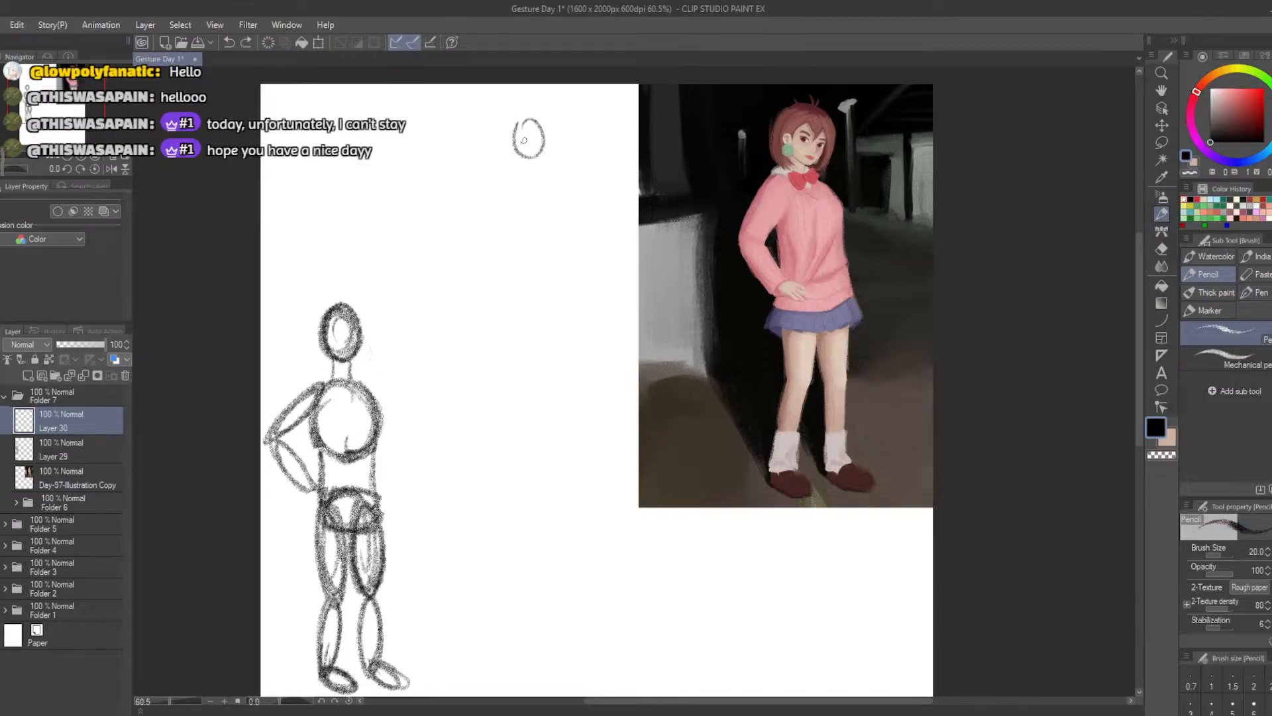
mouse_move(523, 140)
left_mouse_down()
mouse_move(533, 122)
mouse_move(526, 152)
mouse_move(511, 114)
left_mouse_up()
key("ctrl+z")
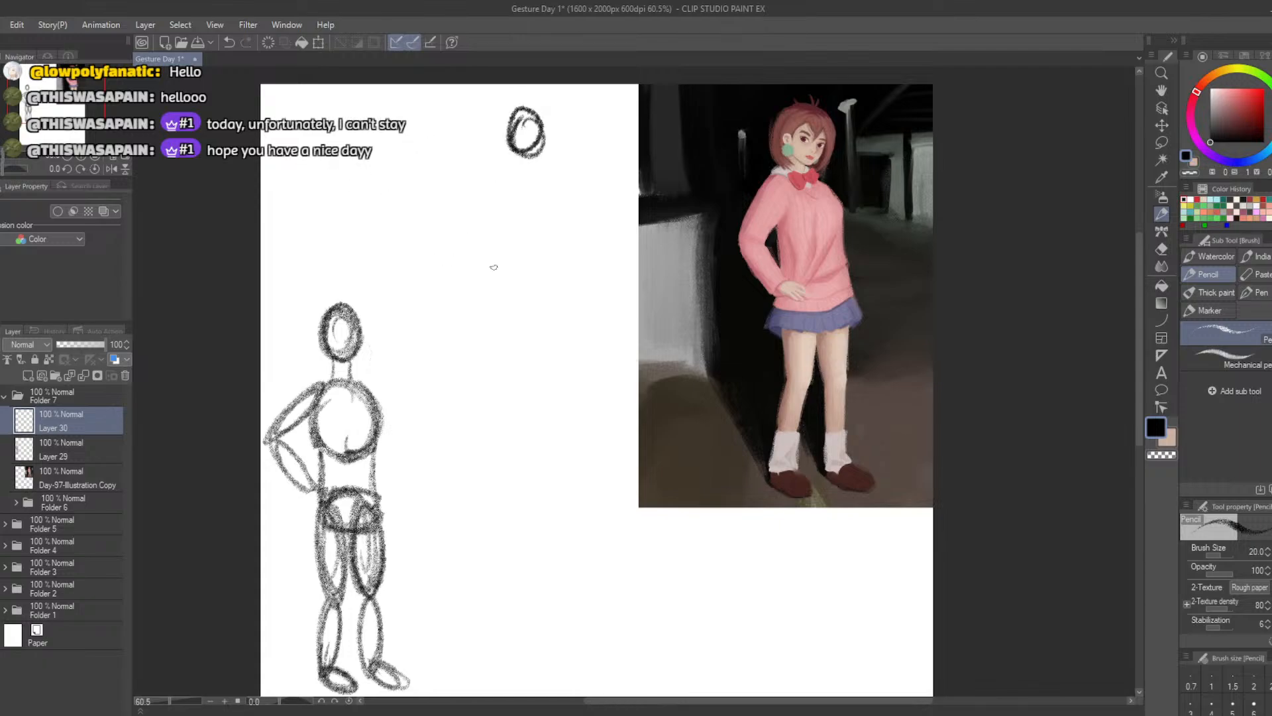
key("ctrl+z")
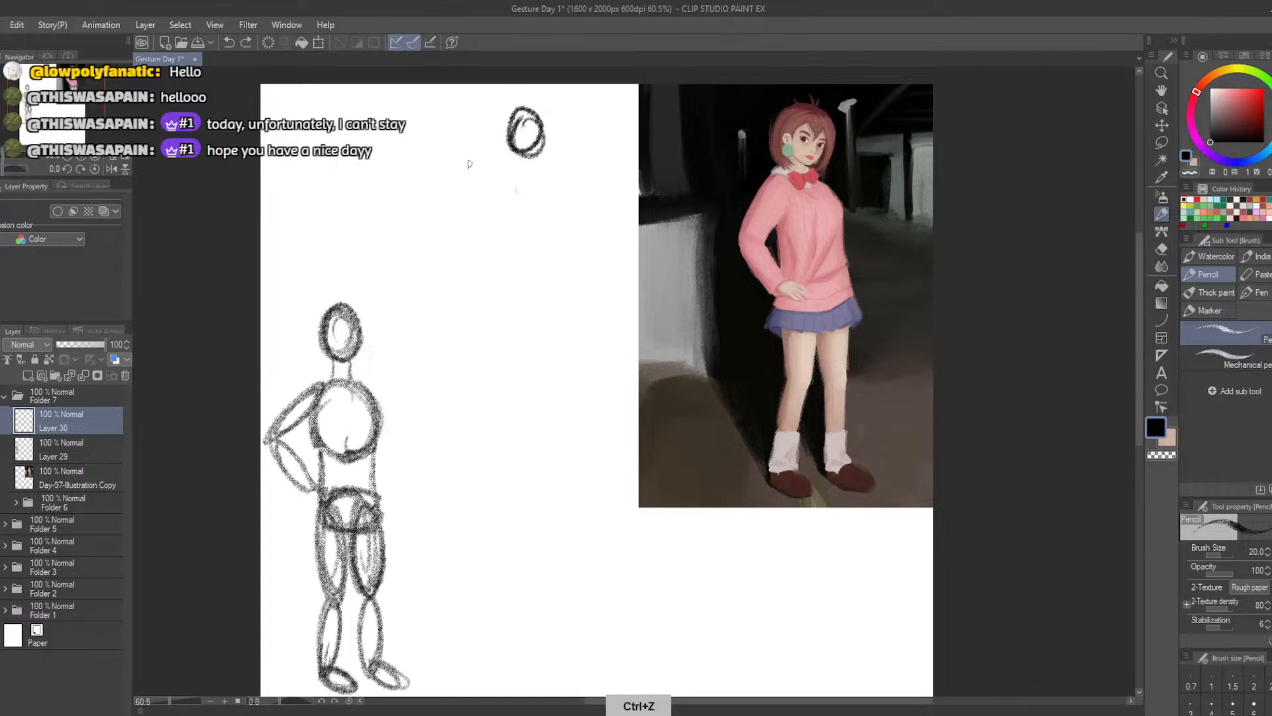
key("ctrl+z")
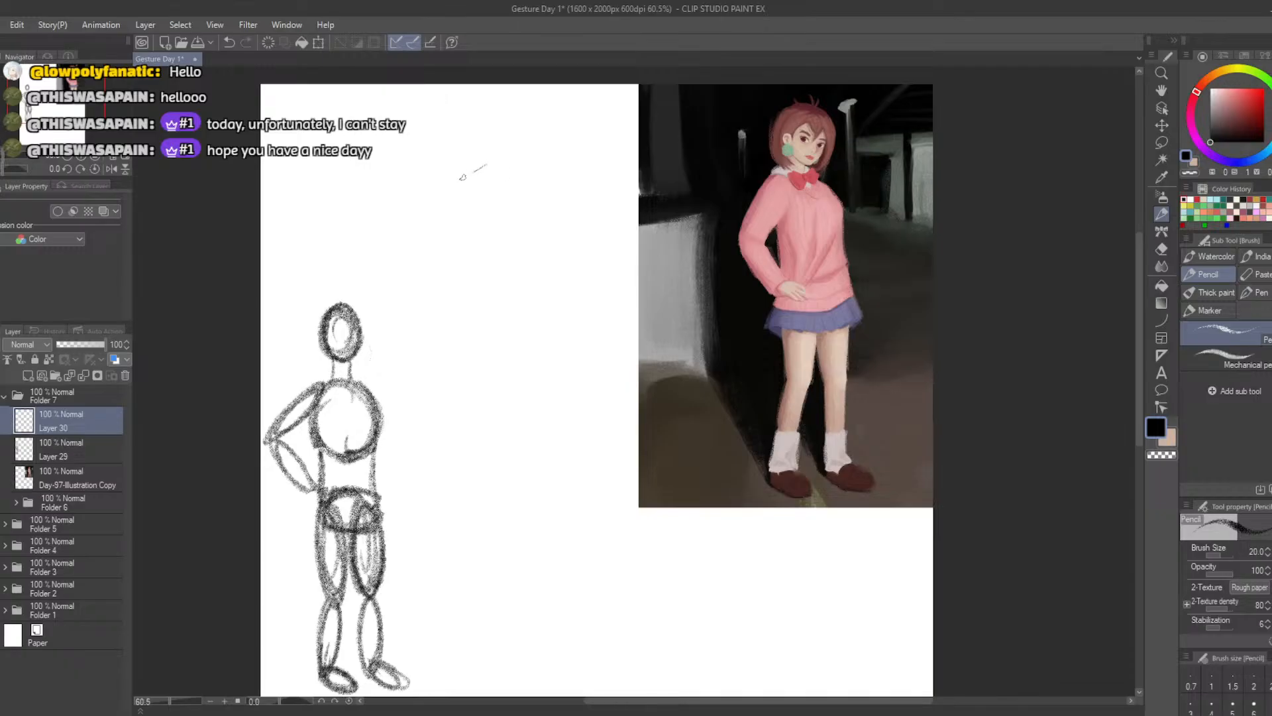
key("ctrl+z")
mouse_move(476, 162)
left_mouse_down()
mouse_move(428, 197)
mouse_move(476, 240)
left_mouse_up()
key("ctrl+z")
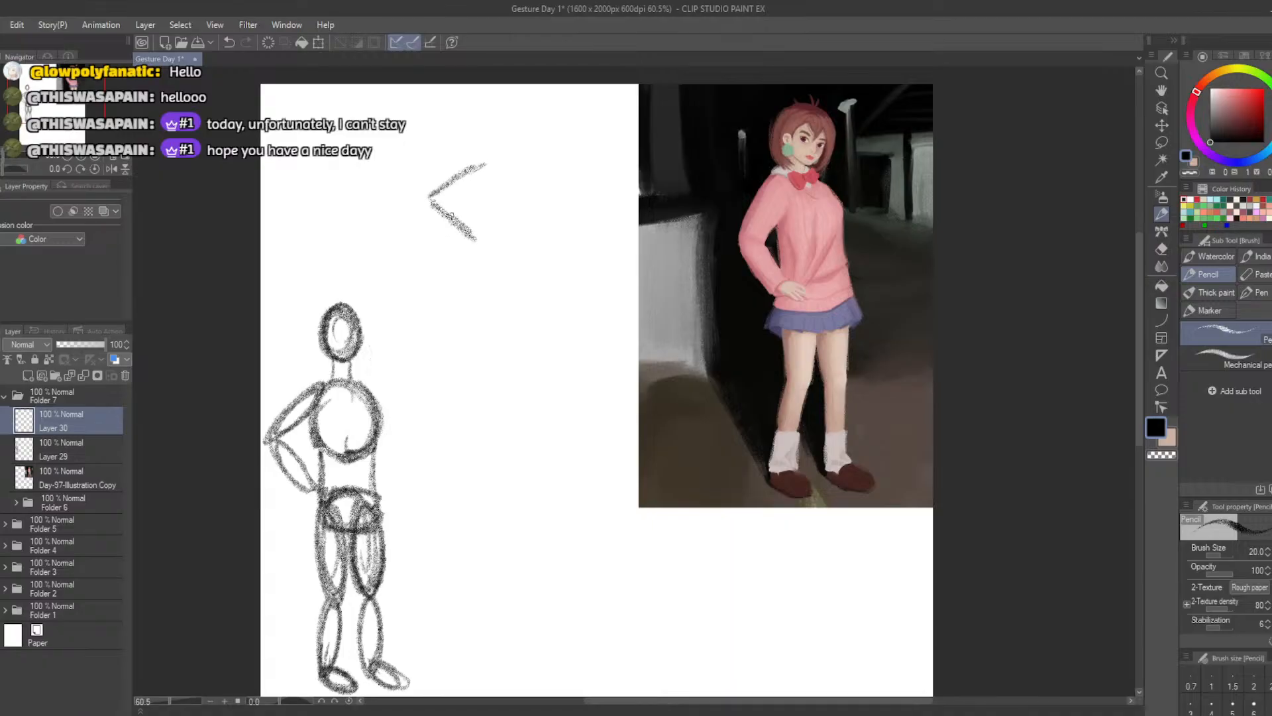
key("ctrl+z")
key("ctrl+z")
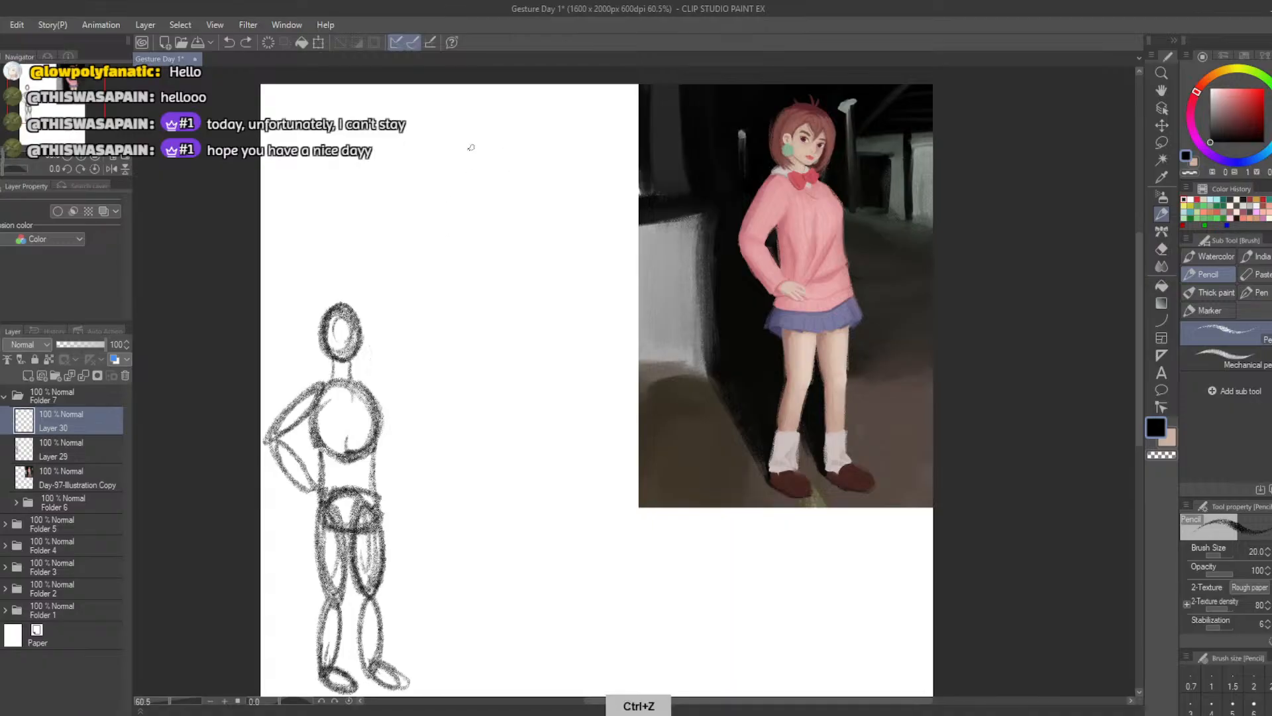
key("ctrl+z")
Sketch a curved line of action above the moved figure, bowing right from the neck and sweeping down left into one leg
left_click_drag(518, 157, 483, 330)
key("ctrl+z")
left_click_drag(513, 159, 466, 341)
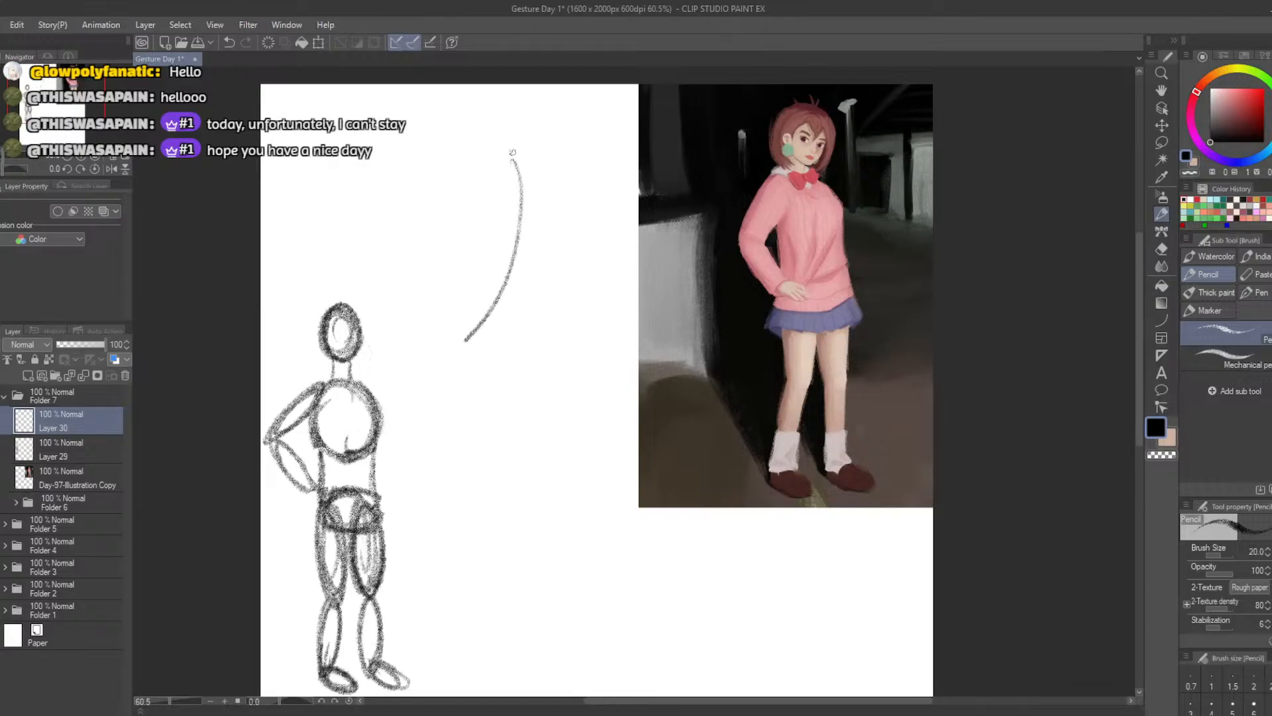
key("ctrl+z")
mouse_move(514, 151)
left_mouse_down()
mouse_move(455, 343)
mouse_move(459, 323)
left_mouse_up()
key("ctrl+z")
key("ctrl+z")
left_click_drag(509, 149, 458, 353)
Branch a straight line for the other leg from the hip of the curve, slanting down to the right
left_click_drag(510, 264, 532, 361)
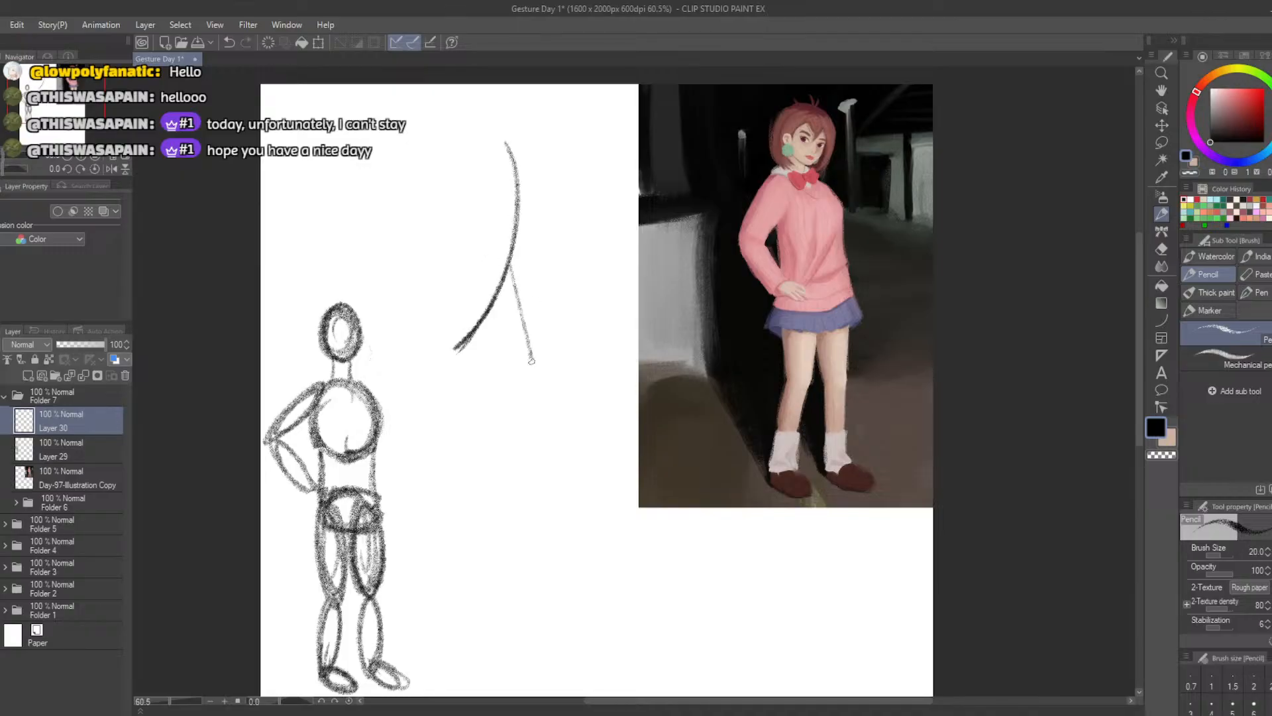
key("ctrl+z")
left_click_drag(511, 255, 531, 359)
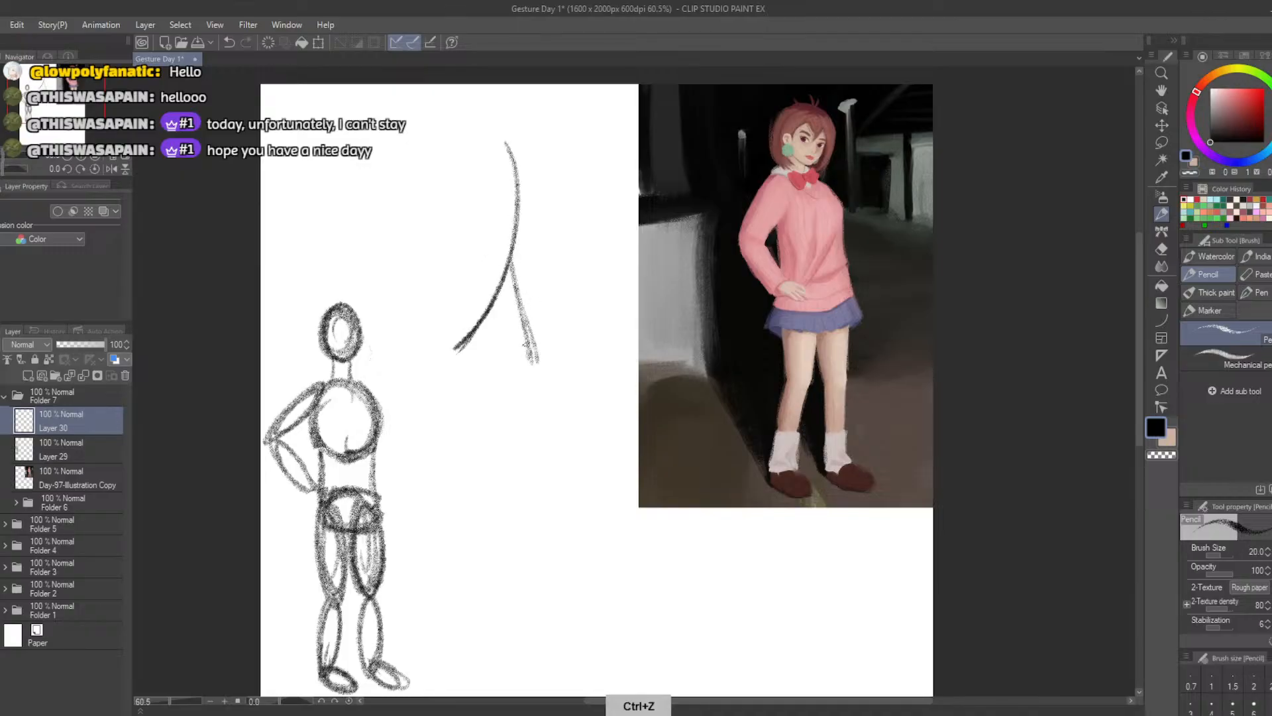
key("ctrl+z")
key("ctrl+z")
left_click_drag(514, 245, 531, 368)
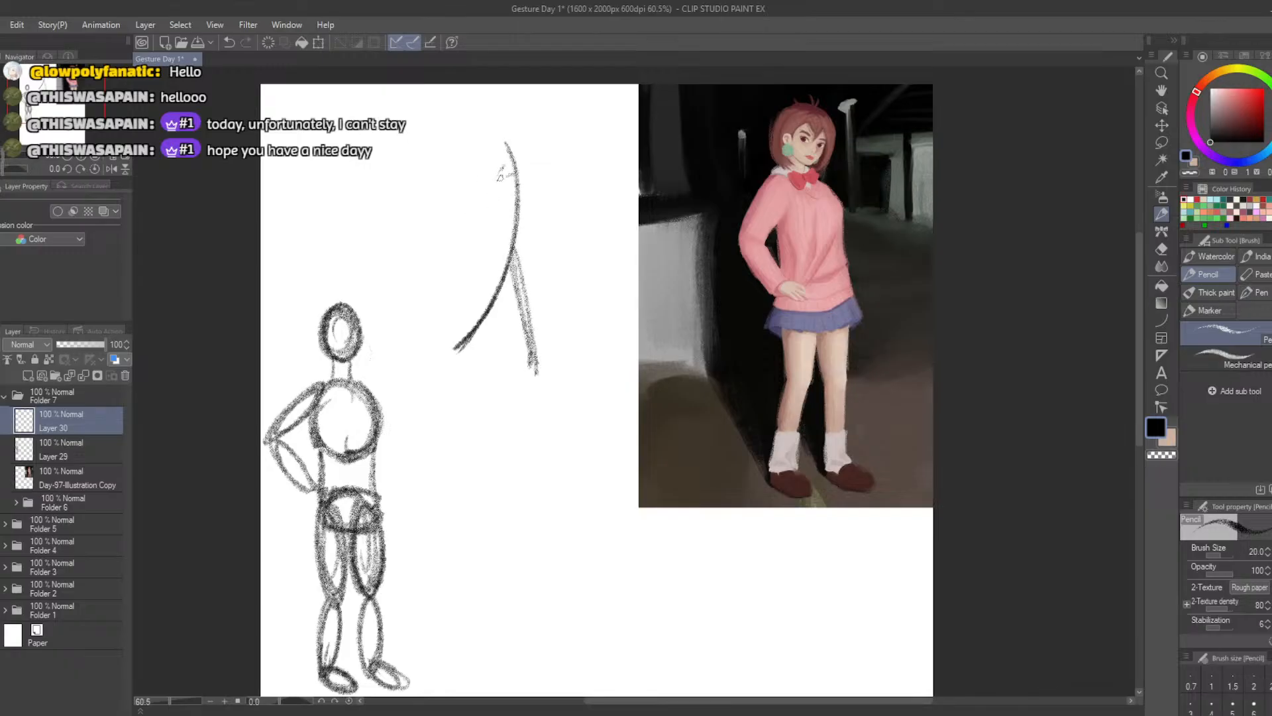
Sketch the bent arm as a line from the shoulder out to the elbow and a thick stroke back toward the hip
mouse_move(507, 173)
left_mouse_down()
mouse_move(428, 191)
mouse_move(469, 259)
left_mouse_up()
left_click_drag(429, 192, 479, 269)
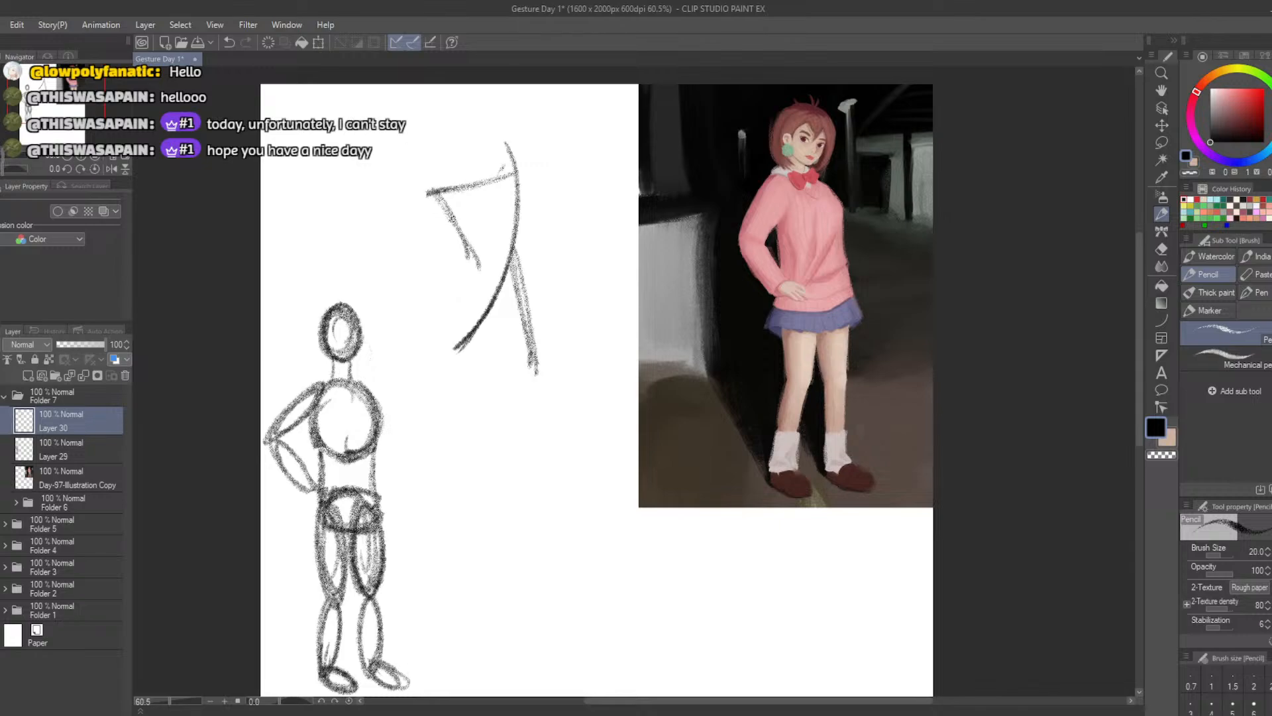
key("ctrl+z")
key("ctrl+z")
left_click_drag(442, 198, 511, 287)
left_click_drag(436, 194, 498, 263)
key("ctrl+z")
key("ctrl+z")
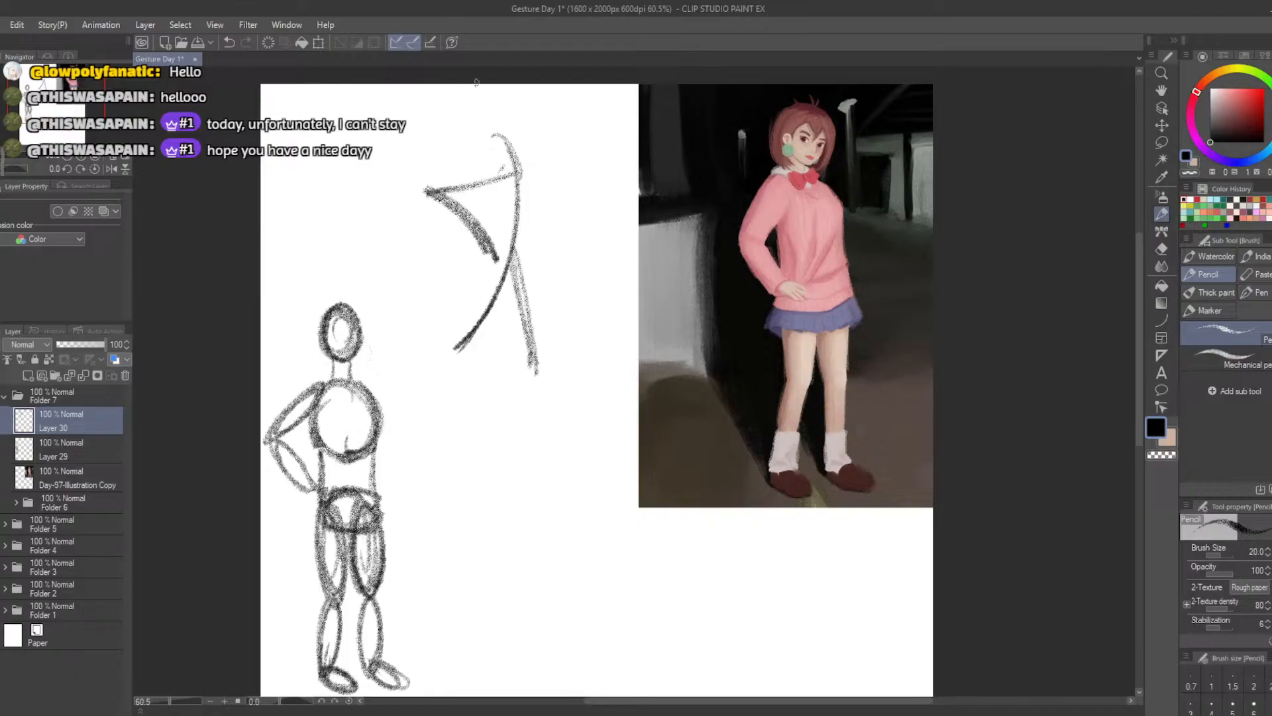
key("ctrl+z")
Erase the line of action and redraw it as a longer curve from the neck down to the lower left
key("e")
left_click_drag(501, 137, 465, 345)
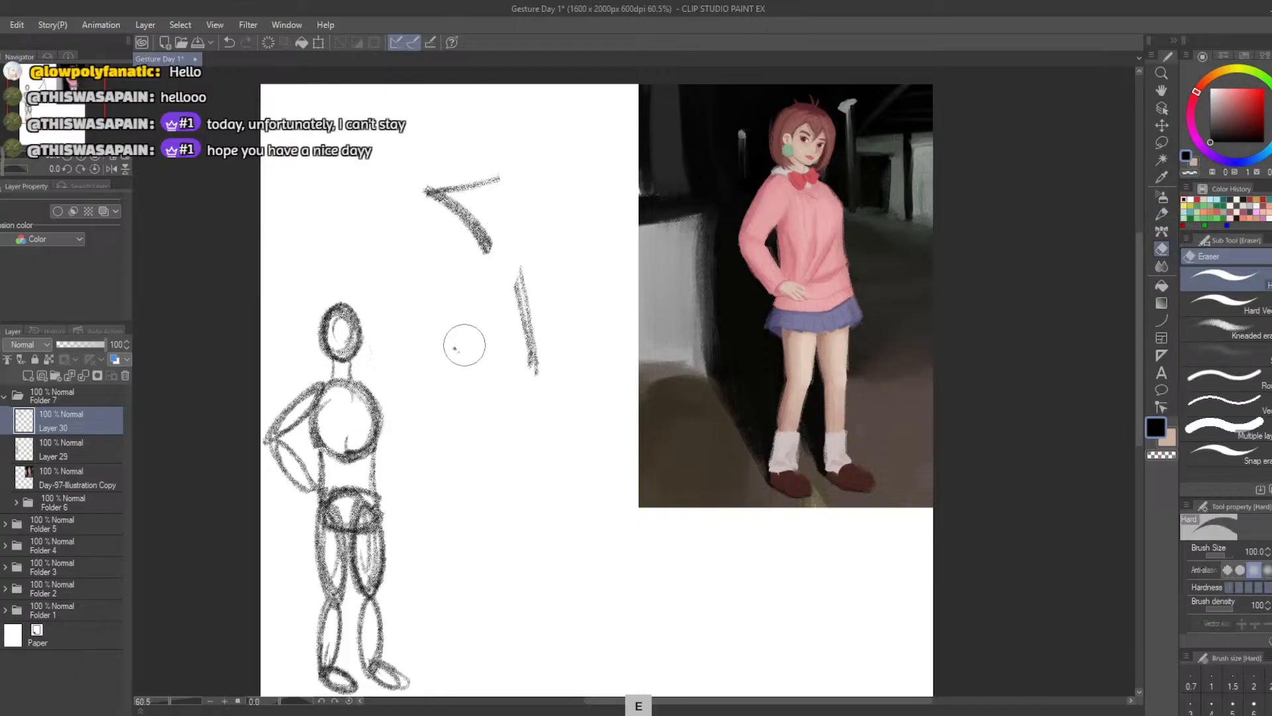
key("b")
left_click_drag(507, 136, 426, 371)
key("ctrl+z")
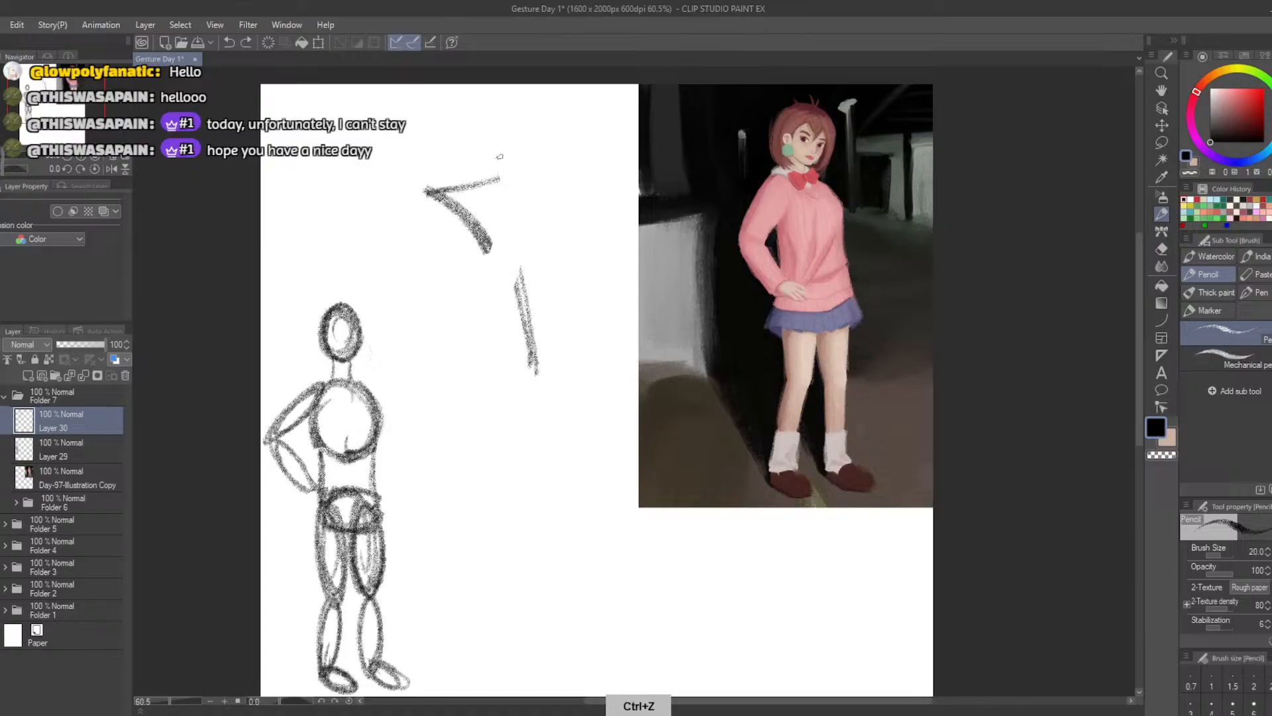
mouse_move(507, 140)
left_mouse_down()
mouse_move(502, 239)
mouse_move(436, 344)
left_mouse_up()
key("ctrl+z")
key("ctrl+z")
left_click_drag(508, 128, 452, 338)
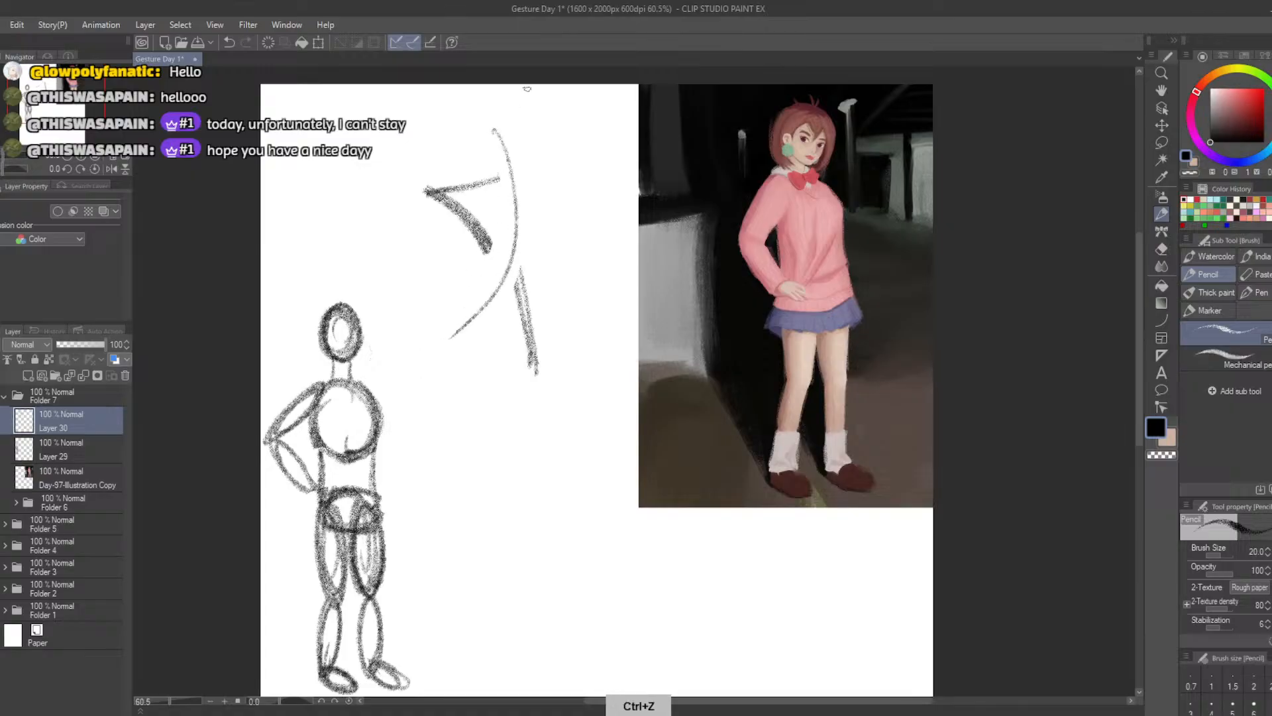
key("ctrl+z")
mouse_move(495, 134)
left_mouse_down()
mouse_move(404, 375)
mouse_move(502, 224)
mouse_move(397, 371)
mouse_move(434, 375)
mouse_move(498, 159)
mouse_move(419, 369)
left_mouse_up()
key("ctrl+z")
key("ctrl+z")
Sketch an oval head and a heavy round ribcage along the line of action, and remove the rough bent-arm strokes
key("ctrl+z")
key("ctrl+z")
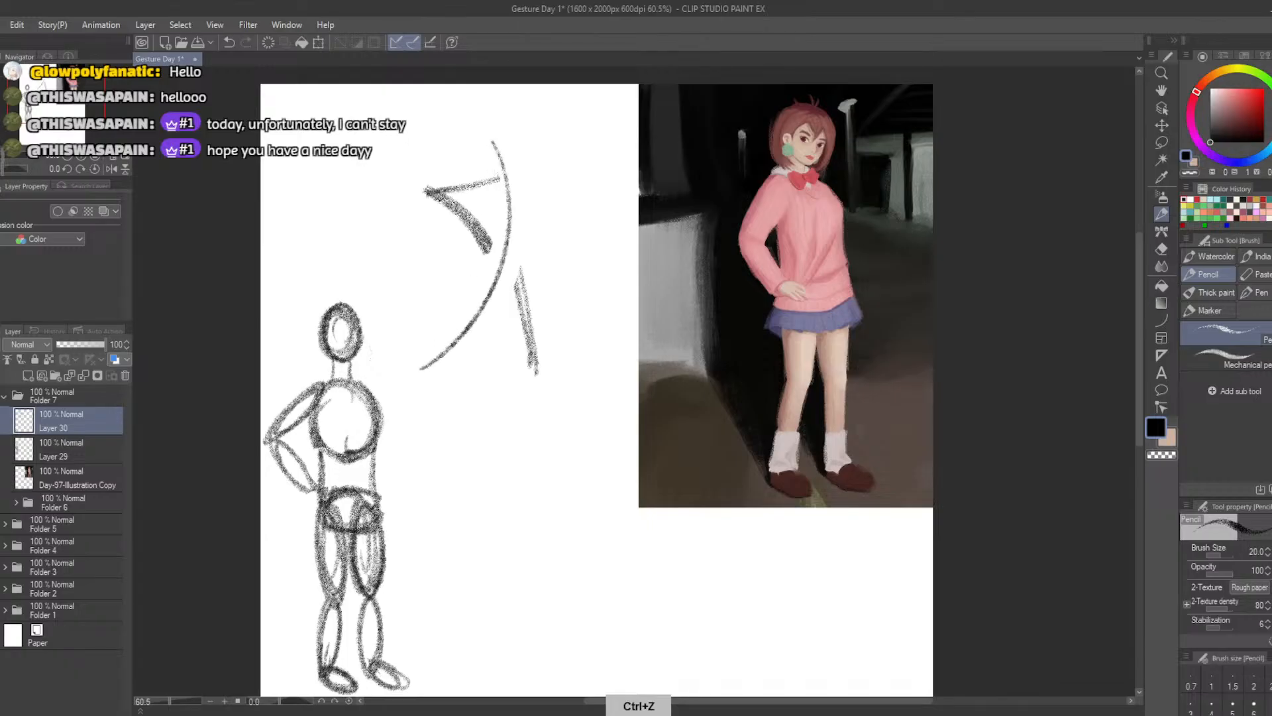
mouse_move(501, 132)
left_mouse_down()
mouse_move(516, 136)
mouse_move(509, 106)
mouse_move(509, 153)
mouse_move(502, 131)
mouse_move(517, 125)
mouse_move(503, 149)
mouse_move(501, 130)
left_mouse_up()
key("ctrl+z")
Sketch the pelvis below the ribcage as a shallow bowl shape with an elliptical top
key("ctrl+z")
mouse_move(507, 179)
left_mouse_down()
mouse_move(492, 239)
mouse_move(524, 182)
mouse_move(507, 165)
mouse_move(498, 196)
mouse_move(532, 219)
mouse_move(524, 226)
mouse_move(510, 173)
mouse_move(488, 215)
mouse_move(431, 191)
mouse_move(462, 182)
mouse_move(421, 191)
mouse_move(477, 198)
mouse_move(493, 176)
mouse_move(457, 177)
mouse_move(498, 173)
mouse_move(482, 193)
left_mouse_up()
key("ctrl+z")
key("ctrl+z")
key("ctrl+z")
key("e")
key("b")
key("ctrl+z")
key("ctrl+z")
key("ctrl+z")
key("ctrl+z")
mouse_move(455, 251)
left_mouse_down()
mouse_move(415, 201)
mouse_move(435, 222)
left_mouse_up()
key("ctrl+z")
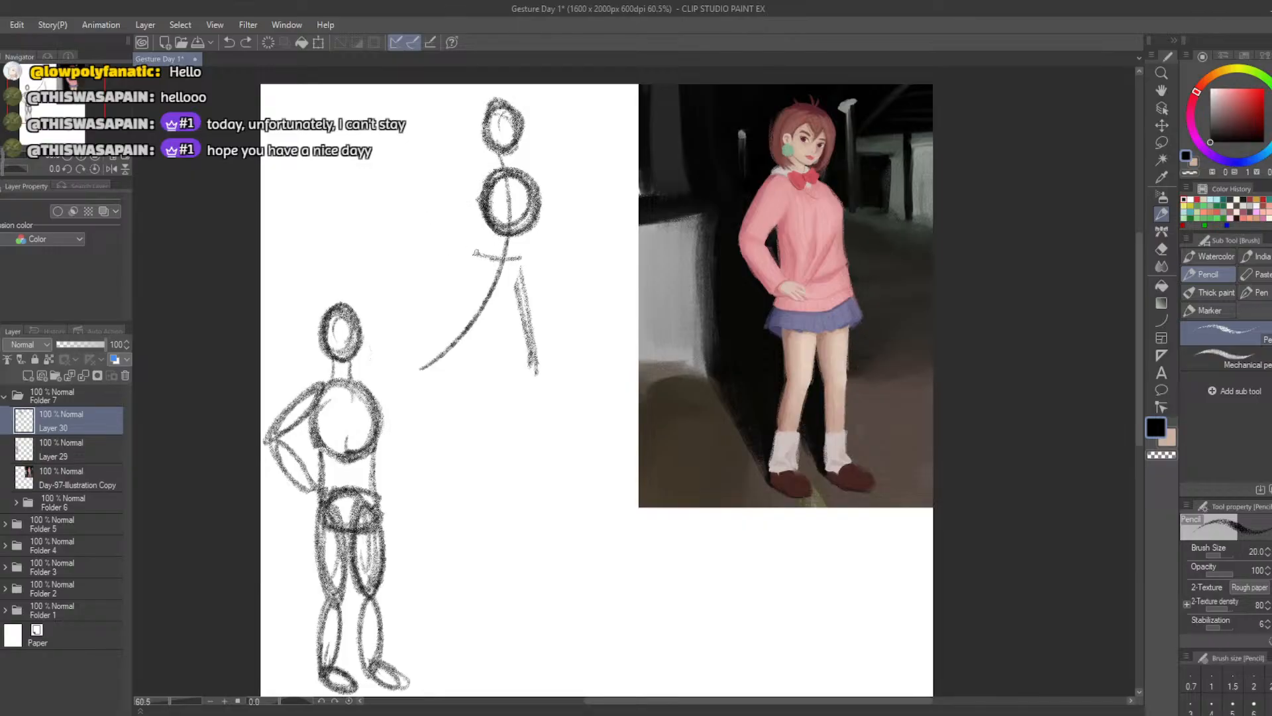
mouse_move(528, 267)
left_mouse_down()
mouse_move(473, 256)
mouse_move(520, 289)
left_mouse_up()
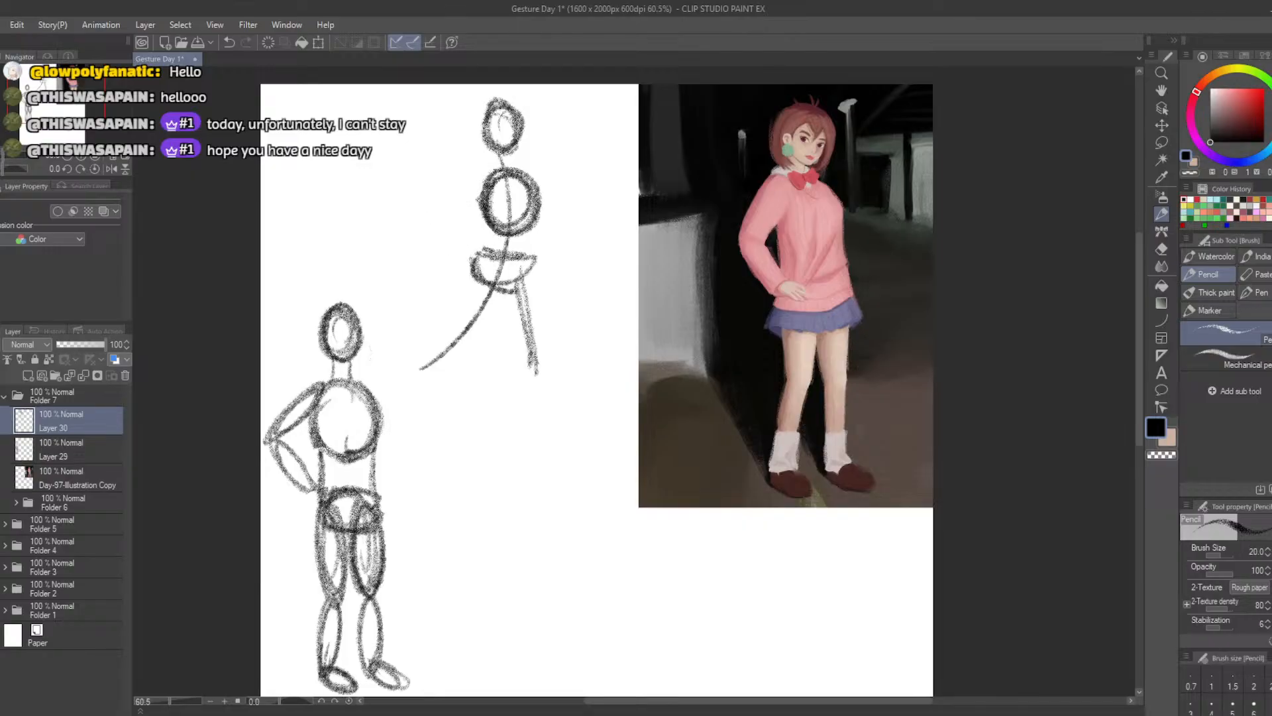
left_click_drag(471, 254, 523, 250)
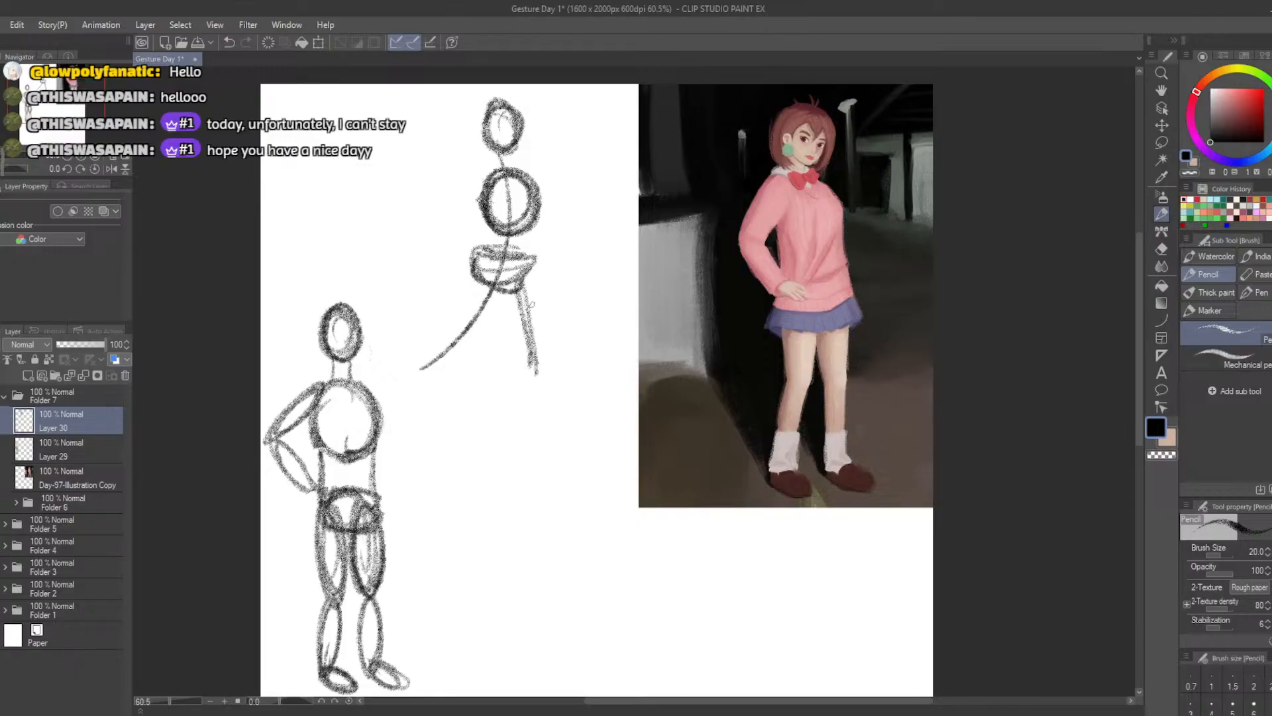
Build both legs in a wide stance below the pelvis with elongated ovals for thighs and calves
mouse_move(532, 304)
left_mouse_down()
mouse_move(547, 335)
mouse_move(524, 291)
mouse_move(530, 276)
mouse_move(545, 404)
mouse_move(542, 339)
left_mouse_up()
key("ctrl+z")
mouse_move(491, 285)
left_mouse_down()
mouse_move(457, 344)
mouse_move(490, 273)
mouse_move(452, 349)
mouse_move(490, 291)
mouse_move(457, 345)
mouse_move(460, 298)
mouse_move(487, 292)
mouse_move(457, 348)
mouse_move(399, 401)
mouse_move(445, 346)
left_mouse_up()
key("ctrl+z")
key("ctrl+z")
key("ctrl+z")
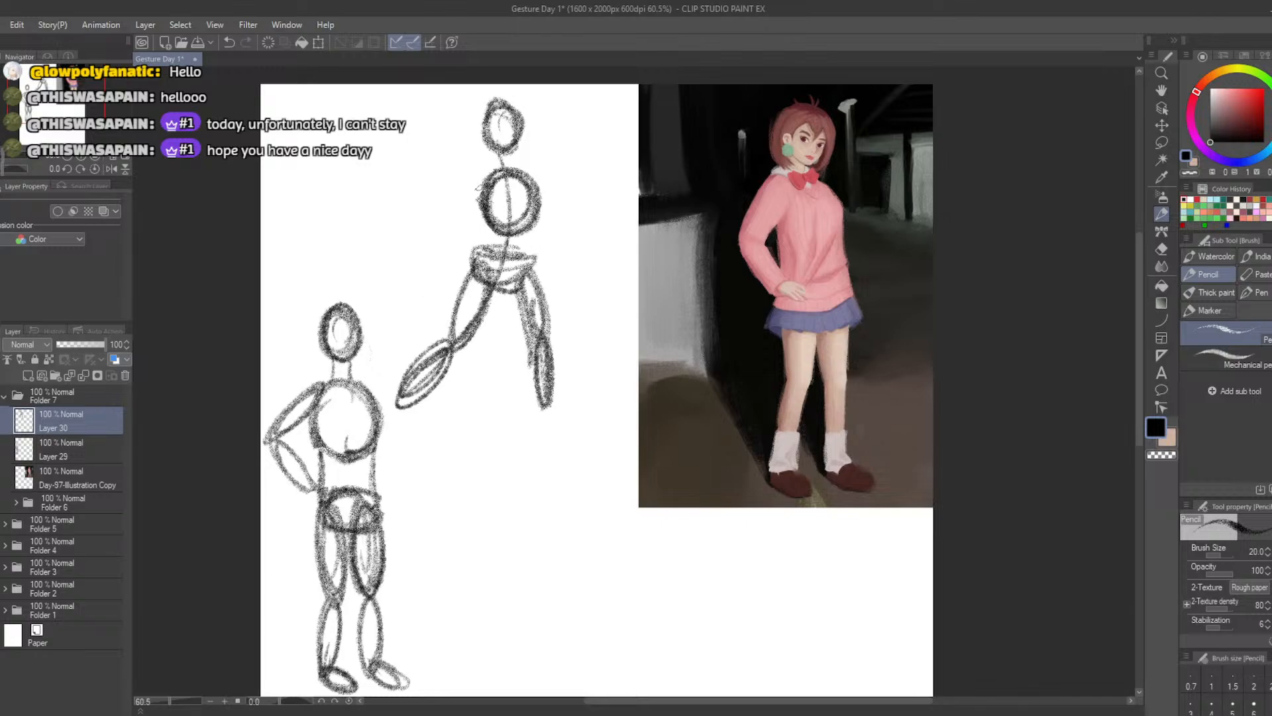
Sketch the bent arm with ovals from the shoulder out to the raised elbow and back to the hip
mouse_move(492, 170)
left_mouse_down()
mouse_move(445, 211)
mouse_move(495, 184)
mouse_move(457, 207)
mouse_move(483, 174)
mouse_move(467, 206)
mouse_move(490, 173)
mouse_move(437, 194)
mouse_move(452, 186)
mouse_move(434, 221)
mouse_move(448, 234)
mouse_move(429, 193)
left_mouse_up()
key("ctrl+z")
key("ctrl+z")
key("ctrl+z")
key("ctrl+z")
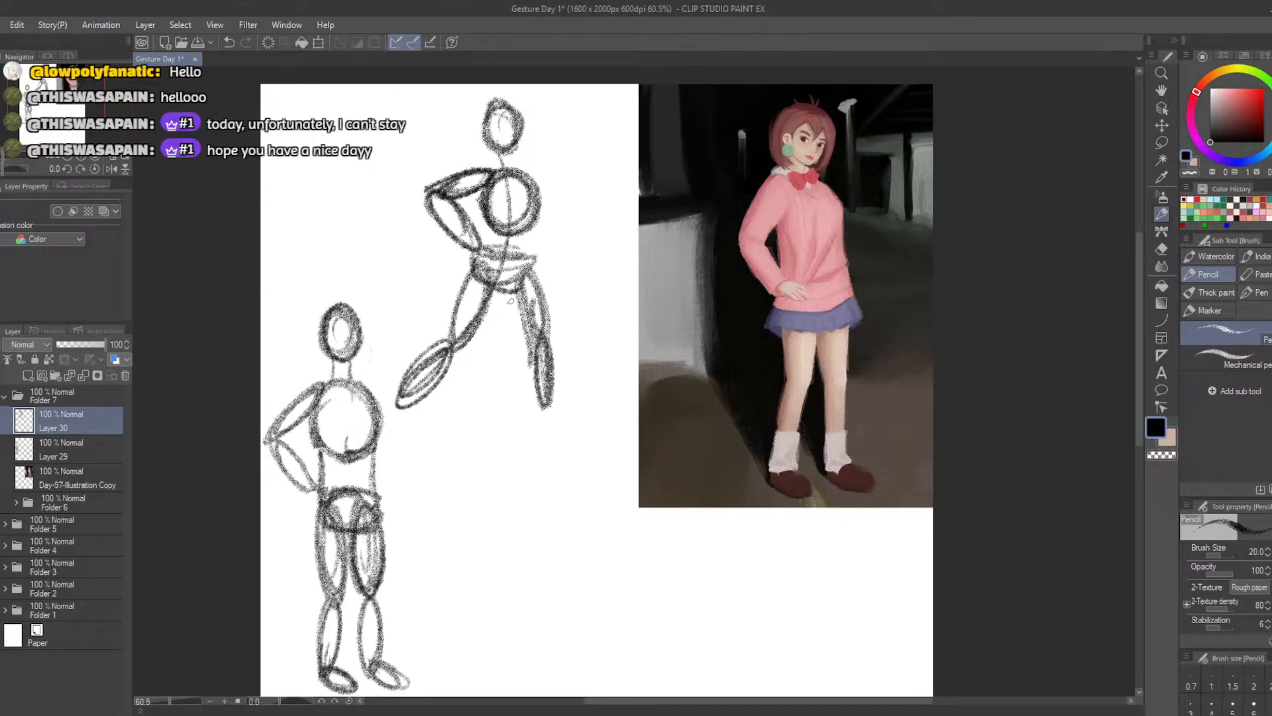
Replace the right-hand leg with cleaner thigh and calf ovals meeting at the knee
mouse_move(511, 301)
left_mouse_down()
mouse_move(517, 272)
mouse_move(548, 332)
mouse_move(513, 323)
mouse_move(510, 292)
mouse_move(545, 410)
left_mouse_up()
key("e")
key("b")
key("ctrl+z")
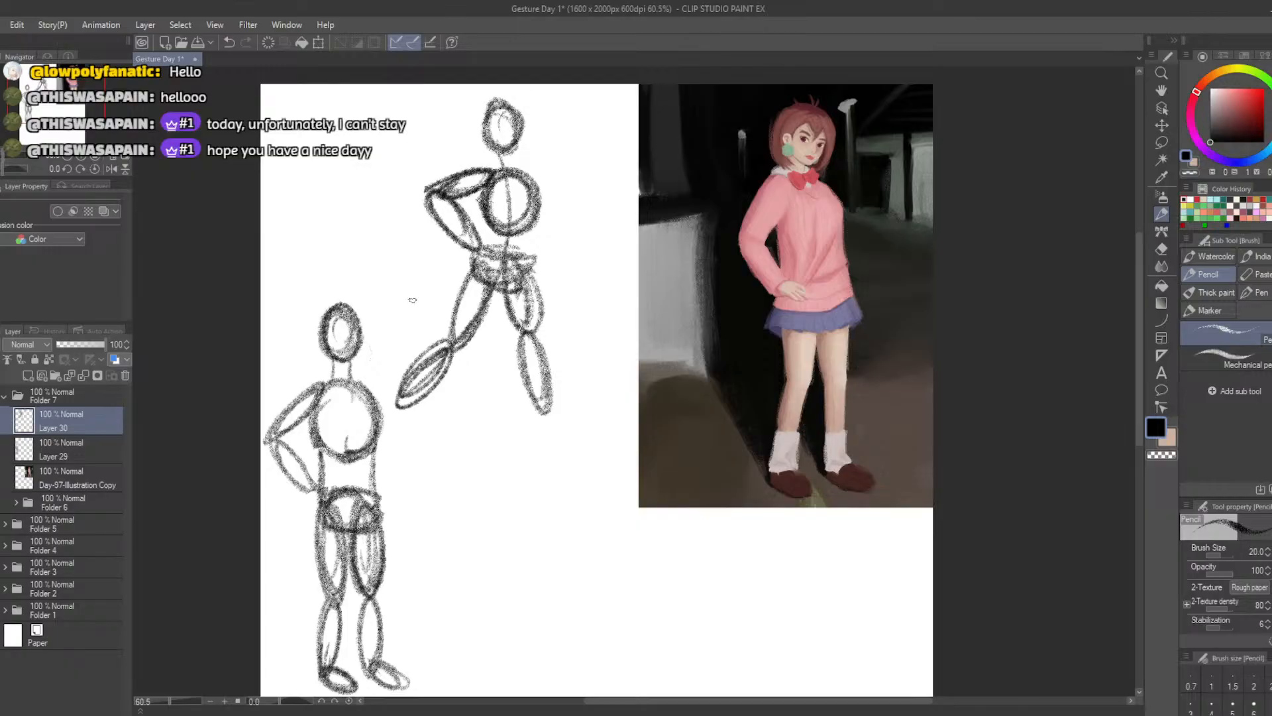
Erase both legs below the pelvis, discard the trial thigh ovals, and darken the pelvis's lower edge
key("e")
mouse_move(407, 394)
left_mouse_down()
mouse_move(424, 384)
mouse_move(418, 403)
mouse_move(480, 274)
mouse_move(457, 354)
left_mouse_up()
key("b")
key("ctrl+z")
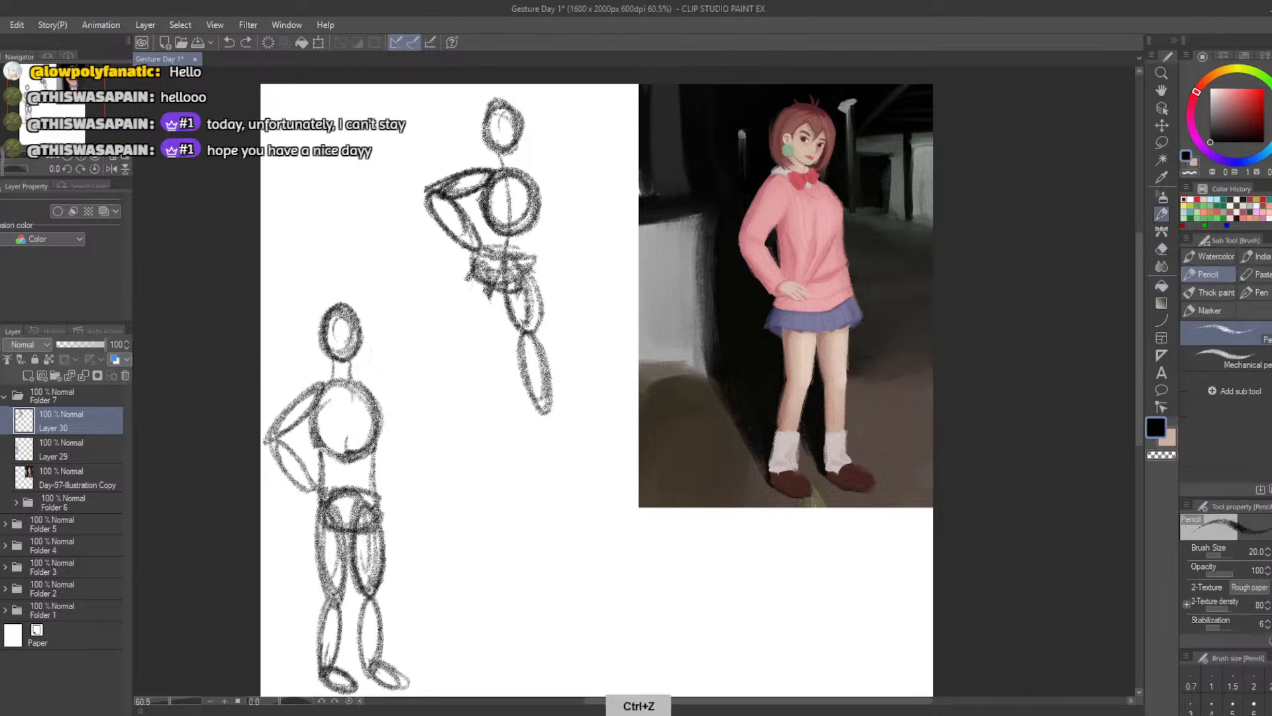
mouse_move(469, 290)
left_mouse_down()
mouse_move(481, 321)
mouse_move(471, 280)
mouse_move(523, 378)
mouse_move(515, 312)
mouse_move(469, 301)
mouse_move(484, 325)
mouse_move(472, 291)
mouse_move(458, 329)
mouse_move(489, 253)
mouse_move(507, 348)
left_mouse_up()
key("ctrl+z")
key("ctrl+z")
key("e")
key("b")
key("ctrl+z")
key("ctrl+z")
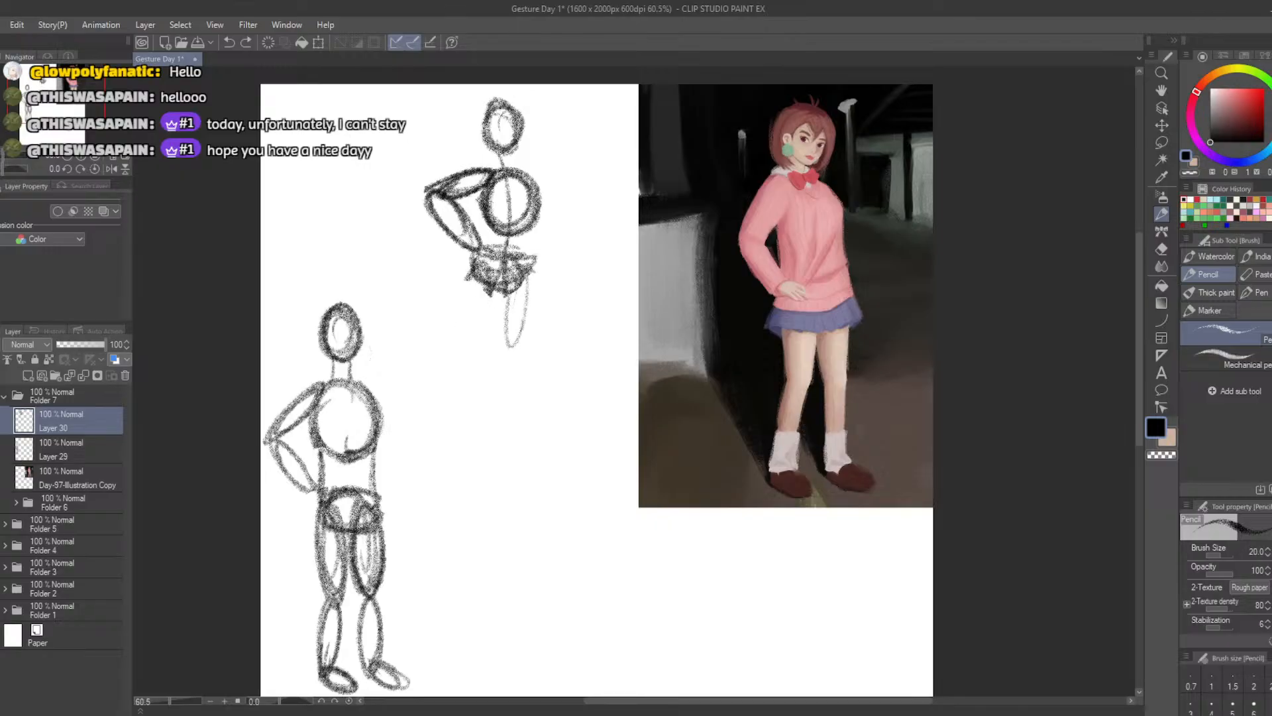
key("ctrl+z")
mouse_move(515, 275)
left_mouse_down()
mouse_move(538, 339)
mouse_move(523, 285)
left_mouse_up()
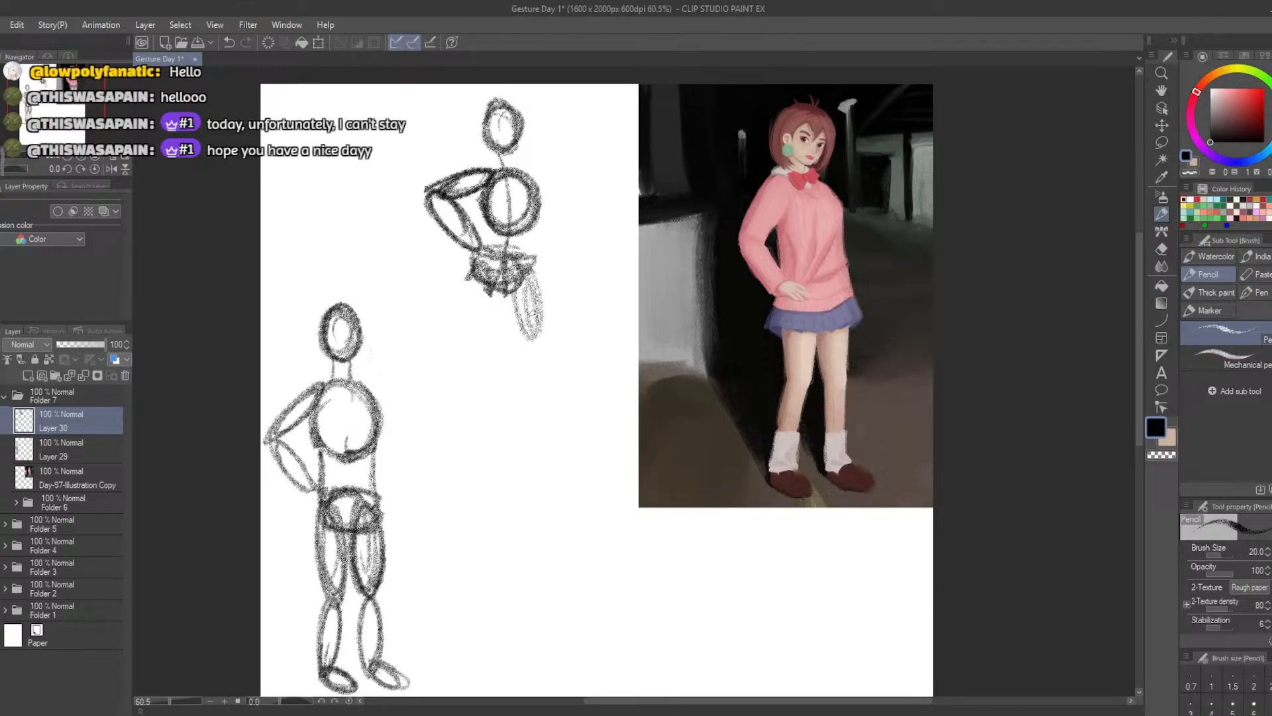
mouse_move(542, 384)
left_mouse_down()
mouse_move(538, 344)
mouse_move(550, 411)
left_mouse_up()
left_click_drag(493, 265, 454, 342)
mouse_move(421, 384)
left_mouse_down()
mouse_move(455, 341)
mouse_move(427, 387)
left_mouse_up()
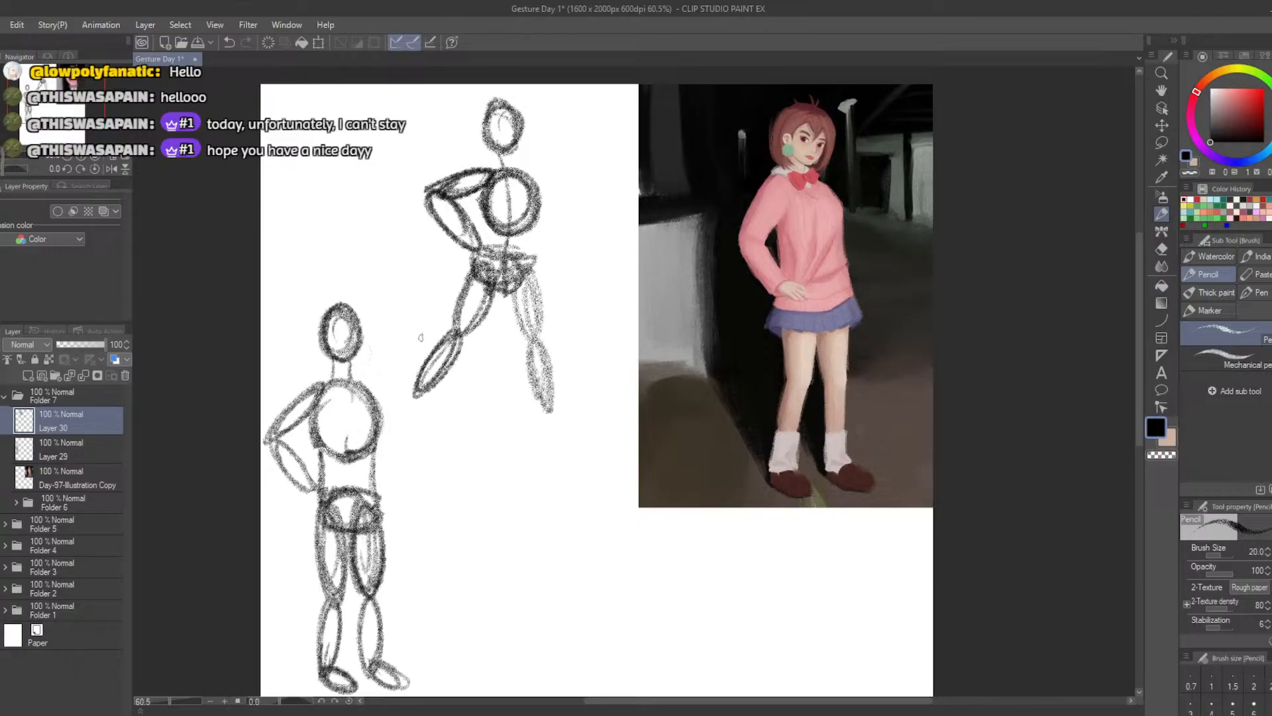
key("ctrl+z")
key("ctrl+z")
key("ctrl+z")
key("ctrl+z")
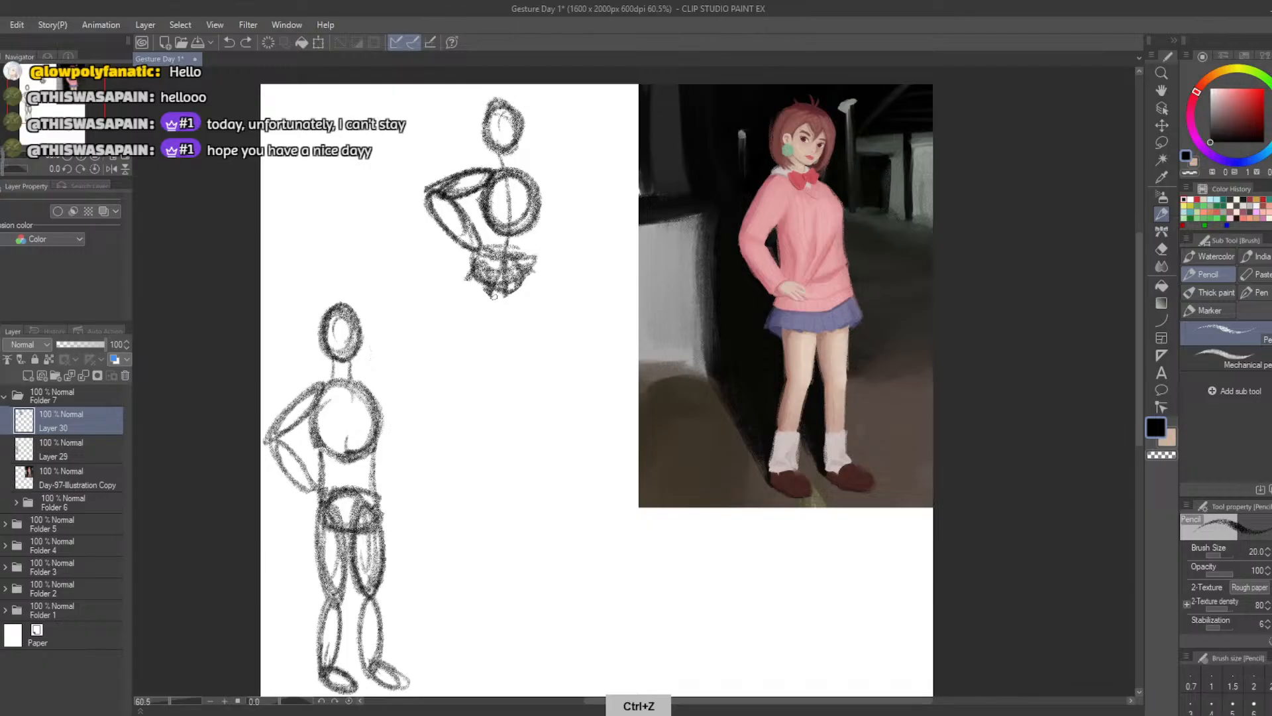
mouse_move(494, 296)
left_mouse_down()
mouse_move(510, 348)
mouse_move(516, 312)
mouse_move(543, 415)
left_mouse_up()
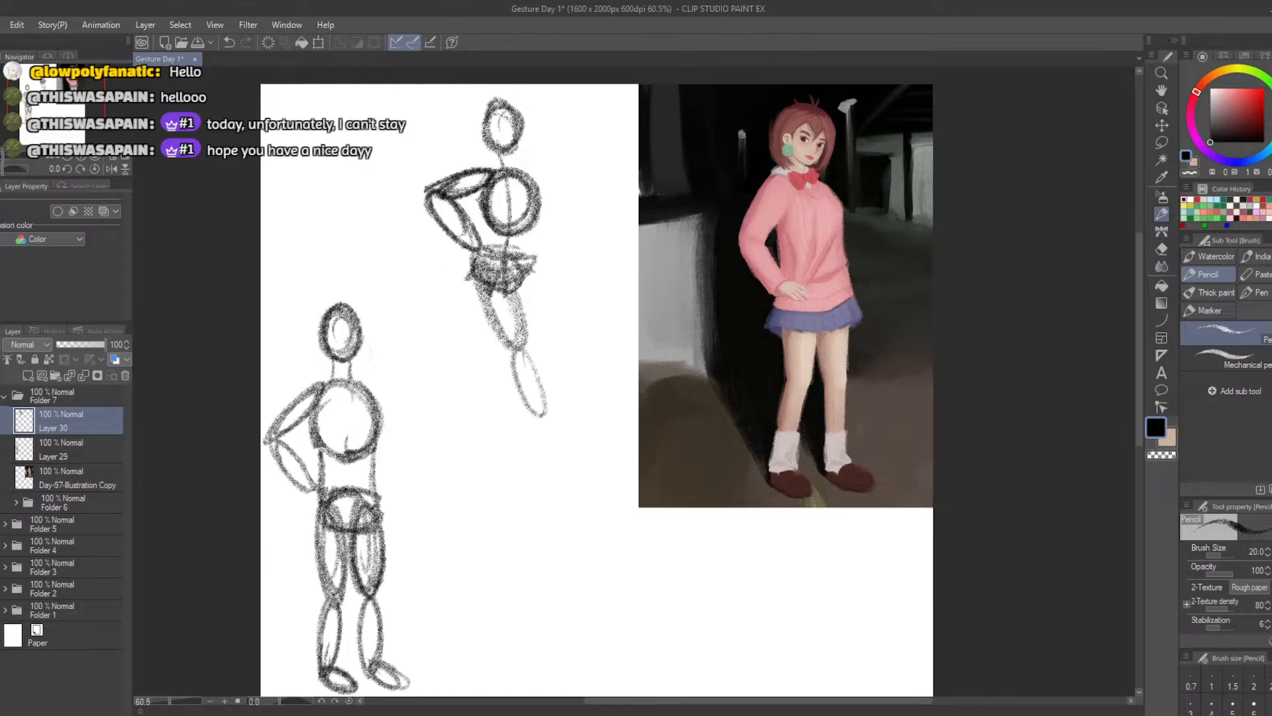
left_click_drag(521, 351, 539, 429)
mouse_move(530, 275)
left_mouse_down()
mouse_move(490, 365)
mouse_move(500, 312)
left_mouse_up()
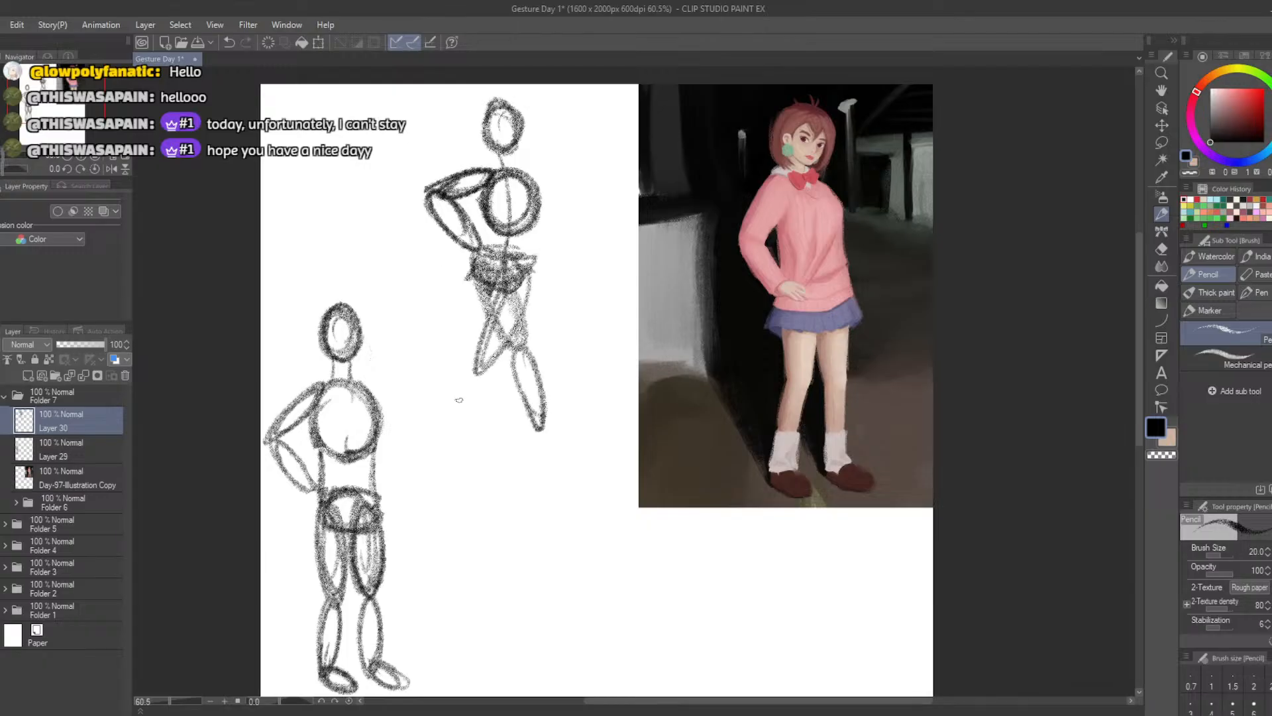
mouse_move(474, 371)
left_mouse_down()
mouse_move(437, 440)
mouse_move(480, 371)
left_mouse_up()
key("ctrl+z")
key("ctrl+z")
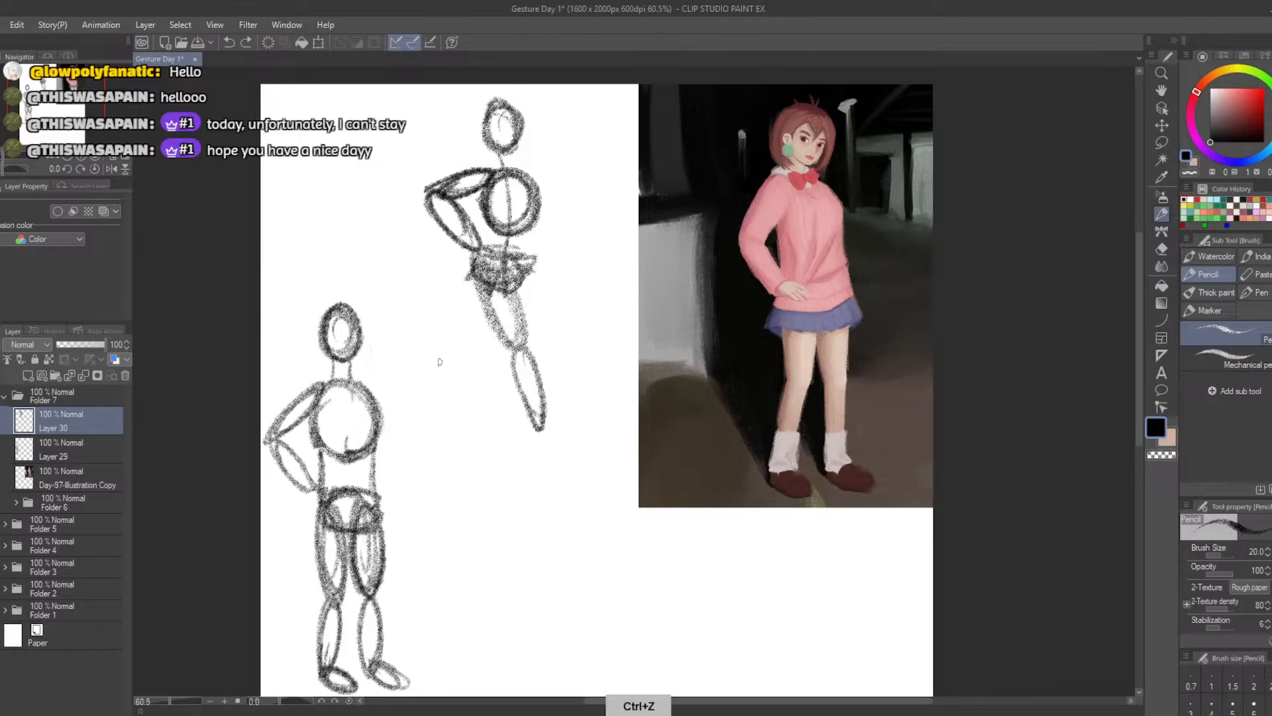
key("ctrl+z")
key("ctrl+z")
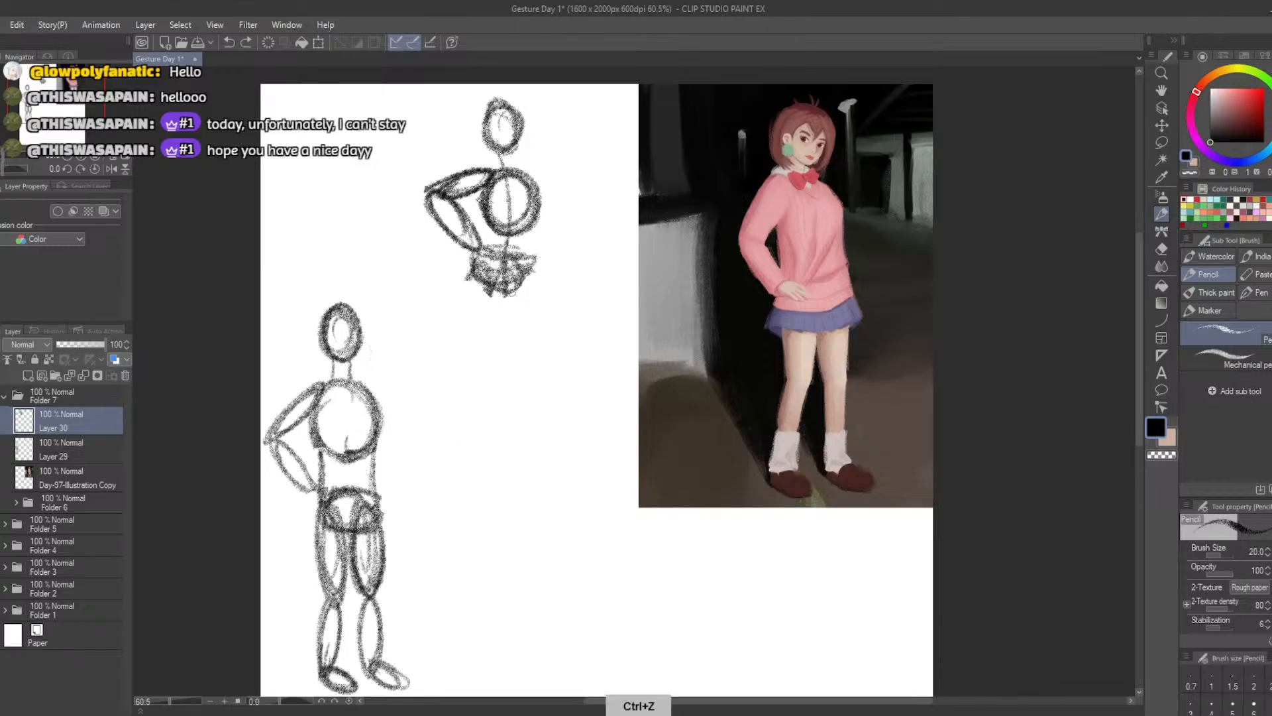
mouse_move(530, 275)
left_mouse_down()
mouse_move(526, 355)
mouse_move(530, 279)
left_mouse_up()
key("ctrl+z")
Sketch both legs below the pelvis of the upper figure in a wide stance, using elongated ovals for thighs and calves
mouse_move(548, 393)
left_mouse_down()
mouse_move(543, 417)
mouse_move(534, 341)
left_mouse_up()
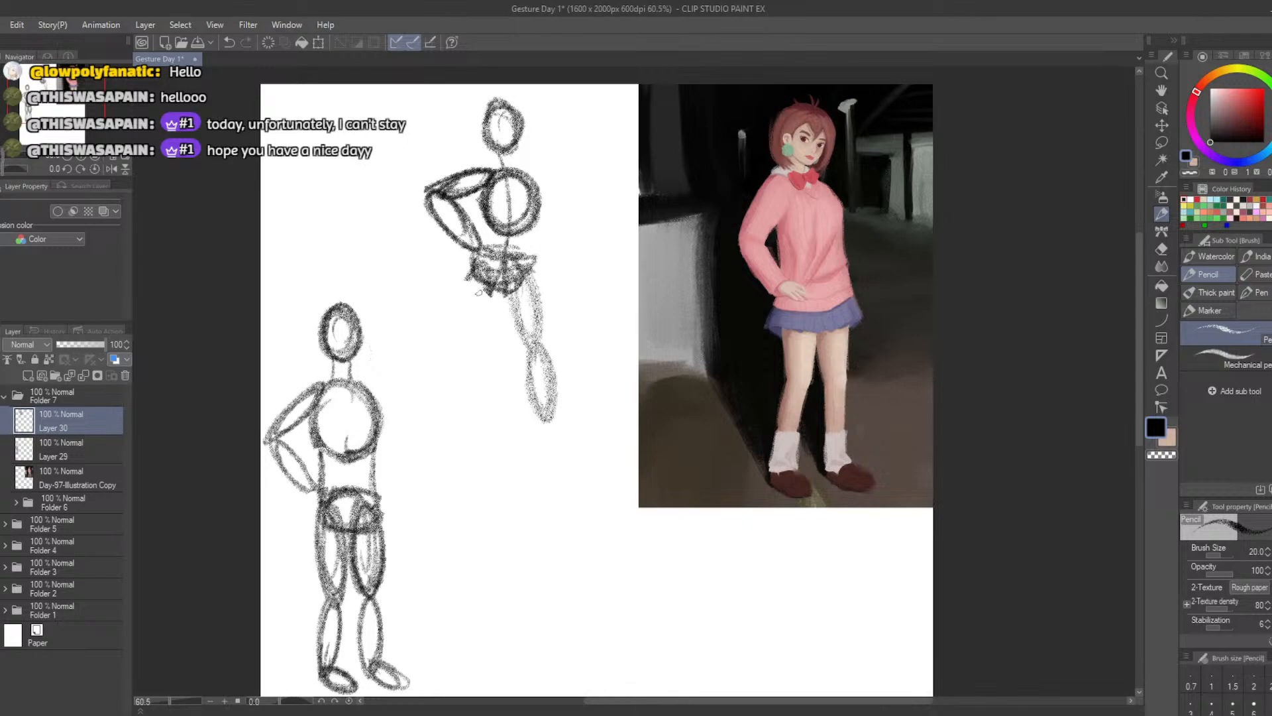
mouse_move(489, 282)
left_mouse_down()
mouse_move(422, 424)
mouse_move(436, 342)
left_mouse_up()
key("ctrl+z")
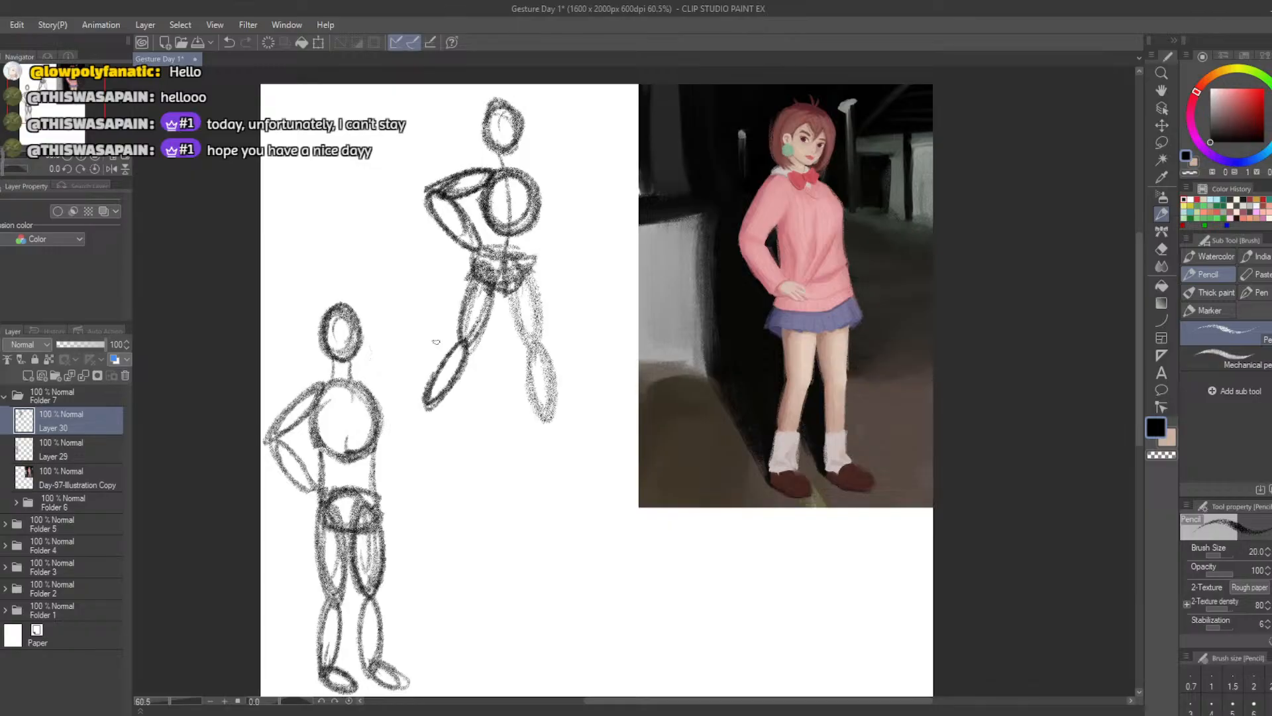
Lasso the whole upper figure, shift it slightly down, and rotate it a little counterclockwise
left_click(1159, 142)
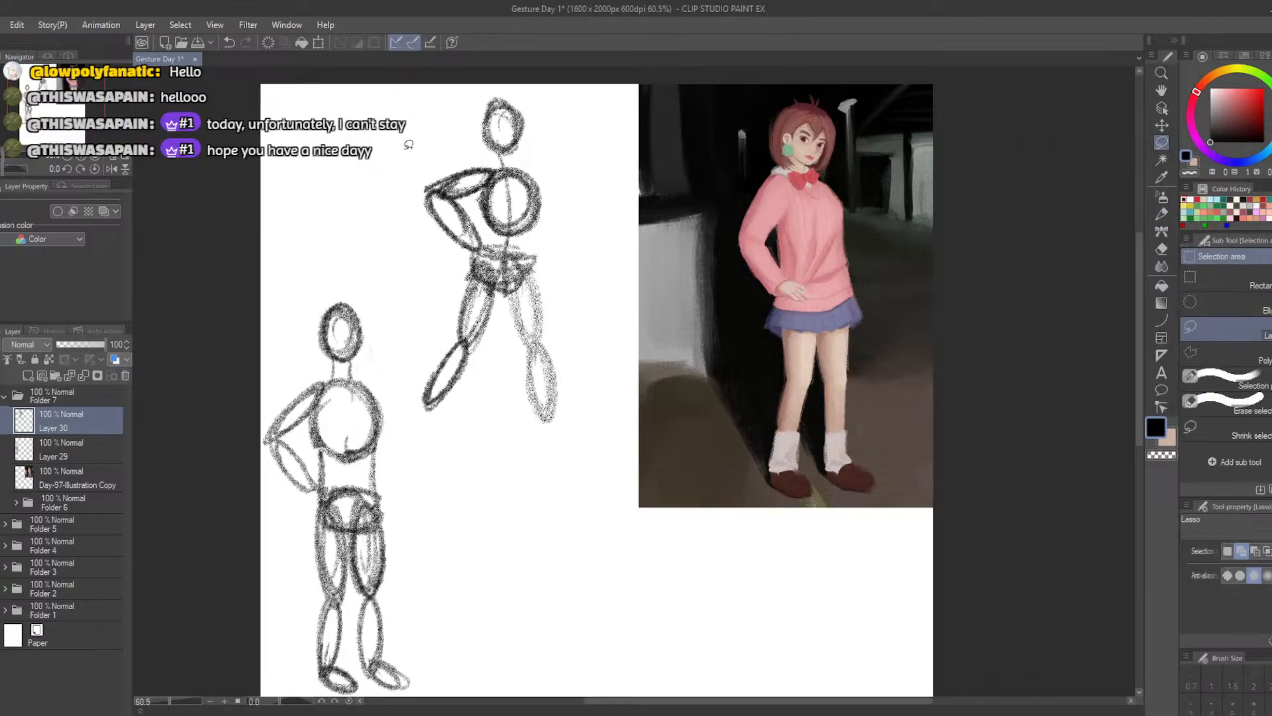
mouse_move(428, 100)
left_mouse_down()
mouse_move(409, 190)
mouse_move(406, 368)
mouse_move(591, 366)
mouse_move(500, 71)
mouse_move(487, 73)
left_mouse_up()
left_click(541, 484)
left_click_drag(404, 441, 407, 454)
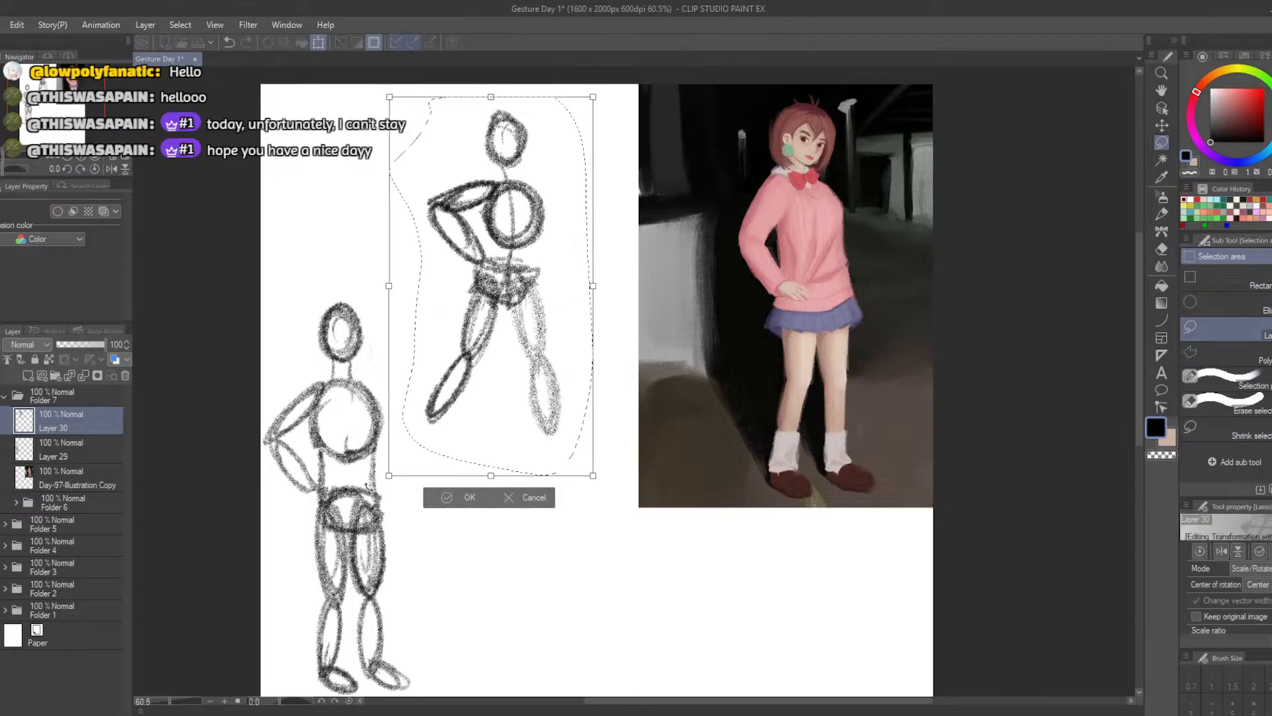
left_click_drag(363, 496, 385, 507)
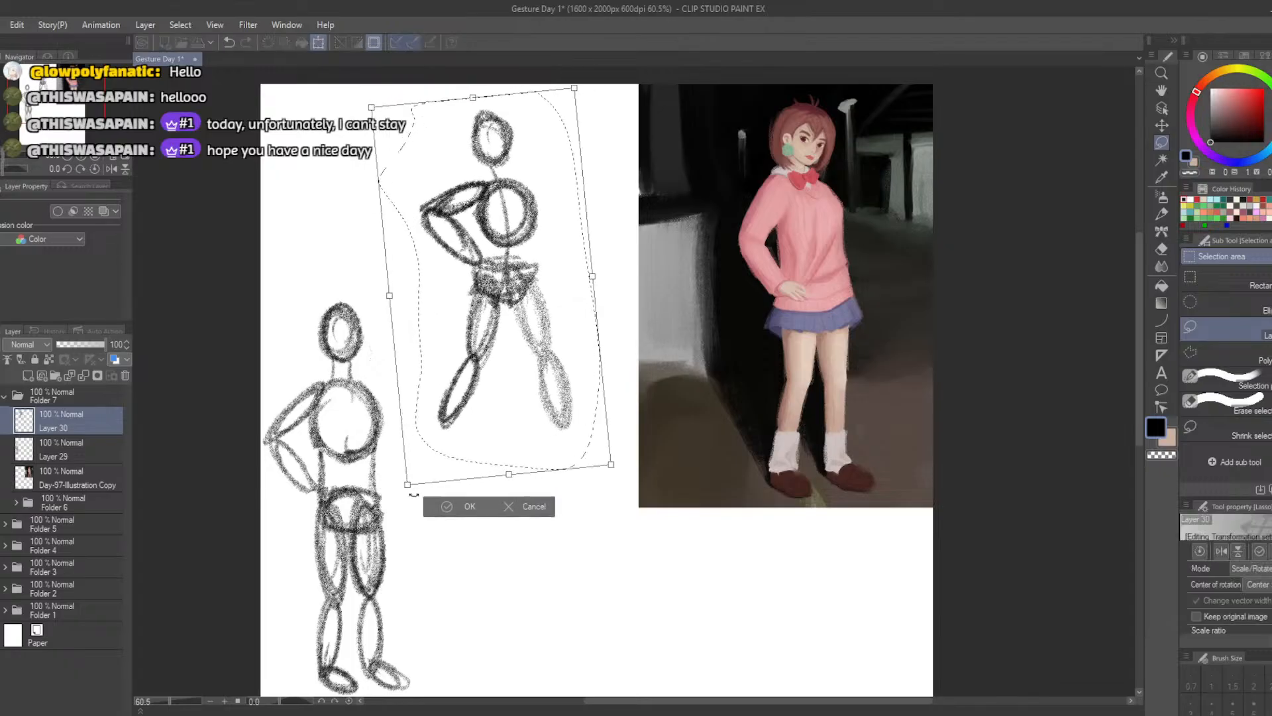
key("Return")
left_click(368, 493)
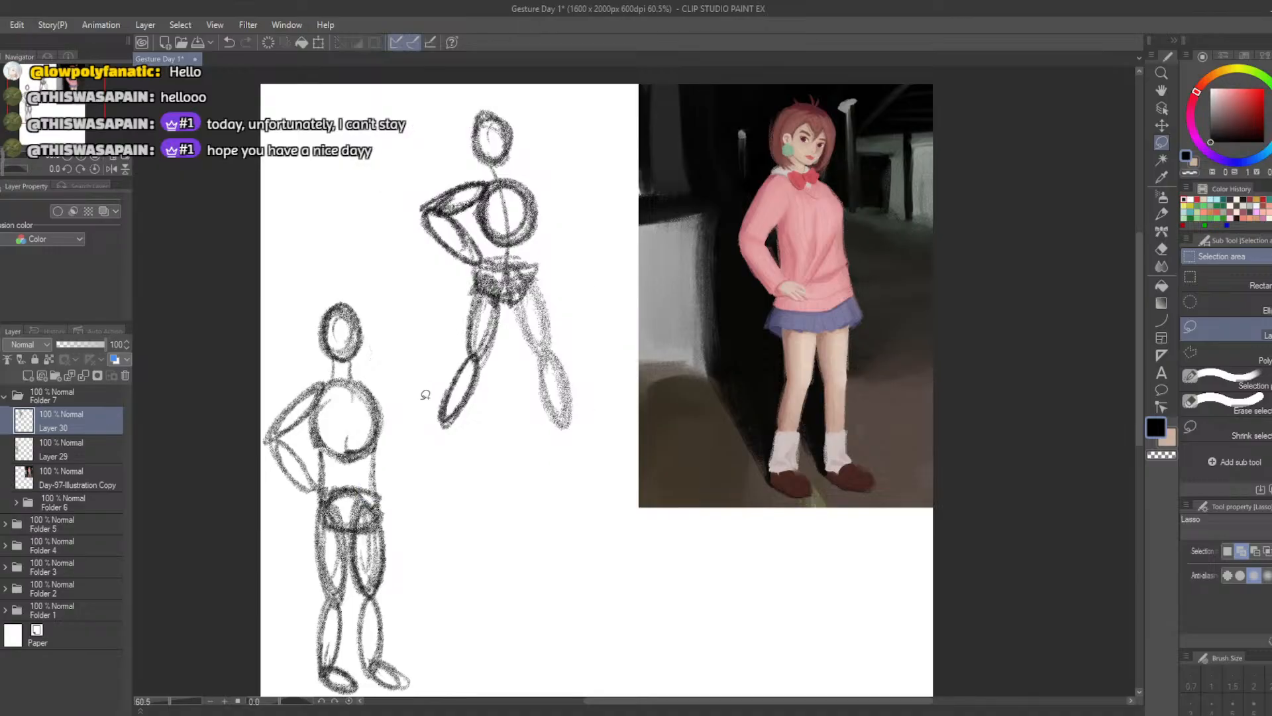
Lasso the upper figure's left-hand leg and rotate it slightly clockwise so the lower end swings outward
mouse_move(458, 294)
left_mouse_down()
mouse_move(483, 430)
mouse_move(447, 282)
mouse_move(457, 289)
left_mouse_up()
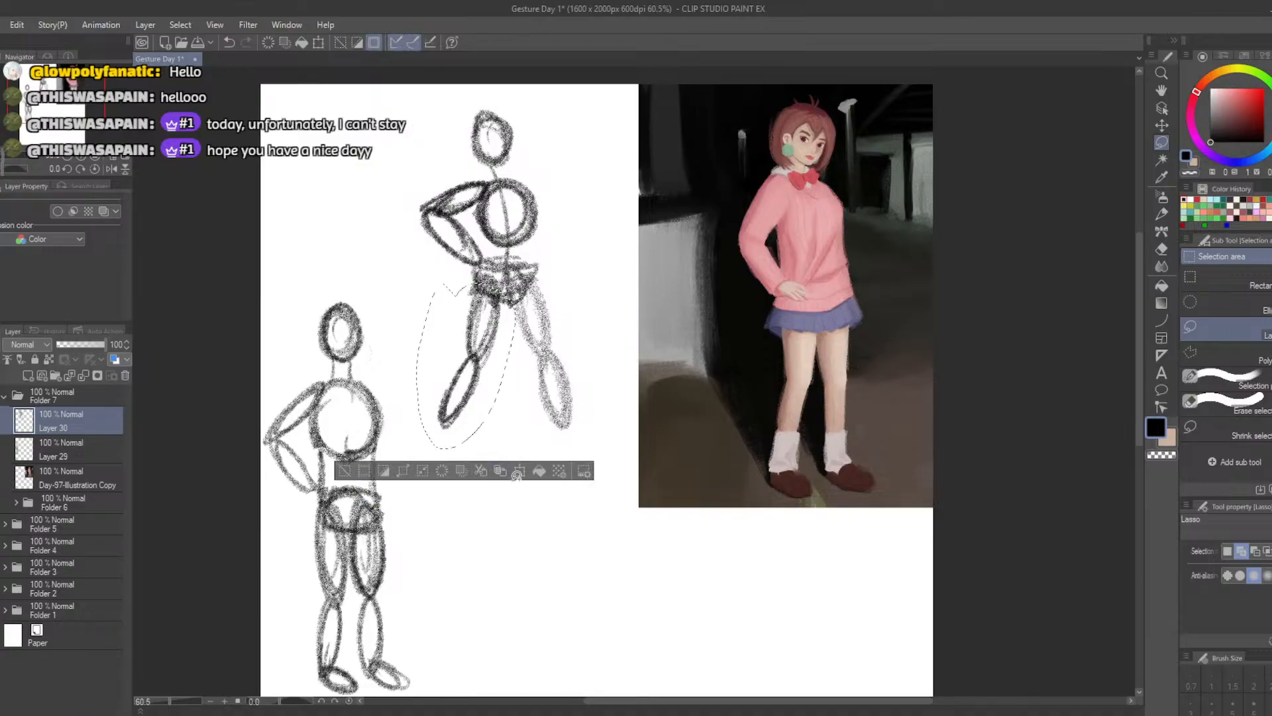
left_click(520, 471)
left_click_drag(404, 486, 392, 479)
left_click(420, 470)
left_click(453, 396)
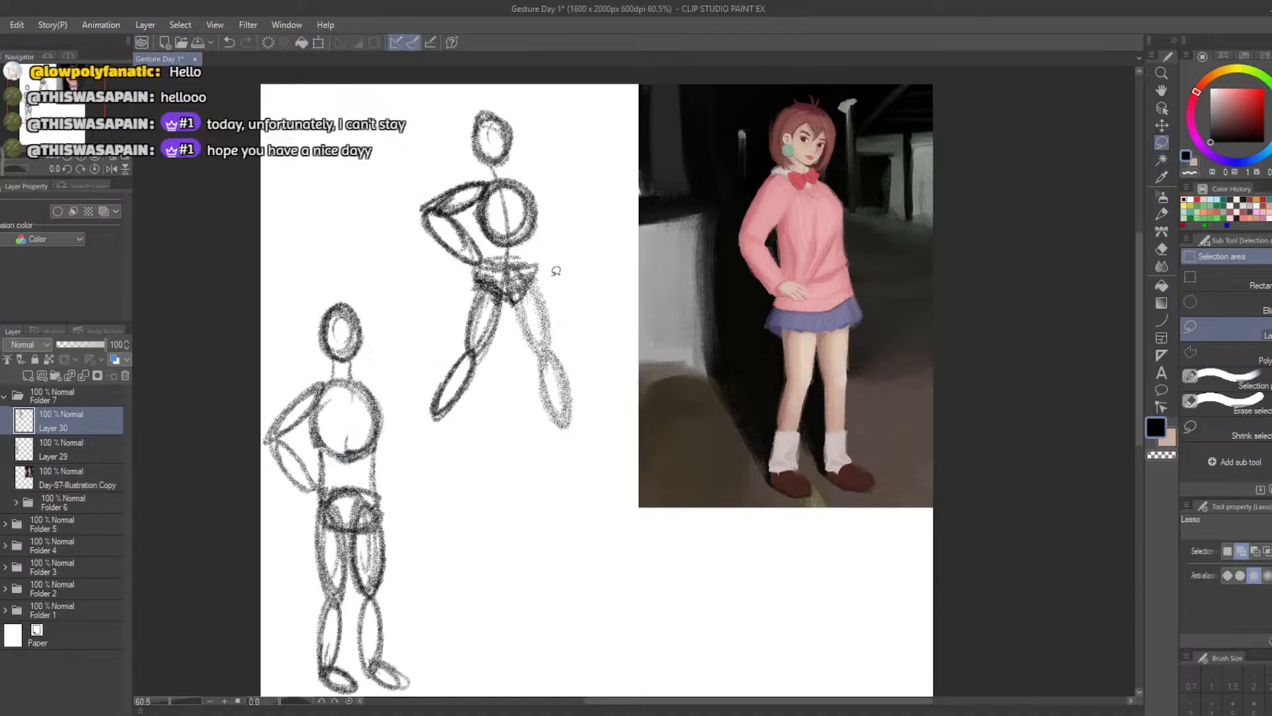
Lasso the upper figure's right-hand leg and rotate it clockwise to bring the calf in under the hip
mouse_move(555, 271)
left_mouse_down()
mouse_move(553, 469)
mouse_move(587, 292)
left_mouse_up()
left_click(613, 495)
mouse_move(441, 465)
left_mouse_down()
mouse_move(456, 426)
mouse_move(511, 420)
mouse_move(457, 471)
mouse_move(494, 443)
mouse_move(489, 463)
left_mouse_up()
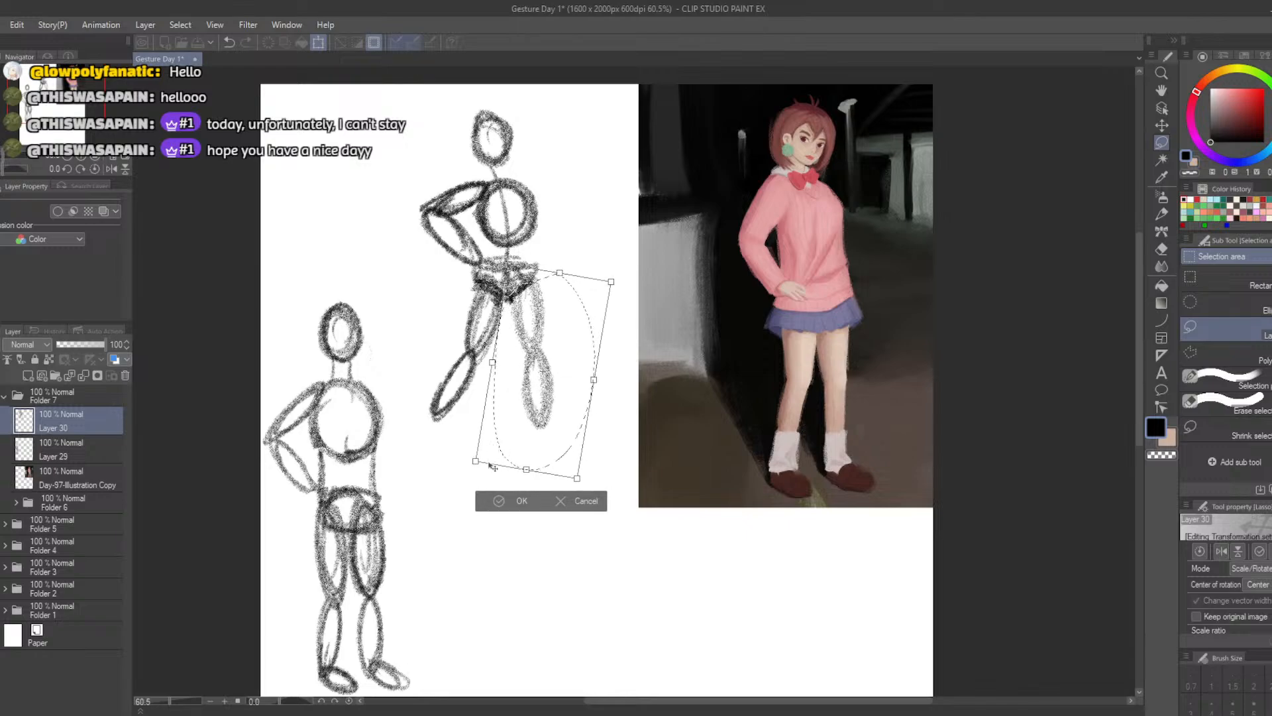
left_click(493, 502)
left_click(418, 499)
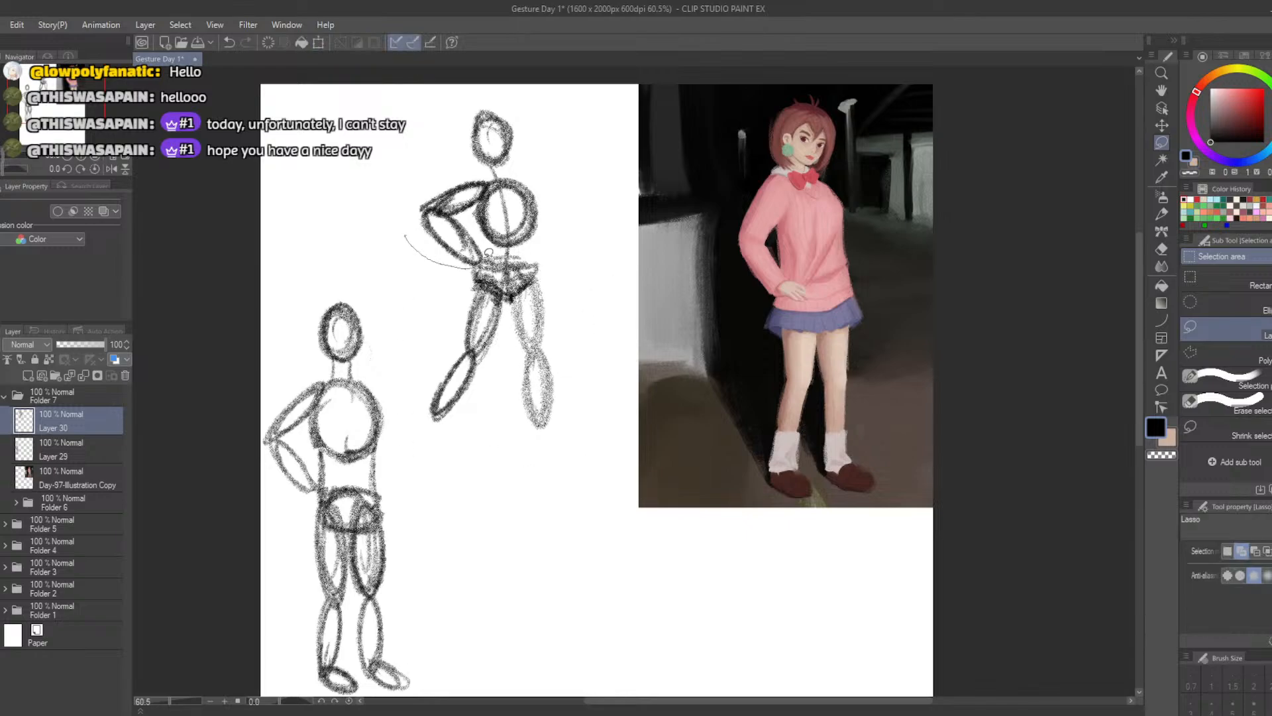
Lasso the upper figure's head, chest and bent arm, and tilt them slightly counterclockwise above the pelvis
mouse_move(489, 254)
left_mouse_down()
mouse_move(550, 138)
mouse_move(408, 247)
mouse_move(342, 245)
mouse_move(390, 246)
left_mouse_up()
left_click(530, 292)
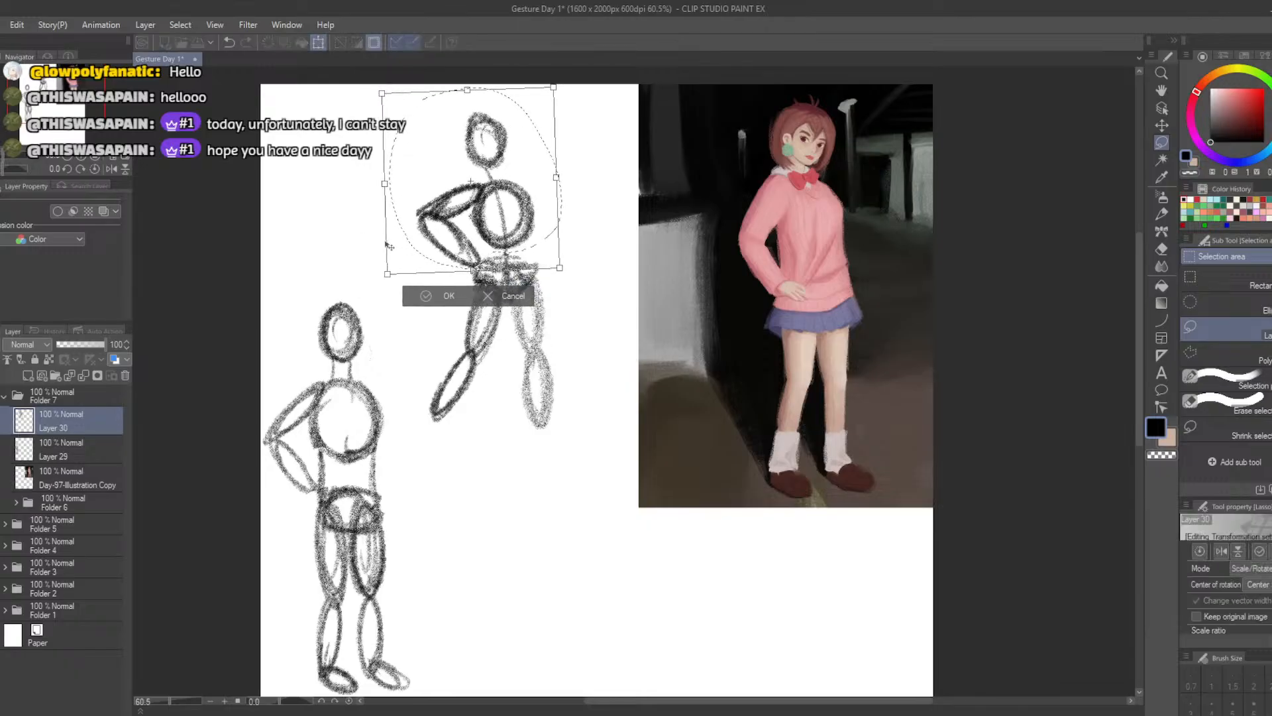
left_click(430, 297)
left_click(355, 290)
Lasso the upper figure's head and tilt it slightly clockwise over the neck
mouse_move(452, 123)
left_mouse_down()
mouse_move(465, 161)
mouse_move(447, 139)
mouse_move(389, 161)
mouse_move(456, 154)
left_mouse_up()
left_click(534, 202)
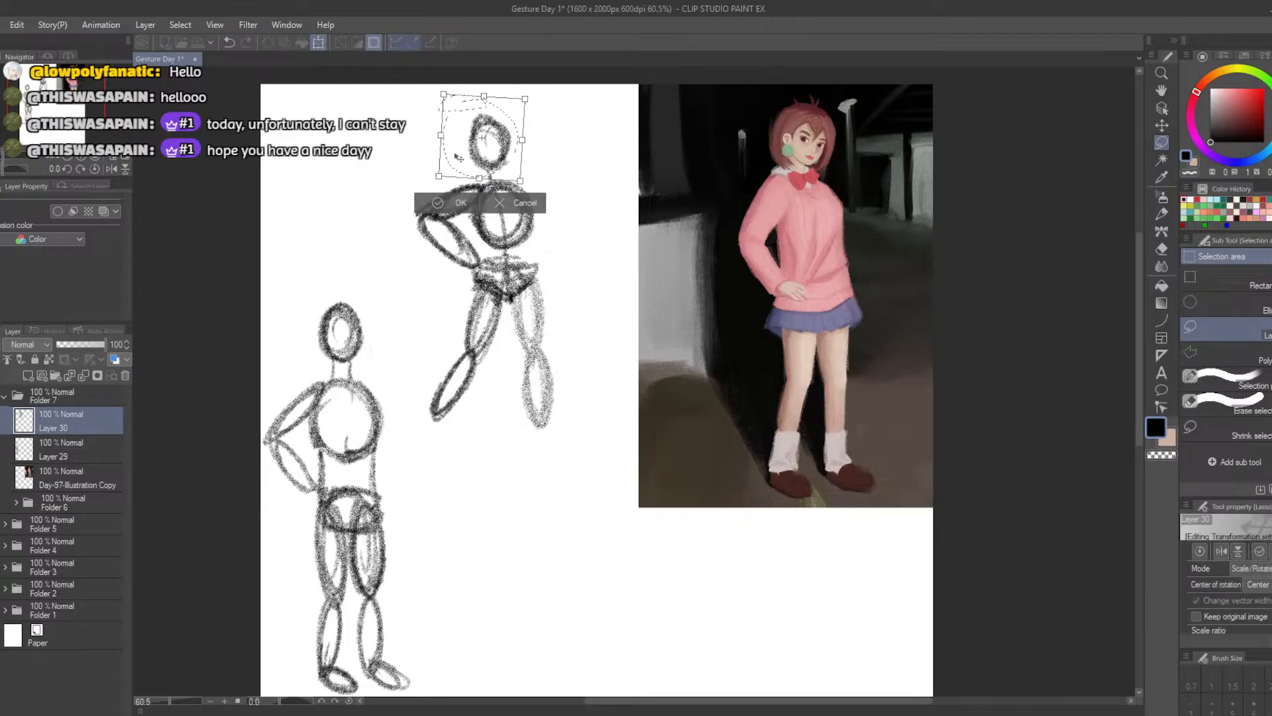
left_click(429, 202)
left_click(359, 186)
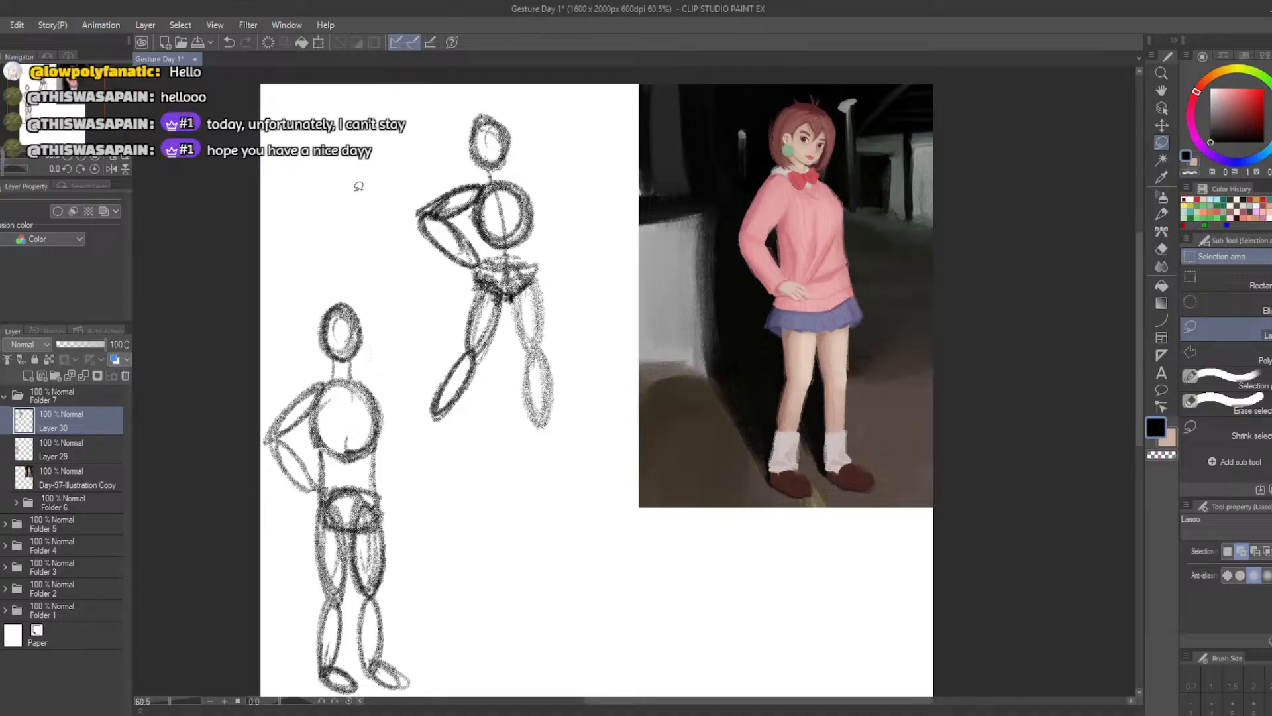
scroll(435, 318, "down", 5)
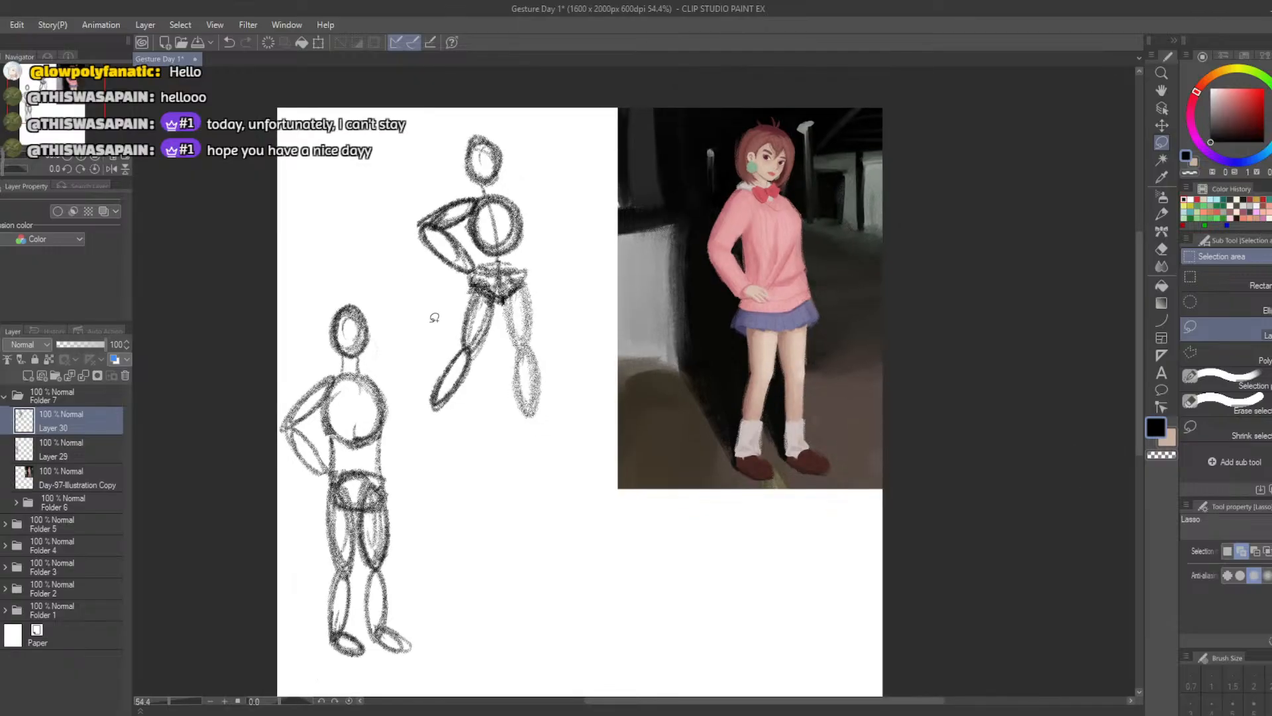
scroll(403, 456, "up", 3)
scroll(404, 456, "up", 1)
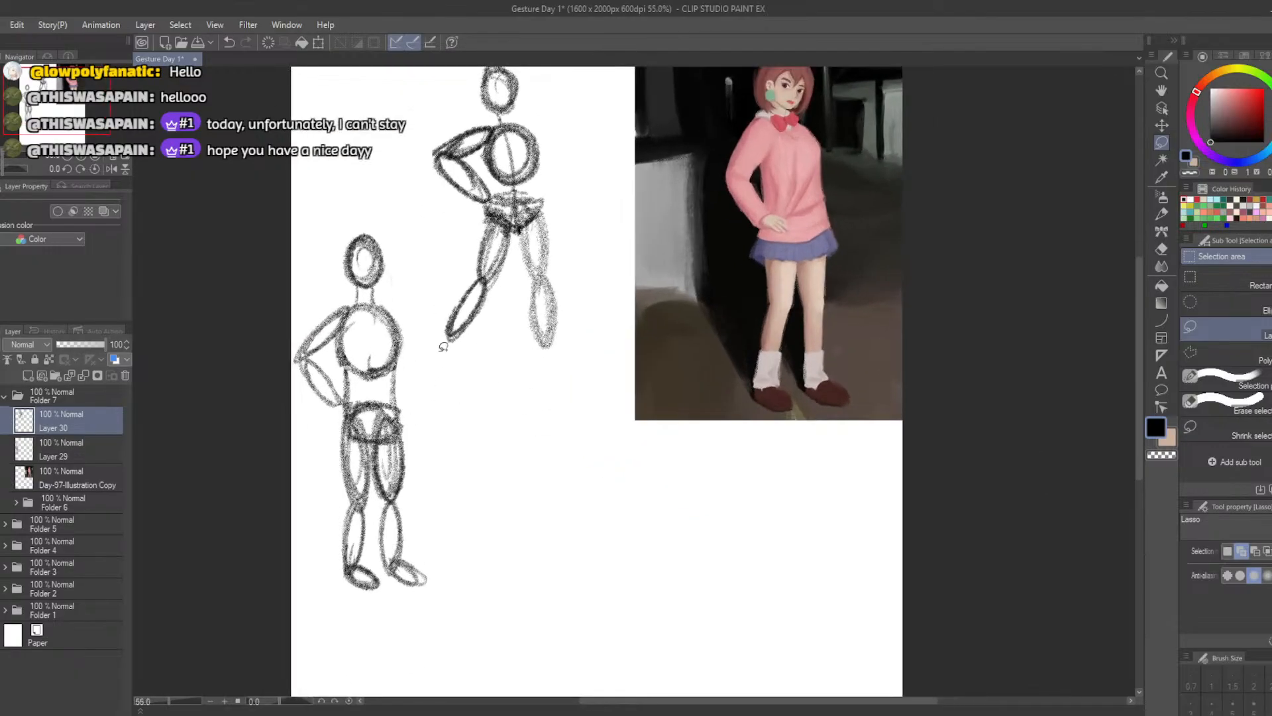
scroll(558, 331, "down", 1)
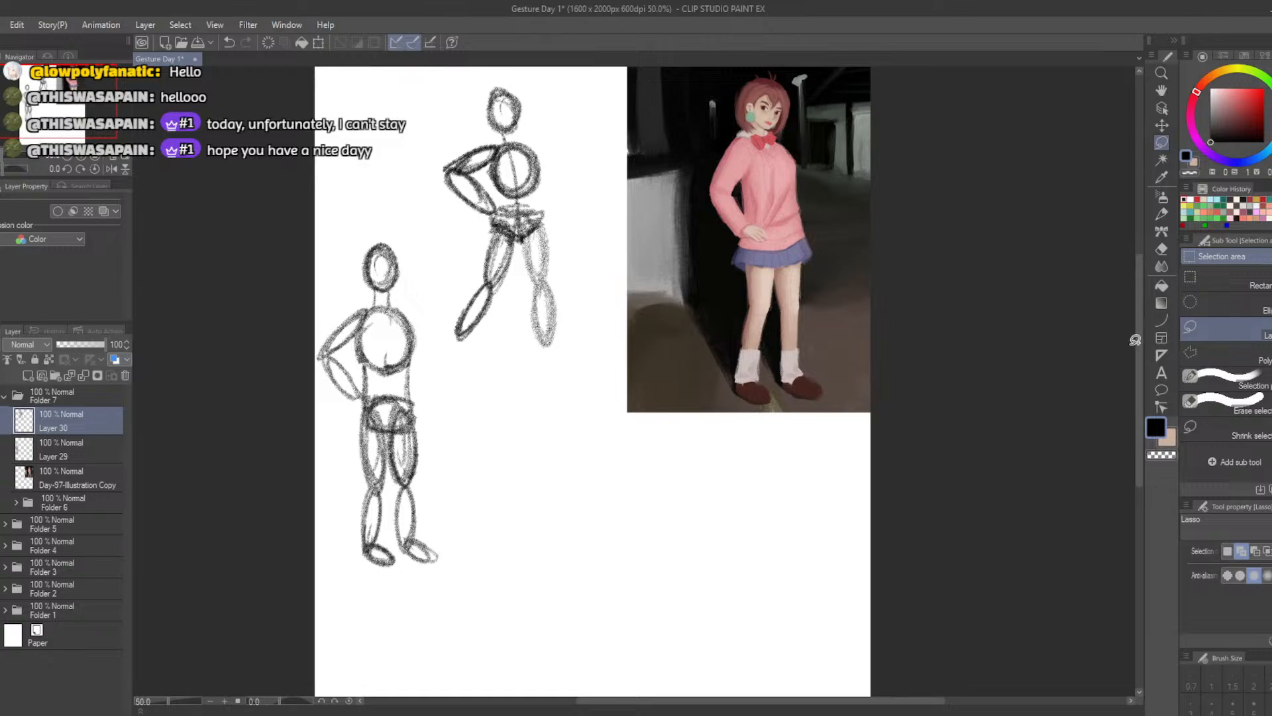
left_click_drag(1136, 340, 1138, 315)
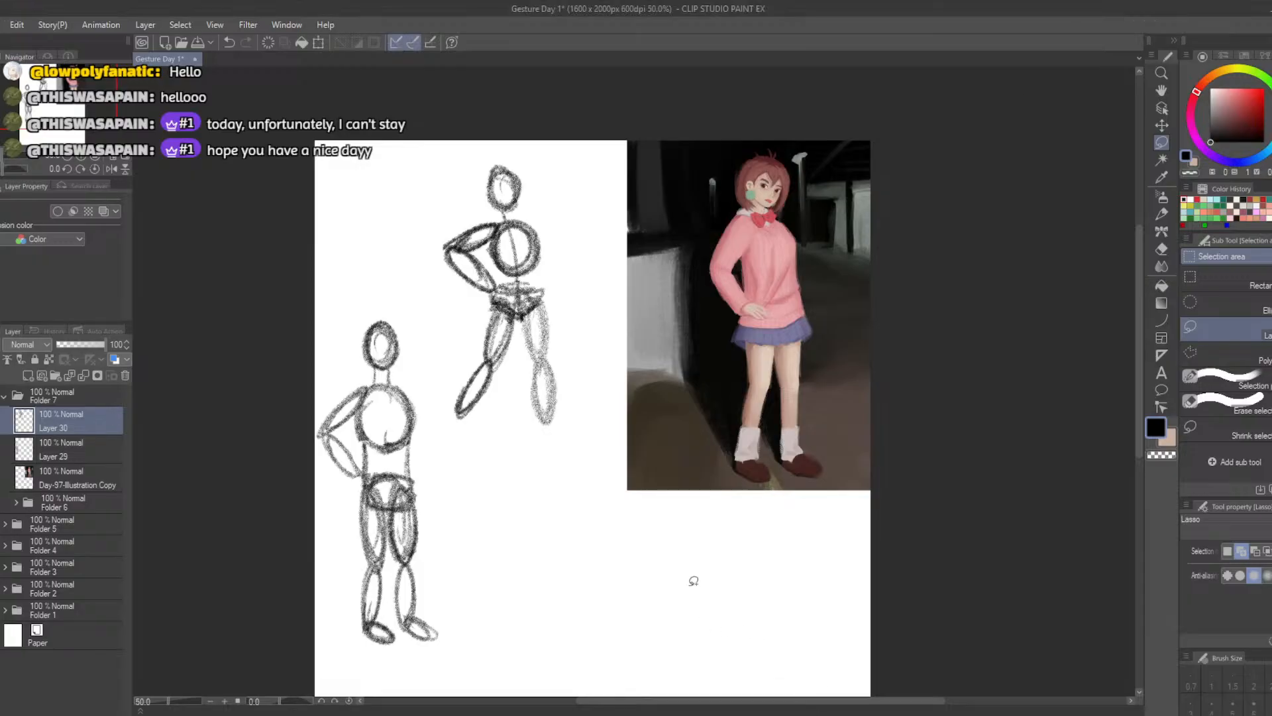
Paste the horned girl illustration as the new reference, then scale and place it over the previous reference picture
key("ctrl+v")
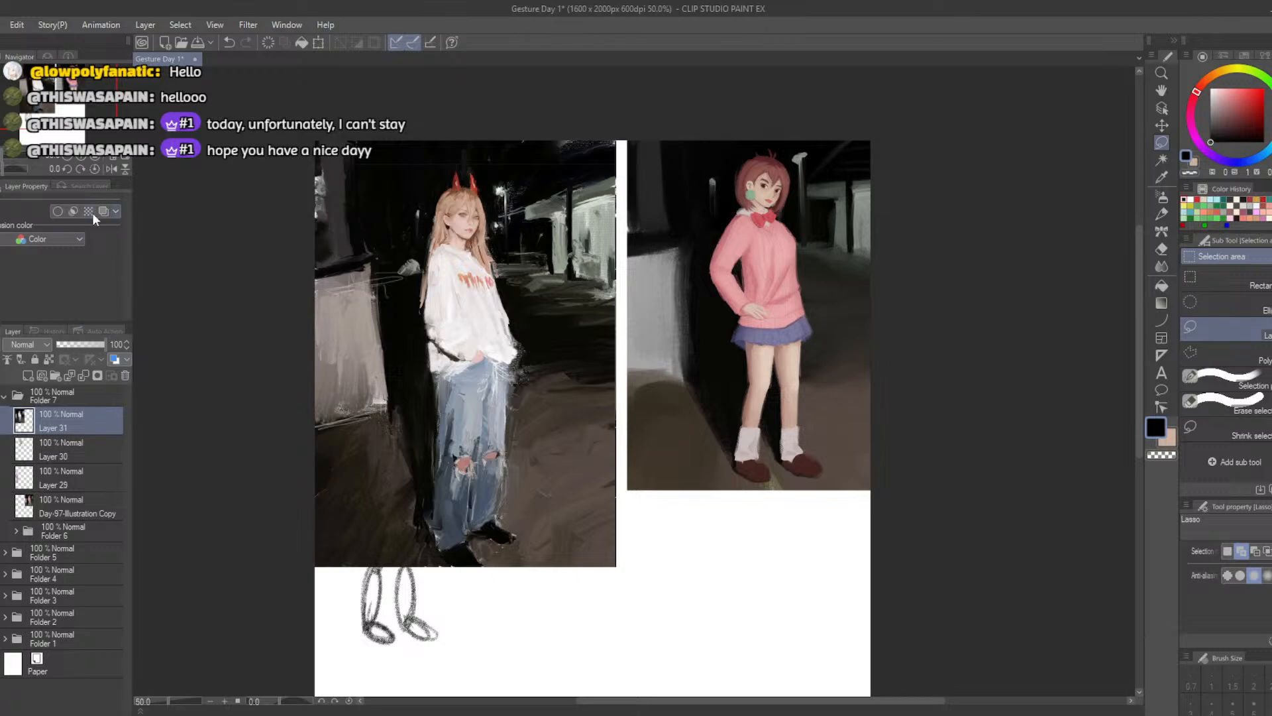
left_click(318, 42)
left_click_drag(349, 511, 502, 530)
left_click_drag(469, 586, 556, 460)
left_click_drag(686, 448, 771, 446)
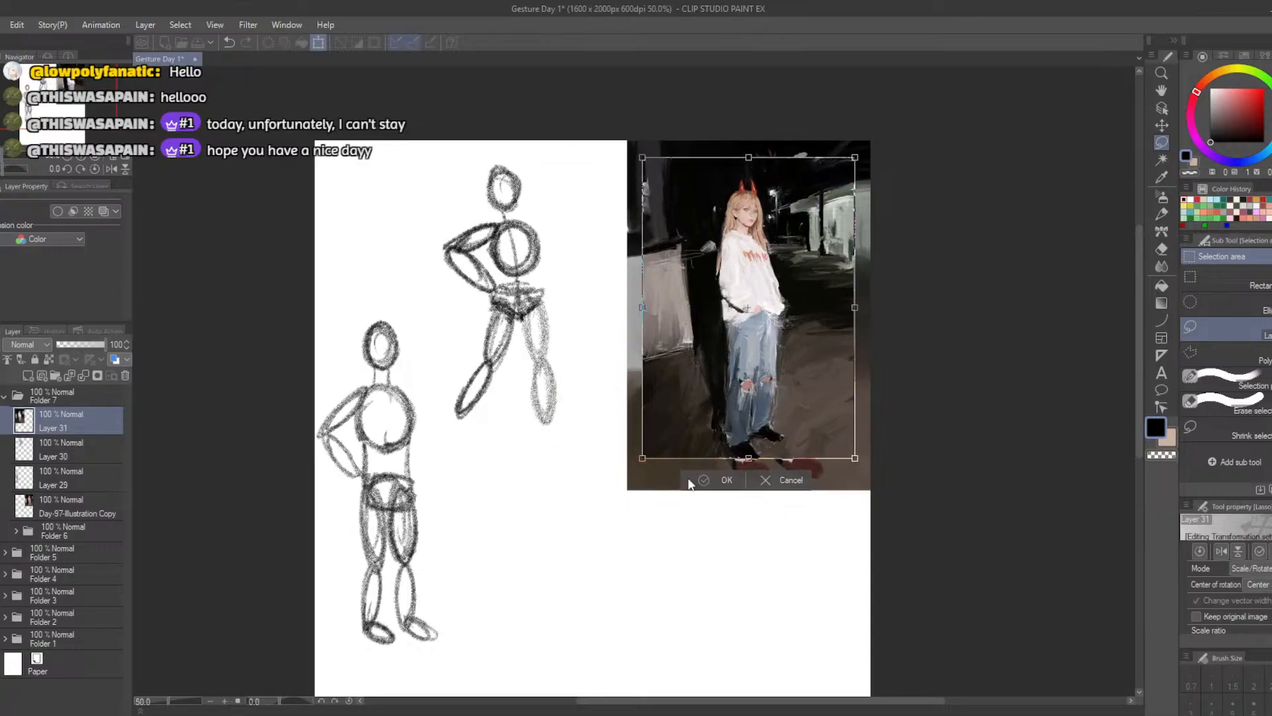
left_click_drag(644, 459, 622, 500)
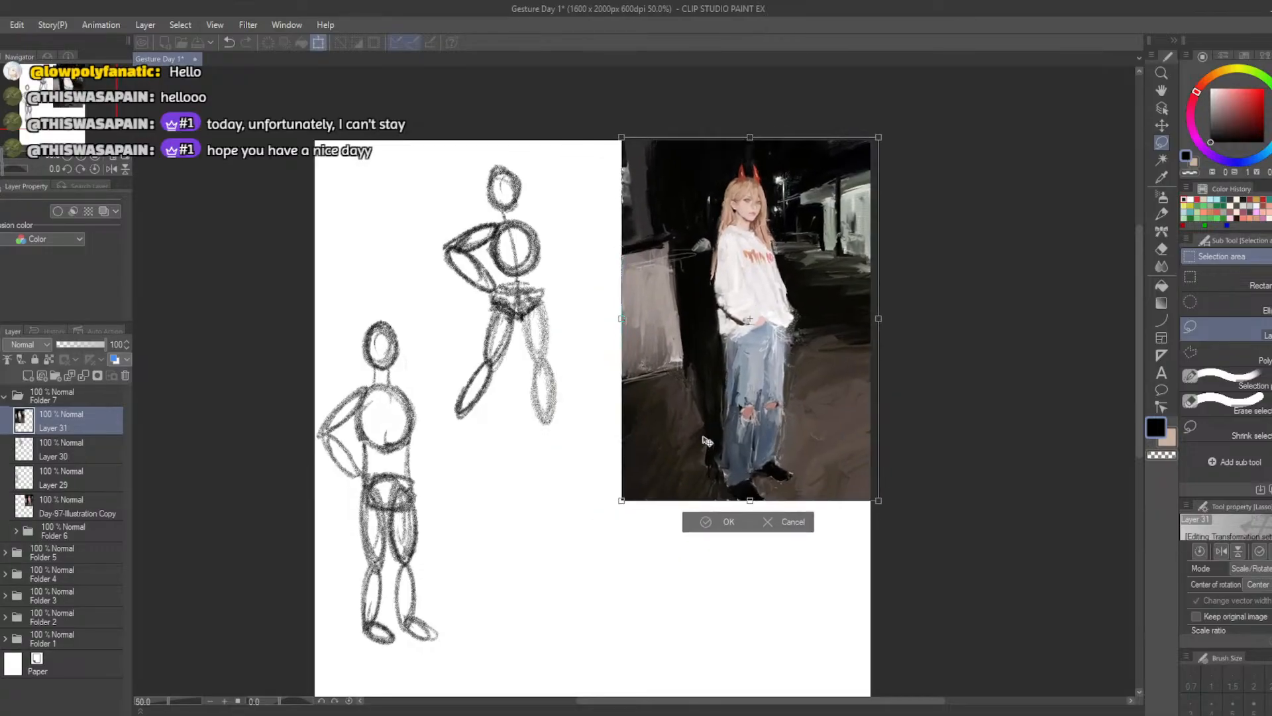
left_click(700, 524)
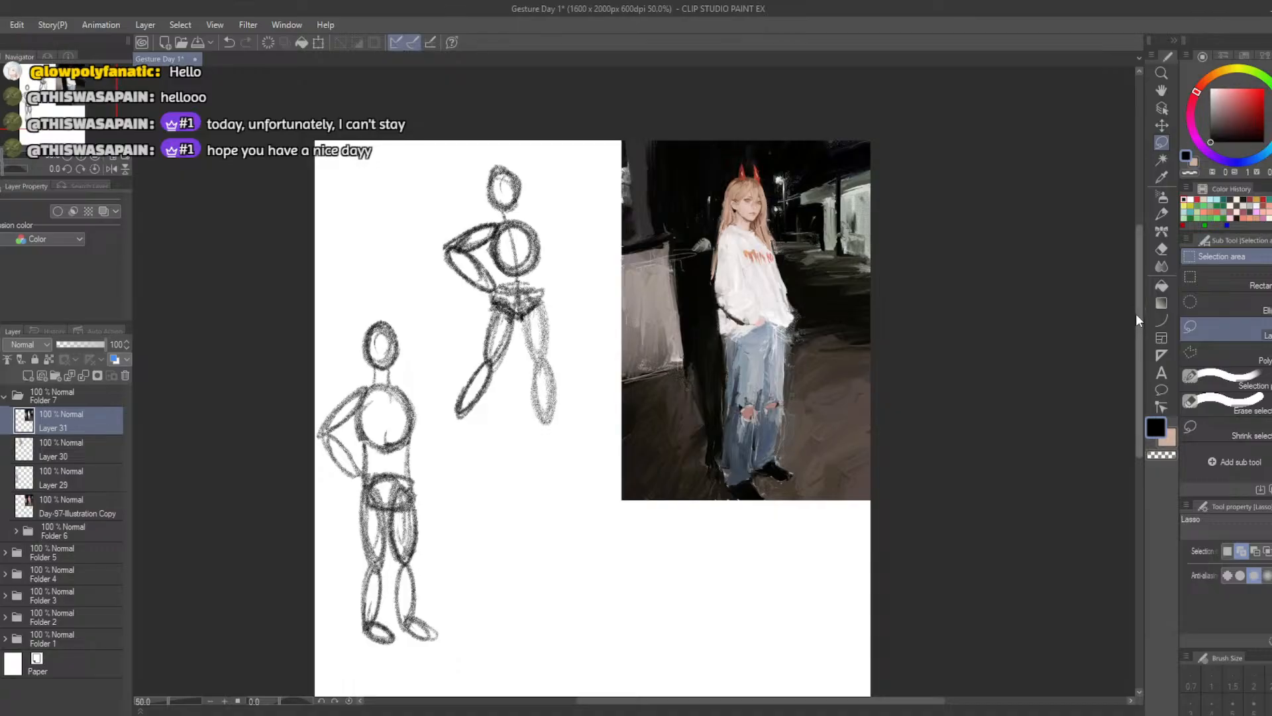
Create a new layer above Layer 30, hide the two earlier figure sketches on Layers 29 and 30, and switch to the Pencil
left_click_drag(1136, 312, 1136, 344)
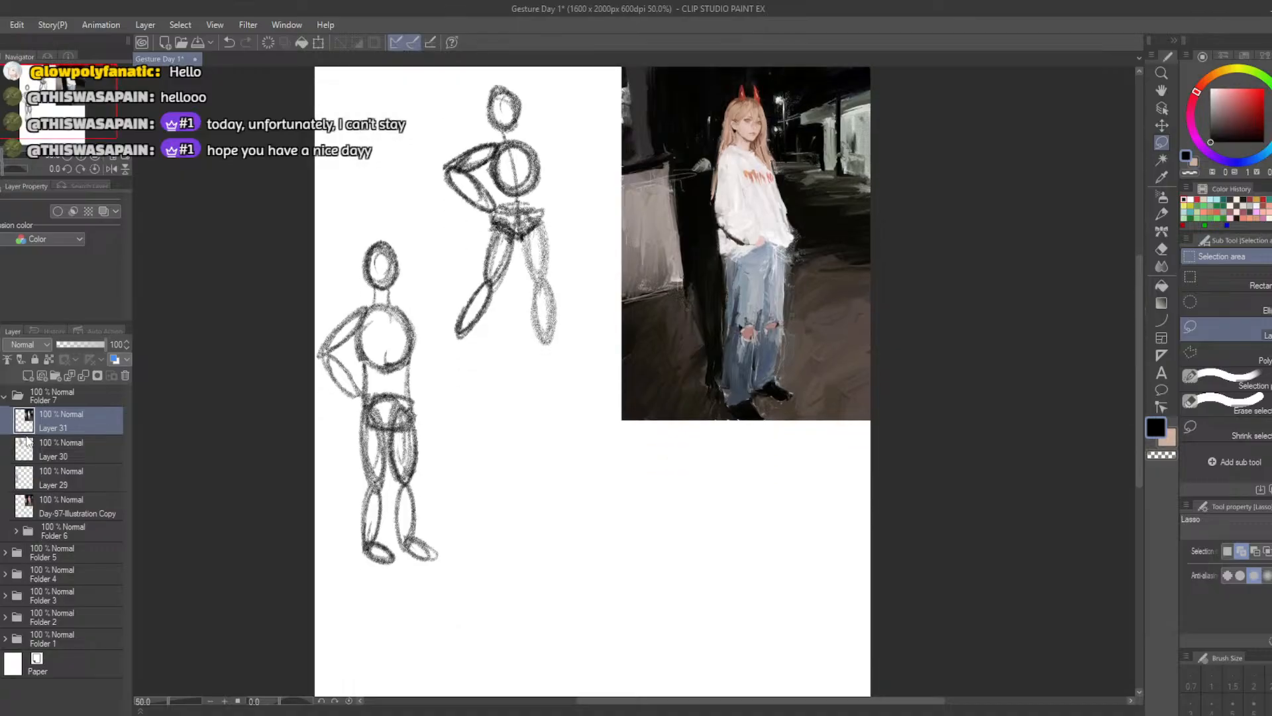
left_click(40, 454)
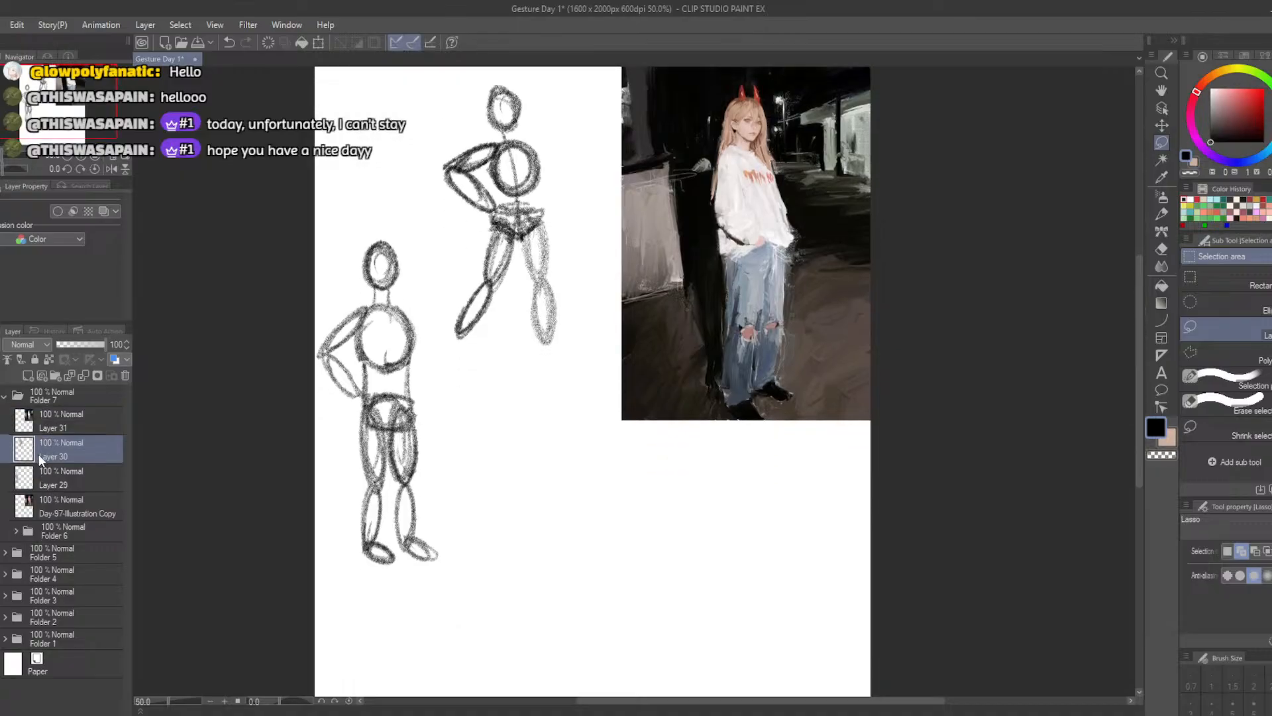
left_click(25, 375)
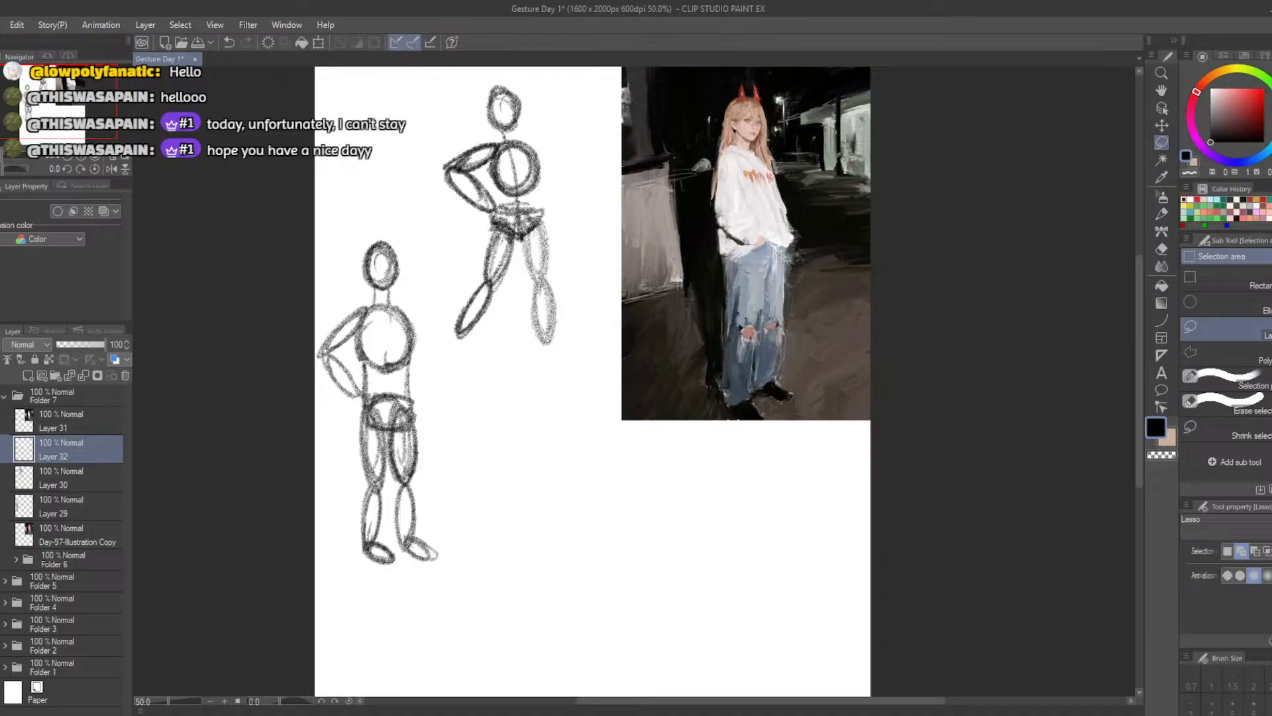
left_click(2, 477)
left_click(2, 477)
left_click(2, 505)
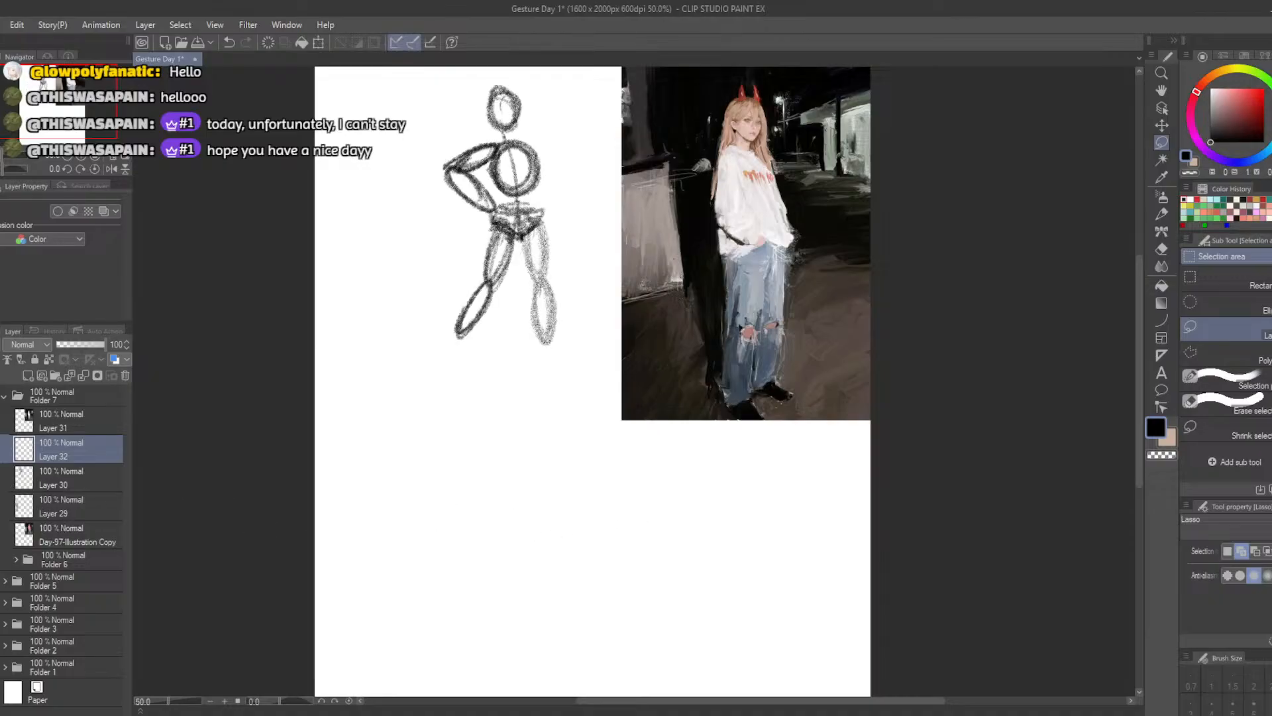
left_click(2, 477)
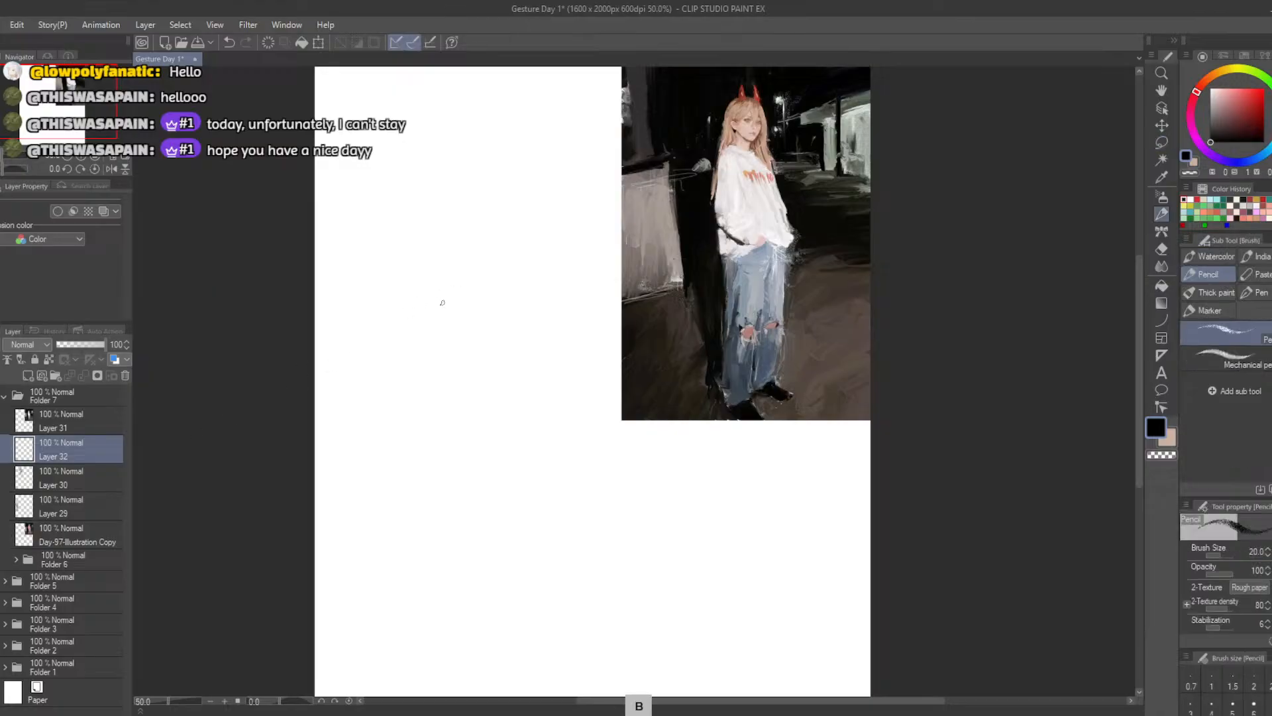
key("b")
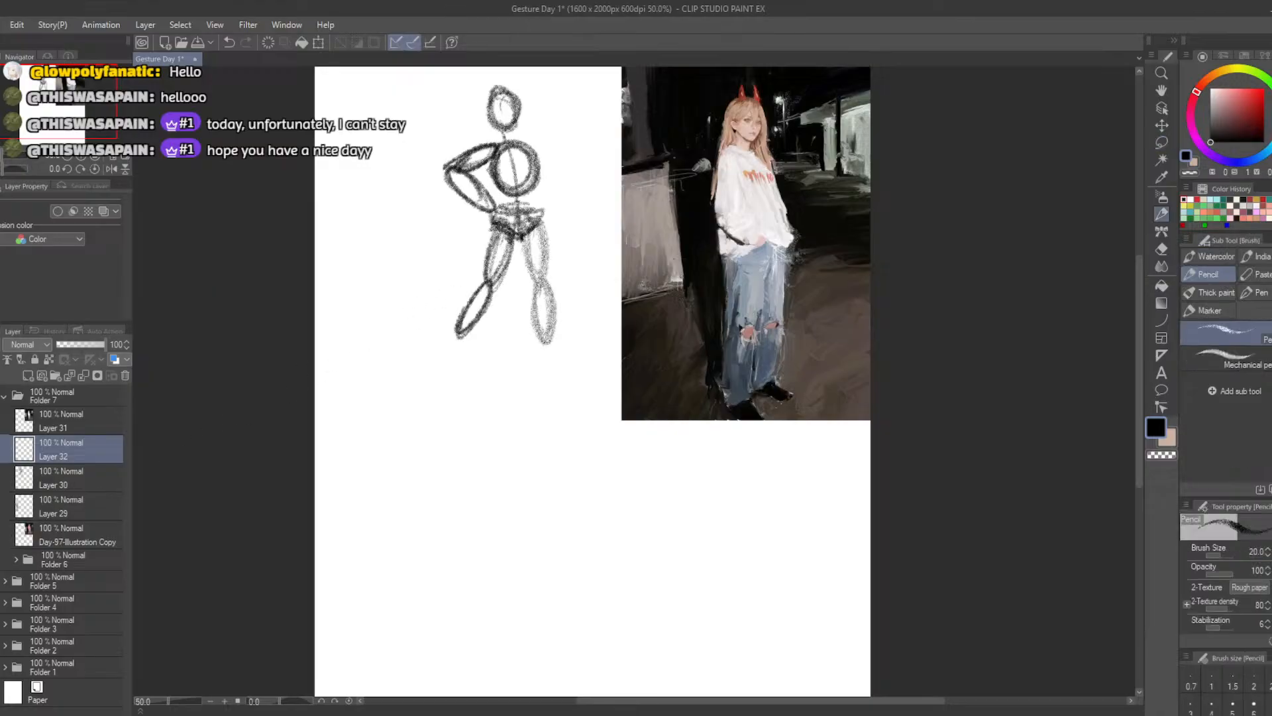
left_click(2, 477)
key("b")
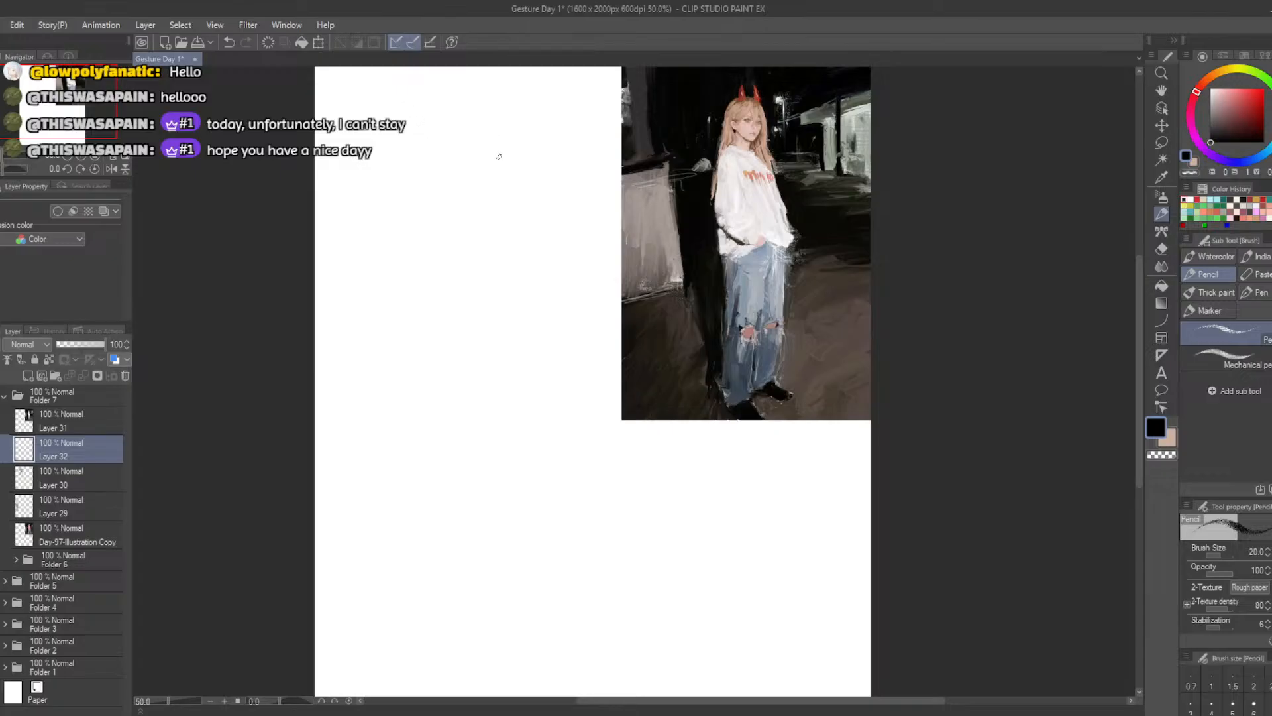
Sketch a long curved action line for the horned girl's leaning pose, with a short angled foot stroke at its lower end
mouse_move(488, 141)
left_mouse_down()
mouse_move(484, 128)
mouse_move(500, 219)
left_mouse_up()
key("ctrl+z")
key("ctrl+z")
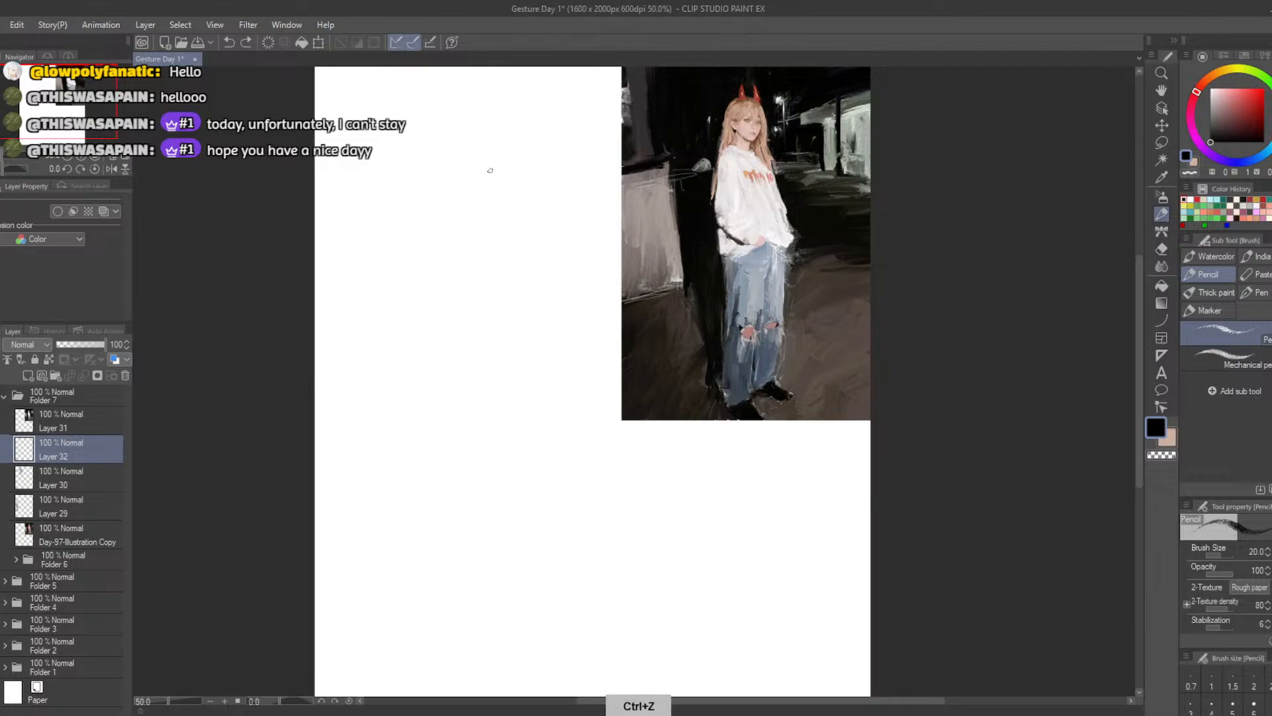
left_click_drag(480, 147, 499, 223)
key("ctrl+z")
mouse_move(472, 134)
left_mouse_down()
mouse_move(500, 266)
mouse_move(484, 437)
left_mouse_up()
key("ctrl+z")
left_click_drag(474, 127, 477, 363)
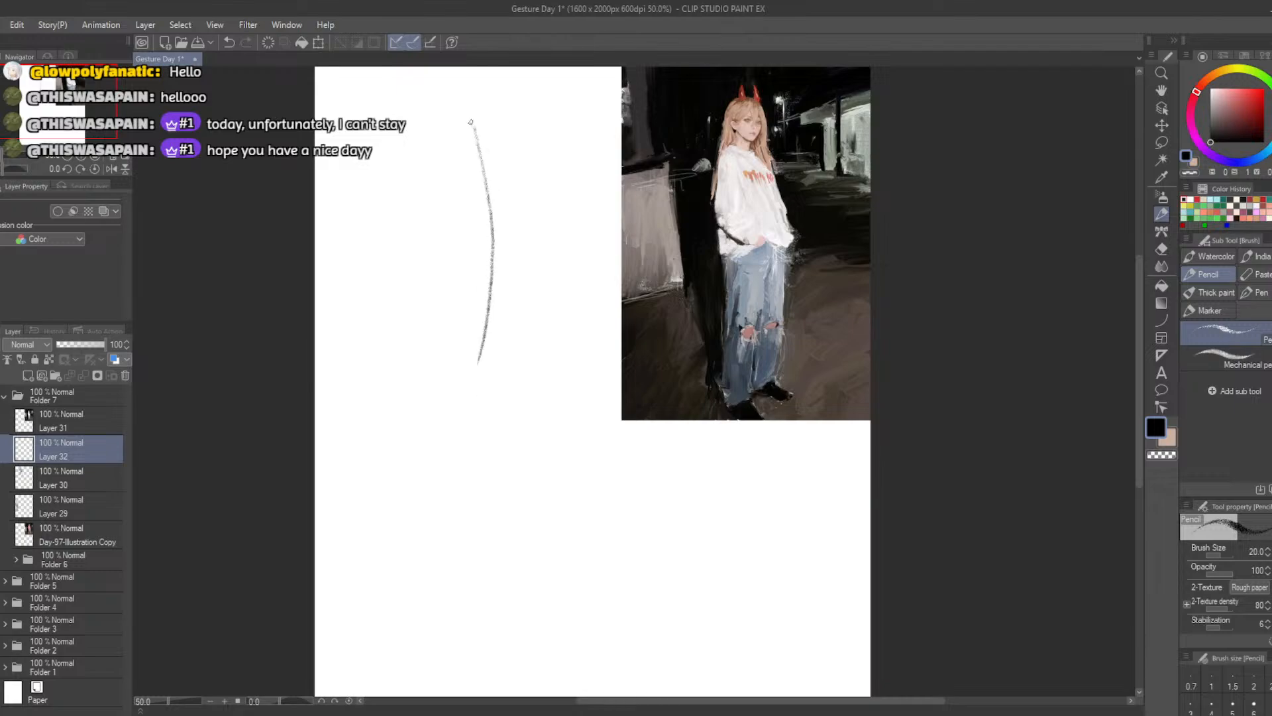
mouse_move(474, 123)
left_mouse_down()
mouse_move(495, 223)
mouse_move(479, 367)
left_mouse_up()
key("ctrl+z")
mouse_move(473, 128)
left_mouse_down()
mouse_move(490, 311)
mouse_move(472, 386)
left_mouse_up()
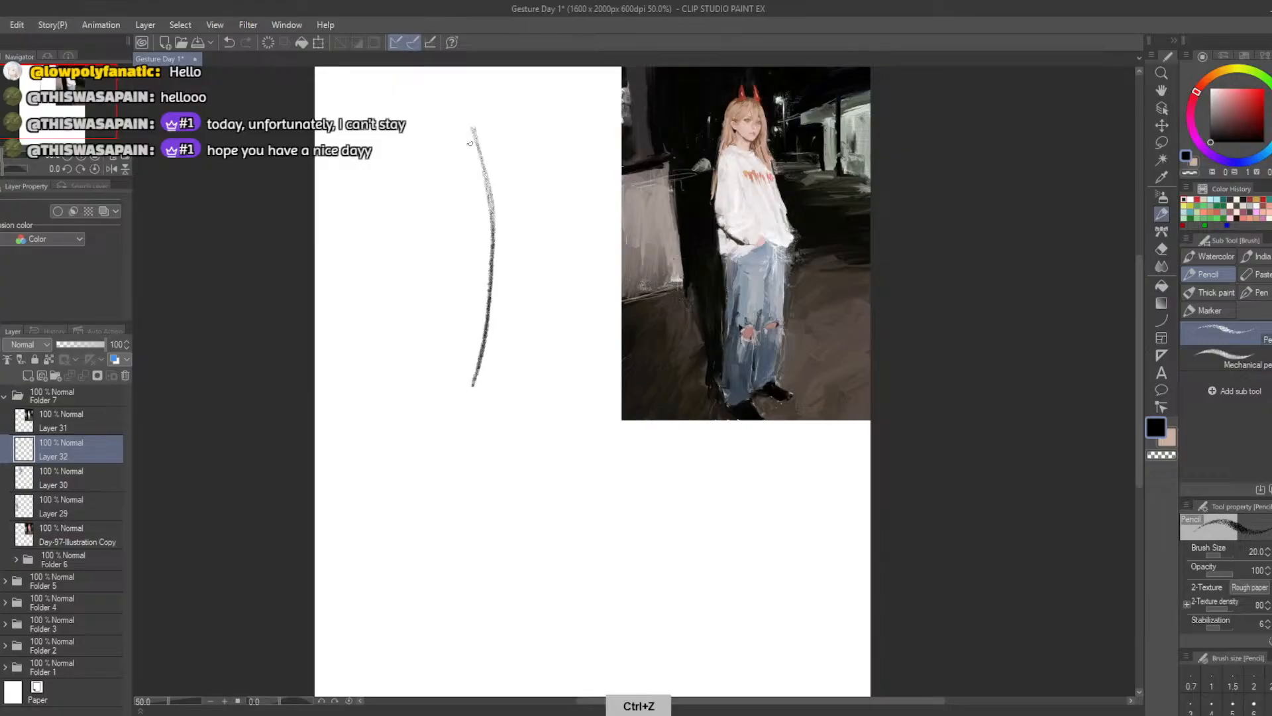
left_click_drag(469, 129, 475, 191)
key("ctrl+z")
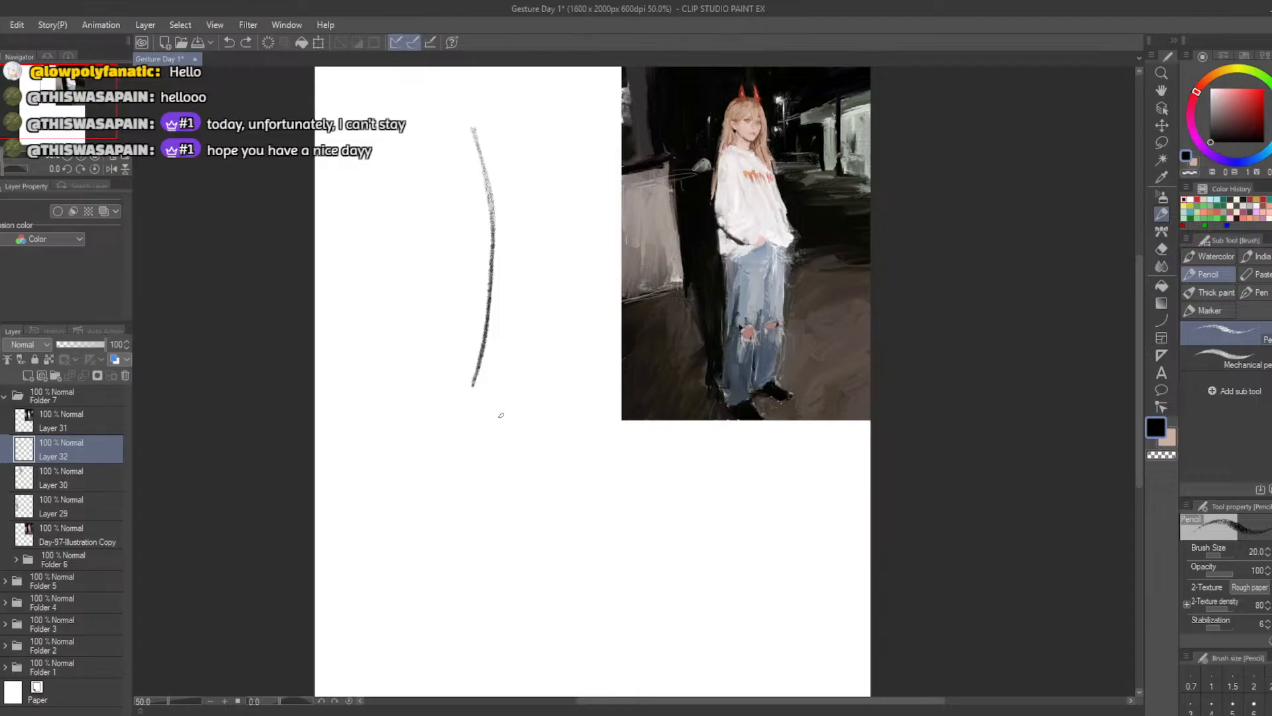
mouse_move(477, 387)
left_mouse_down()
mouse_move(508, 417)
mouse_move(489, 403)
left_mouse_up()
key("ctrl+z")
key("ctrl+z")
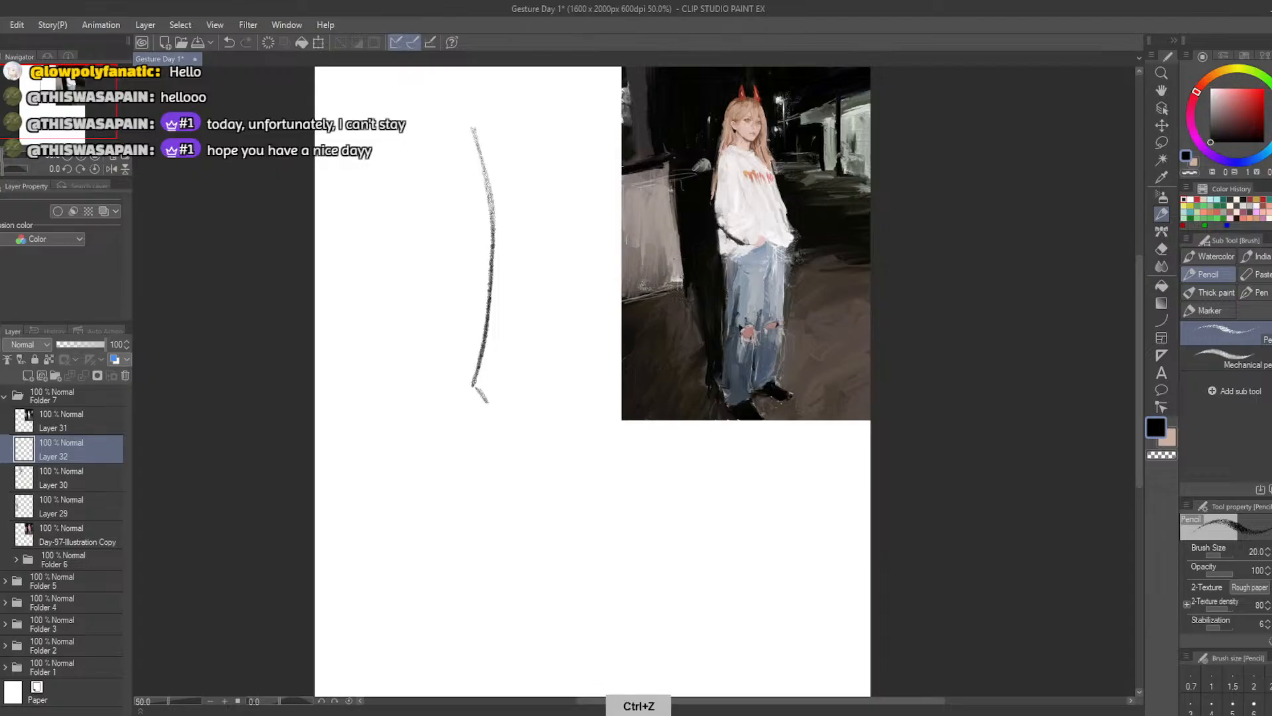
Sketch the new figure's head oval, neck and slightly tilted chest oval along the upper part of the action line
mouse_move(466, 105)
left_mouse_down()
mouse_move(463, 117)
mouse_move(467, 93)
mouse_move(484, 90)
mouse_move(476, 128)
mouse_move(466, 122)
mouse_move(488, 93)
mouse_move(479, 132)
mouse_move(487, 99)
mouse_move(464, 119)
mouse_move(487, 94)
mouse_move(466, 131)
mouse_move(495, 154)
mouse_move(465, 150)
mouse_move(487, 143)
mouse_move(459, 182)
mouse_move(466, 191)
left_mouse_up()
key("ctrl+z")
Add the oval pelvis beneath the chest and outline the left-hand thigh as a long narrow oval
key("ctrl+z")
key("ctrl+z")
key("ctrl+z")
key("ctrl+z")
key("ctrl+z")
key("ctrl+z")
key("ctrl+z")
mouse_move(469, 147)
left_mouse_down()
mouse_move(495, 159)
mouse_move(489, 205)
mouse_move(465, 159)
mouse_move(500, 175)
mouse_move(471, 188)
mouse_move(459, 174)
mouse_move(497, 192)
mouse_move(487, 189)
mouse_move(505, 222)
mouse_move(464, 238)
mouse_move(475, 213)
mouse_move(487, 245)
mouse_move(481, 225)
mouse_move(476, 275)
mouse_move(489, 255)
mouse_move(466, 279)
mouse_move(486, 267)
mouse_move(474, 298)
left_mouse_up()
key("ctrl+z")
key("ctrl+z")
key("ctrl+z")
key("ctrl+z")
key("ctrl+z")
key("ctrl+z")
Outline the right-hand thigh and both calves as long ovals sweeping down along the action line
key("ctrl+z")
left_click_drag(473, 229, 473, 287)
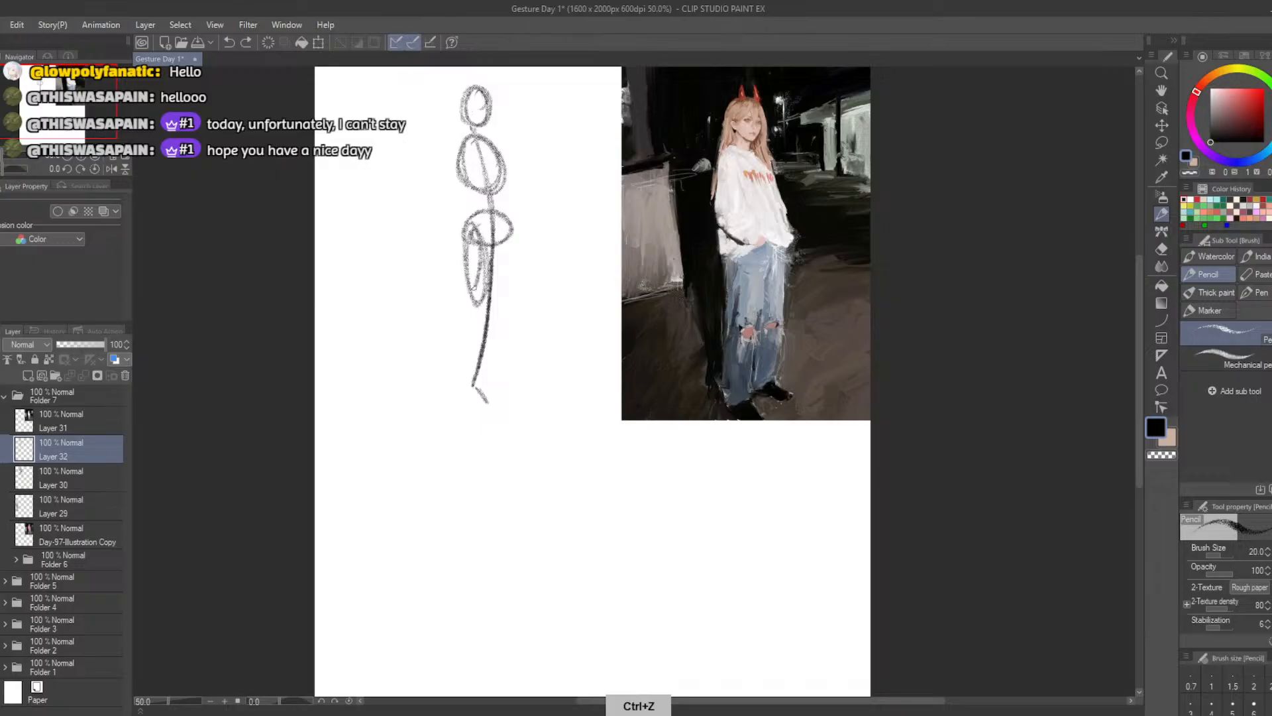
mouse_move(501, 229)
left_mouse_down()
mouse_move(508, 255)
mouse_move(504, 244)
mouse_move(483, 270)
mouse_move(502, 251)
mouse_move(515, 261)
mouse_move(502, 257)
mouse_move(463, 368)
left_mouse_up()
key("ctrl+z")
key("ctrl+z")
key("ctrl+z")
mouse_move(482, 305)
left_mouse_down()
mouse_move(457, 372)
mouse_move(474, 304)
mouse_move(480, 383)
mouse_move(495, 306)
left_mouse_up()
key("ctrl+z")
key("ctrl+z")
Sketch both feet as small ovals angled outward at the ends of the calves
key("ctrl+z")
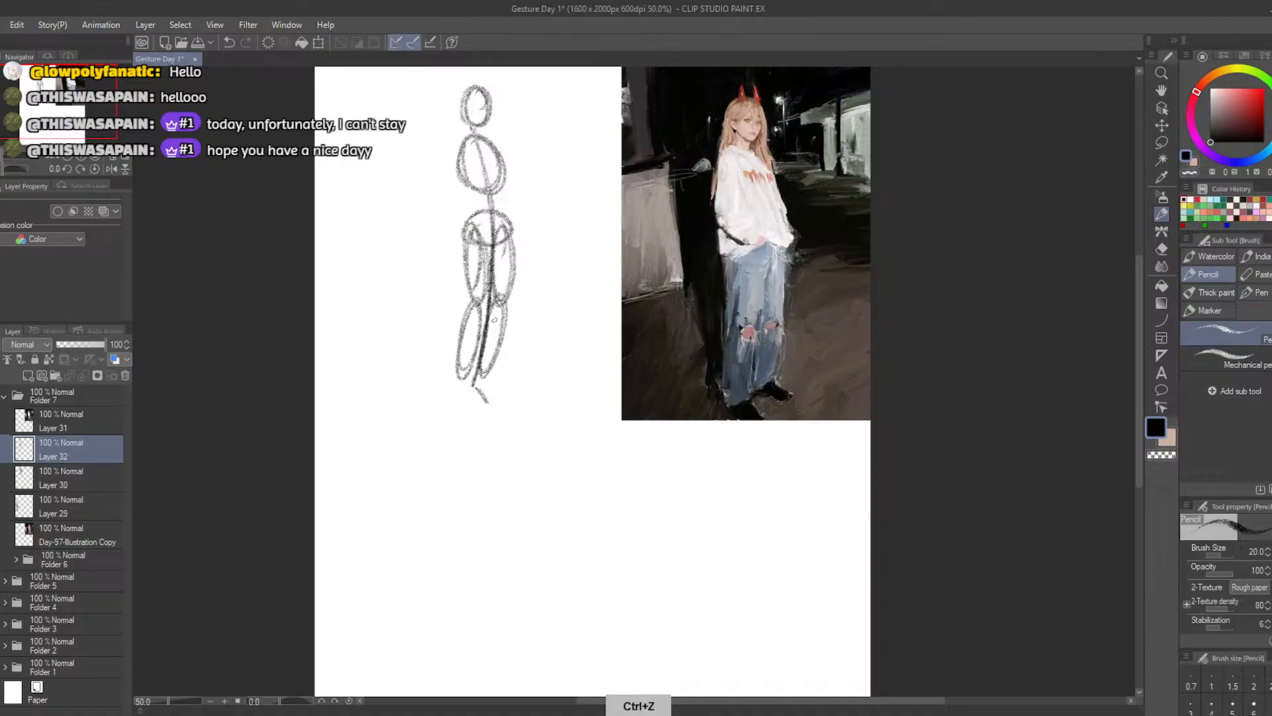
mouse_move(492, 369)
left_mouse_down()
mouse_move(505, 392)
mouse_move(486, 371)
mouse_move(455, 395)
mouse_move(483, 401)
left_mouse_up()
key("ctrl+z")
key("ctrl+z")
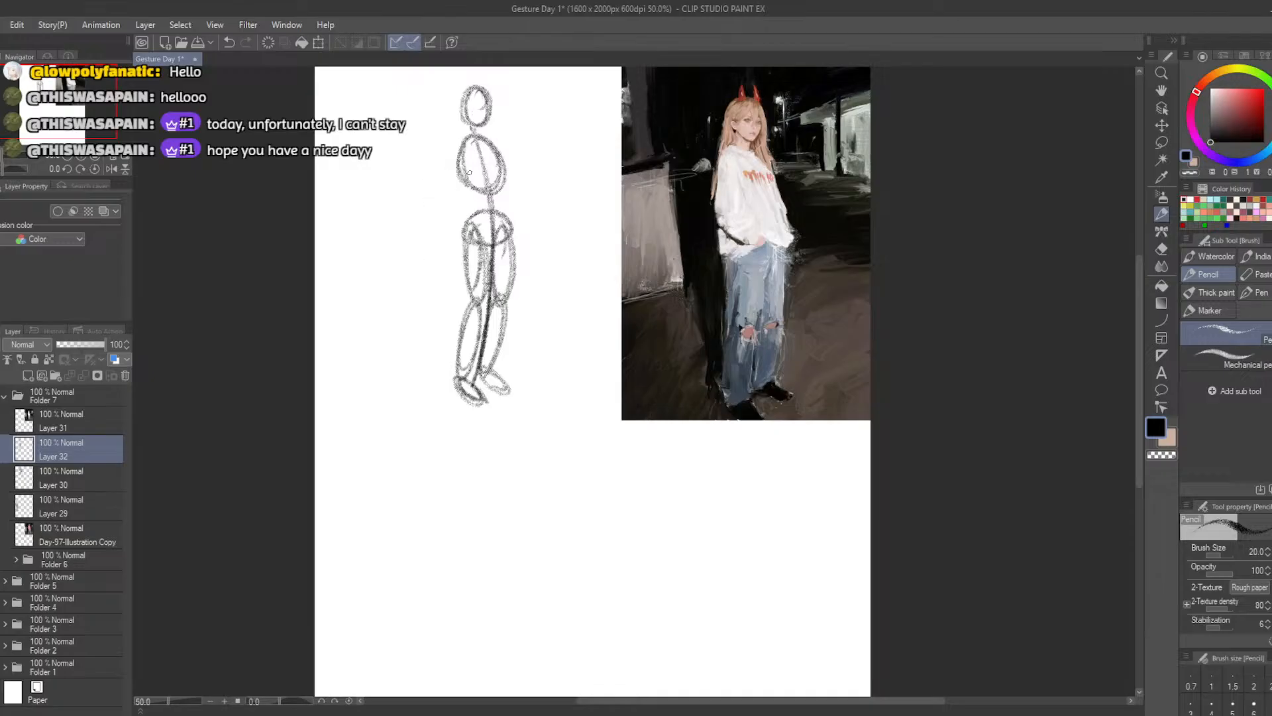
mouse_move(468, 151)
left_mouse_down()
mouse_move(464, 216)
mouse_move(461, 141)
left_mouse_up()
key("ctrl+z")
key("ctrl+z")
mouse_move(463, 191)
left_mouse_down()
mouse_move(476, 225)
mouse_move(460, 198)
left_mouse_up()
key("ctrl+z")
key("ctrl+z")
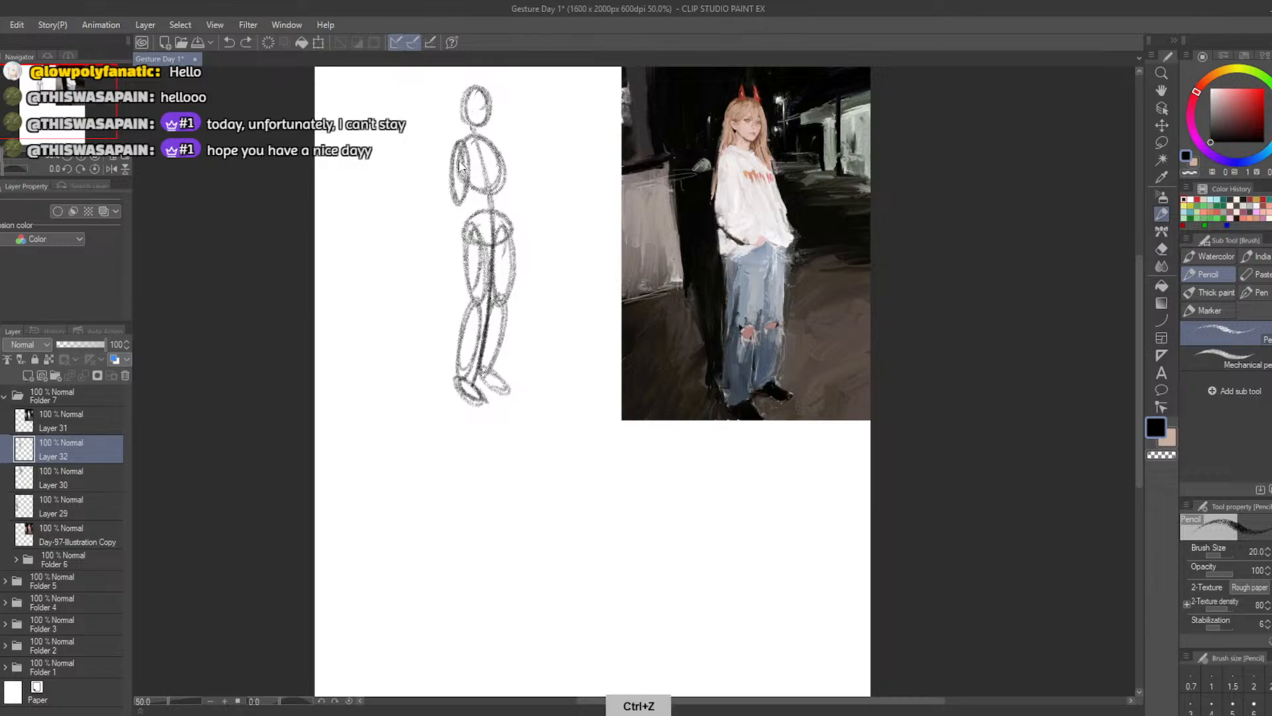
key("ctrl+z")
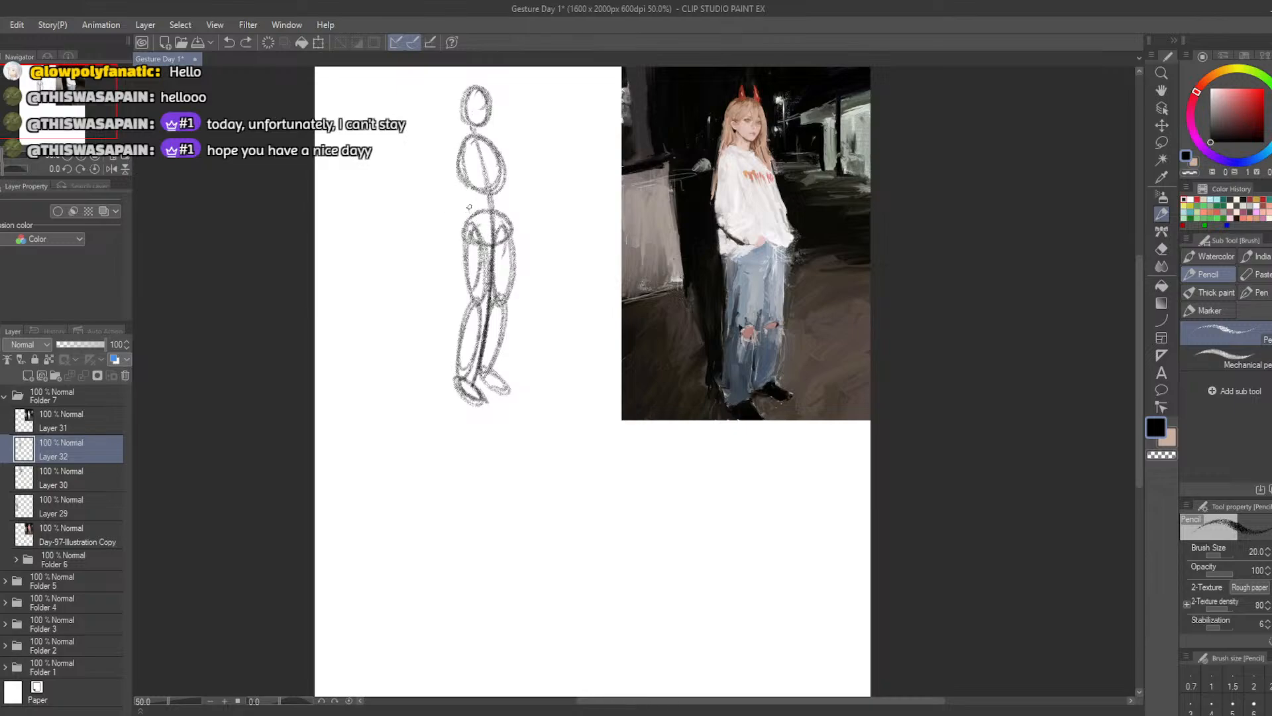
Sketch the left-hand arm as two ovals, with the upper arm beside the chest and the forearm bent in toward the pelvis
mouse_move(470, 206)
left_mouse_down()
mouse_move(456, 224)
mouse_move(465, 196)
mouse_move(454, 224)
mouse_move(462, 191)
left_mouse_up()
key("ctrl+z")
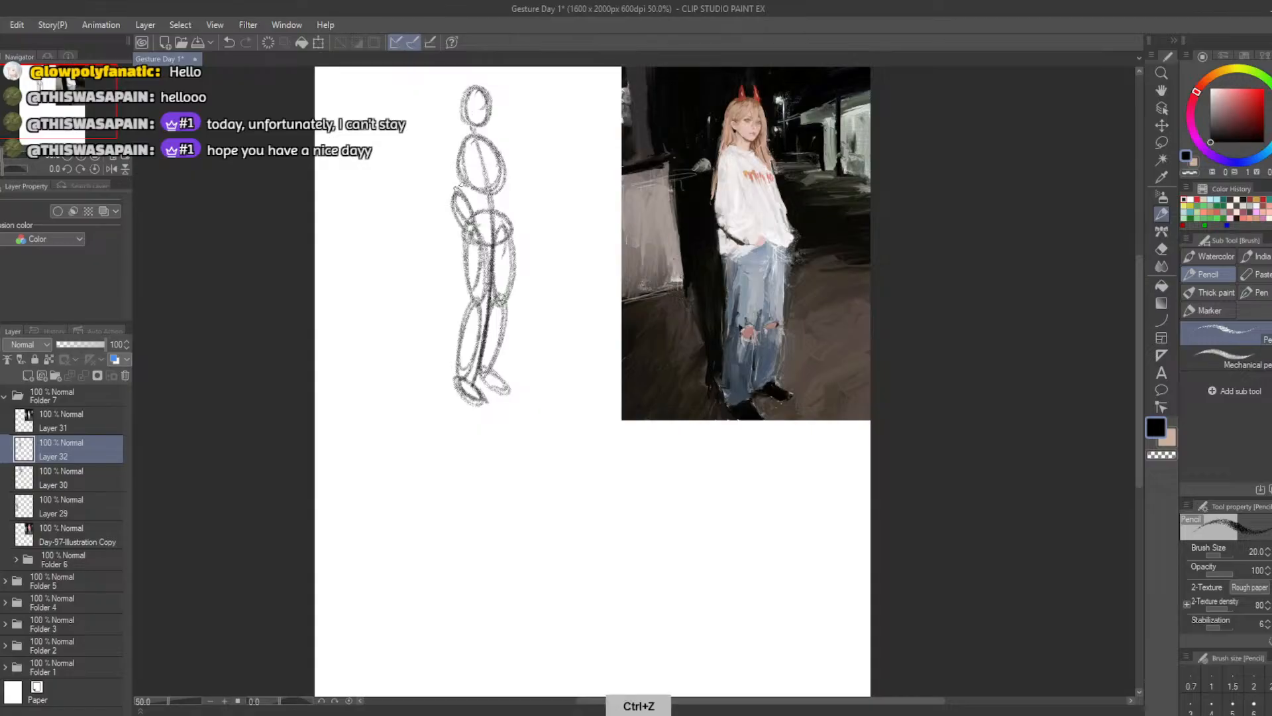
mouse_move(466, 147)
left_mouse_down()
mouse_move(444, 195)
mouse_move(462, 142)
left_mouse_up()
key("ctrl+z")
Sketch the right-hand arm as two ovals running from the shoulder down to the hip
key("ctrl+z")
key("ctrl+z")
mouse_move(466, 197)
left_mouse_down()
mouse_move(481, 233)
mouse_move(455, 196)
left_mouse_up()
mouse_move(493, 144)
left_mouse_down()
mouse_move(488, 170)
mouse_move(497, 142)
left_mouse_up()
key("ctrl+z")
mouse_move(507, 207)
left_mouse_down()
mouse_move(510, 234)
mouse_move(506, 210)
left_mouse_up()
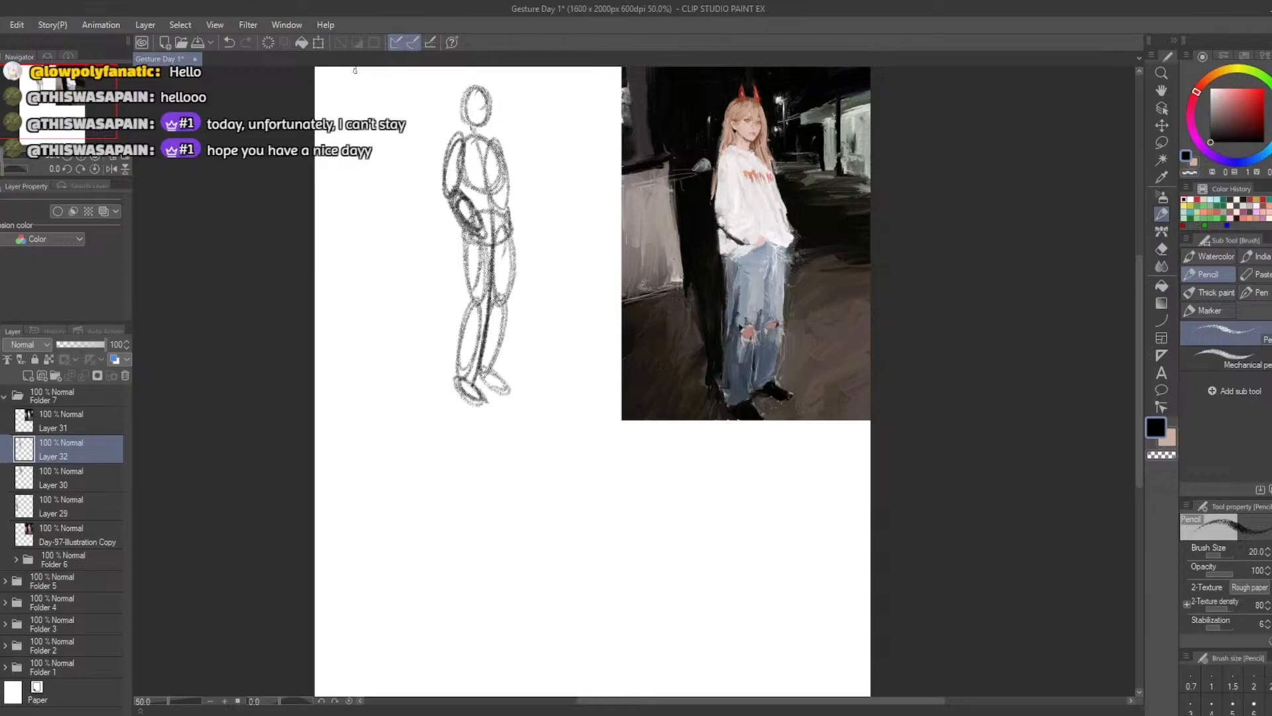
Shift the new figure sideways so it stands closer to the reference picture
left_click(318, 43)
mouse_move(466, 361)
left_mouse_down()
mouse_move(723, 361)
mouse_move(509, 361)
left_mouse_up()
left_click(494, 432)
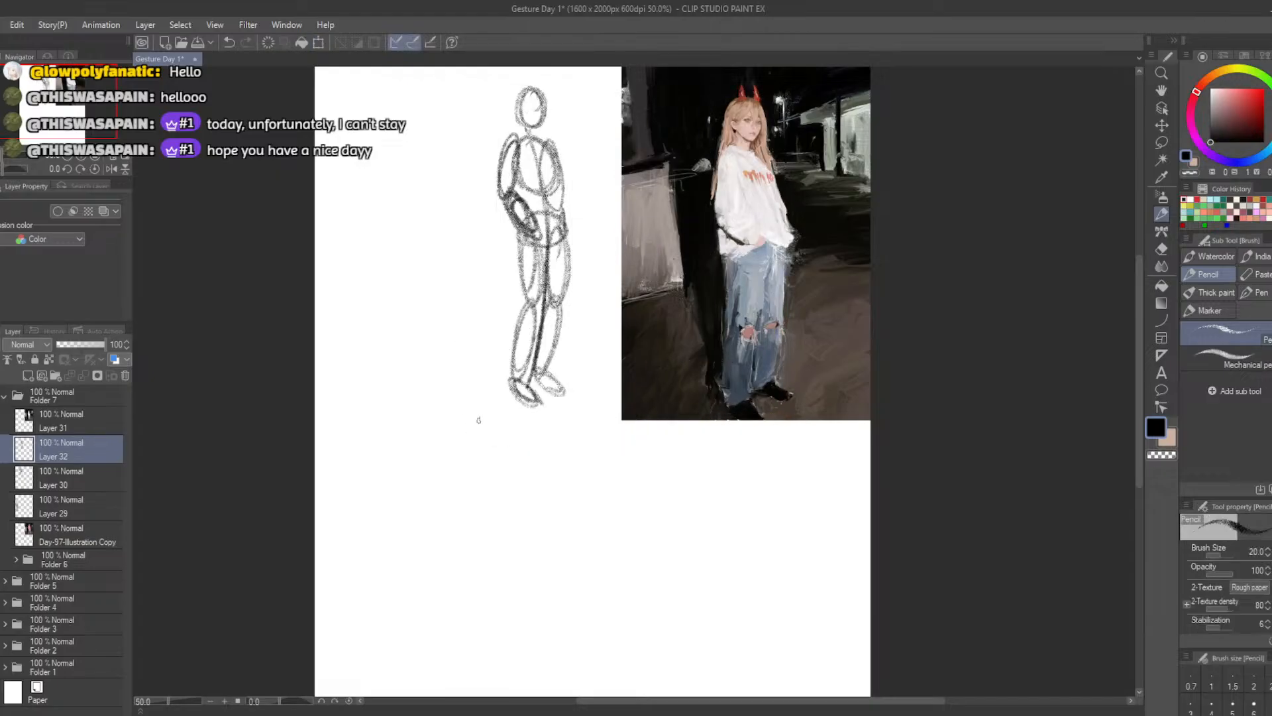
Move Layer 32 above the reference layer and temporarily overlay the figure on the horned girl to compare proportions
left_click_drag(63, 446, 64, 409)
left_click(318, 43)
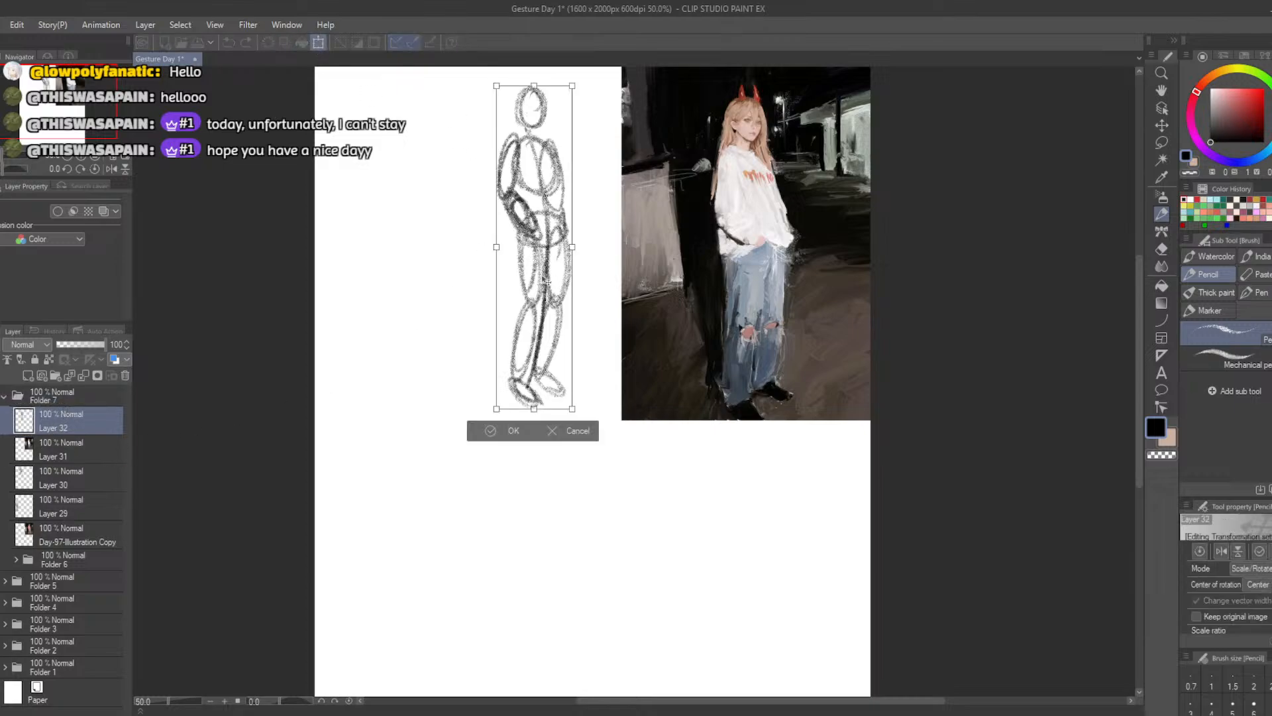
left_click_drag(546, 289, 760, 294)
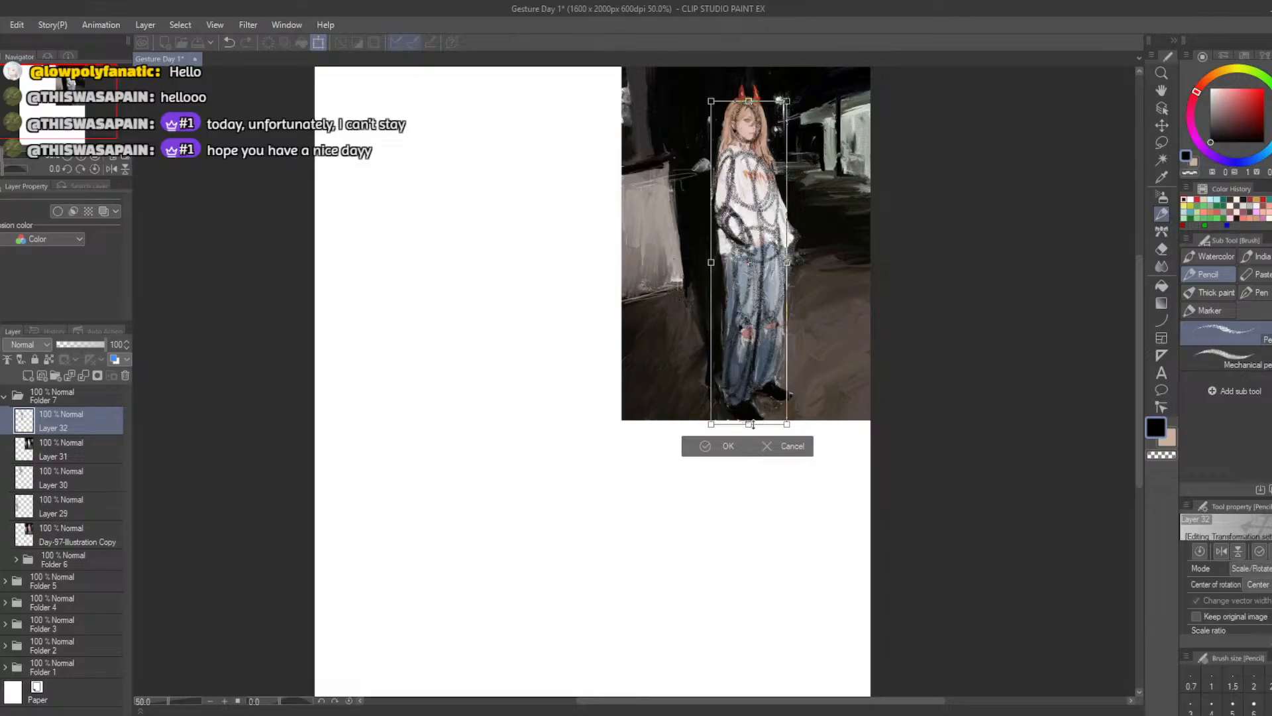
left_click_drag(749, 424, 752, 414)
mouse_move(734, 360)
left_mouse_down()
mouse_move(743, 369)
mouse_move(494, 350)
left_mouse_up()
left_click(545, 423)
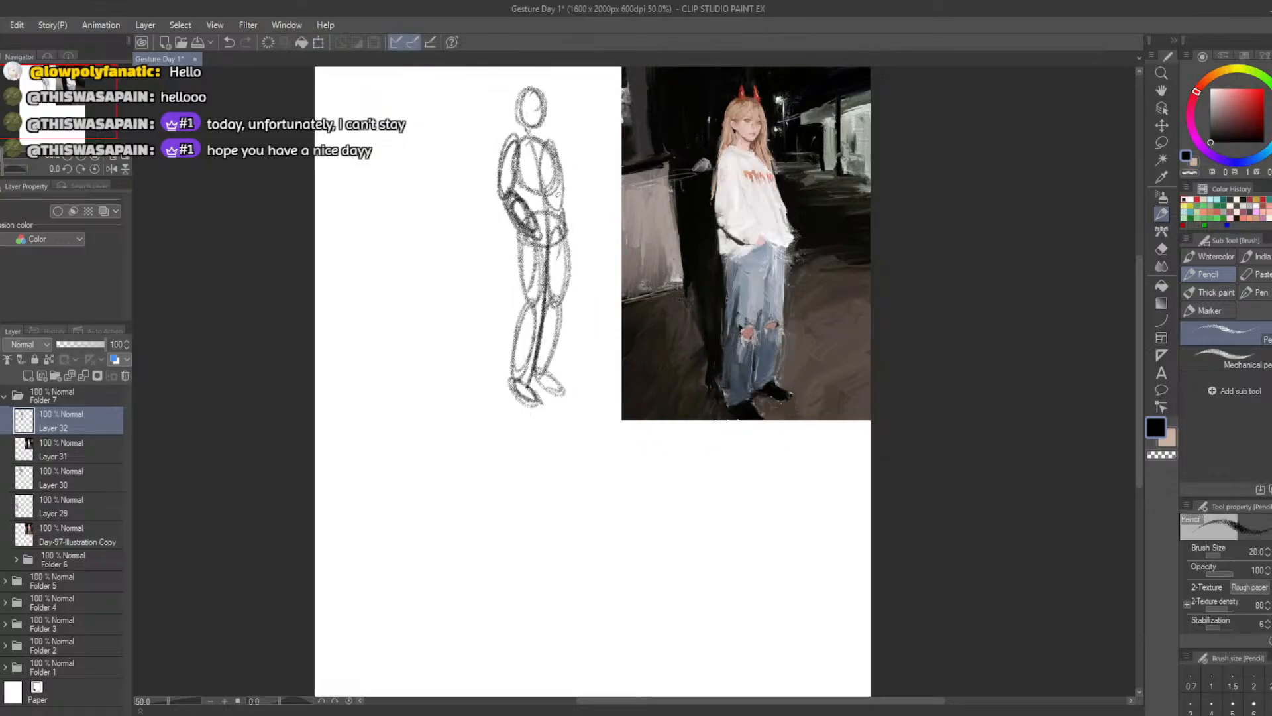
Erase the right-hand forearm and redraw the arm bowing outward, with the forearm tucked back in to the hip
key("e")
left_click_drag(563, 197, 572, 192)
key("b")
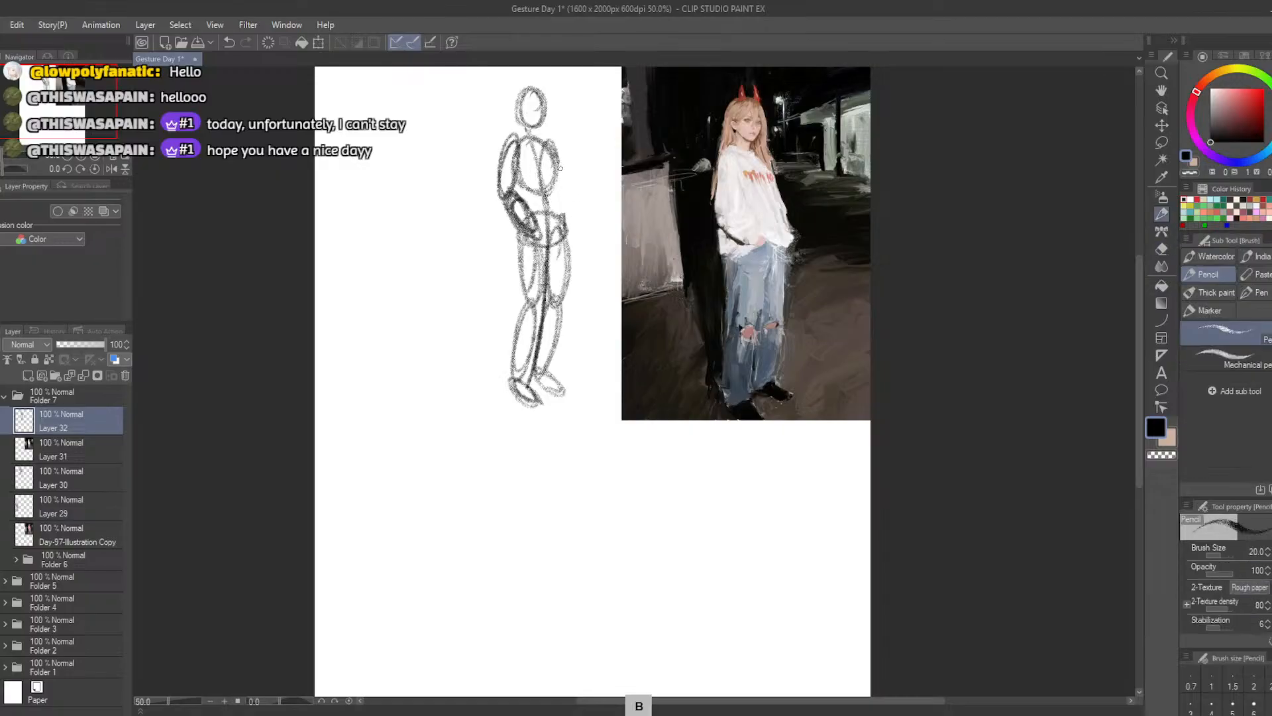
mouse_move(557, 148)
left_mouse_down()
mouse_move(564, 204)
mouse_move(556, 161)
left_mouse_up()
key("ctrl+z")
key("ctrl+z")
key("ctrl+z")
left_click_drag(571, 205, 565, 226)
key("ctrl+z")
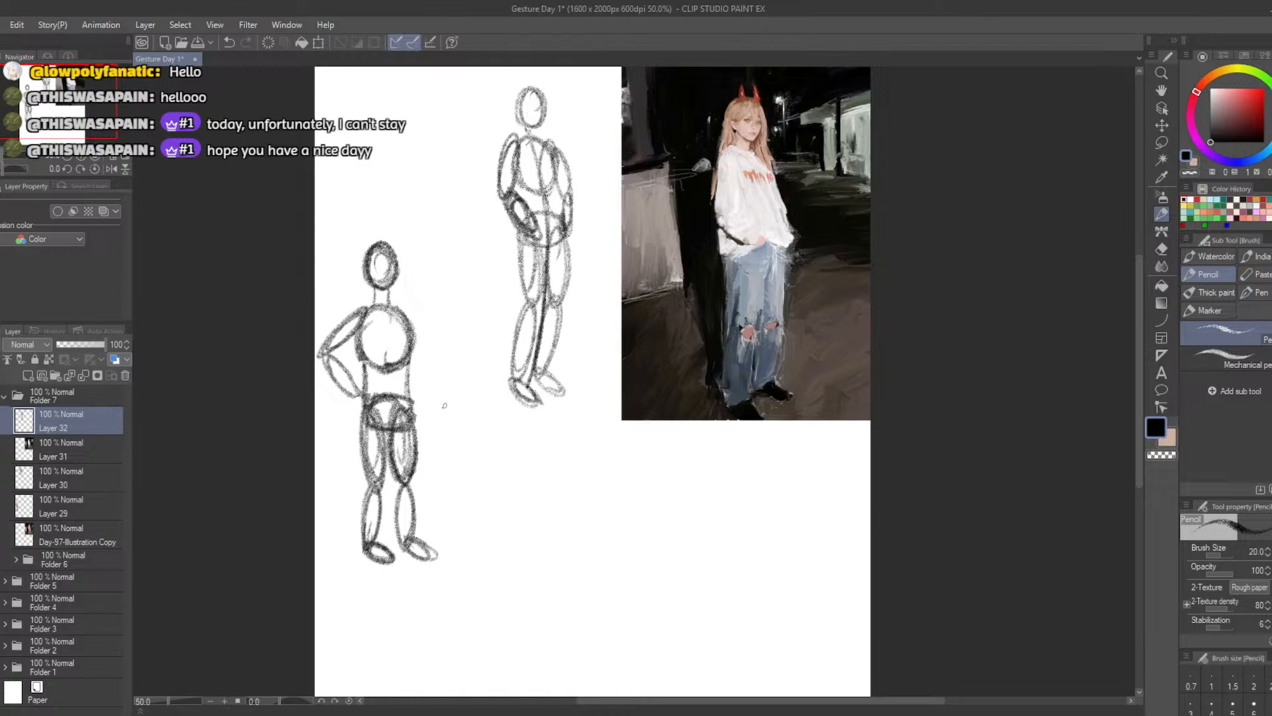
Mark the hips and elbow of the two standing figures with small arrows, try a bent action line, and undo these marks
mouse_move(512, 241)
left_mouse_down()
mouse_move(486, 264)
mouse_move(499, 257)
left_mouse_up()
left_click_drag(459, 384, 429, 400)
left_click_drag(358, 346, 344, 359)
left_click_drag(339, 306, 327, 322)
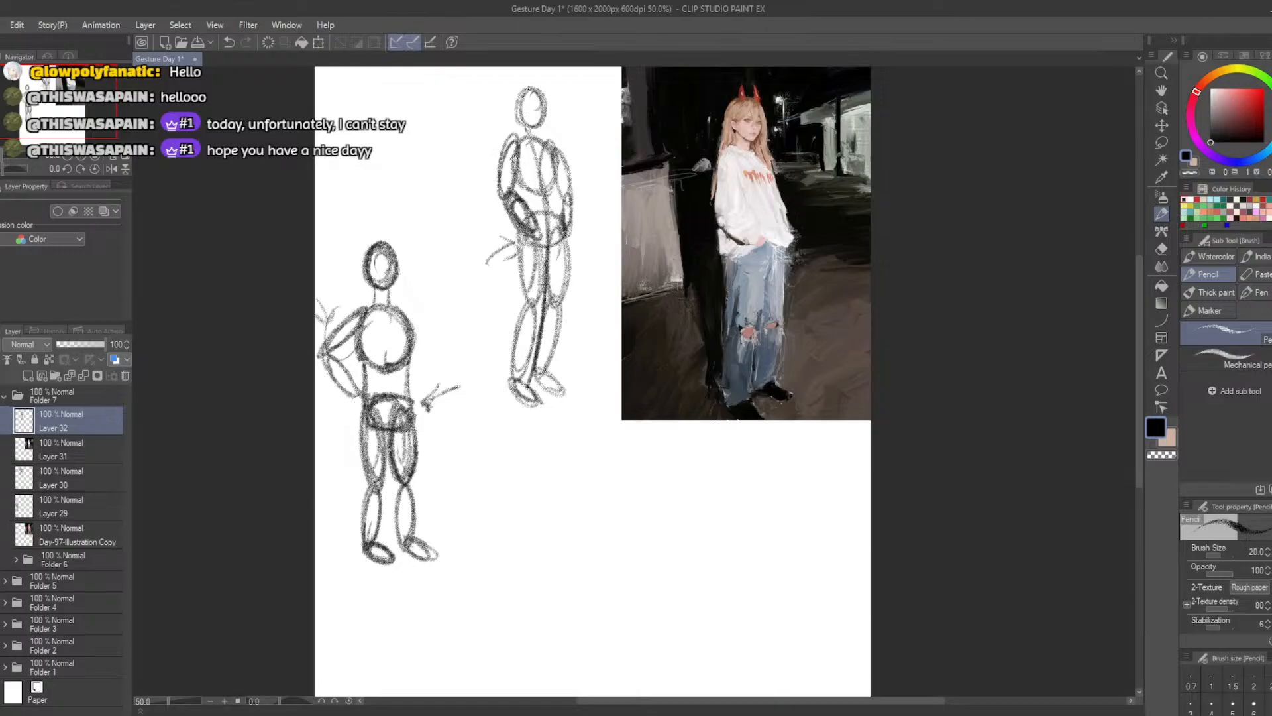
left_click_drag(433, 124, 457, 265)
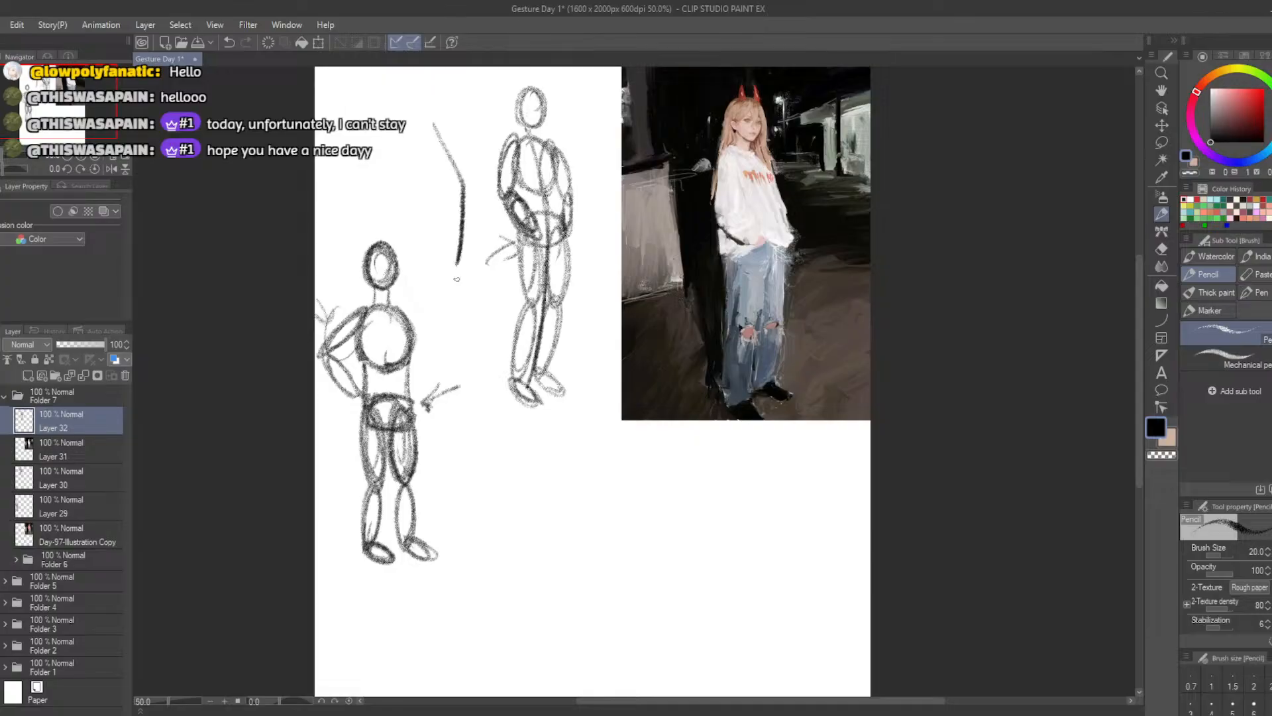
key("ctrl+z")
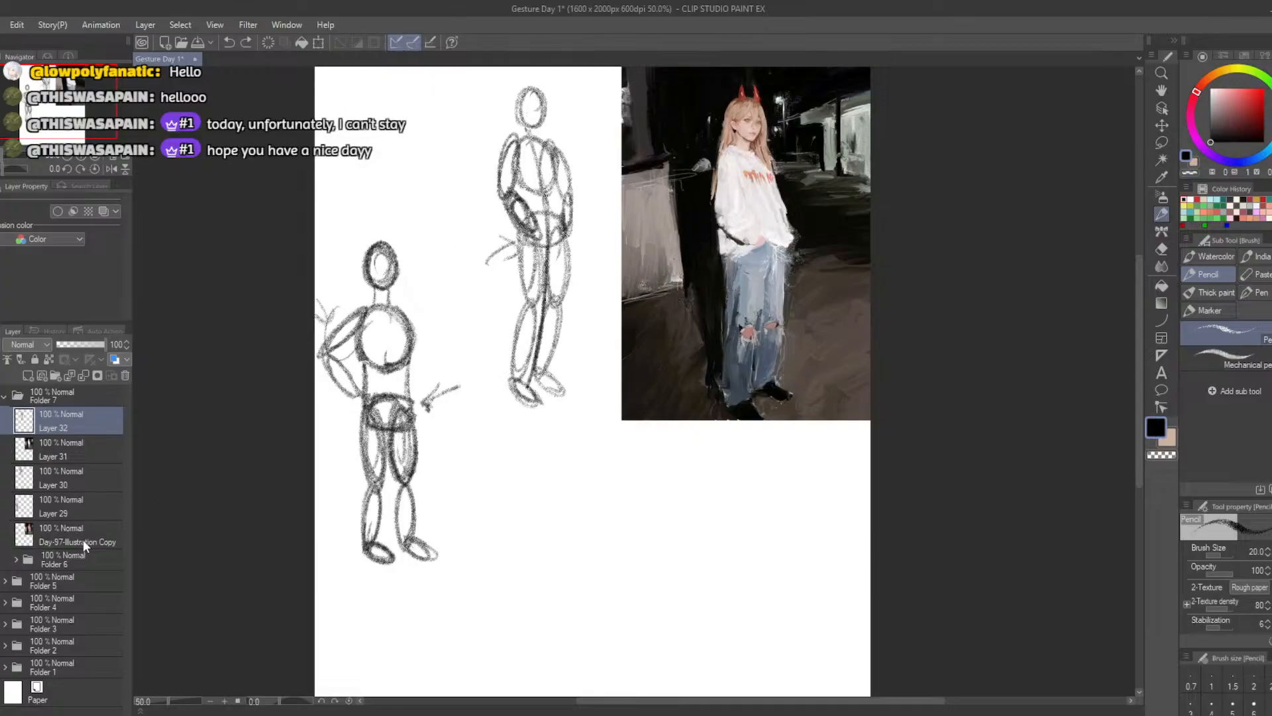
key("ctrl+z")
key("ctrl+z")
key("ctrl+z")
key("ctrl+z")
key("ctrl+z")
key("ctrl+z")
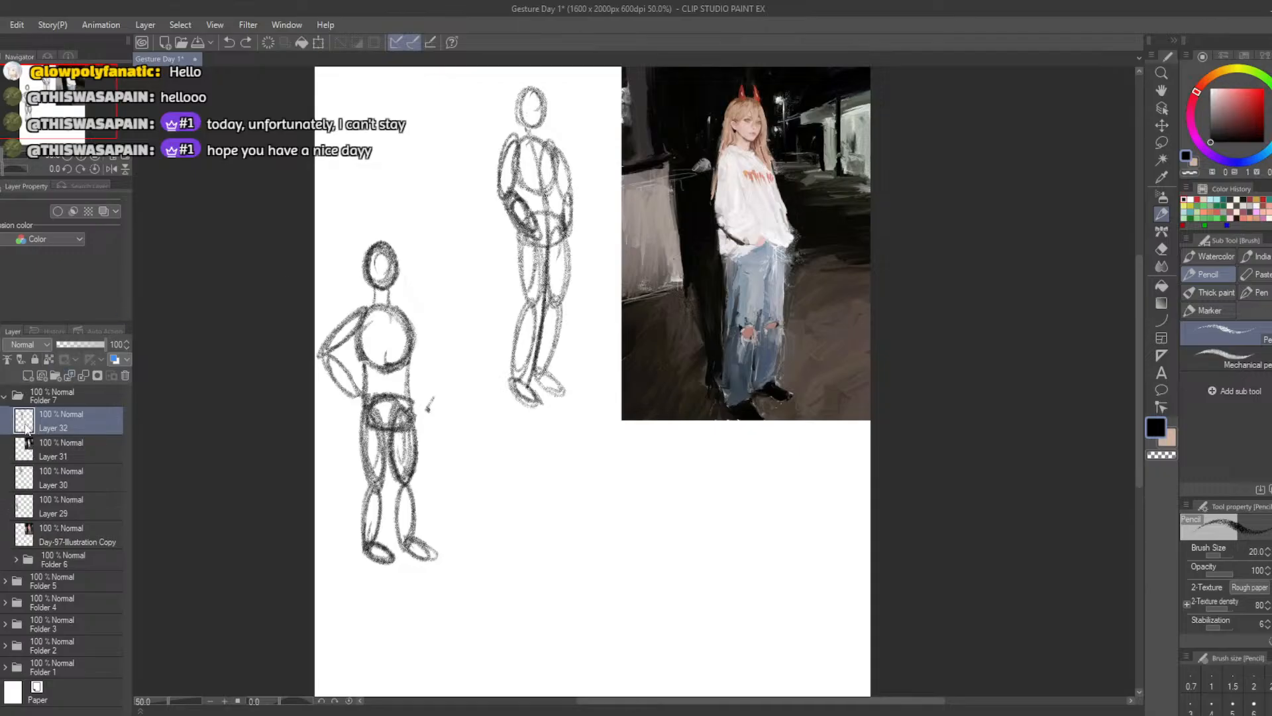
Move the hands-in-pockets figure down to the blank area beside the first standing figure and clear the leftover arrow mark
left_click(318, 42)
left_click_drag(464, 305, 502, 568)
left_click(494, 686)
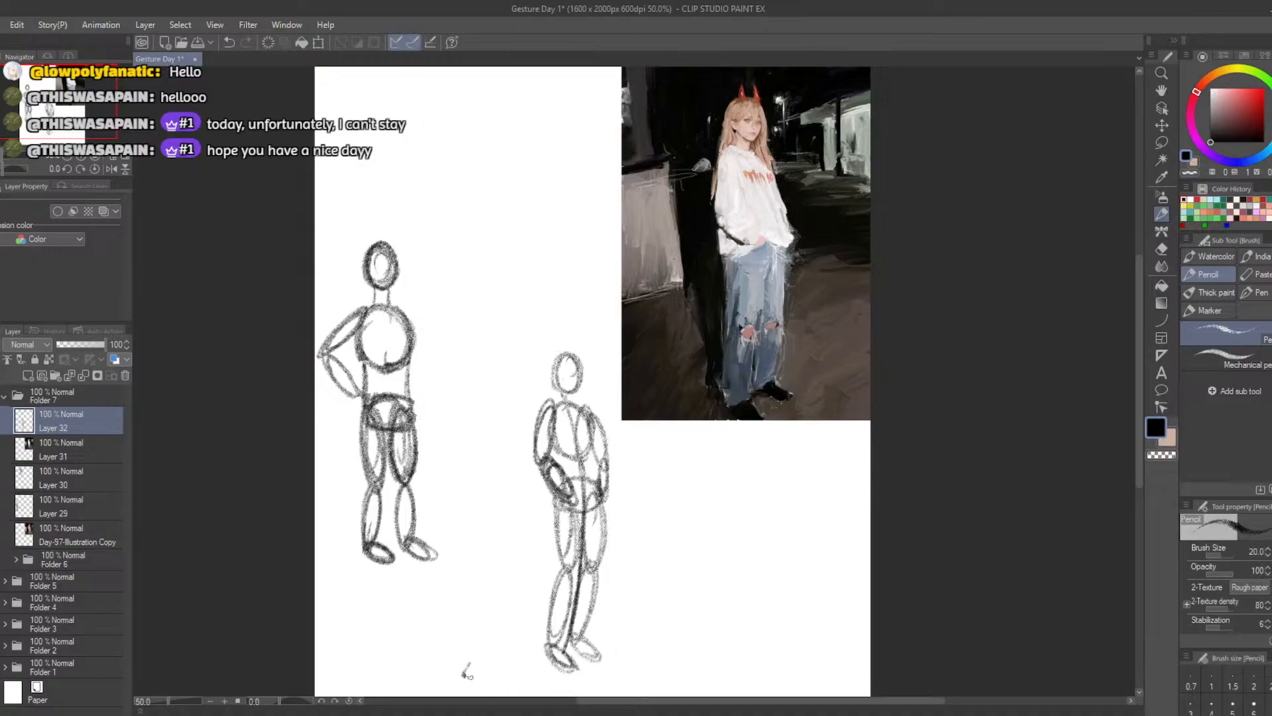
key("b")
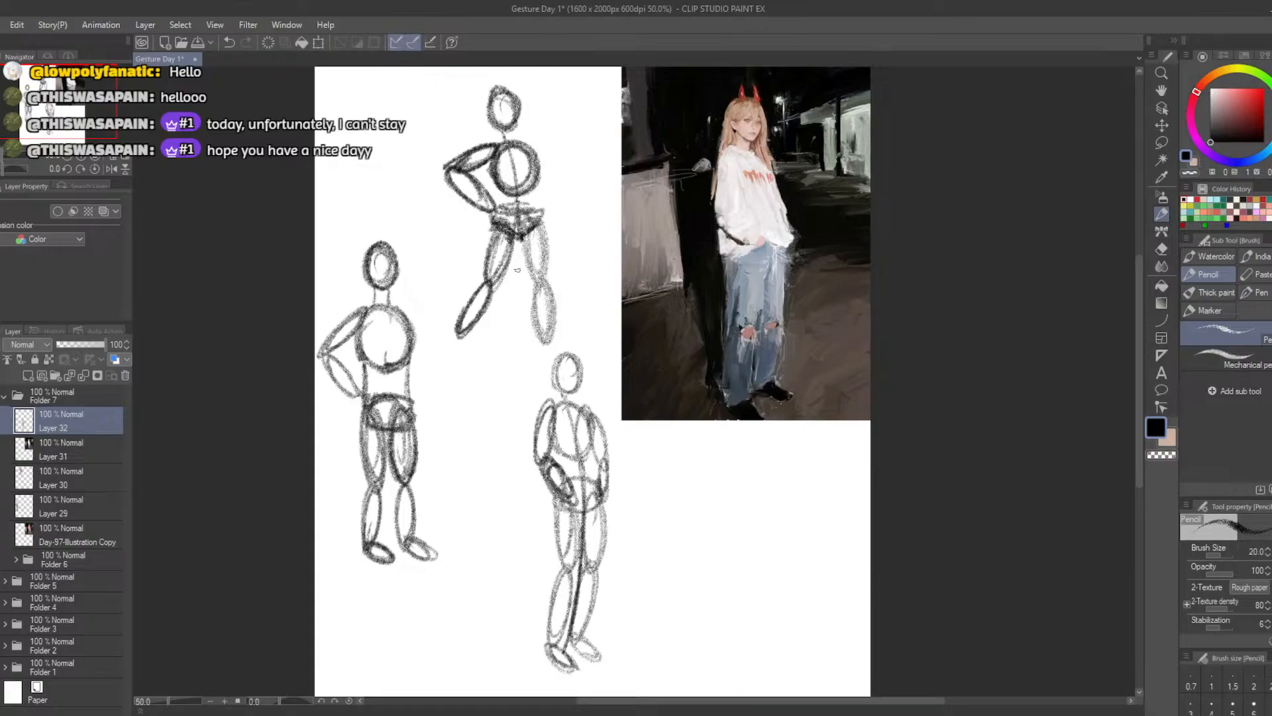
On Layer 30, erase the upper hand-on-hip figure's outer leg and redraw it straighter and closer in, reinforcing the pelvis outline
key("e")
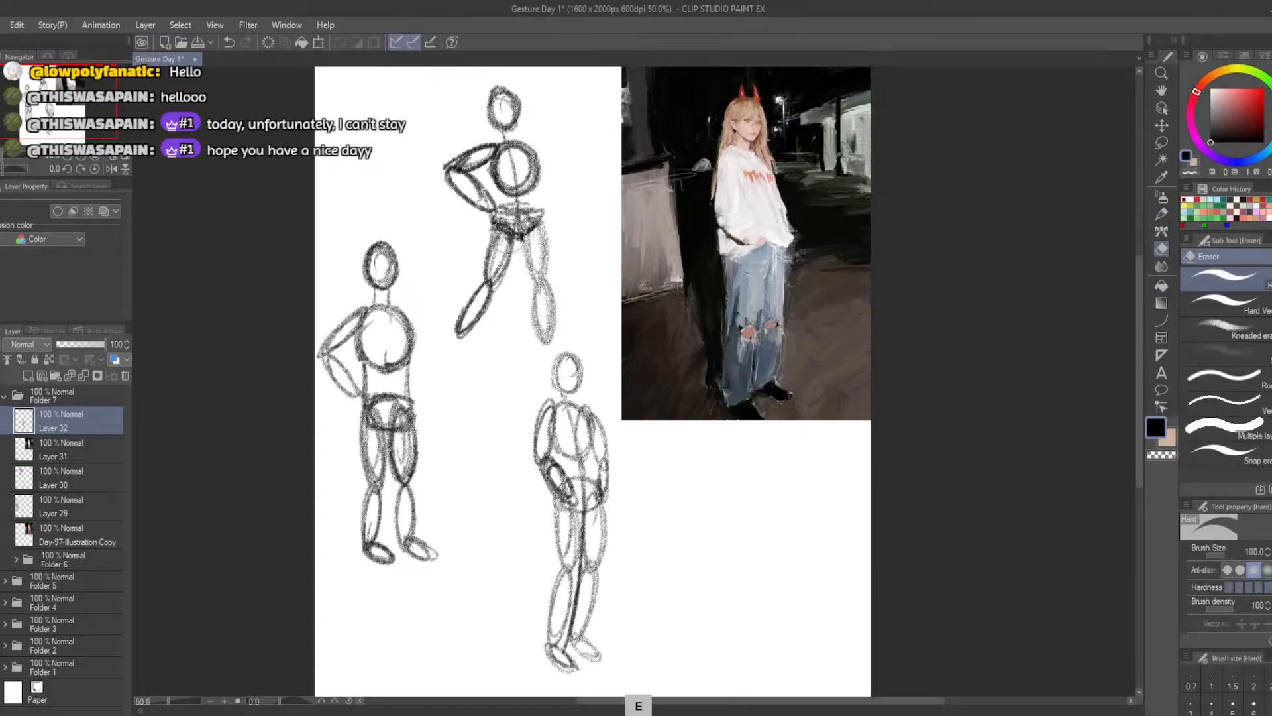
left_click(32, 480)
mouse_move(548, 261)
left_mouse_down()
mouse_move(520, 269)
mouse_move(542, 266)
mouse_move(546, 331)
left_mouse_up()
key("b")
mouse_move(531, 227)
left_mouse_down()
mouse_move(527, 344)
mouse_move(534, 284)
left_mouse_up()
key("ctrl+z")
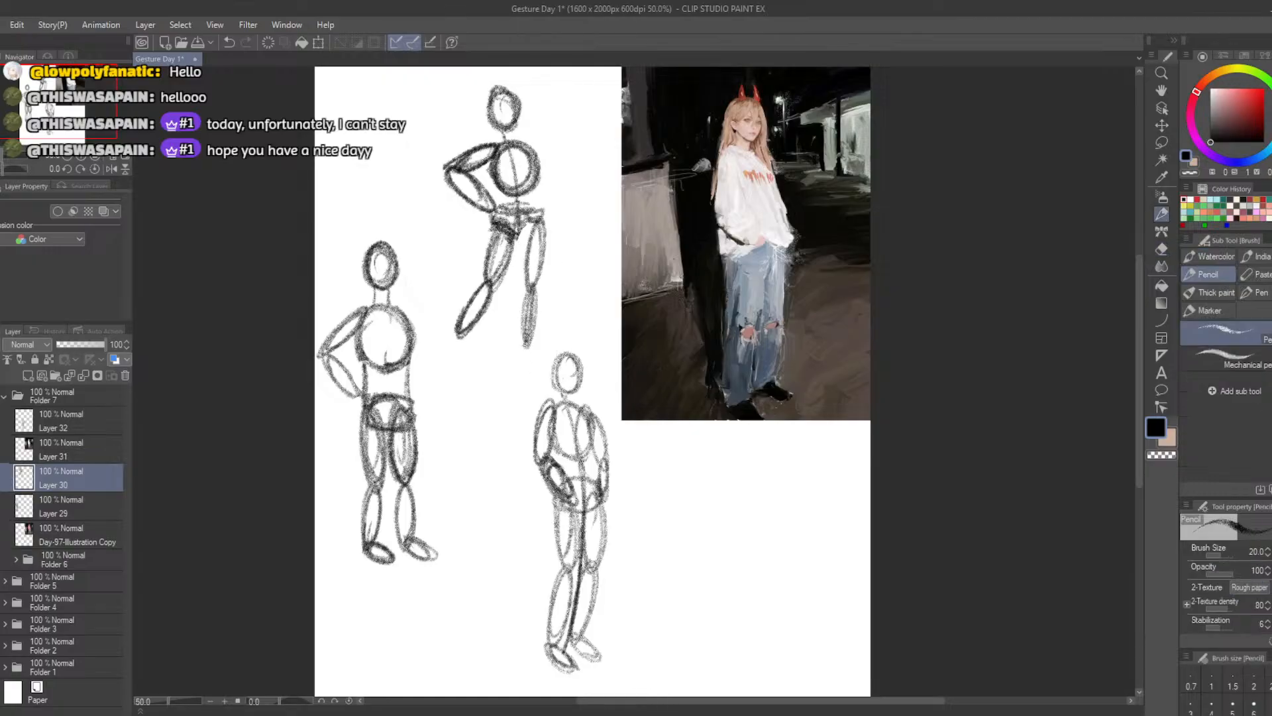
mouse_move(523, 233)
left_mouse_down()
mouse_move(547, 212)
mouse_move(521, 279)
mouse_move(533, 312)
mouse_move(524, 345)
left_mouse_up()
key("ctrl+z")
Try a side line joining the upper figure's ribcage to its pelvis, and undo the attempts
left_click_drag(538, 192, 539, 172)
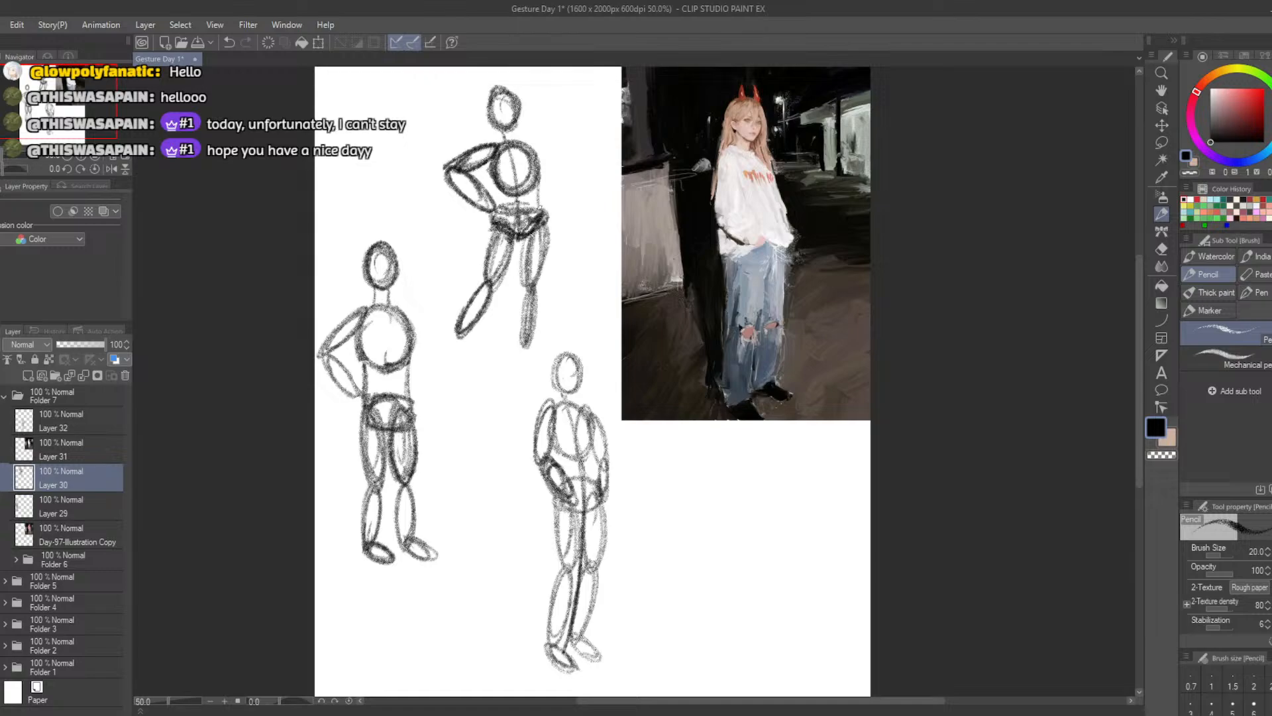
key("ctrl+z")
mouse_move(539, 191)
left_mouse_down()
mouse_move(536, 159)
mouse_move(533, 208)
left_mouse_up()
key("ctrl+z")
key("ctrl+z")
key("ctrl+z")
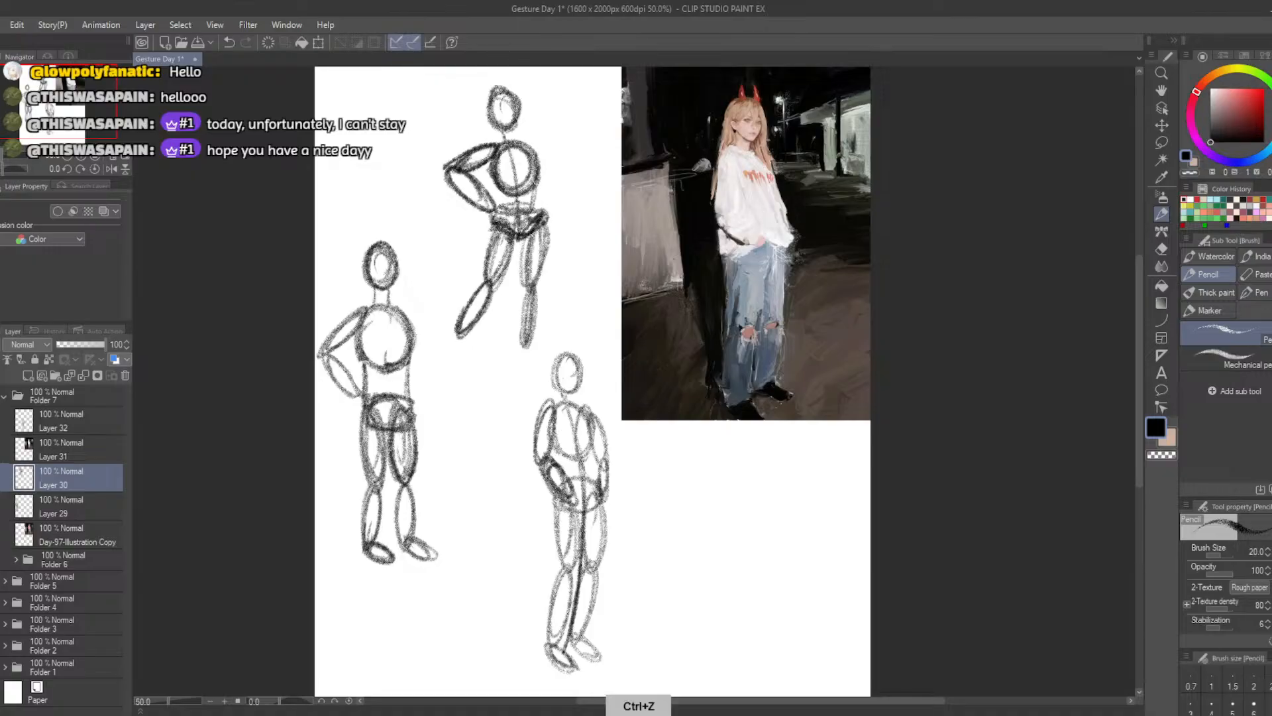
key("ctrl+z")
key("ctrl+z")
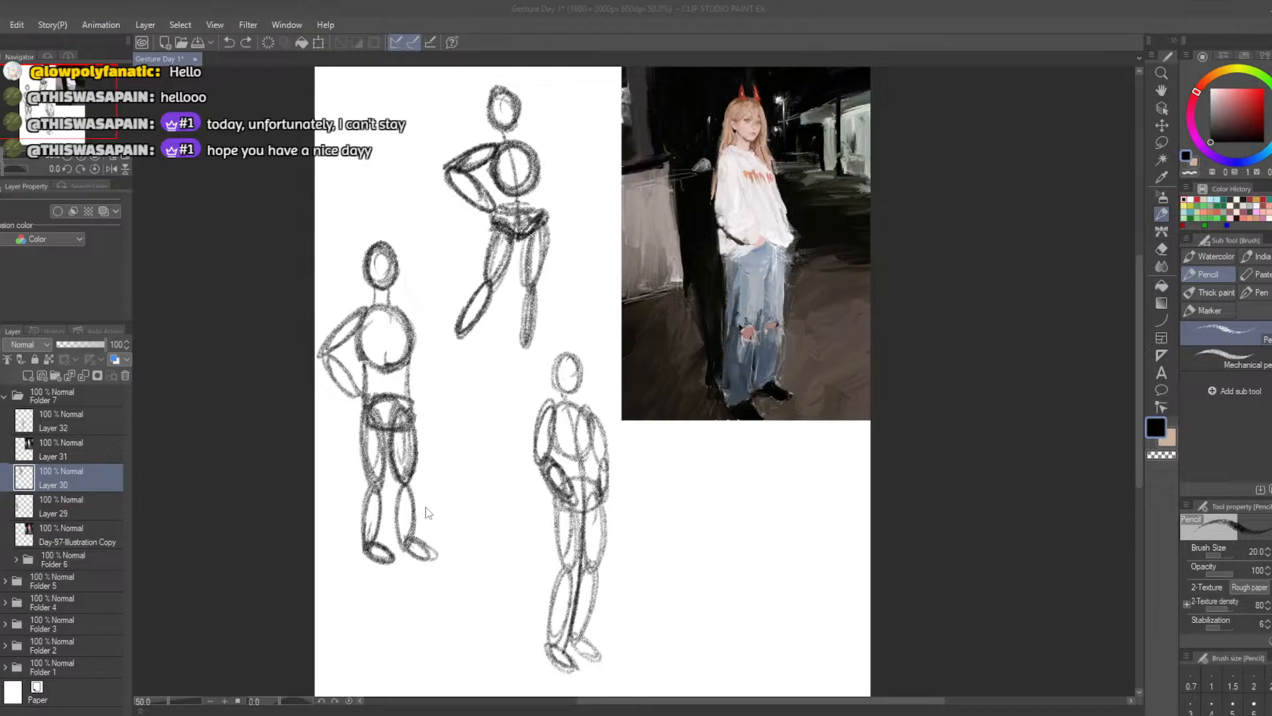
Examine the three standing gesture figures up close and across the whole page beside the horned girl reference
scroll(445, 477, "down", 5)
scroll(446, 474, "up", 5)
scroll(453, 477, "up", 1)
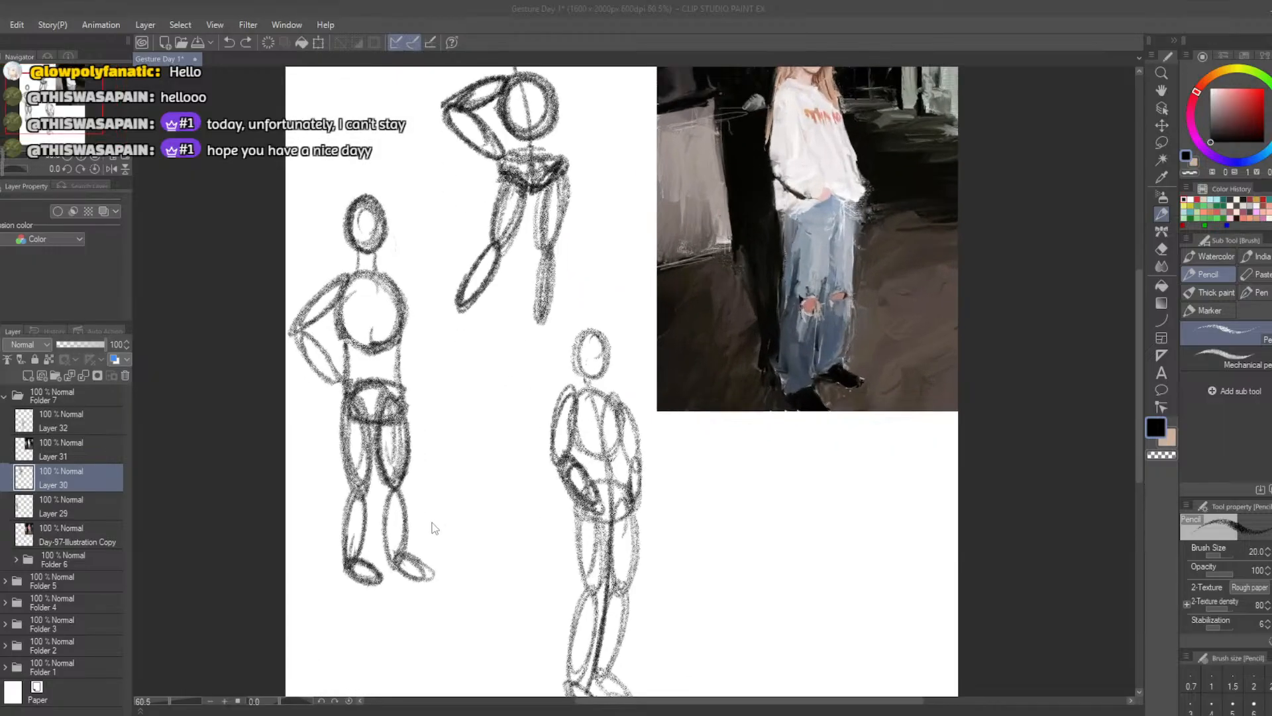
scroll(395, 472, "down", 2)
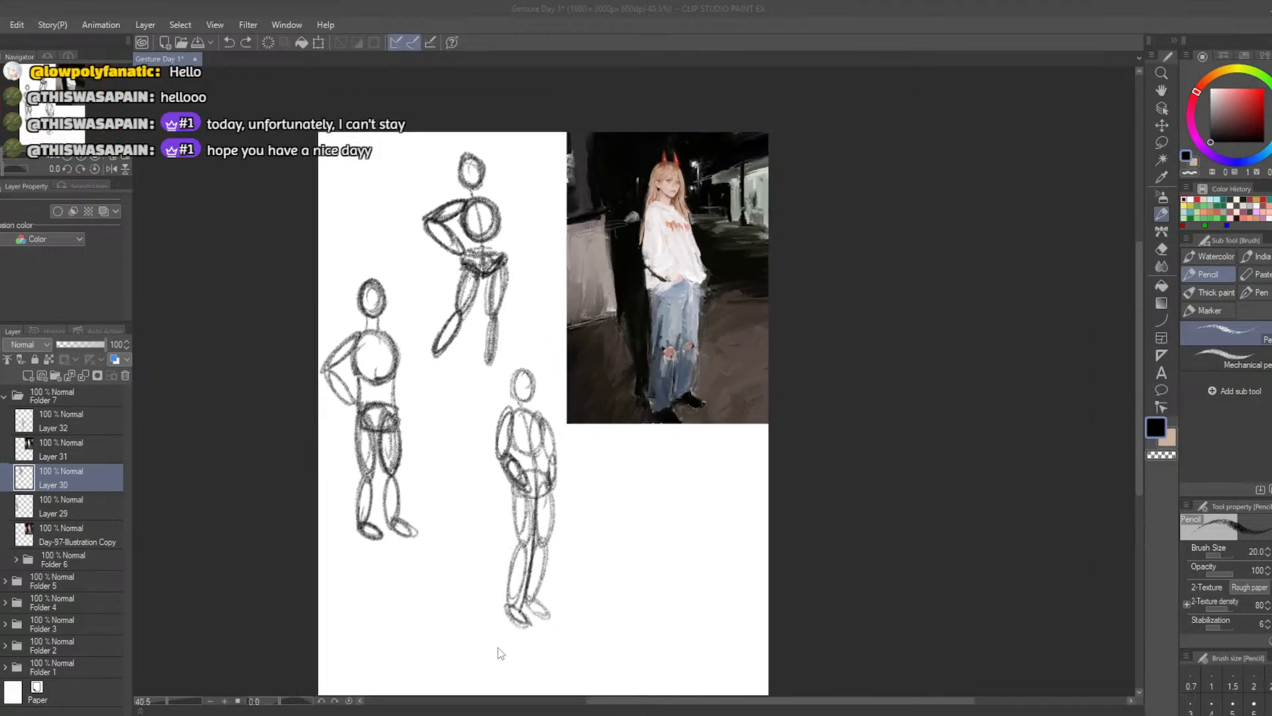
left_click_drag(638, 701, 612, 707)
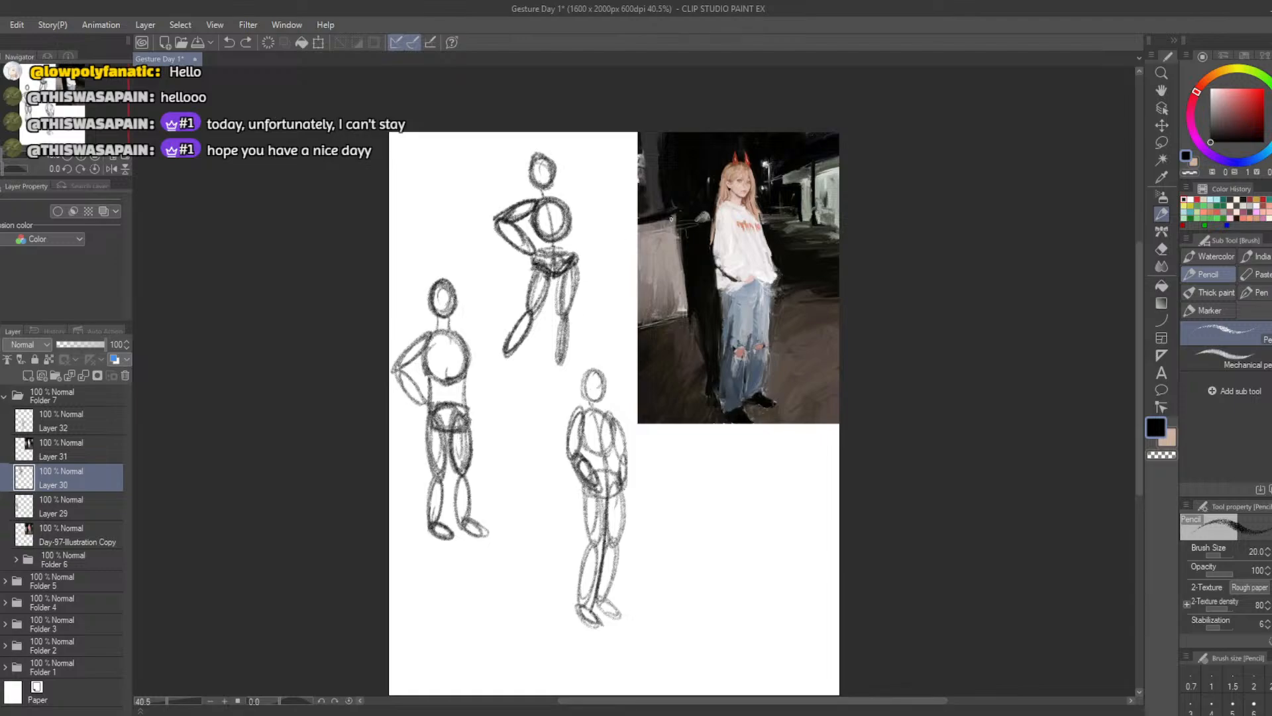
scroll(731, 248, "up", 2)
scroll(737, 248, "down", 2)
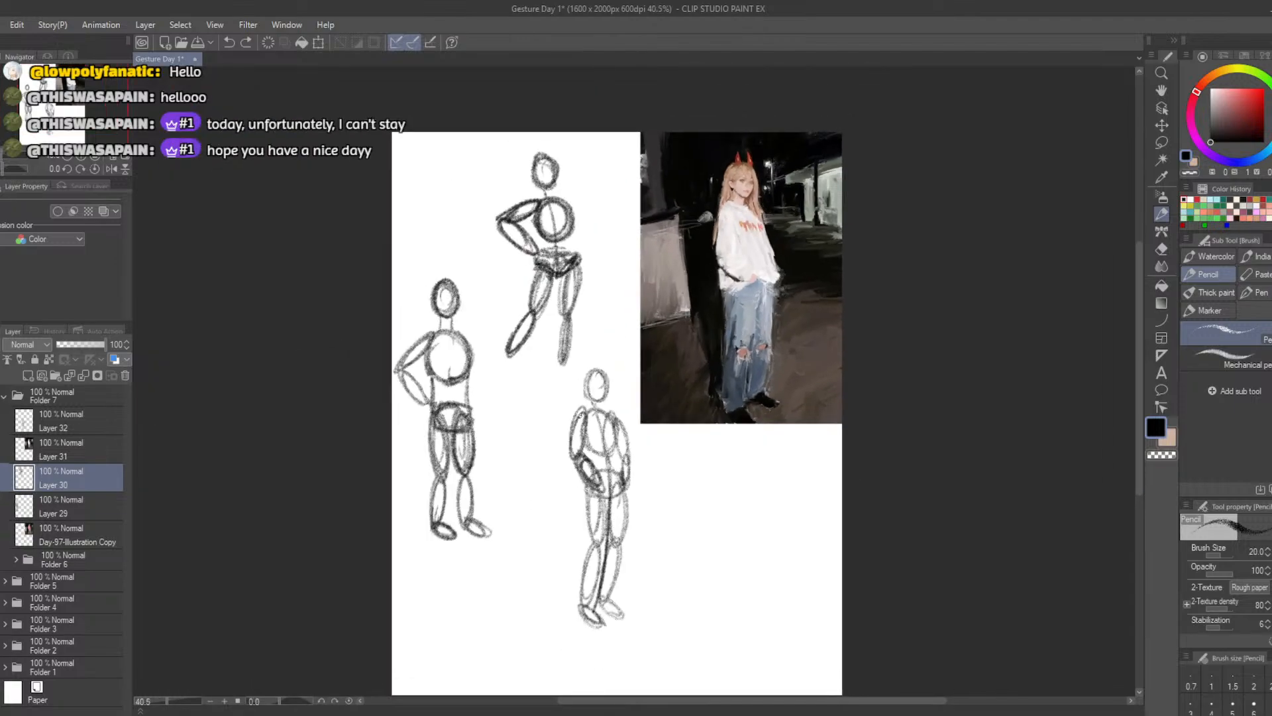
left_click_drag(1137, 305, 1138, 322)
scroll(783, 370, "up", 2)
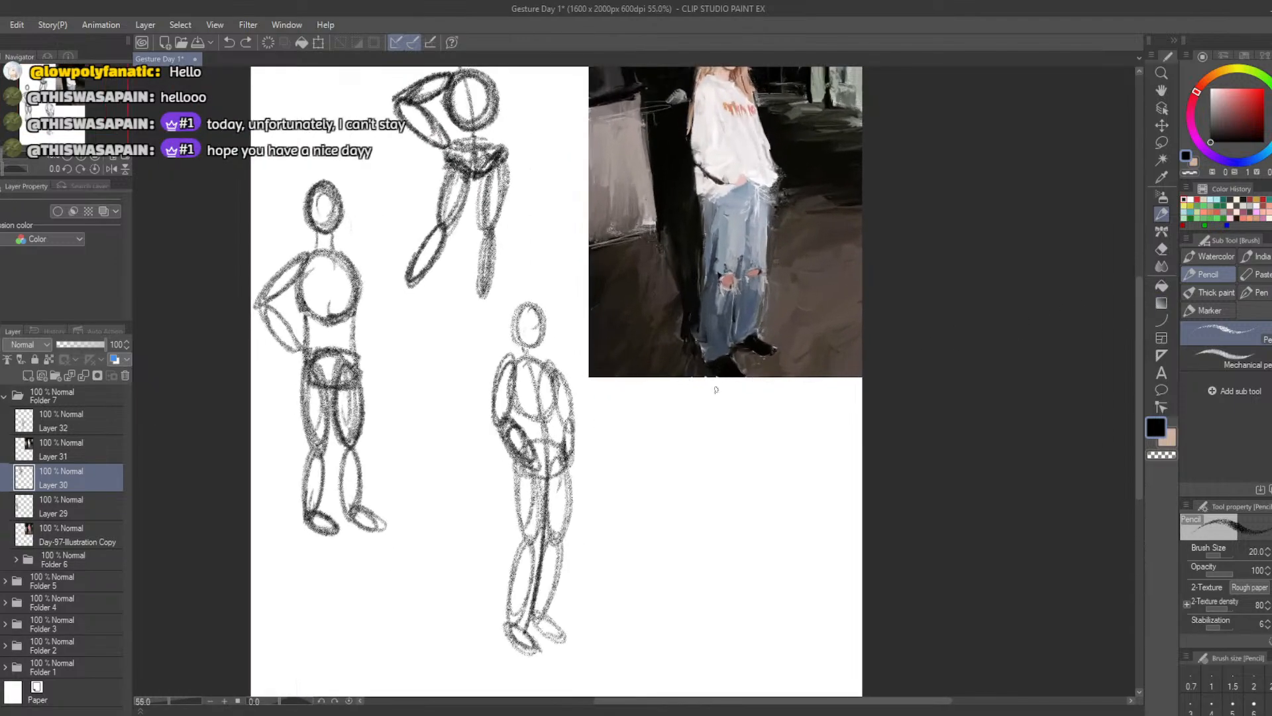
scroll(673, 393, "down", 2)
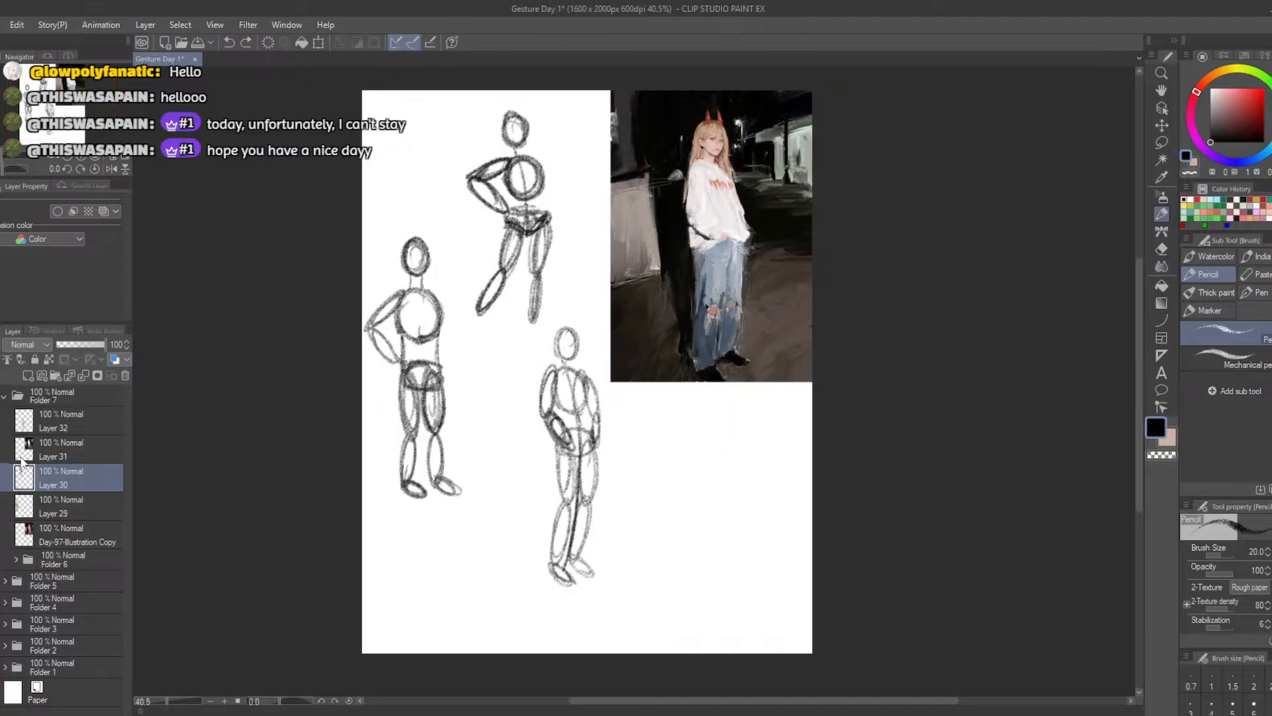
Save the Gesture Day 1 document
left_click(0, 24)
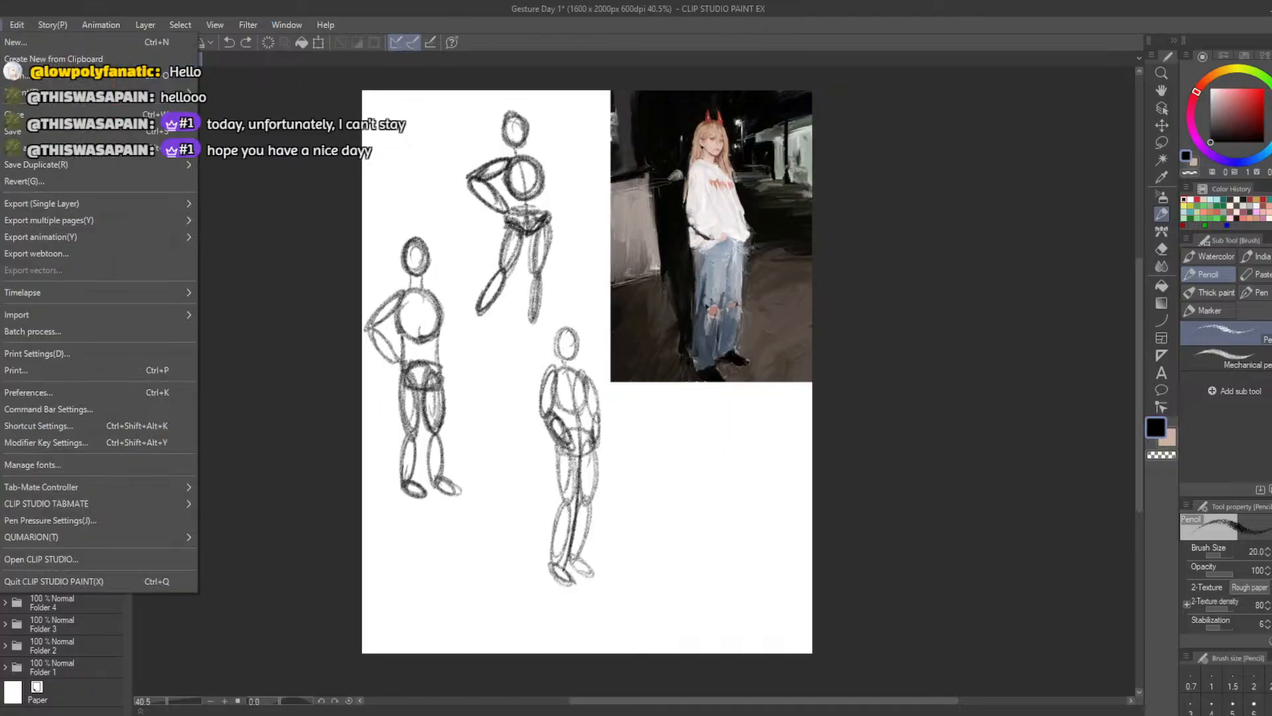
left_click(22, 128)
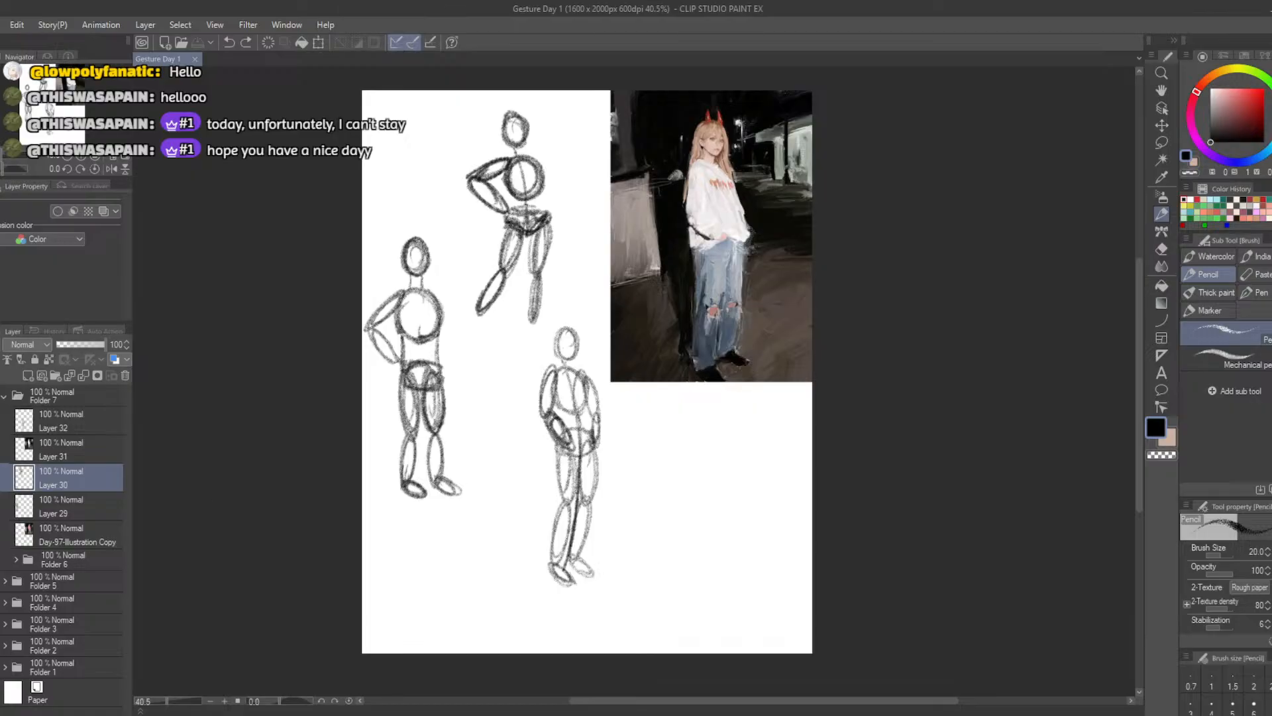